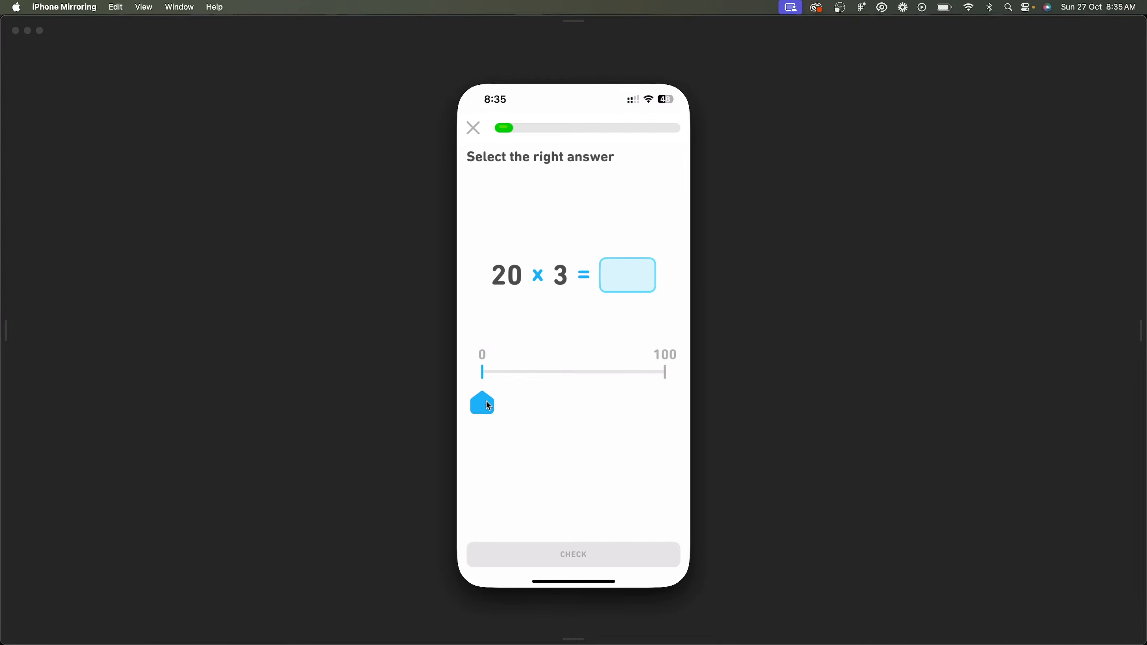
- Test the "Select the right answer" slider for 20 × 3 by checking the answers 82, 33 and 60
drag(486, 402, 635, 400)
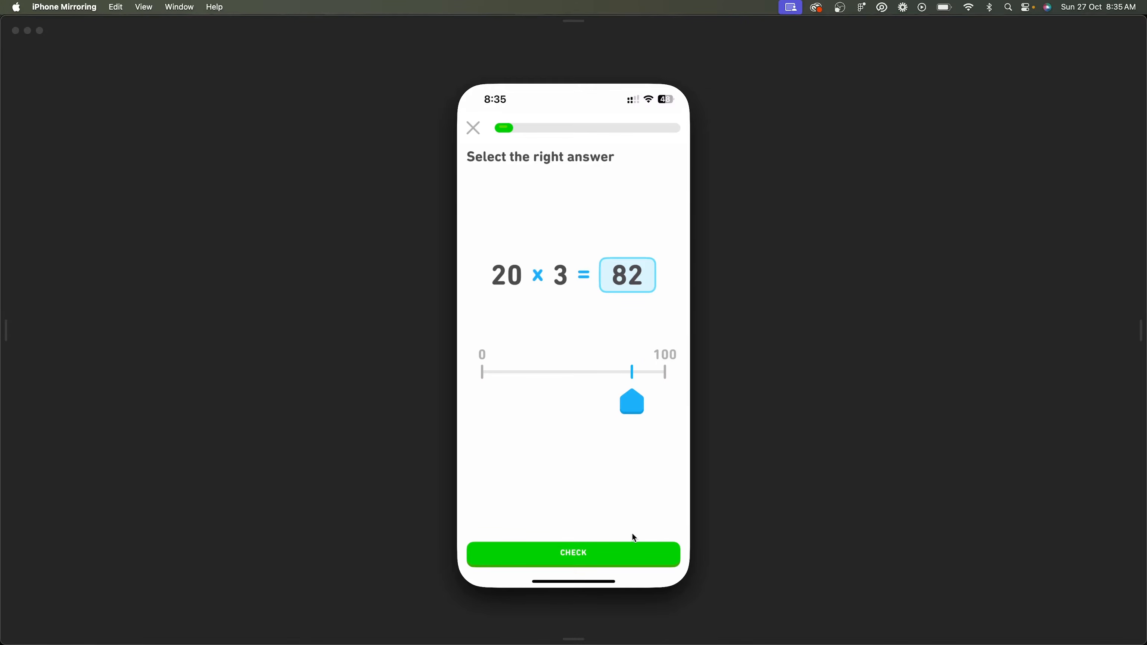
click(621, 553)
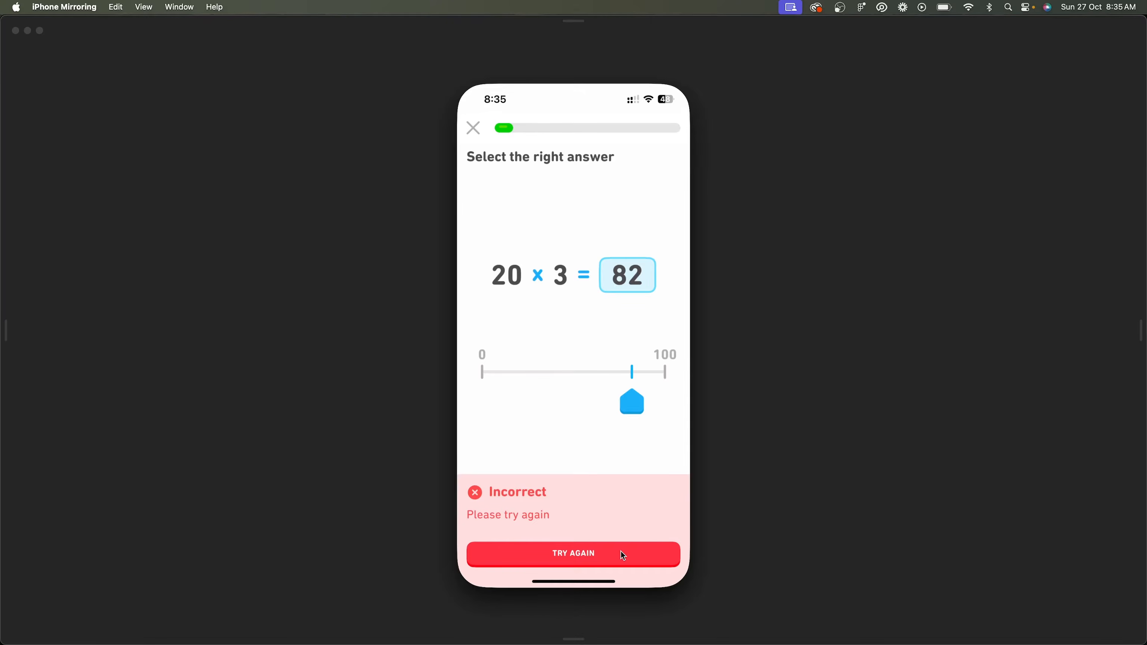
click(623, 555)
drag(631, 403, 533, 403)
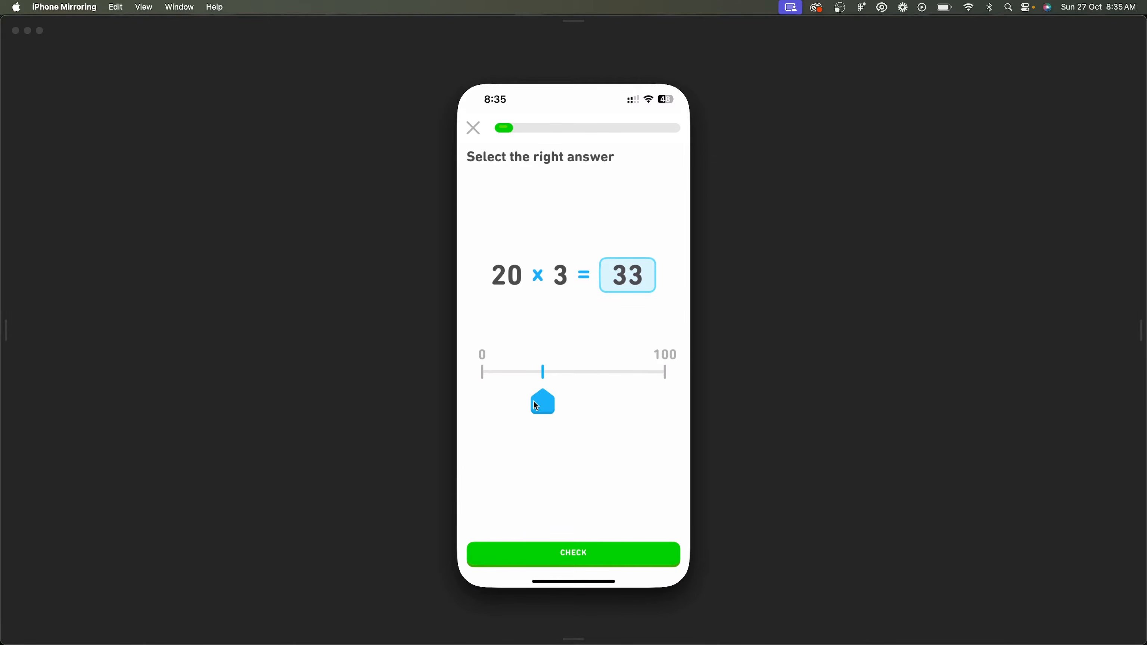
click(625, 553)
click(624, 554)
drag(544, 404, 602, 403)
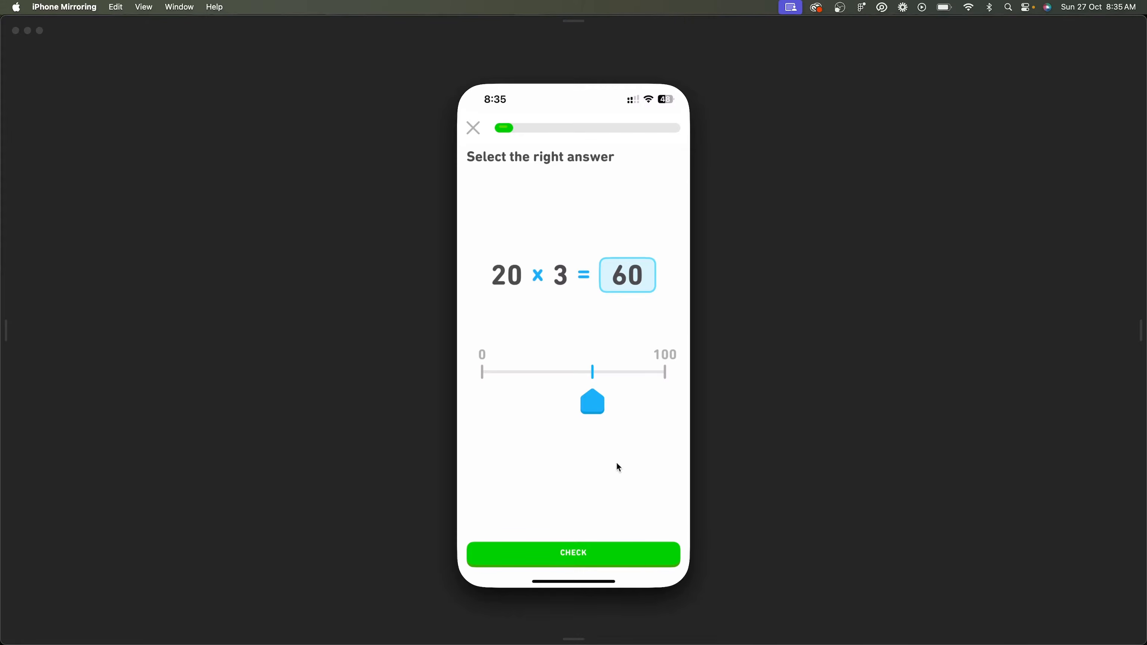
click(645, 561)
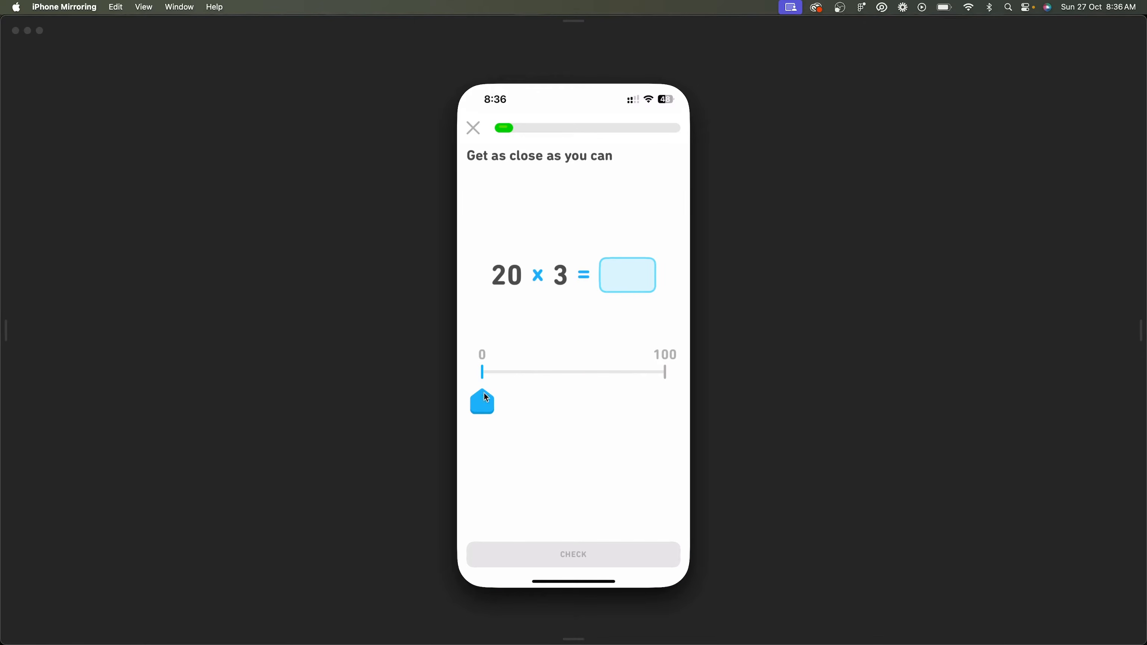
- Test the "Get as close as you can" slider by checking a handle position just past the middle, and start another attempt
drag(475, 402, 520, 405)
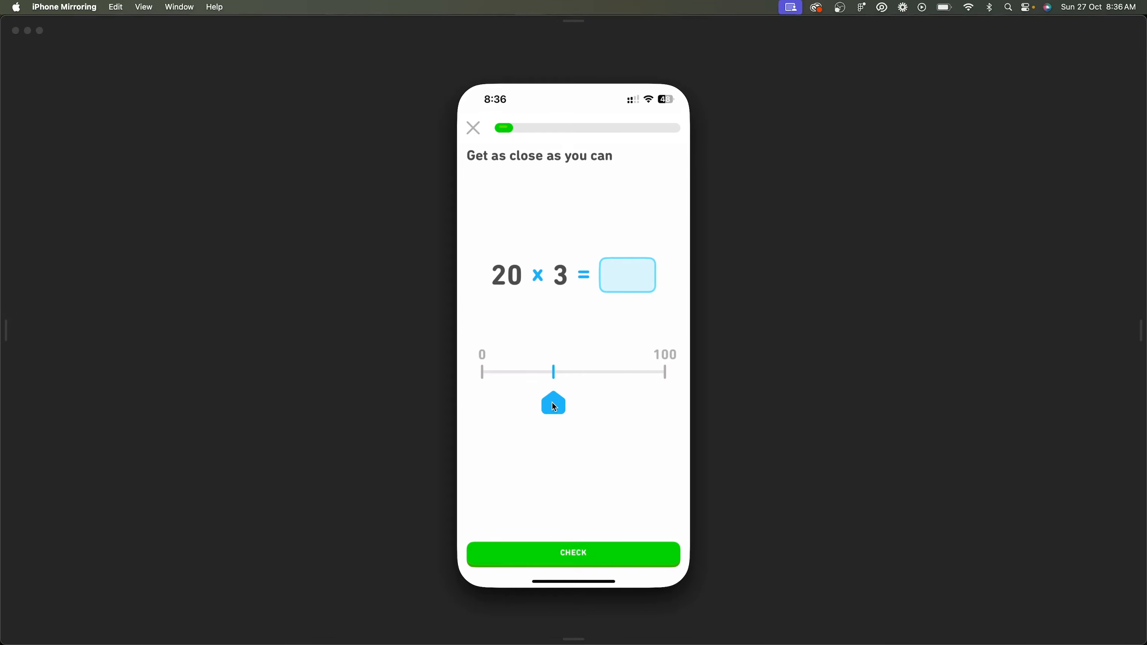
drag(554, 406, 597, 402)
drag(597, 400, 595, 400)
mouse_move(596, 397)
mouse_down()
mouse_move(558, 401)
mouse_move(576, 398)
mouse_up()
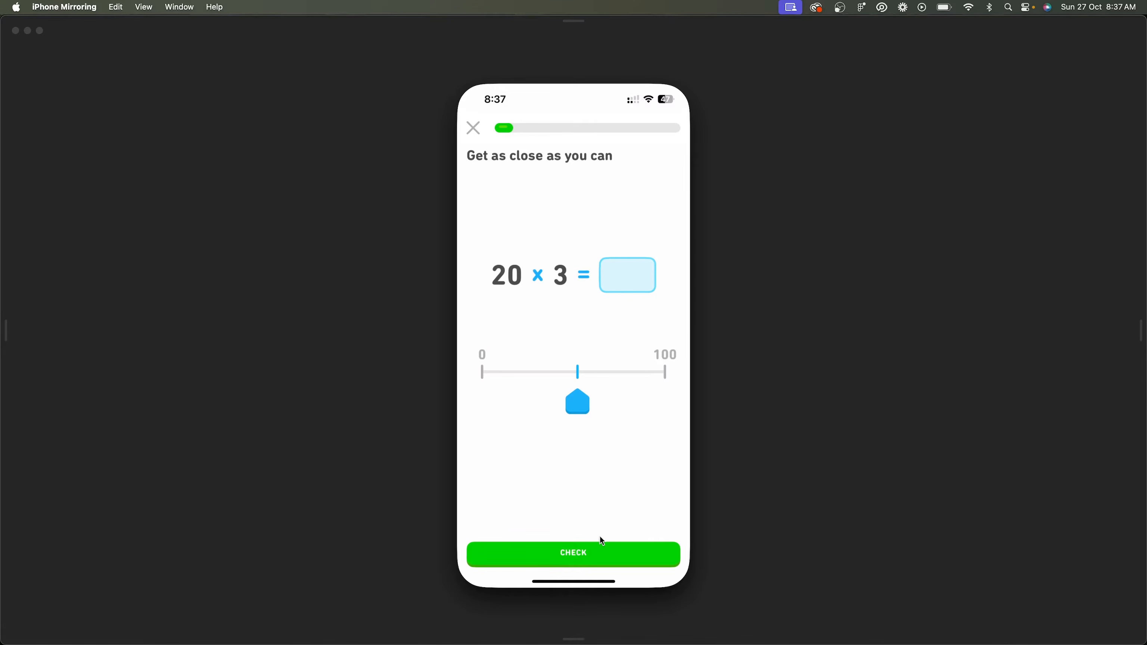
click(608, 550)
click(608, 551)
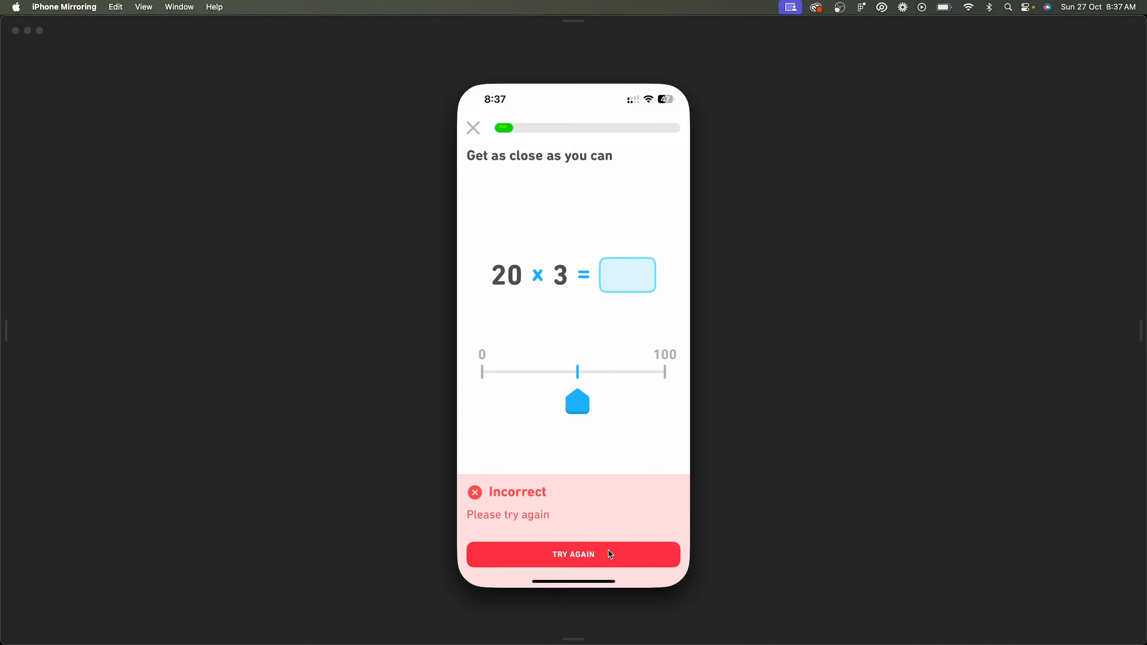
- Move the estimate handle to about two-thirds of the number line, check it, retry and check again
drag(579, 405, 597, 406)
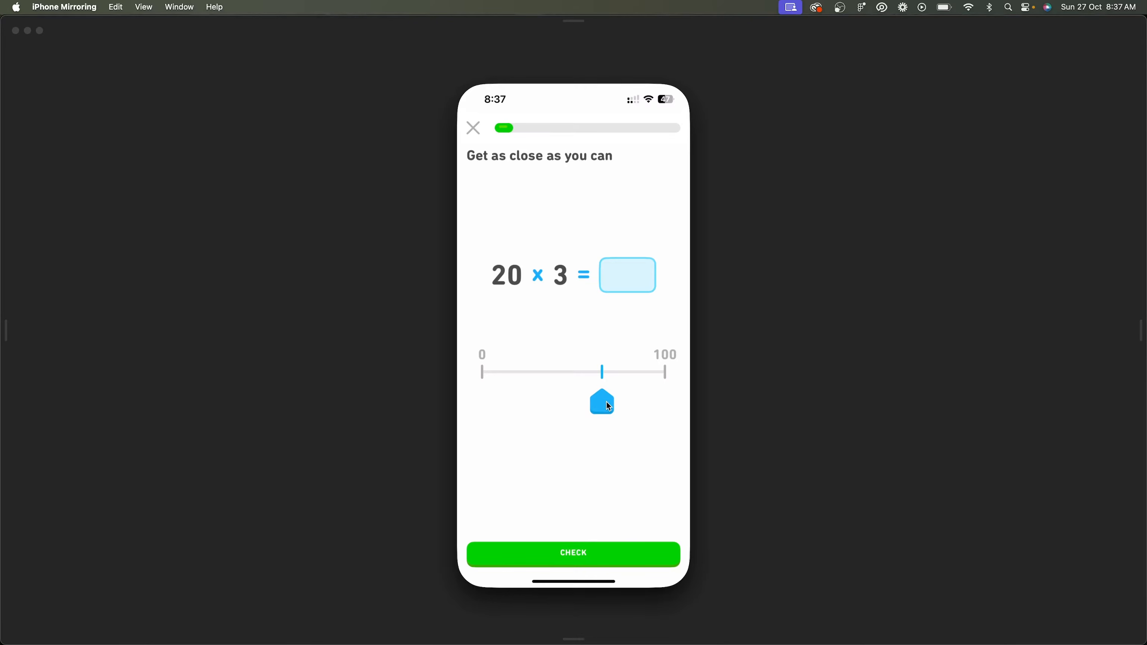
click(623, 560)
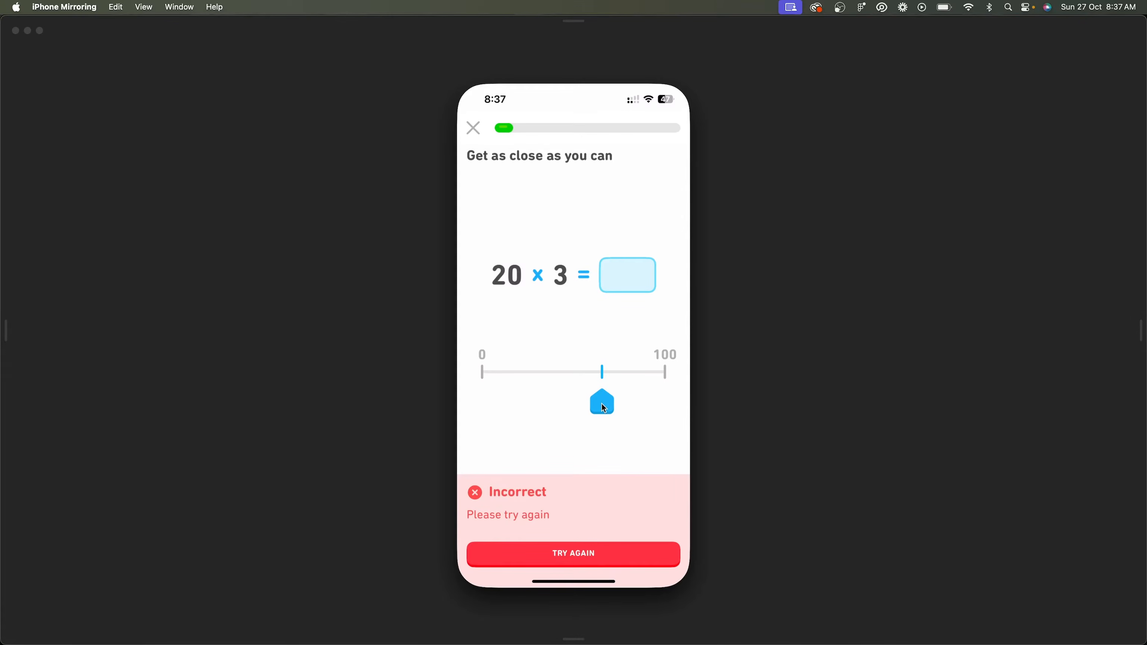
click(598, 555)
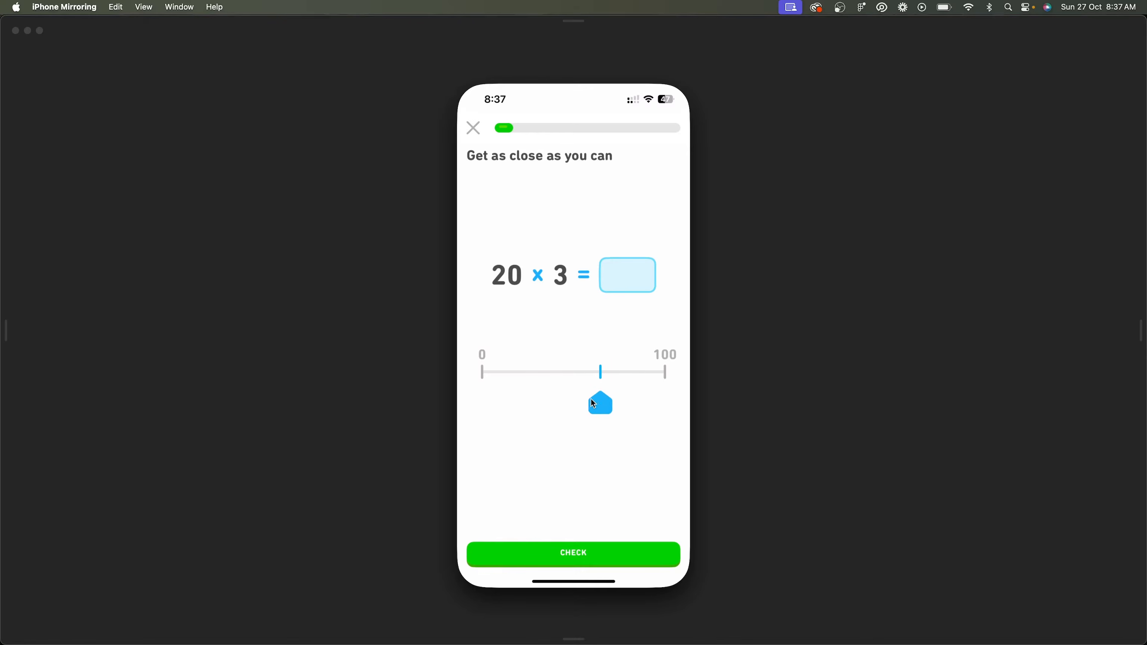
click(606, 557)
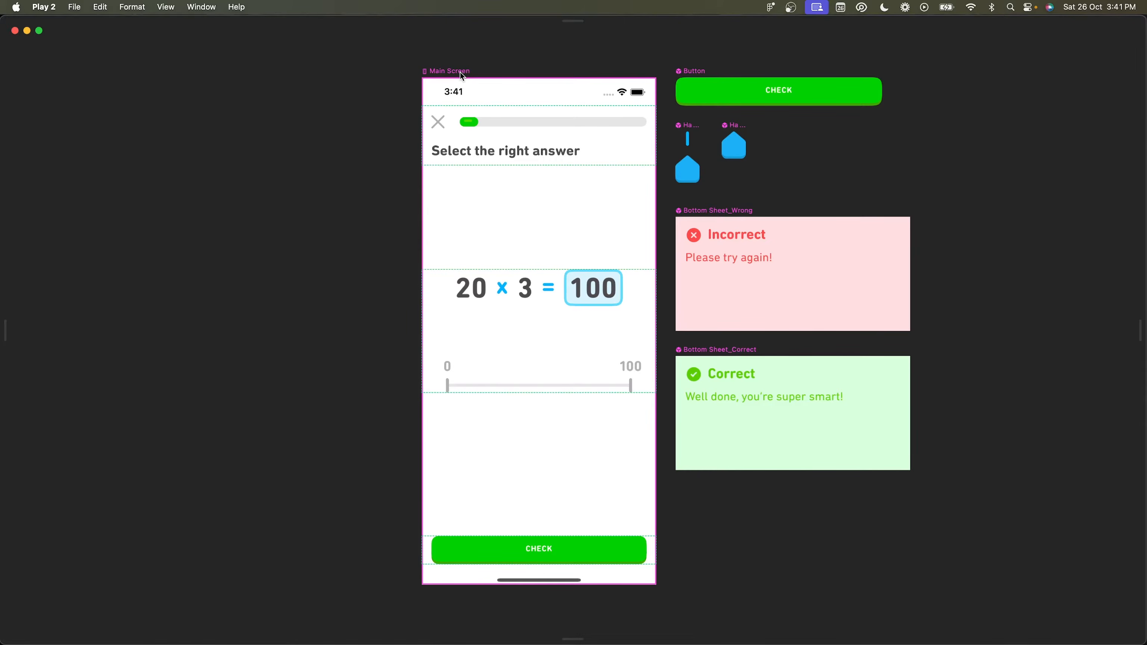
- In Play, inspect the Main Screen's header stack and the Check button stack, including its nested Button component
click(478, 143)
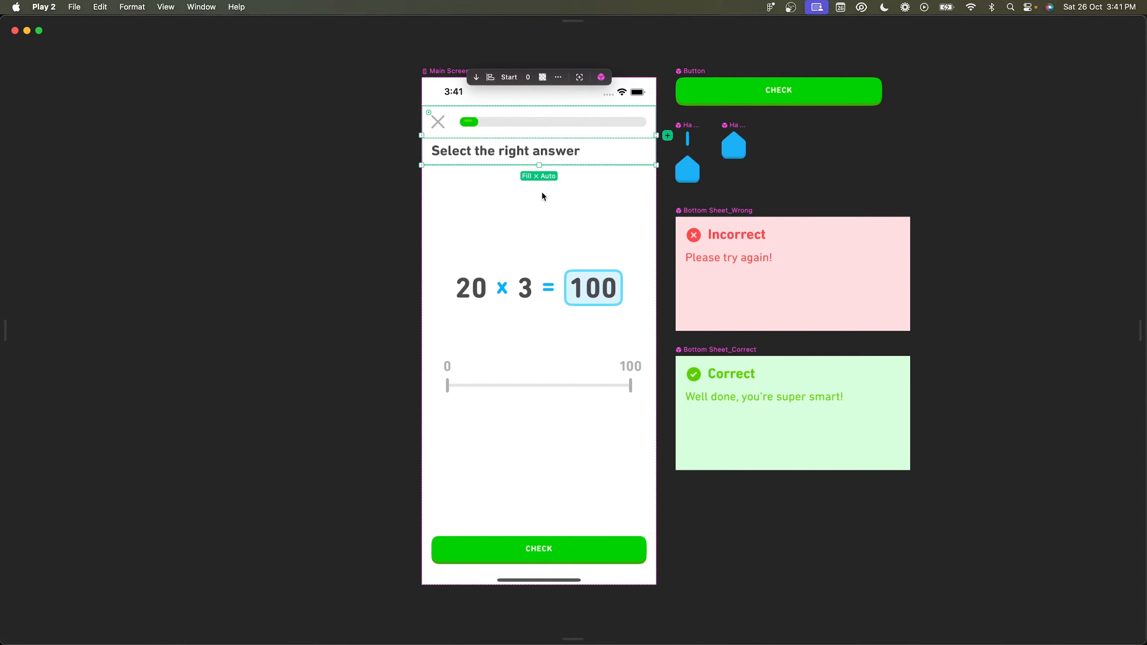
click(468, 549)
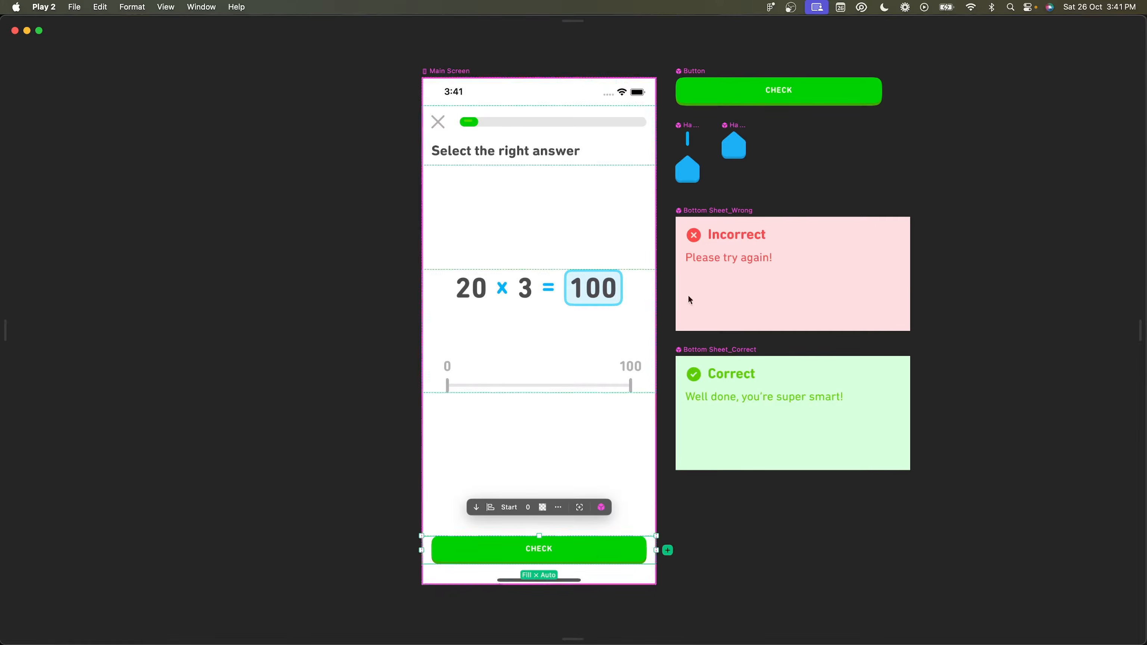
click(690, 78)
click(462, 550)
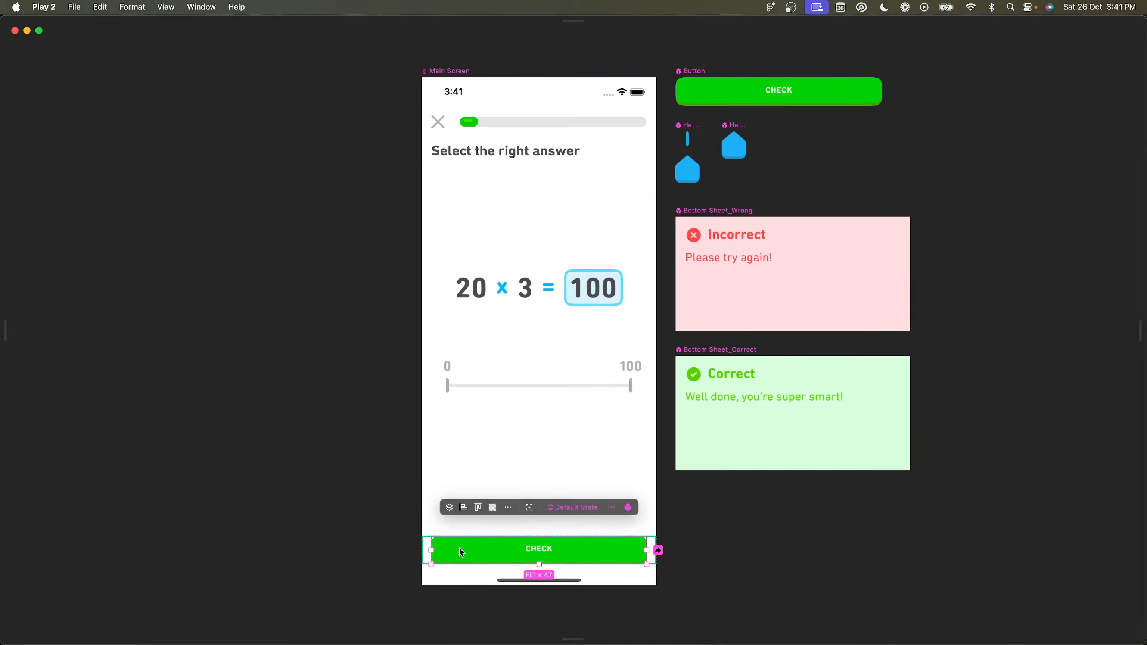
- Reveal the editor's interface and expand the Button Stack to examine its nested Button, with the Button's own layers collapsed
key(super+.)
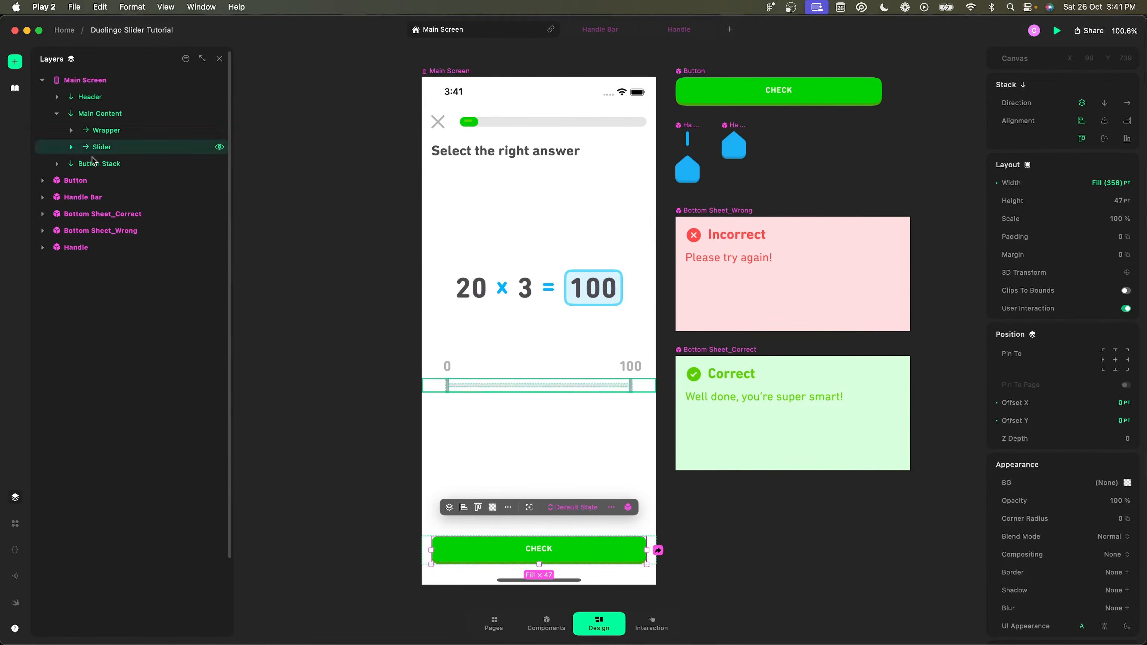
click(64, 166)
click(57, 164)
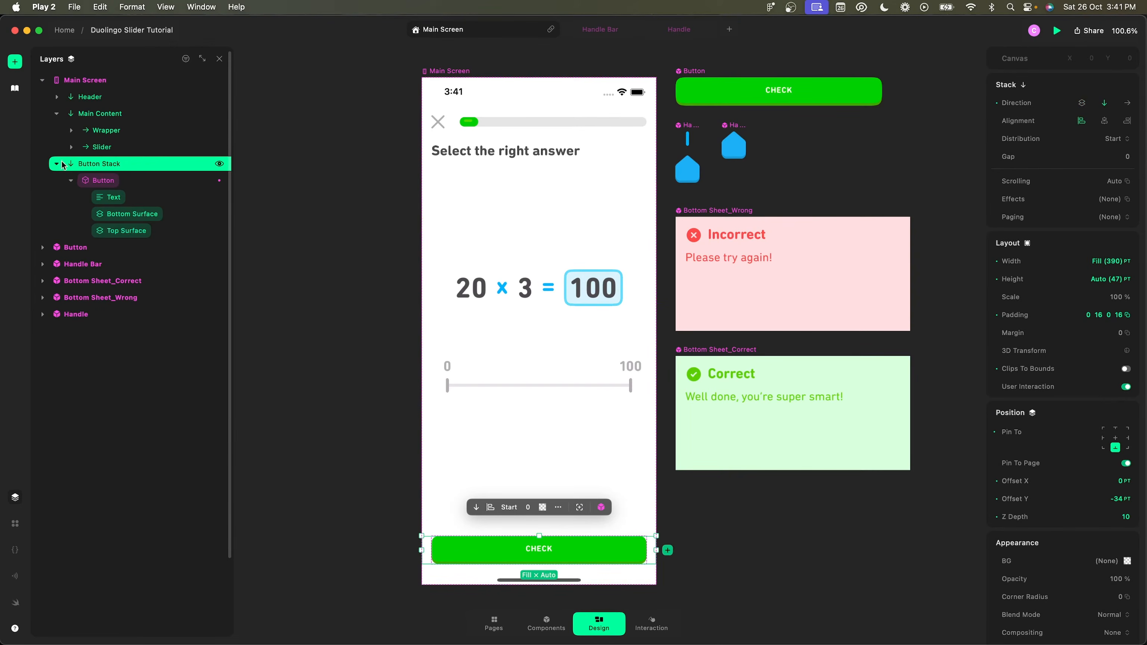
click(71, 180)
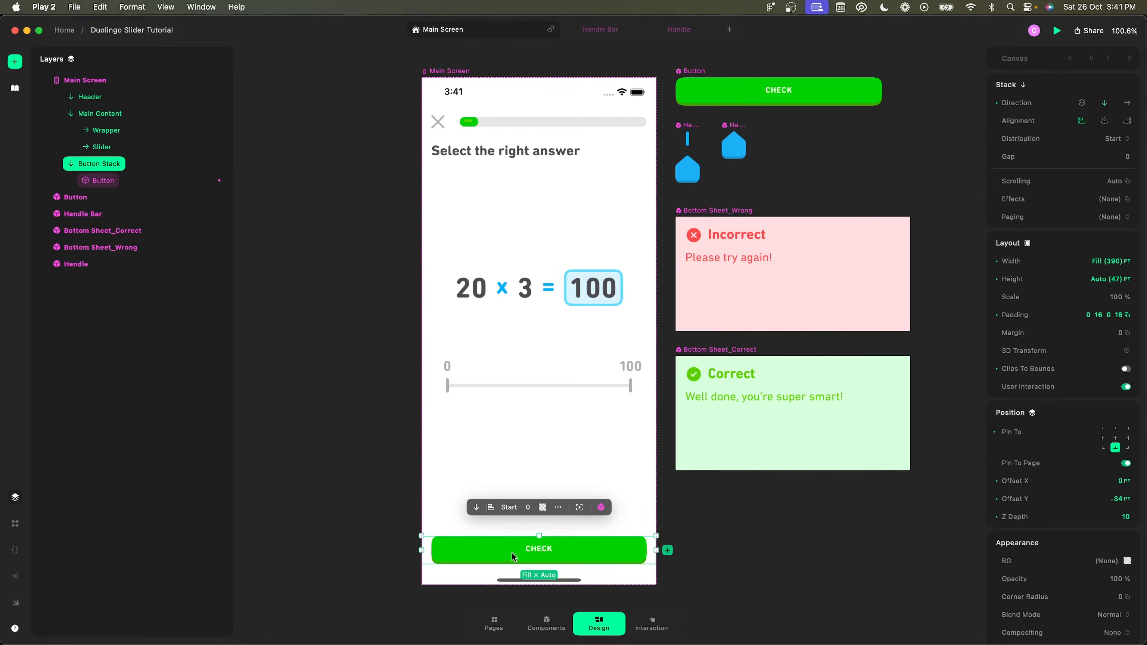
- Inspect the Main Content stack and its equation Wrapper, down to the answer box's 100 text layer
click(530, 280)
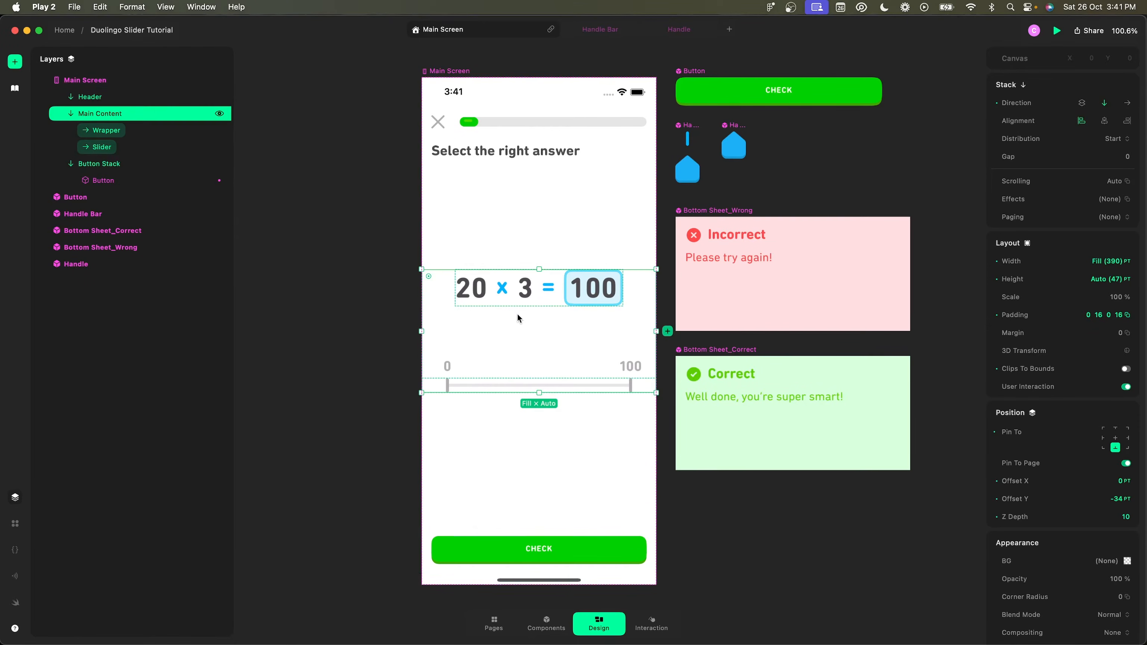
click(491, 297)
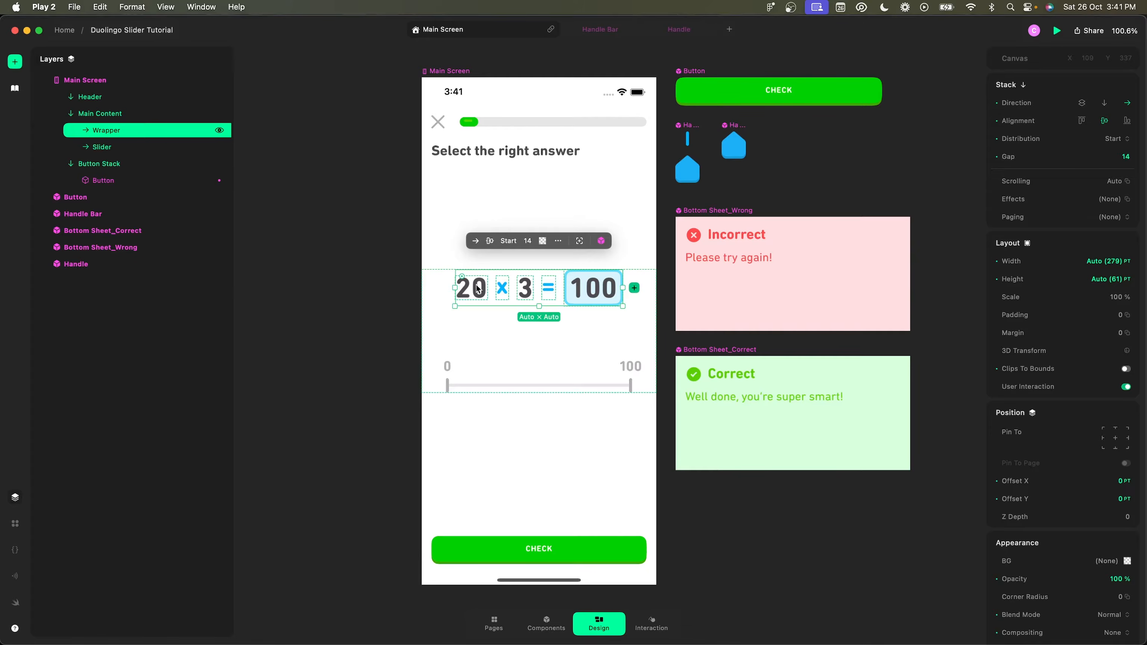
super+click(596, 286)
- Try inserting "asd" into the answer box's 100 text, and undo the edit
double_click(603, 289)
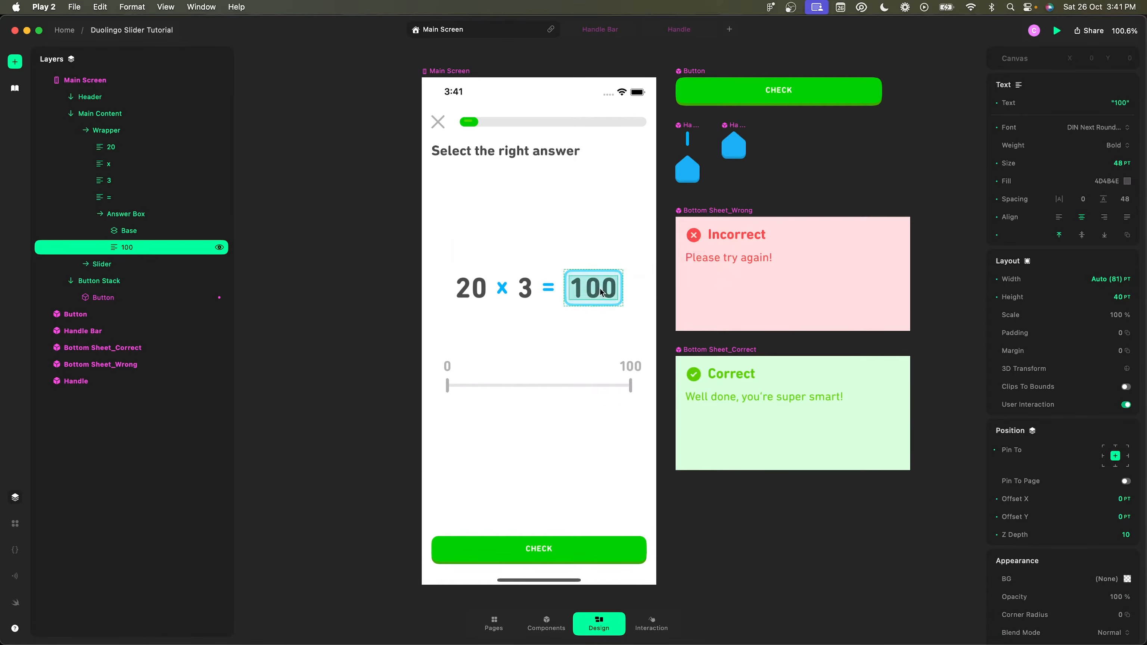
text(asd)
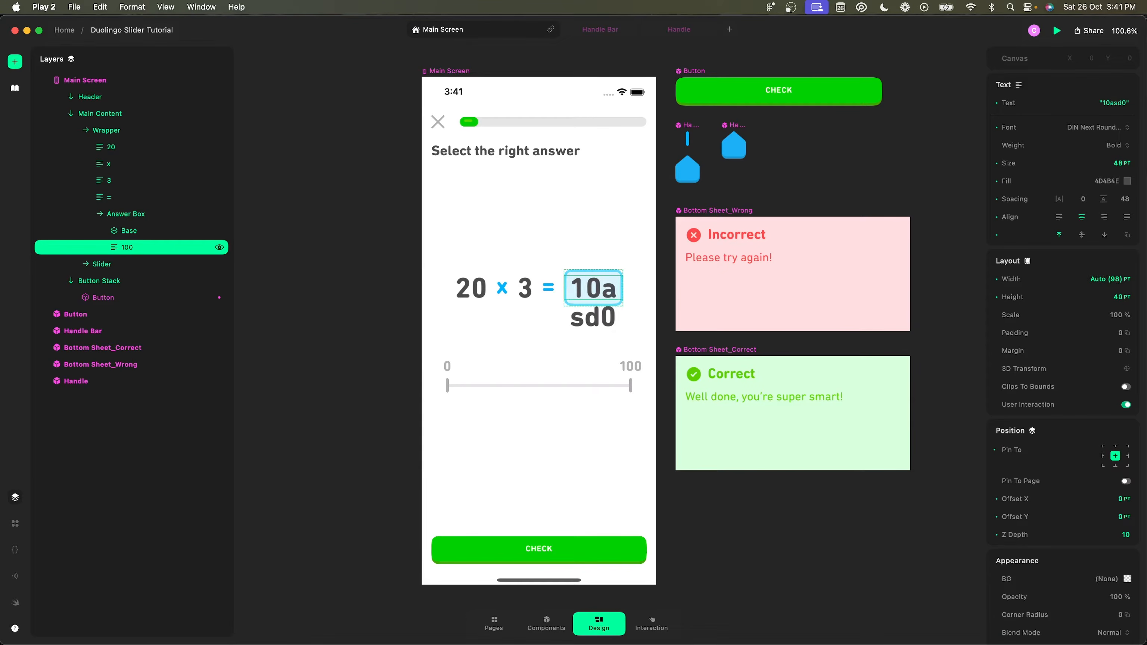
click(663, 288)
key(super+z)
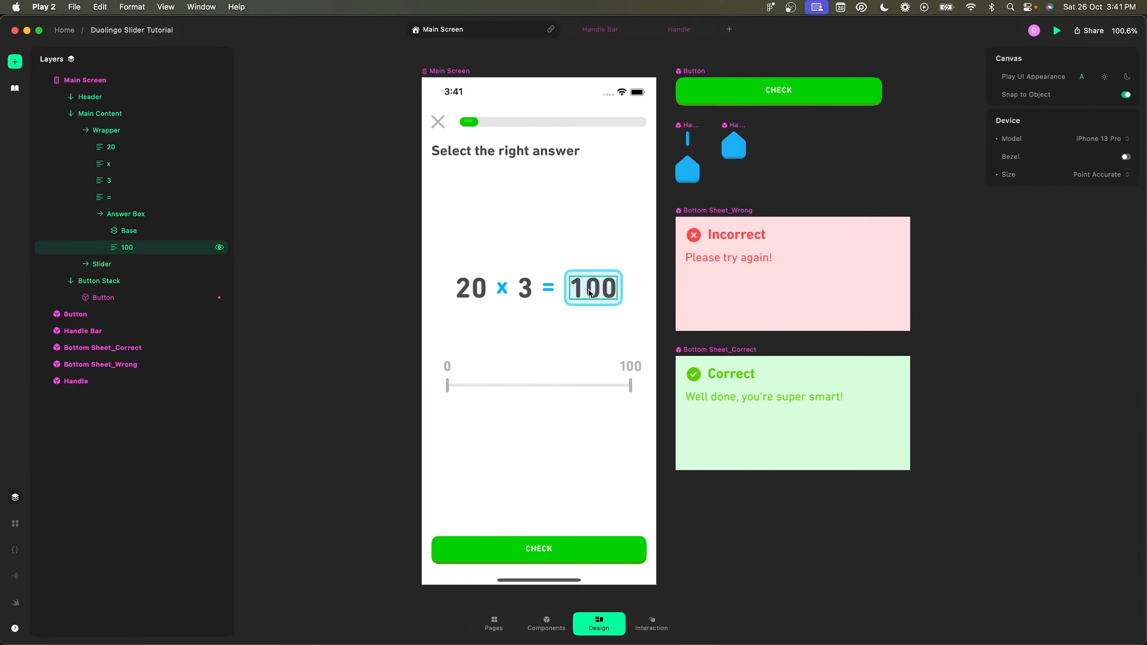
- Inspect the answer text's properties and expand the Slider stack to examine its stops and bar layers
click(591, 294)
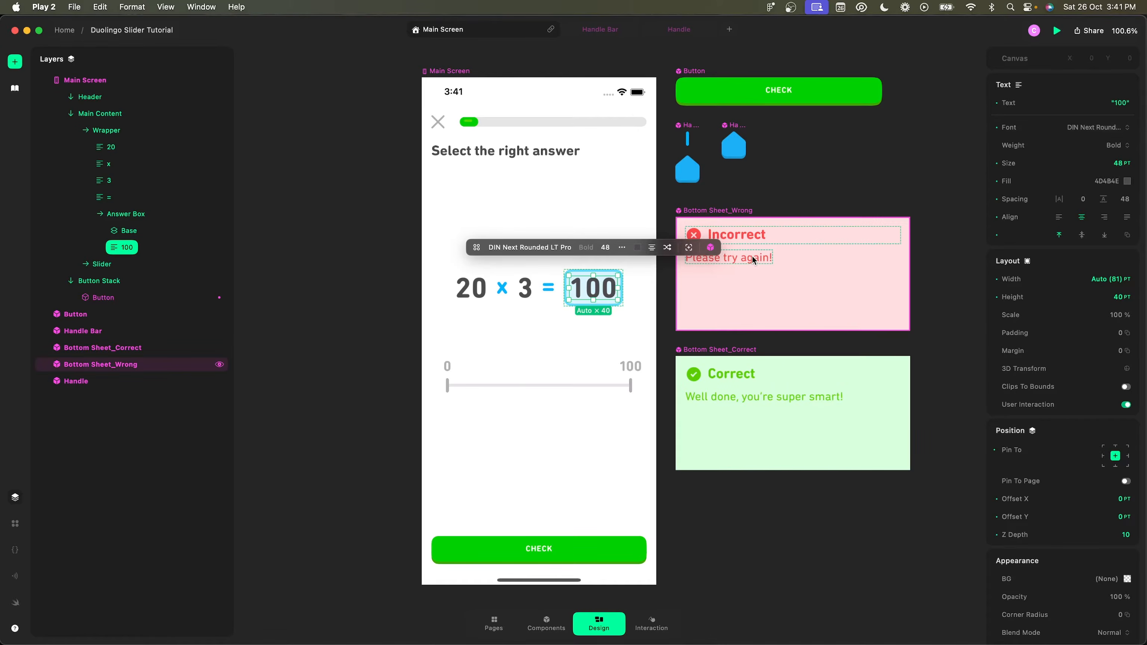
click(493, 387)
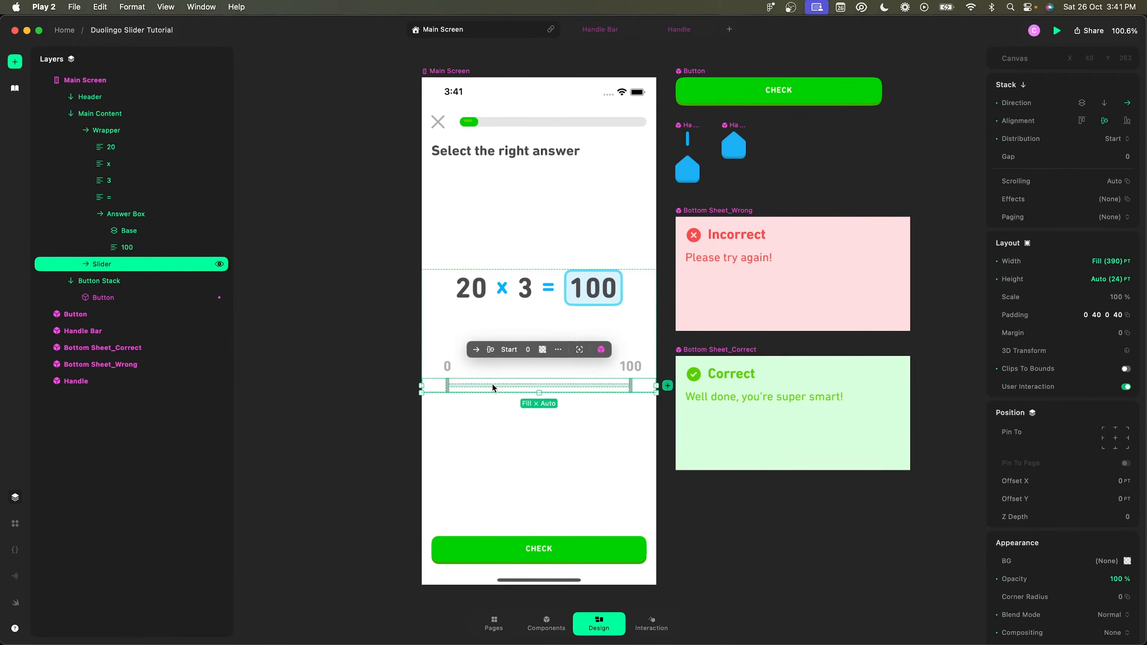
click(70, 265)
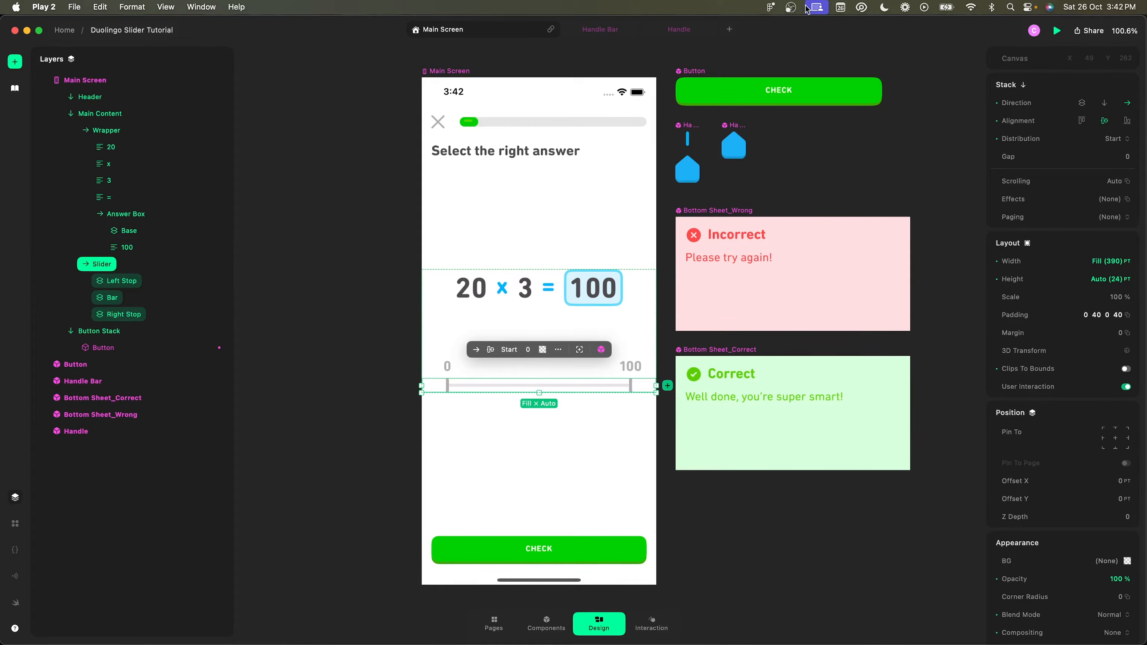
- Expand the Handle Bar component and examine its Pointer layer up close
click(687, 127)
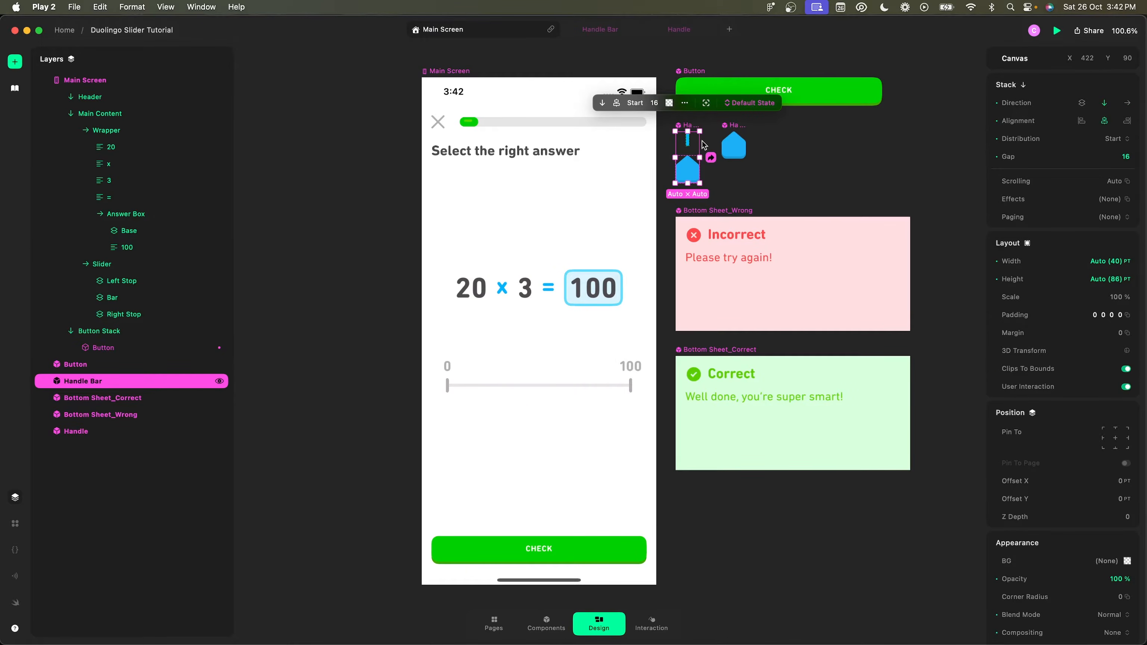
scroll(686, 142, up, 3)
scroll(686, 143, up, 3)
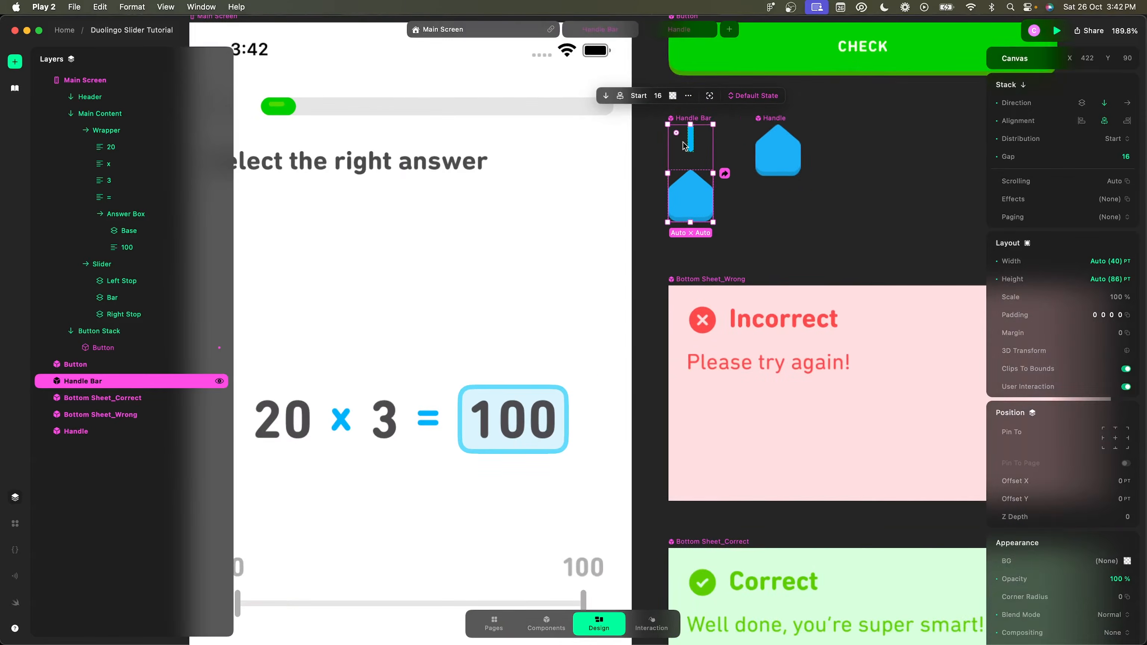
click(43, 381)
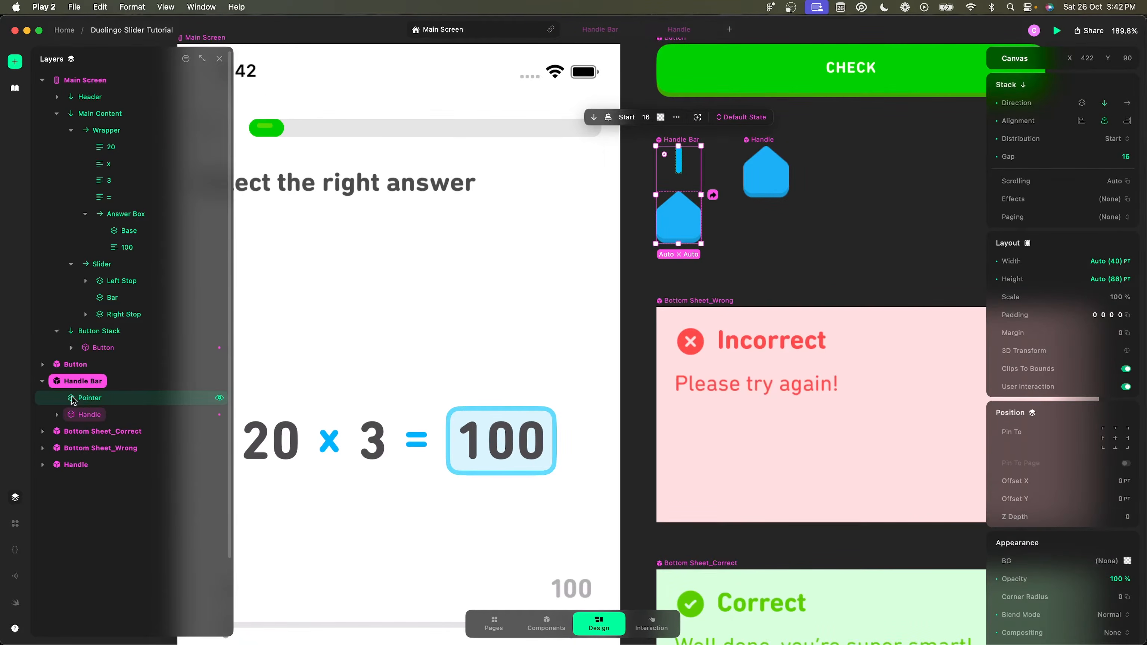
click(86, 398)
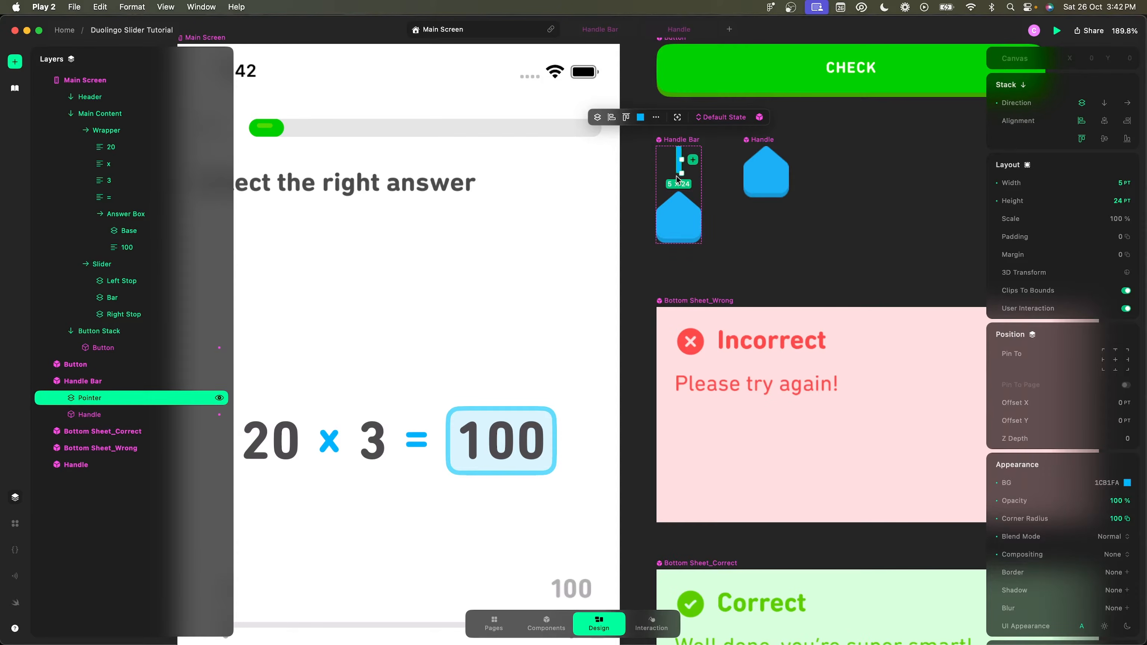
- Examine the Handle component and compare it with its instance nested inside the Handle Bar component
click(679, 215)
click(766, 141)
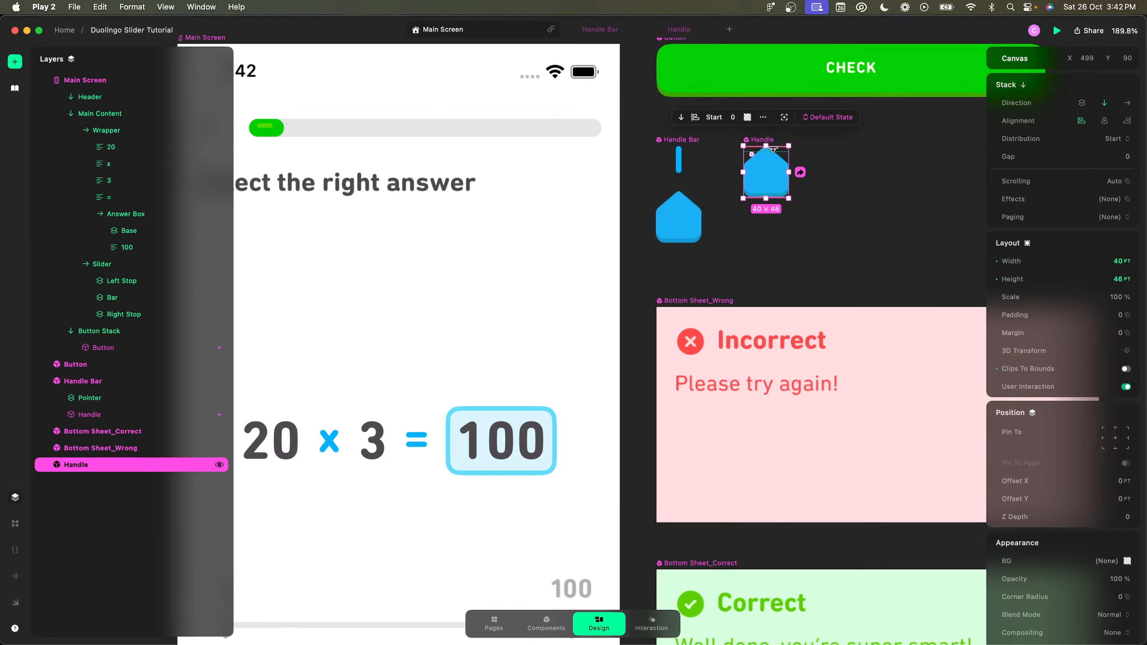
scroll(773, 149, up, 5)
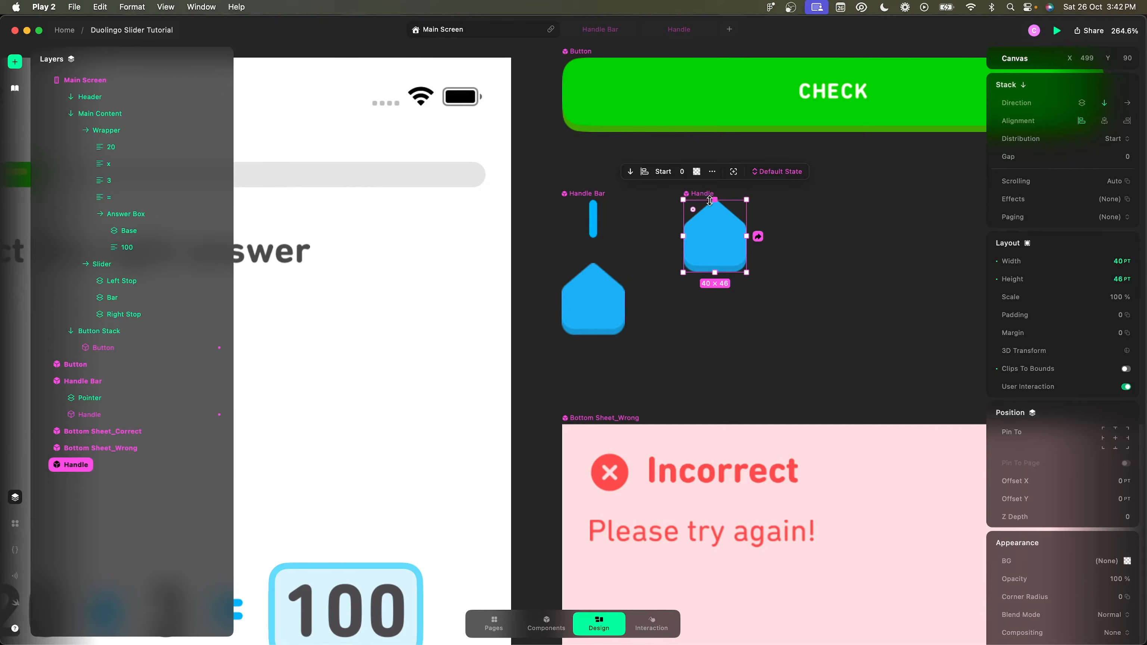
click(604, 283)
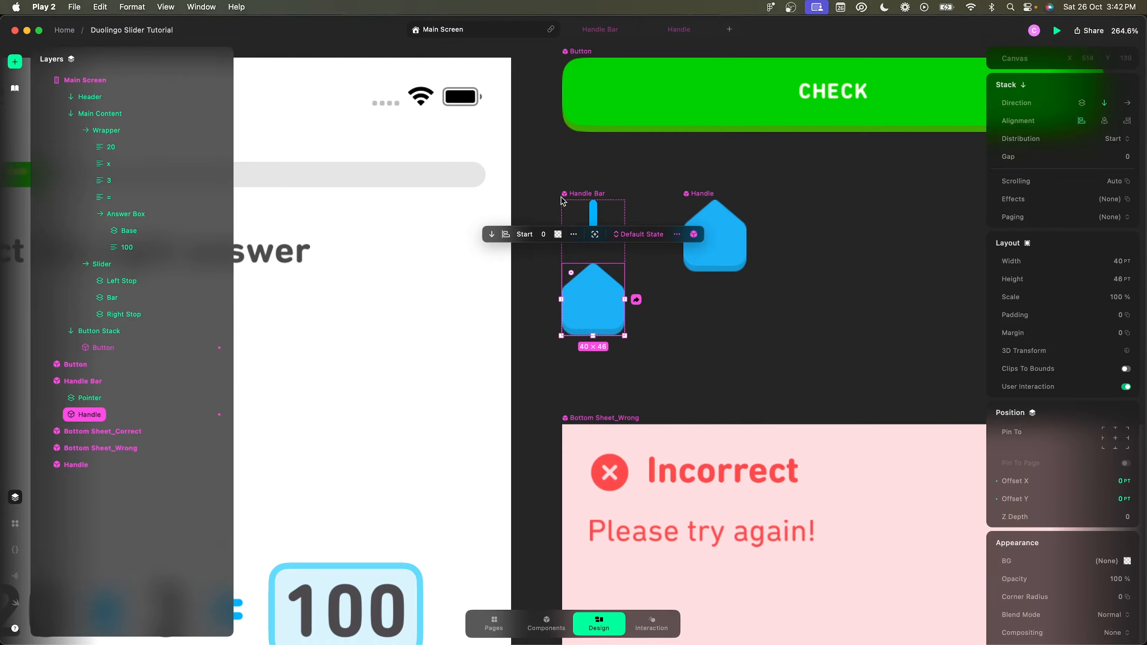
click(581, 194)
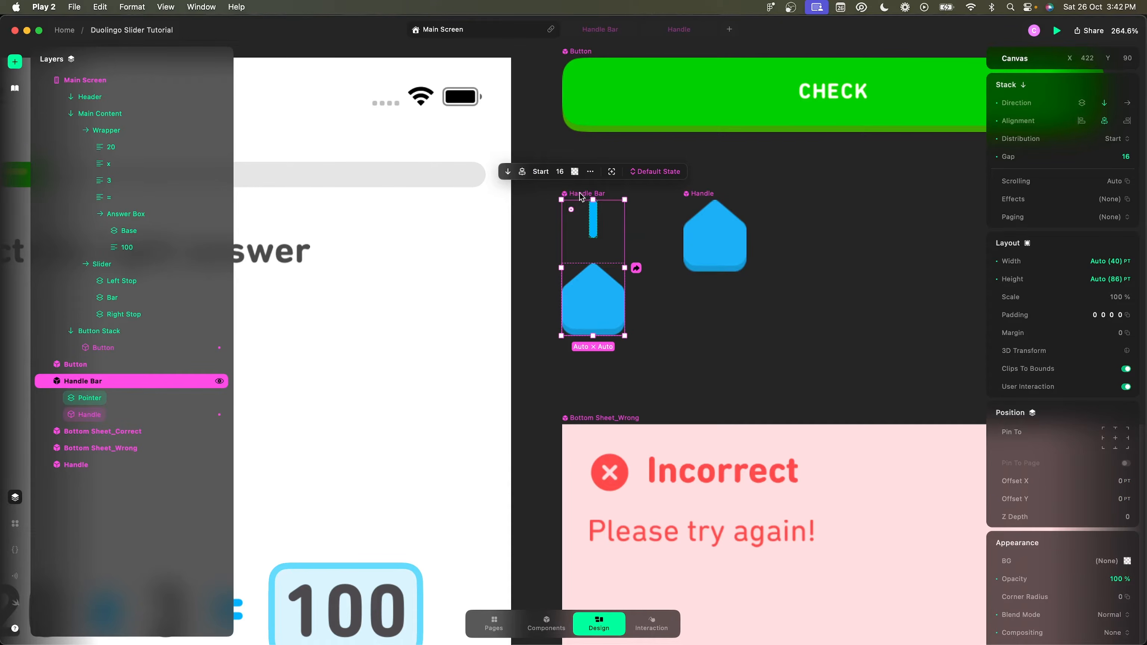
scroll(582, 198, down, 10)
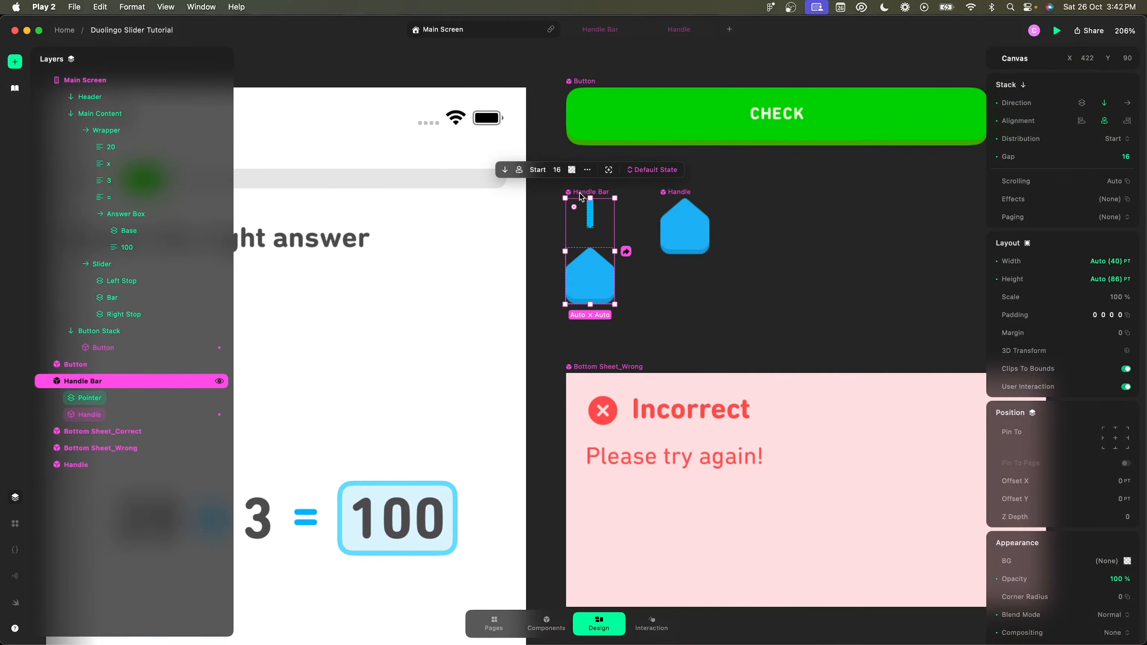
- Duplicate the Handle Bar component and place the instance in Main Content, between Wrapper and Slider
scroll(705, 293, up, 5)
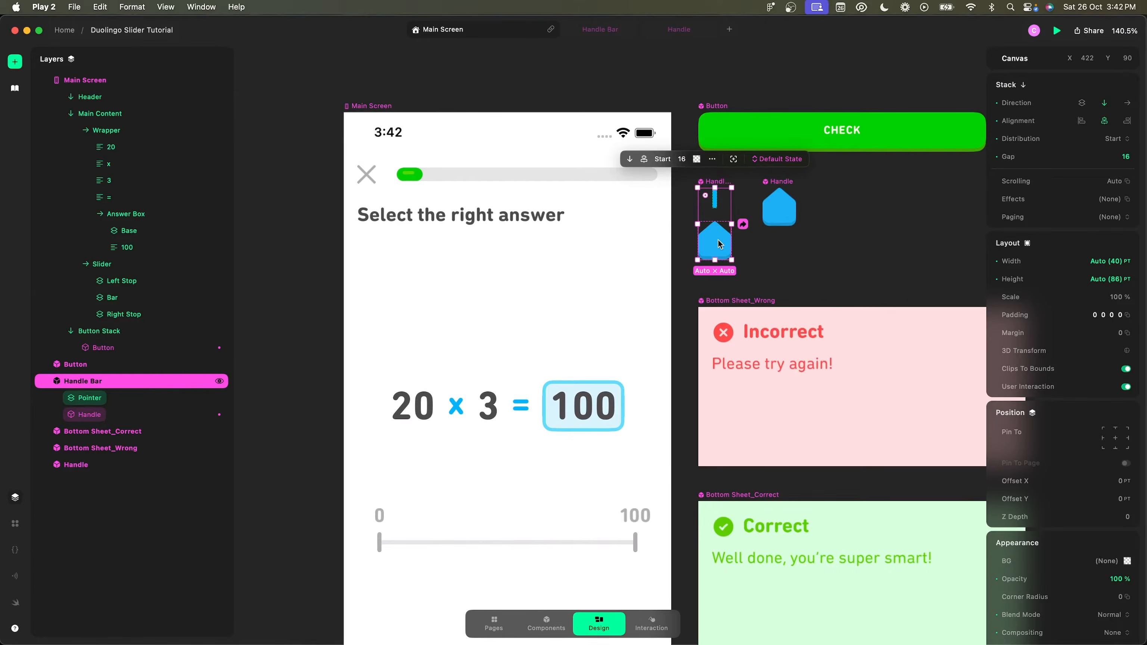
drag(720, 243, 868, 244)
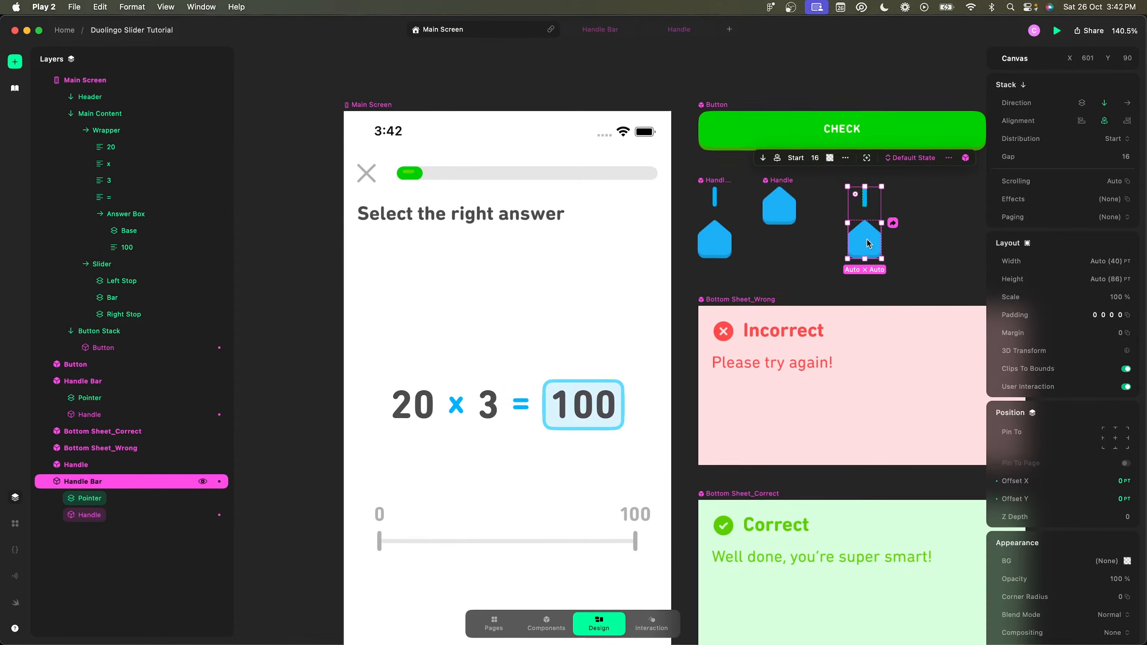
scroll(868, 244, down, 3)
drag(880, 199, 598, 400)
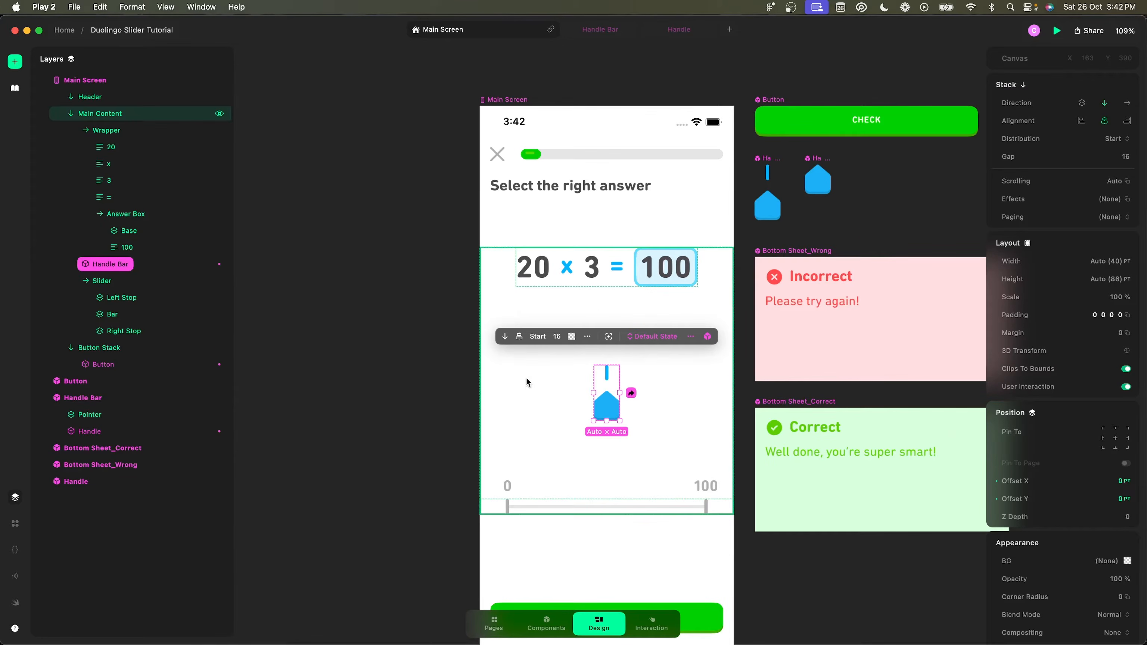
- Collapse the Wrapper and Slider layers and examine how Main Content stacks its children
click(71, 130)
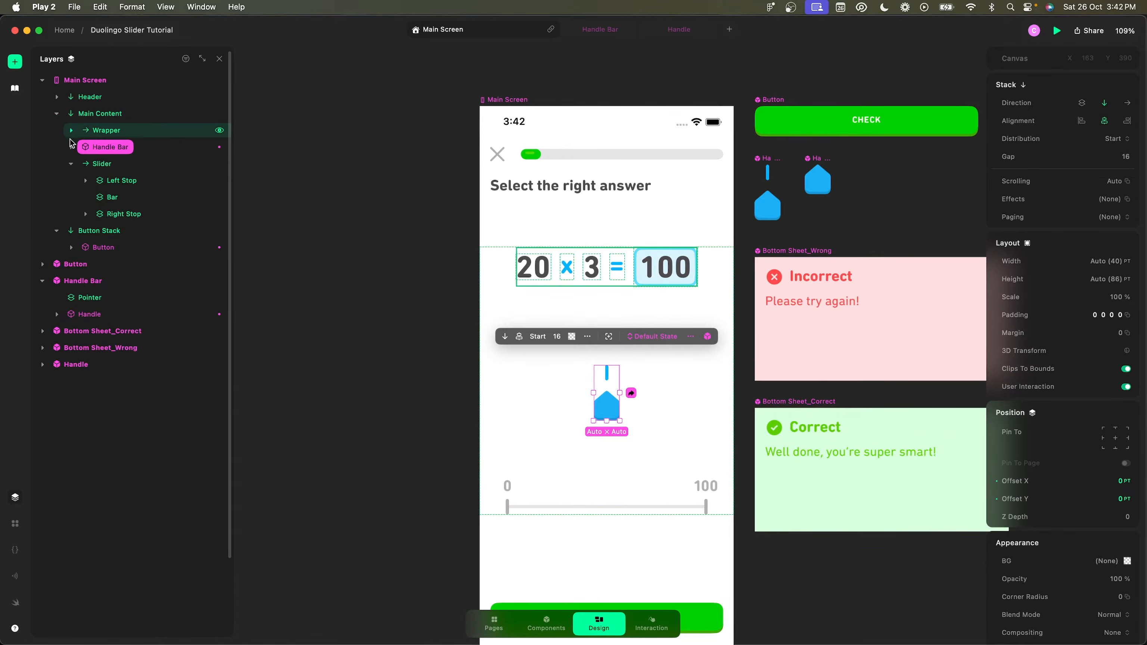
click(71, 164)
click(97, 114)
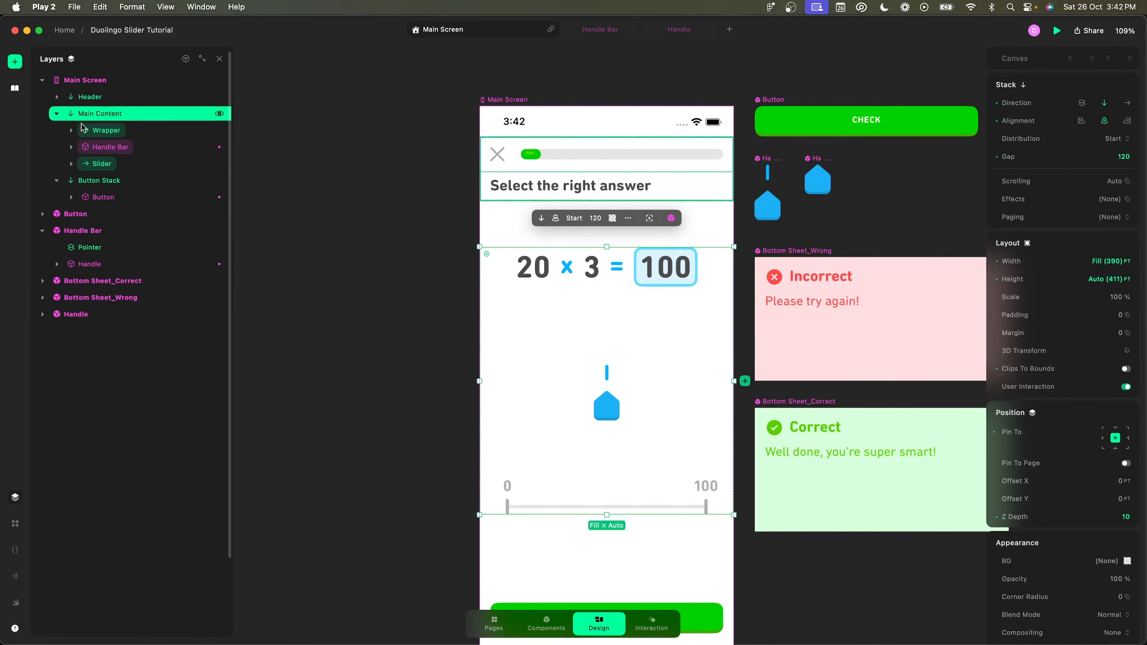
click(115, 131)
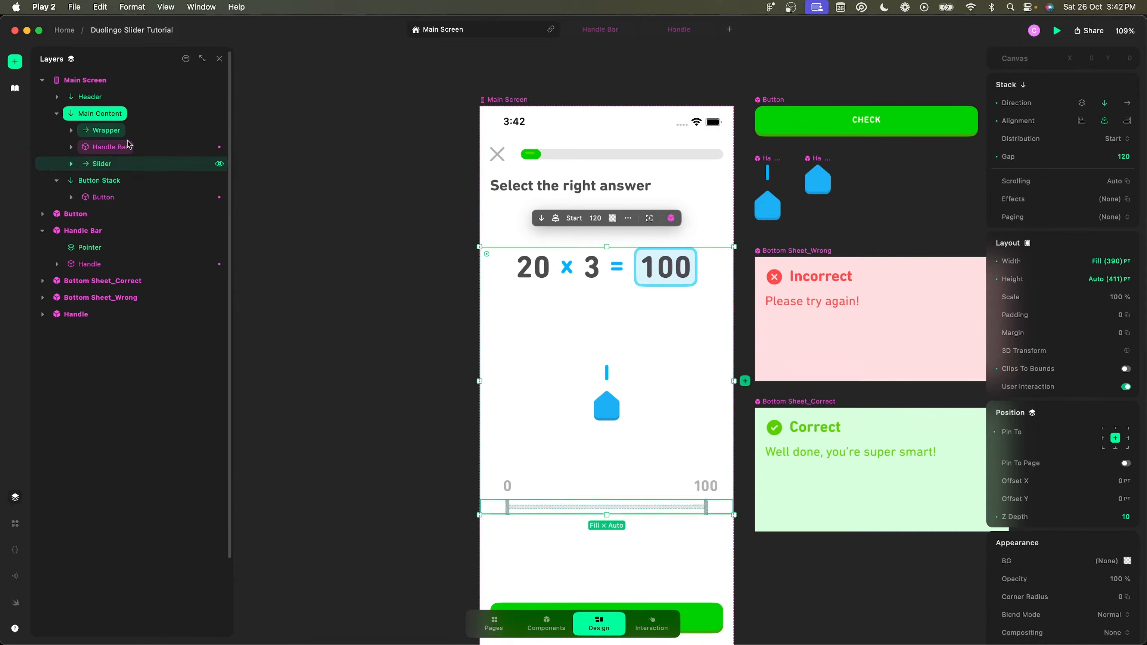
click(106, 131)
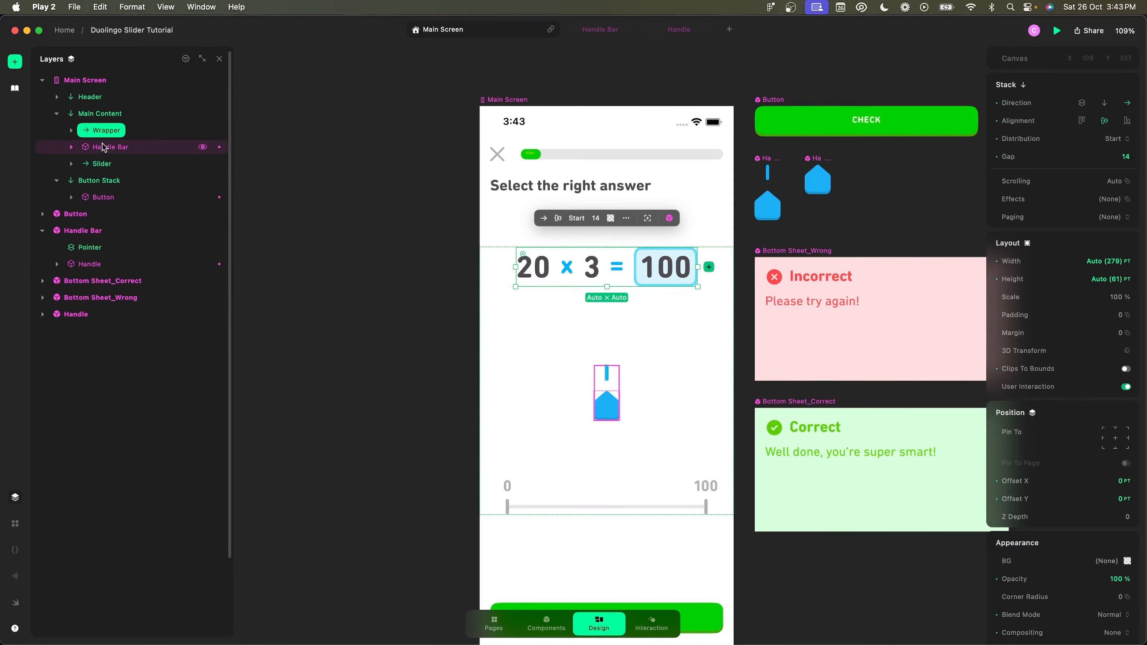
- Pin the Handle Bar instance to the bottom-left corner of Main Content
click(601, 388)
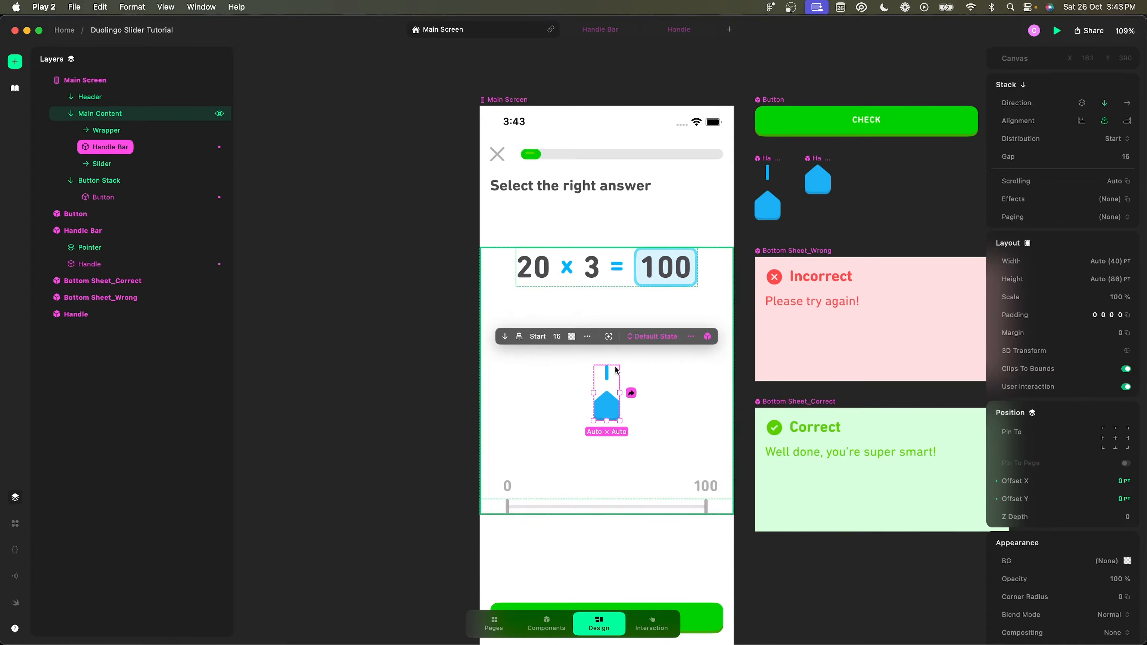
click(1104, 448)
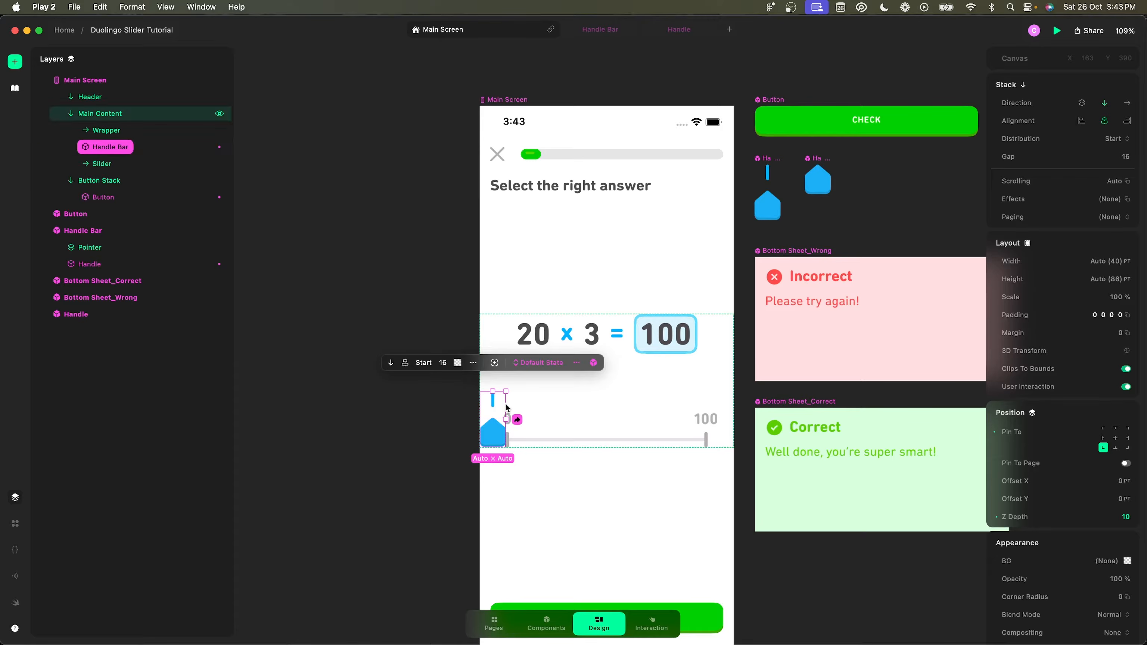
scroll(519, 465, up, 5)
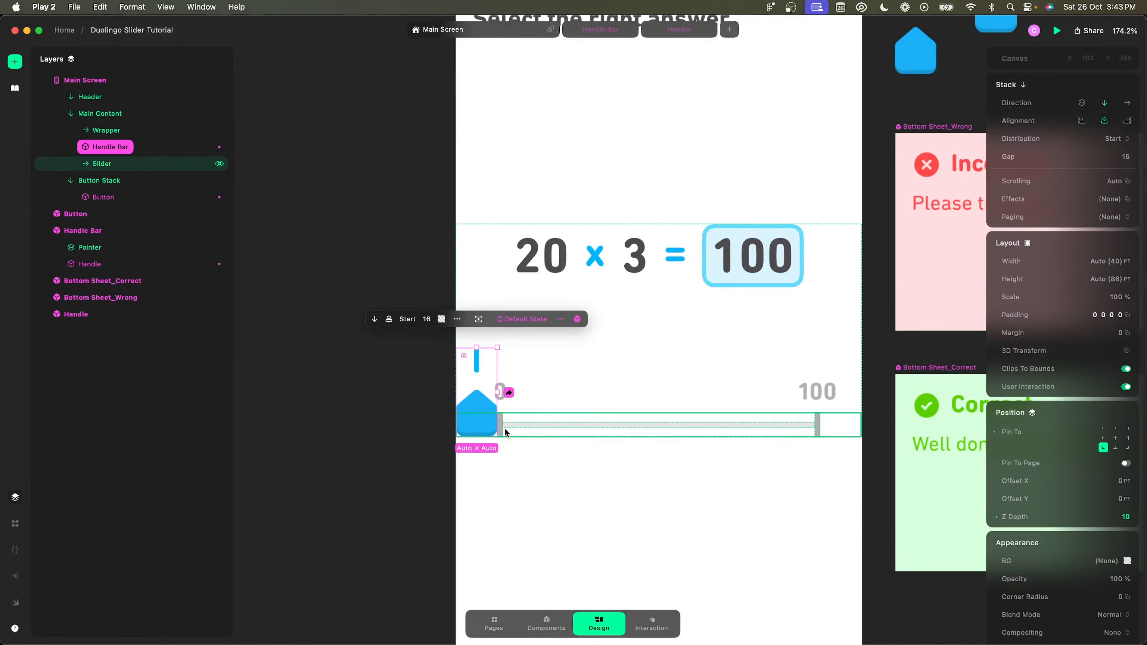
- Increase Main Content's height to 267 pt to align the handle's blue pointer with the slider's left stop
click(482, 283)
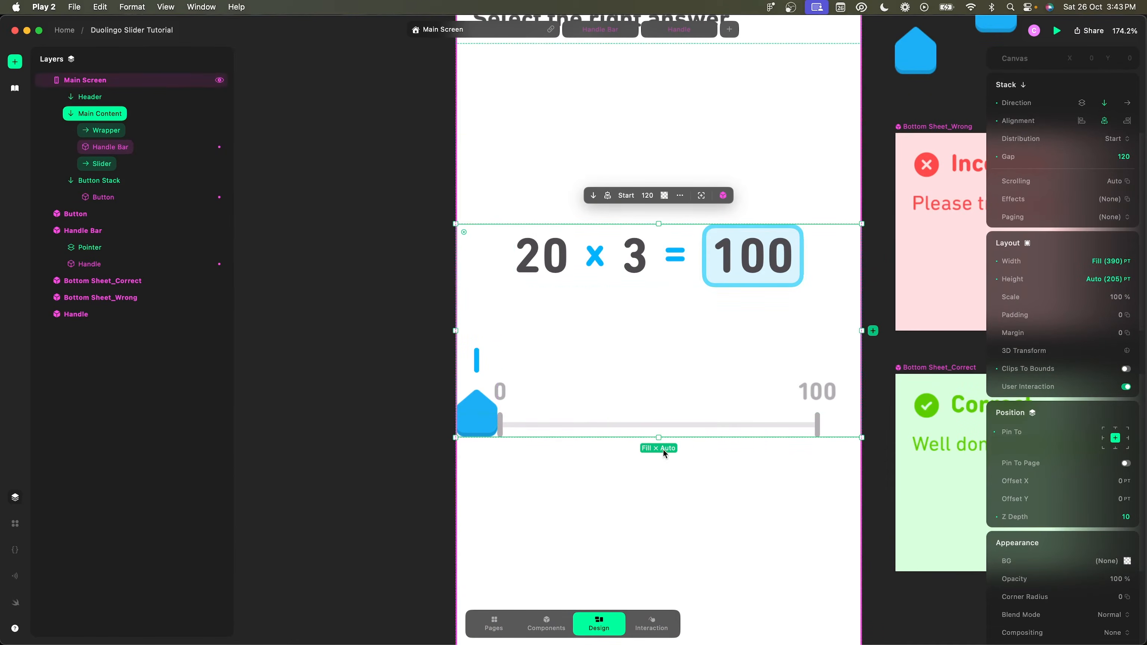
drag(659, 437, 660, 472)
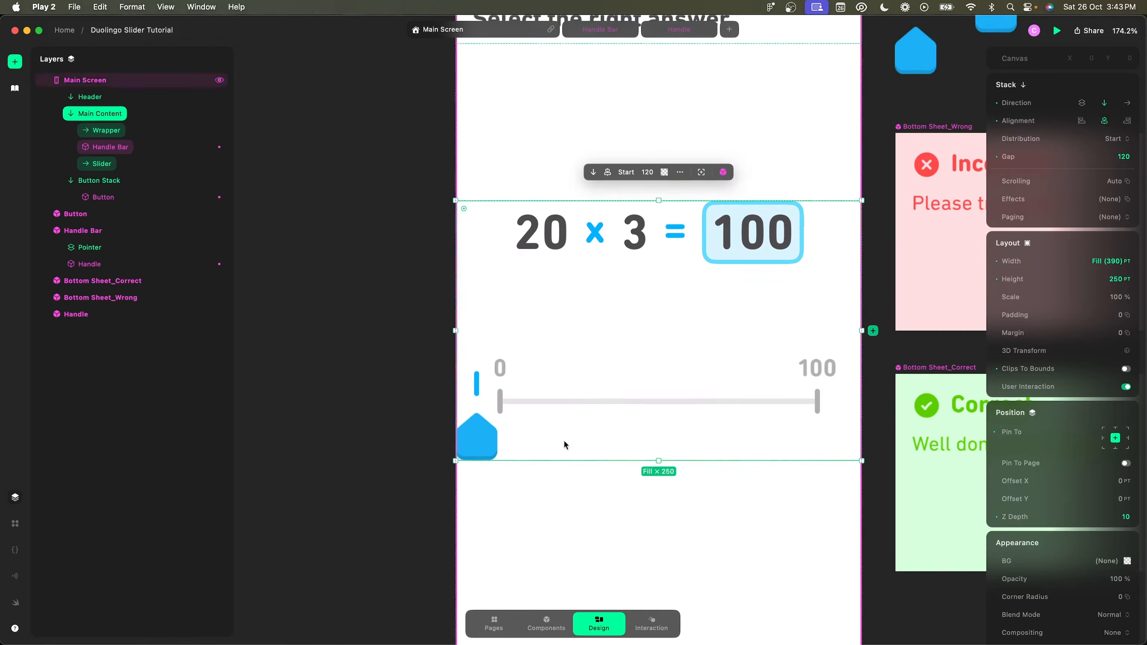
click(482, 443)
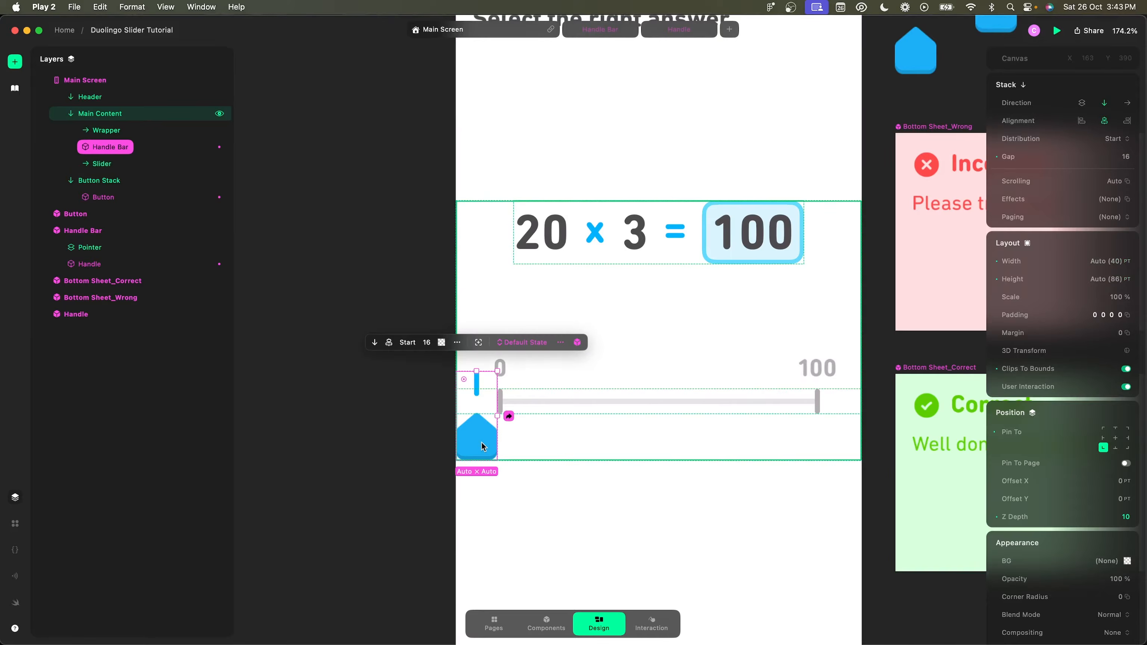
click(662, 455)
drag(660, 464, 662, 478)
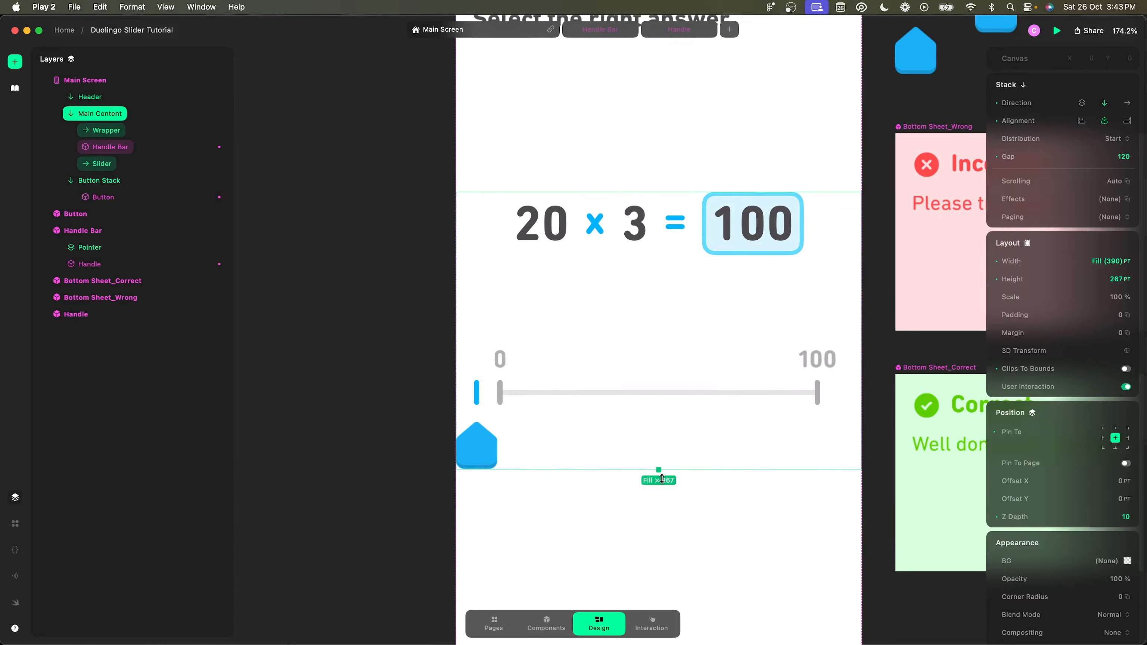
scroll(510, 392, up, 15)
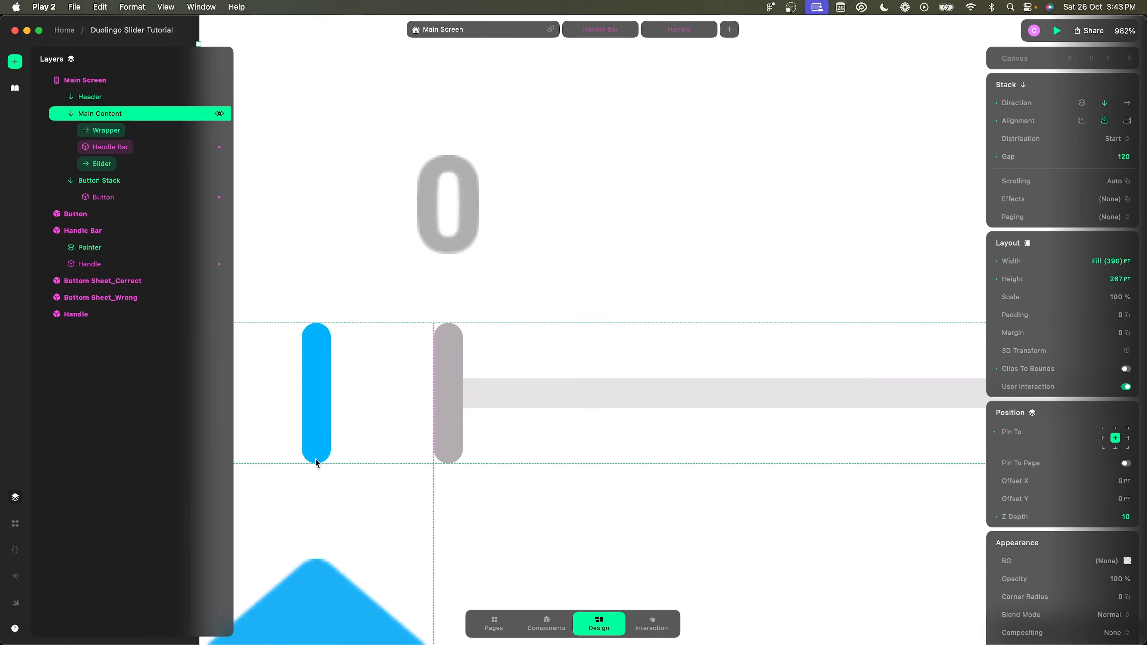
scroll(478, 382, down, 12)
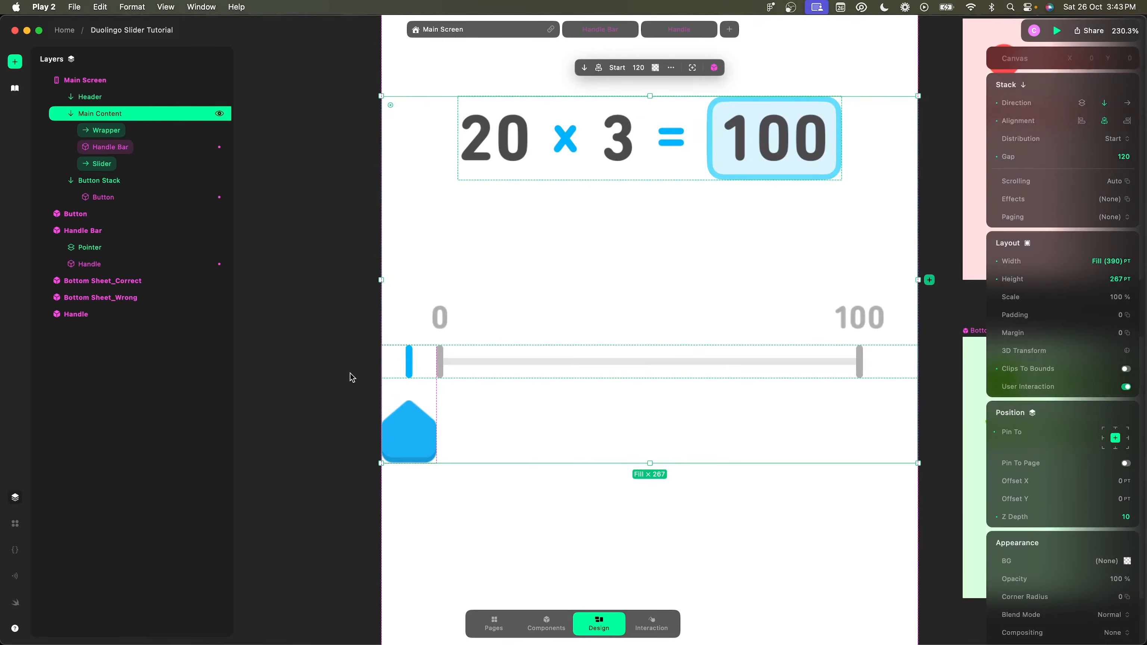
- Enter Interaction mode and open the interaction canvas for the Handle Bar instance inside Main Content
click(341, 373)
scroll(340, 374, down, 5)
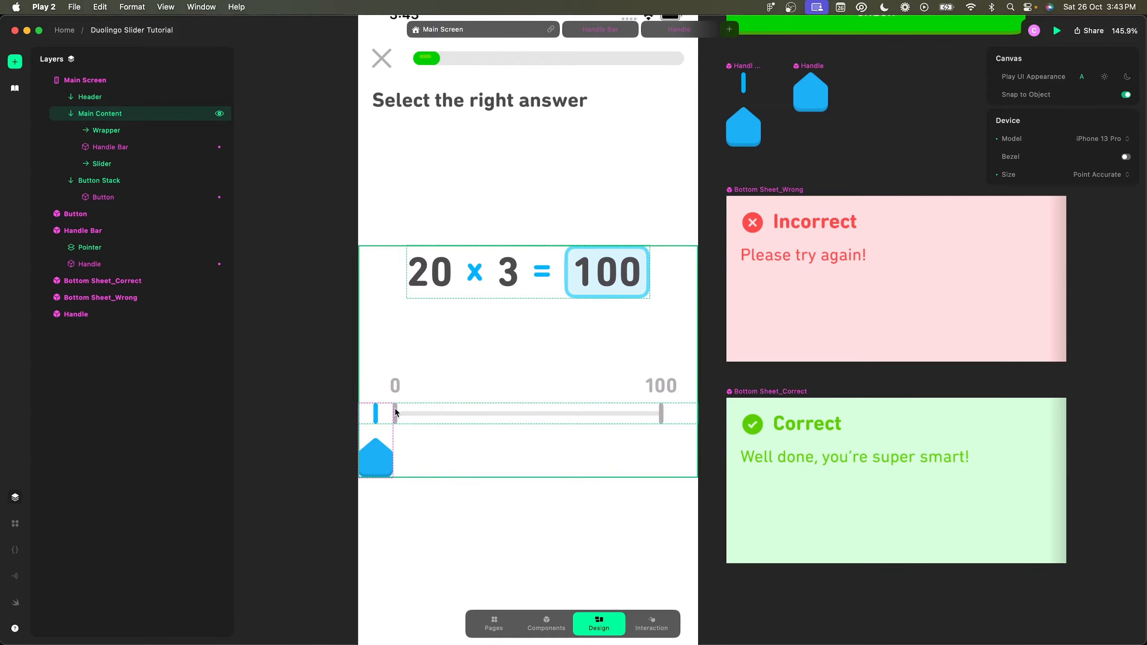
scroll(396, 413, down, 3)
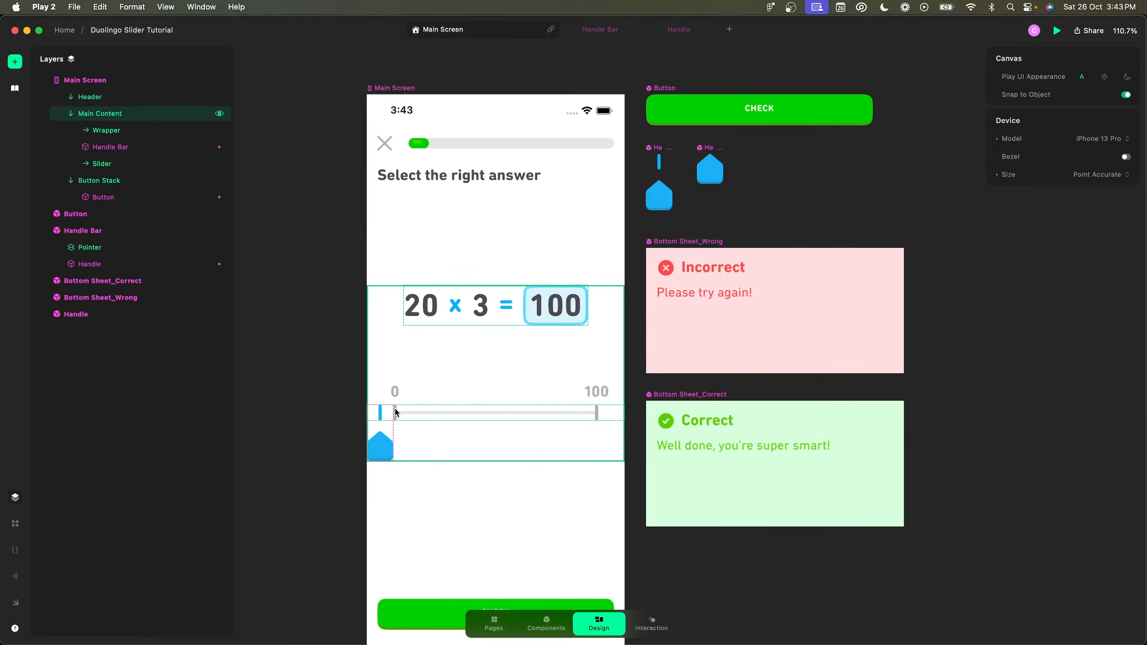
scroll(395, 413, down, 2)
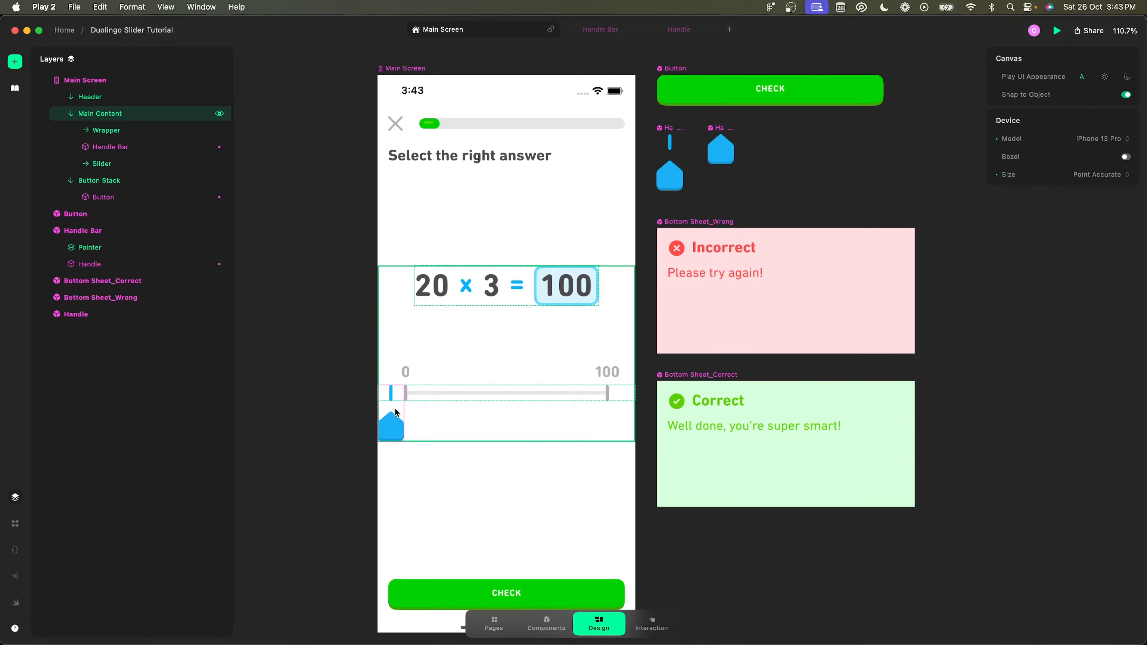
scroll(330, 403, down, 2)
scroll(332, 403, down, 2)
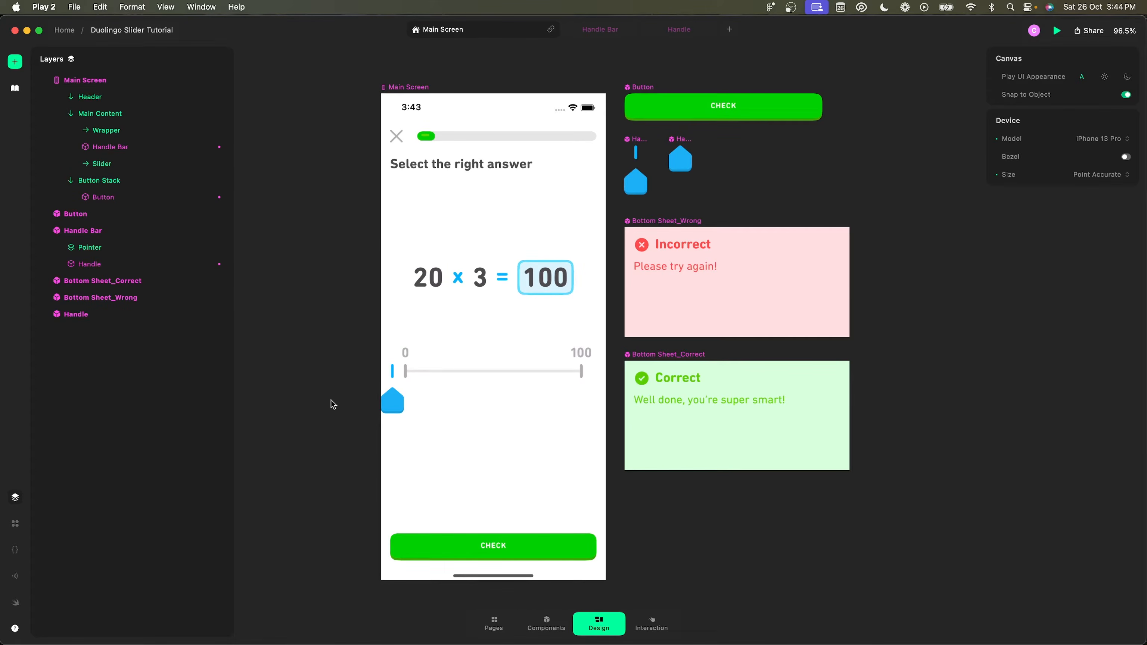
click(649, 622)
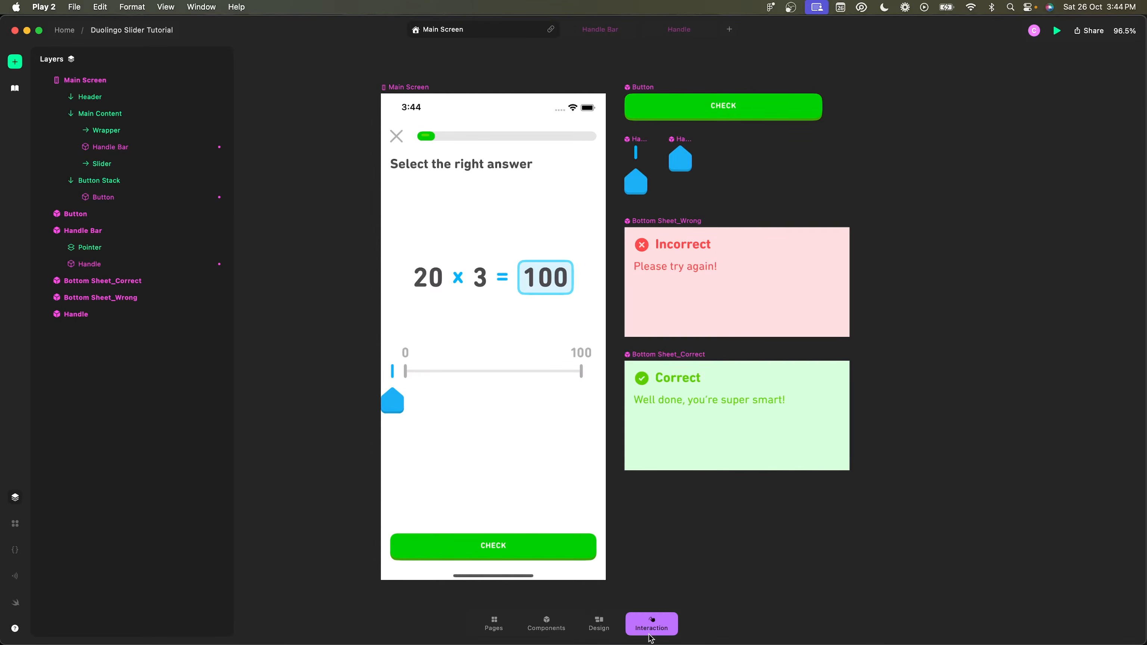
click(395, 402)
click(395, 400)
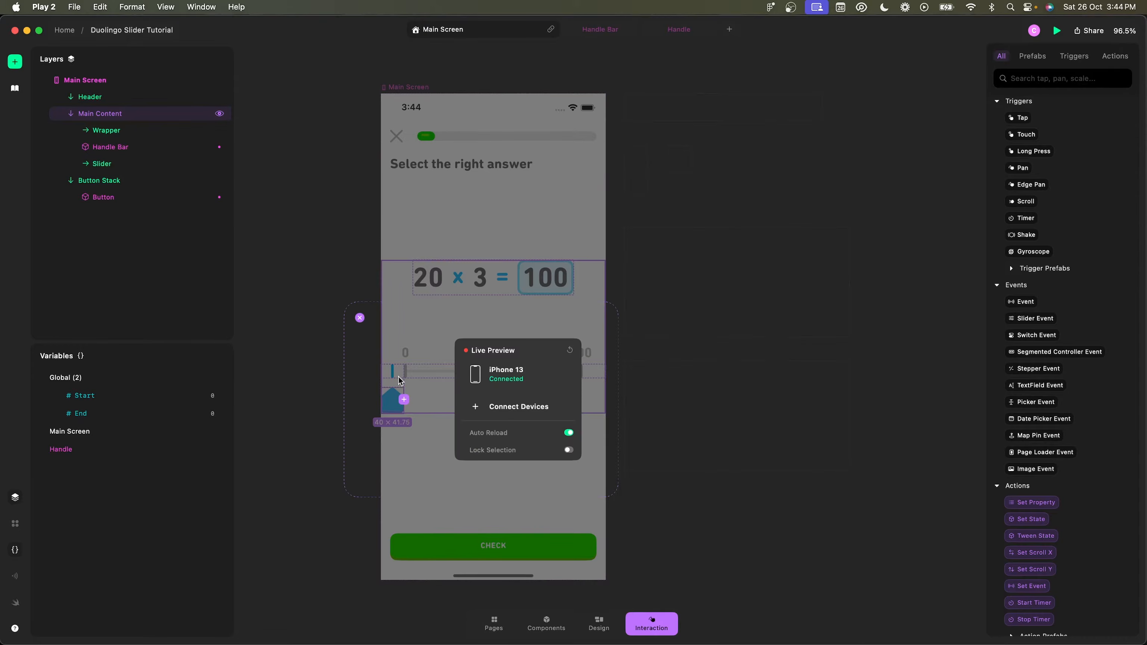
double_click(398, 384)
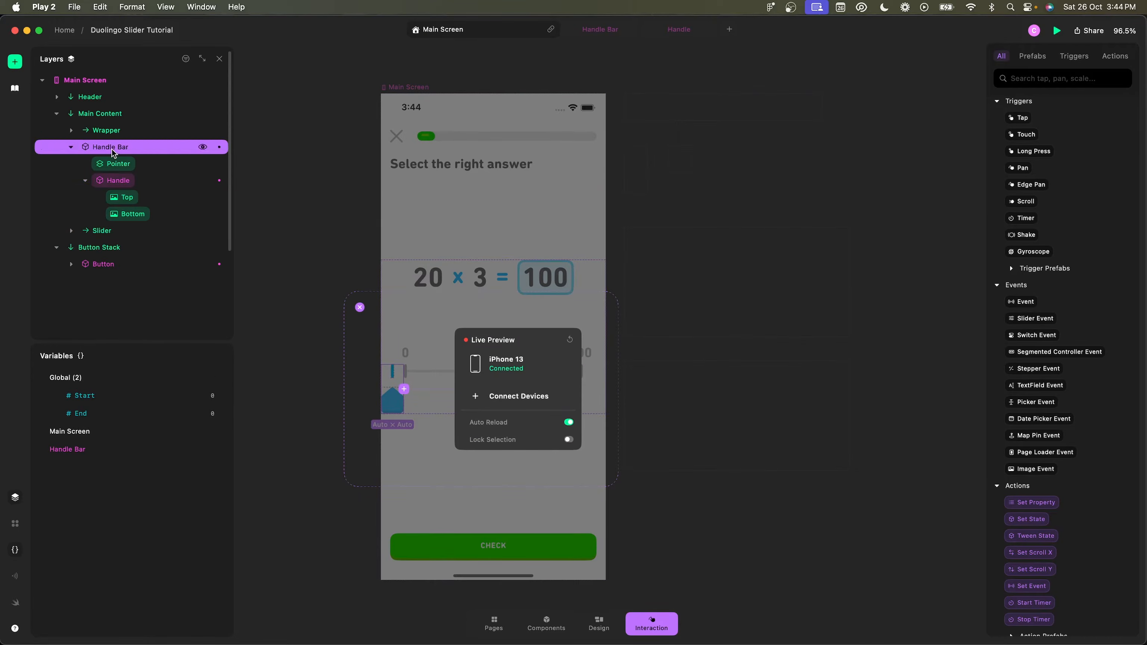
- Find the Drag Around prefab, add it to the Handle Bar instance, and turn off Drag Y
click(1032, 58)
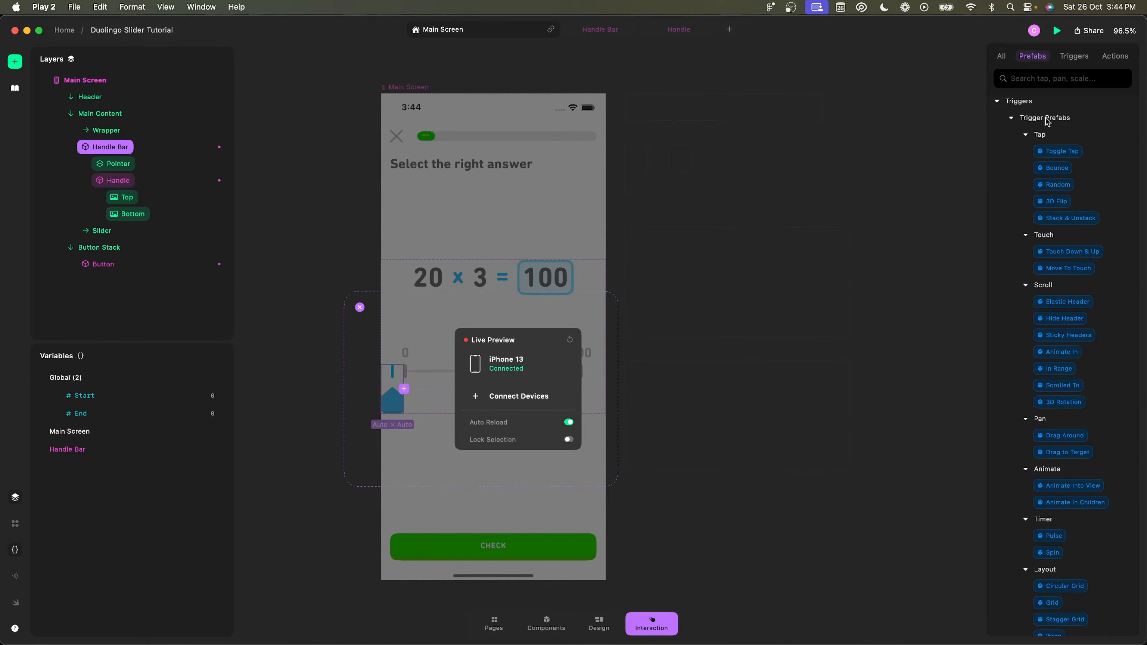
click(1038, 77)
text(drag)
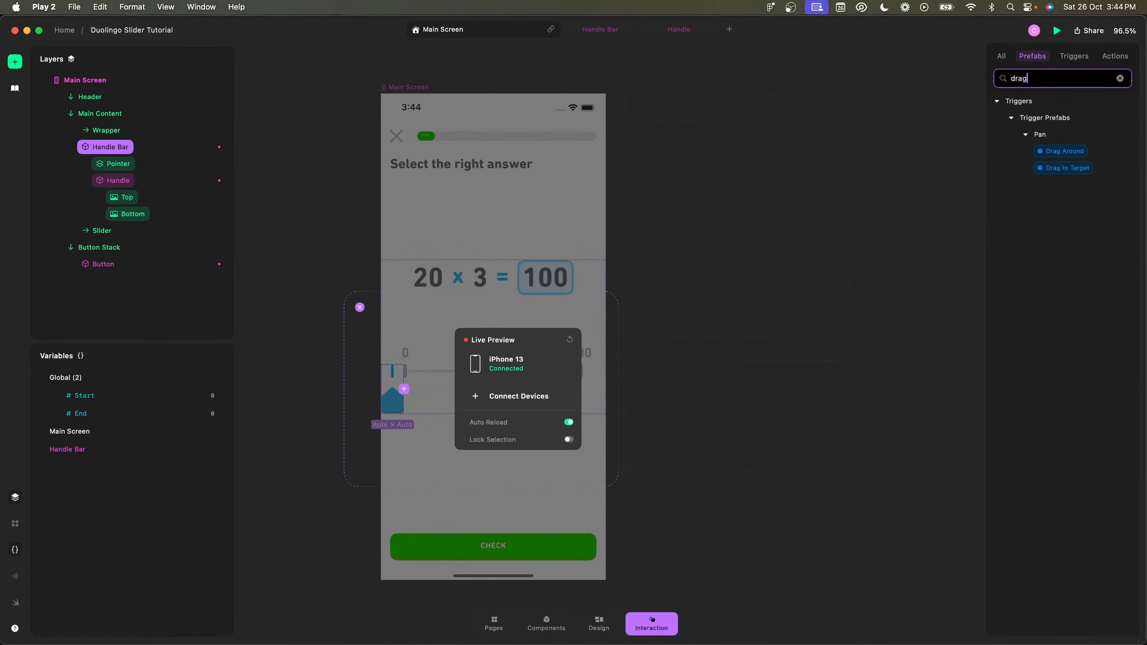
click(1070, 151)
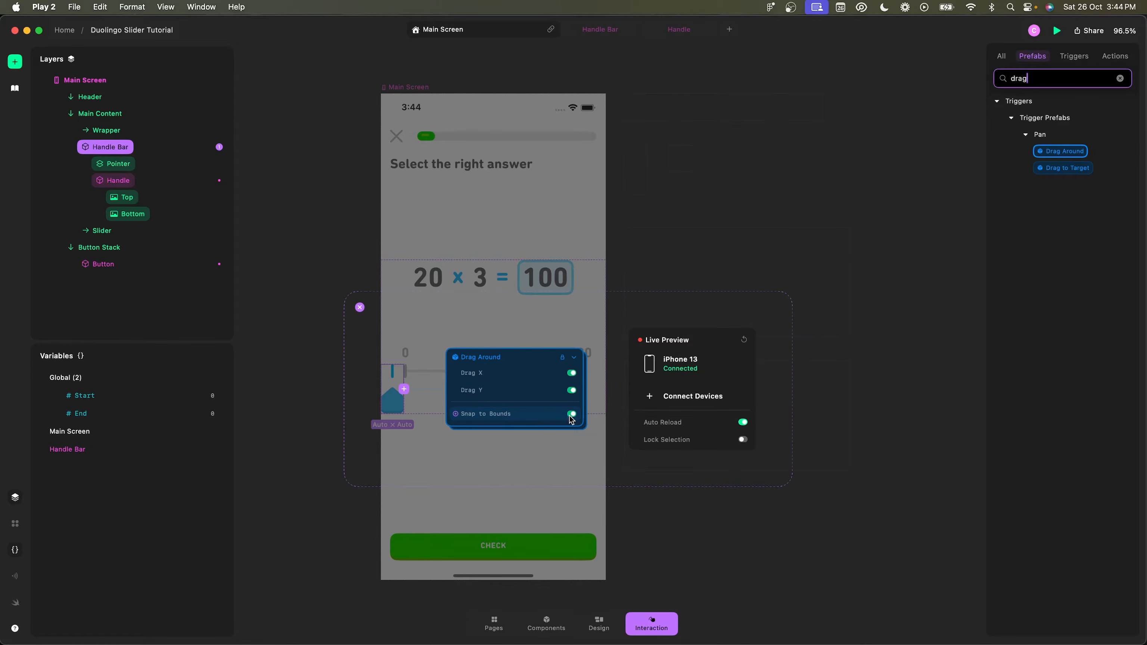
click(571, 391)
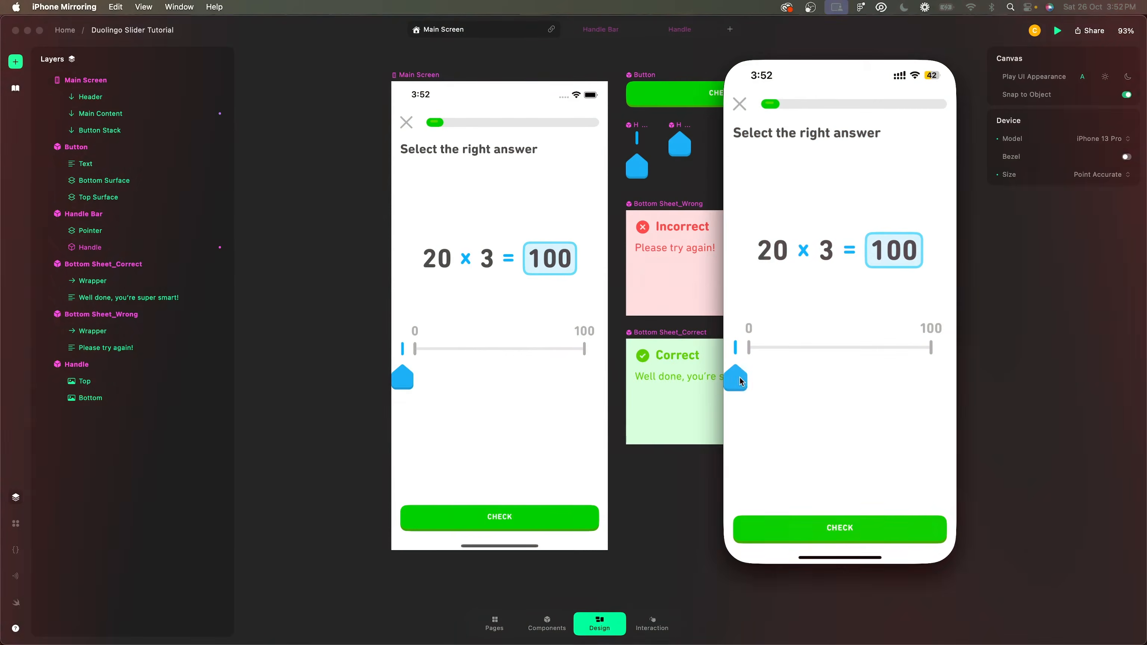
- Test dragging the handle in the mirrored iPhone preview, and turn off Snap to Bounds in its Drag Around interaction
drag(747, 380, 775, 384)
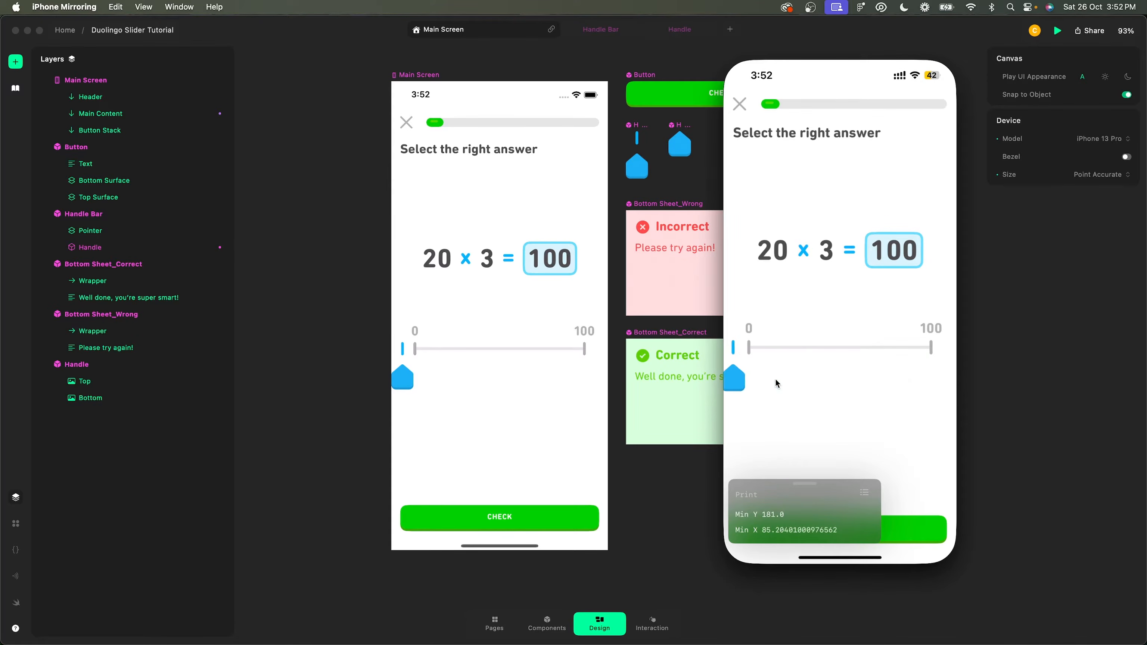
click(652, 483)
click(442, 382)
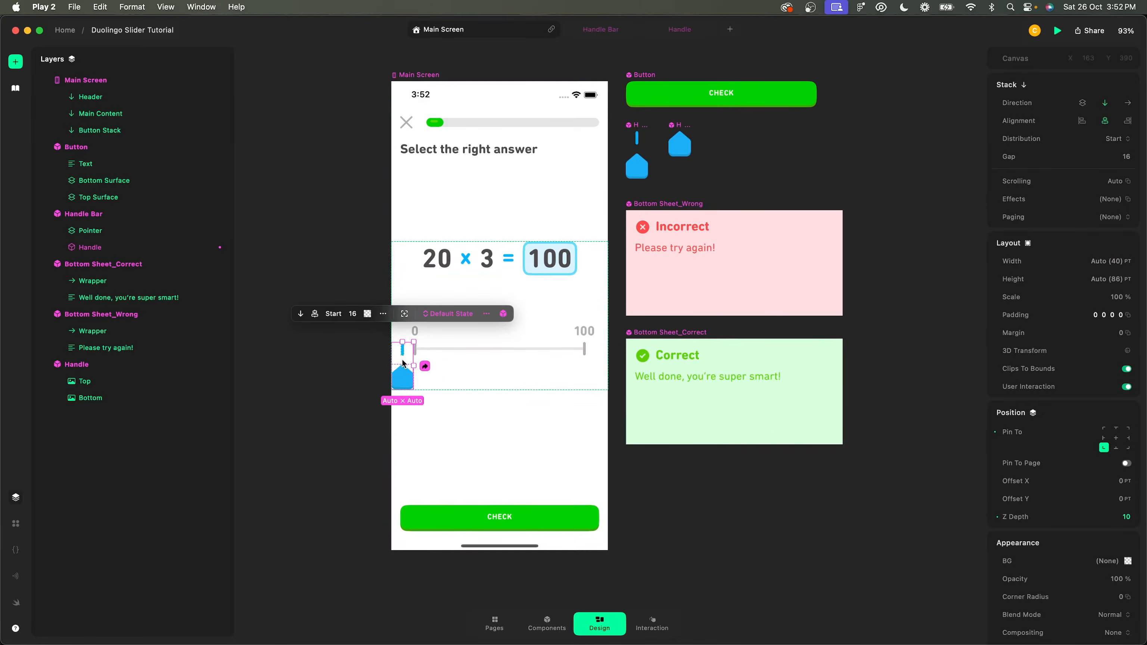
click(650, 622)
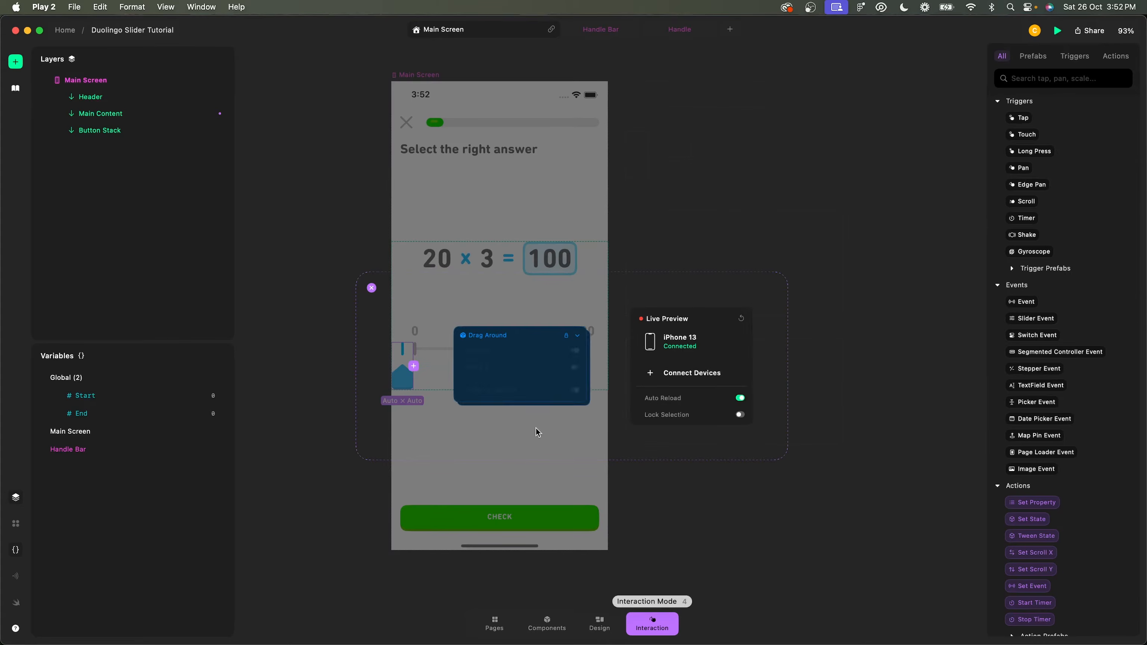
click(576, 389)
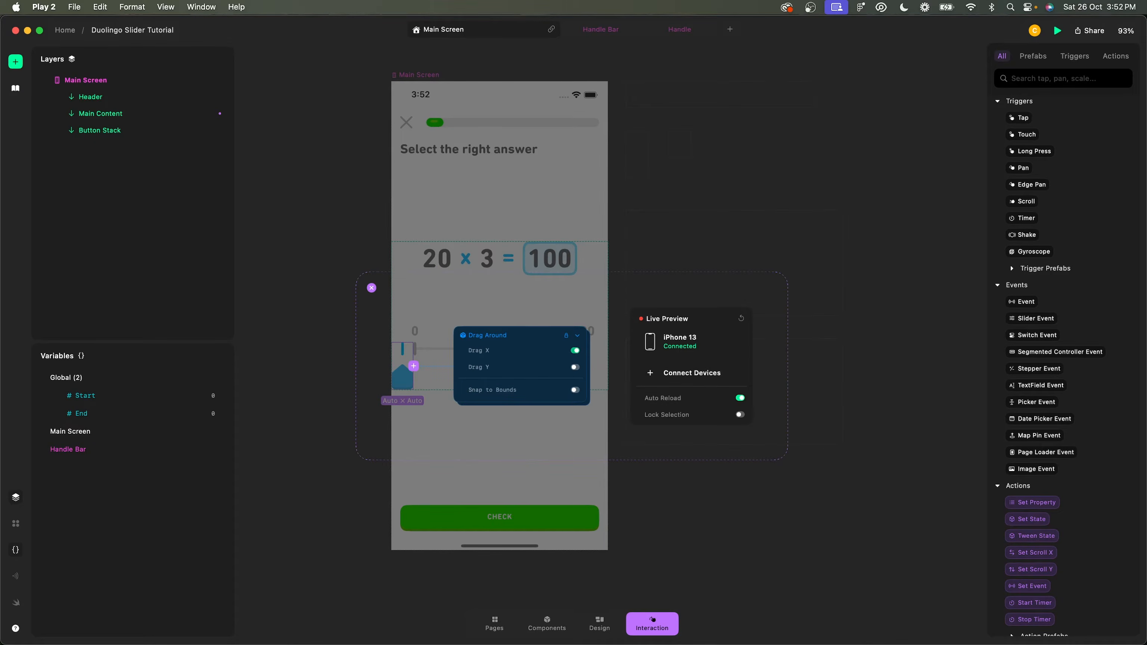
- Switch to iPhone Mirroring, test dragging the handle horizontally along the slider, and return to Play
key(super+Tab)
drag(737, 380, 798, 381)
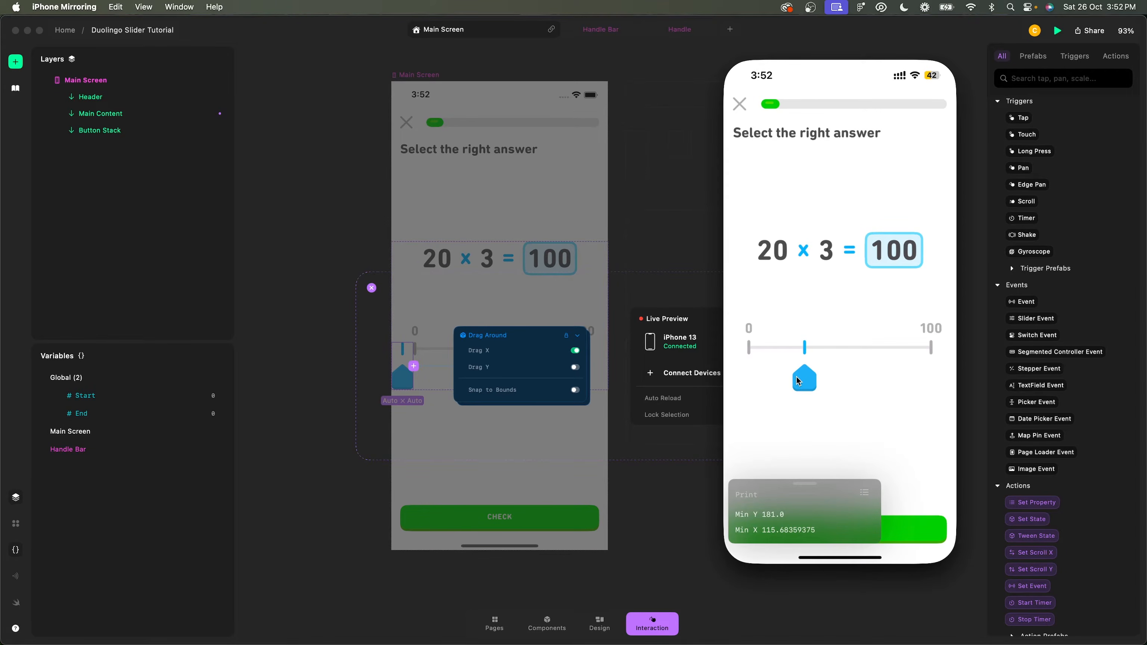
drag(798, 381, 875, 381)
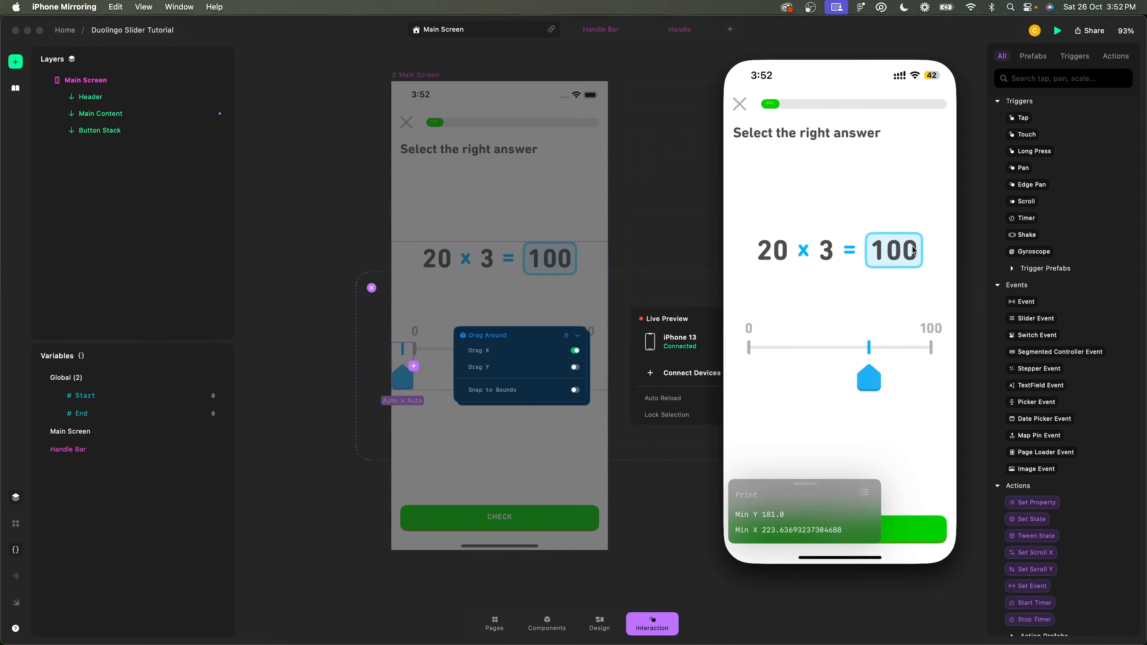
mouse_move(865, 379)
mouse_down()
mouse_move(799, 375)
mouse_move(870, 383)
mouse_up()
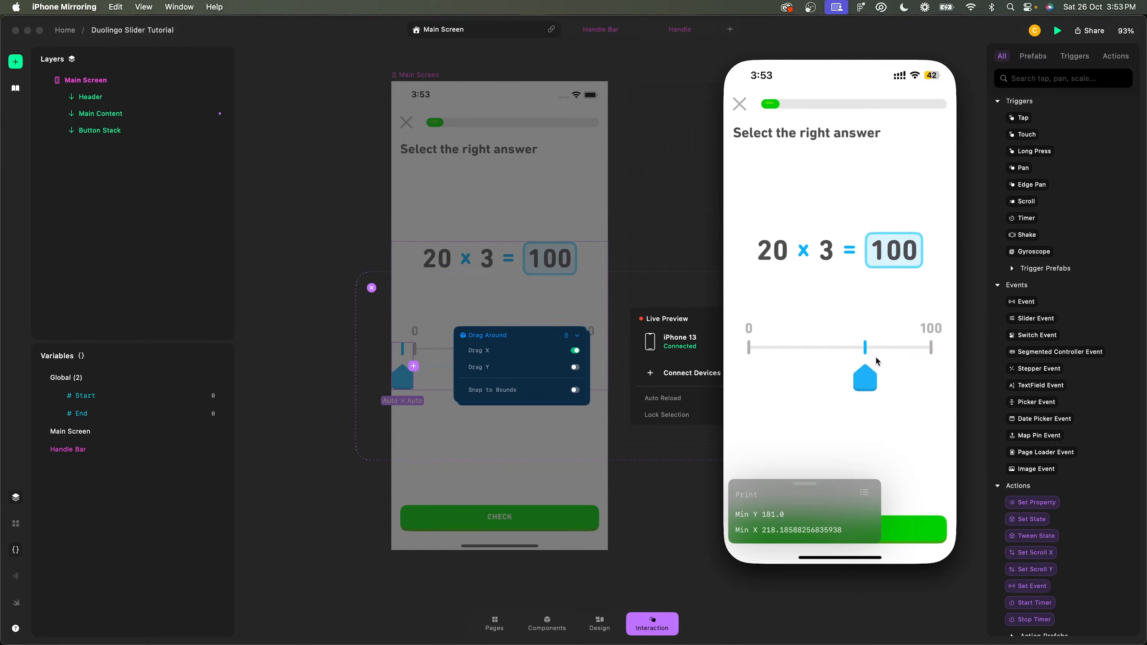
click(666, 243)
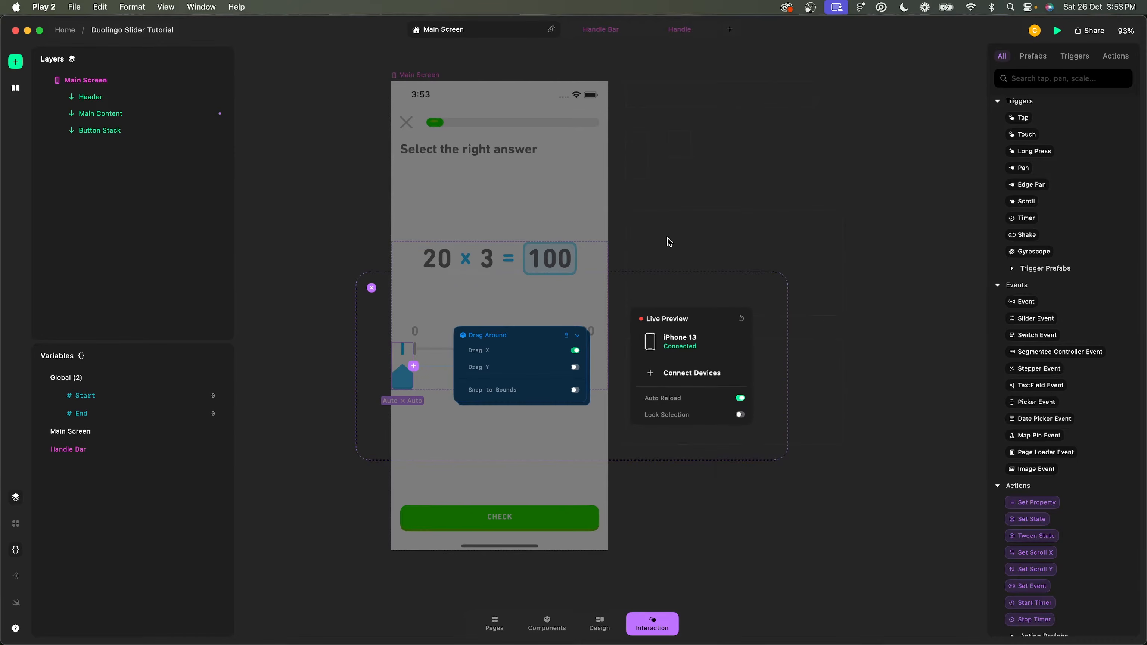
- Unpack the Drag Around prefab on the Handle Bar instance to examine its Pan triggers and actions, and delete the prefab
click(566, 337)
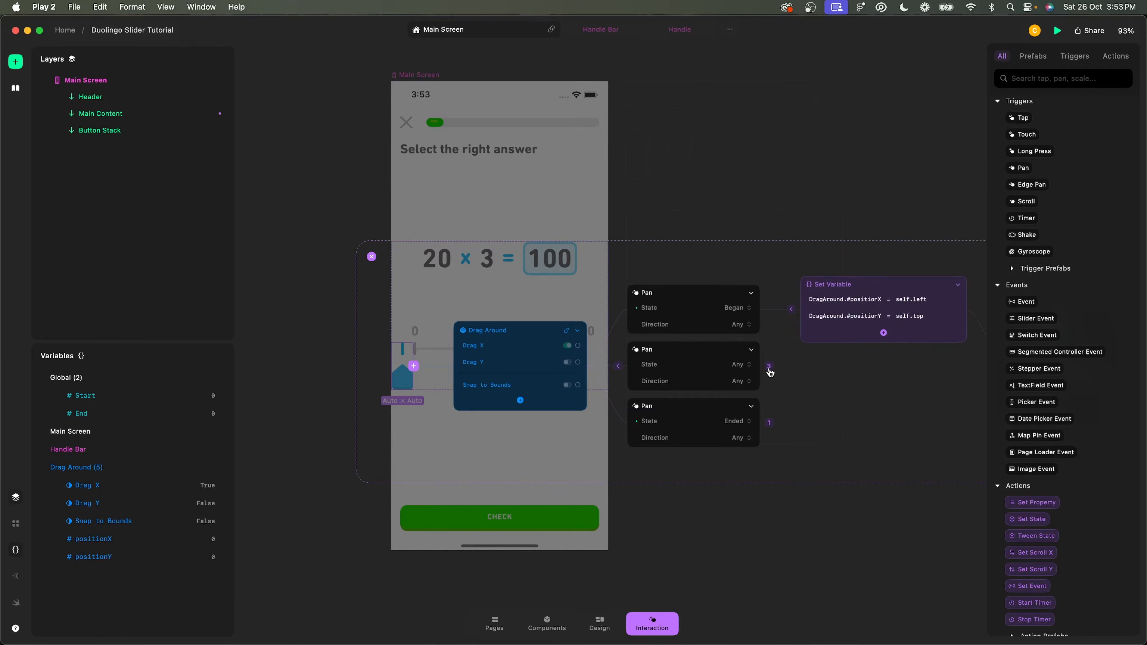
scroll(771, 471, down, 5)
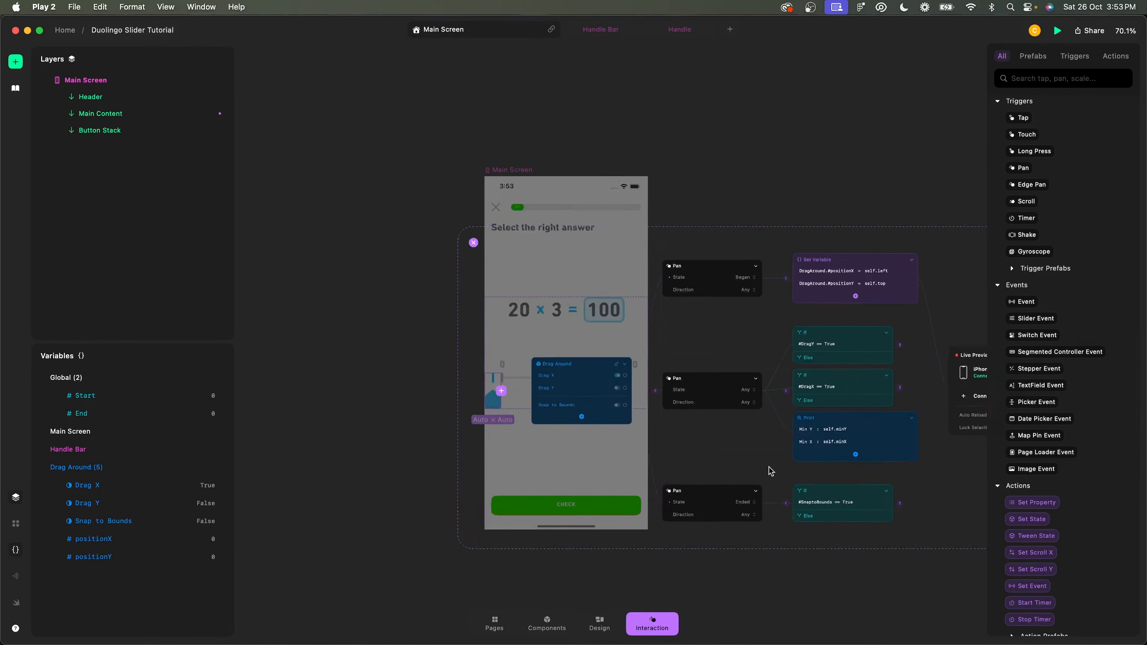
scroll(720, 457, up, 5)
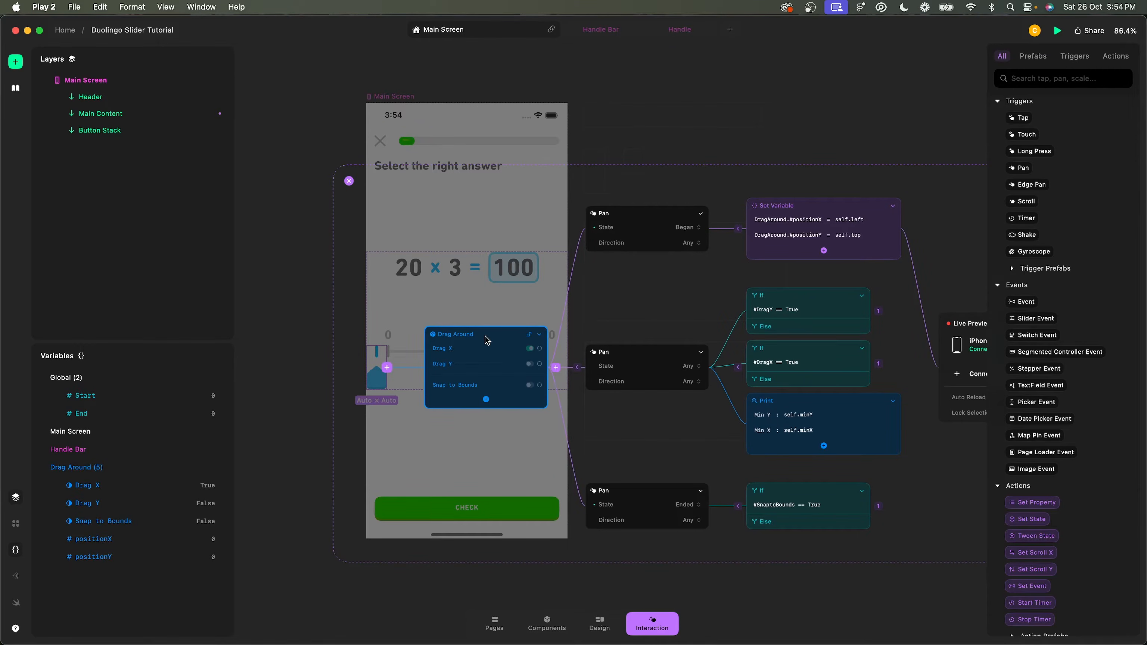
key(Delete)
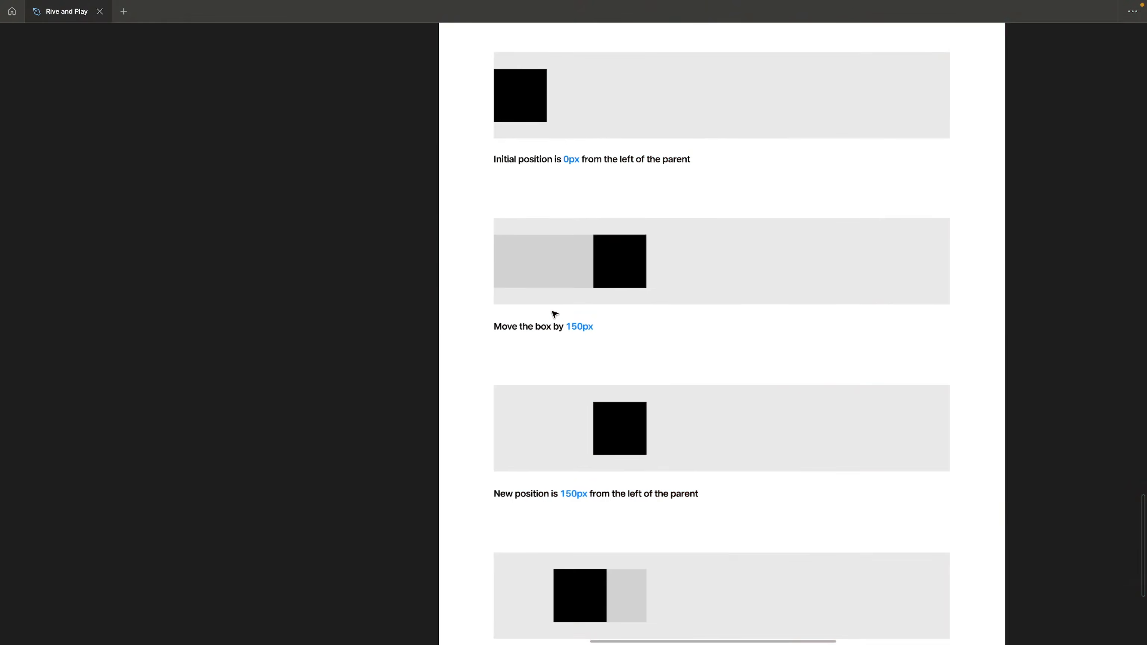
- Switch to the Rive and Play file in Figma and examine the initial-position diagram in Drag Interaction, selecting its parent bar and black box
scroll(555, 315, up, 1)
scroll(555, 314, right, 1)
scroll(555, 314, down, 5)
scroll(555, 314, up, 5)
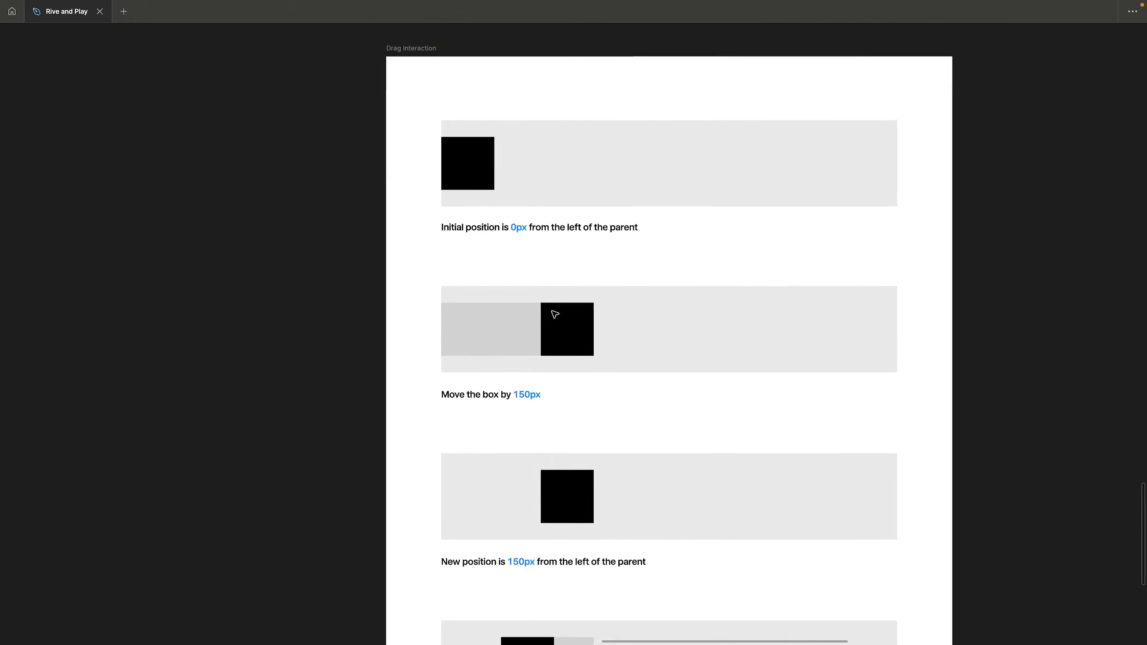
scroll(554, 313, up, 3)
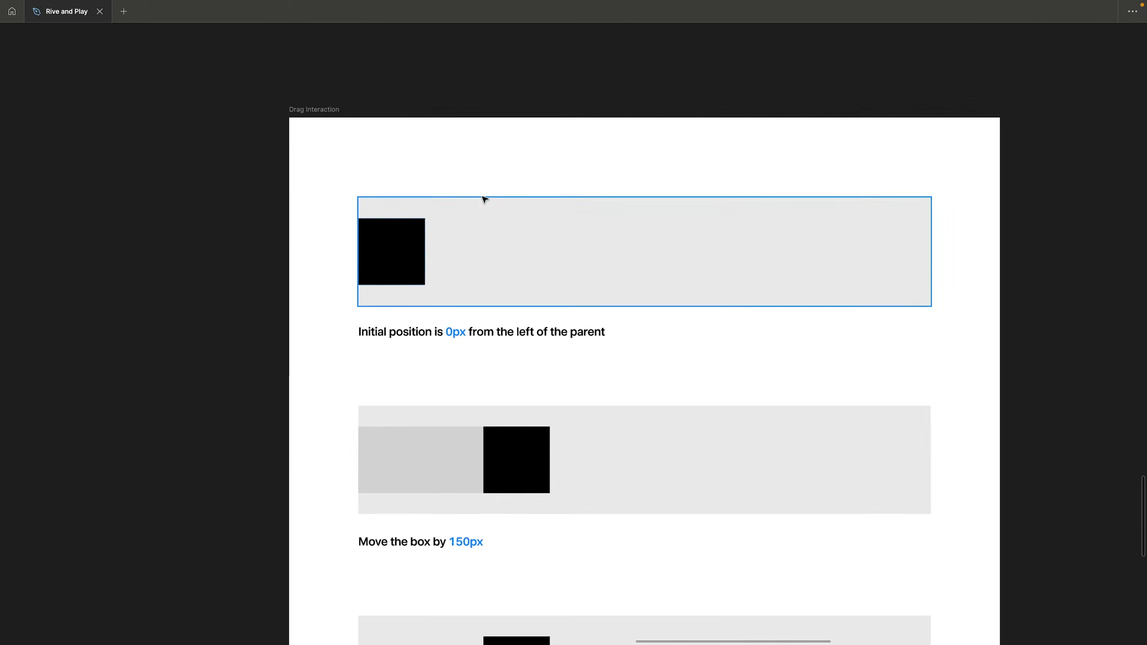
click(472, 227)
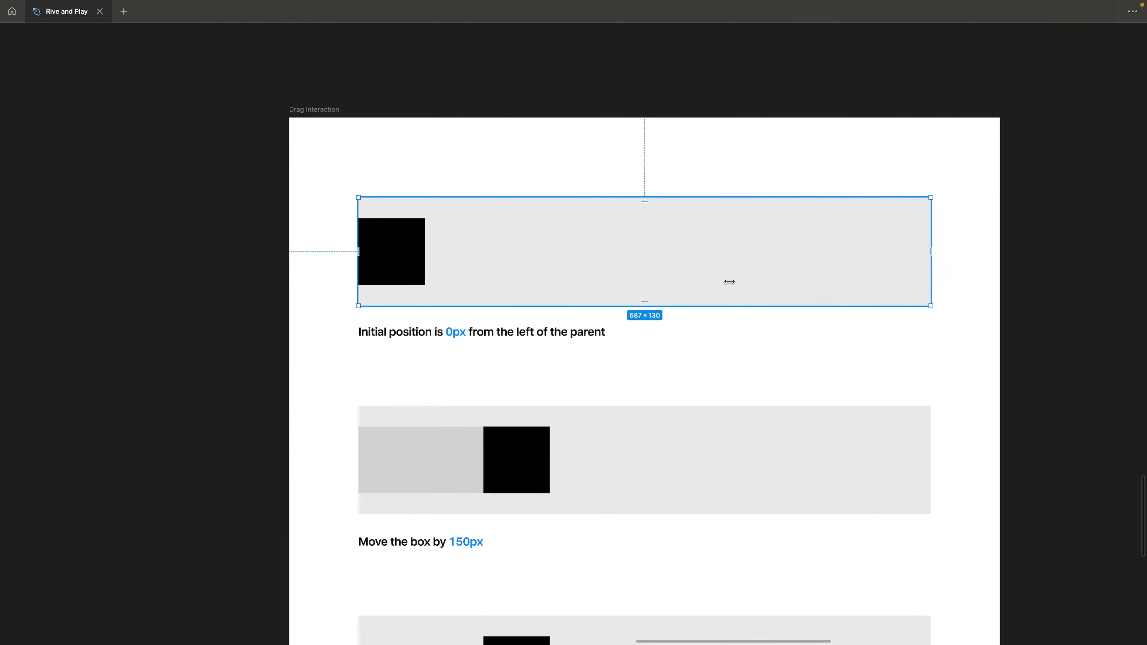
click(389, 255)
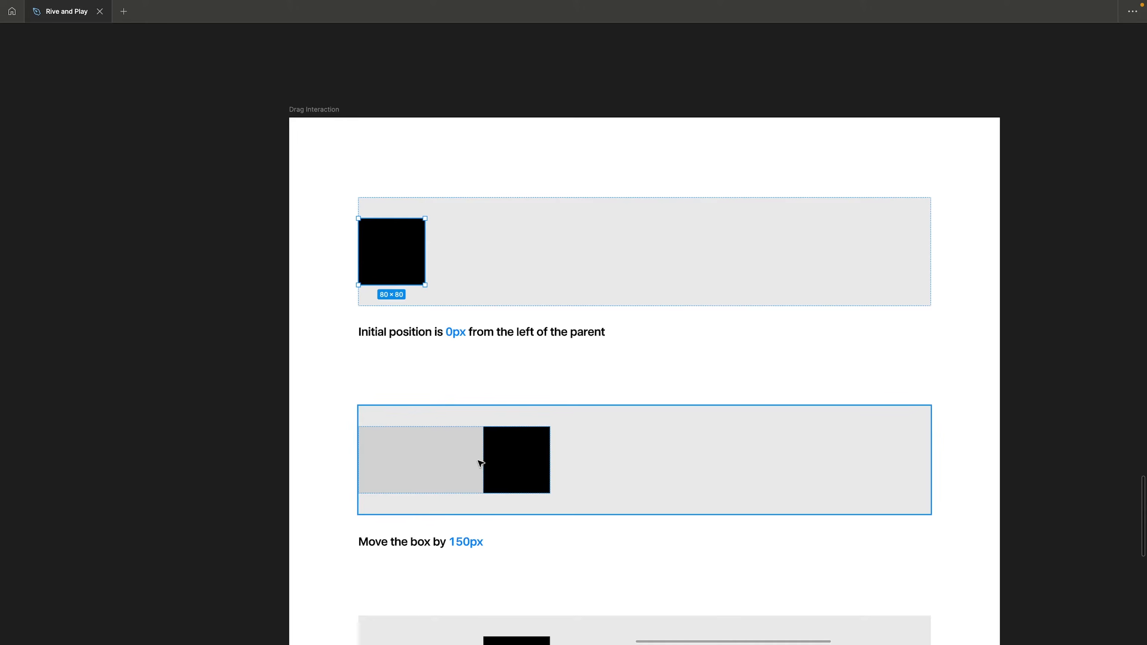
- Read through the remaining Drag Interaction diagrams, from the 150px move to the final 90px position, and return to the first one
scroll(528, 464, down, 3)
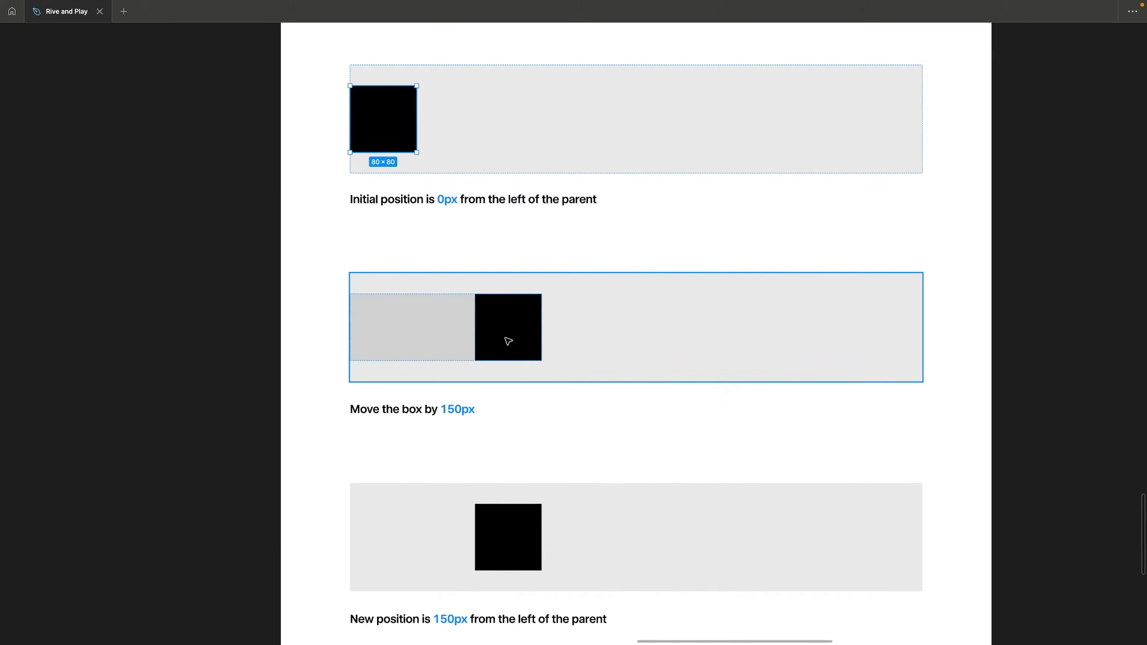
scroll(505, 338, down, 1)
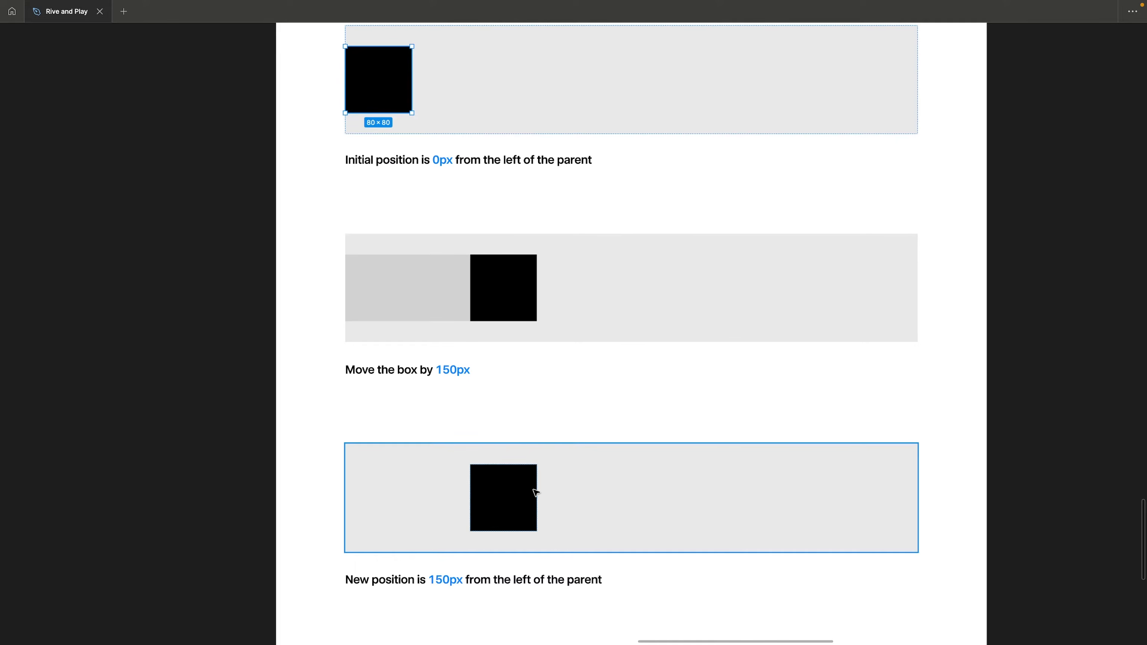
scroll(535, 493, down, 6)
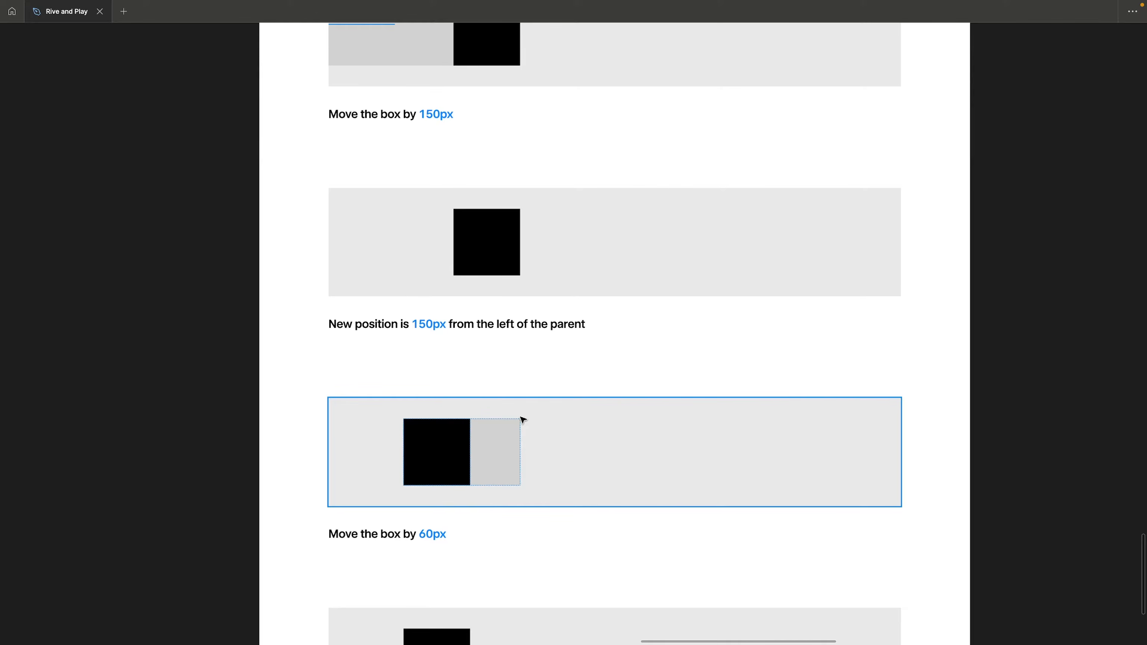
scroll(440, 498, down, 5)
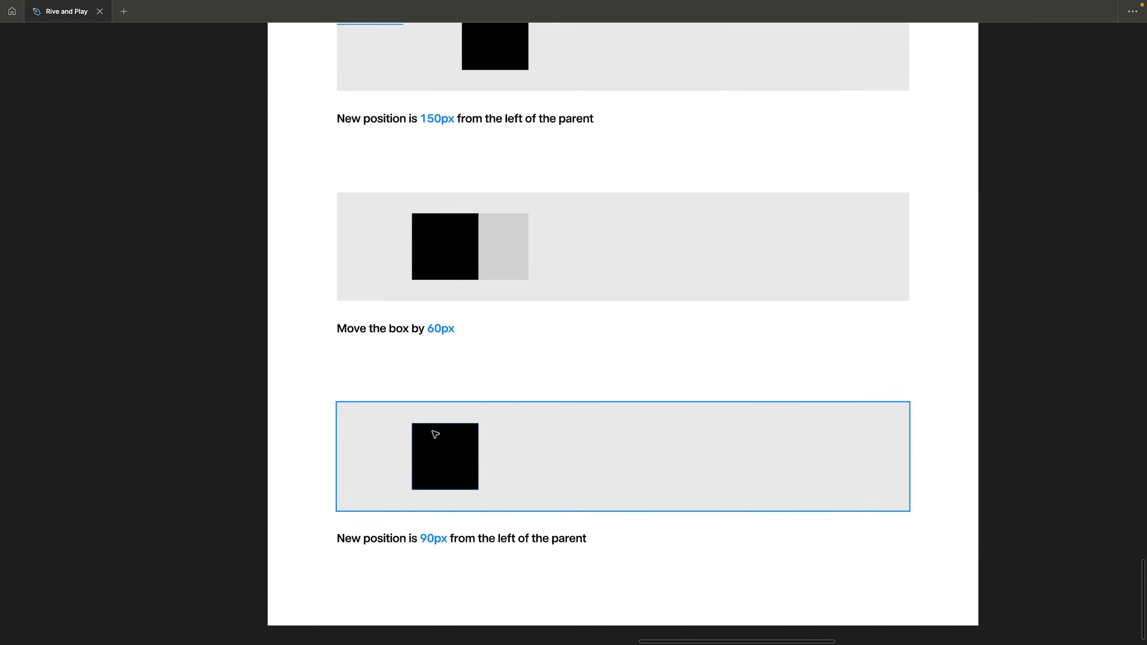
scroll(436, 435, down, 2)
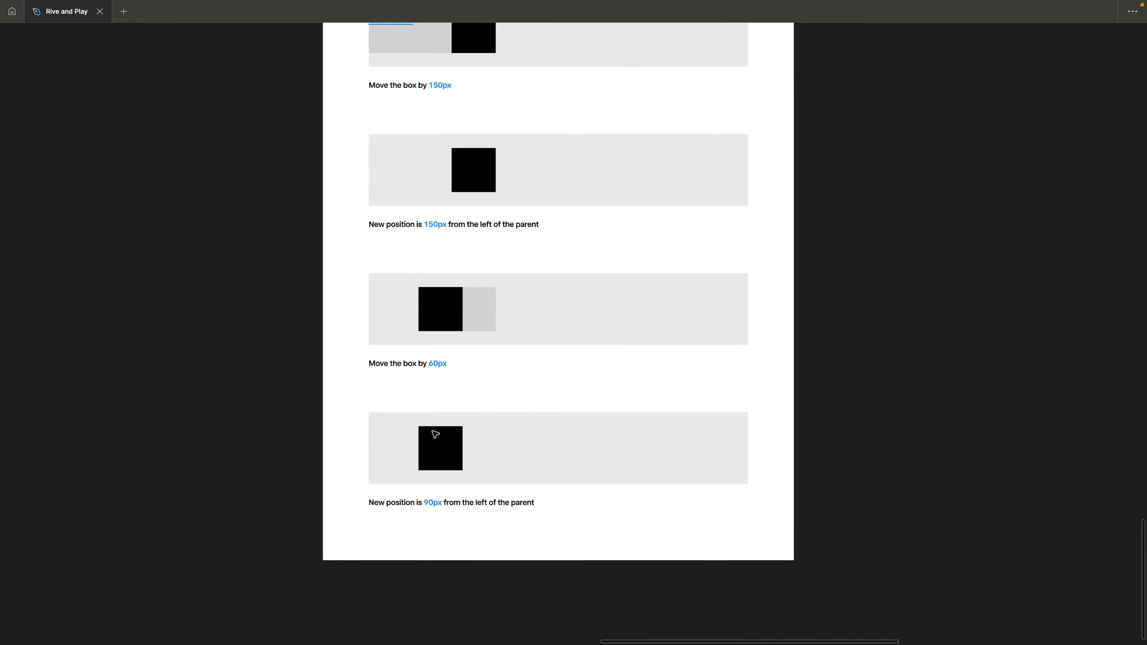
scroll(436, 435, up, 6)
scroll(414, 348, up, 2)
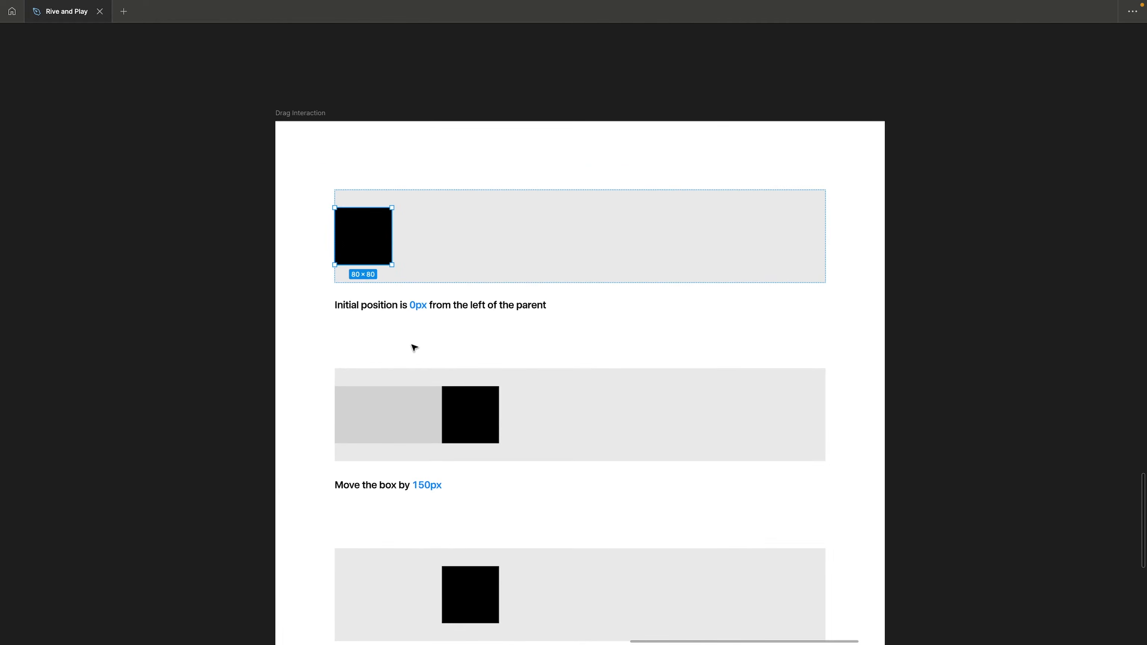
- Show the Figma interface, compare the X positions of the black boxes in the first two diagrams, and measure the second box's offset
click(370, 306)
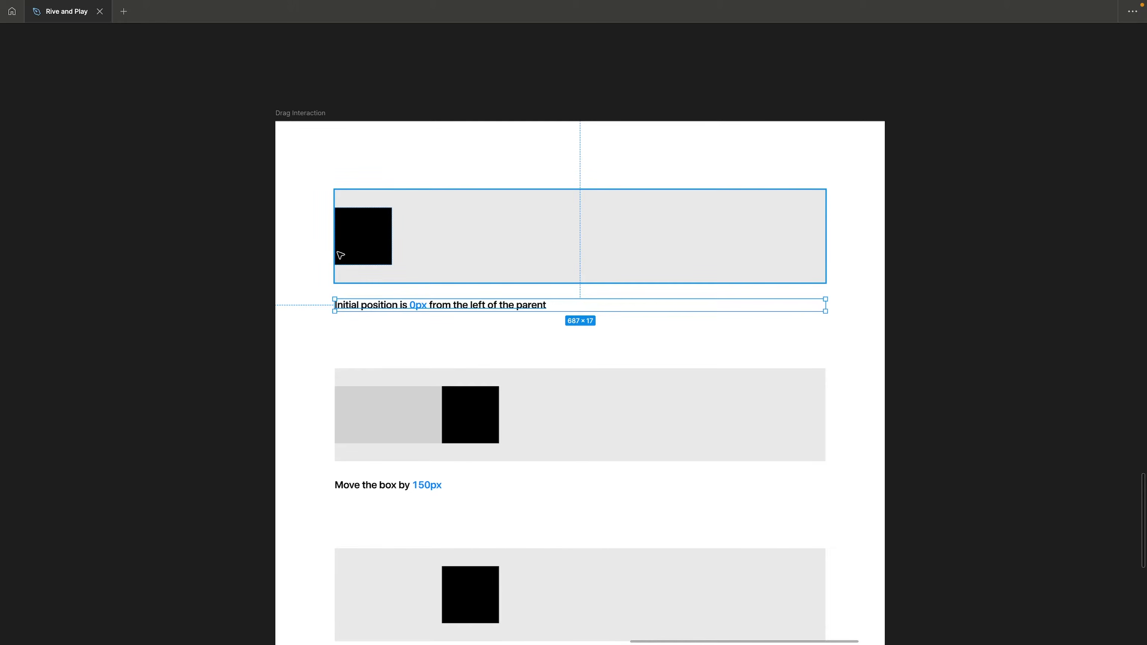
scroll(373, 224, up, 3)
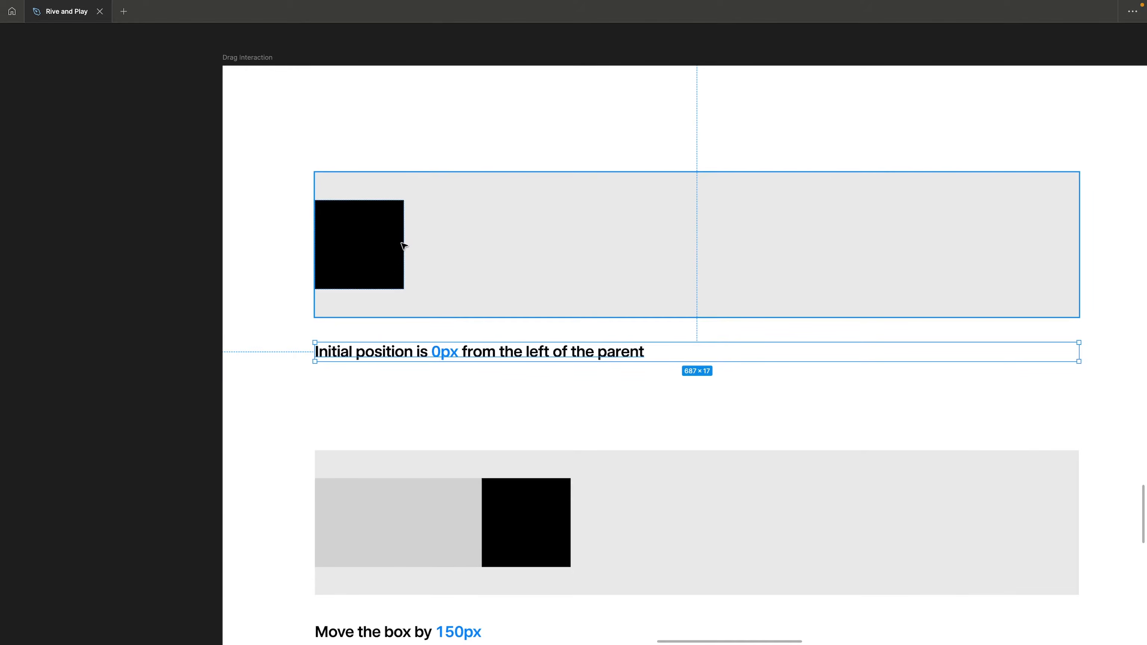
click(457, 179)
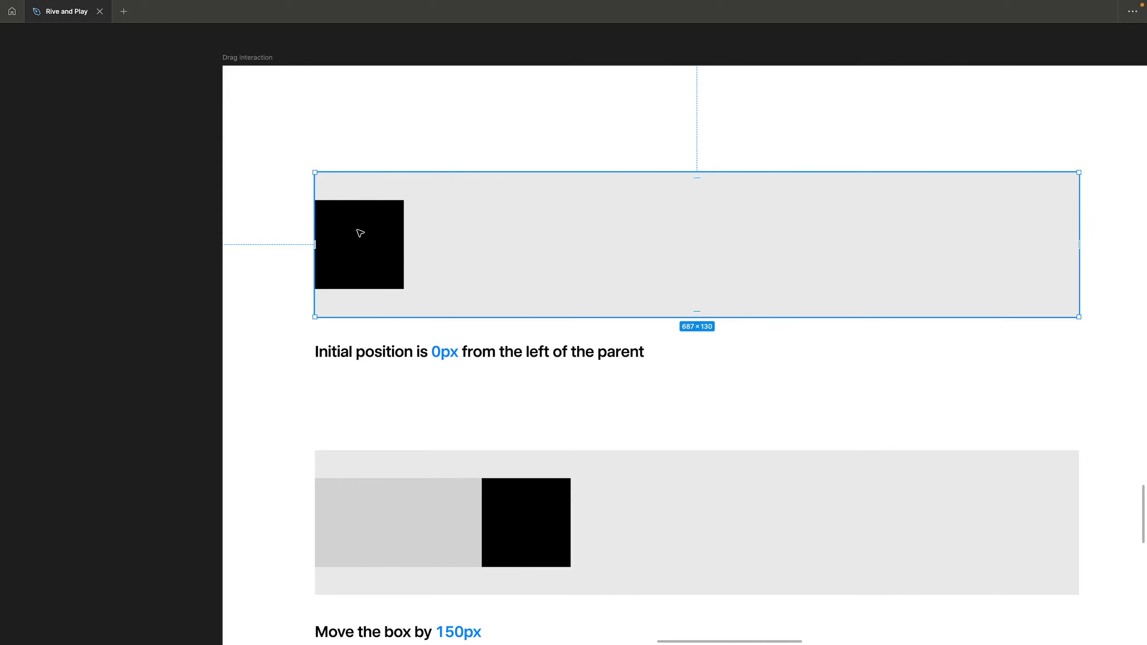
key(ctrl+backslash)
click(370, 237)
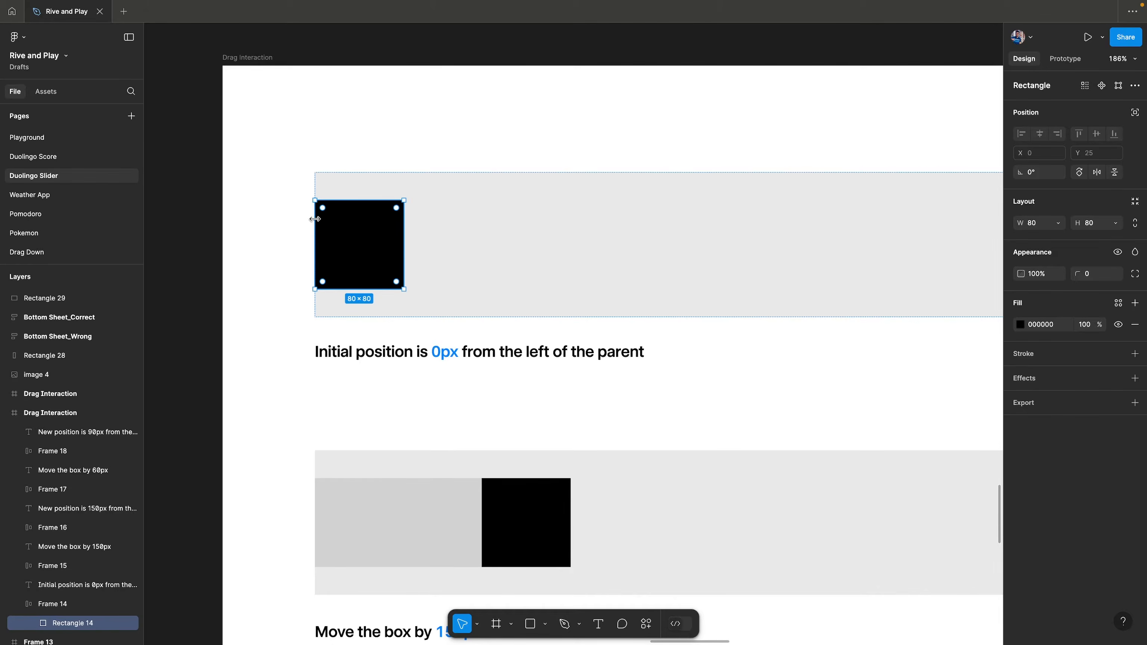
click(517, 523)
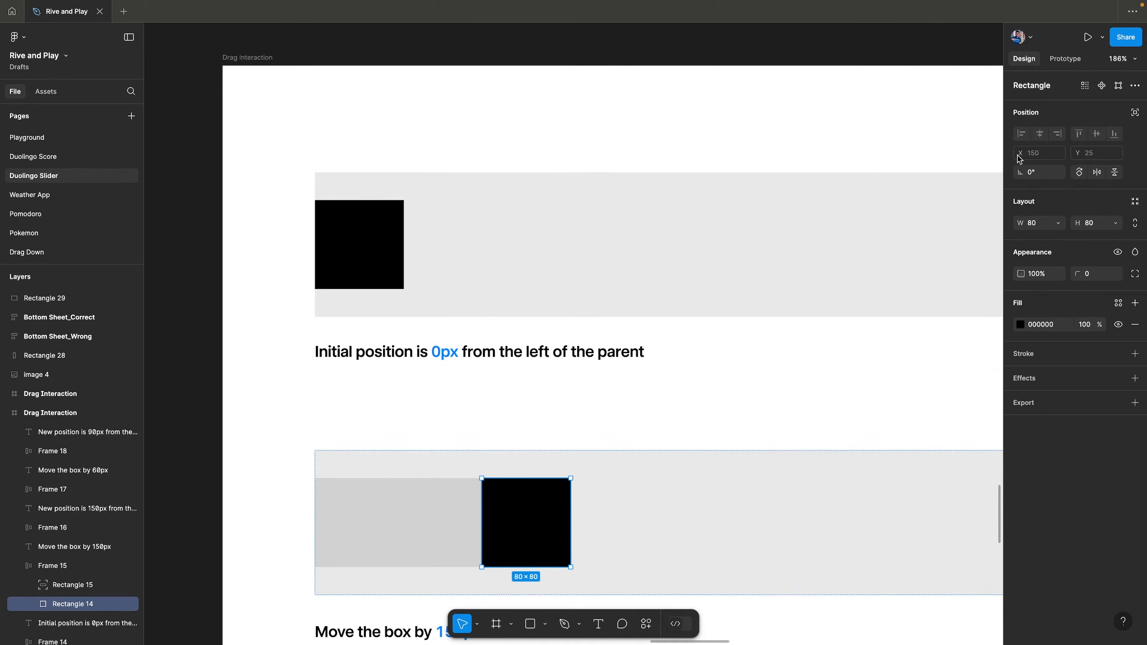
scroll(914, 298, down, 5)
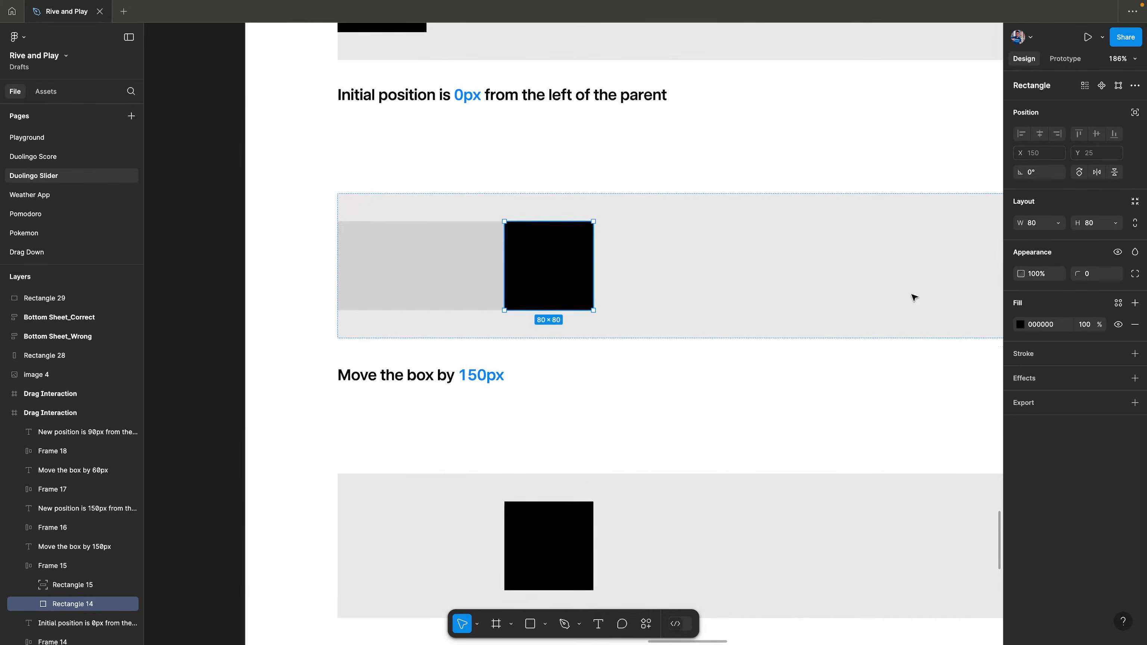
scroll(497, 316, up, 1)
key(alt)
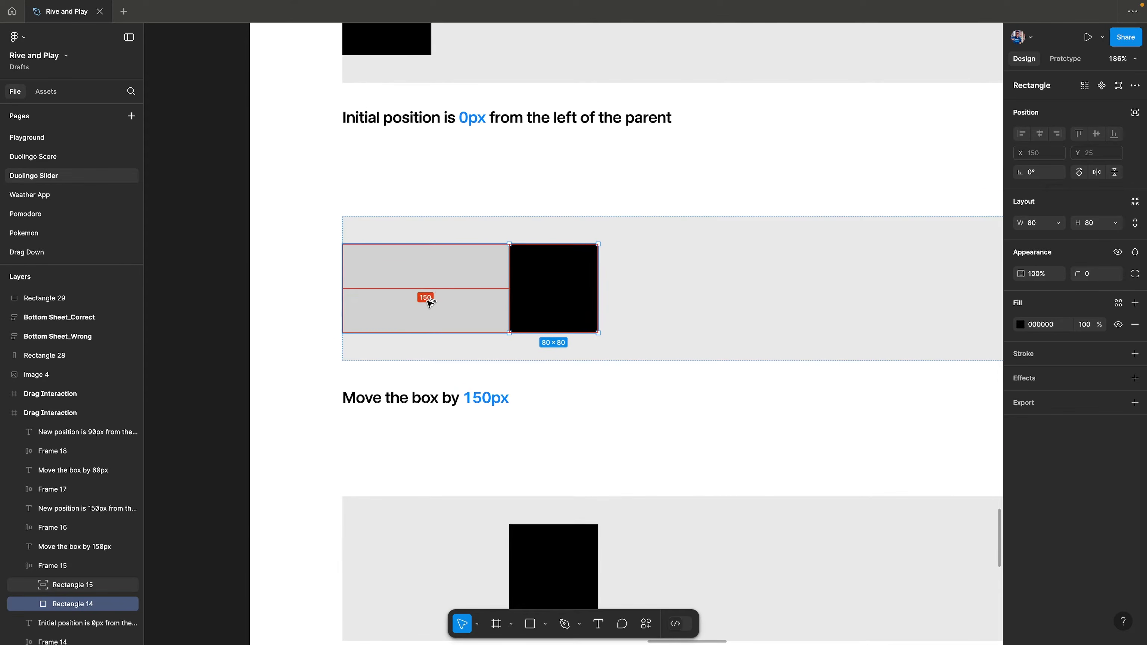
- Hide the Figma interface and compare the initial position, the 150px move and the resulting position in the drag diagrams
key(ctrl+backslash)
scroll(318, 131, up, 3)
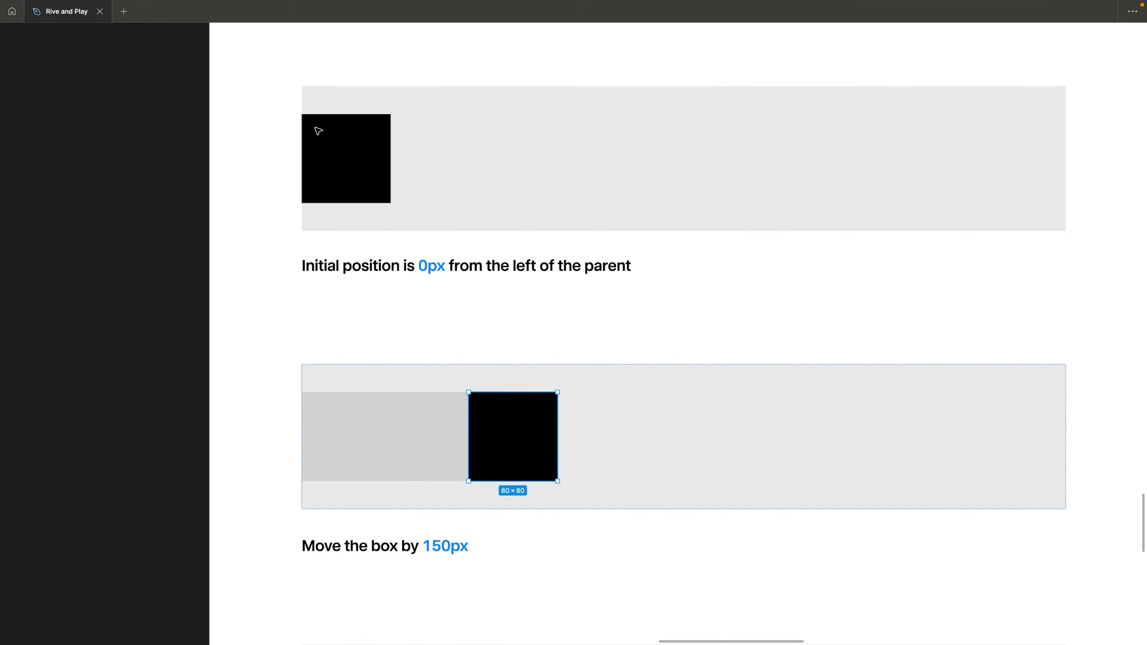
scroll(266, 172, right, 1)
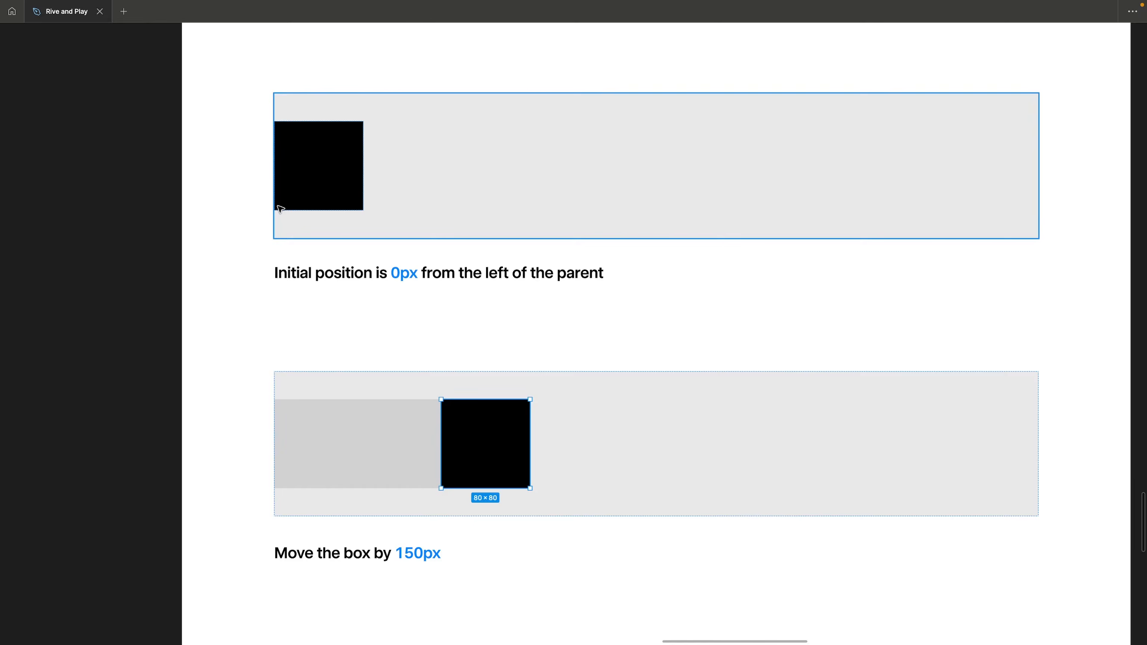
scroll(276, 205, down, 3)
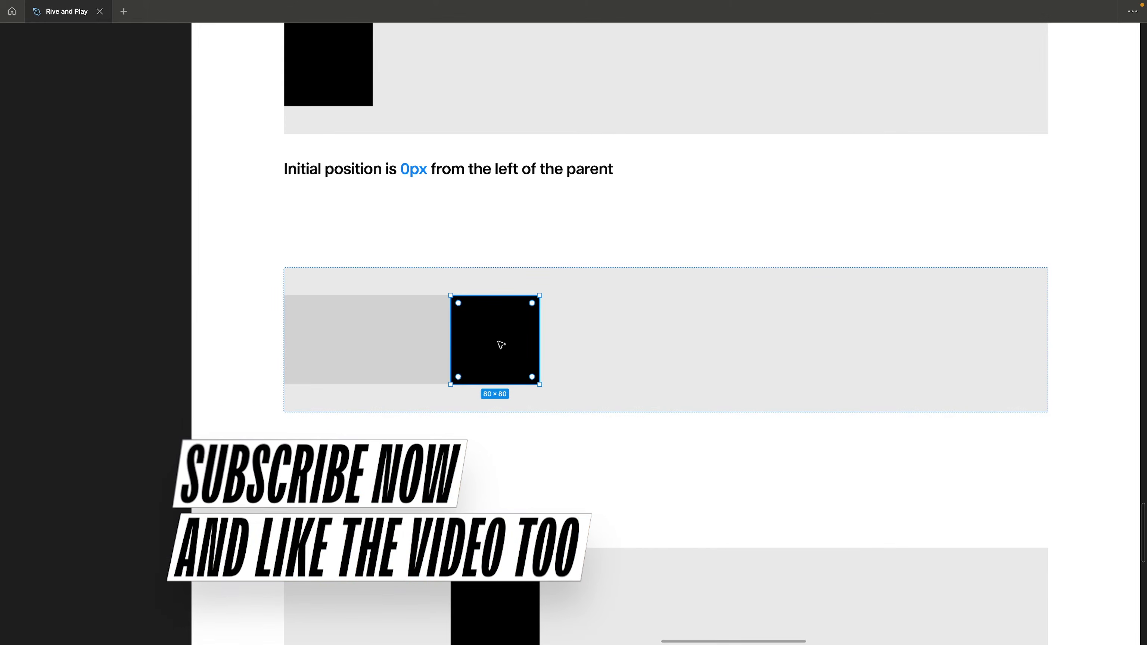
scroll(501, 344, down, 2)
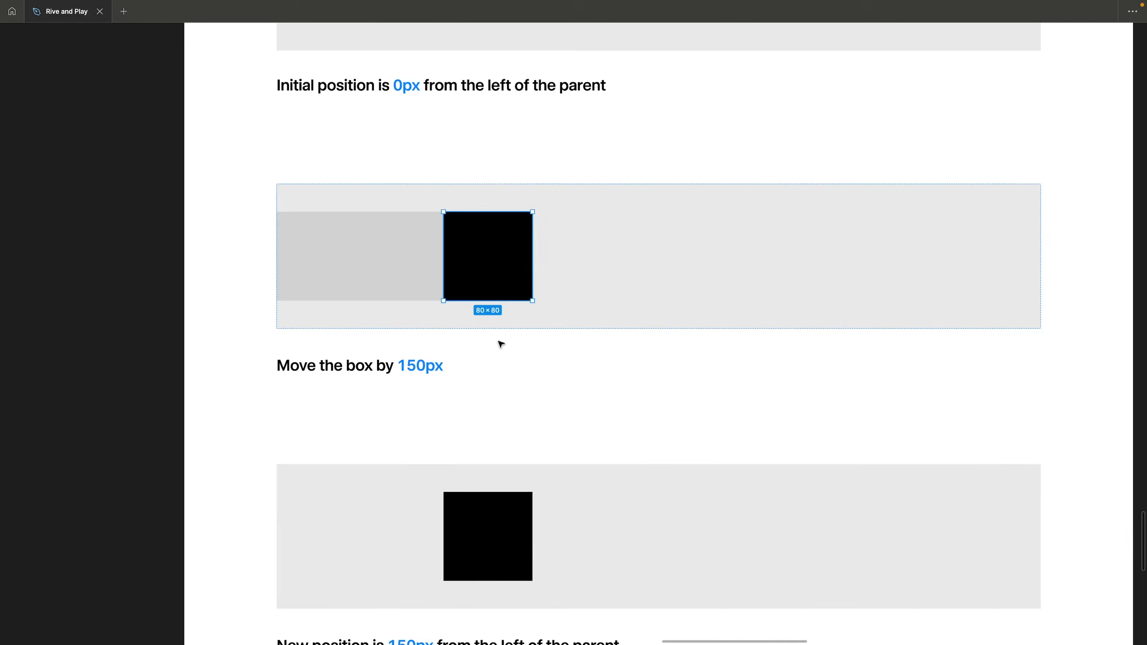
scroll(474, 250, down, 3)
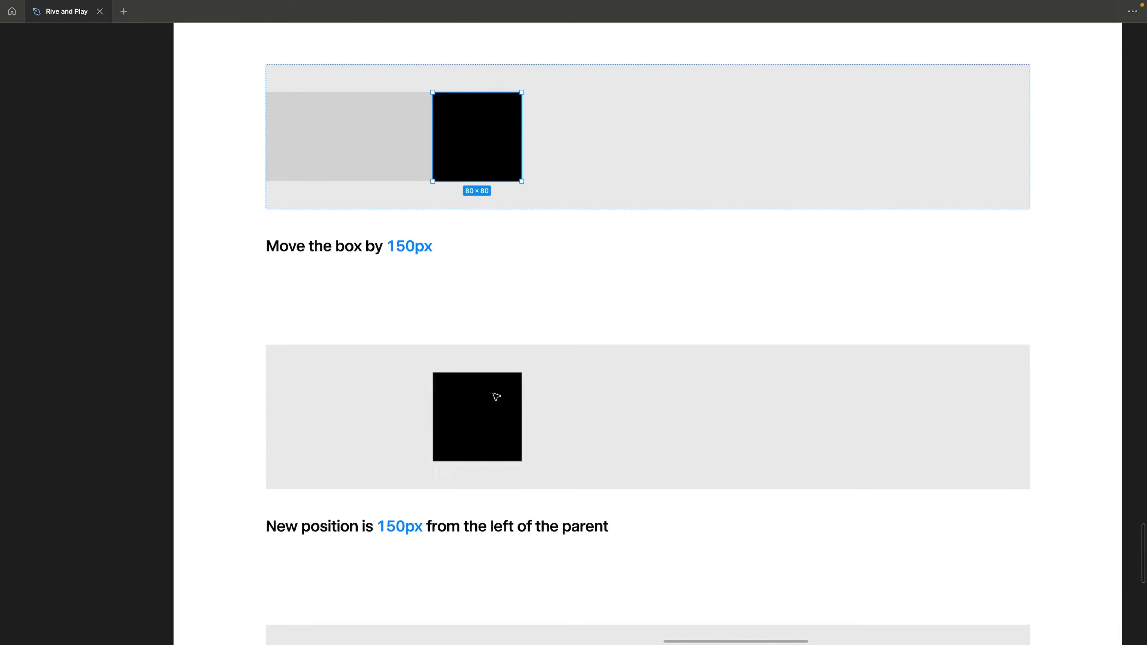
scroll(496, 396, up, 2)
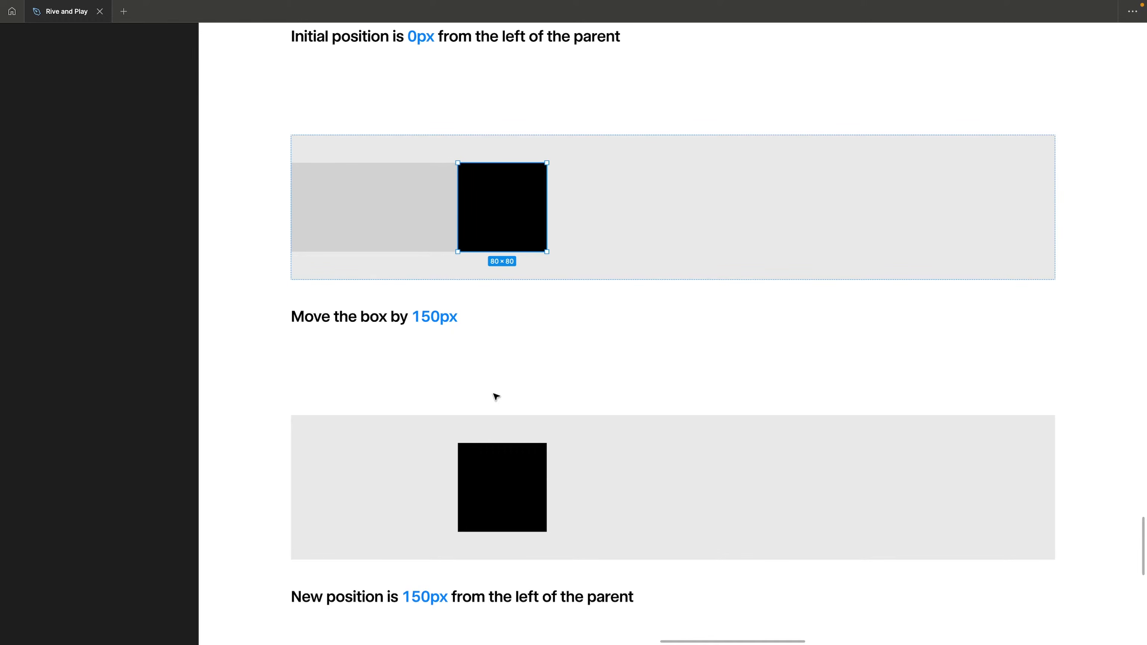
scroll(496, 396, up, 3)
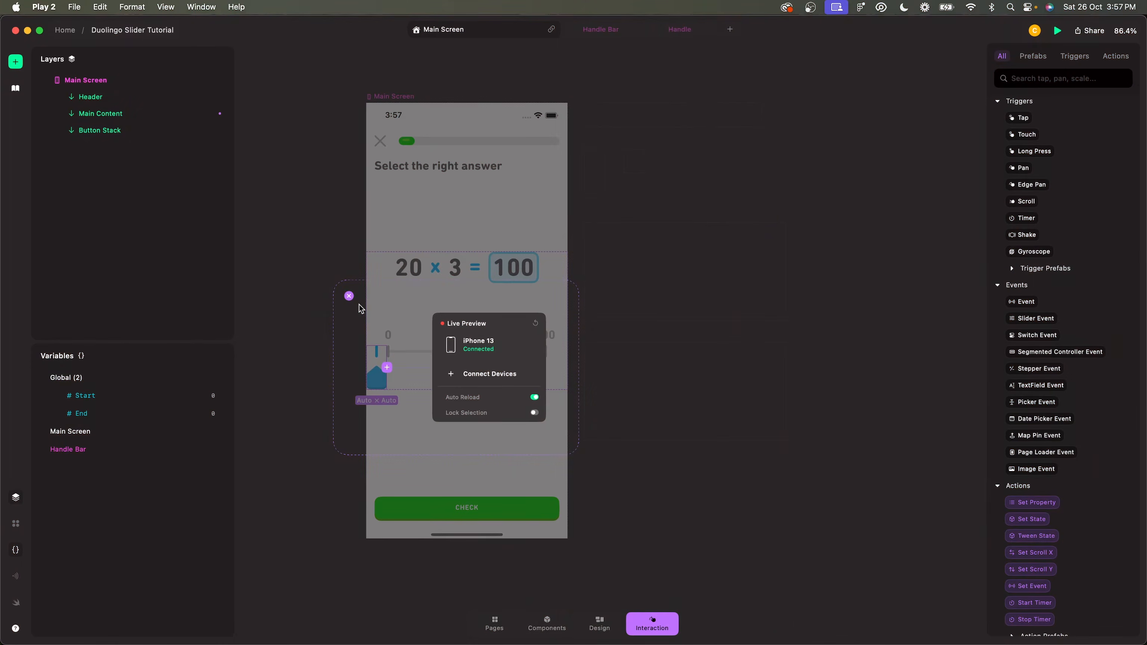
- Return to Play and add a Pan trigger to the Handle Bar instance
scroll(547, 518, left, 1)
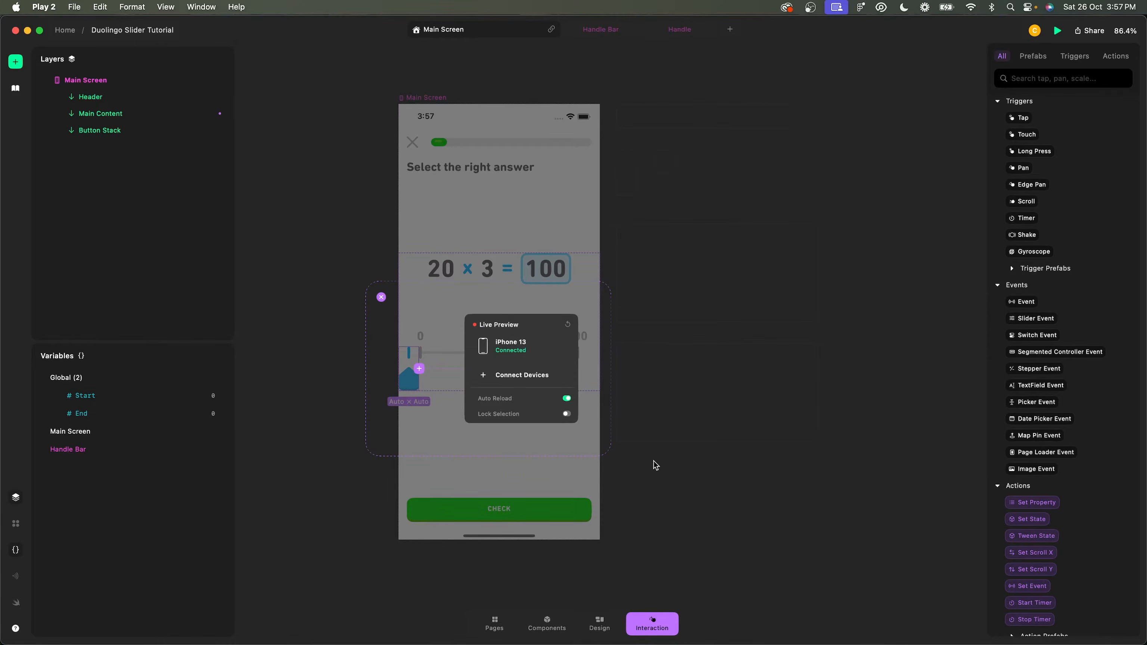
key(Tab)
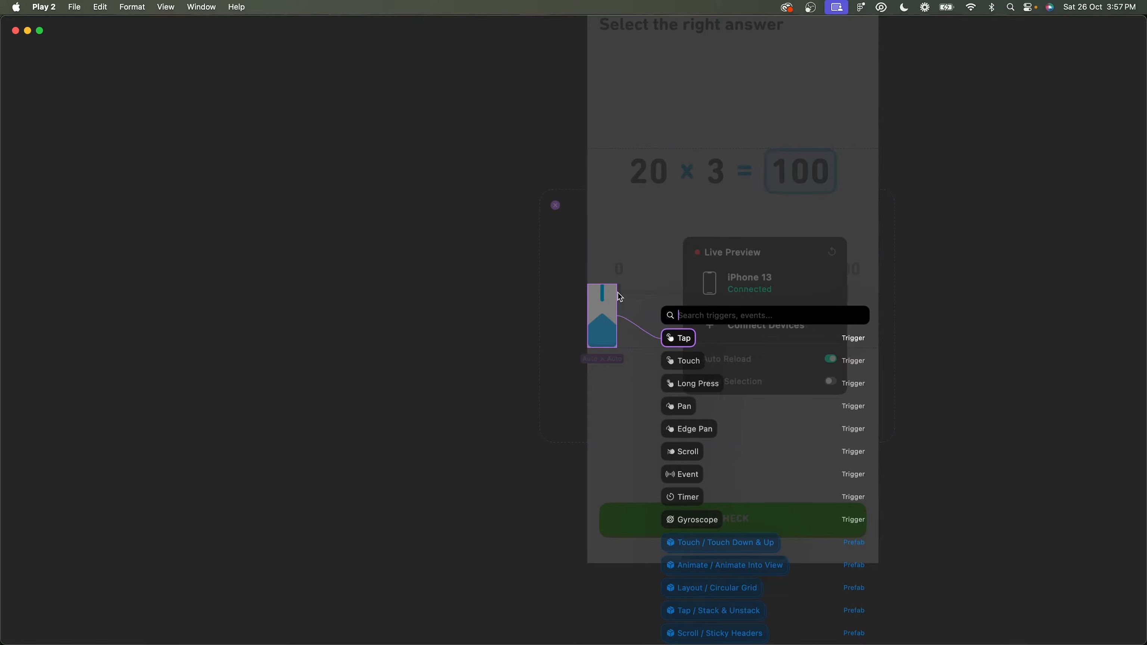
text(pan)
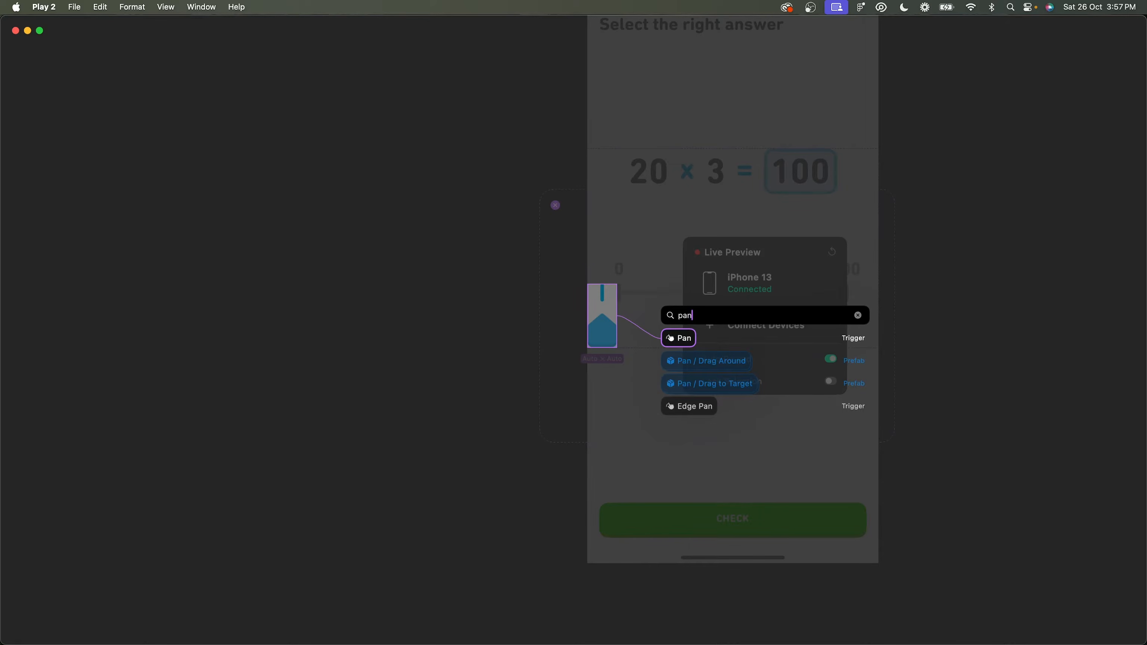
key(Return)
- Set the Pan trigger's state to Any and its direction to Left & Right
click(698, 317)
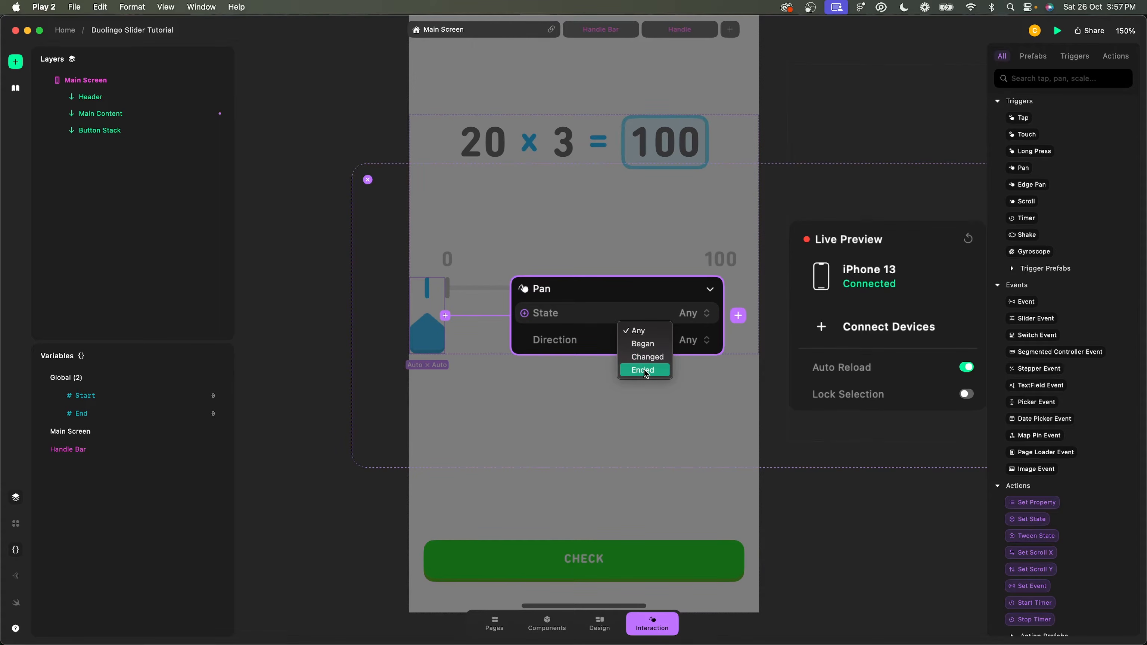
click(649, 331)
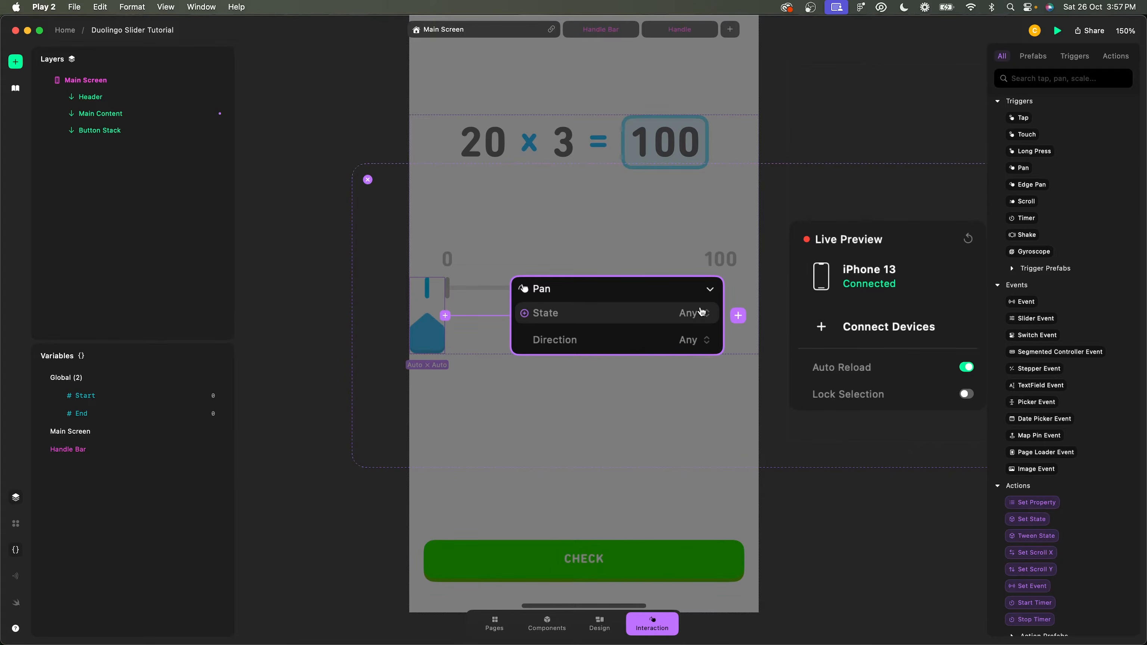
click(694, 340)
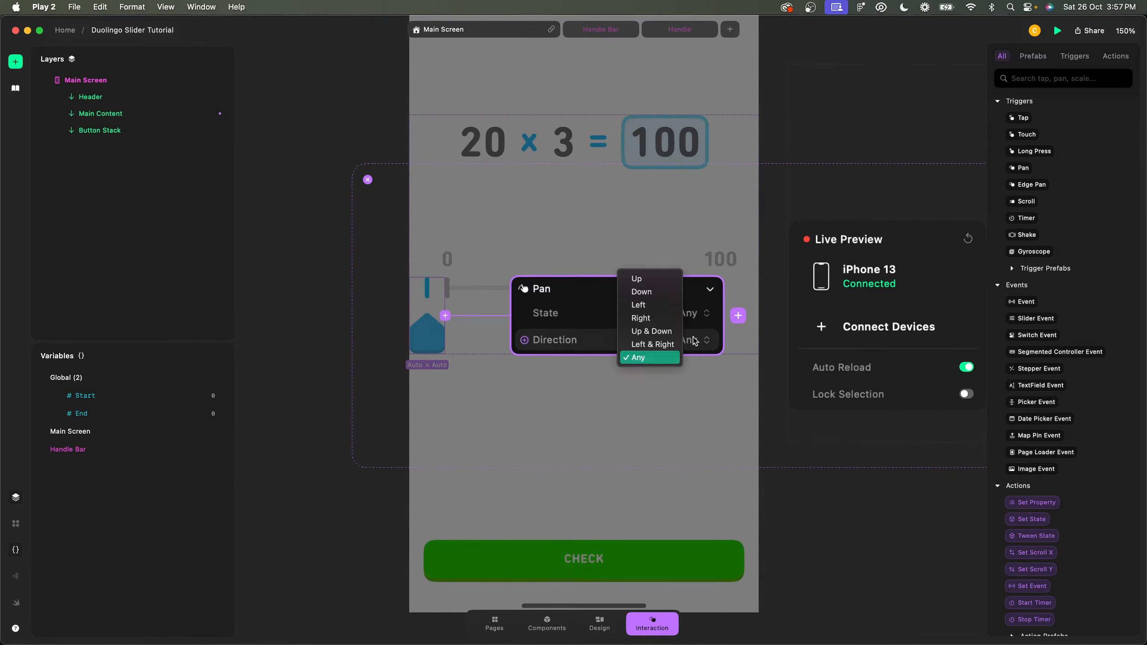
click(653, 345)
scroll(663, 343, right, 3)
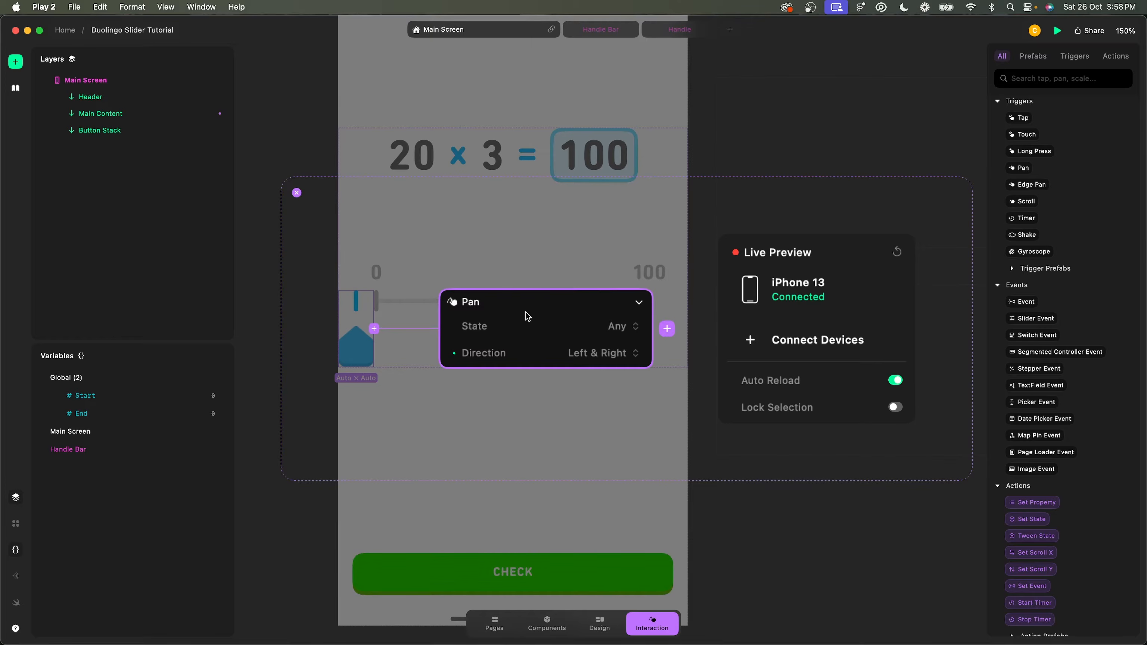
- Add a Set Property action to the Handle Bar's Pan trigger and set its property to Offset X
click(668, 331)
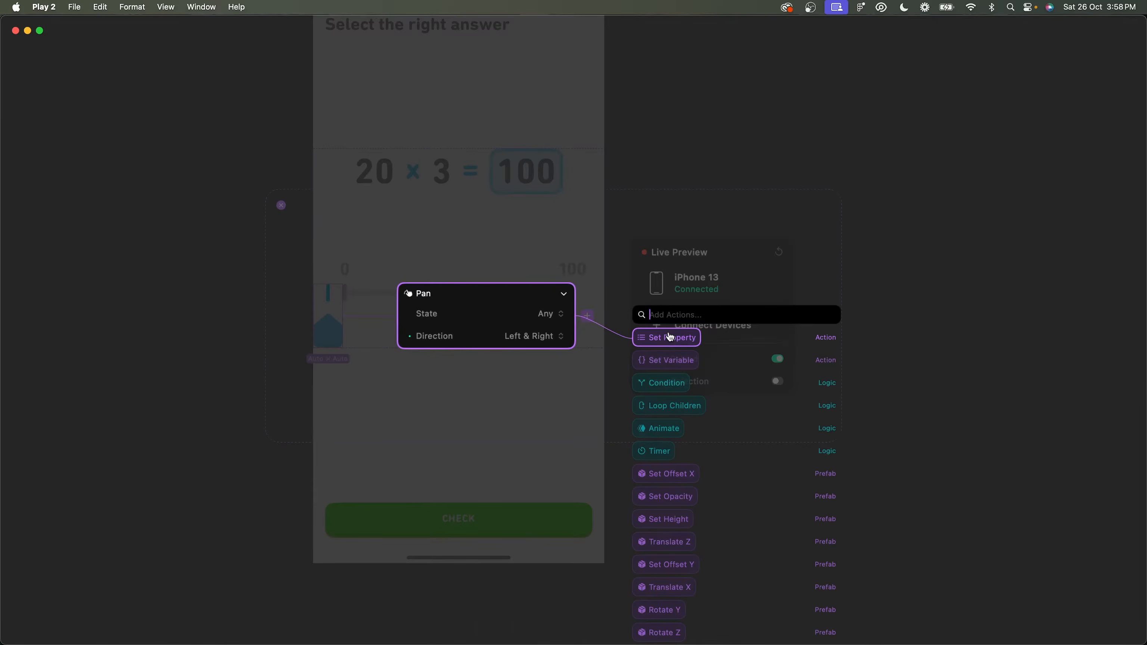
click(664, 339)
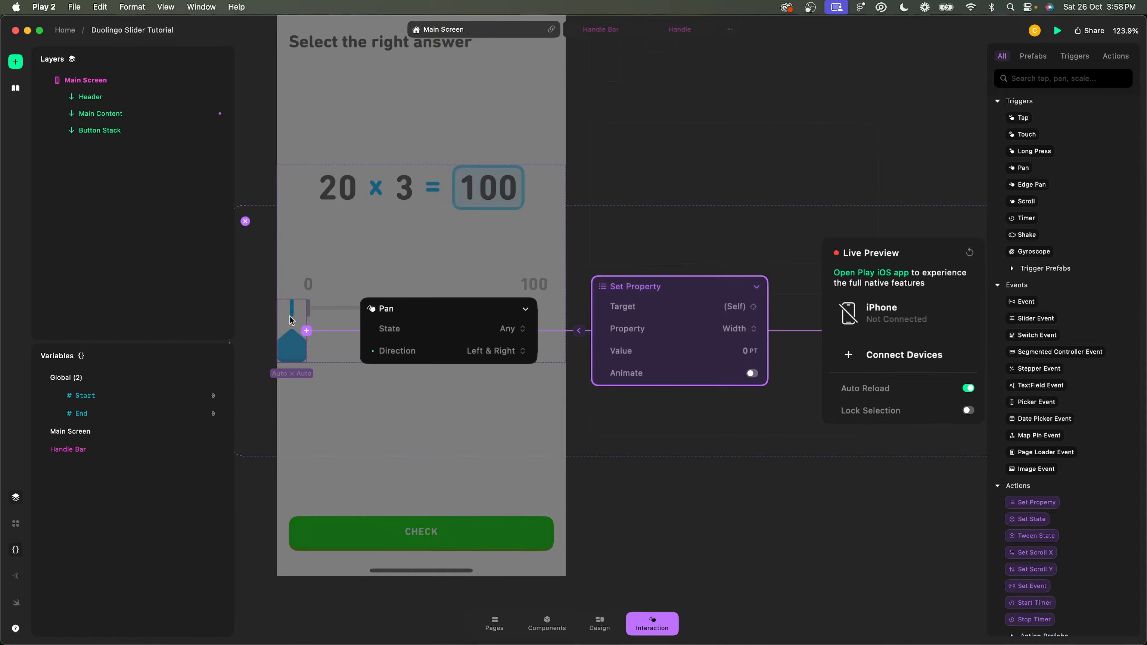
click(732, 329)
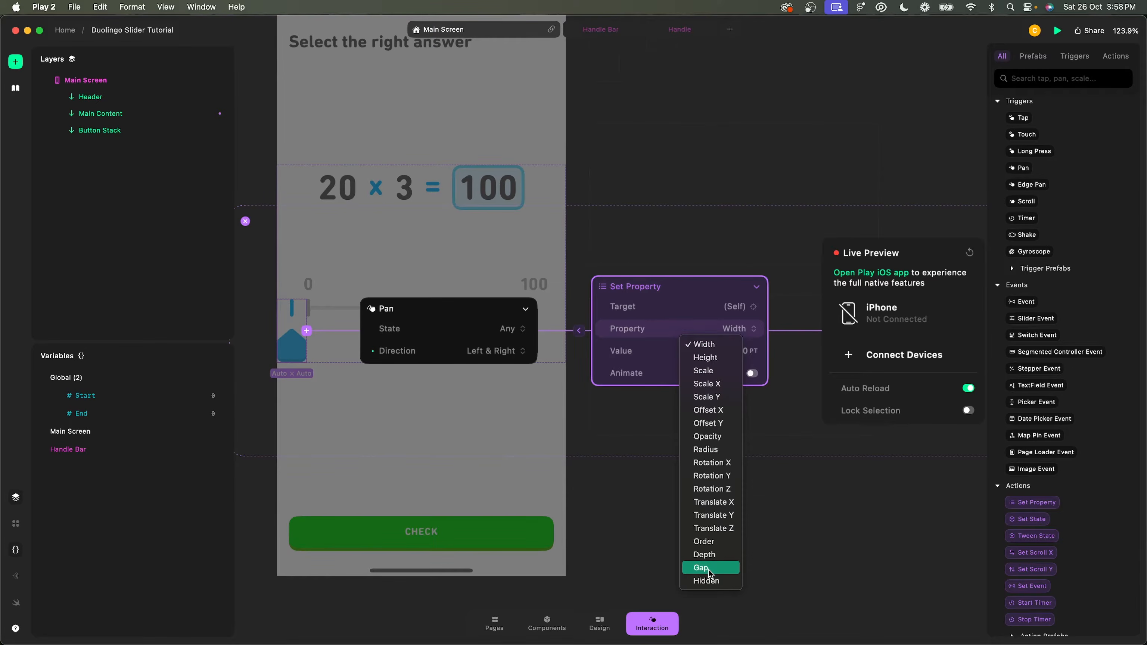
click(721, 410)
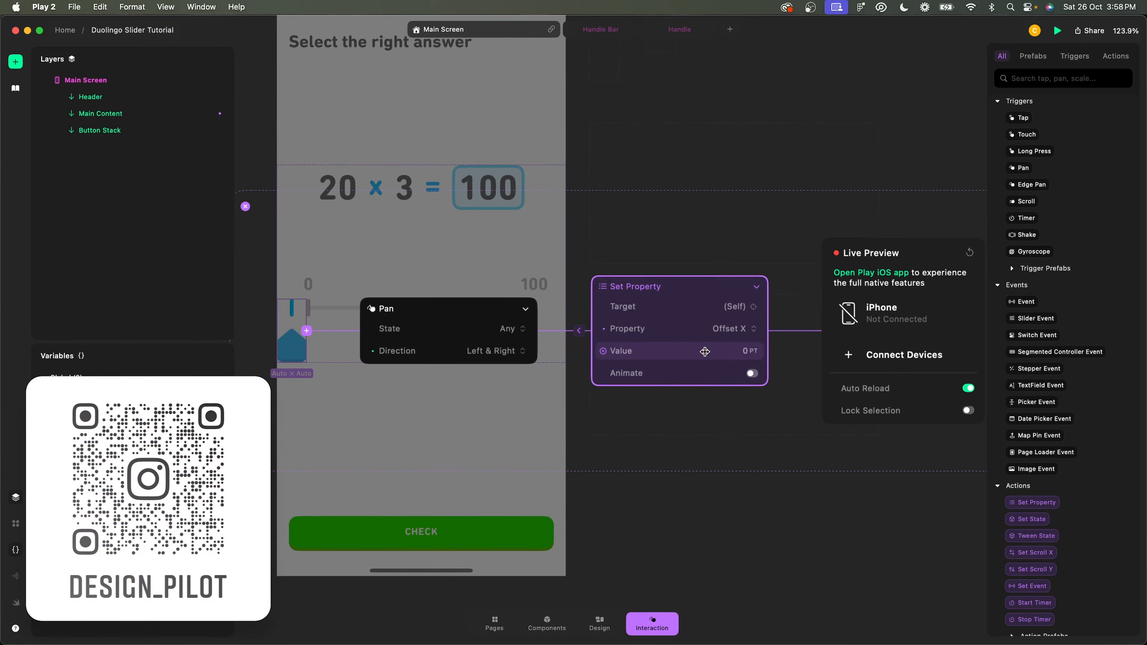
- Set the Offset X value of the Set Property action to 100 pt
click(748, 352)
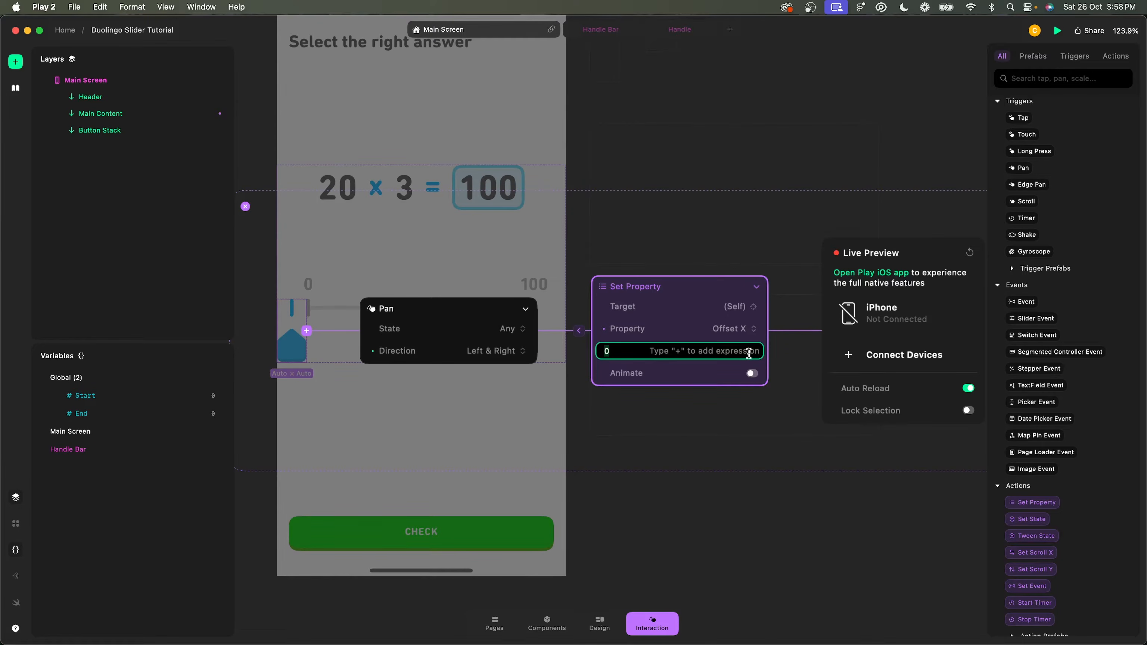
text(100)
key(Return)
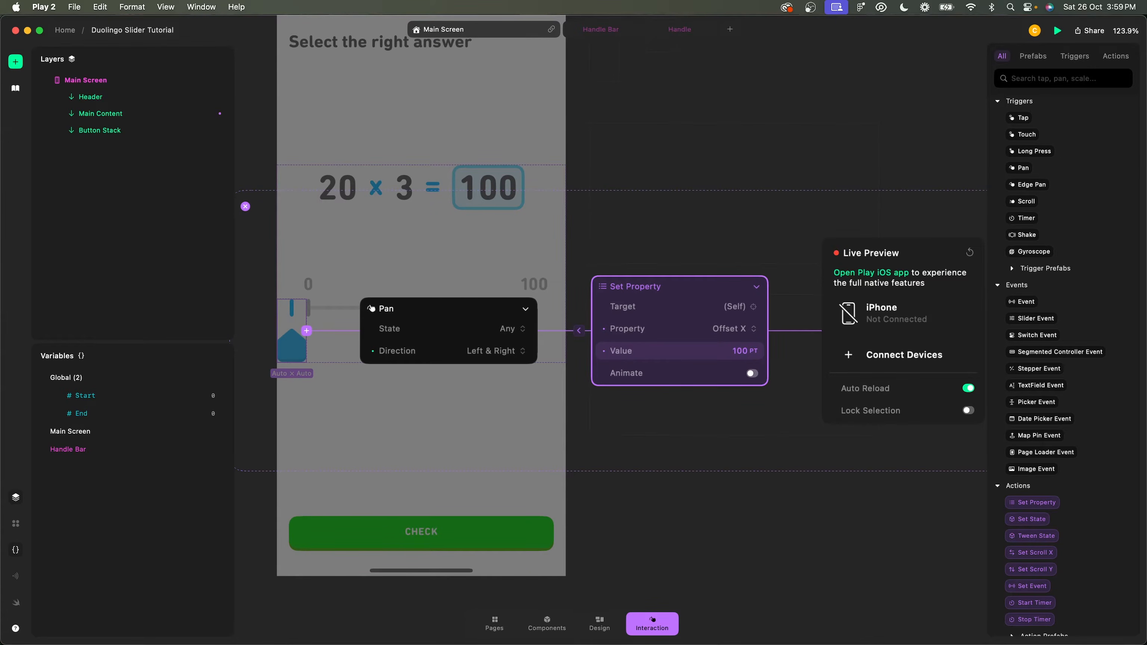
- Replace the Offset X action's fixed value with the expression Pan.translationX
click(603, 352)
click(604, 355)
click(641, 357)
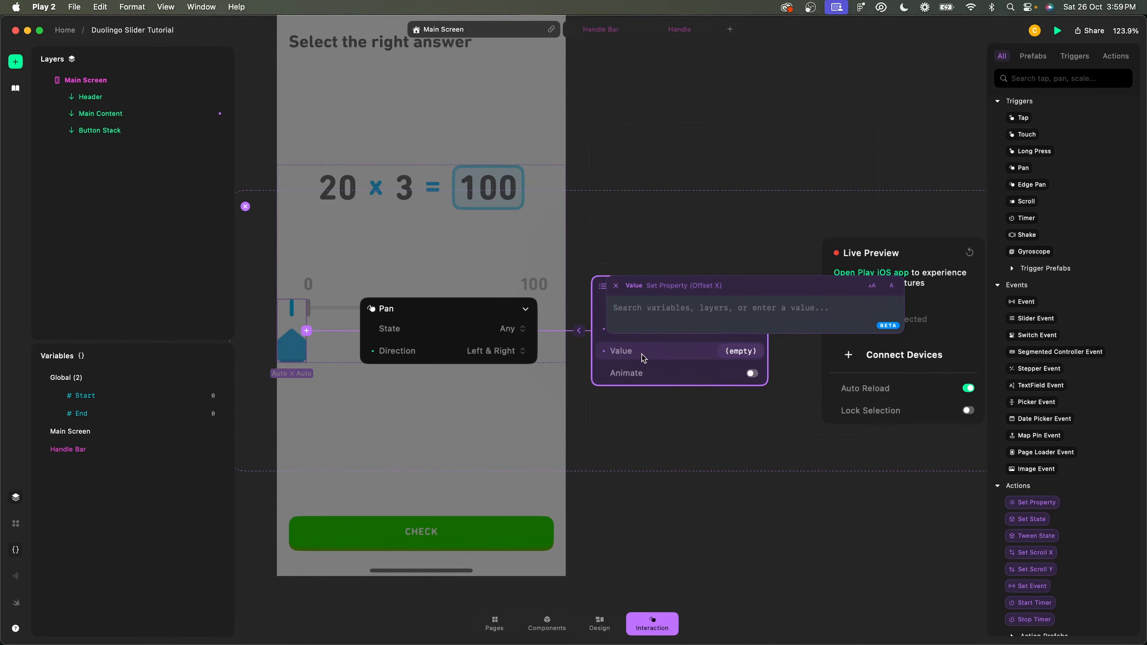
text(tri)
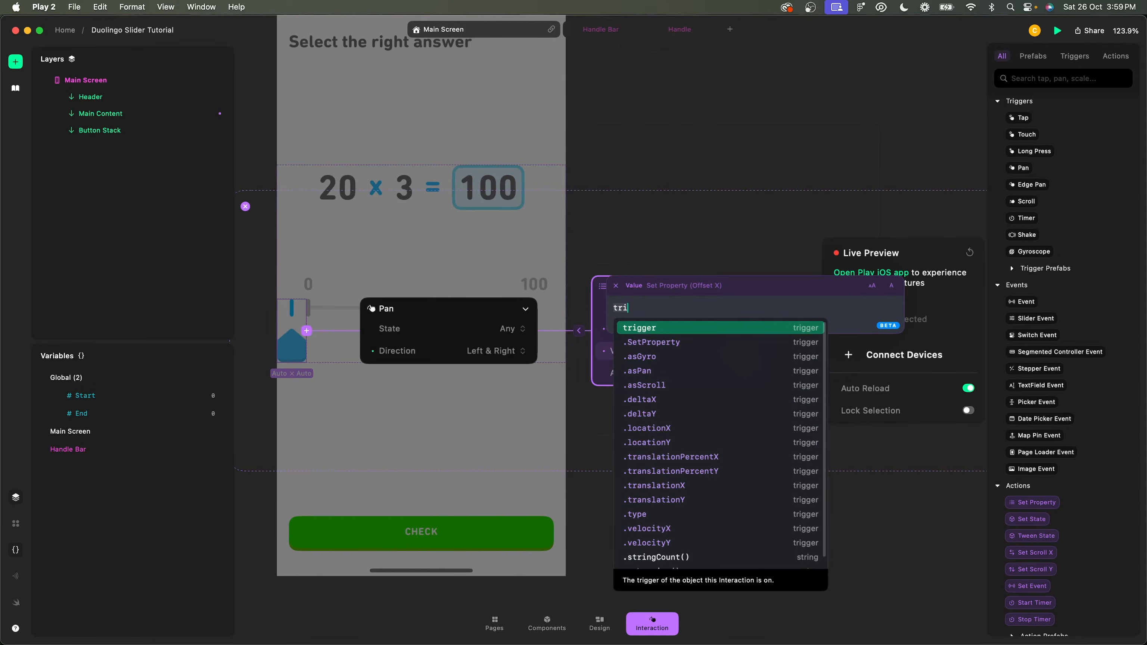
key(Return)
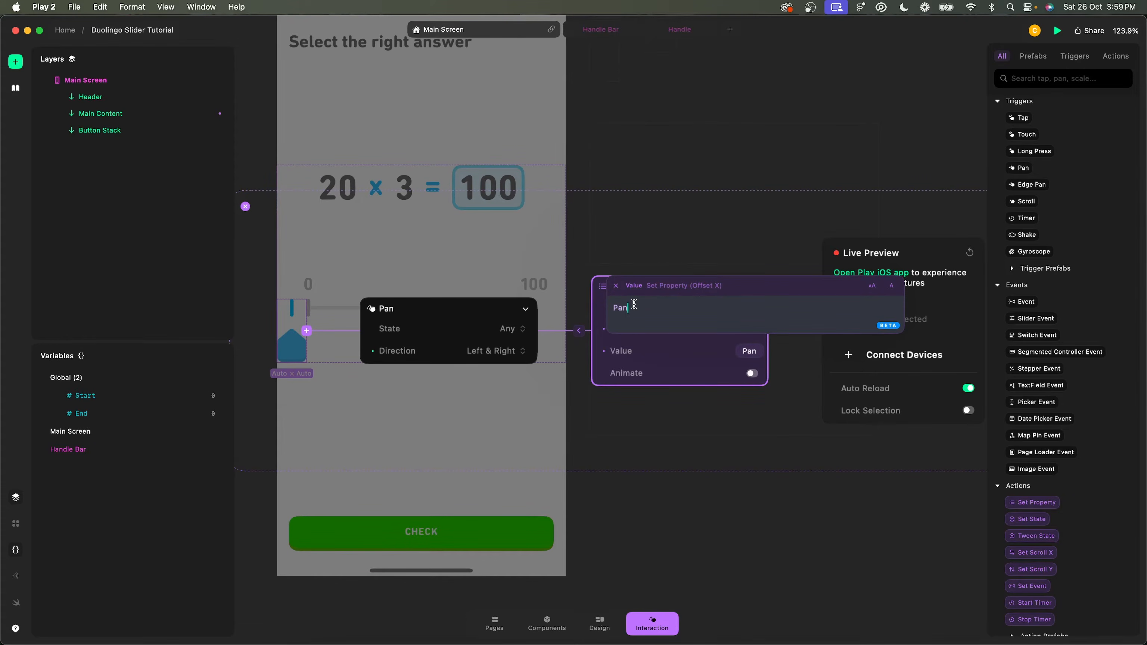
text(.)
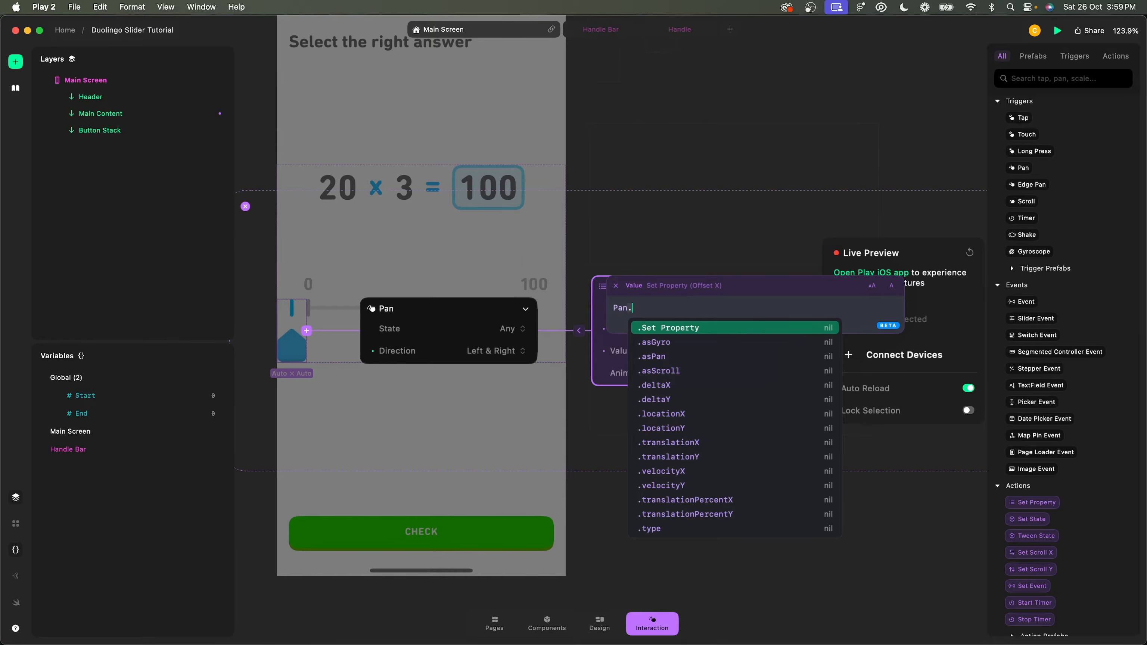
key(Down)
key(Down)
key(Down)
key(Down)
key(Down)
key(Down)
key(Down)
key(Down)
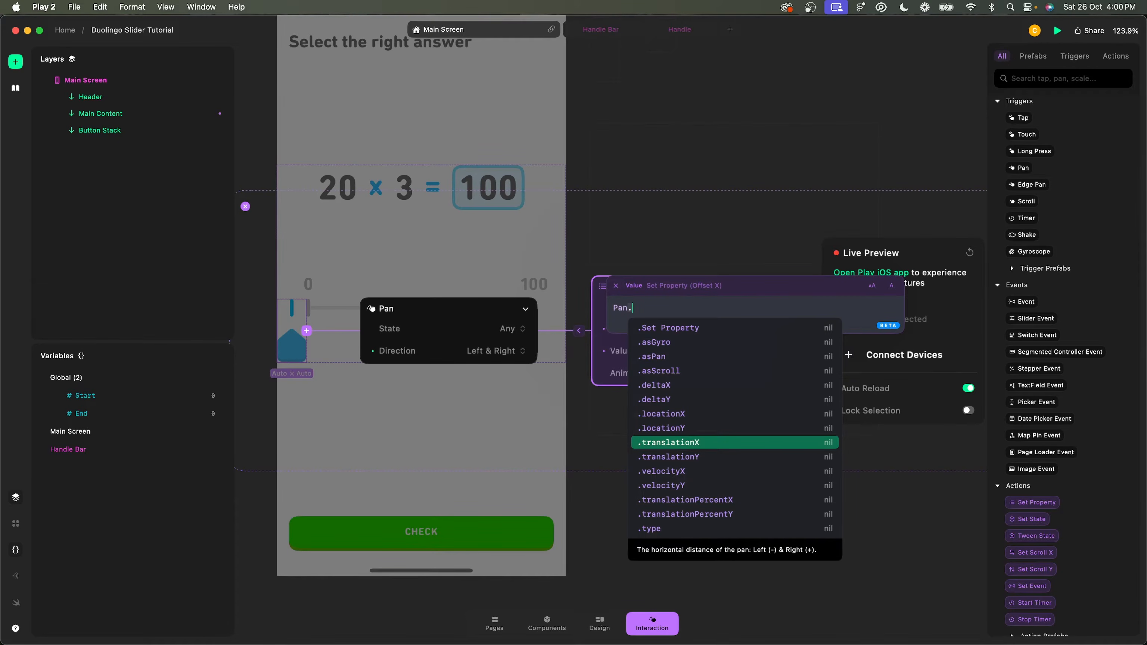
key(Return)
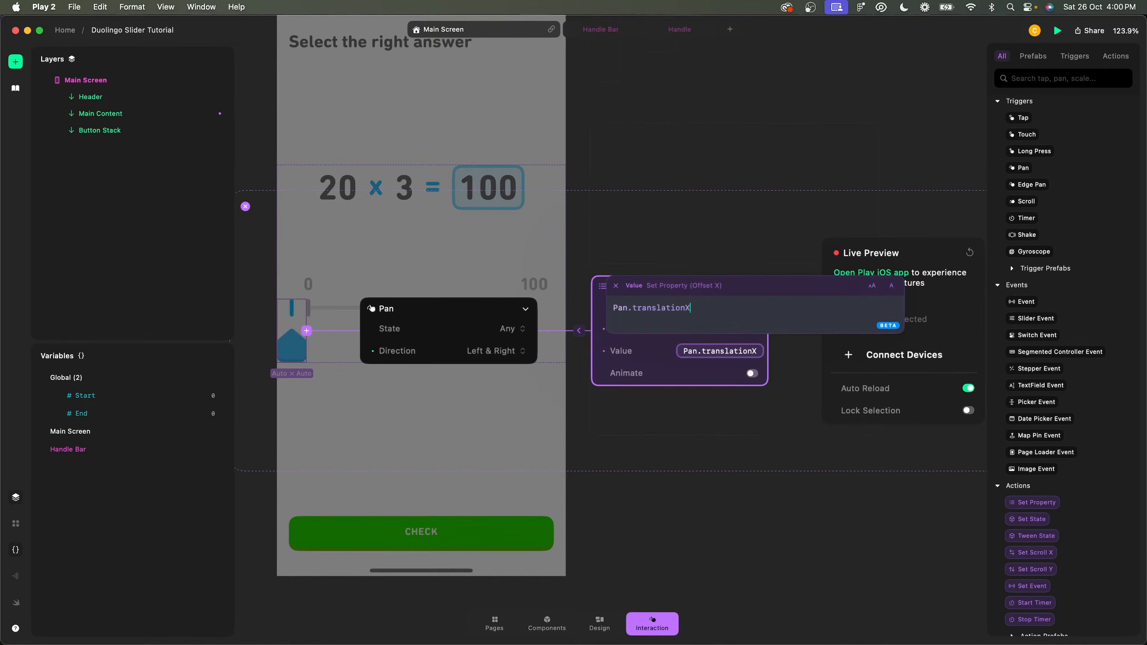
key(Return)
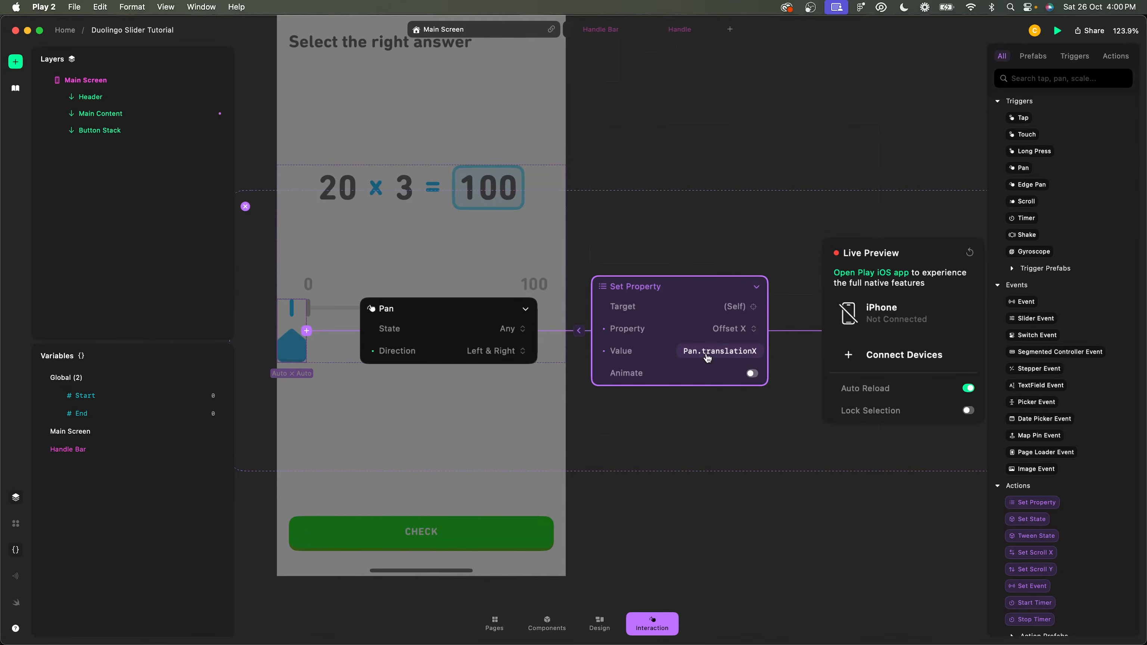
- Switch to iPhone Mirroring and test the pan interaction by repeatedly moving the slider handle along the track
key(super+Tab)
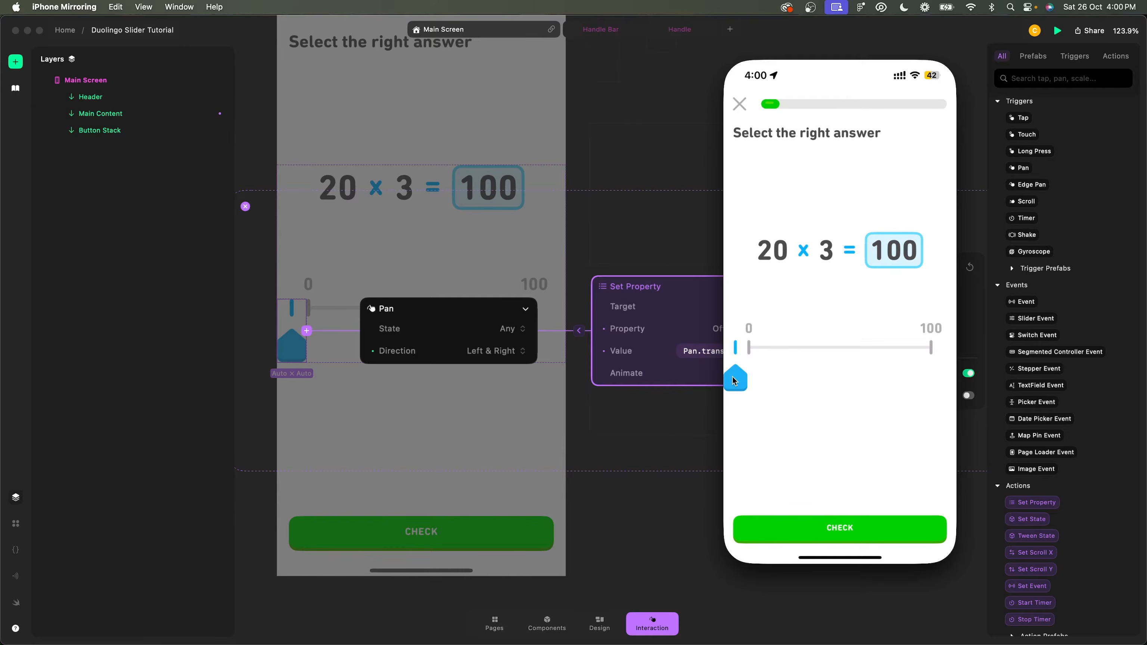
drag(733, 381, 842, 381)
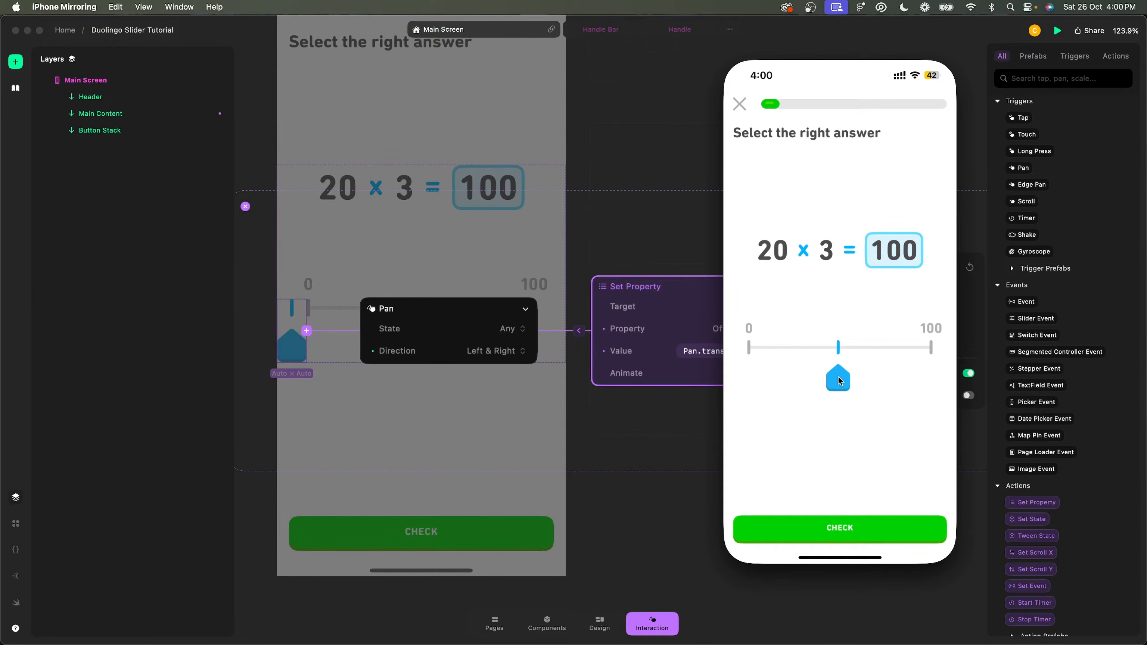
drag(838, 381, 877, 381)
drag(886, 381, 949, 360)
drag(867, 371, 941, 376)
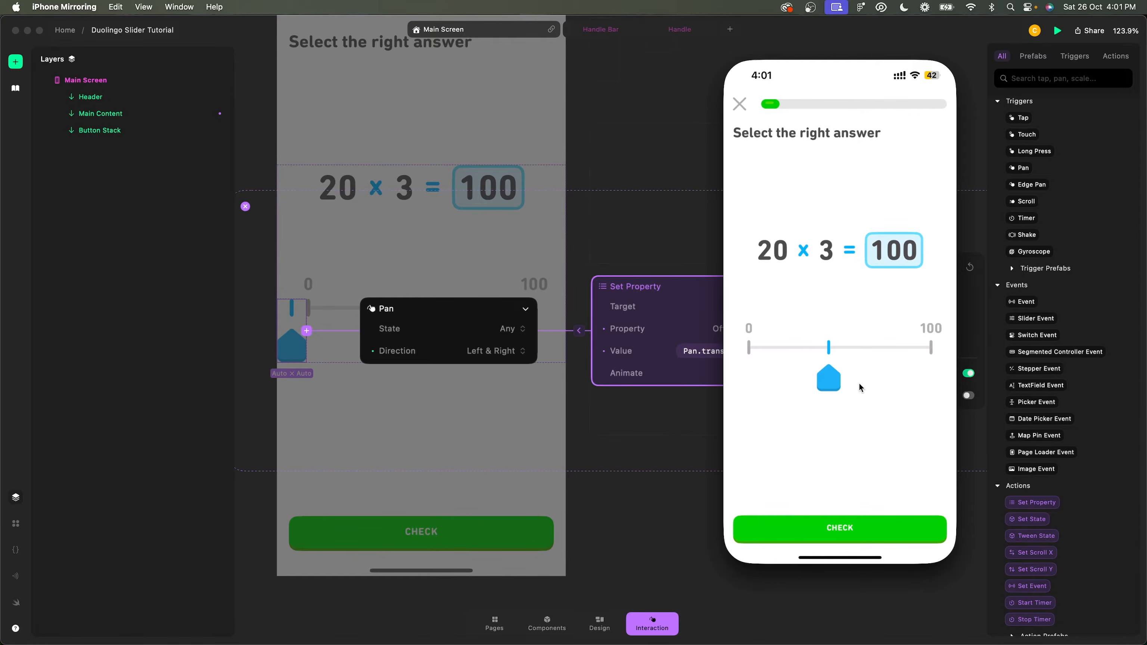
click(676, 393)
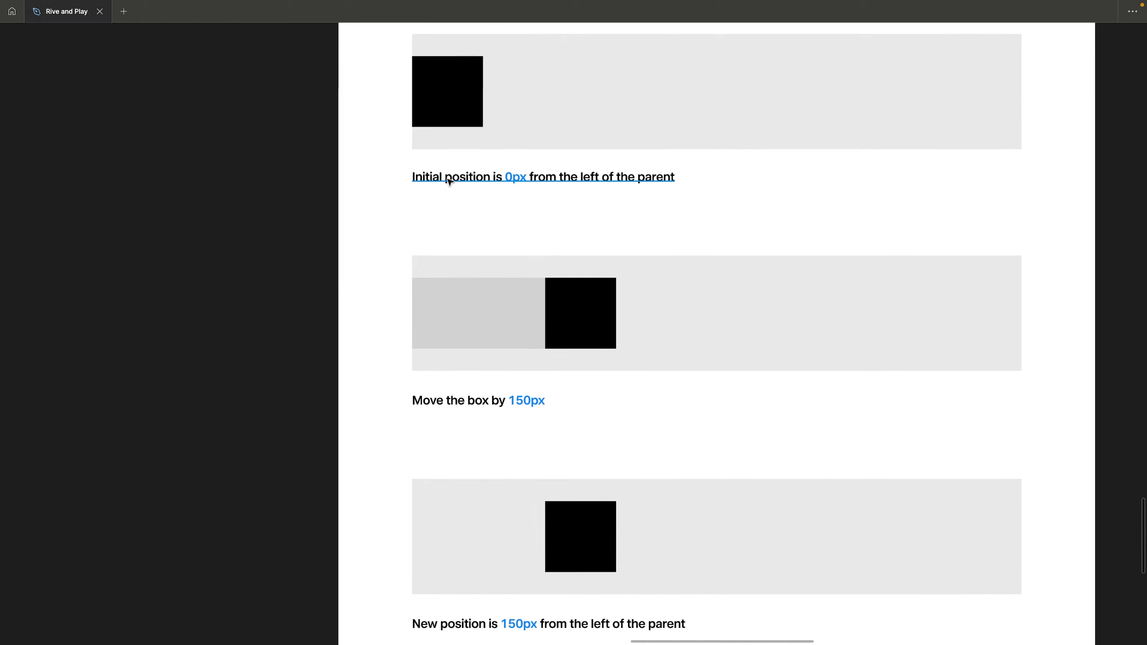
- Switch to Figma and examine the Drag Interaction diagrams from the initial position through the 60px move
scroll(451, 183, down, 2)
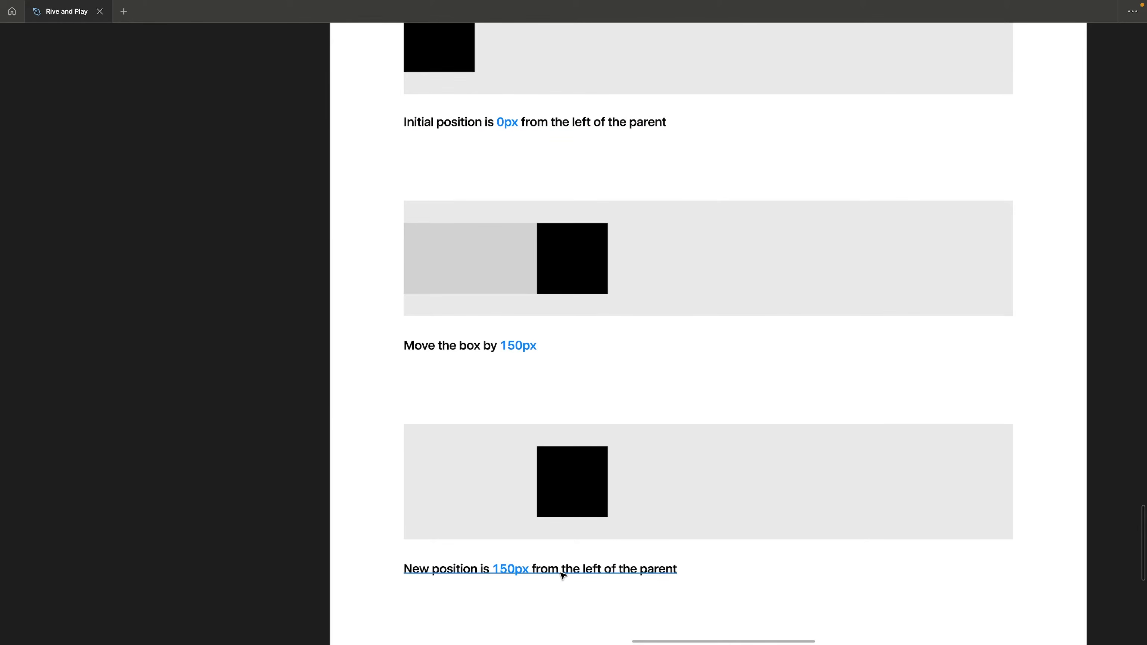
scroll(615, 282, up, 4)
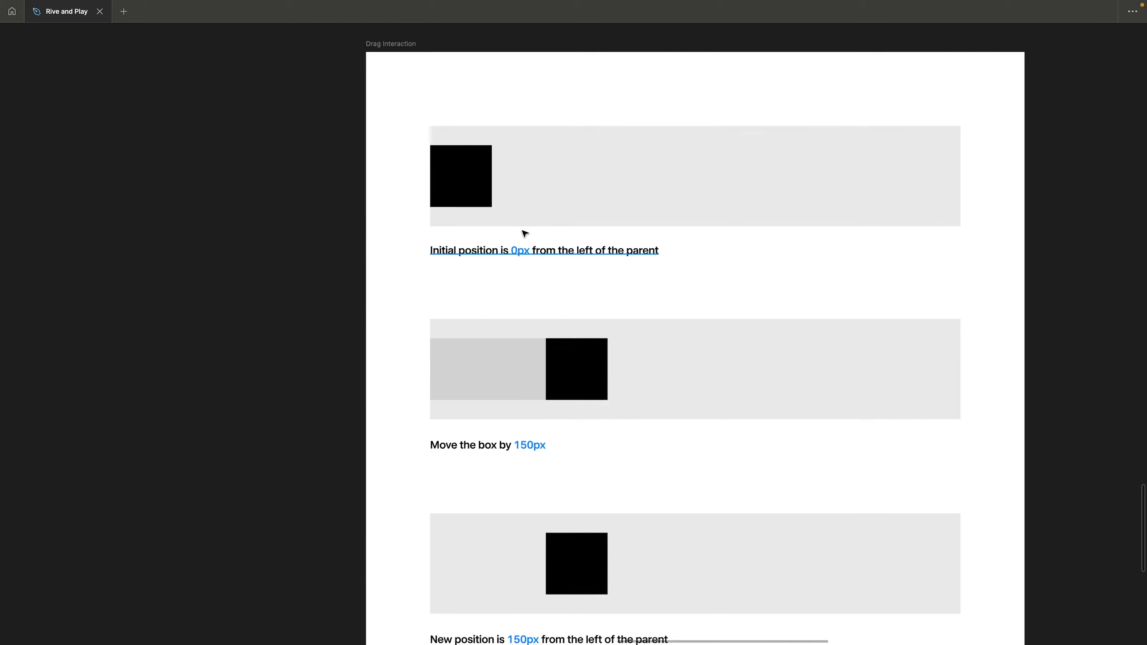
scroll(524, 231, up, 3)
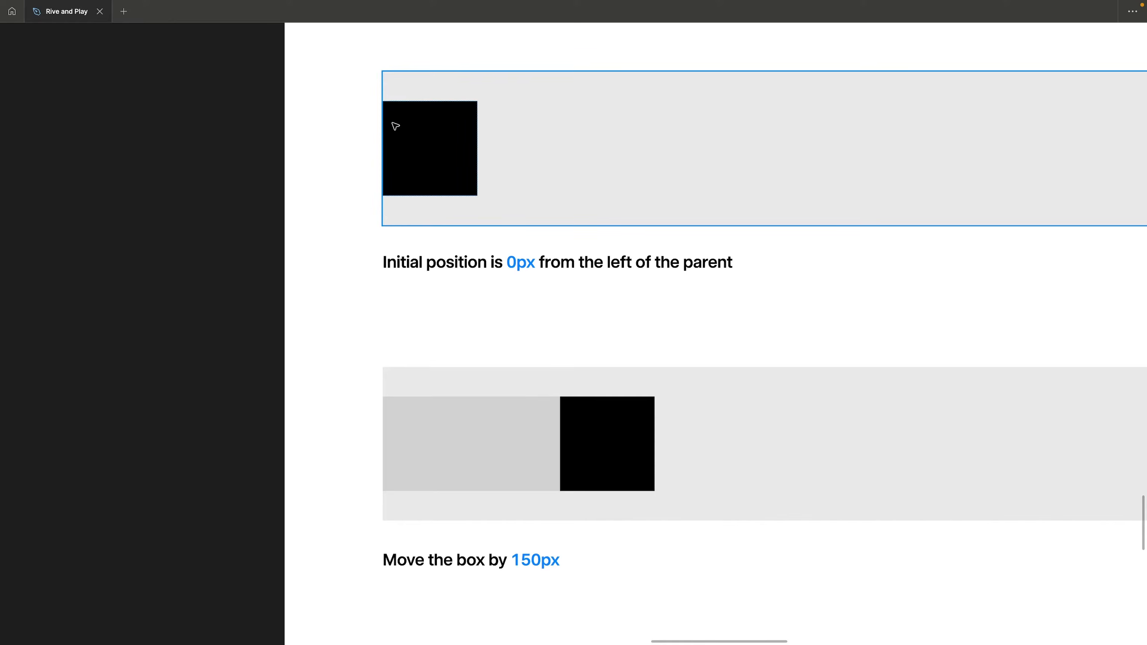
scroll(545, 440, down, 3)
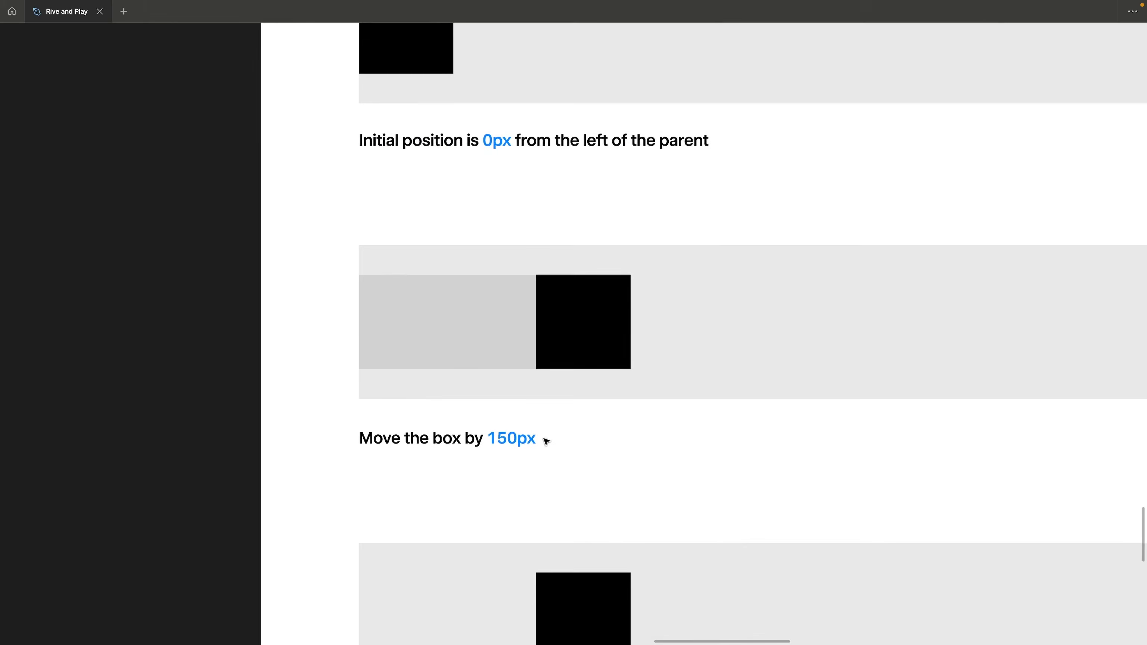
scroll(545, 427, up, 2)
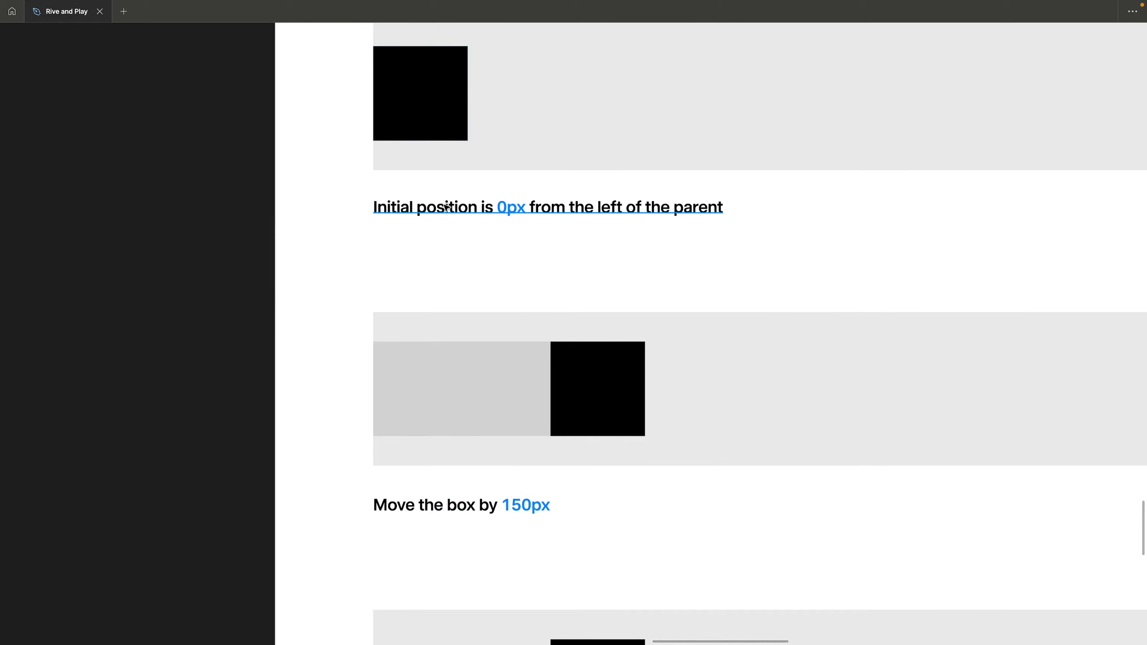
scroll(565, 322, down, 15)
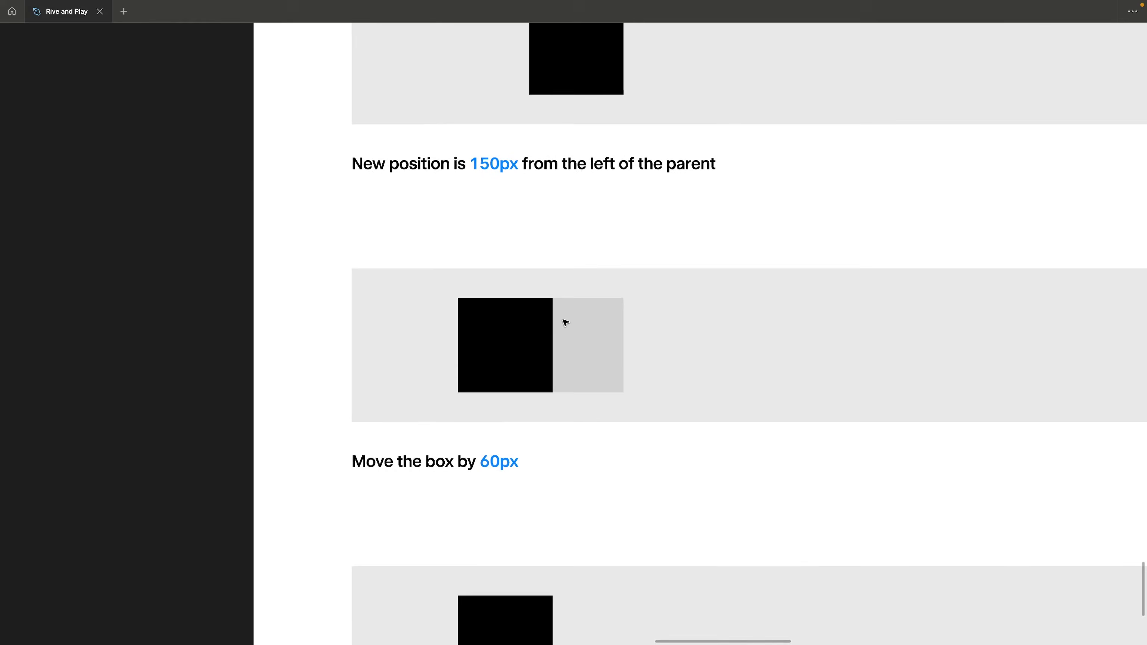
scroll(535, 329, down, 13)
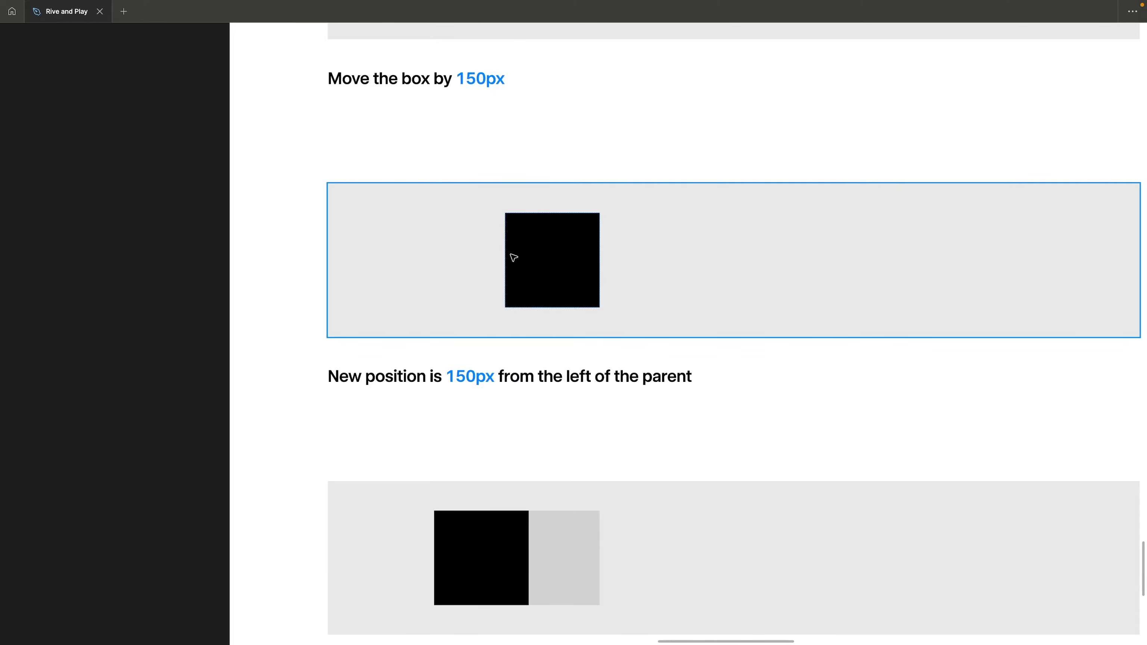
- Compare the box's initial position, its 150px move and its new position in the first three drag diagrams
scroll(514, 255, up, 6)
scroll(514, 255, up, 2)
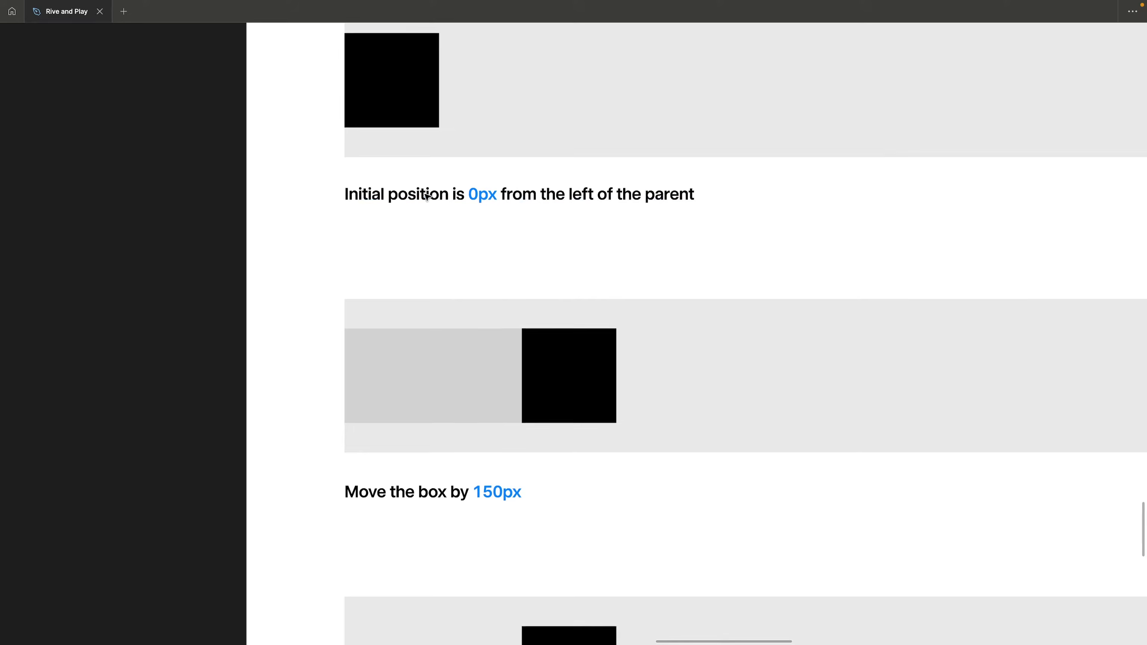
scroll(407, 80, up, 1)
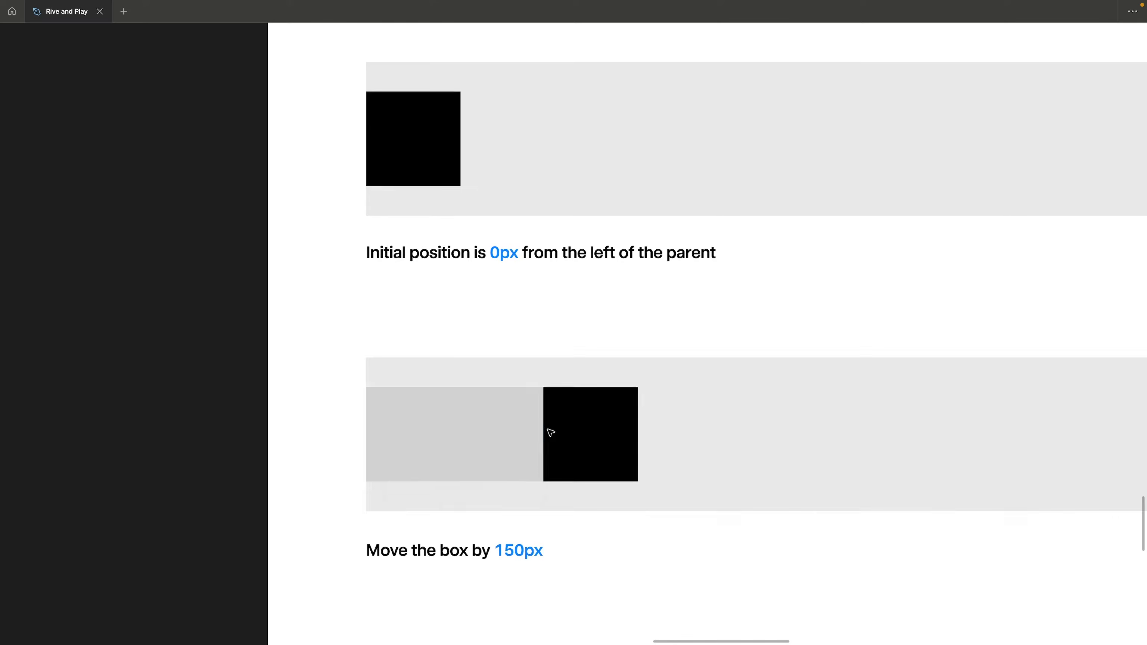
scroll(550, 432, down, 3)
scroll(550, 433, down, 2)
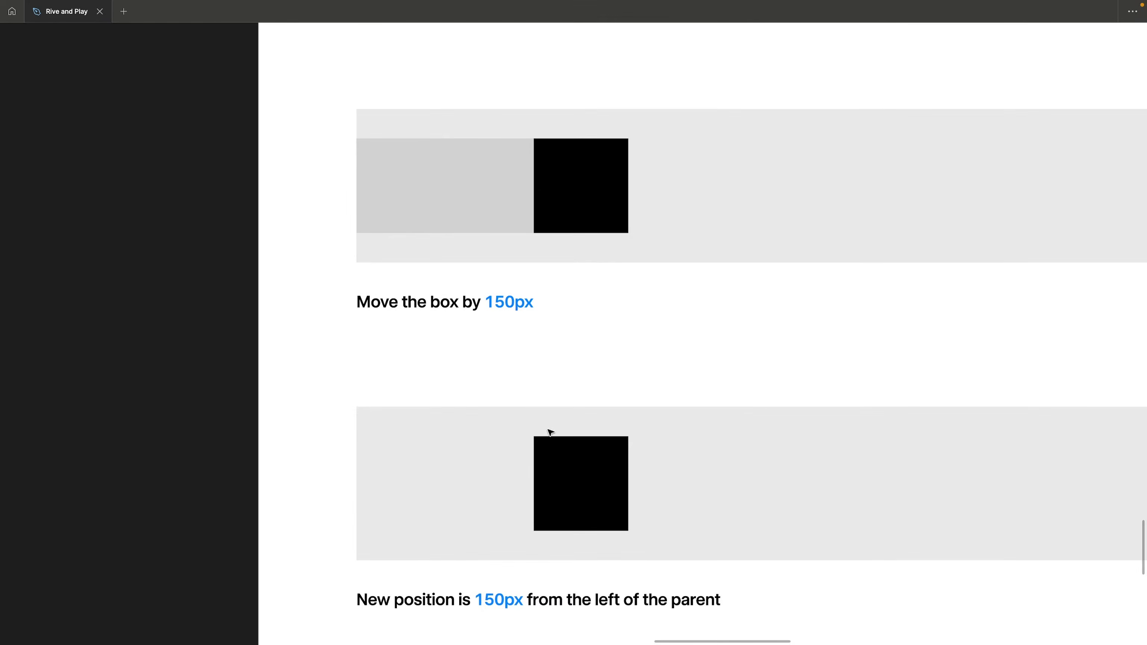
scroll(551, 433, up, 4)
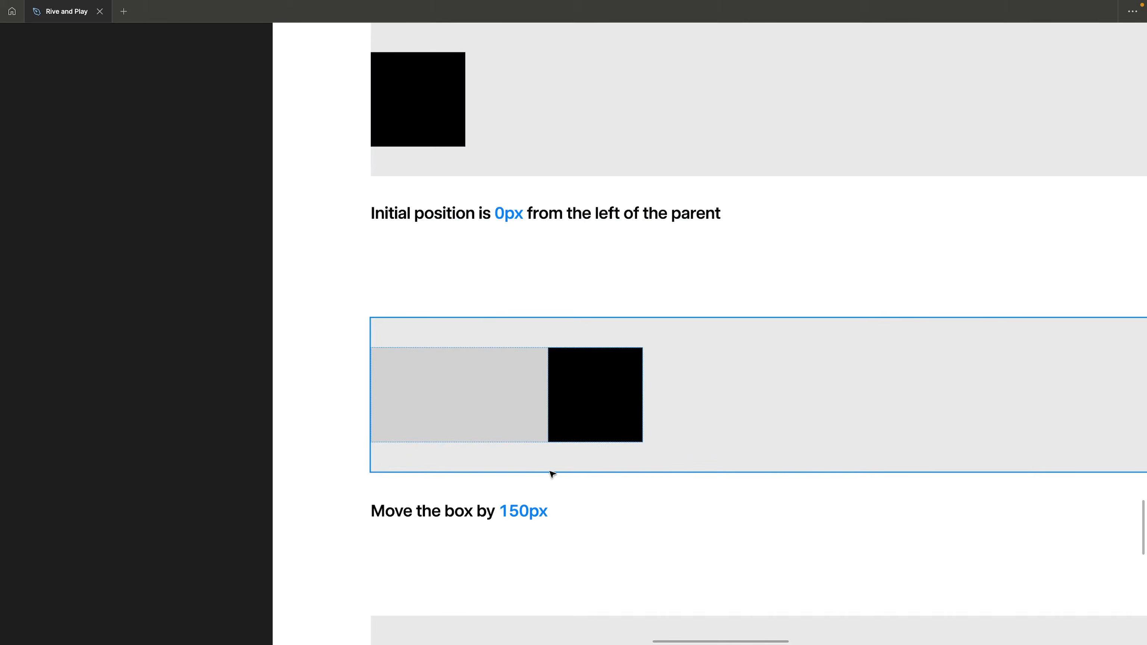
scroll(527, 512, down, 4)
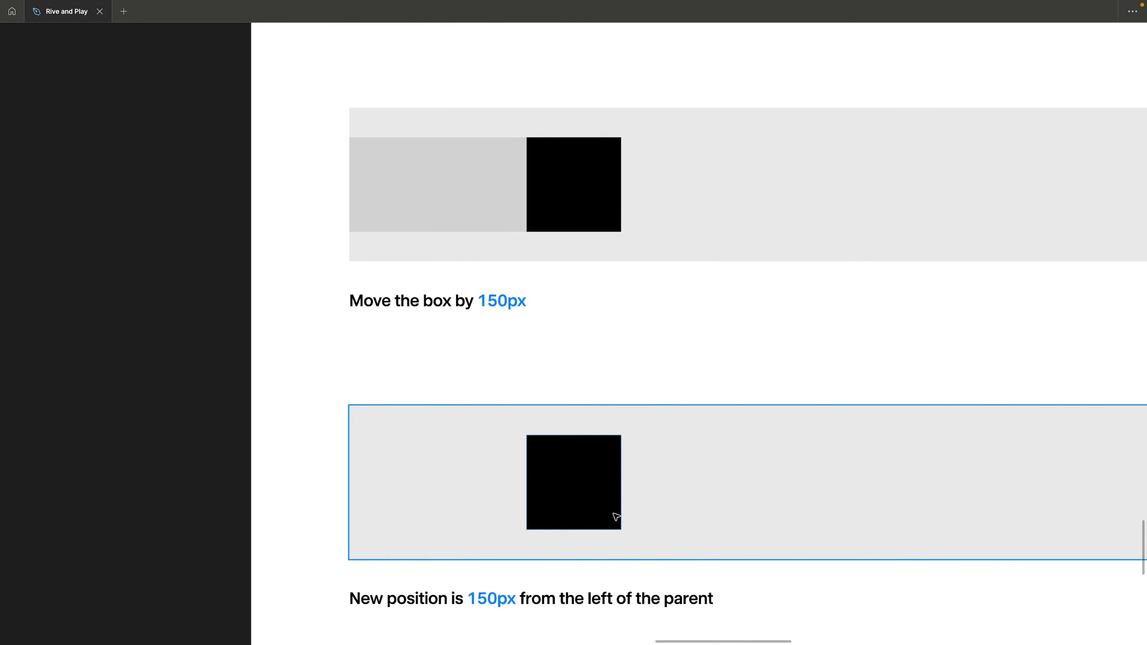
scroll(616, 516, up, 5)
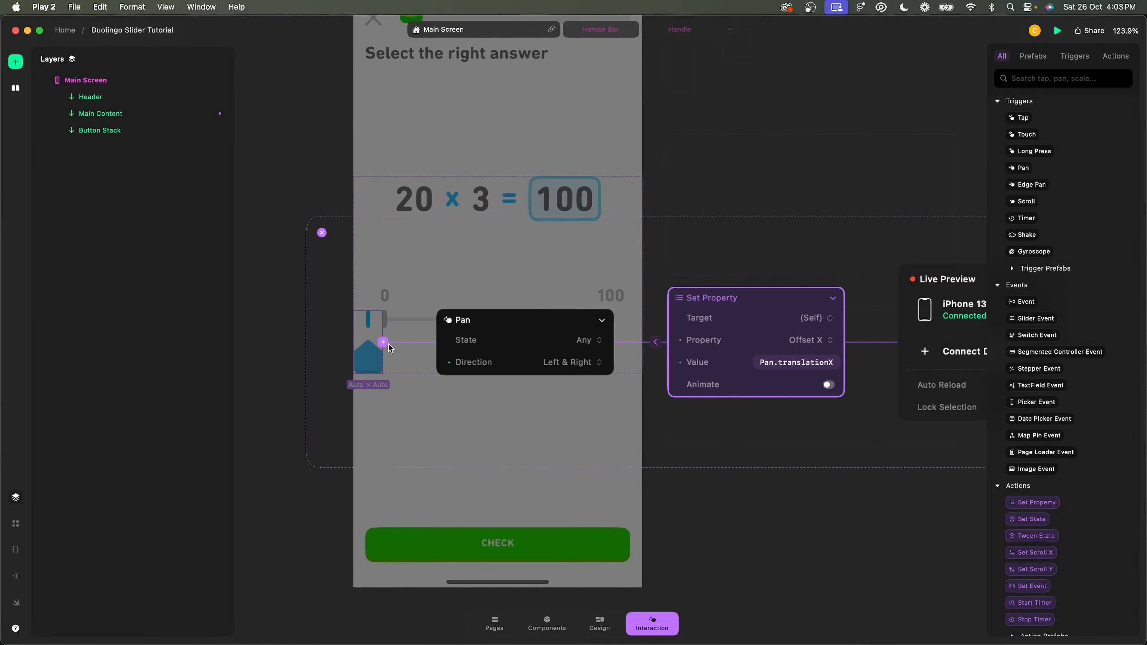
- Return to Play, add a second Pan trigger to the Handle Bar, and place it above the existing Left & Right Pan trigger
scroll(383, 346, left, 5)
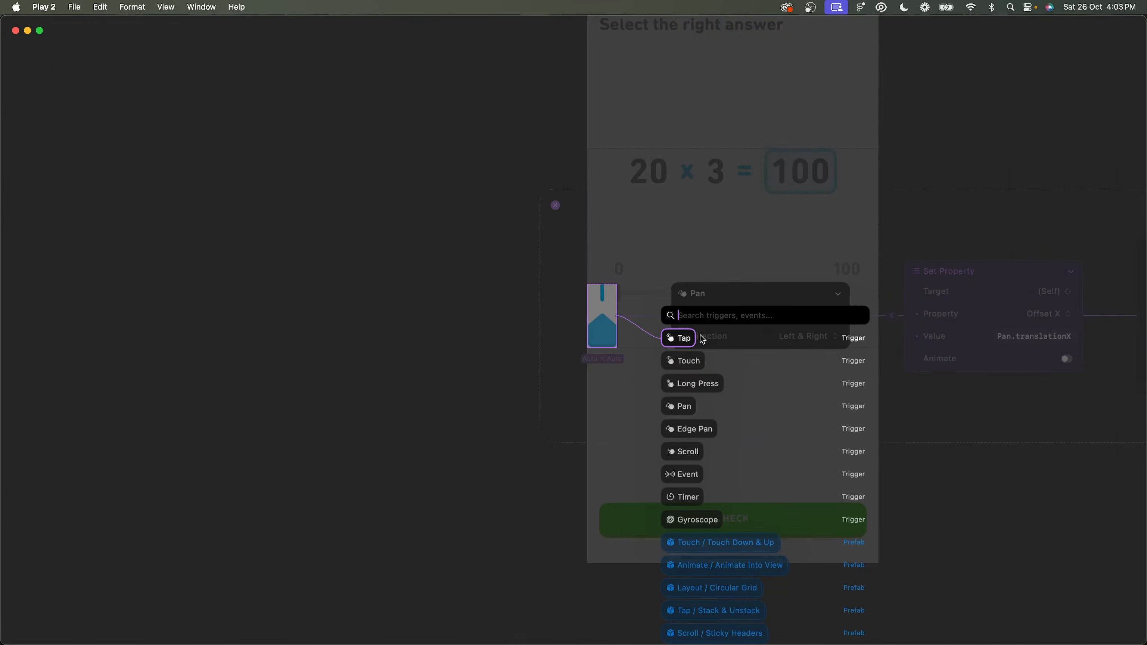
text(pan)
key(Return)
scroll(848, 325, up, 3)
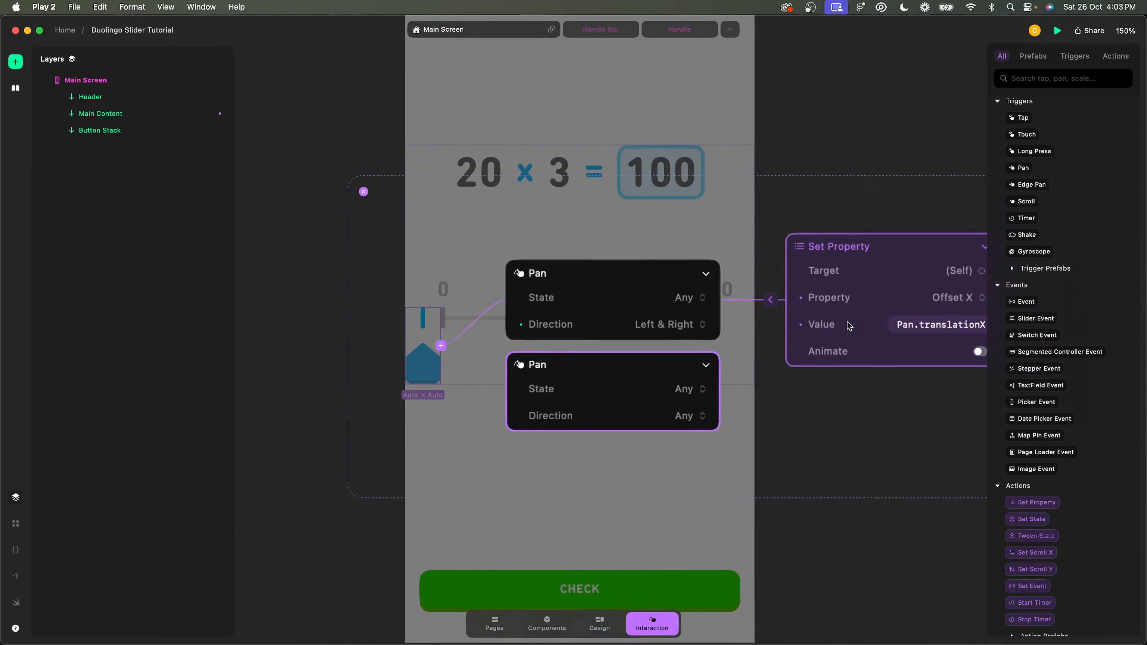
drag(549, 380, 546, 254)
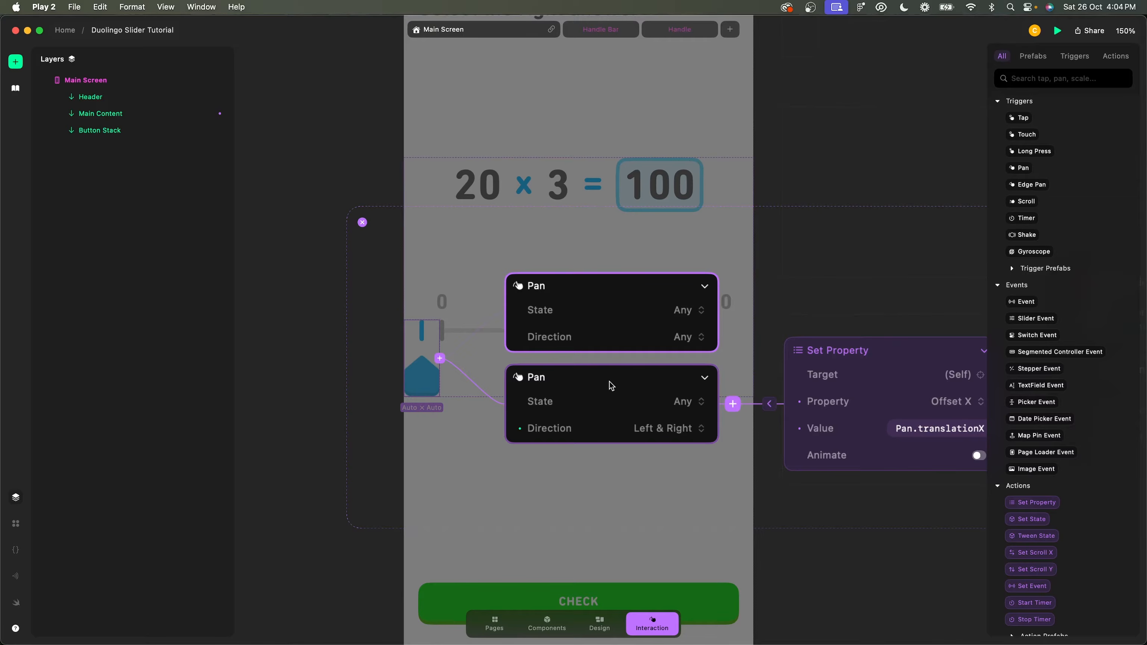
- Set the state of the new upper Pan trigger to Began
click(685, 309)
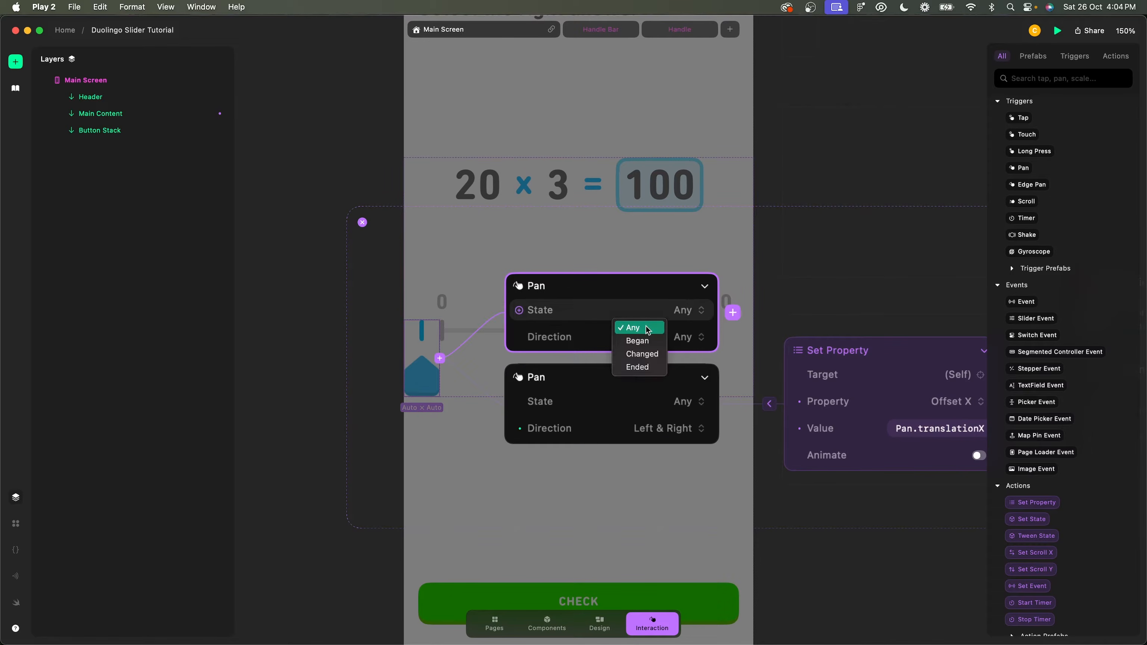
click(635, 342)
key(super+minus)
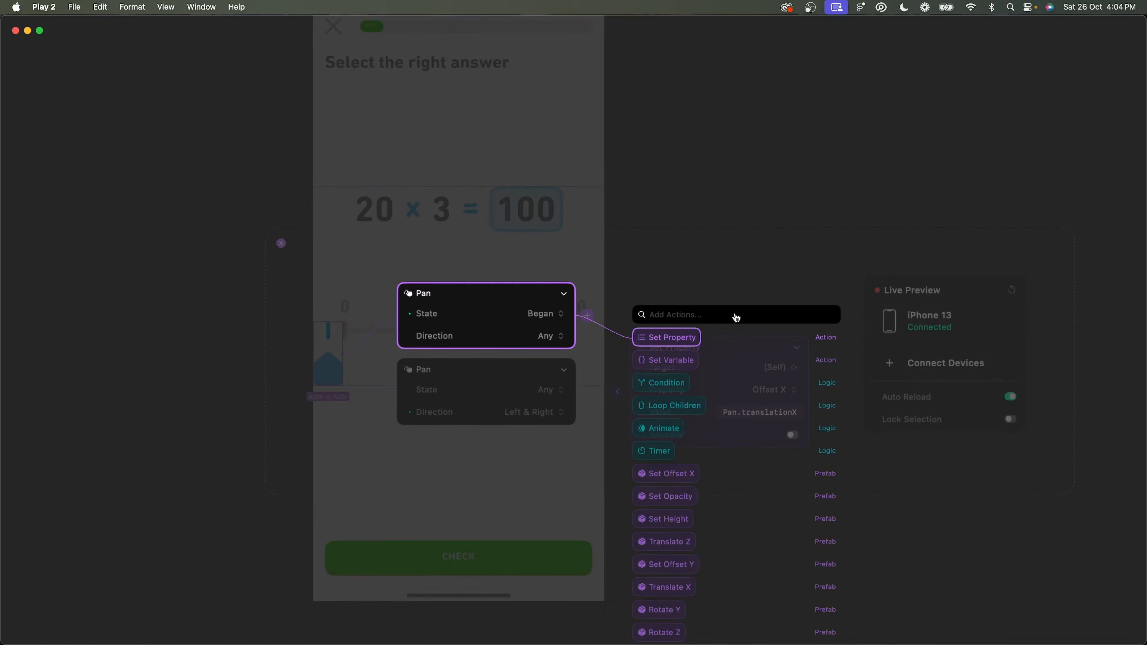
- Add a Set Variable action to the Pan trigger whose state is Began
text(set v)
key(Return)
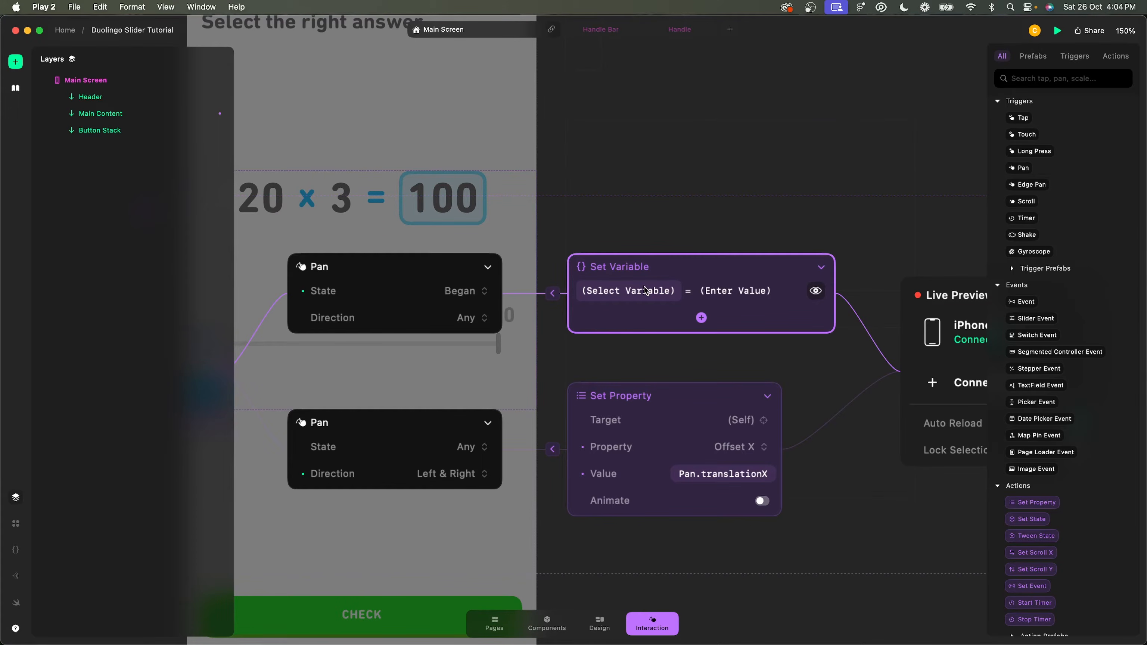
mouse_move(610, 293)
- Create a global number variable named InitalPosition
click(15, 551)
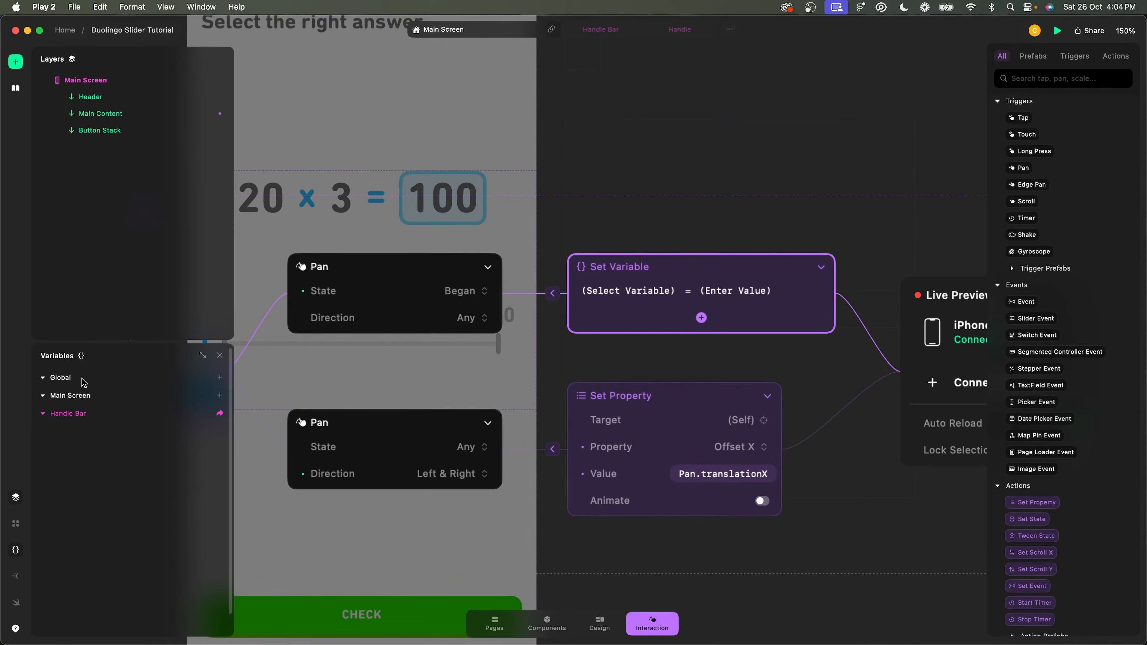
click(219, 377)
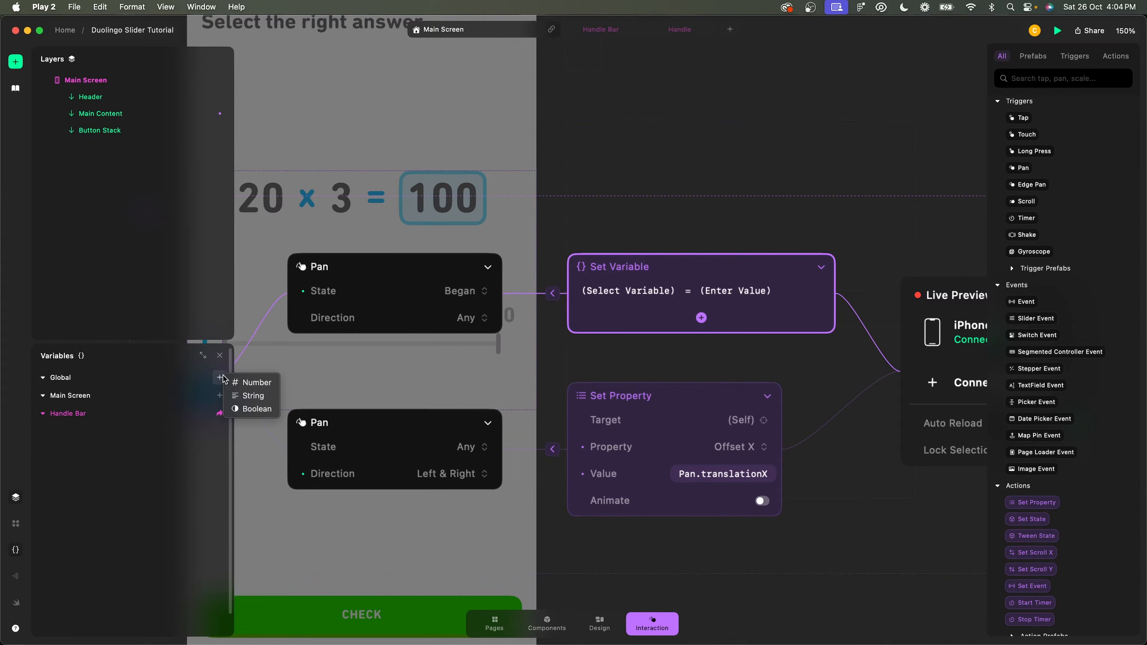
click(251, 383)
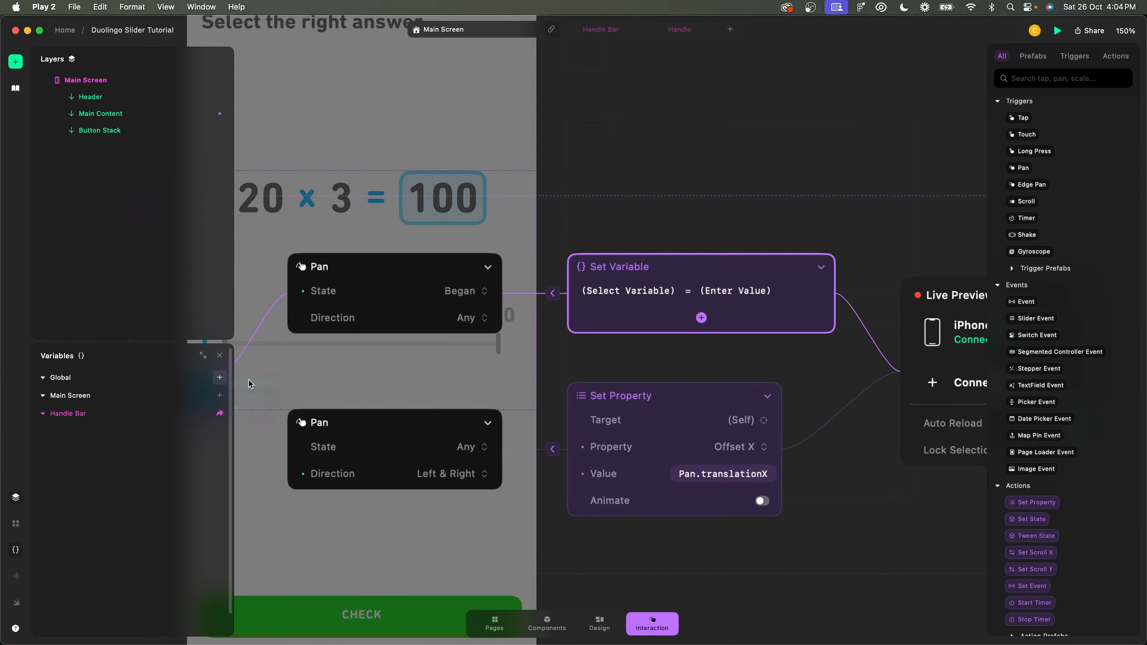
double_click(89, 400)
text(In)
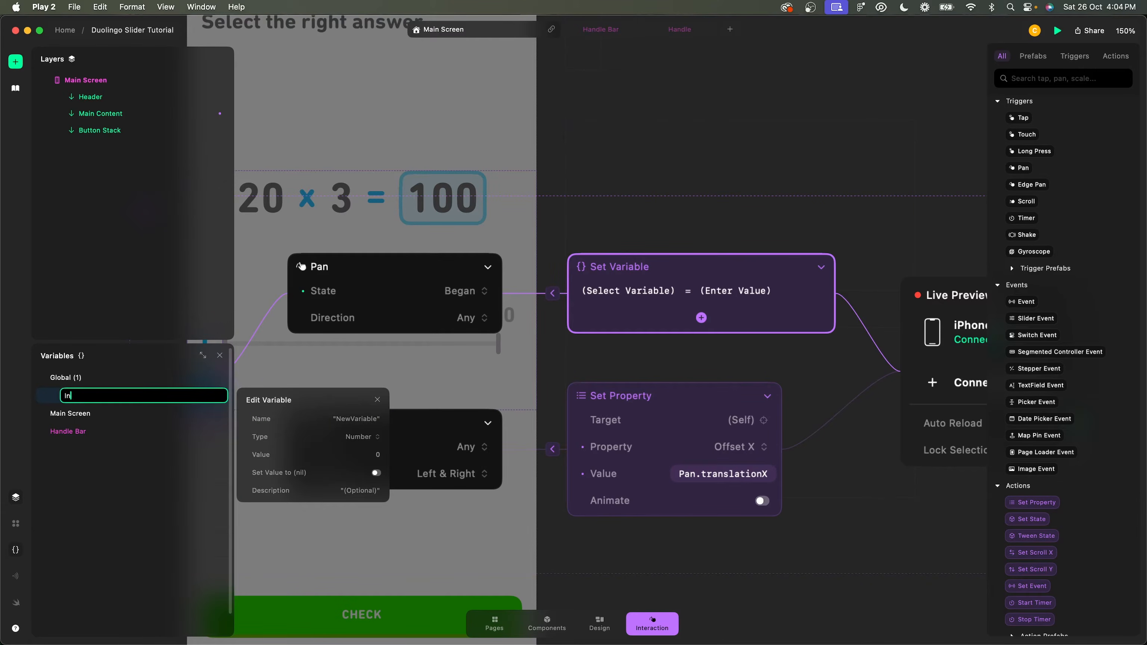
text(italPosition)
key(Return)
- Choose InitalPosition as the variable in the Began trigger's Set Variable action and close the variable's edit settings
click(652, 303)
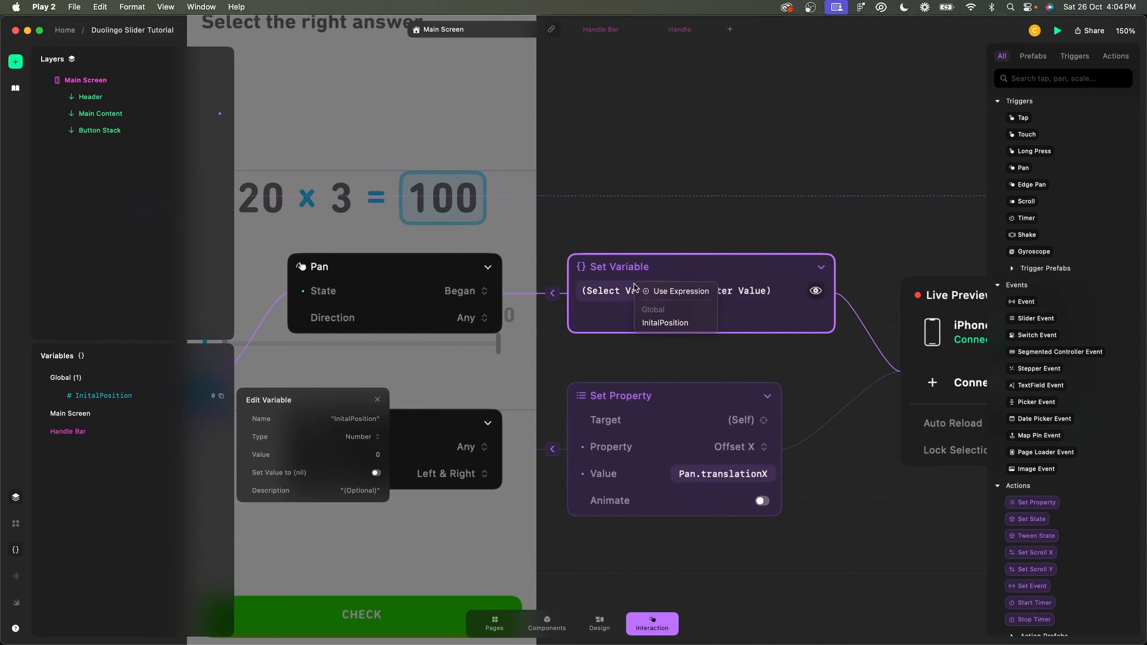
click(665, 323)
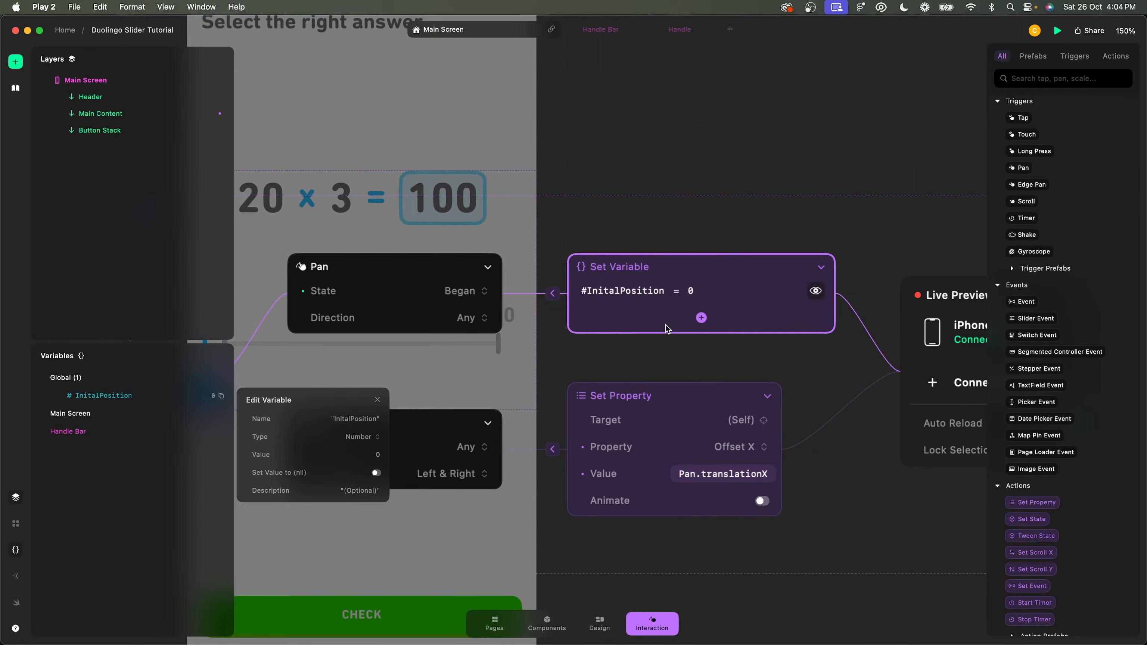
scroll(572, 360, left, 2)
click(378, 400)
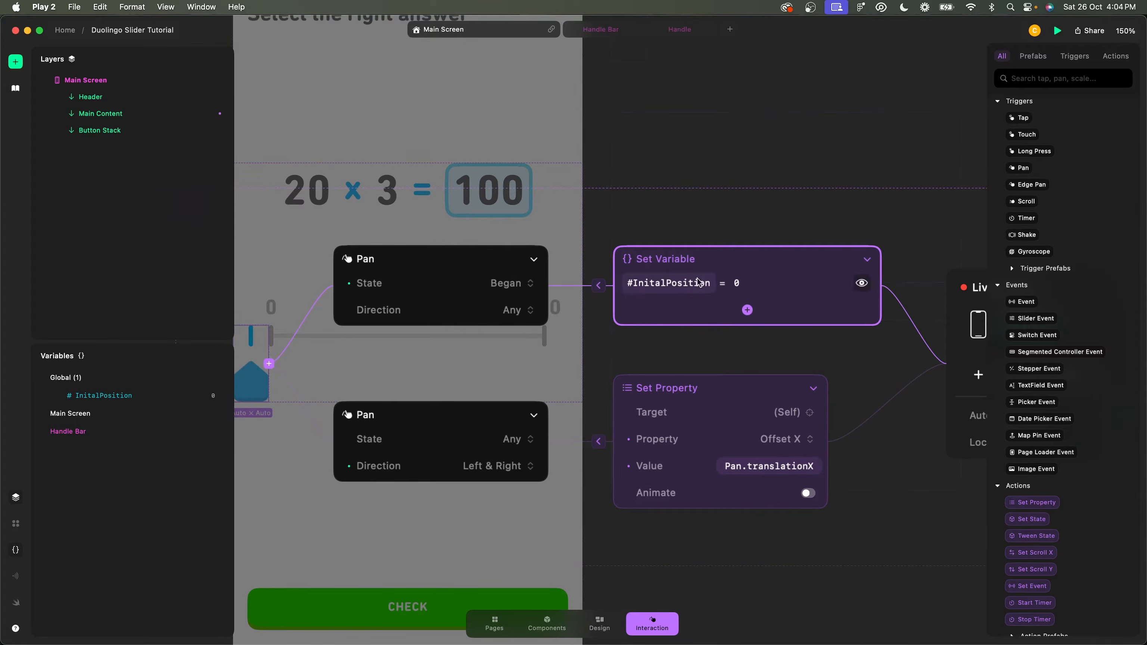
scroll(314, 386, left, 2)
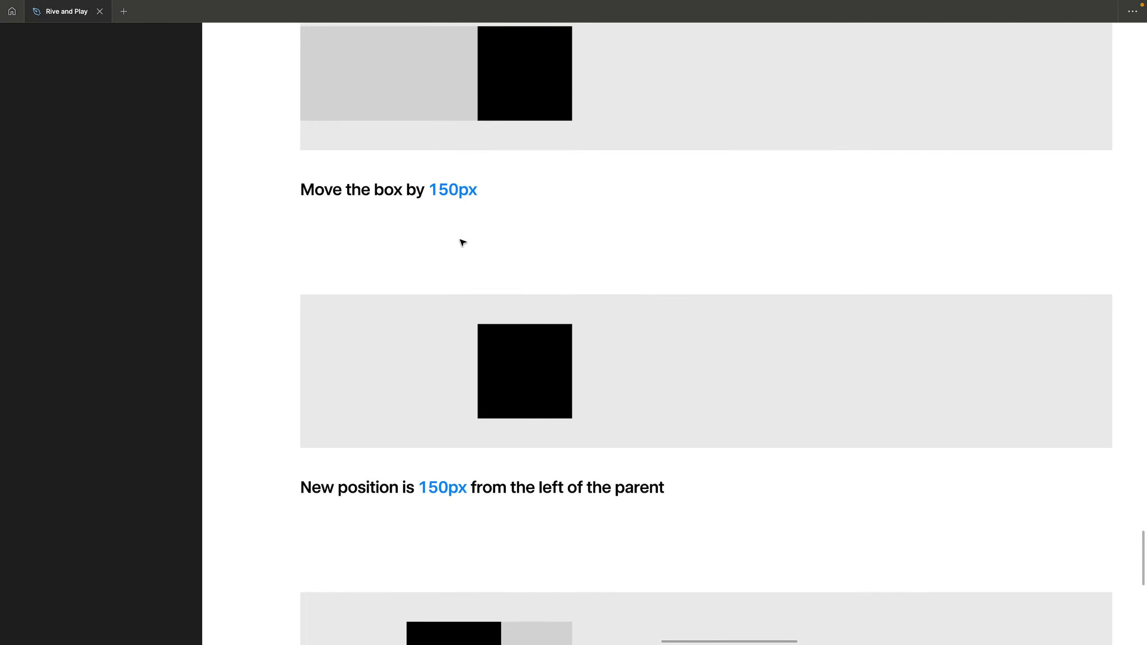
- Switch to Figma and review the drag diagrams from the box's initial position through its last new position
scroll(462, 243, up, 10)
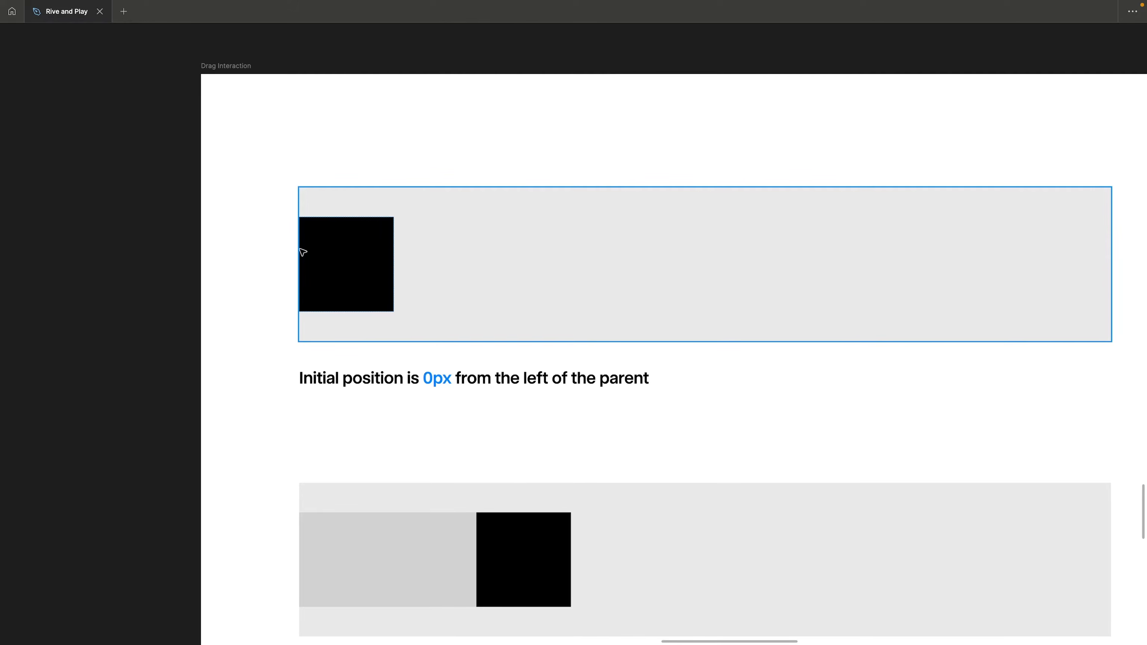
scroll(363, 277, down, 5)
scroll(364, 279, down, 2)
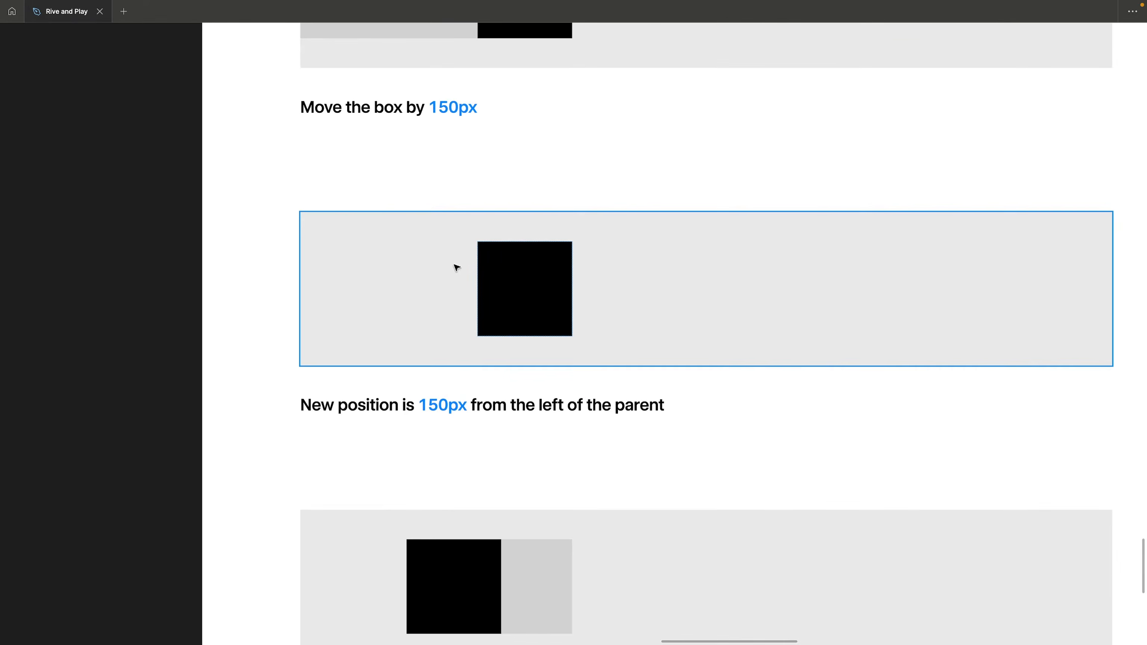
scroll(547, 320, down, 5)
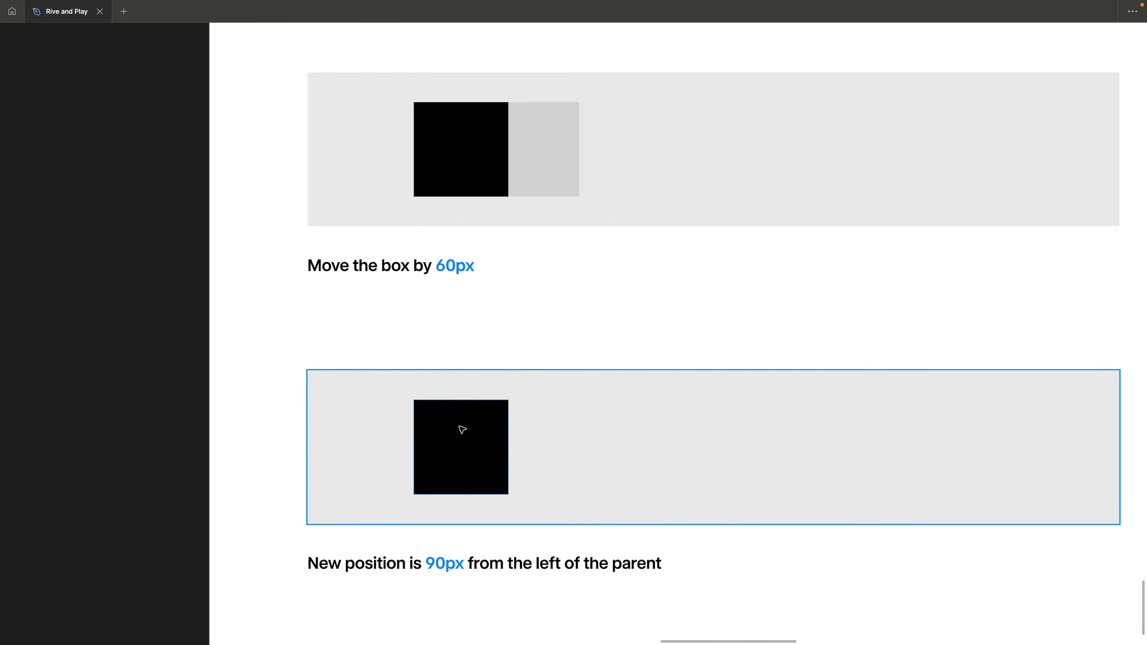
- Return to Play and set the value of InitalPosition to self.left in the Began trigger's Set Variable action
key(ctrl+Left)
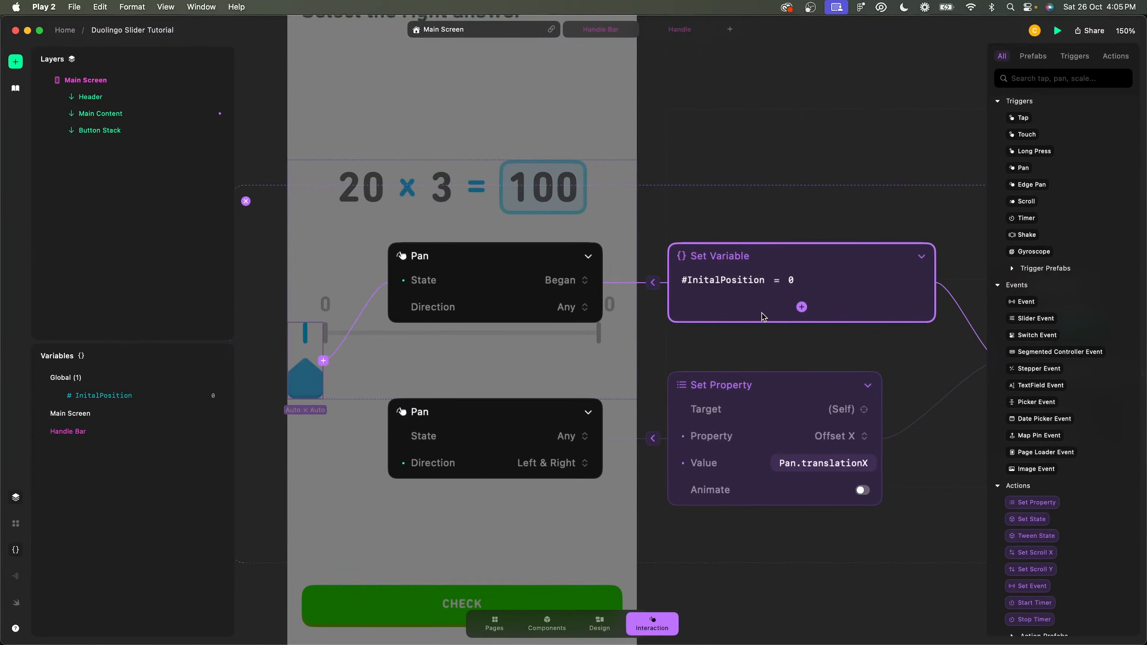
click(792, 281)
key(BackSpace)
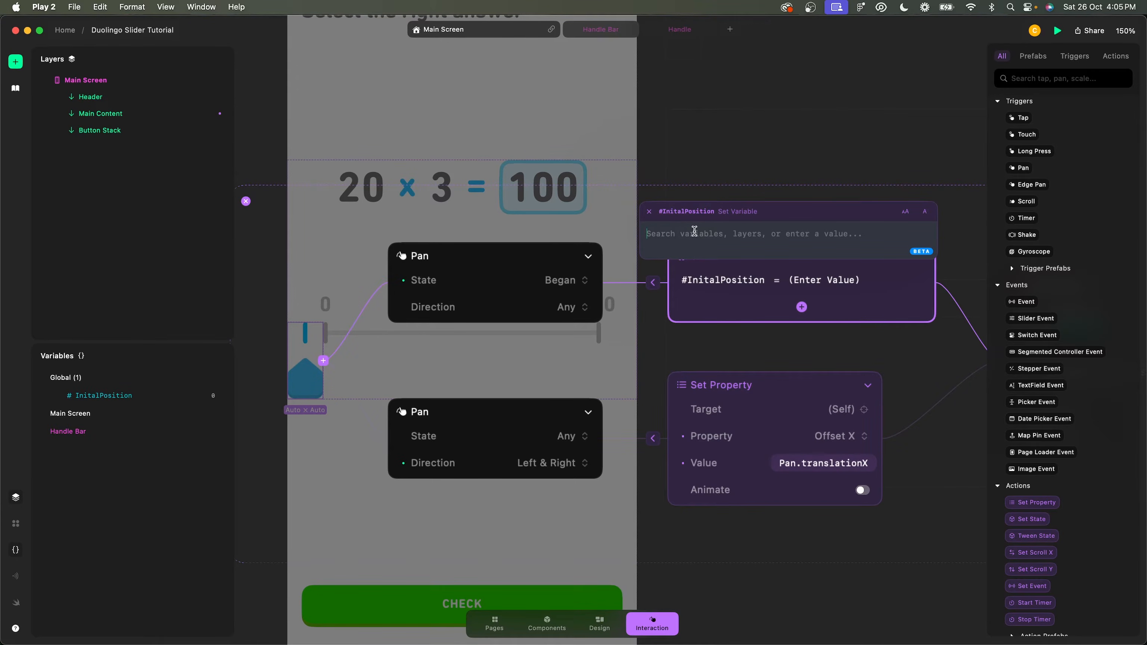
text(self)
key(Return)
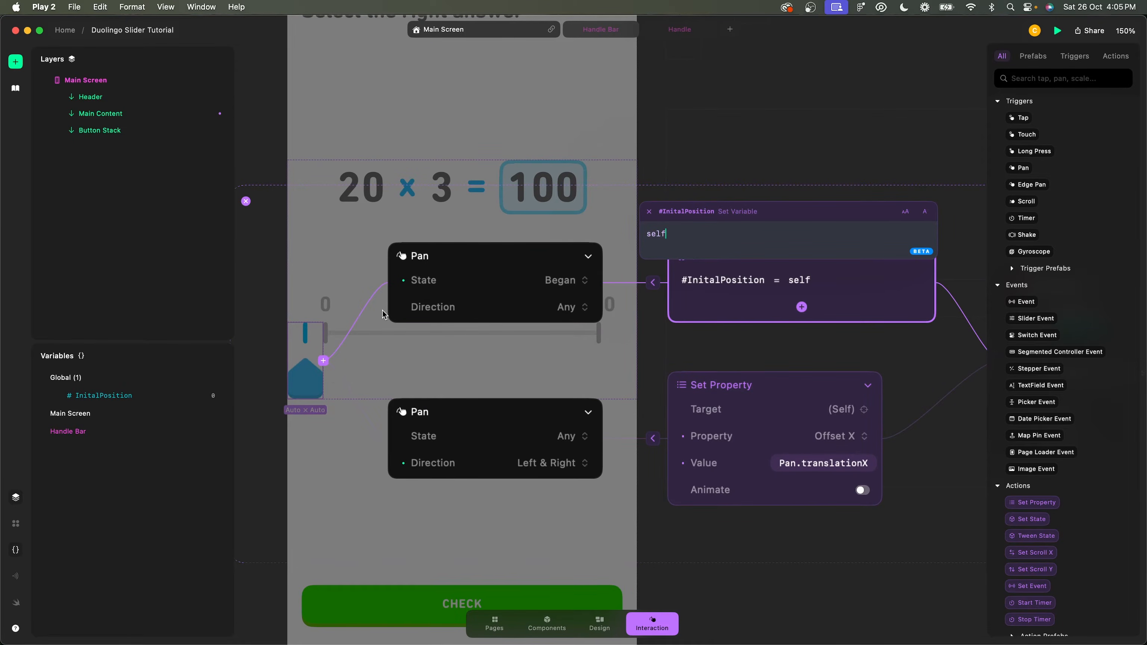
text(.)
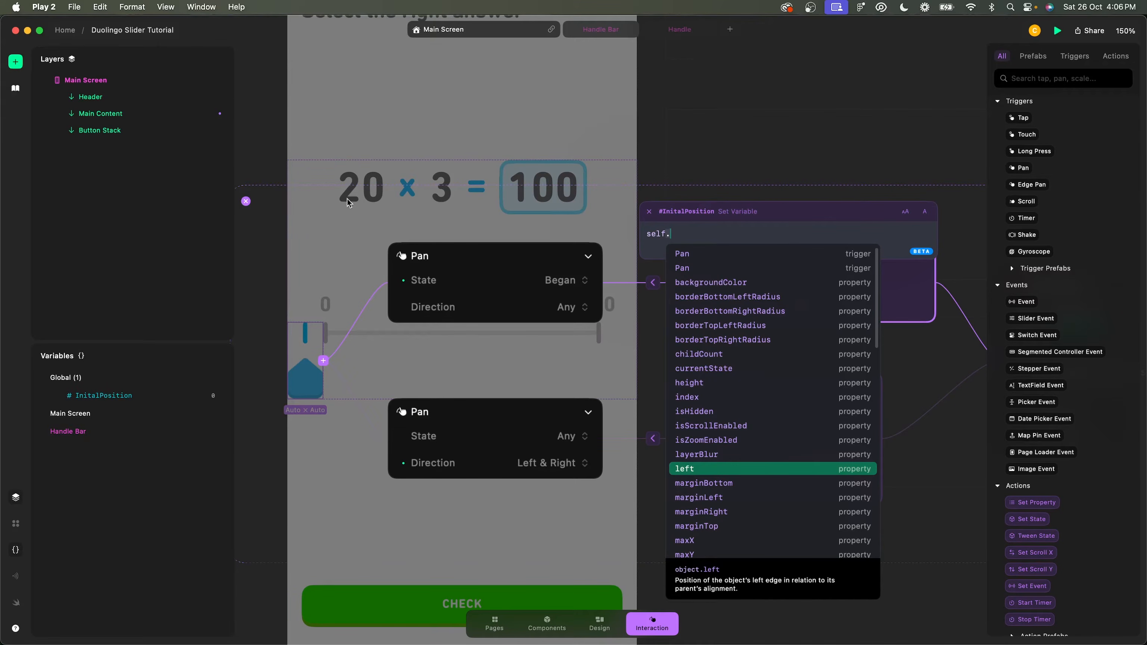
click(58, 113)
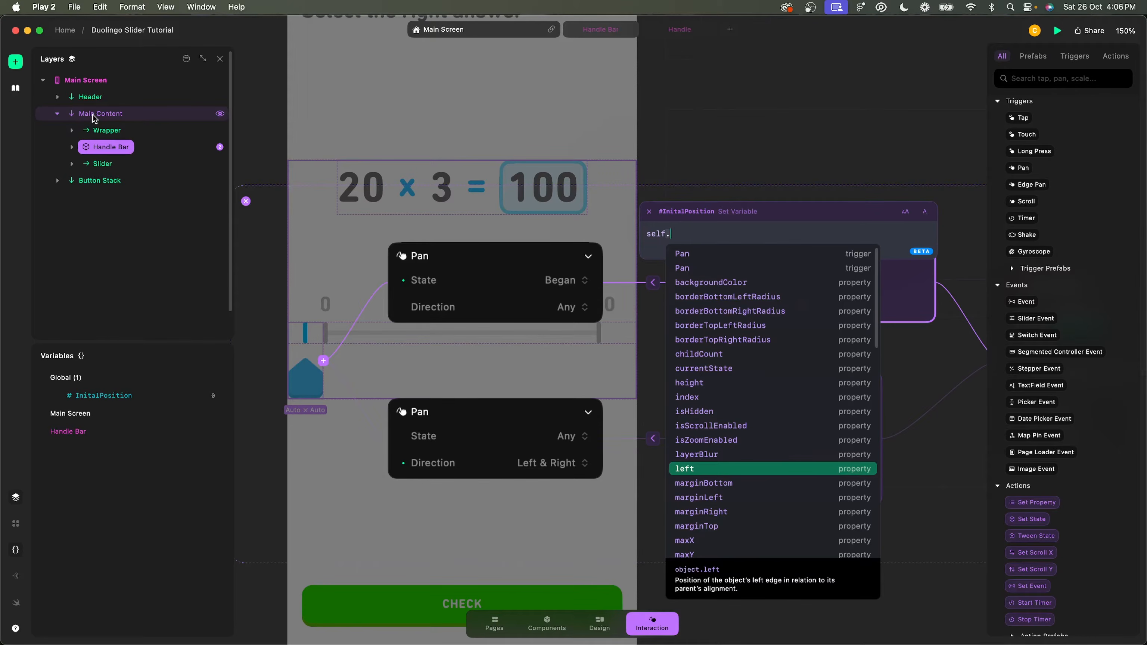
click(700, 470)
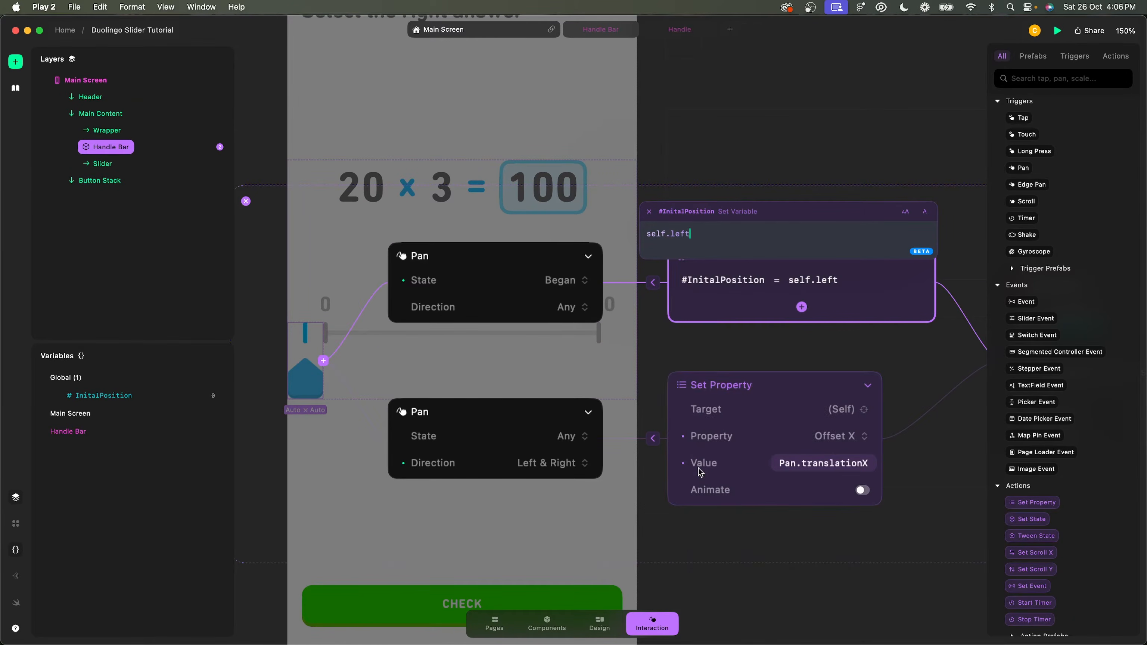
click(746, 181)
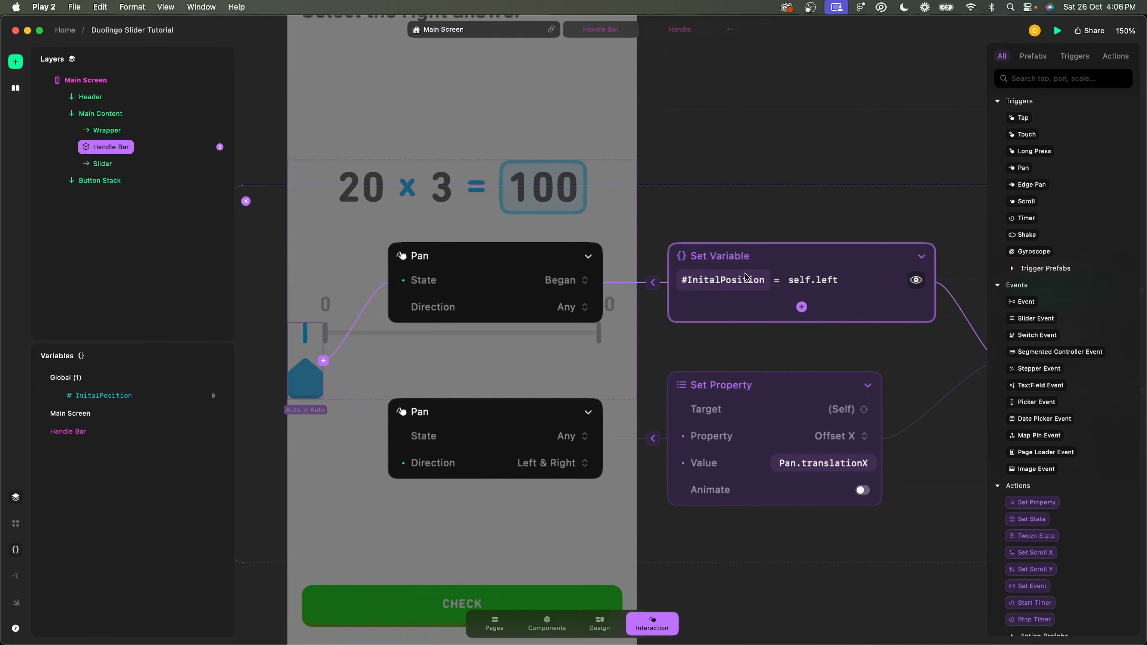
- Add a Set Variable action to the Left & Right Pan trigger
scroll(802, 493, down, 1)
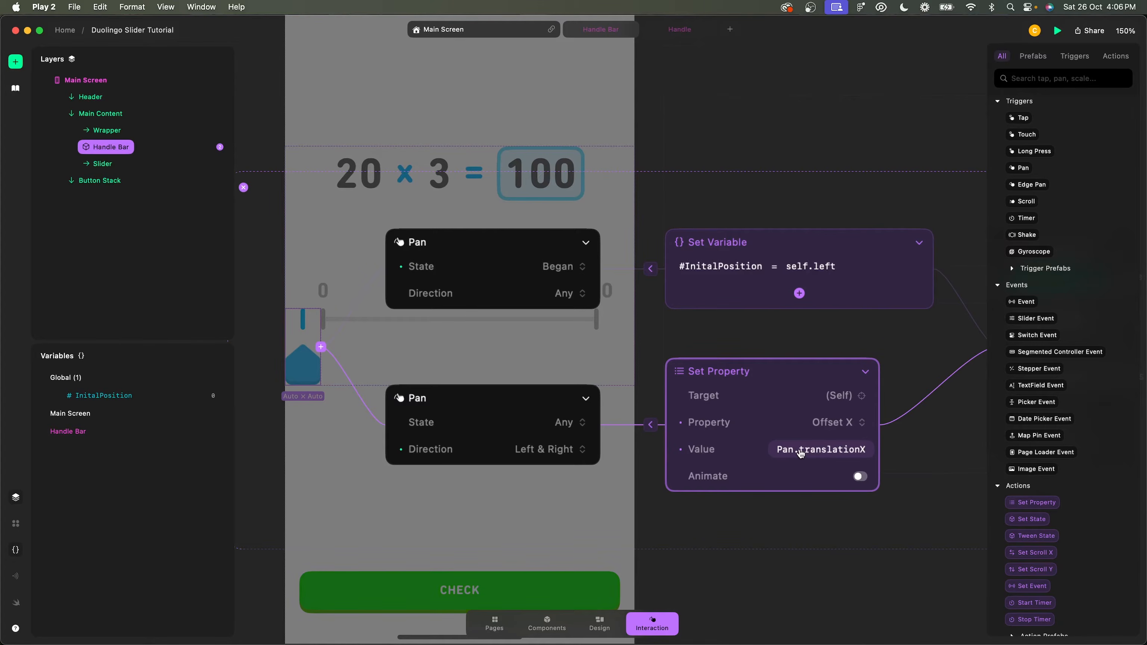
scroll(801, 454, down, 3)
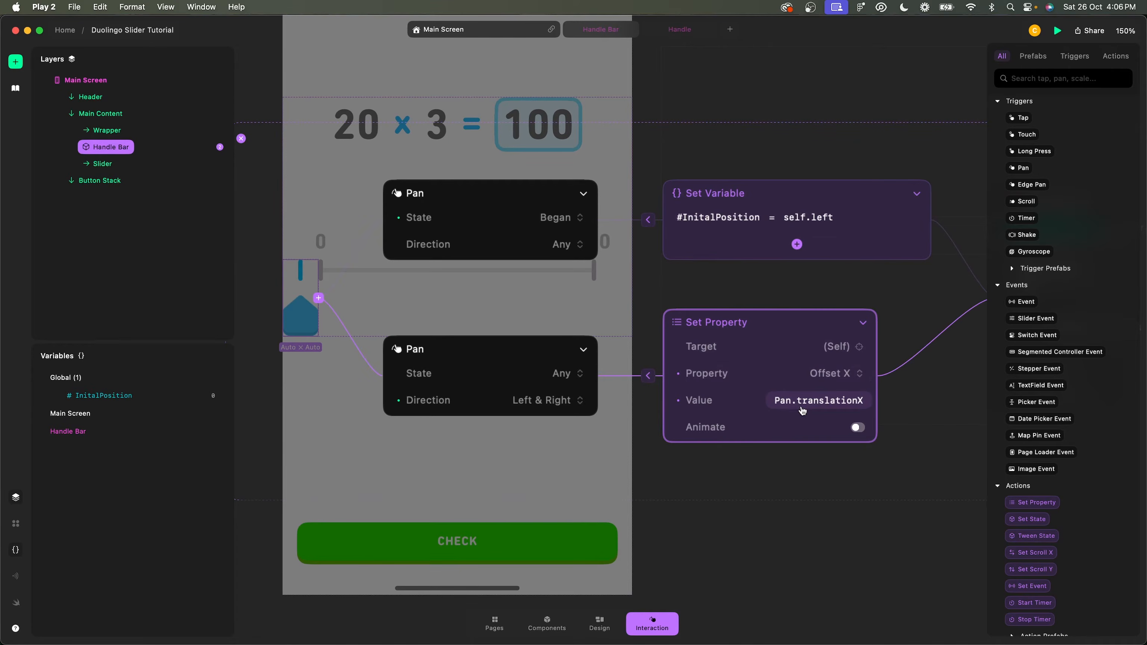
click(612, 376)
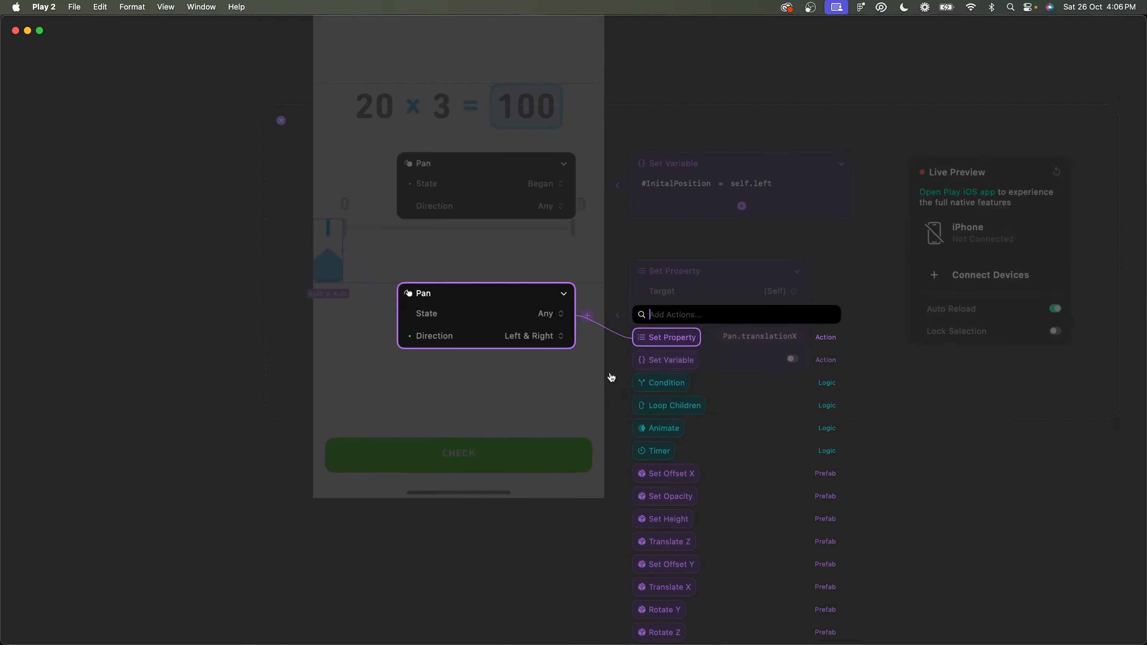
text(set)
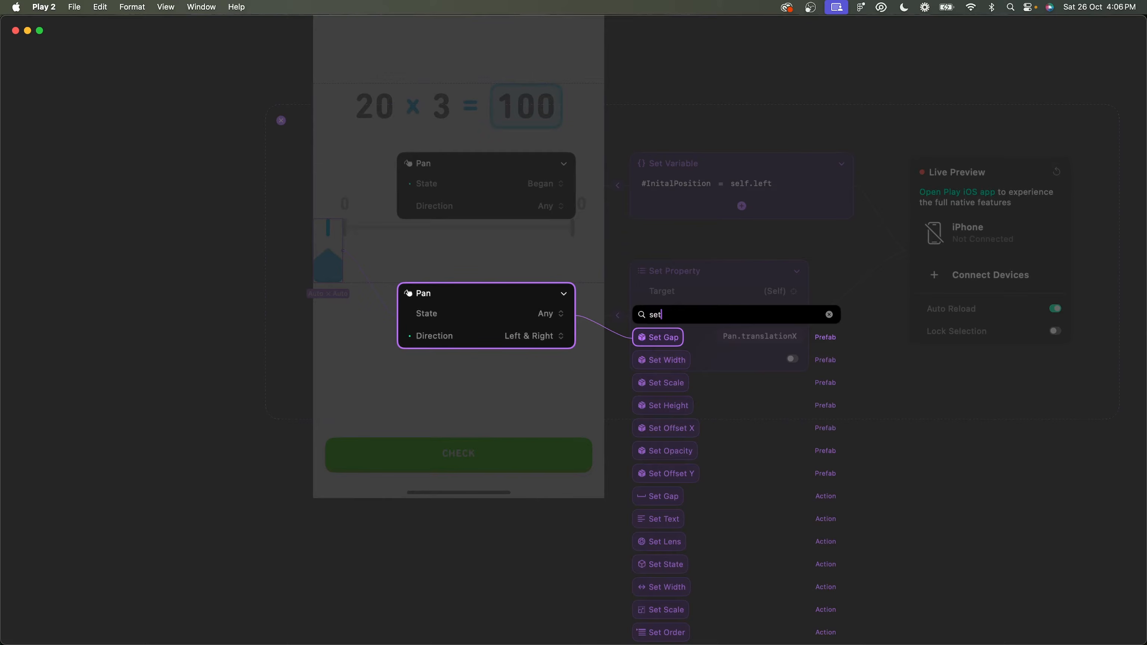
text( var)
key(Return)
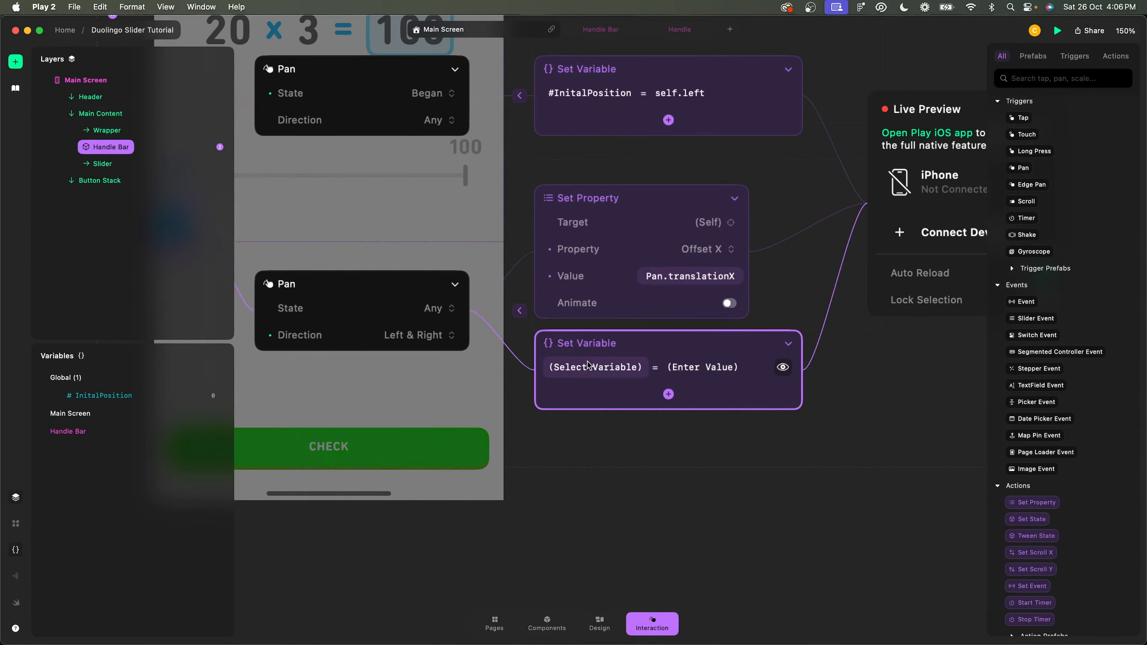
- Create a second global number variable named NewPosition
click(219, 378)
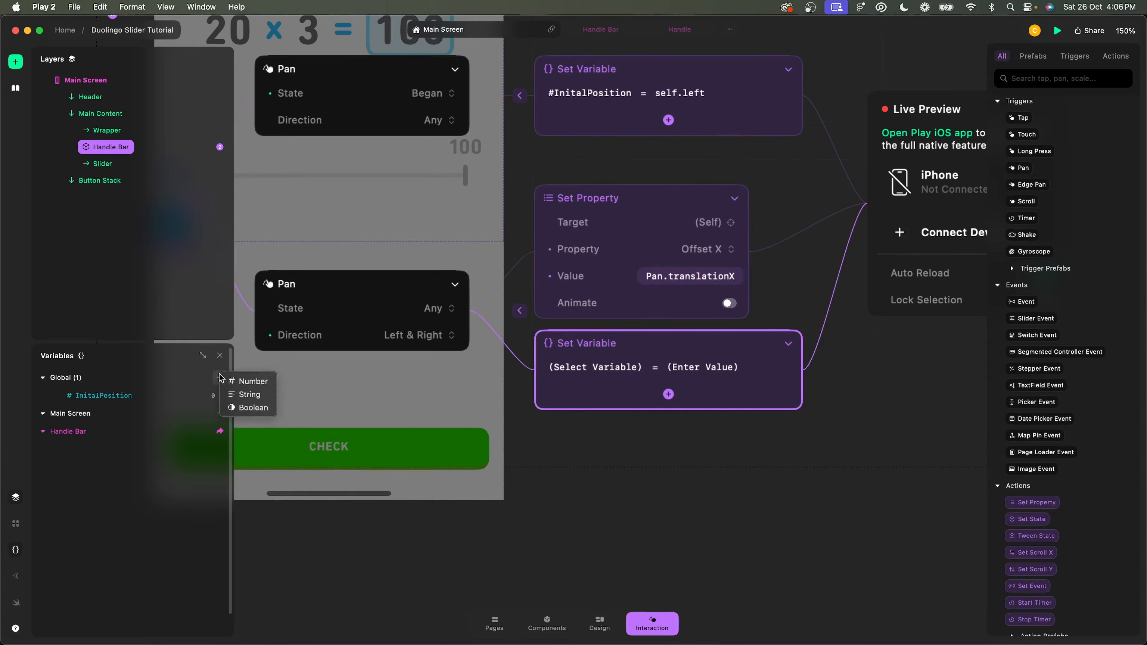
click(248, 381)
text(N)
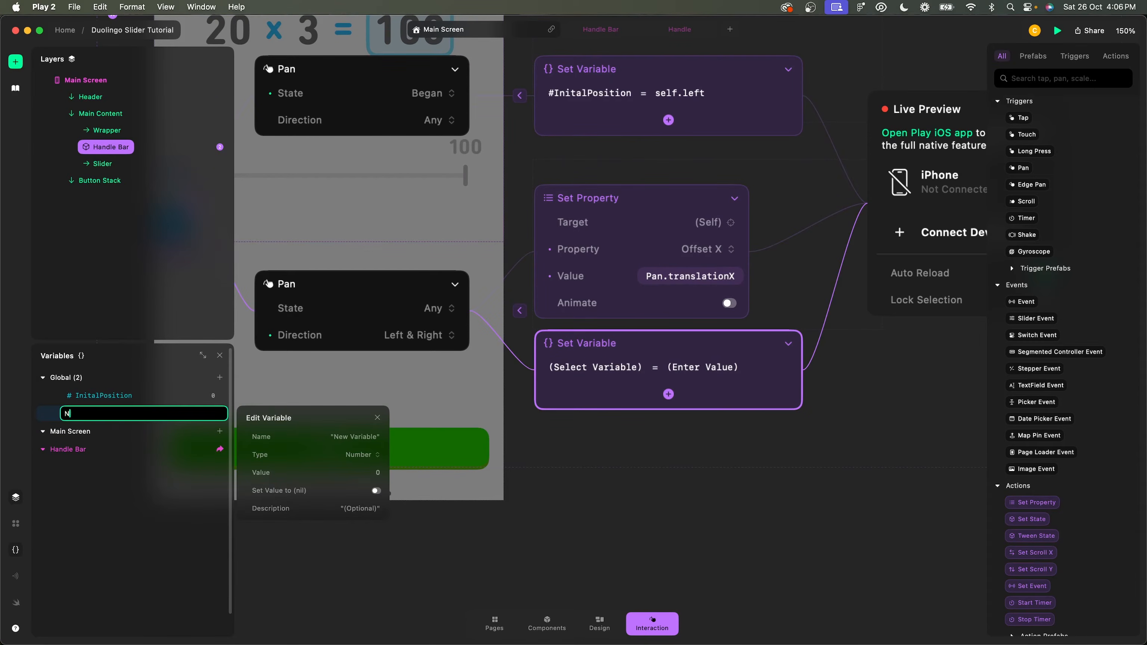
text(ewPosition)
key(BackSpace)
key(BackSpace)
key(BackSpace)
key(BackSpace)
key(BackSpace)
text(its)
key(BackSpace)
text(ion)
key(Return)
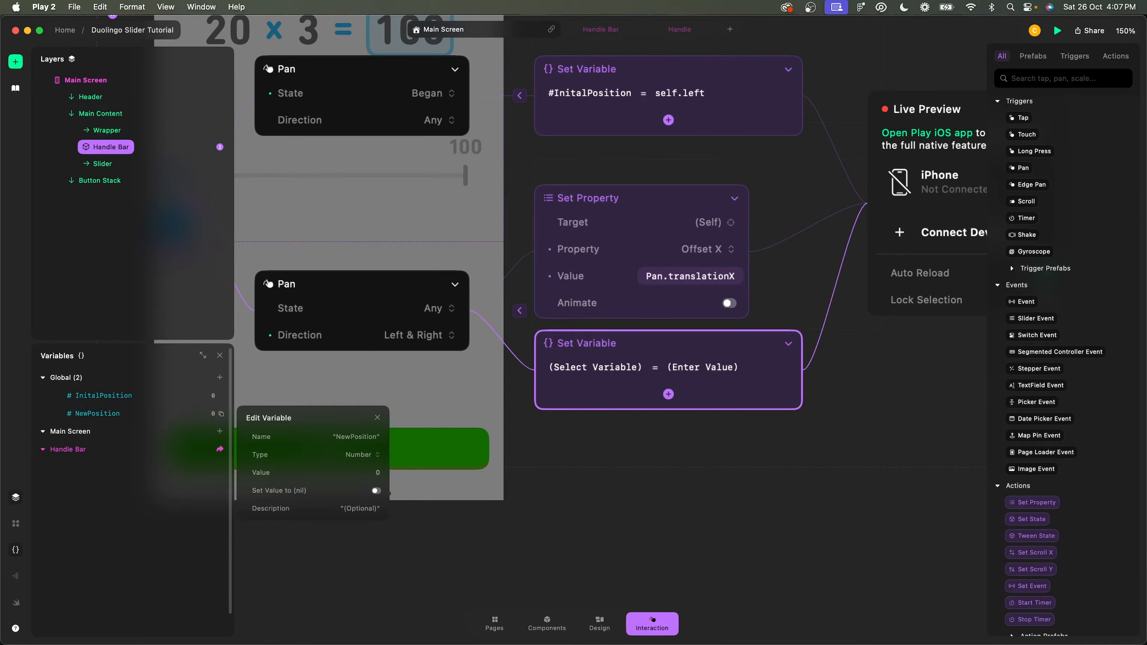
- Choose NewPosition as the variable in the Left & Right trigger's Set Variable action and close the variable's edit settings
click(595, 367)
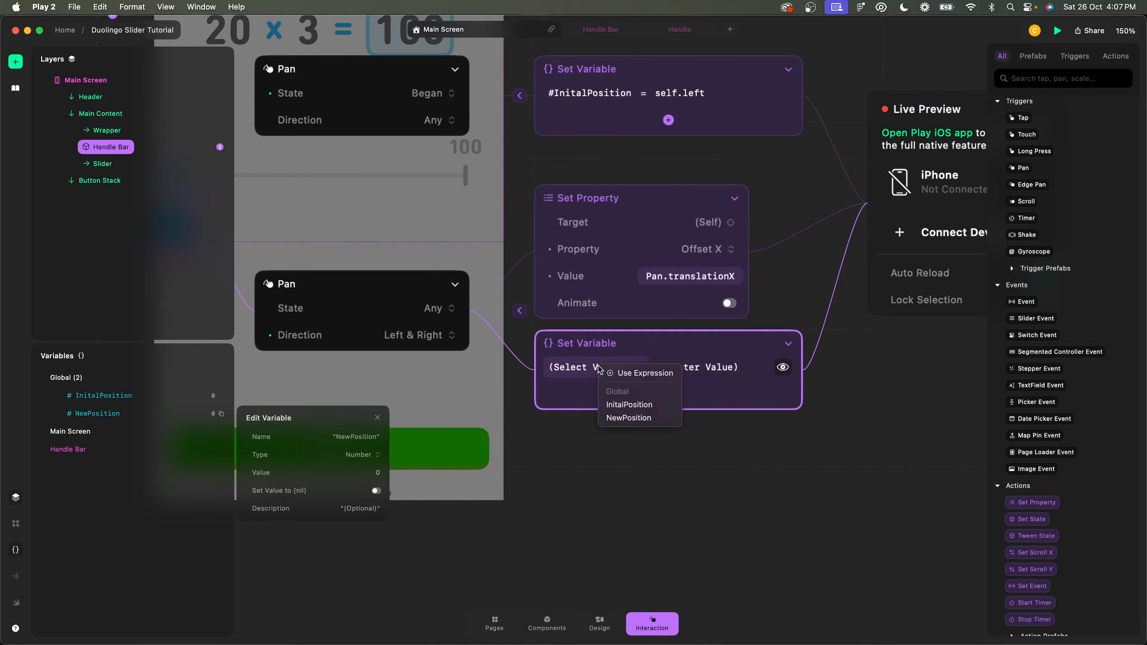
click(626, 418)
click(377, 418)
- Set the value of NewPosition in the Left & Right trigger's Set Variable action to #InitalPosition + Pan.translationX
click(640, 368)
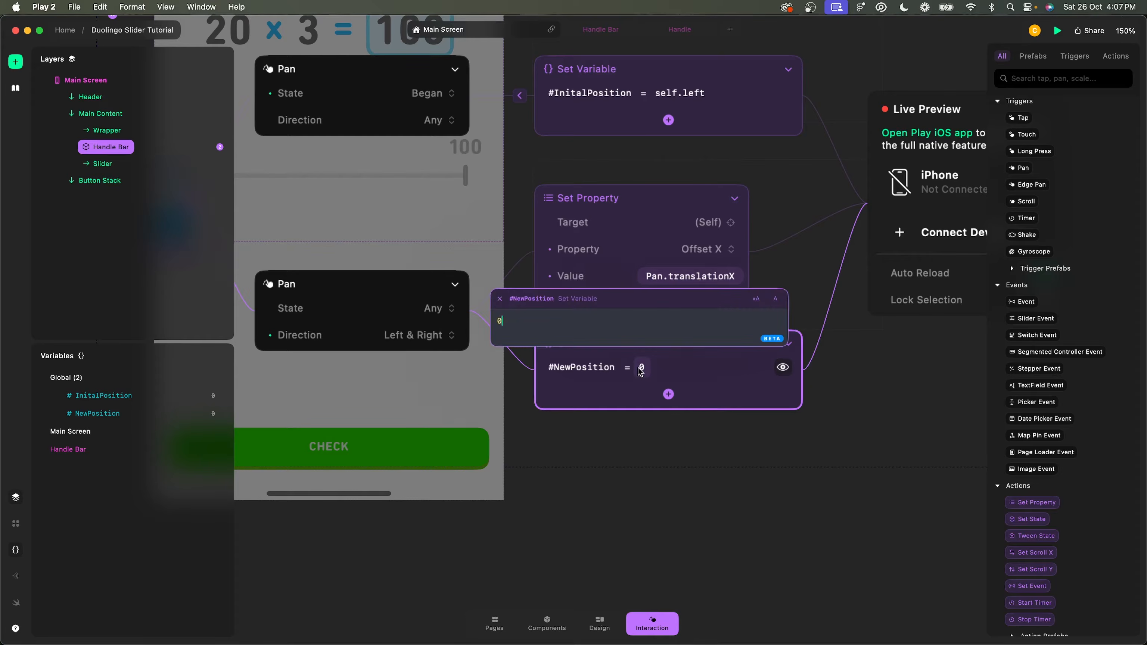
key(BackSpace)
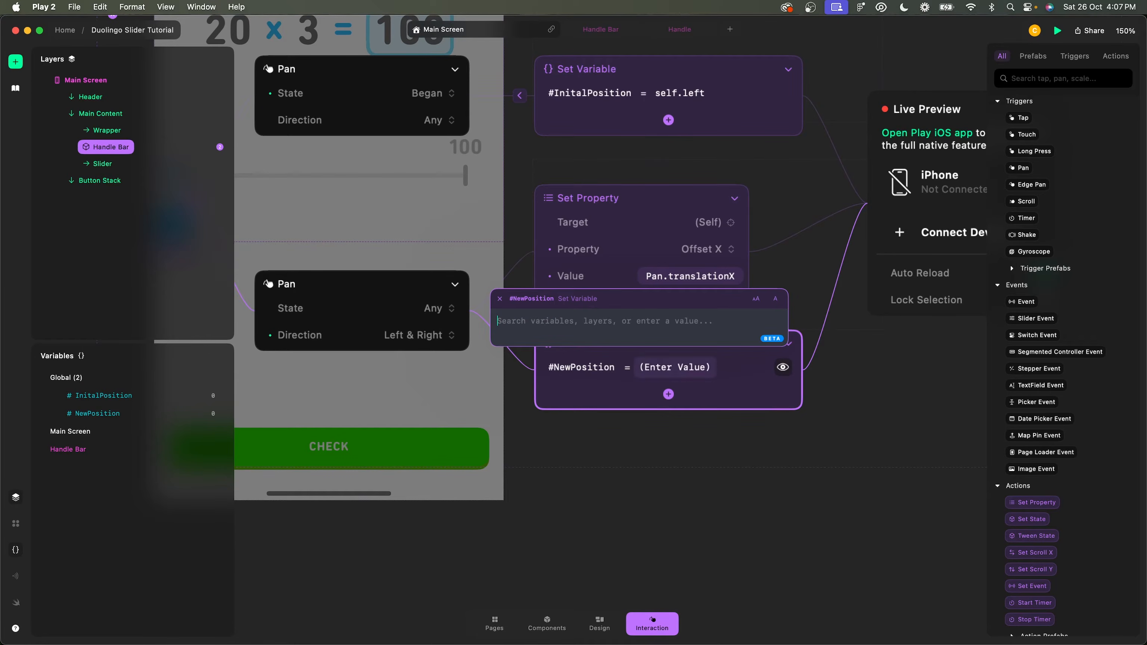
text(#)
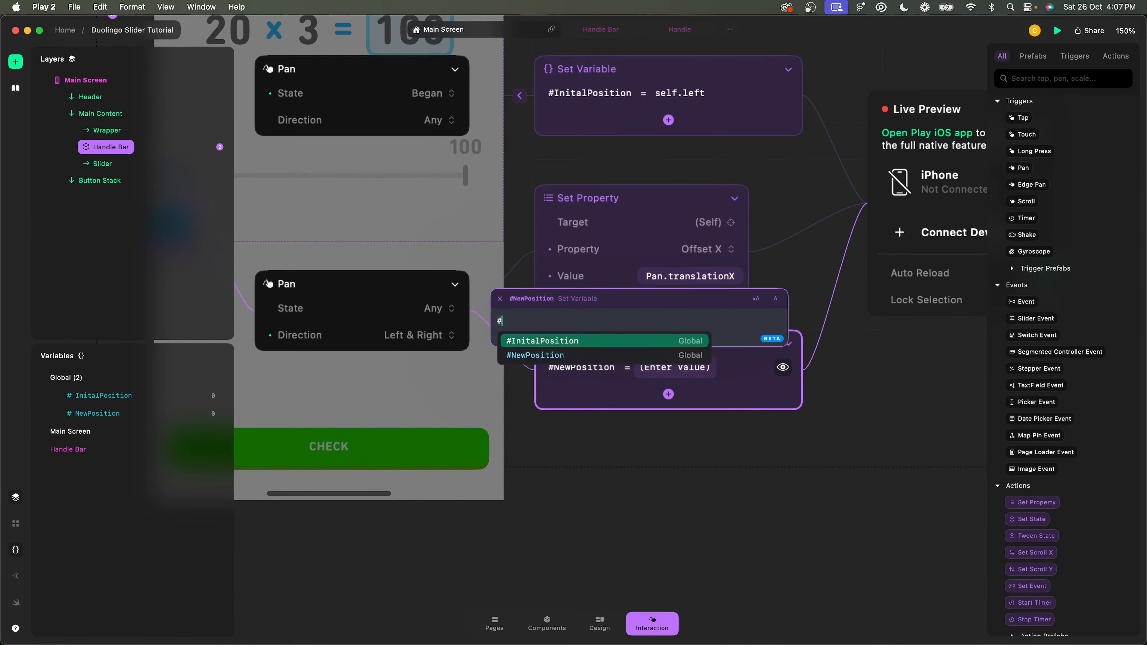
key(Return)
text(+)
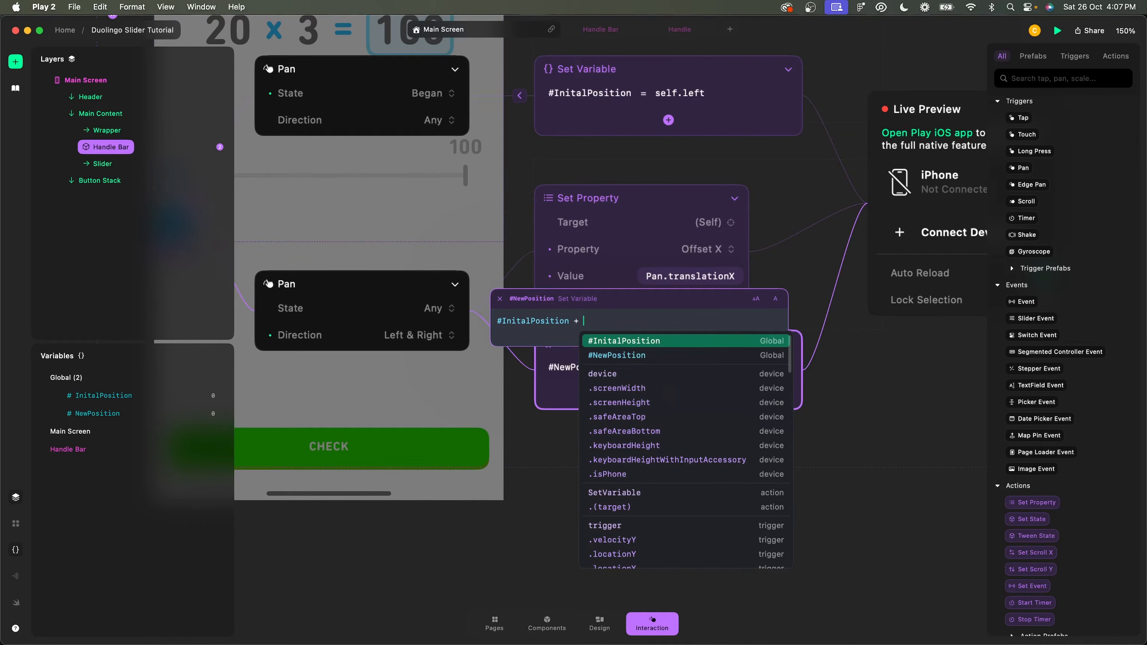
text(pan.tr)
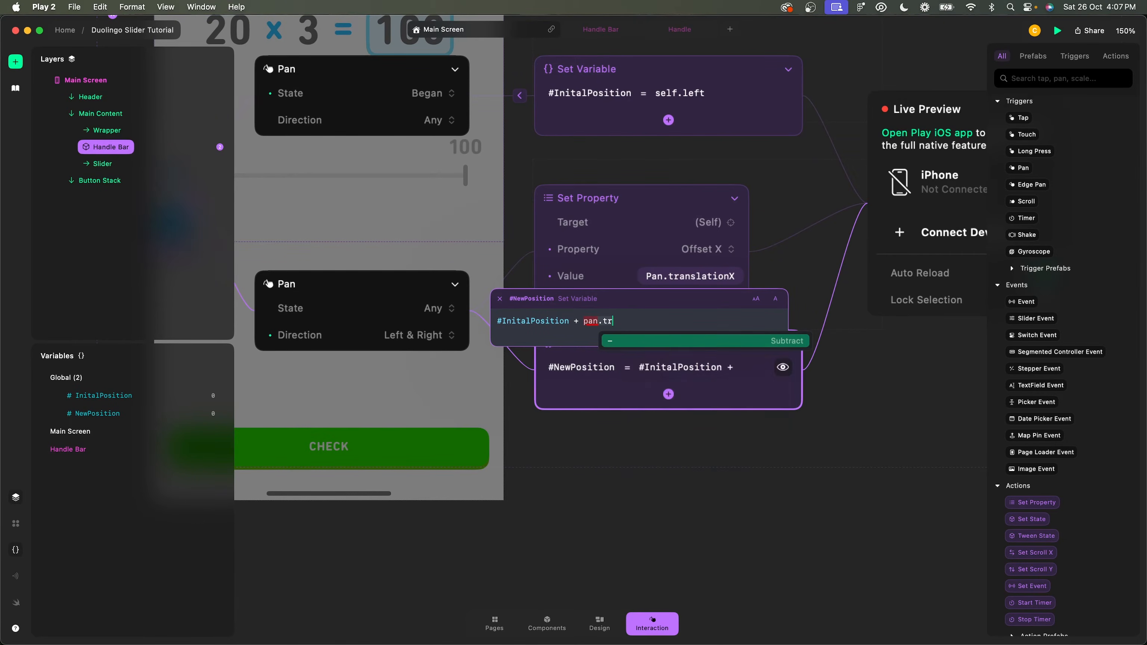
key(BackSpace)
key(BackSpace)
key(BackSpace)
key(BackSpace)
key(BackSpace)
key(BackSpace)
text(tr)
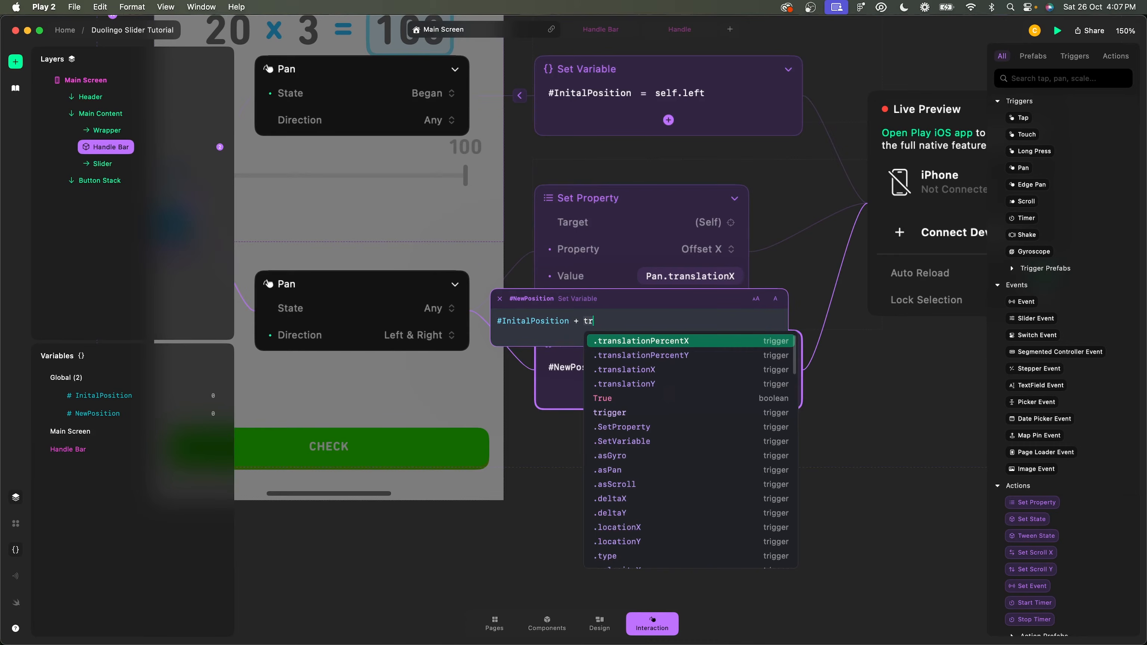
text(ig)
key(Return)
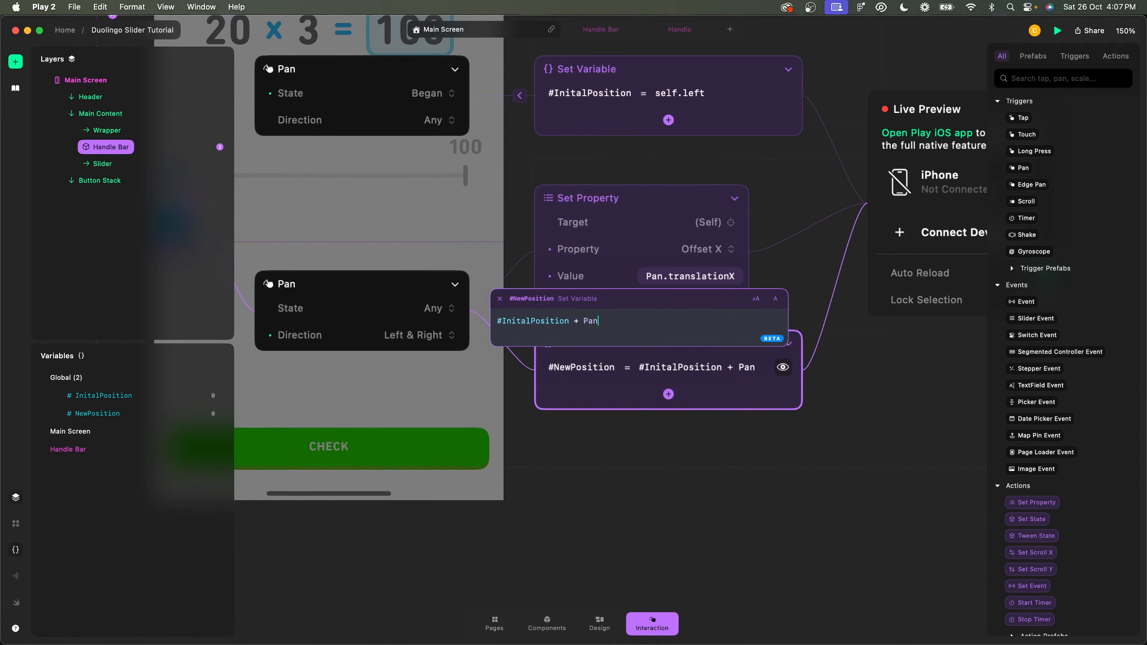
text(.tra)
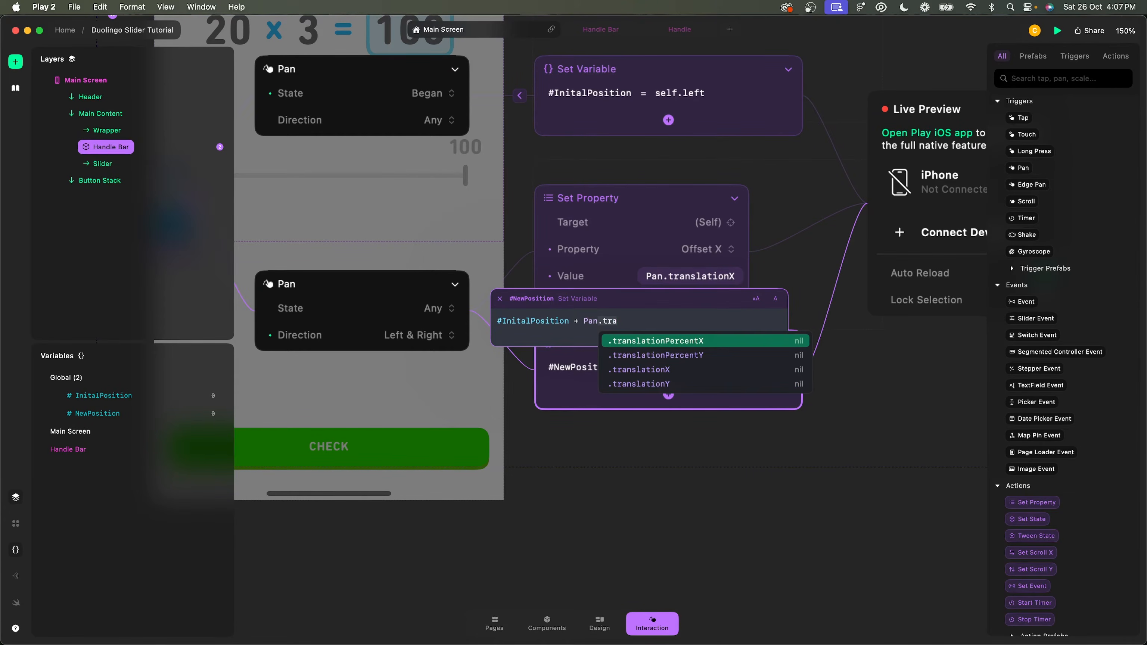
key(Down)
key(Down)
key(Return)
key(Return)
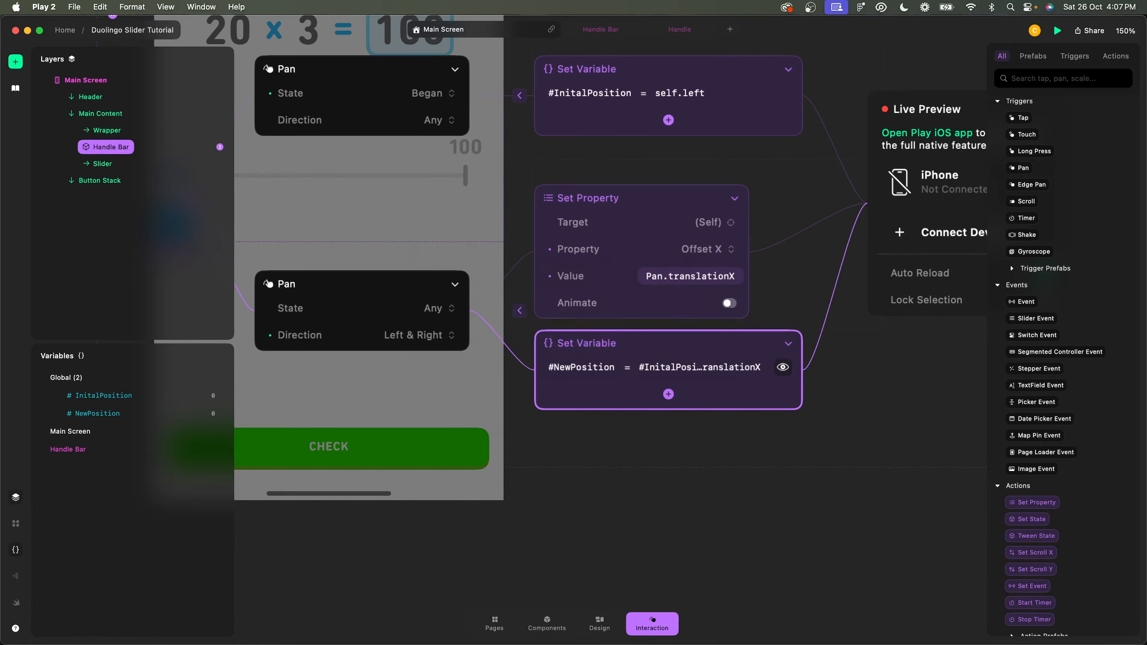
- Add a Print action to the Left & Right Pan trigger
scroll(757, 249, up, 2)
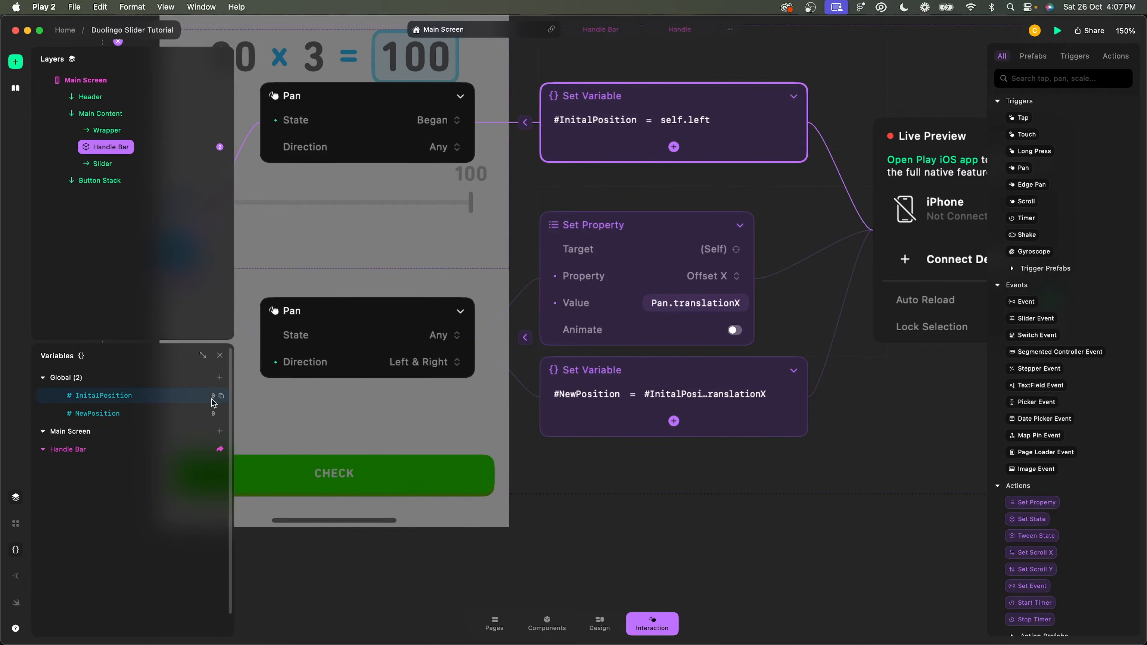
scroll(483, 437, left, 5)
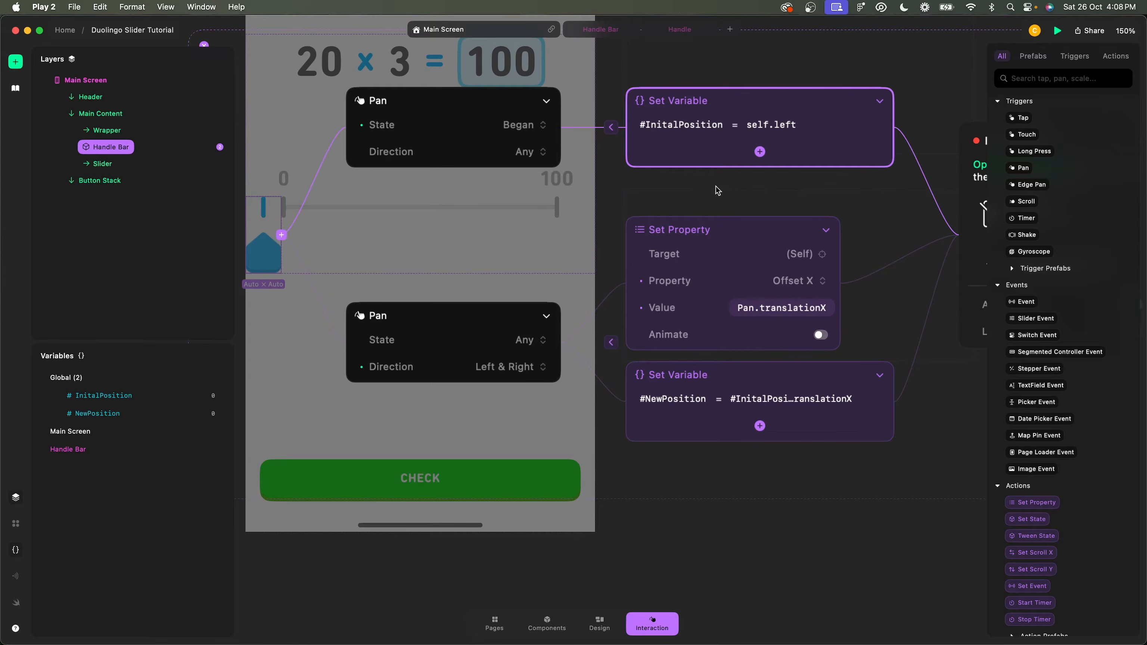
click(576, 339)
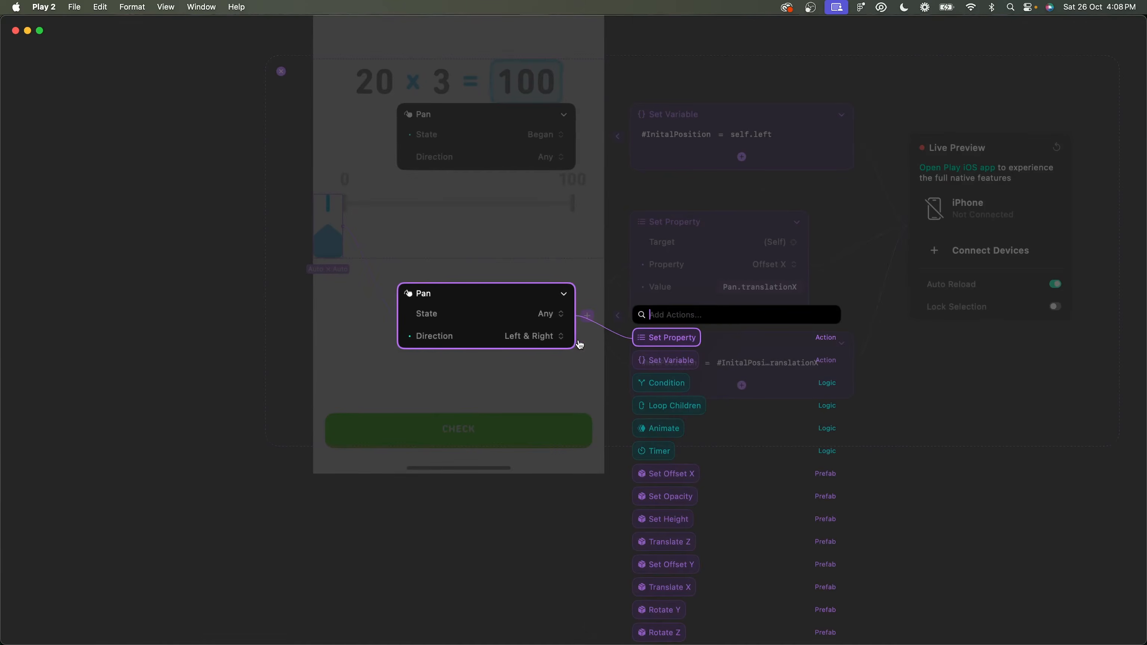
text(print)
key(Return)
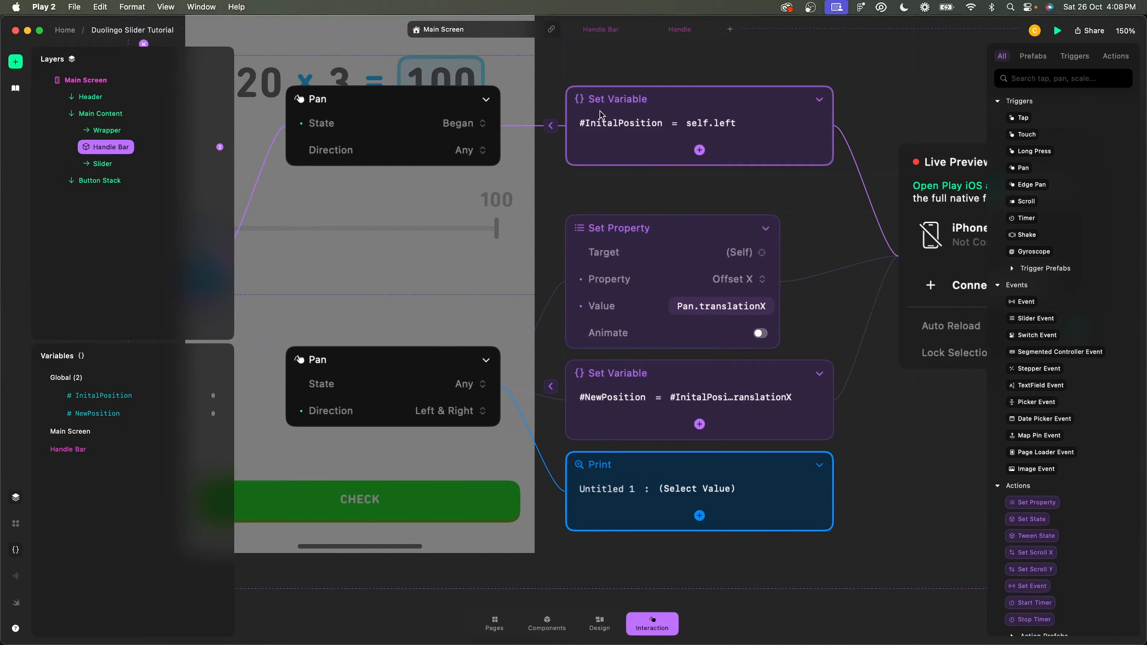
- Label the Print action's first entry Start Position and set its value to #InitalPosition
click(603, 490)
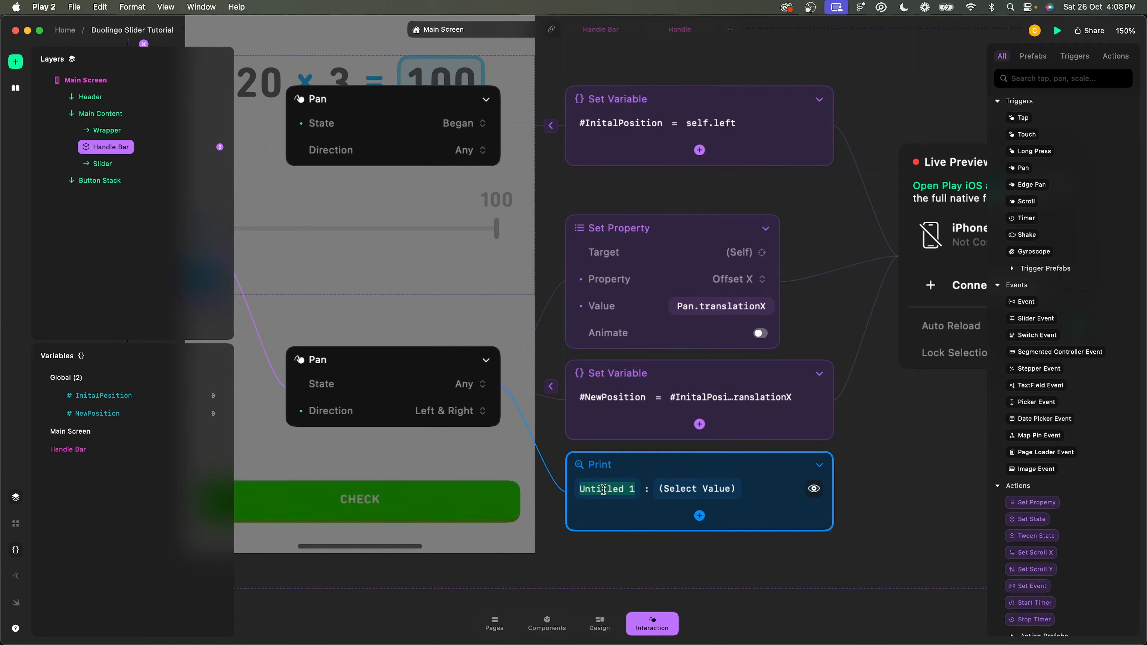
text(Start)
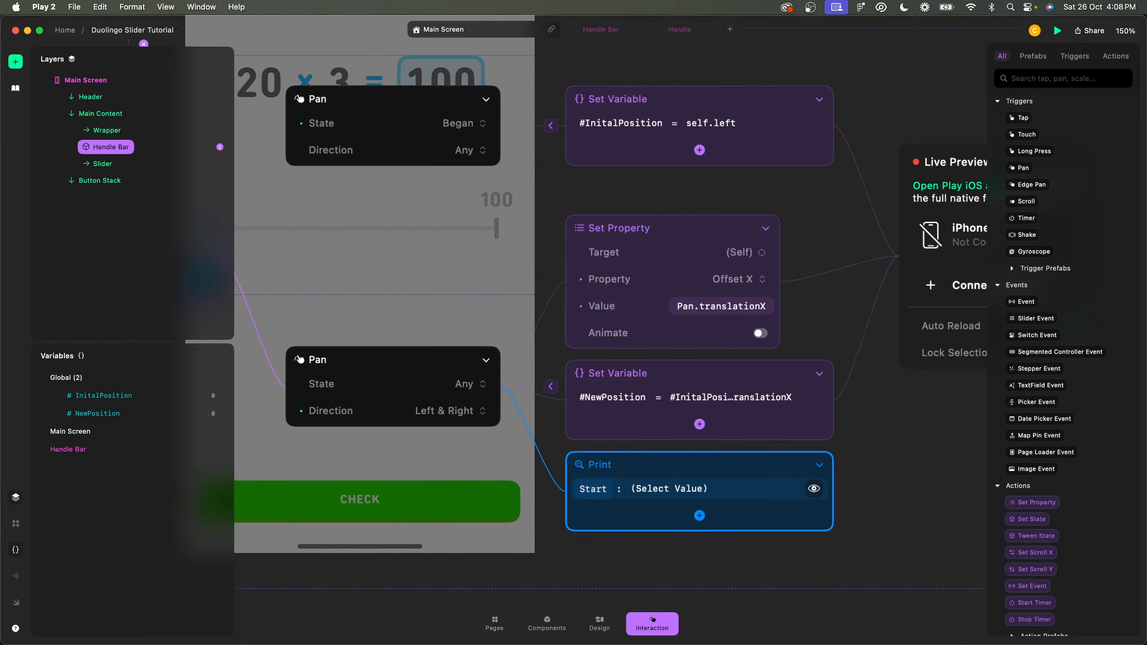
text( Position)
key(Return)
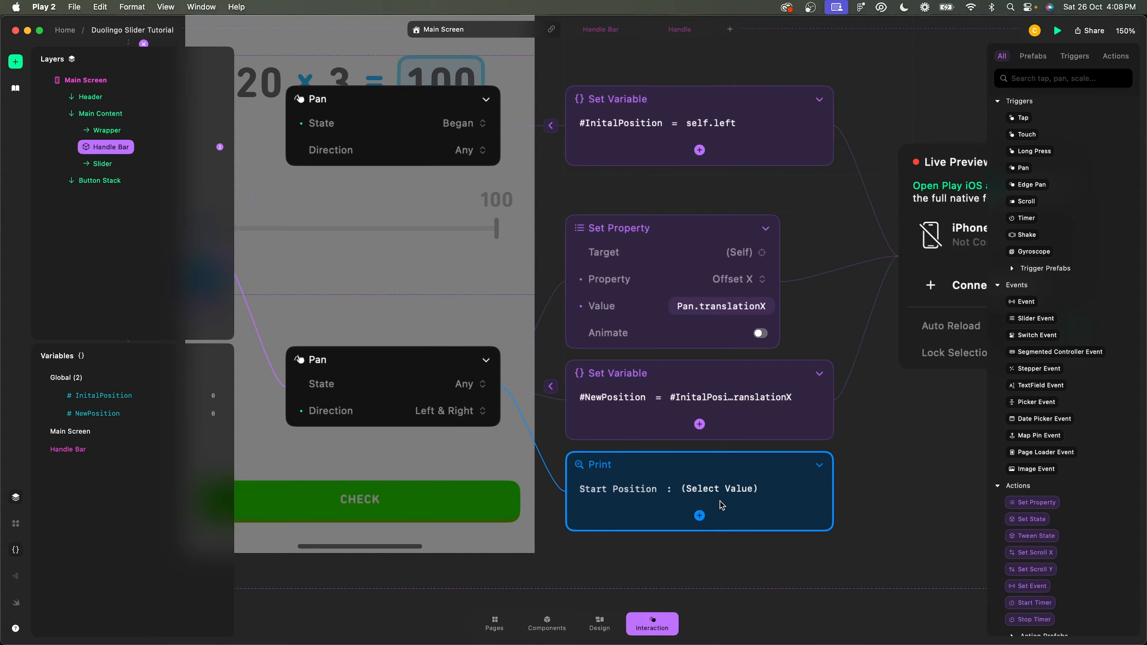
click(720, 490)
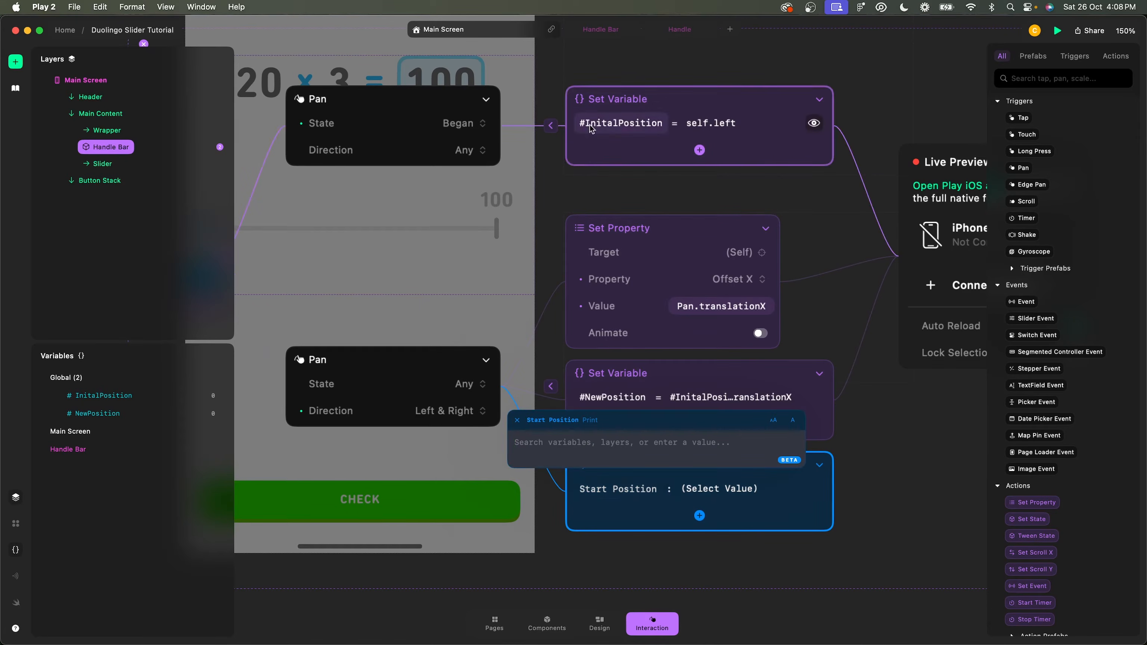
text(#InitalPosition)
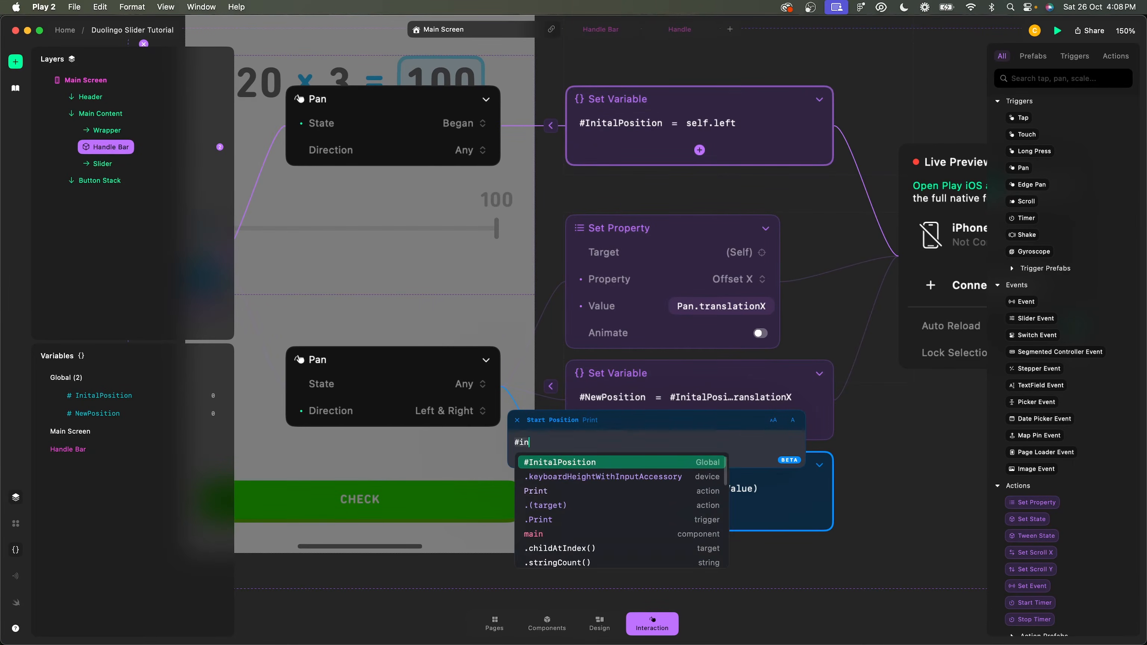
key(Return)
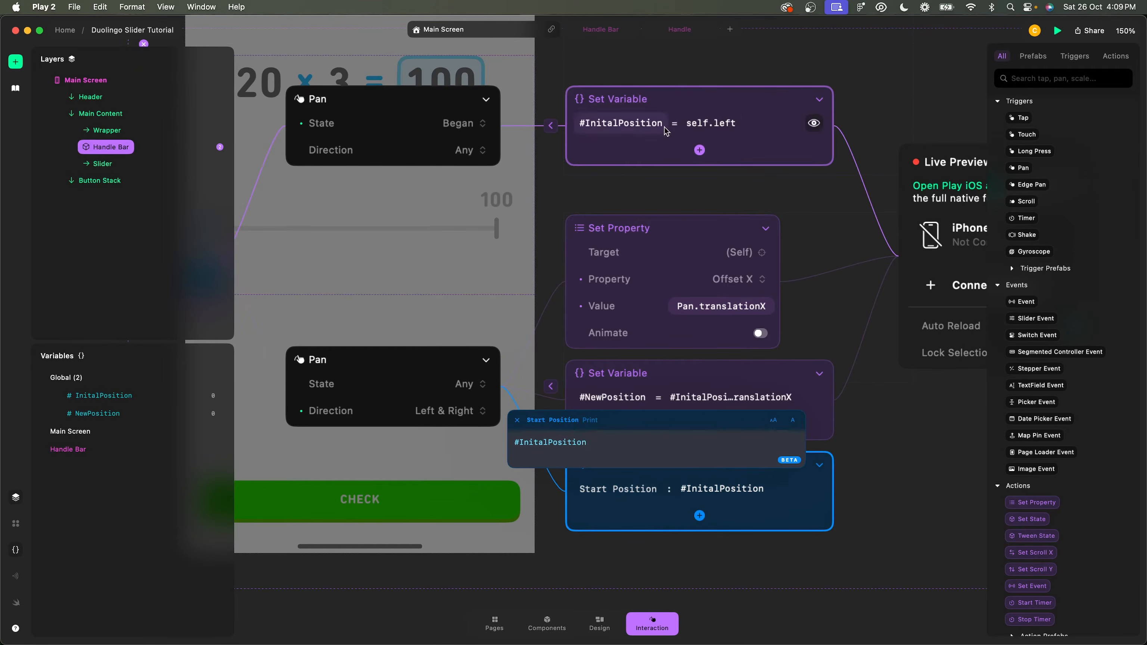
click(617, 486)
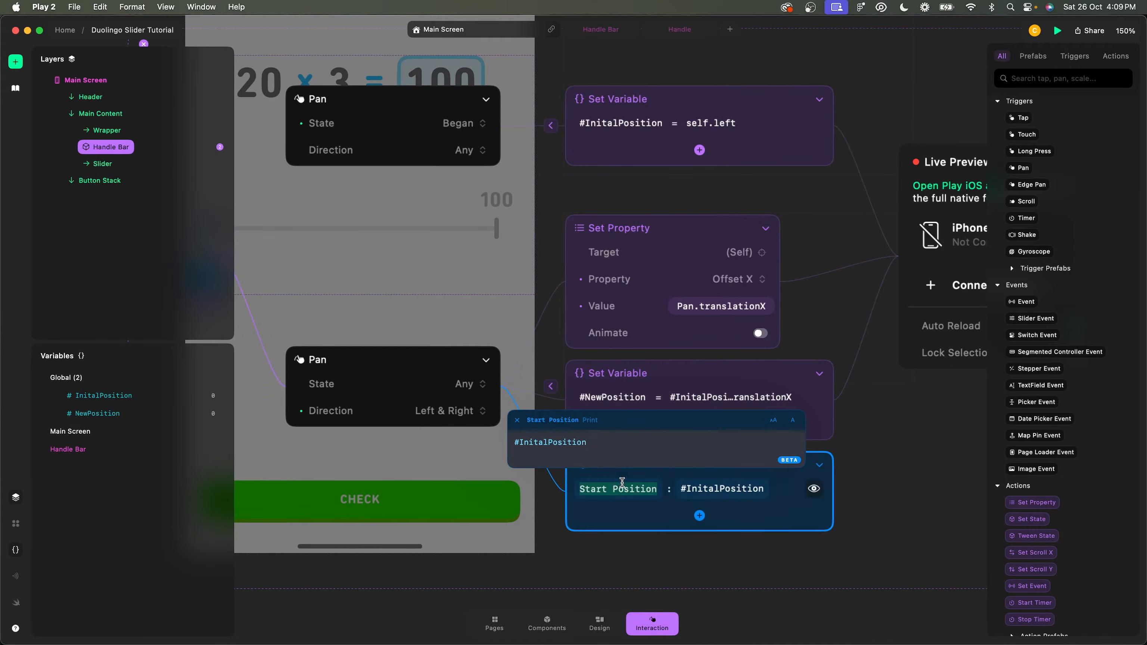
click(518, 421)
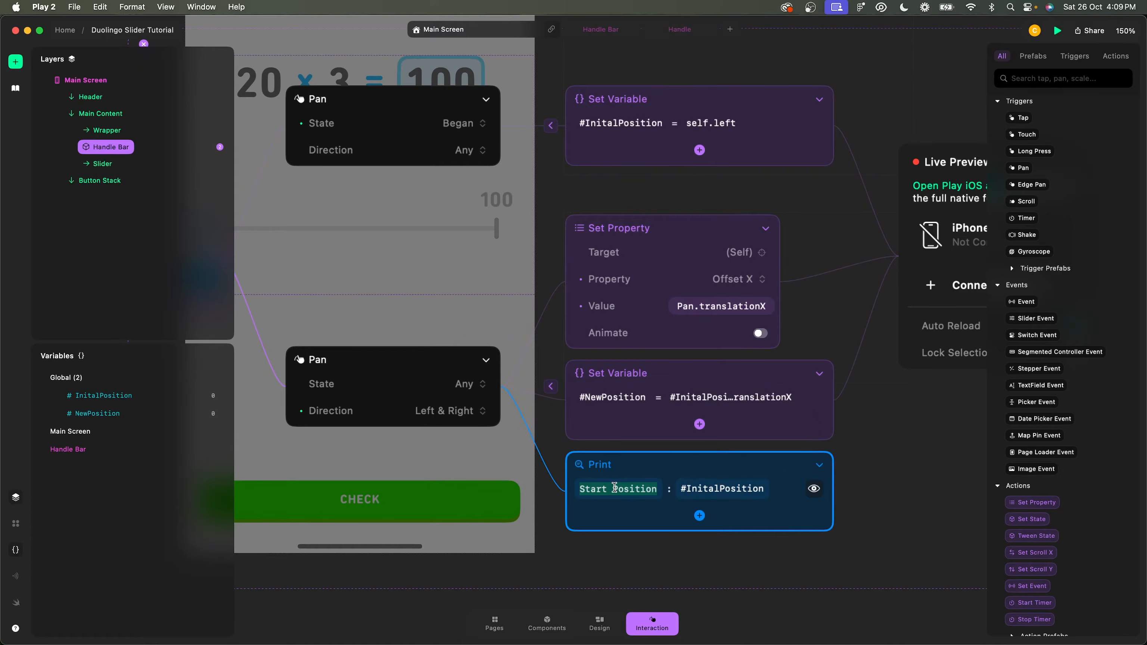
click(614, 489)
mouse_move(587, 488)
mouse_down()
mouse_move(666, 489)
mouse_move(596, 486)
mouse_move(599, 496)
mouse_up()
click(629, 489)
- Add a second entry to the Print action, labelled Movement, with the value Pan.translationX
click(699, 516)
double_click(616, 515)
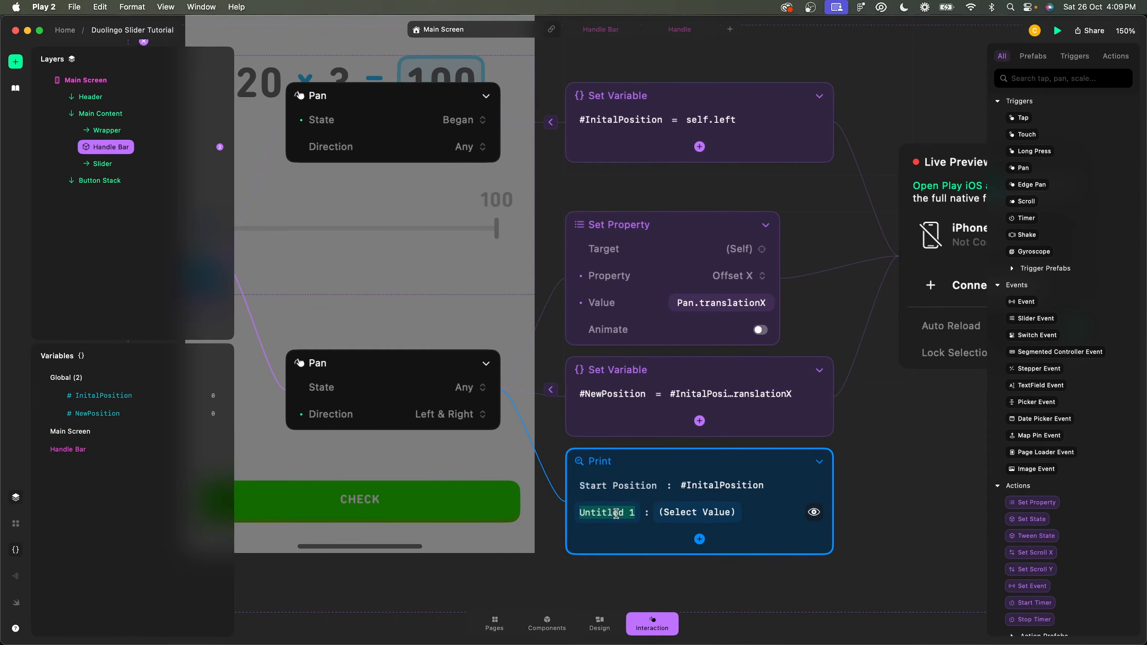
text(Moveme)
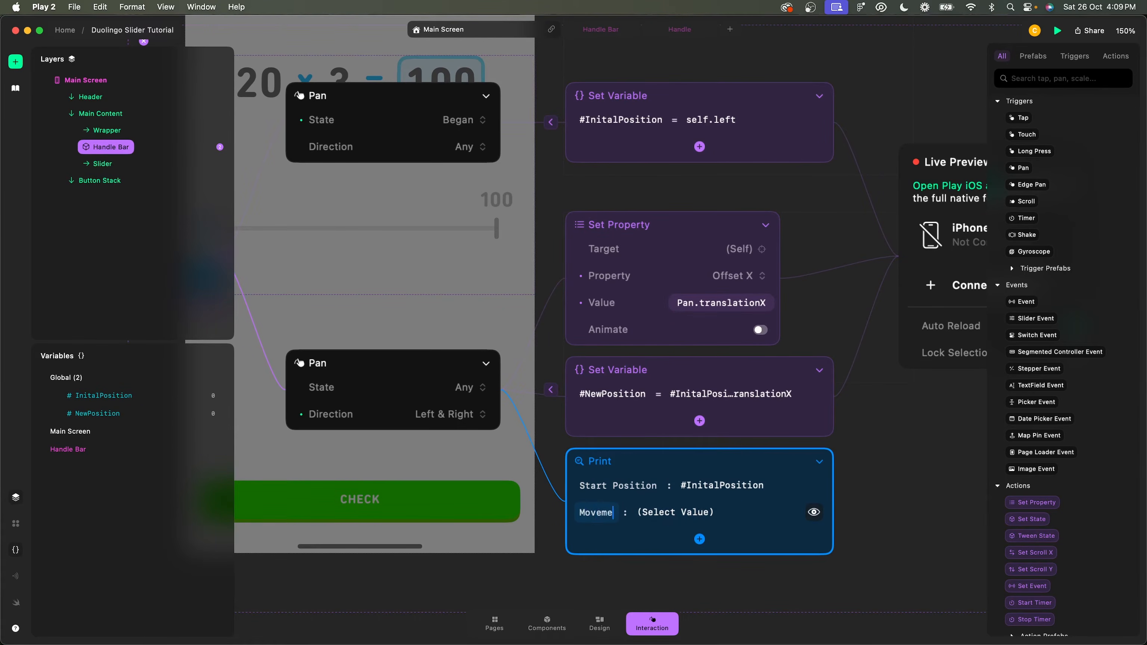
text(nt)
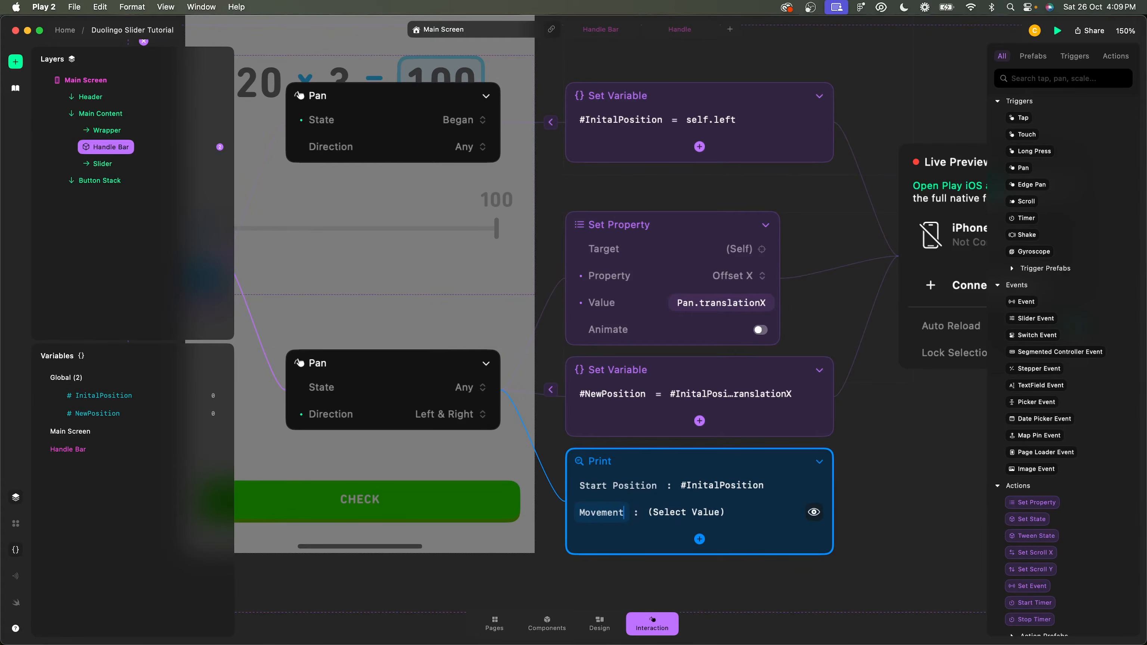
click(705, 512)
text(tri)
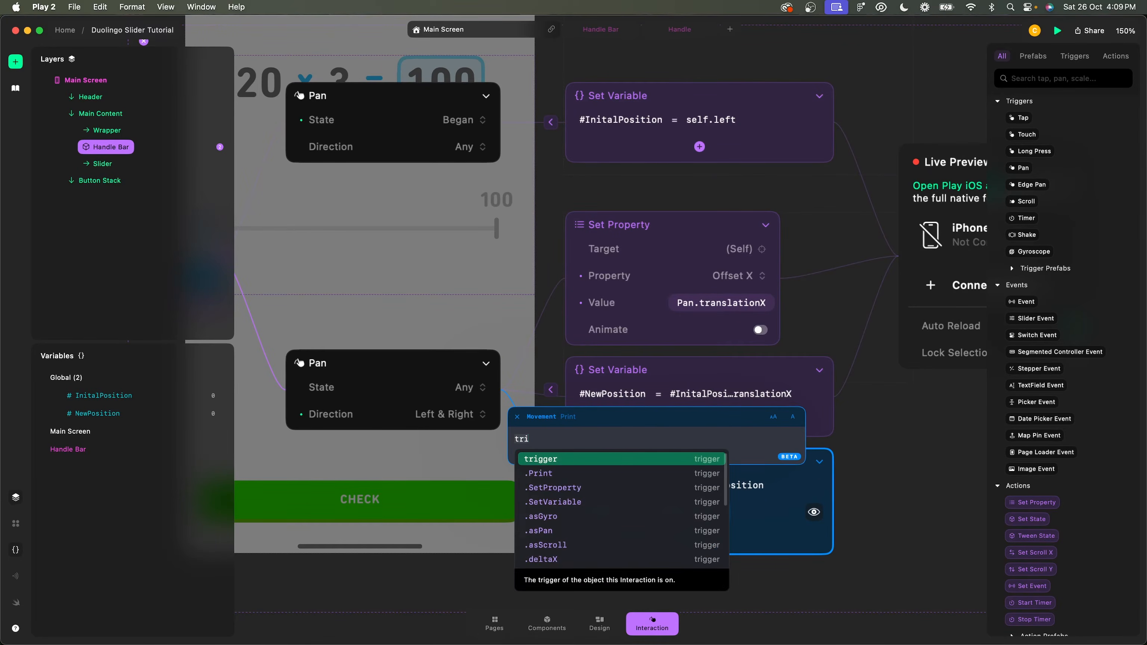
key(Return)
text(.)
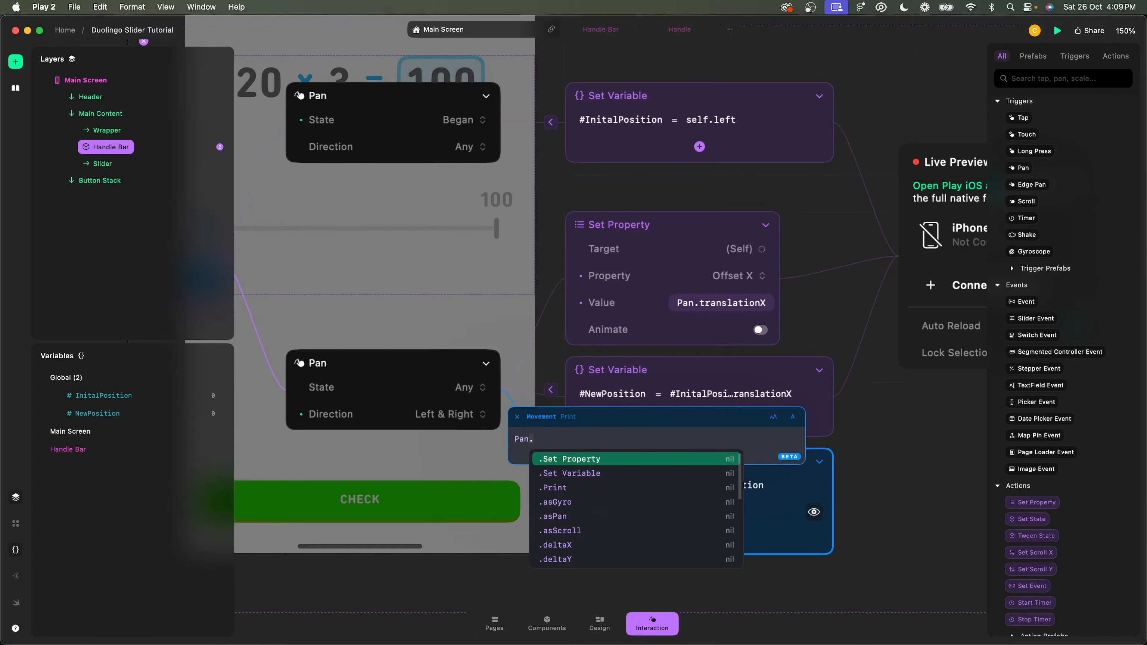
text(tra)
key(Down)
key(Down)
key(Return)
key(Return)
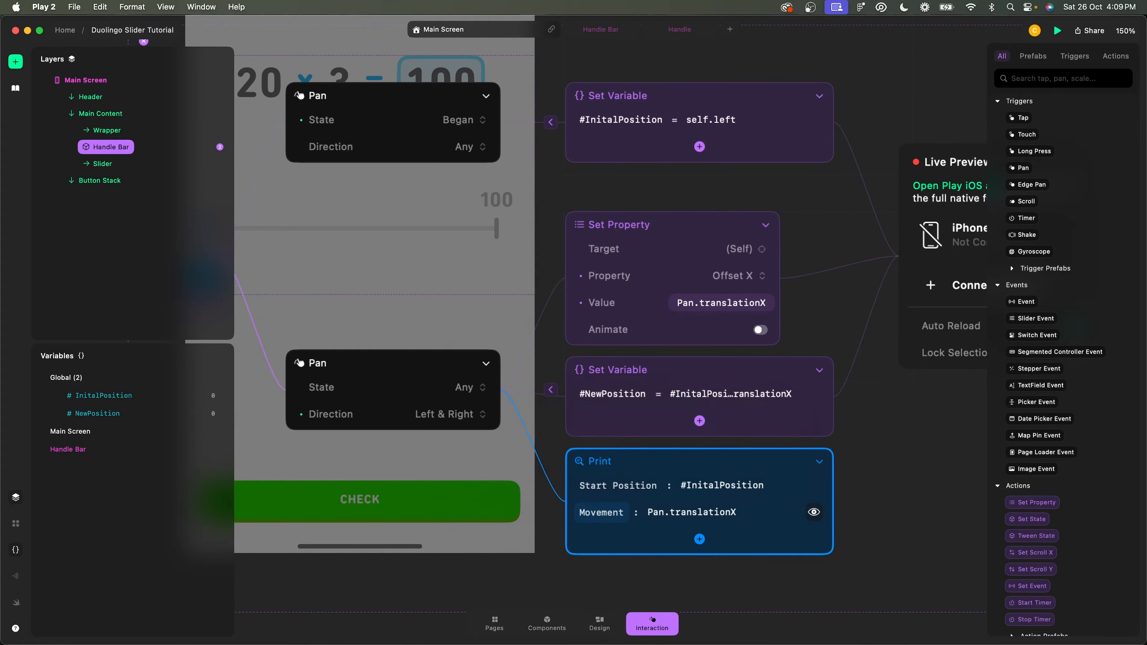
- Add a third entry to the Print action, labelled End Position, with the value #NewPosition
click(700, 539)
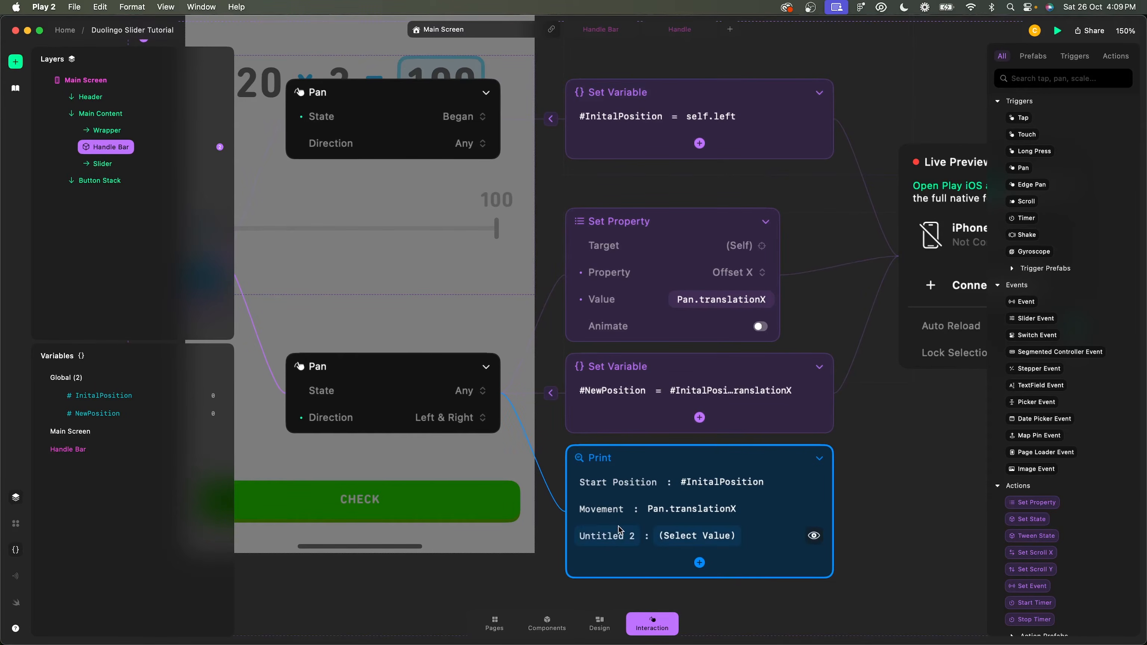
key(BackSpace)
text(E)
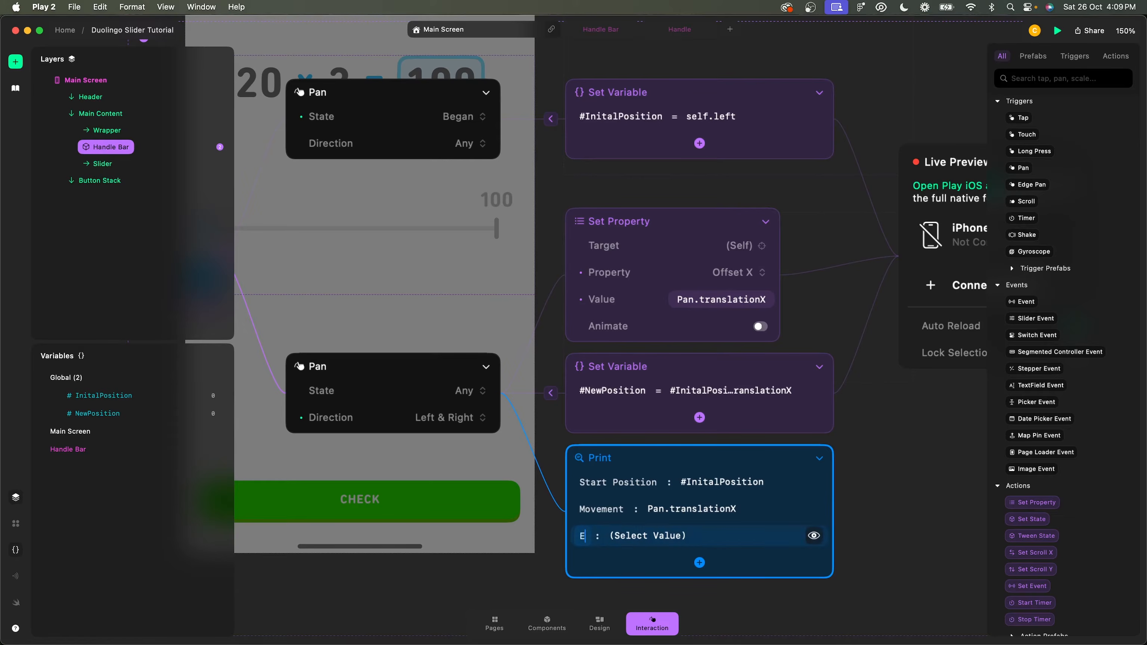
text(nd Position)
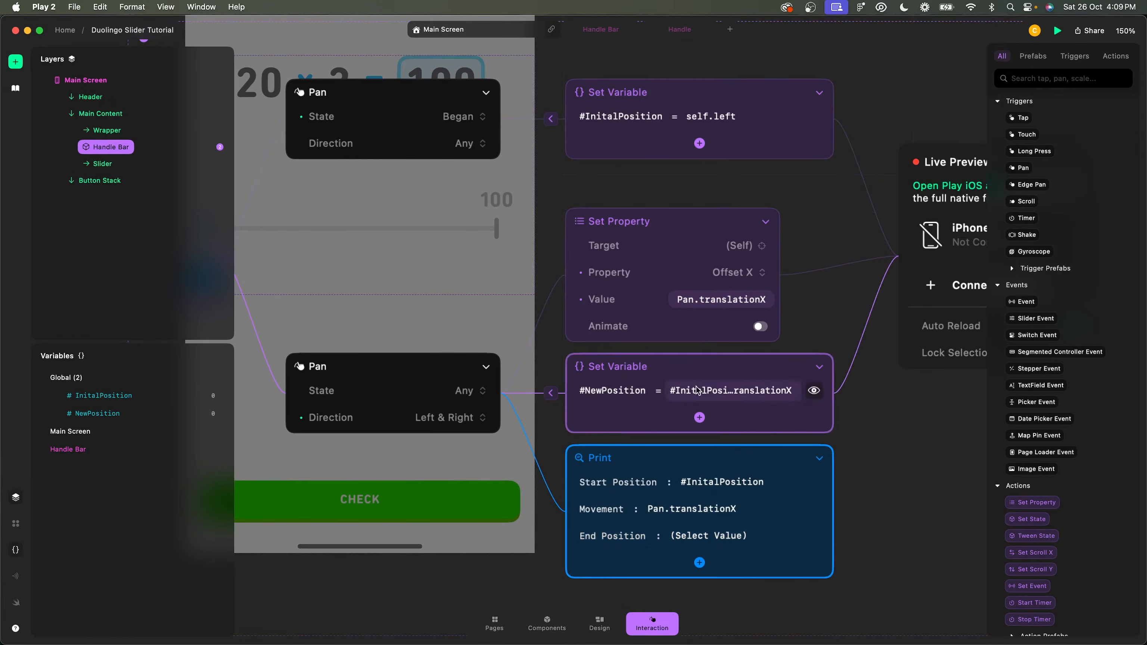
click(708, 398)
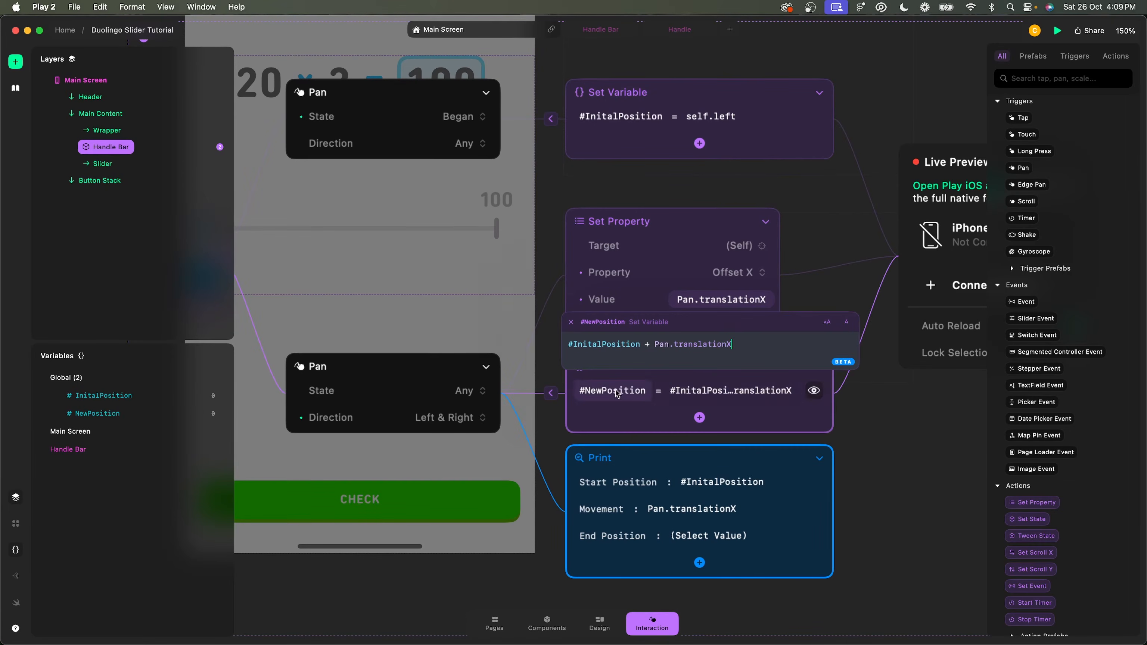
click(717, 538)
text(new)
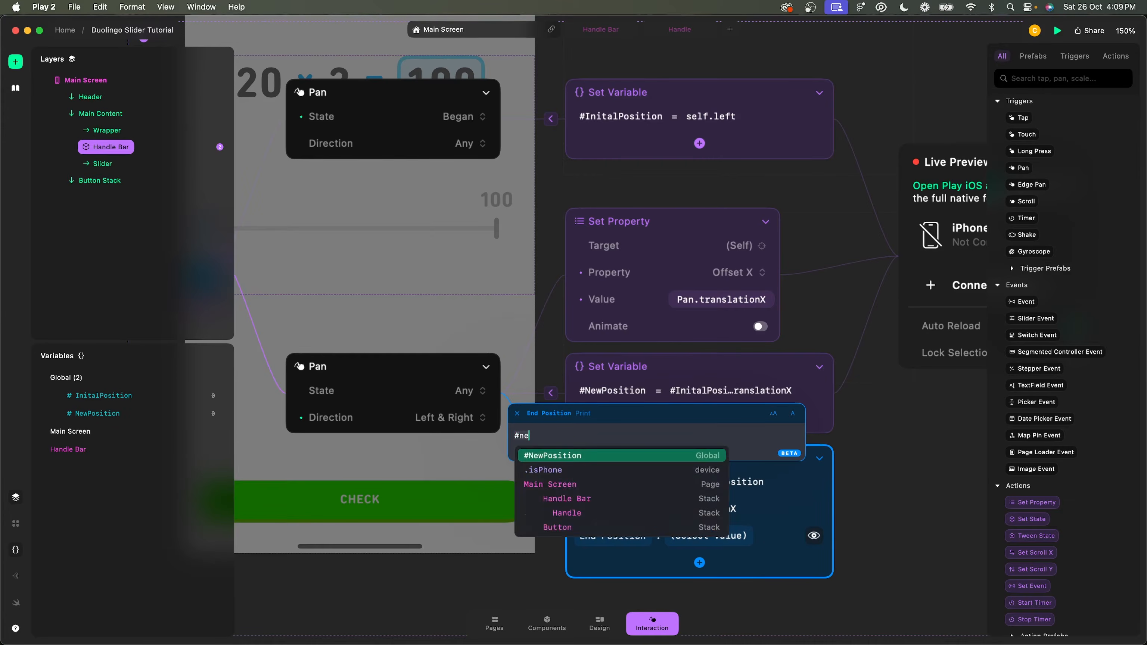
key(Return)
- Switch to iPhone Mirroring and slide the handle a short way along the slider to check the printed position values
scroll(880, 495, down, 3)
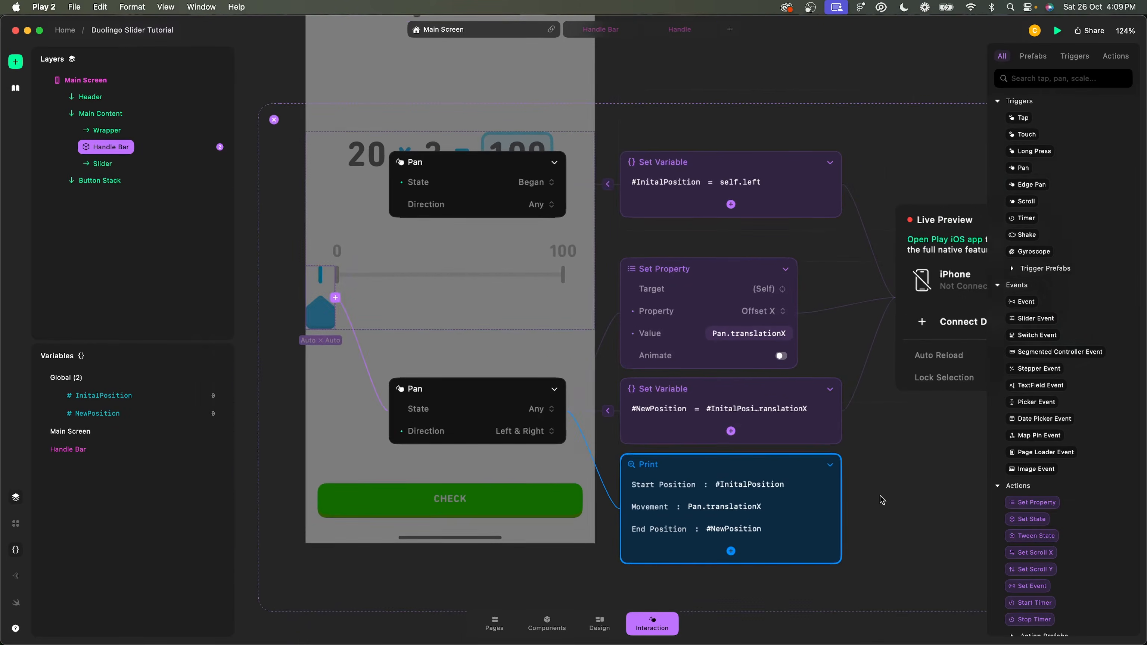
scroll(880, 496, right, 1)
scroll(880, 495, down, 2)
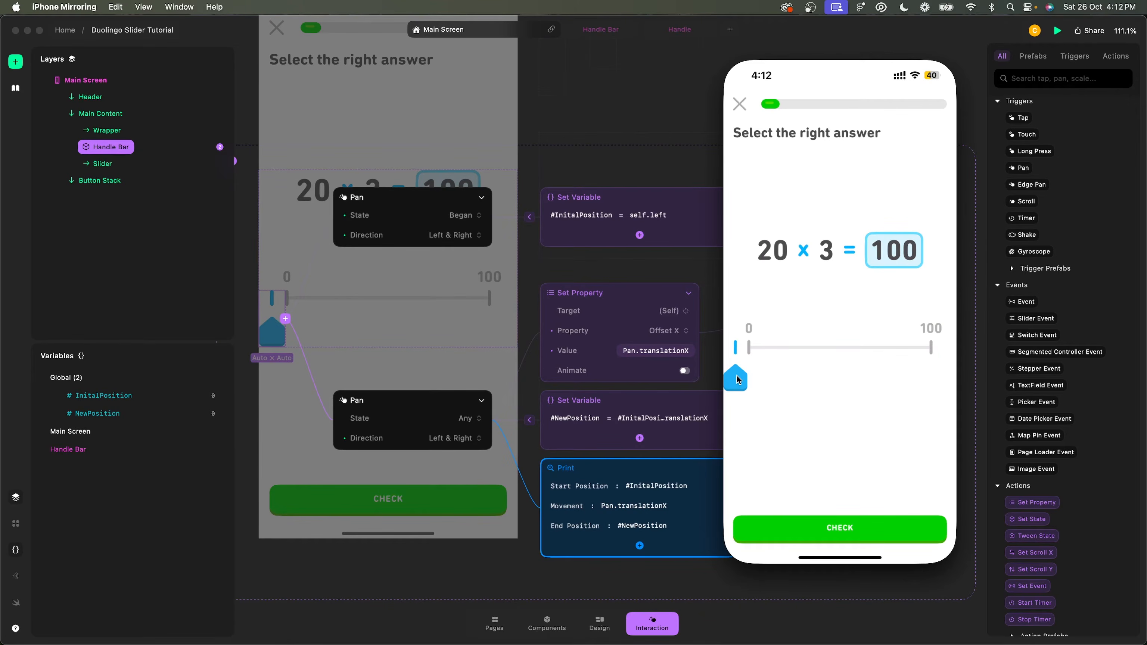
drag(735, 379, 783, 381)
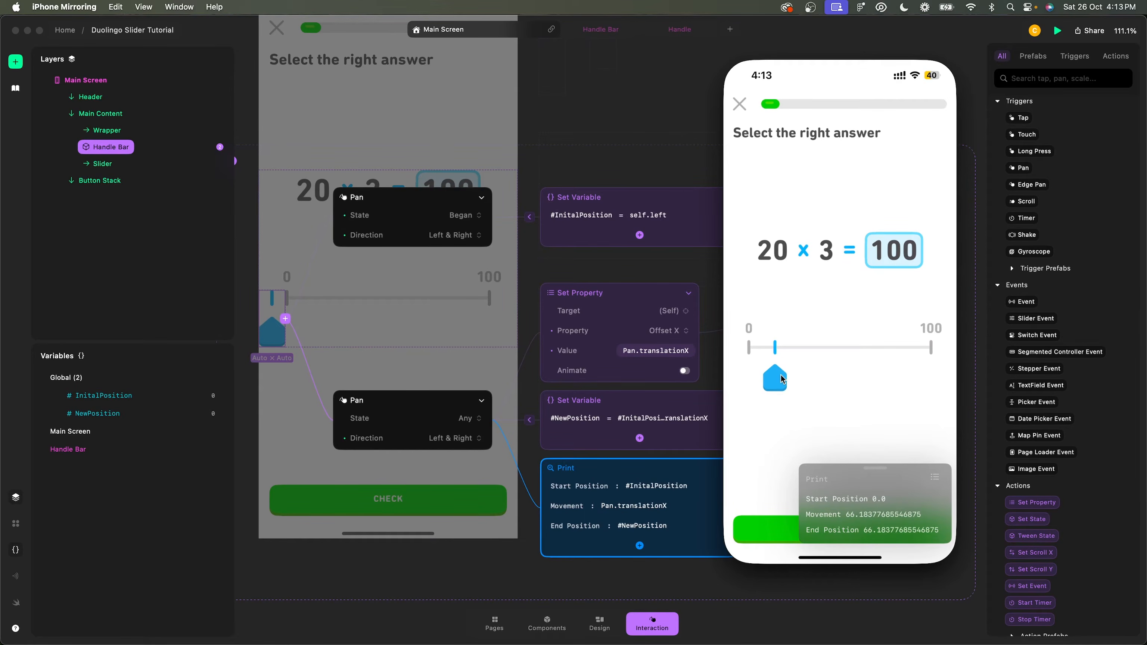
- Slide the handle further along the slider twice to compare the printed start, movement and end positions, and return to Play
drag(782, 376, 834, 379)
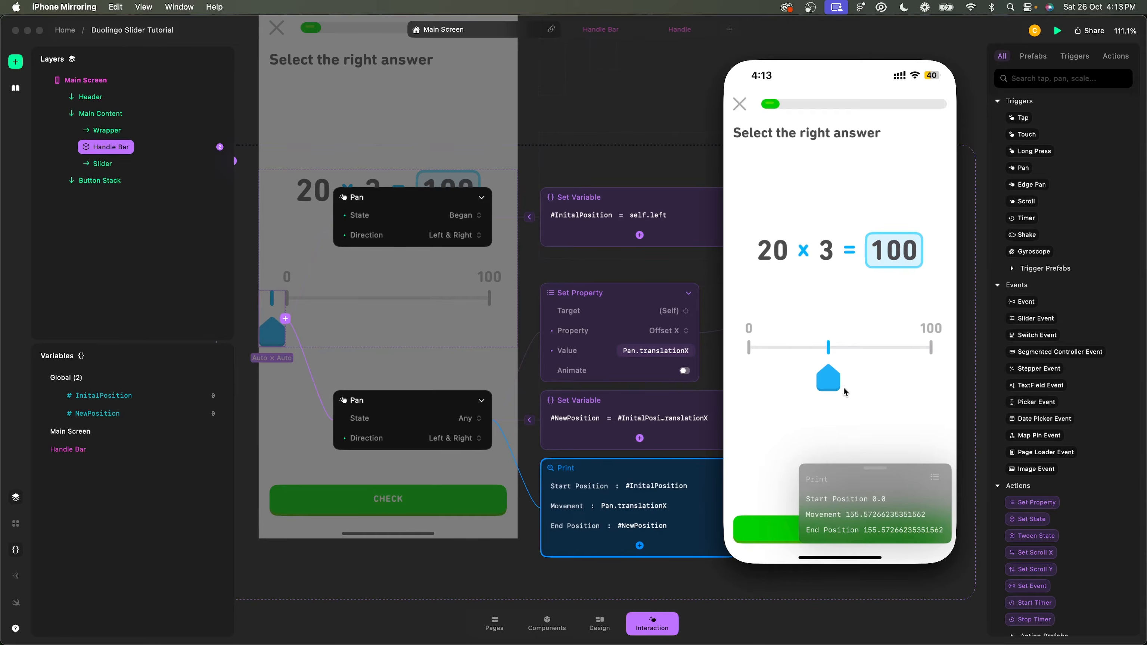
drag(832, 374, 847, 375)
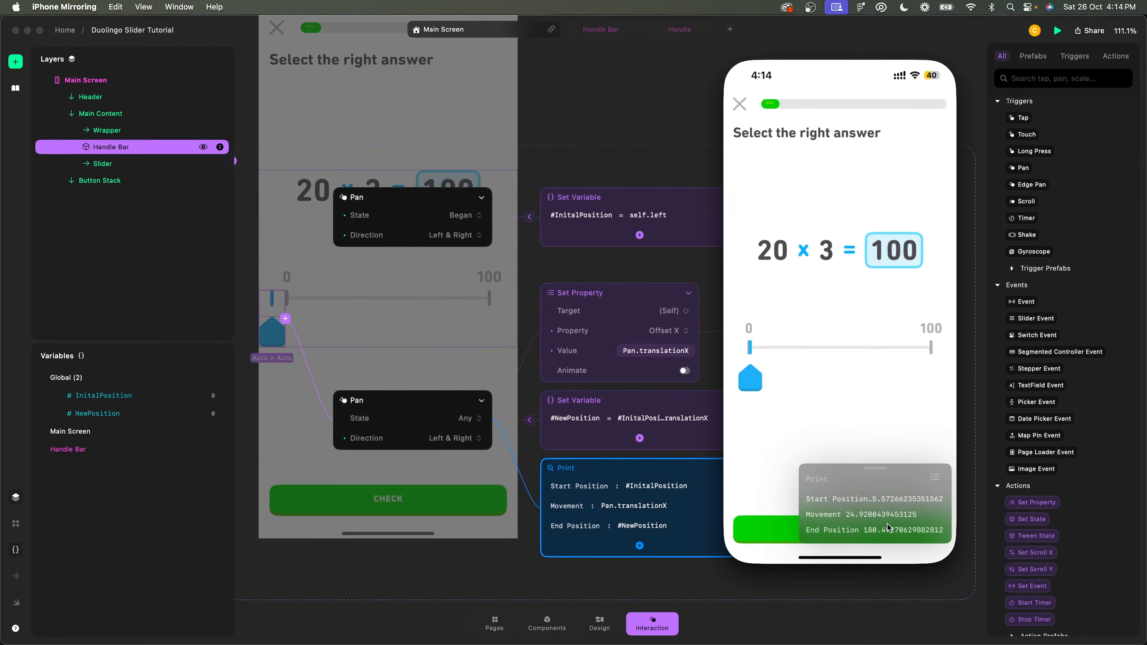
click(497, 573)
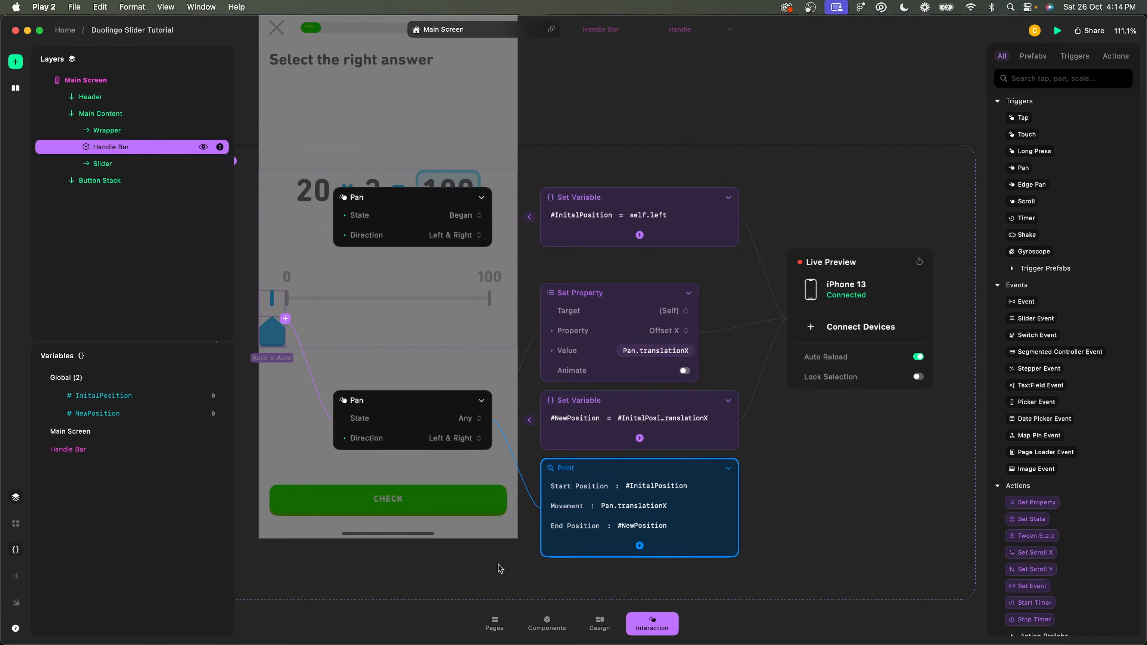
- Change the Print action's Start Position value to round(#InitalPosition)
scroll(626, 489, up, 5)
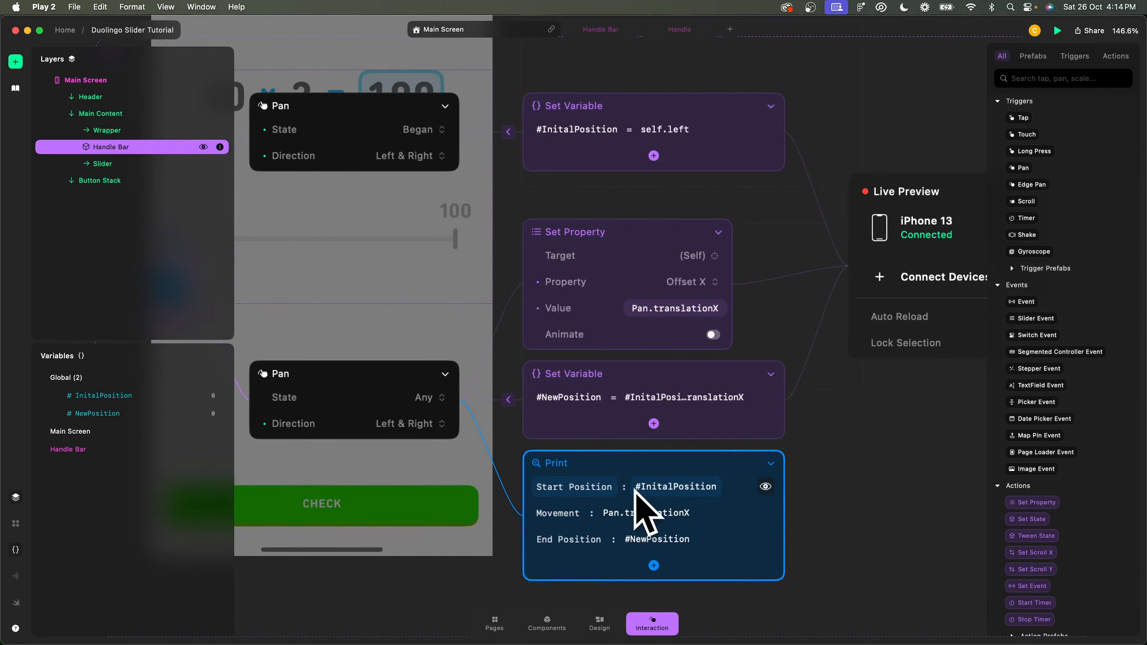
click(673, 489)
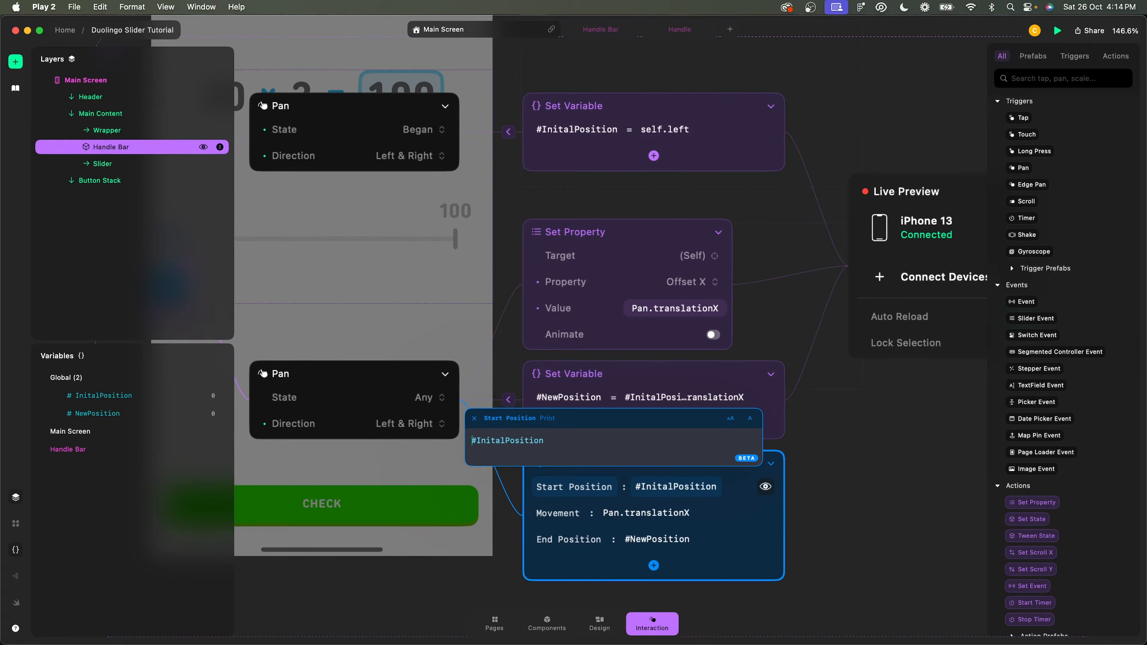
text(roun)
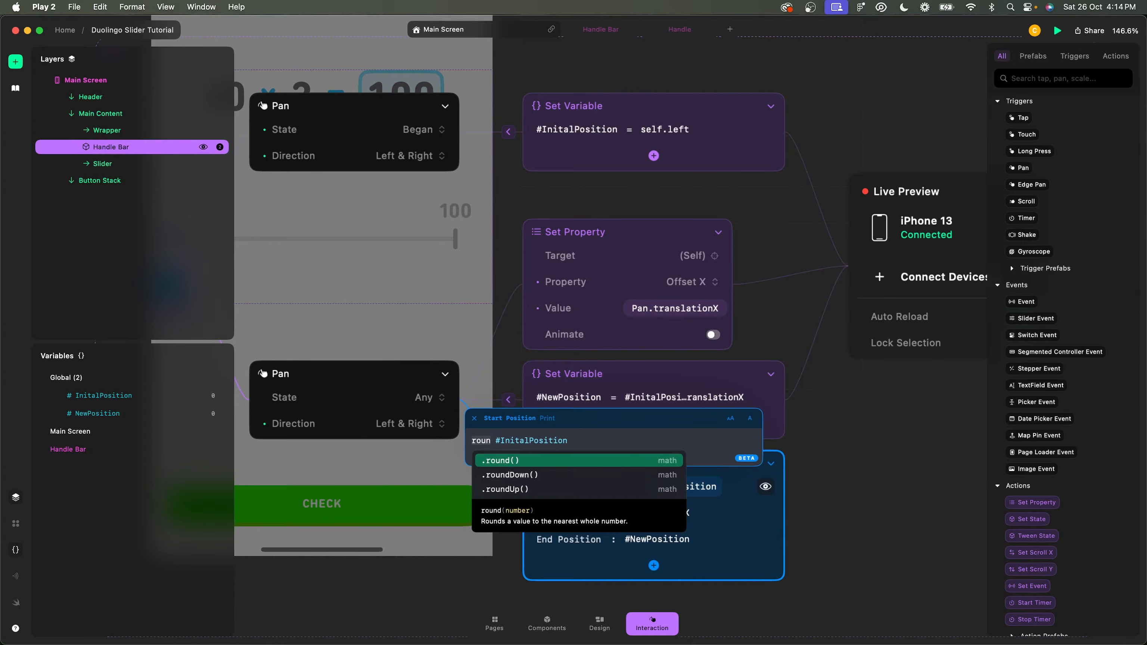
key(Return)
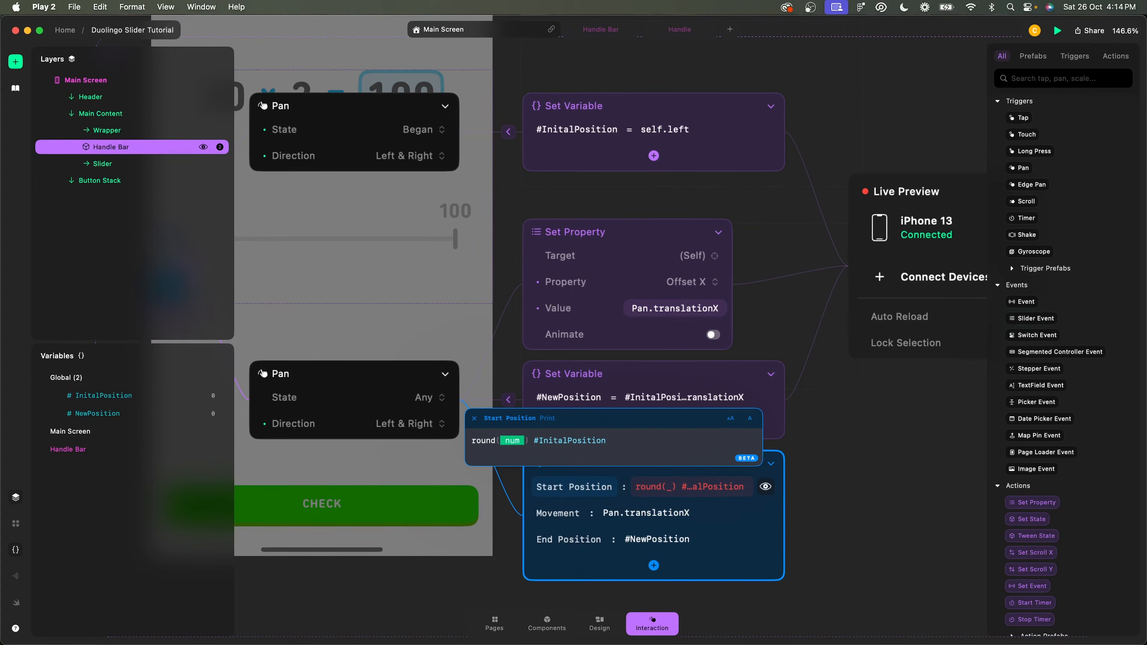
text(in)
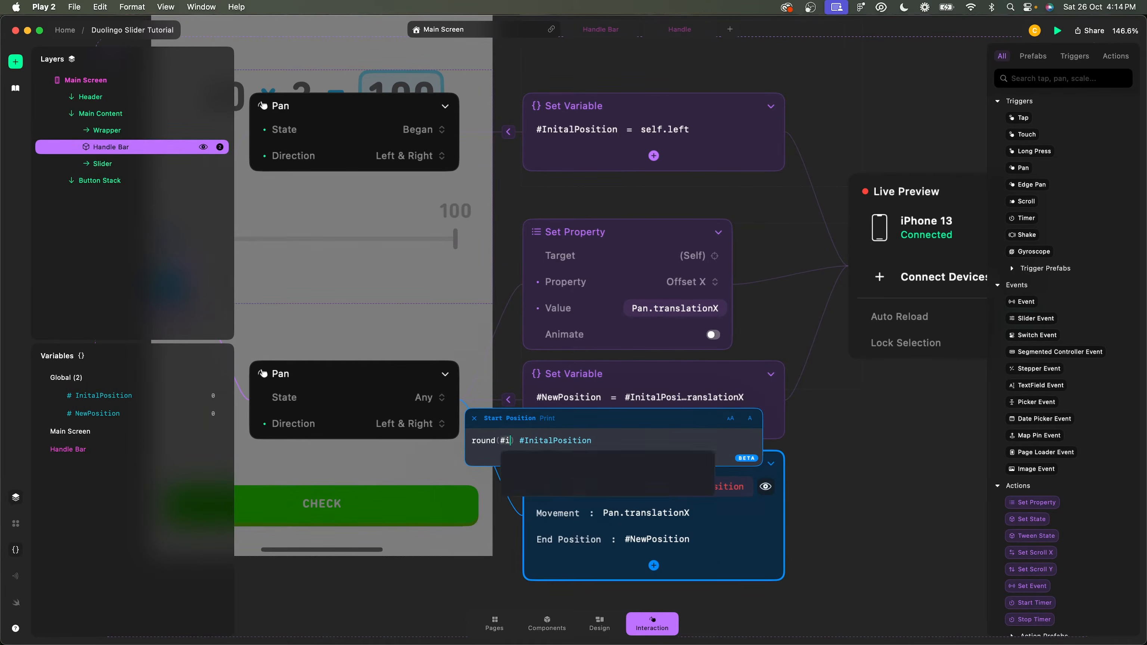
key(Return)
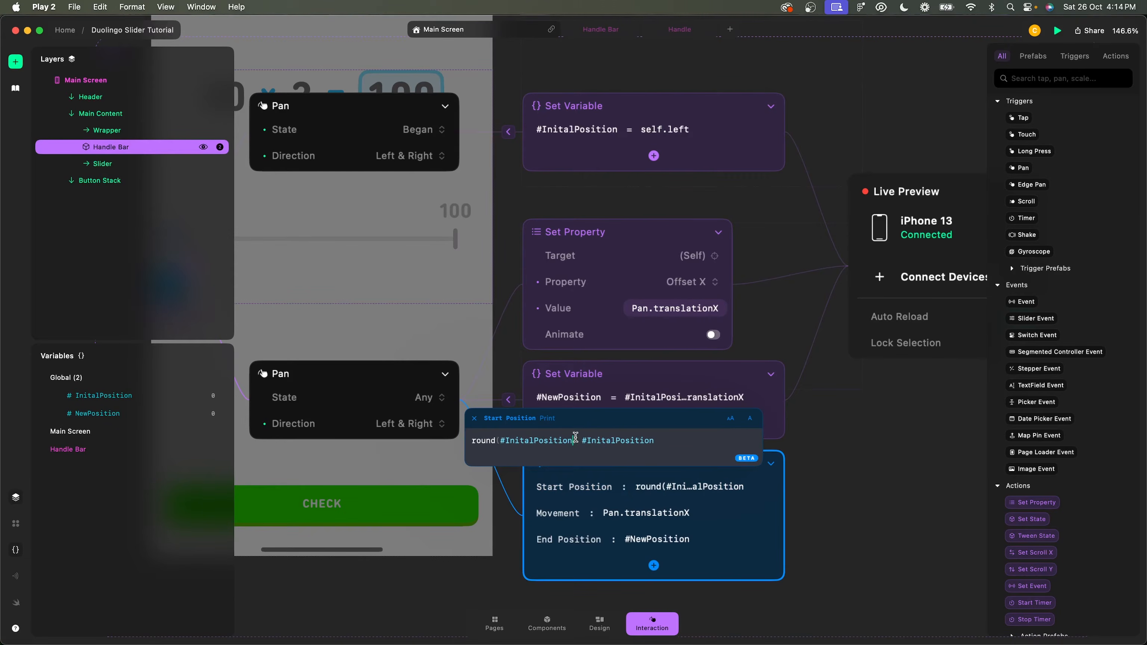
drag(576, 437, 777, 441)
key(BackSpace)
key(Return)
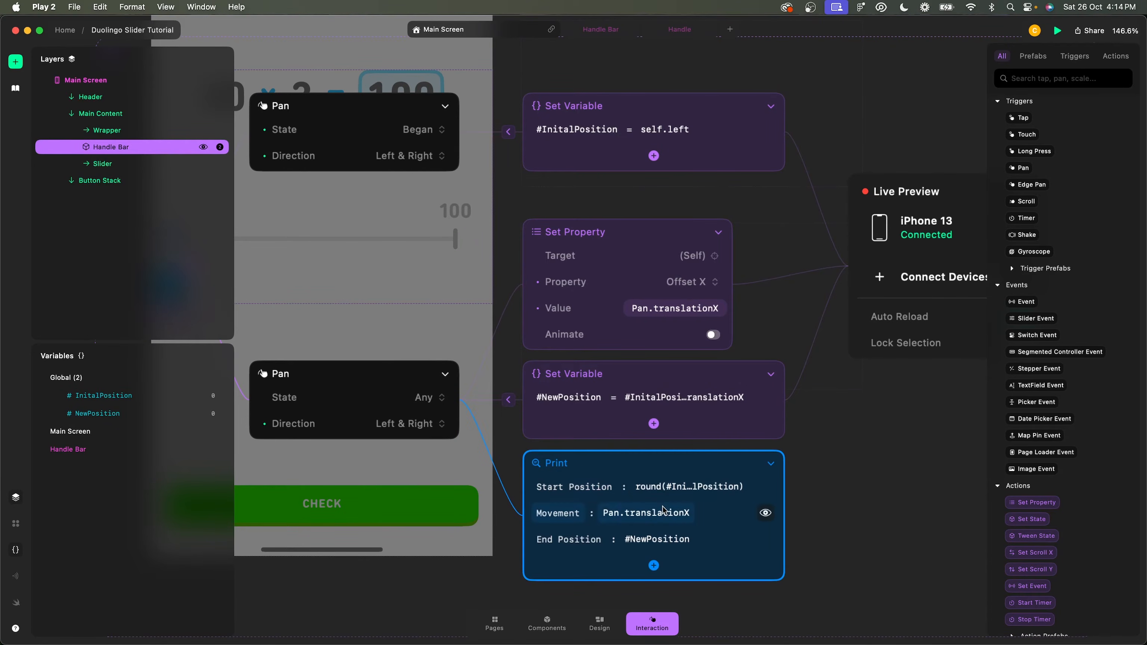
- Change the Print action's Movement value to round(Pan.translationX)
click(637, 516)
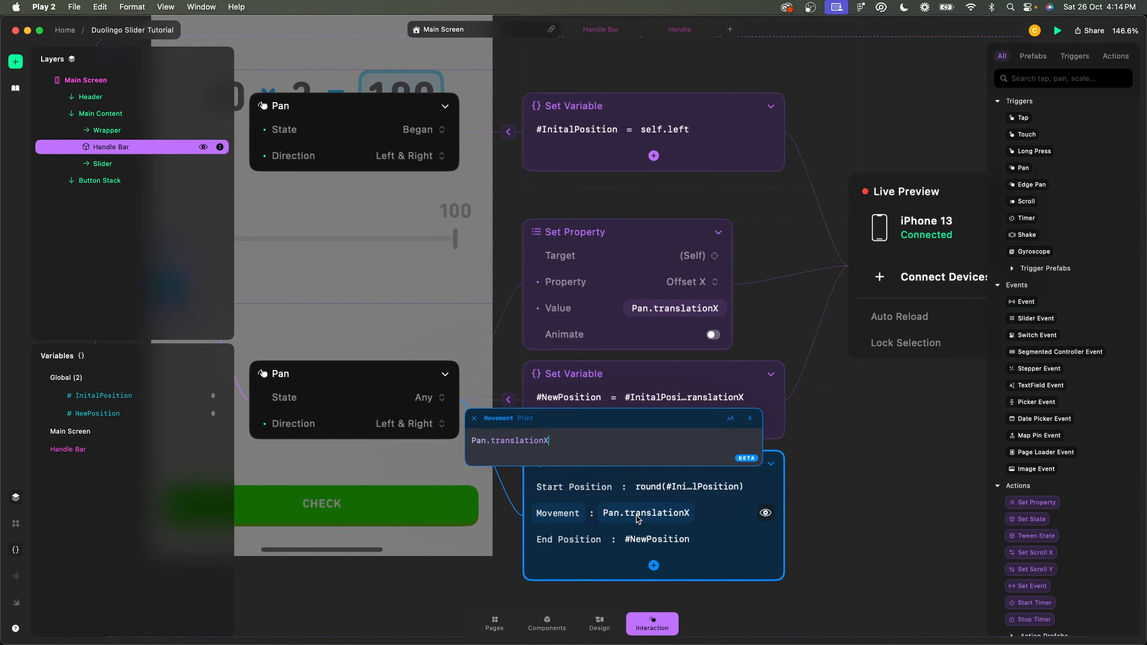
text(round)
key(Return)
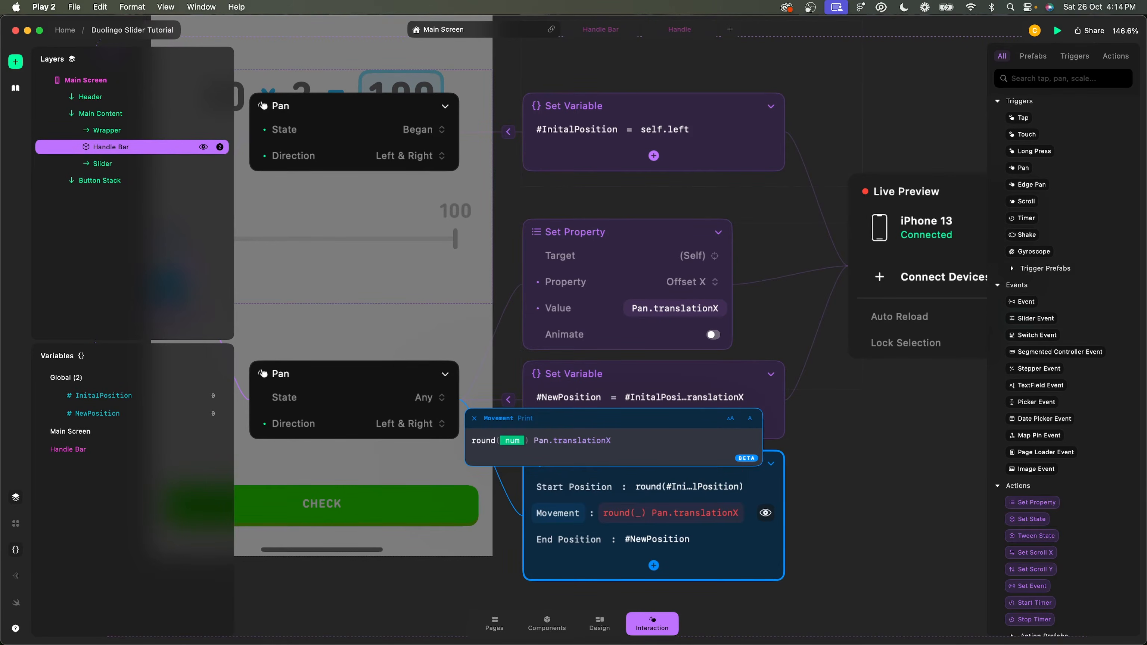
text(Pan.)
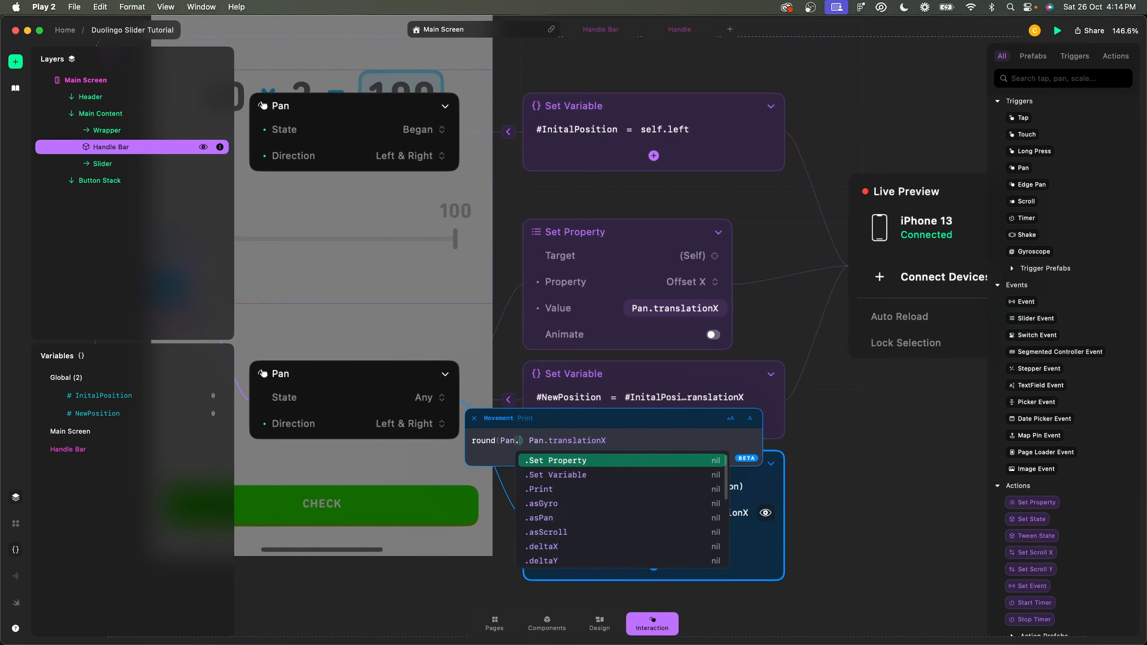
text(tran)
key(Down)
key(Down)
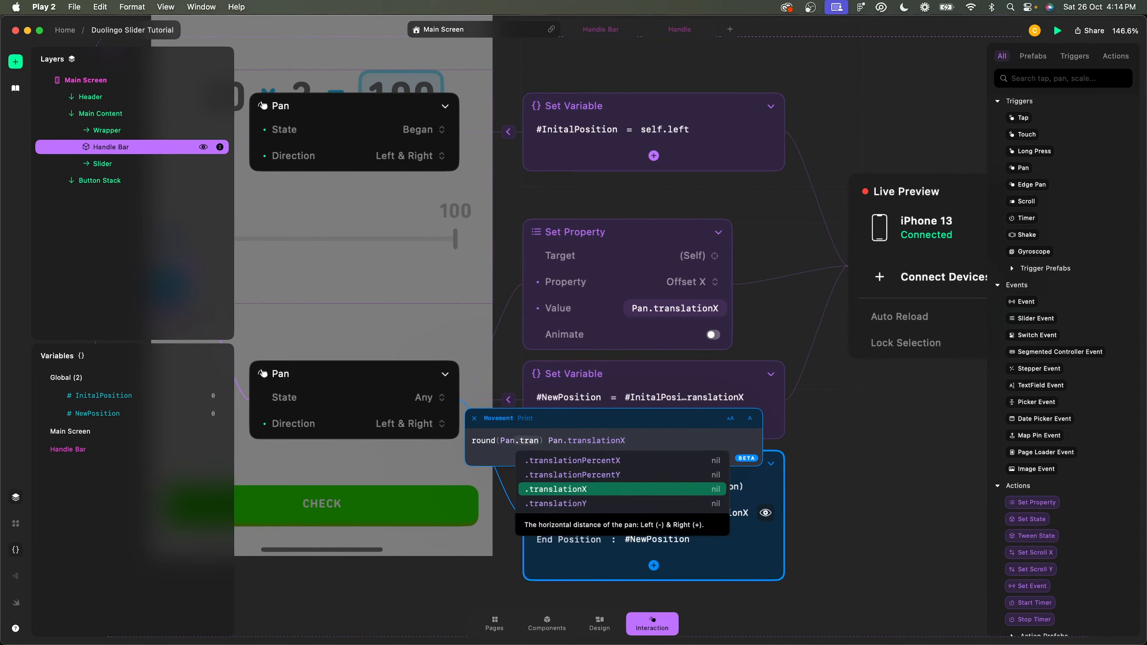
key(Return)
drag(583, 441, 847, 450)
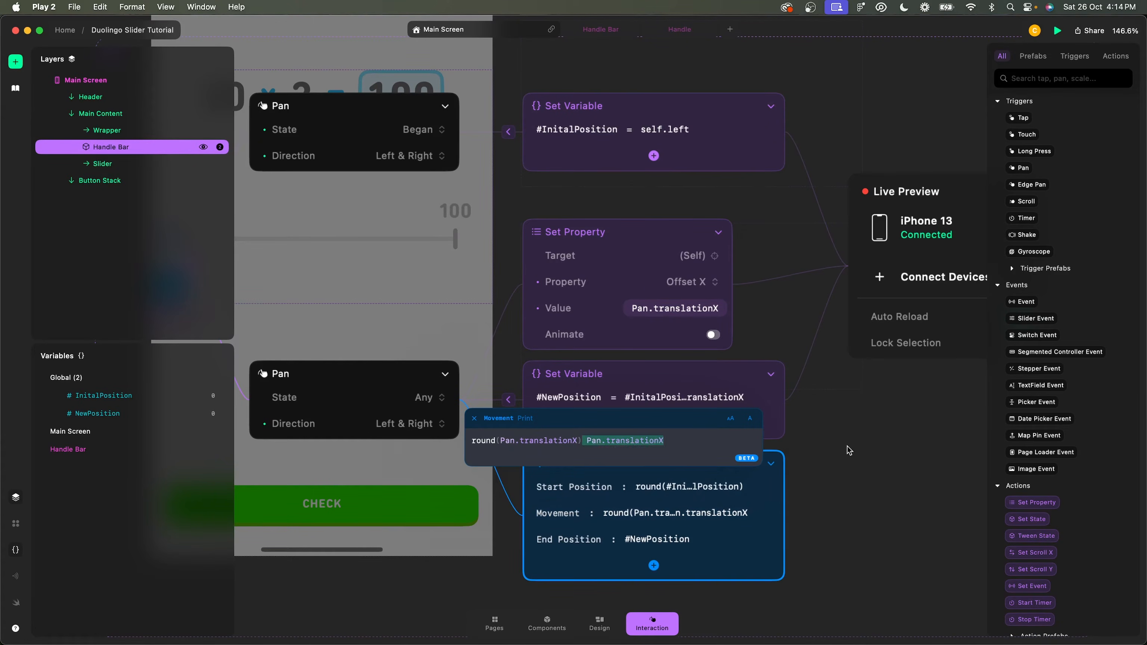
key(BackSpace)
key(Return)
- Change the Print action's End Position value to round(#NewPosition)
click(658, 539)
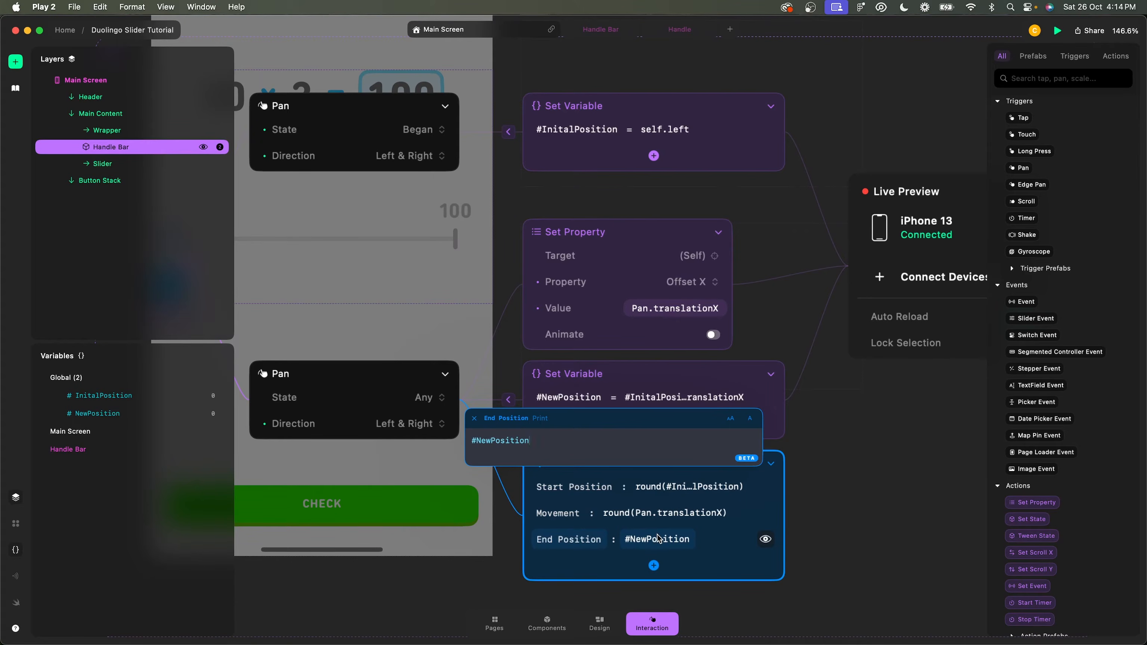
key(super+Left)
text(round)
key(Return)
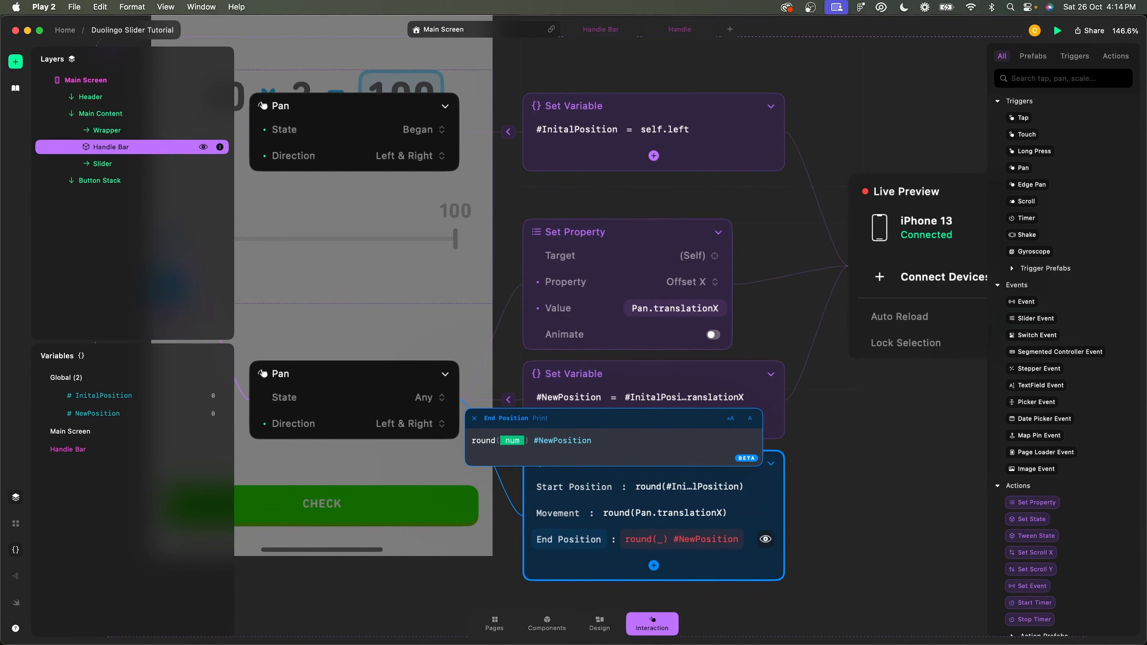
text(#NewPosition)
key(Return)
key(Right)
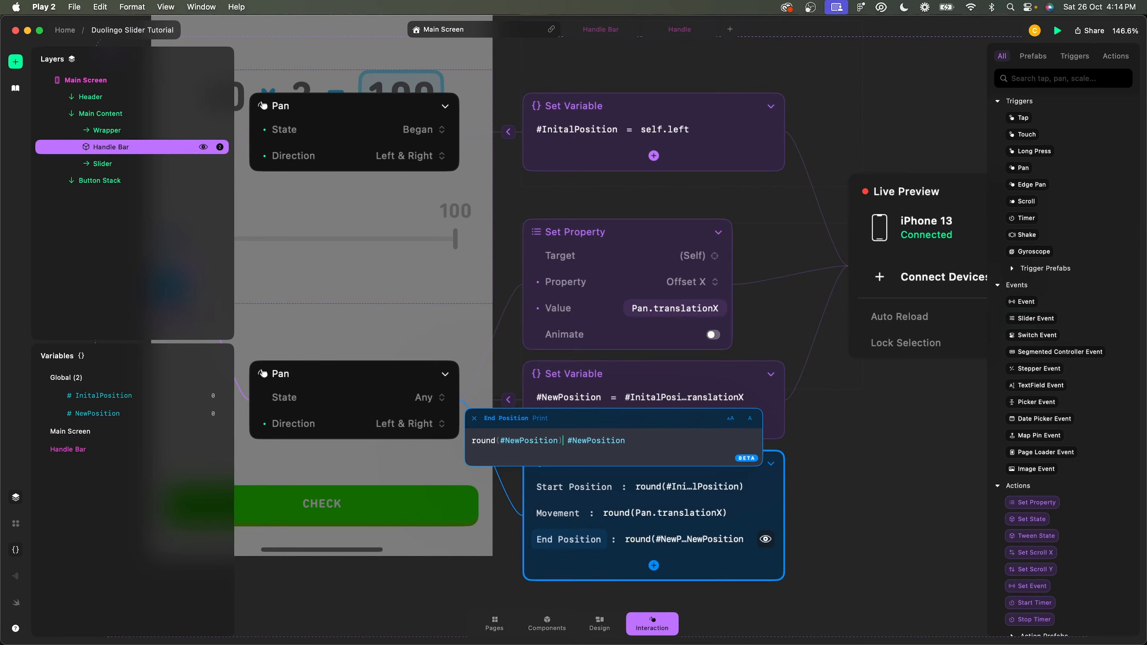
key(super+shift+Right)
key(BackSpace)
key(Return)
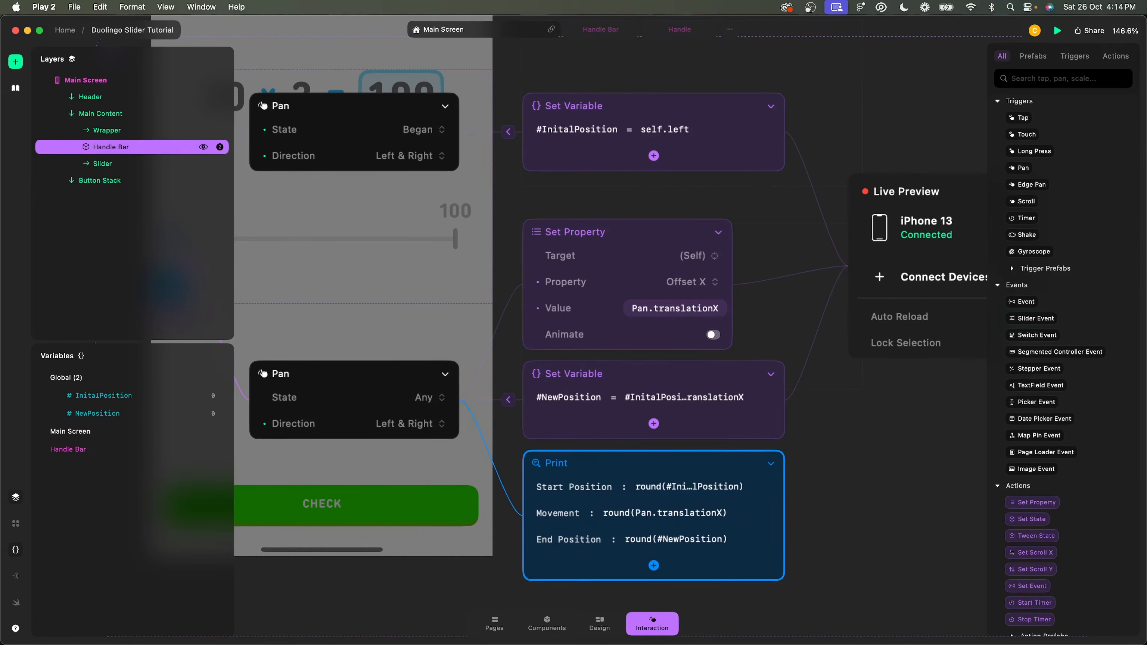
- Switch to iPhone Mirroring, slide the handle several times to check the rounded printed values, and return to Play
key(super+Tab)
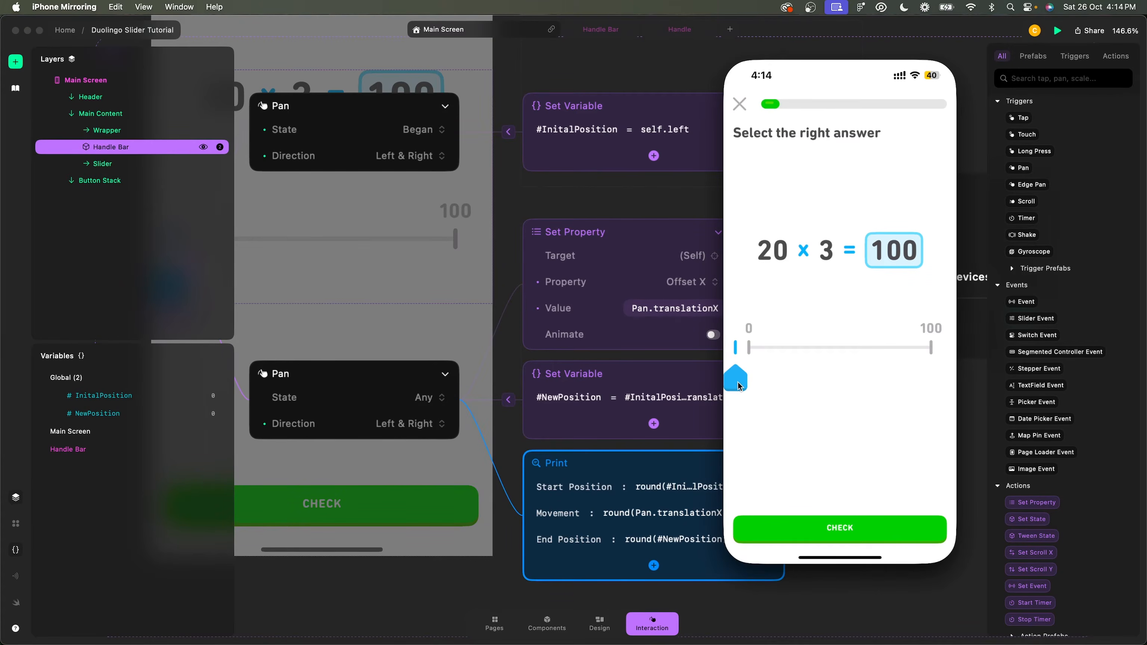
drag(737, 385, 839, 380)
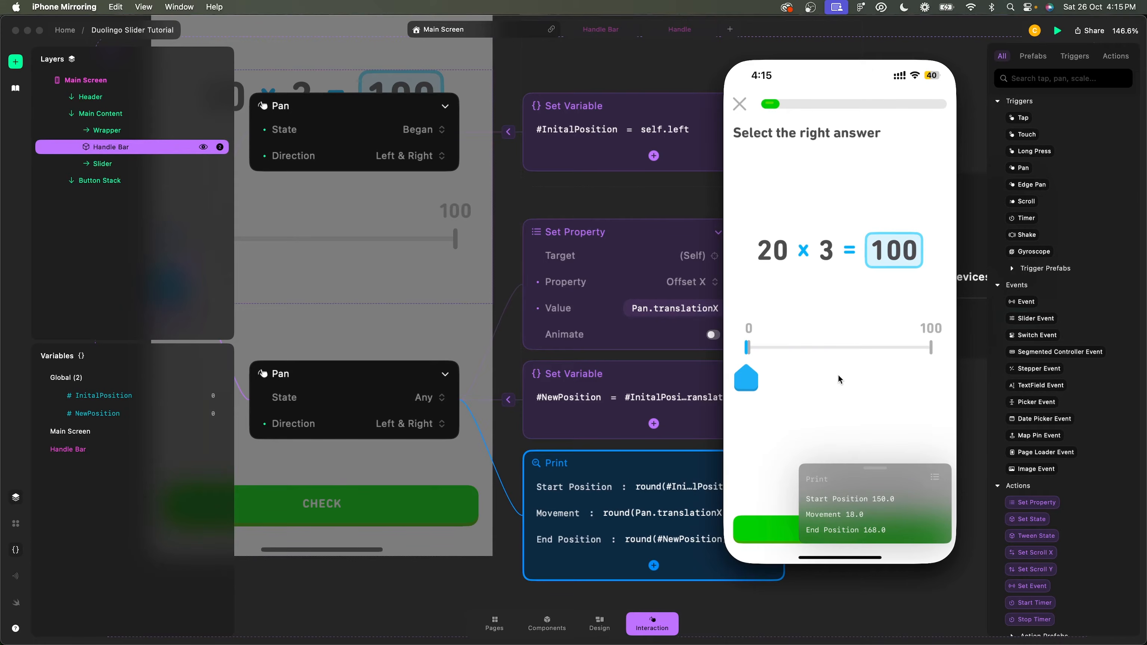
drag(838, 375, 862, 378)
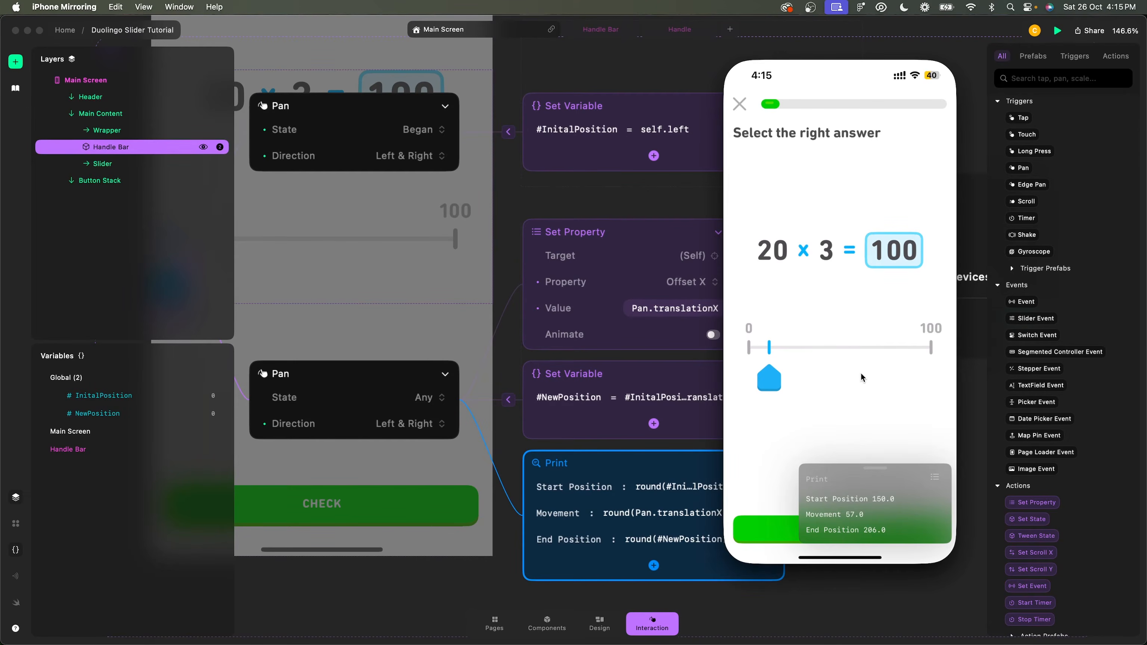
drag(861, 377, 875, 377)
click(703, 205)
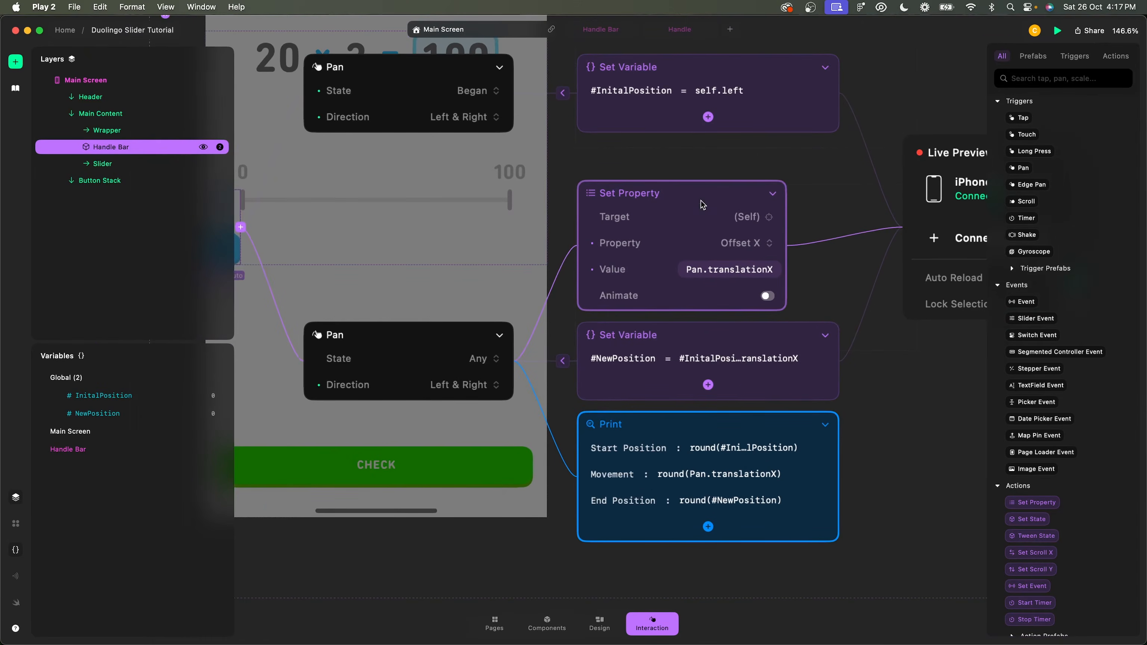
scroll(700, 201, down, 3)
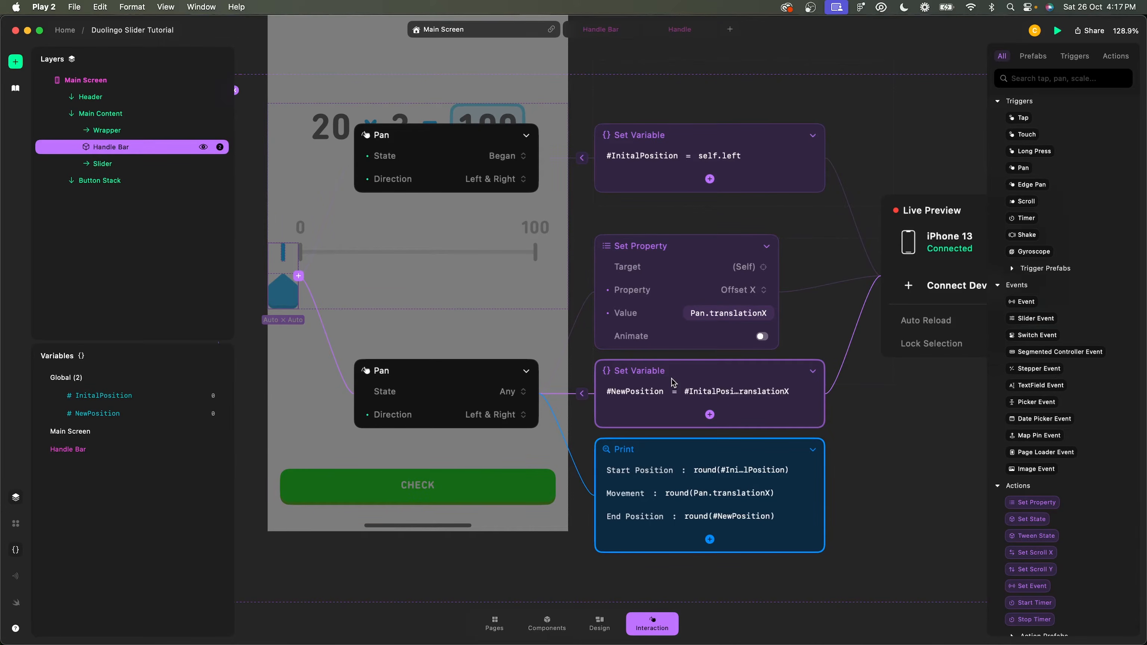
scroll(547, 395, down, 3)
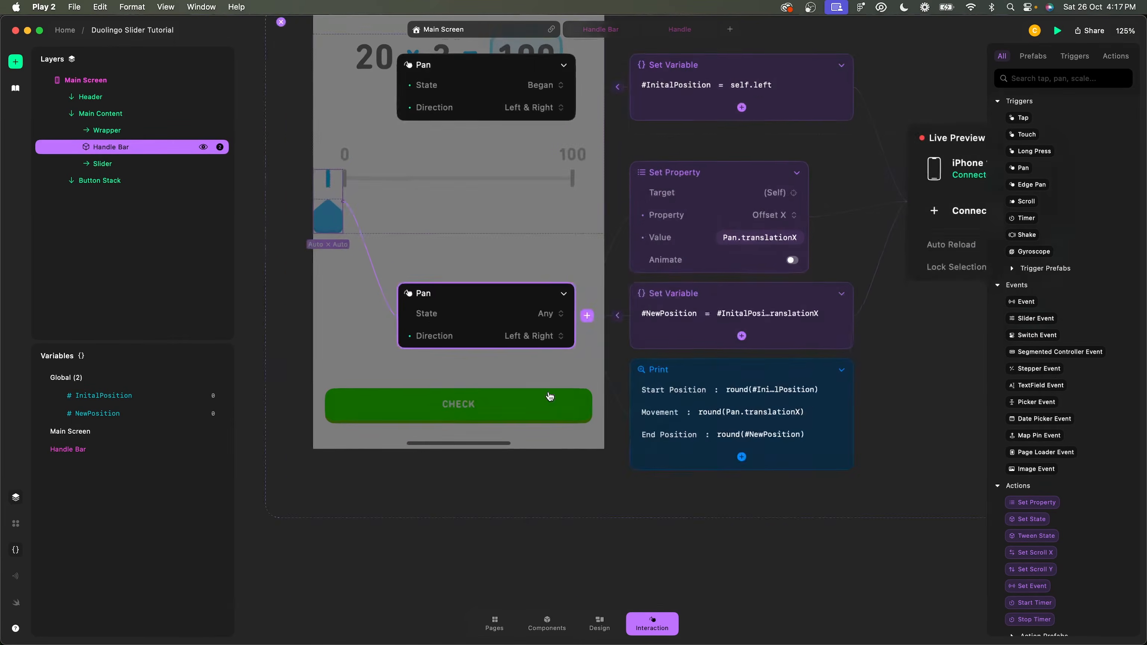
key(Return)
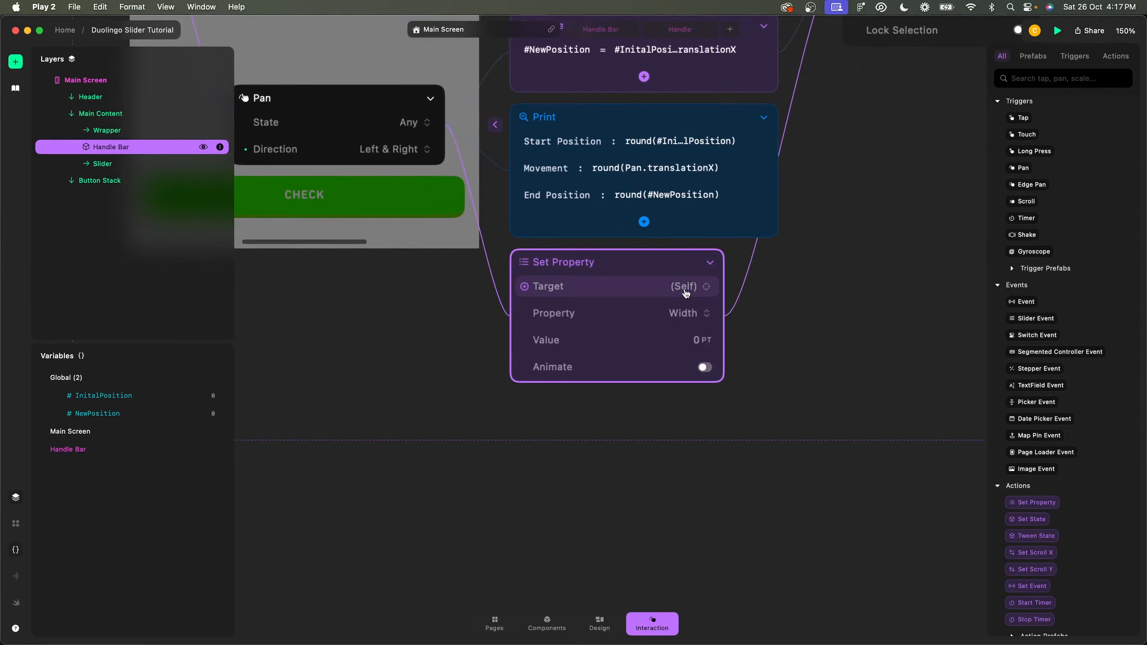
click(685, 292)
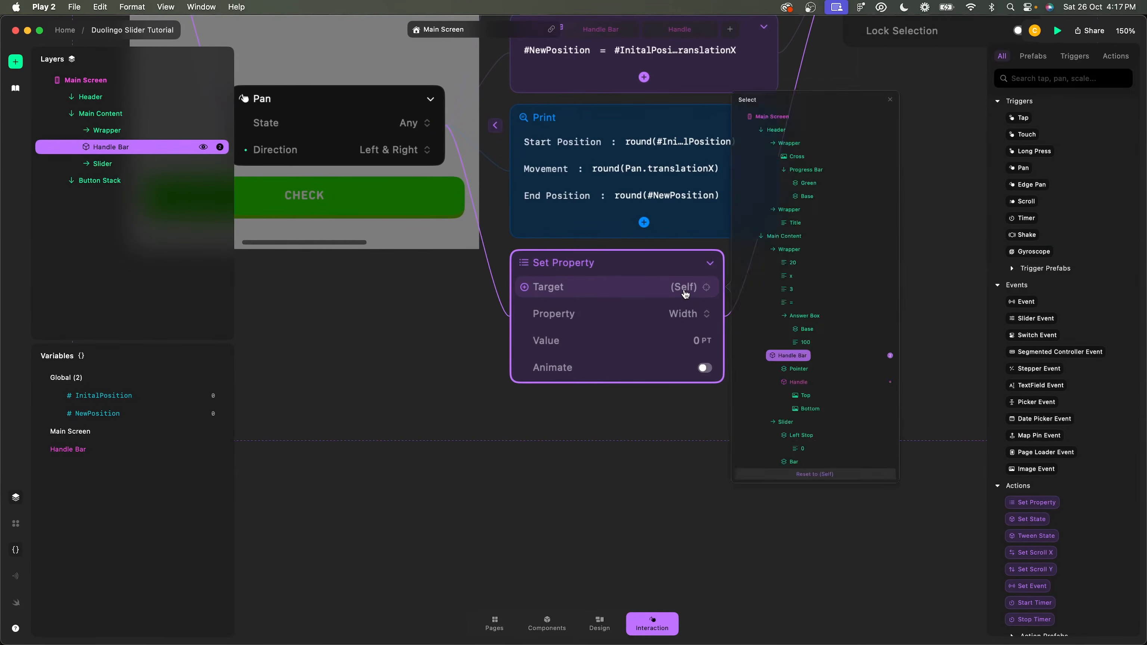
click(679, 312)
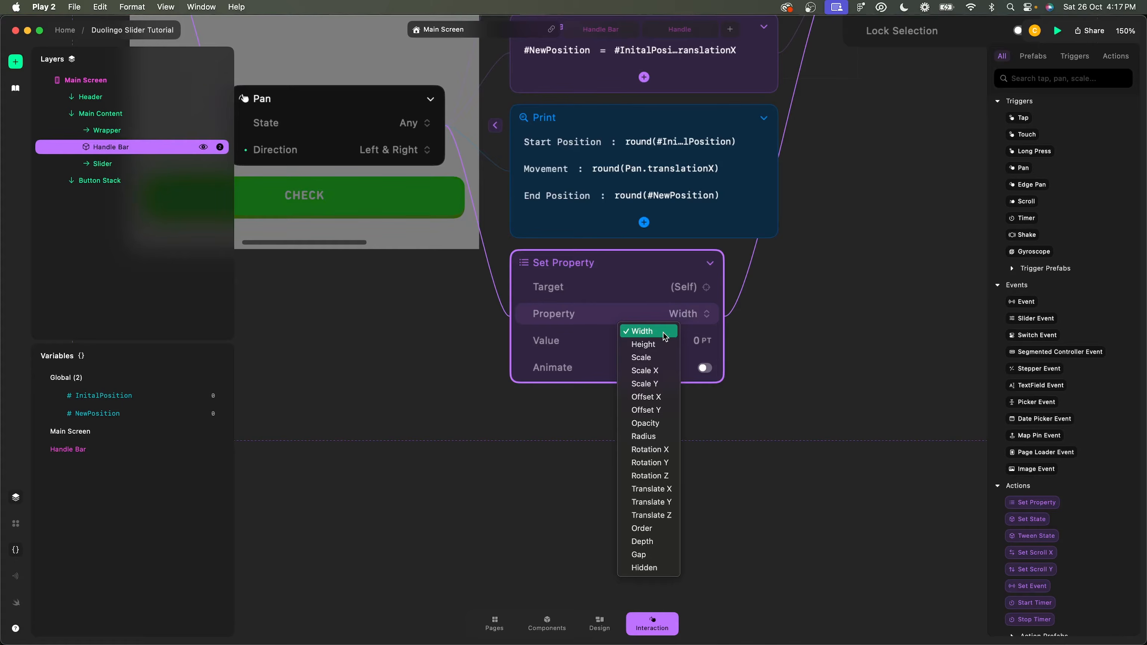
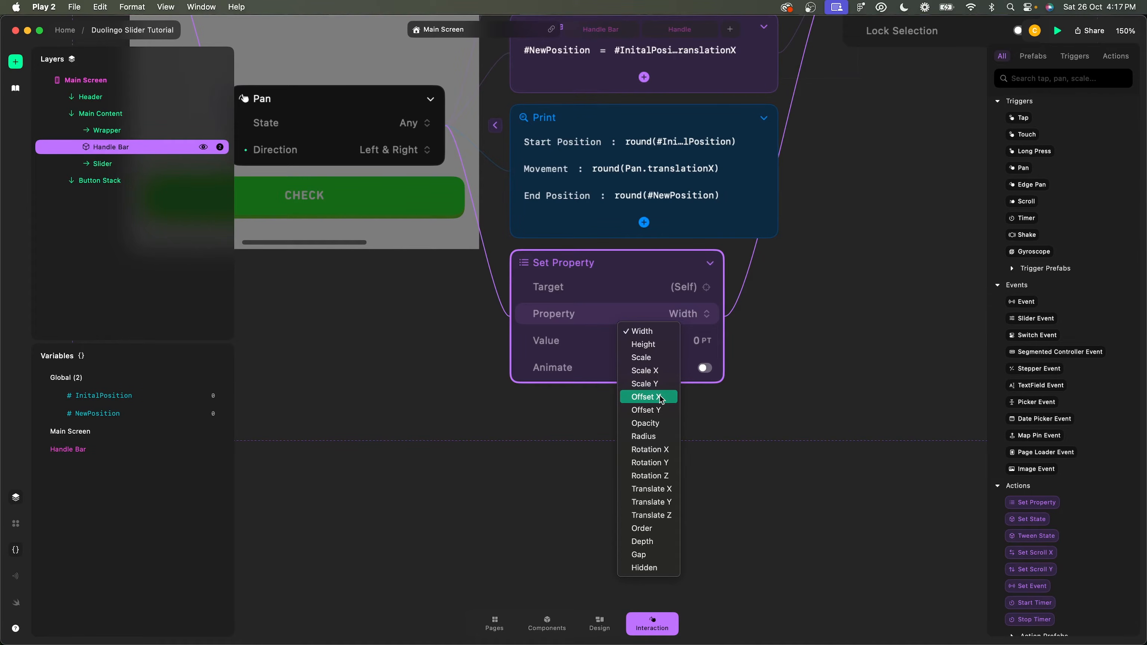
click(464, 362)
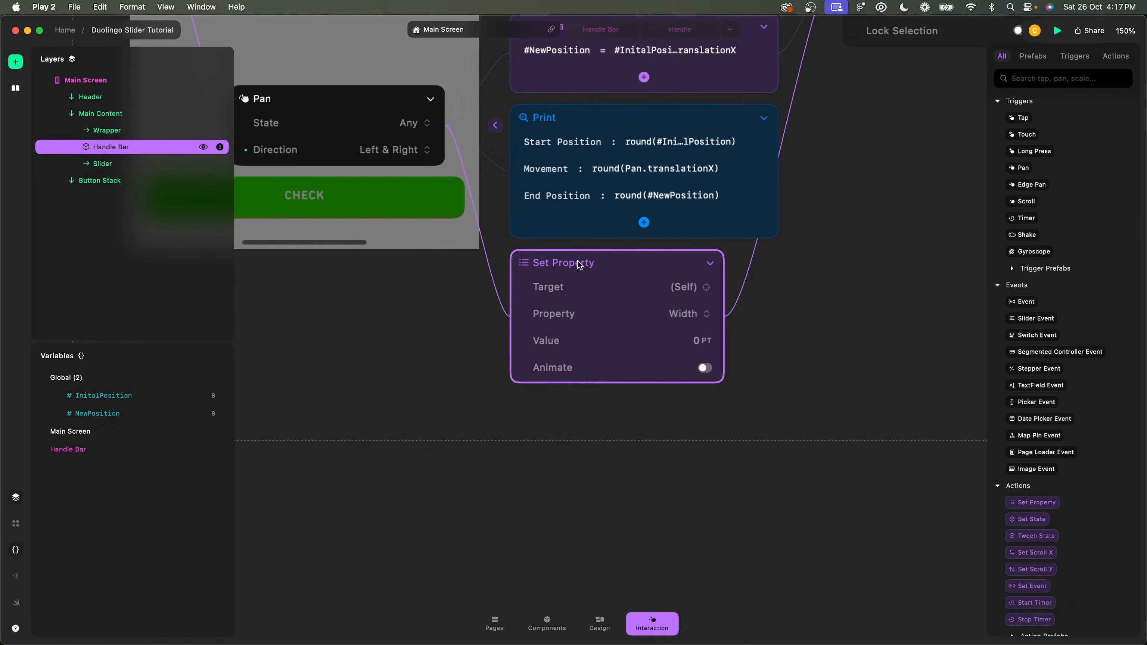
key(BackSpace)
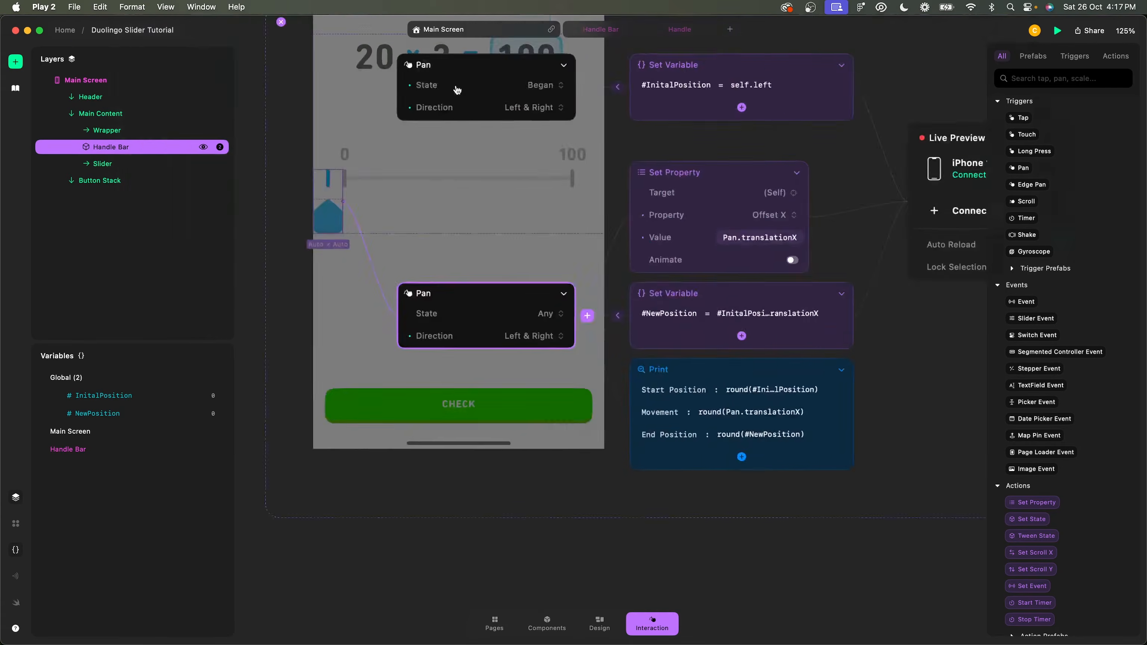
- Add the Pan / Drag Around prefab to the Handle Bar
text(drag)
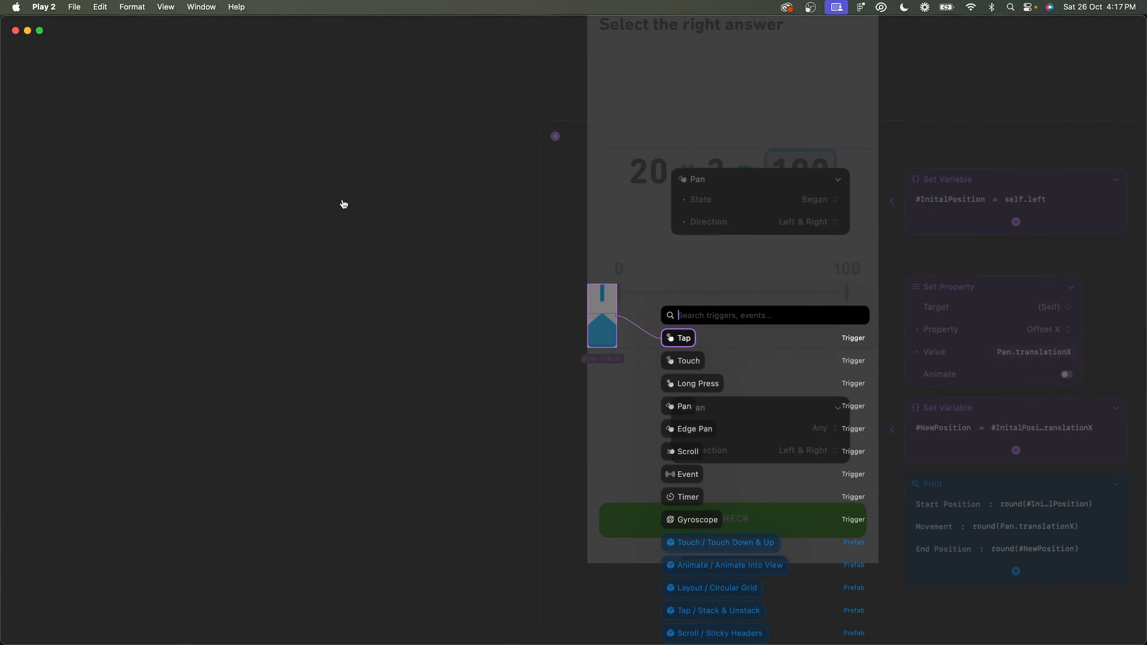
text(dr)
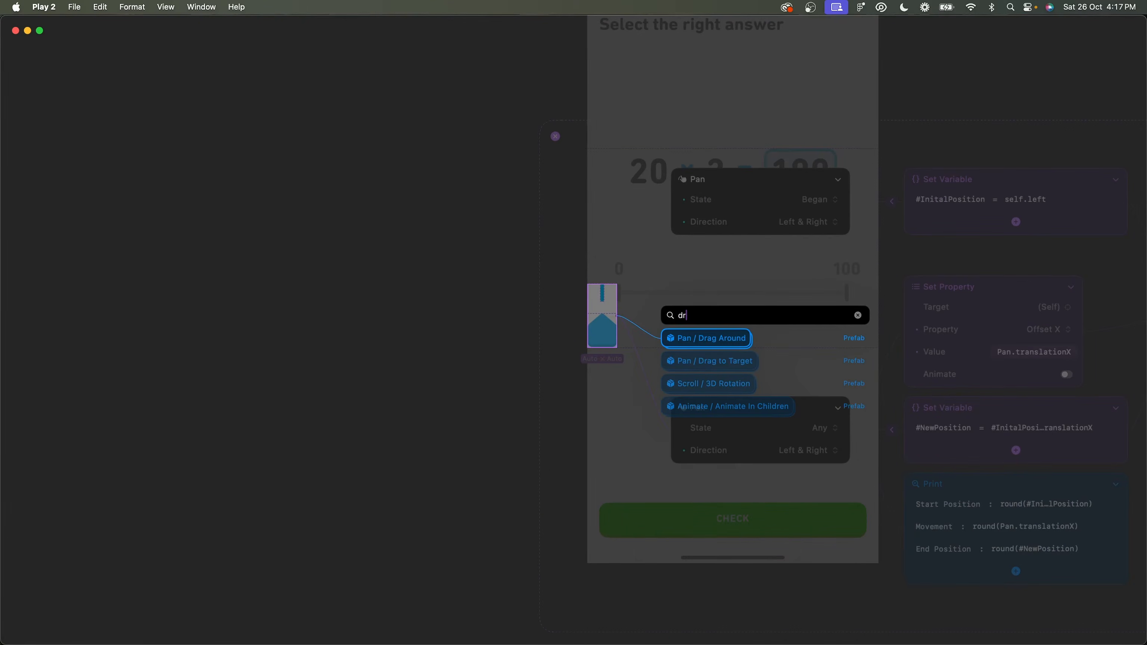
key(Return)
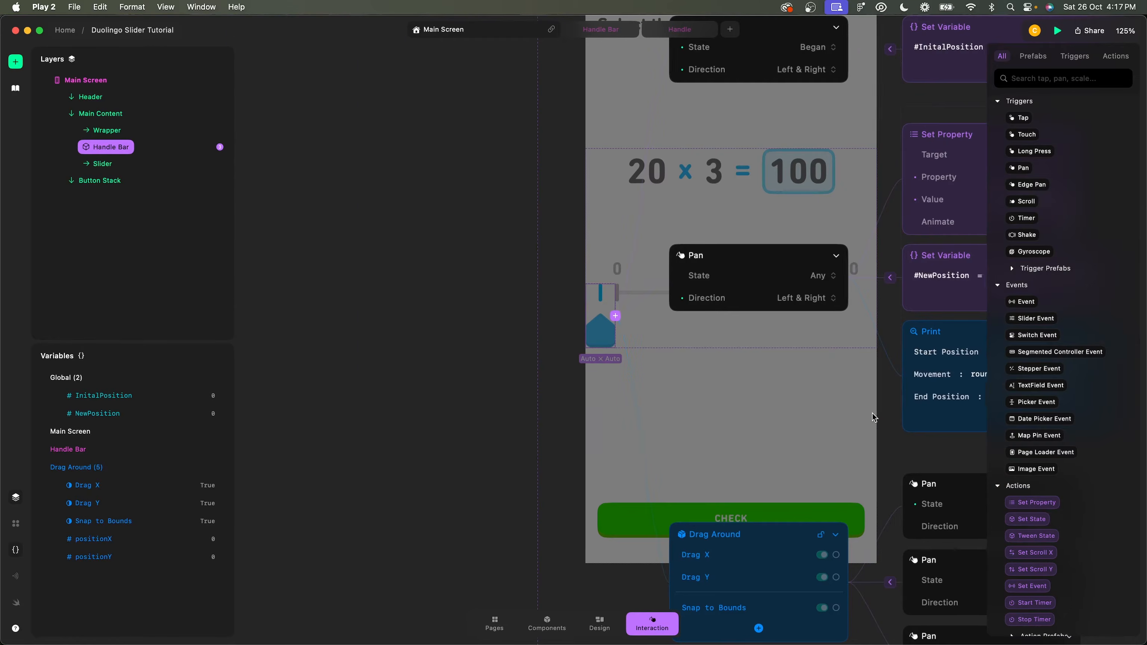
- Expand the Drag Around prefab's Began and Any Pan triggers and its #DragX condition down to the Set Position X action
scroll(872, 413, right, 7)
scroll(871, 414, down, 4)
click(785, 340)
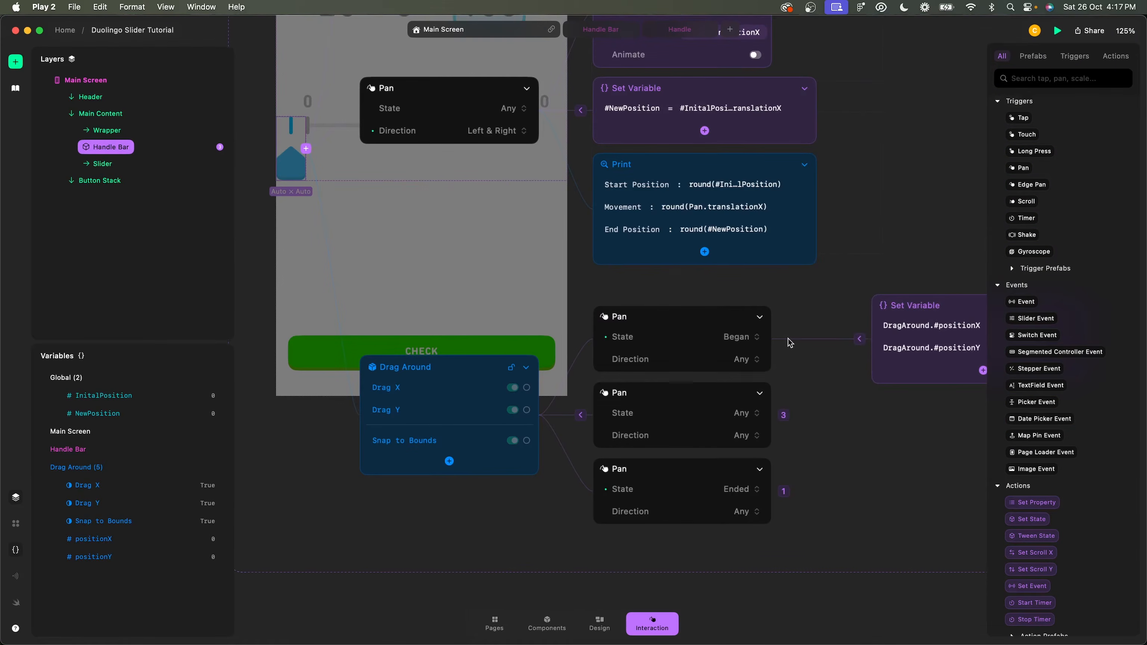
click(785, 416)
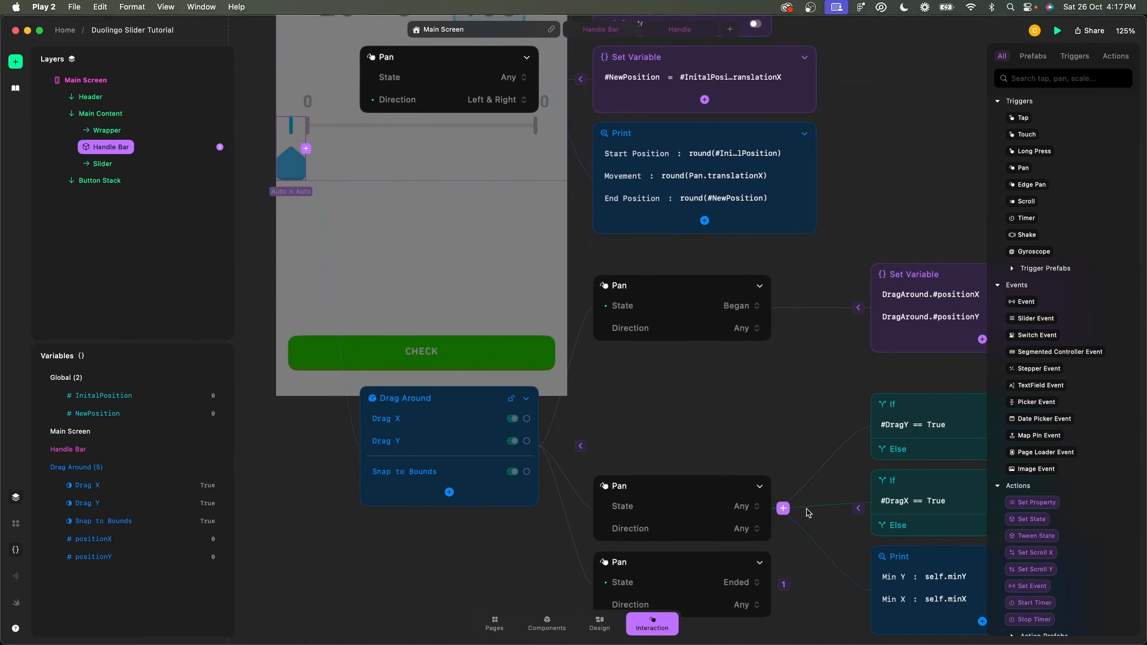
scroll(787, 421, right, 6)
scroll(787, 420, down, 4)
click(785, 329)
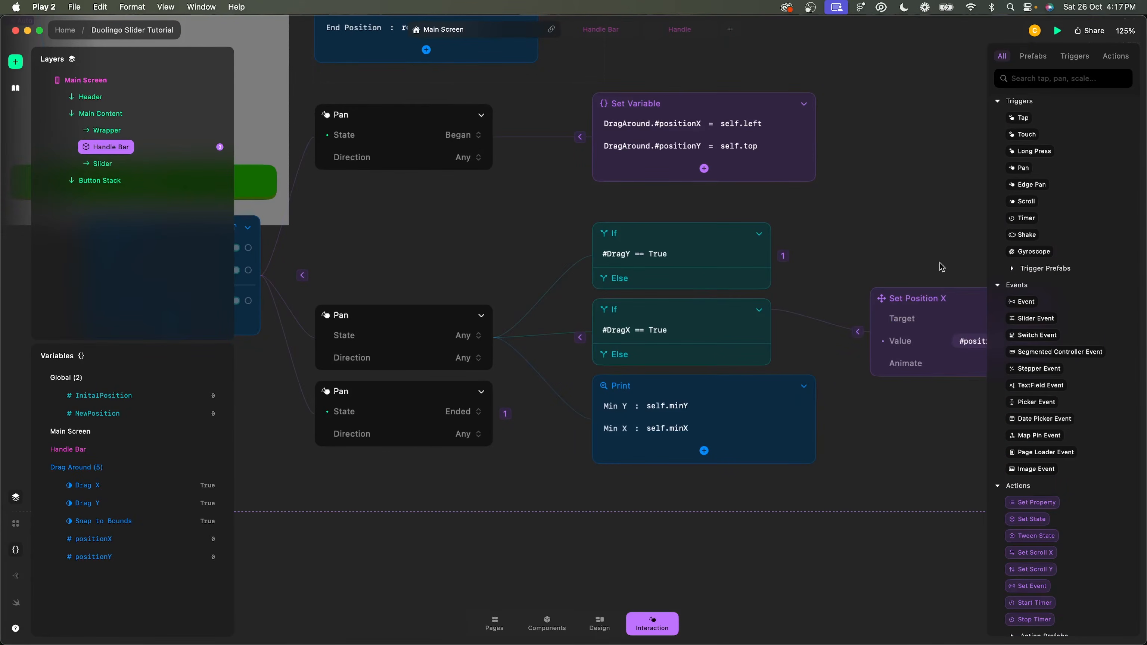
scroll(941, 252, right, 3)
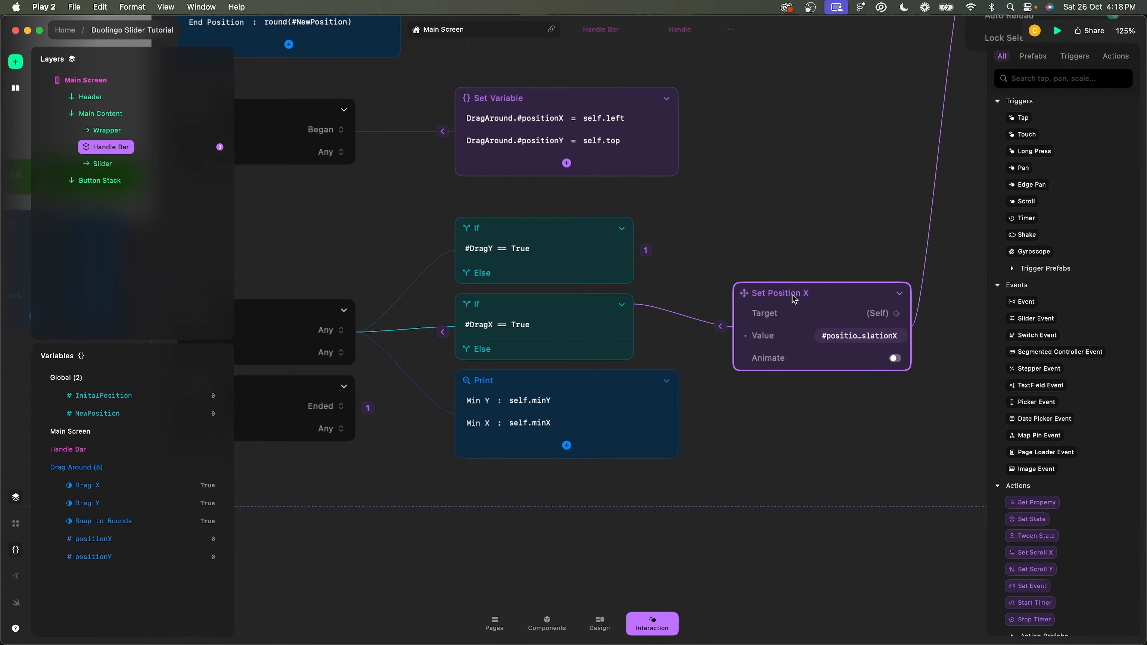
- Remove the Drag Around prefab and paste its Set Position X action under the Handle Bar's Pan trigger with State Any
scroll(794, 299, left, 3)
scroll(794, 298, up, 1)
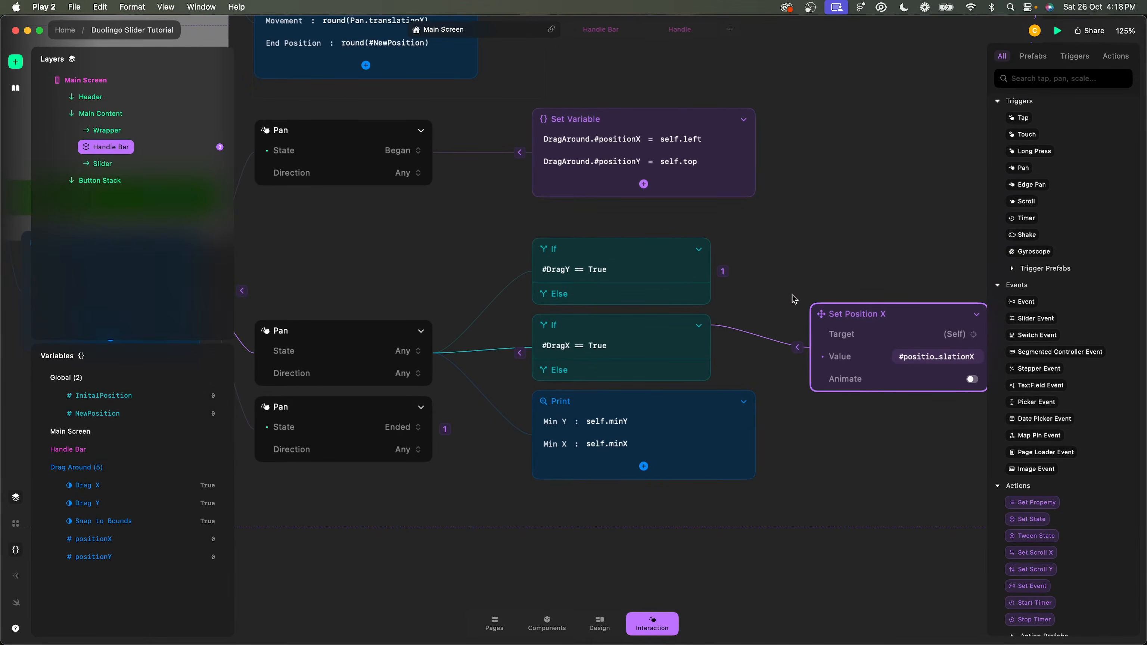
scroll(793, 299, left, 4)
scroll(793, 299, up, 1)
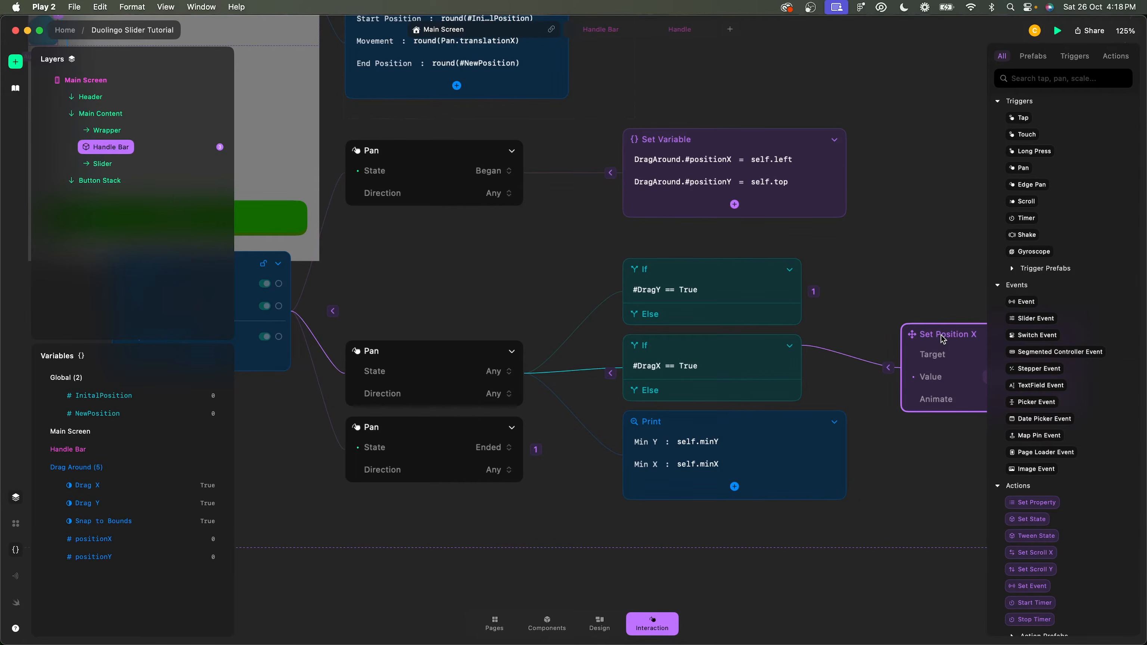
scroll(941, 335, left, 5)
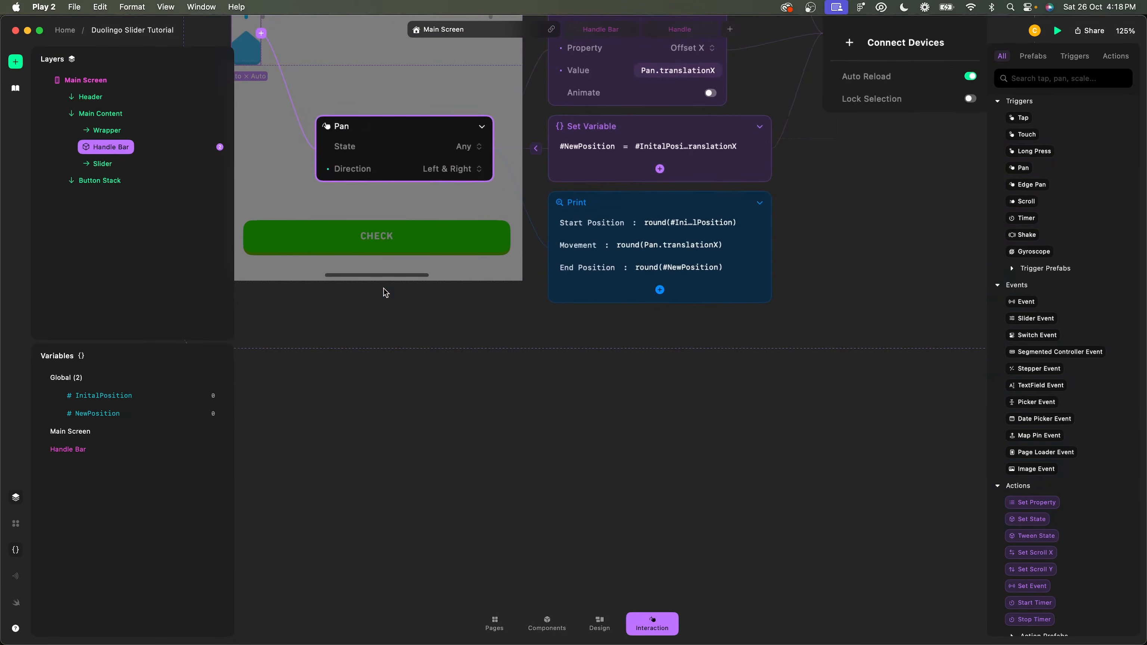
scroll(587, 166, up, 4)
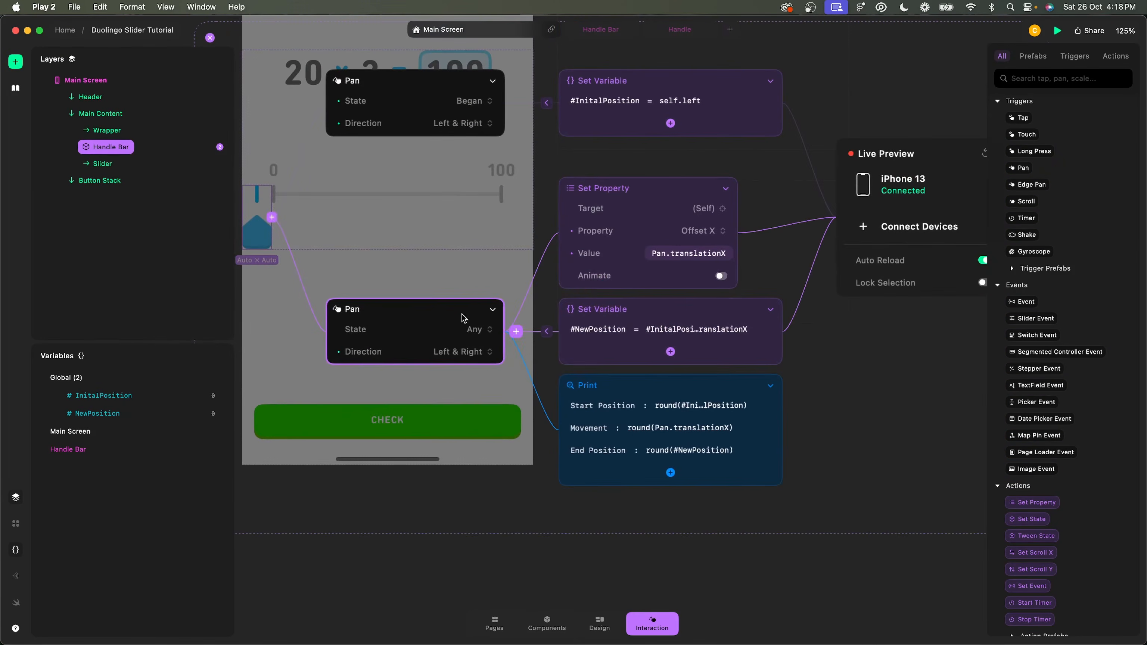
key(super+v)
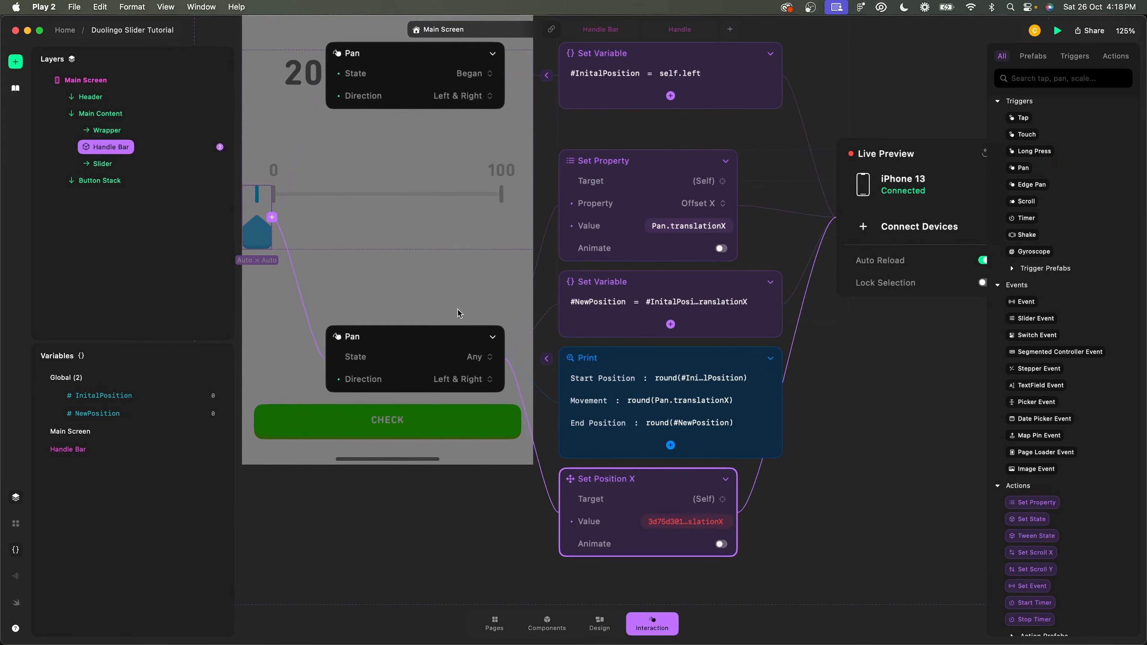
- Clear the broken expression in the pasted Set Position X action and set its Value to #NewPosition
click(678, 524)
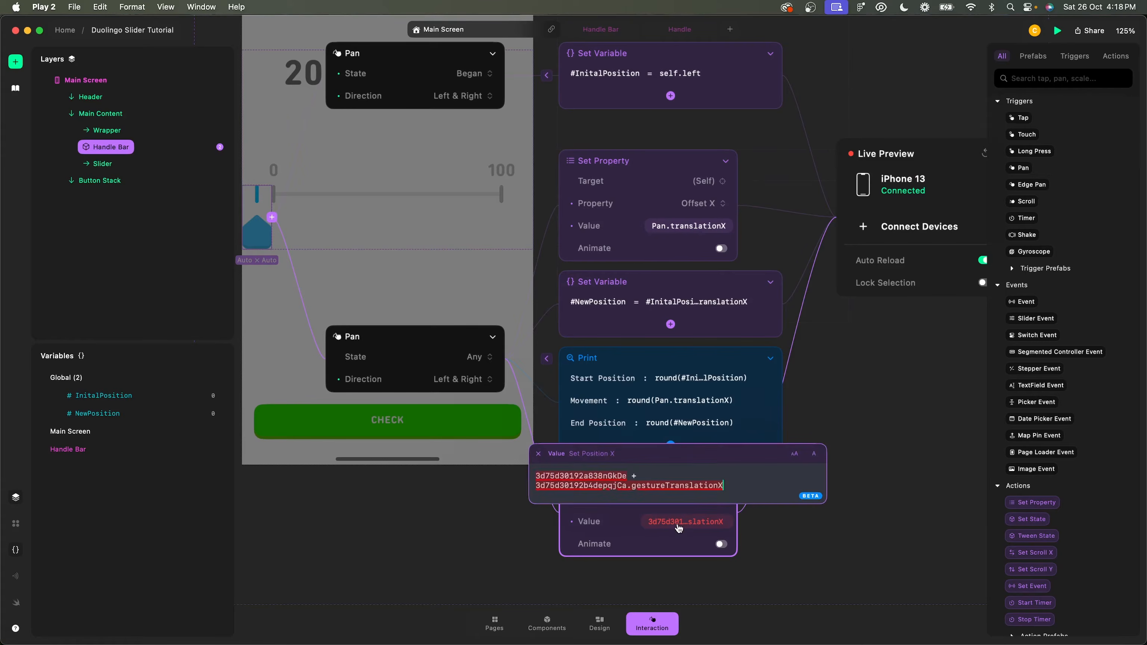
click(775, 543)
click(572, 523)
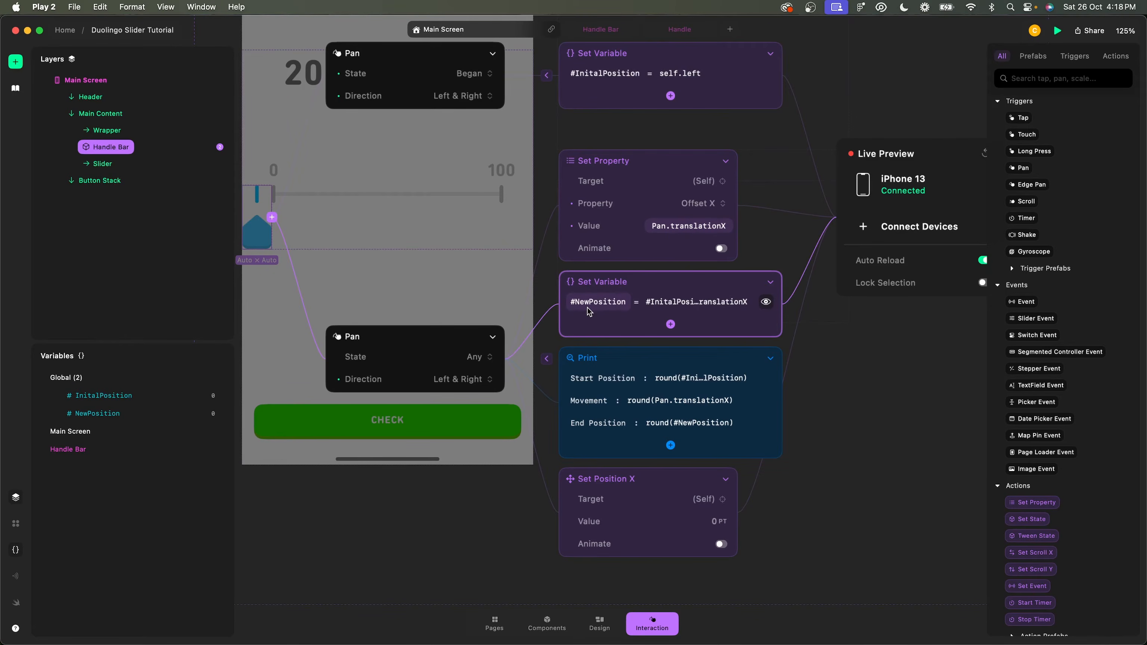
click(589, 522)
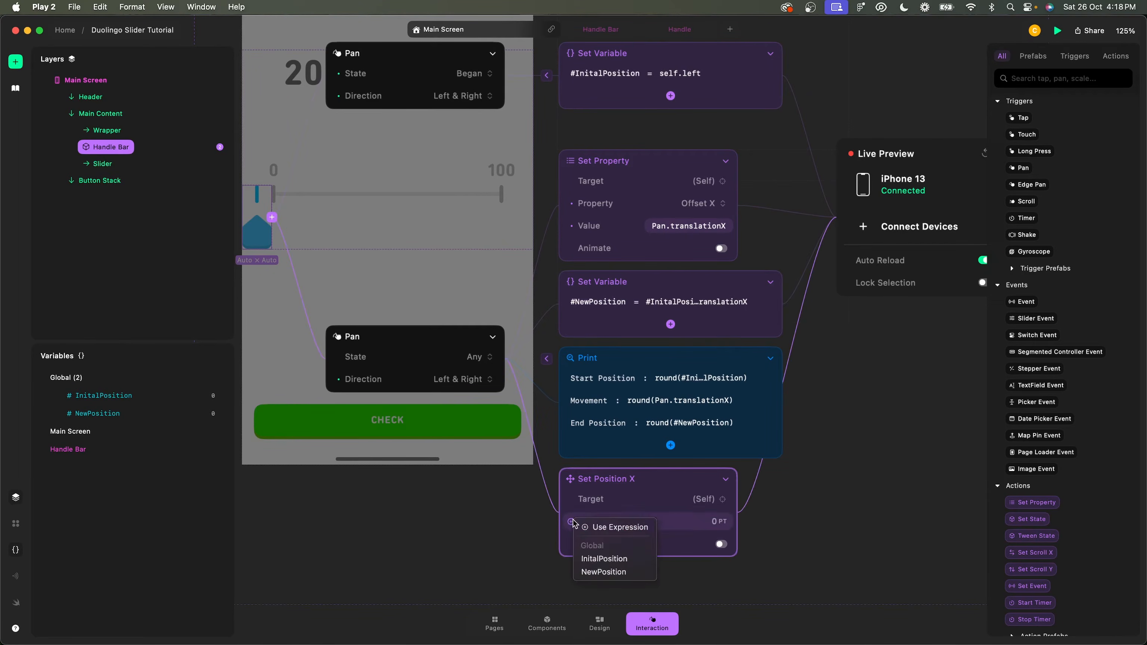
click(599, 527)
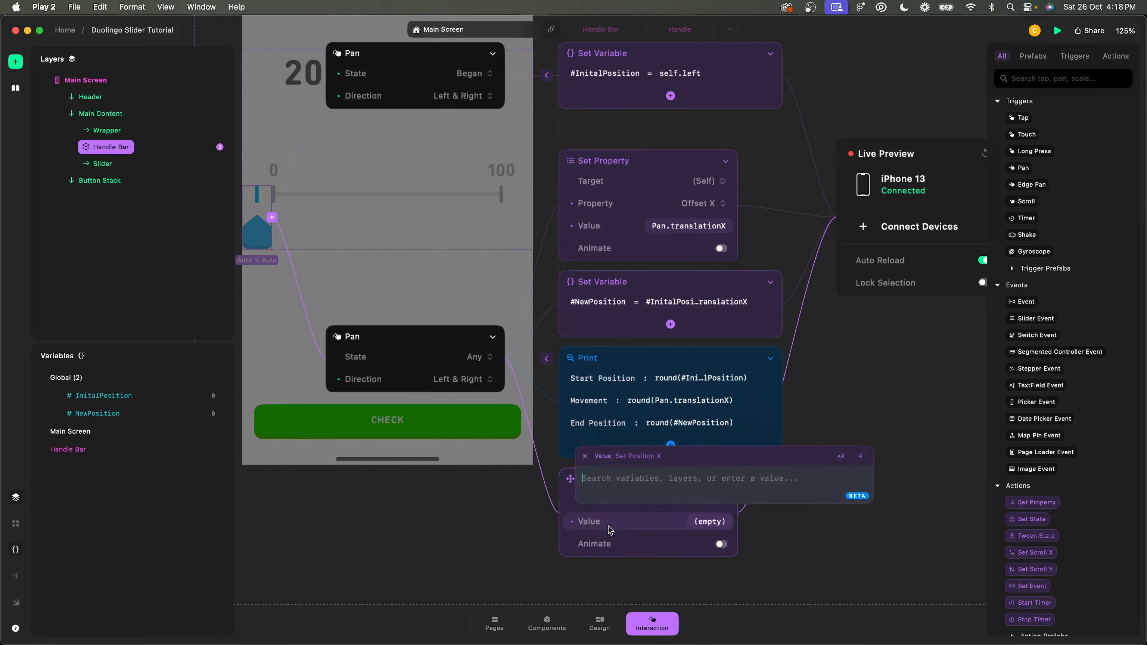
text(#NewPosition)
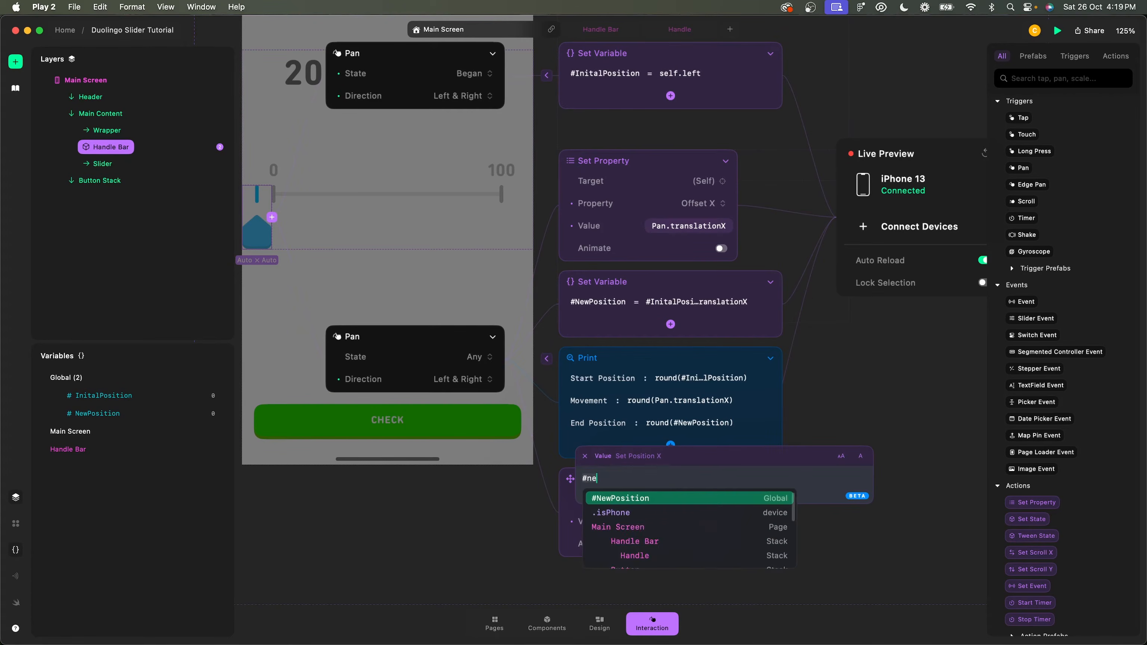
key(Return)
key(Return)
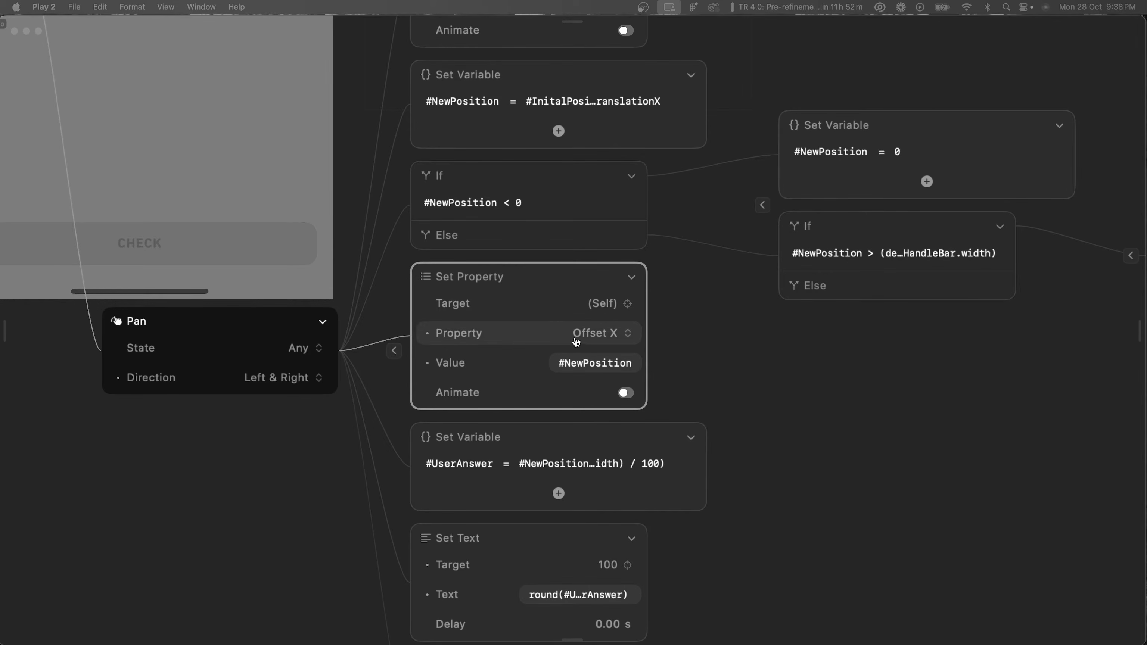
click(587, 335)
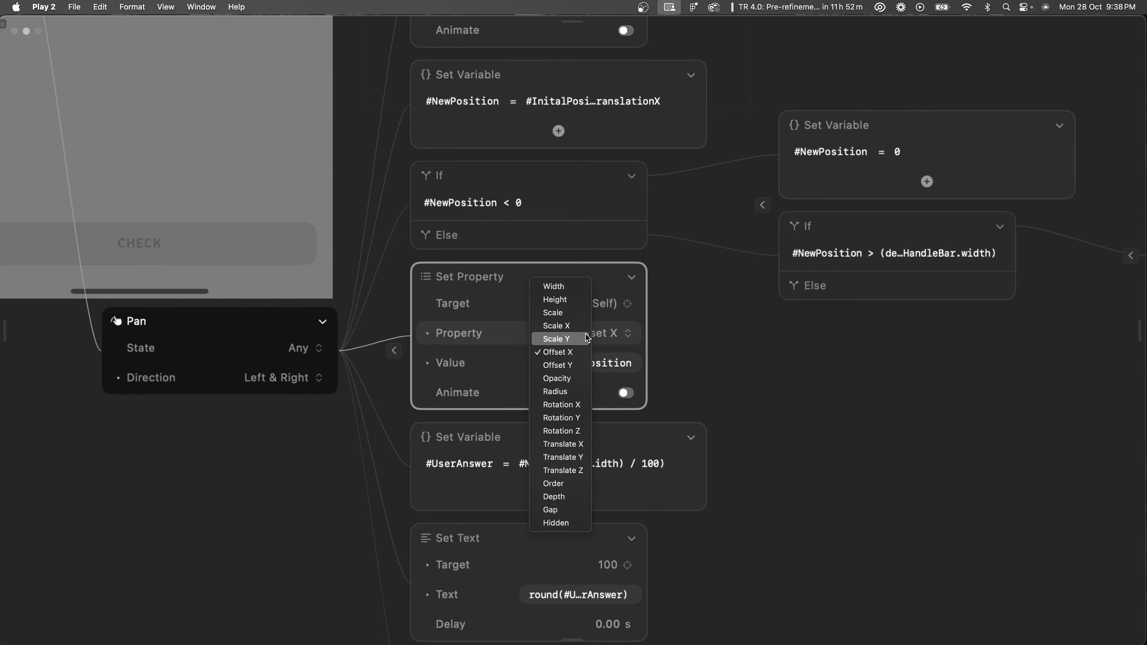
click(602, 289)
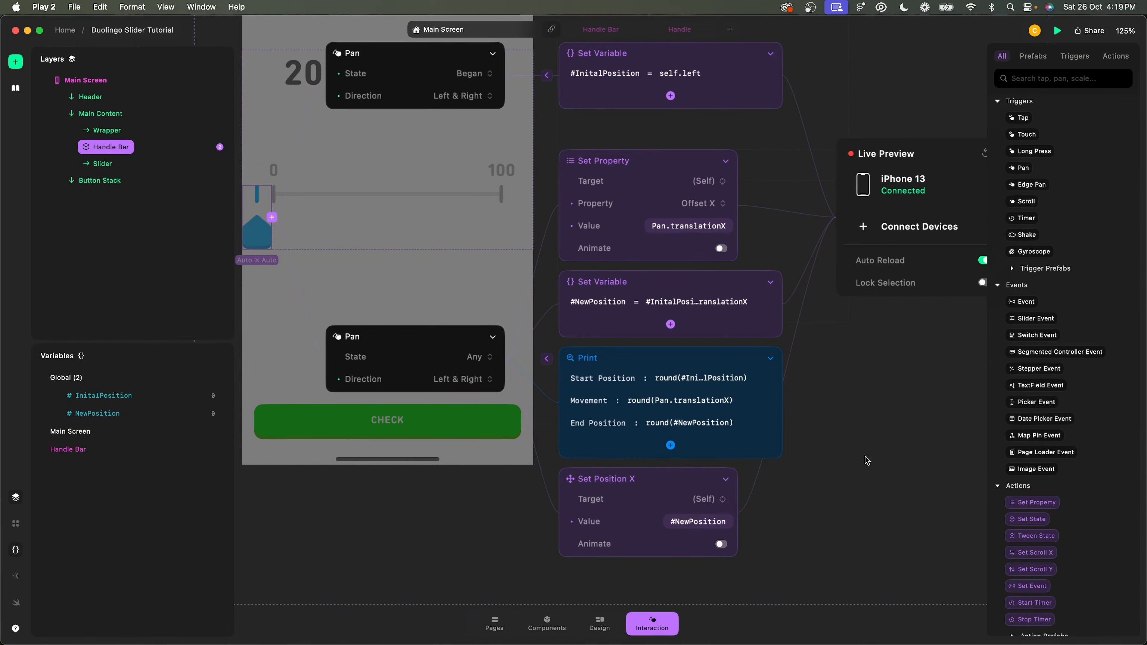
- Switch to iPhone Mirroring, slide the handle back and forth to test that it keeps its position, and return to Play
key(super+Tab)
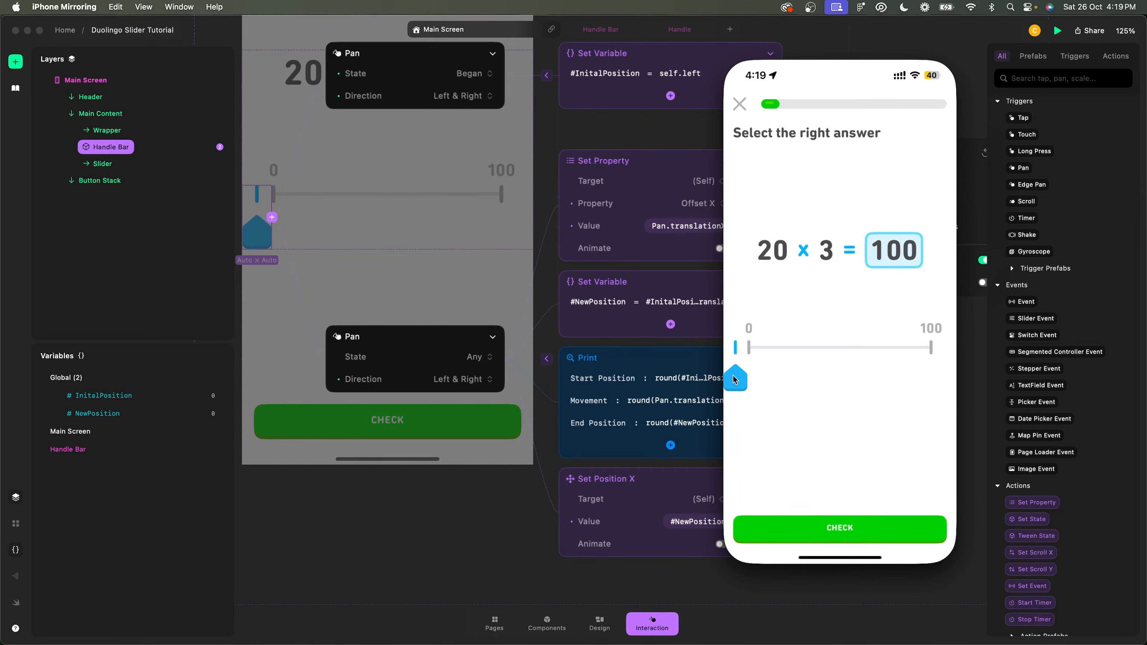
drag(733, 377, 799, 379)
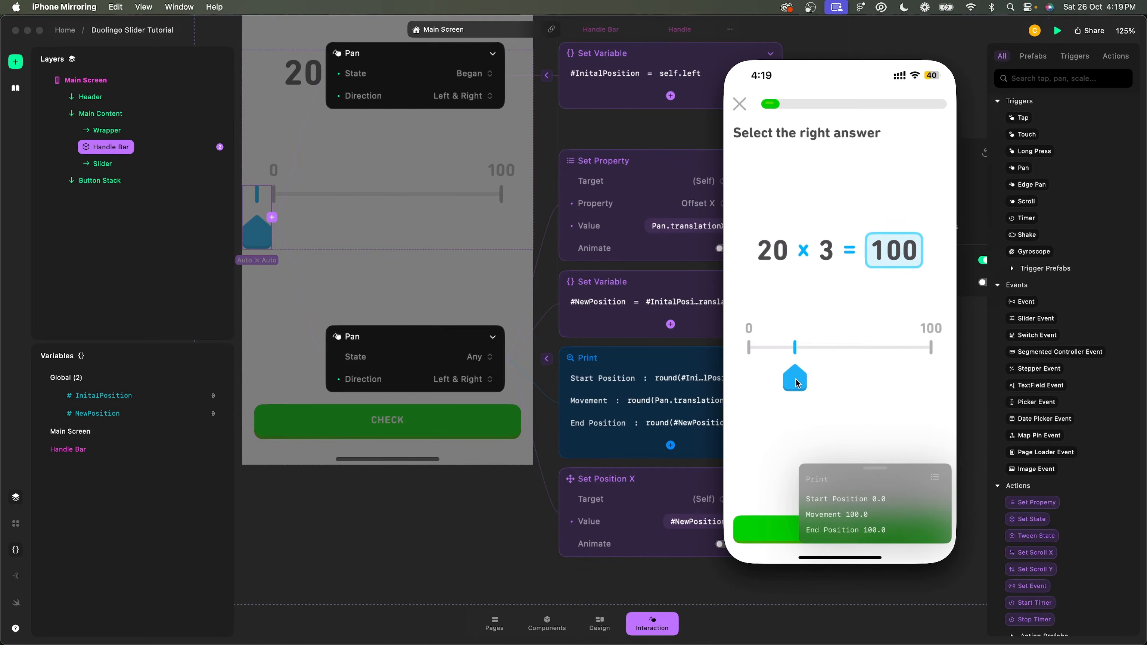
scroll(624, 475, right, 3)
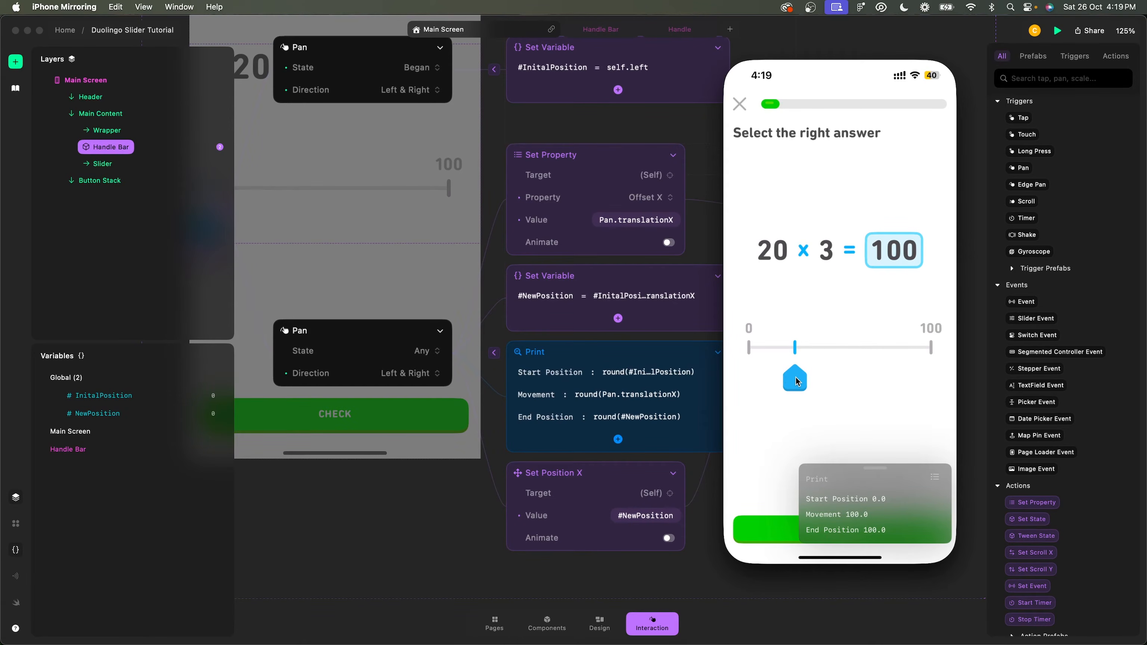
drag(796, 380, 887, 382)
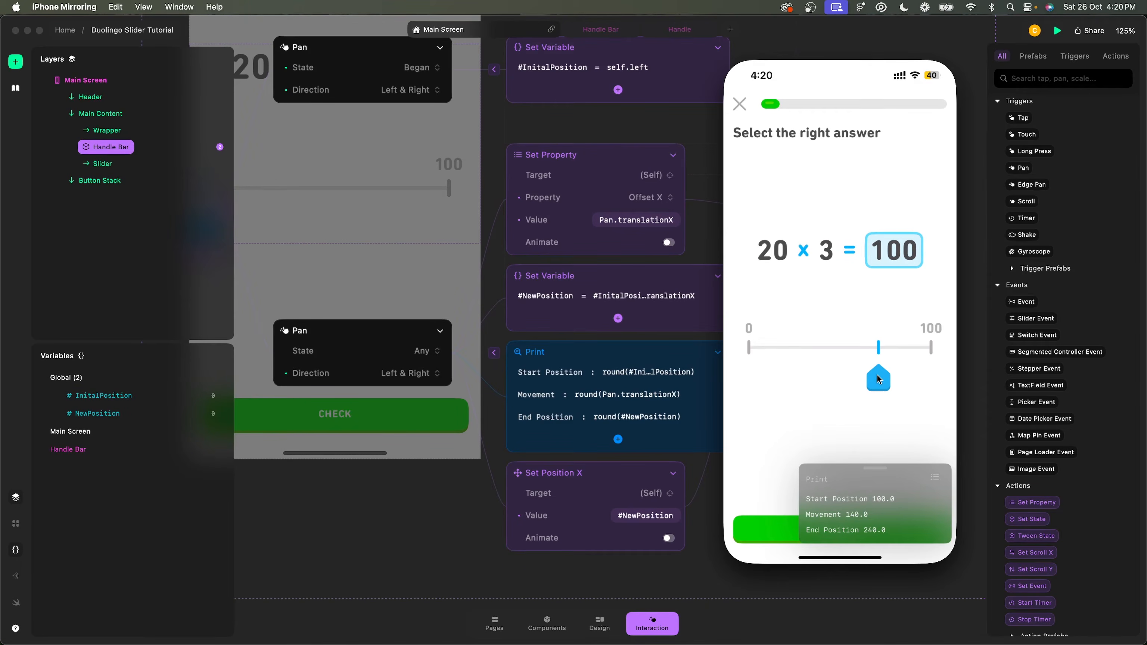
drag(880, 379, 839, 377)
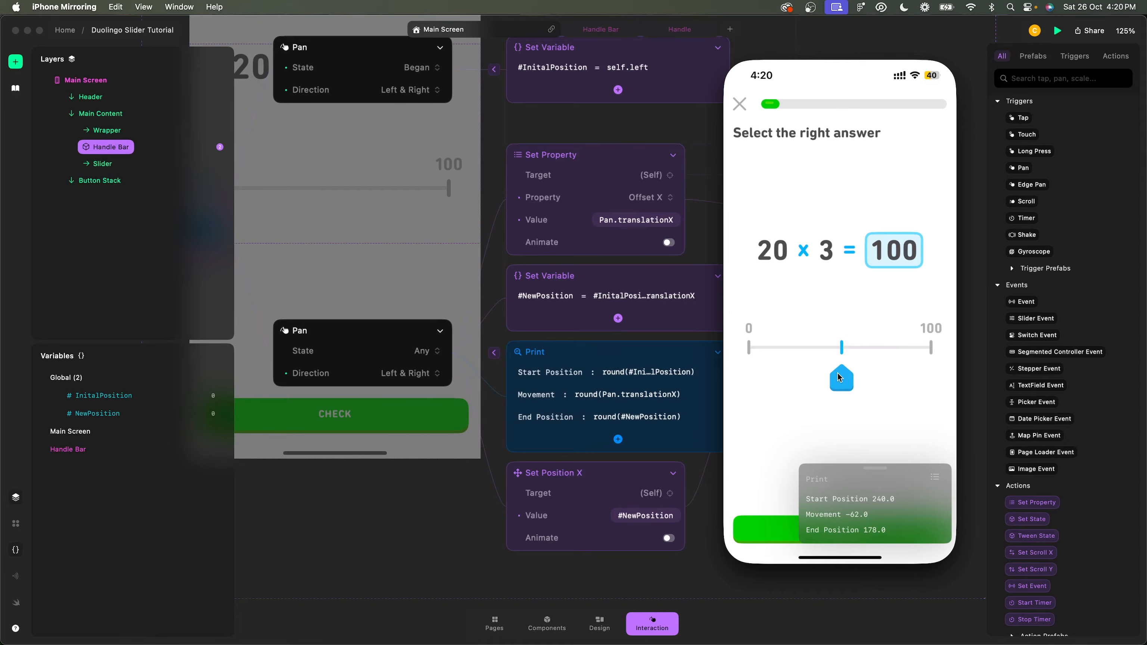
drag(839, 378, 824, 377)
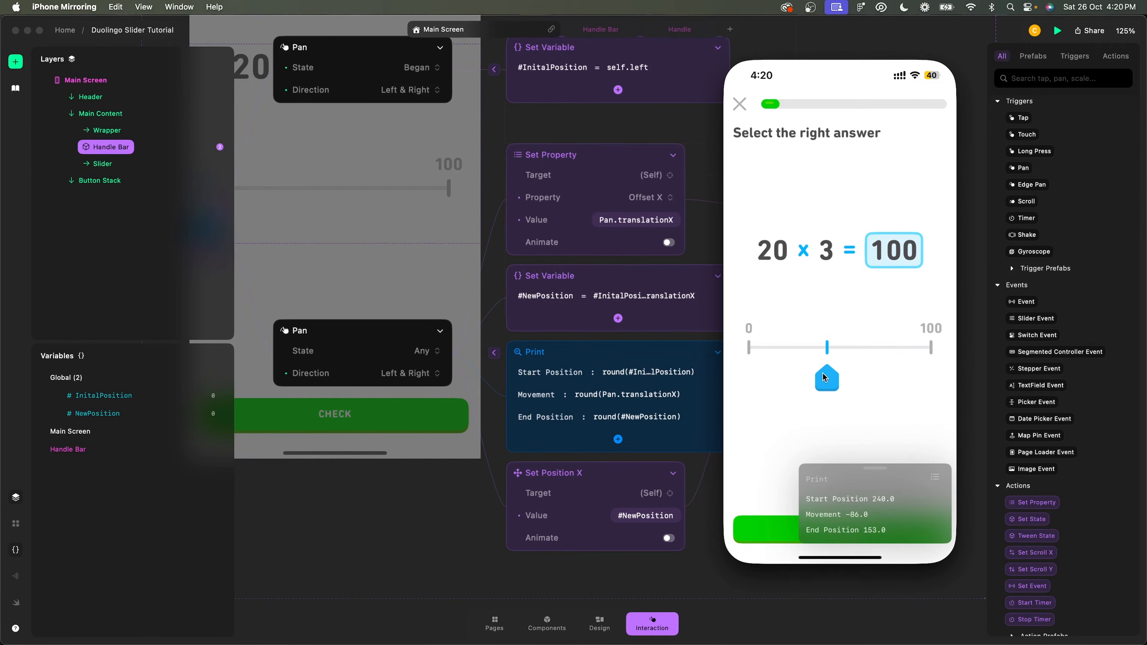
drag(824, 377, 821, 377)
drag(820, 374, 748, 372)
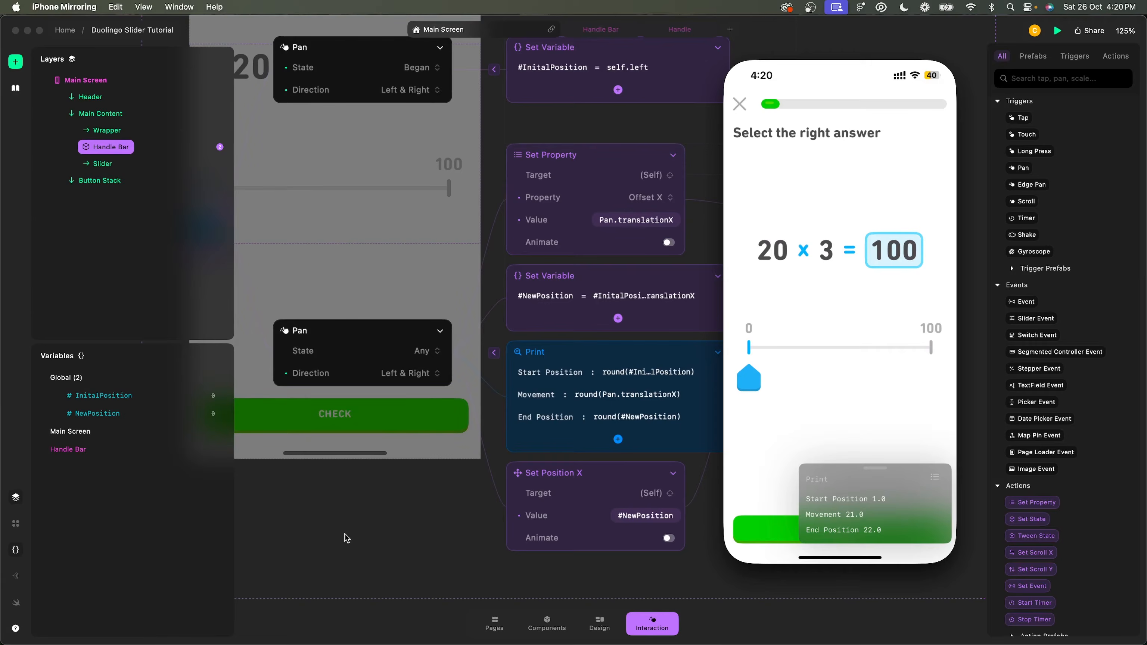
click(380, 505)
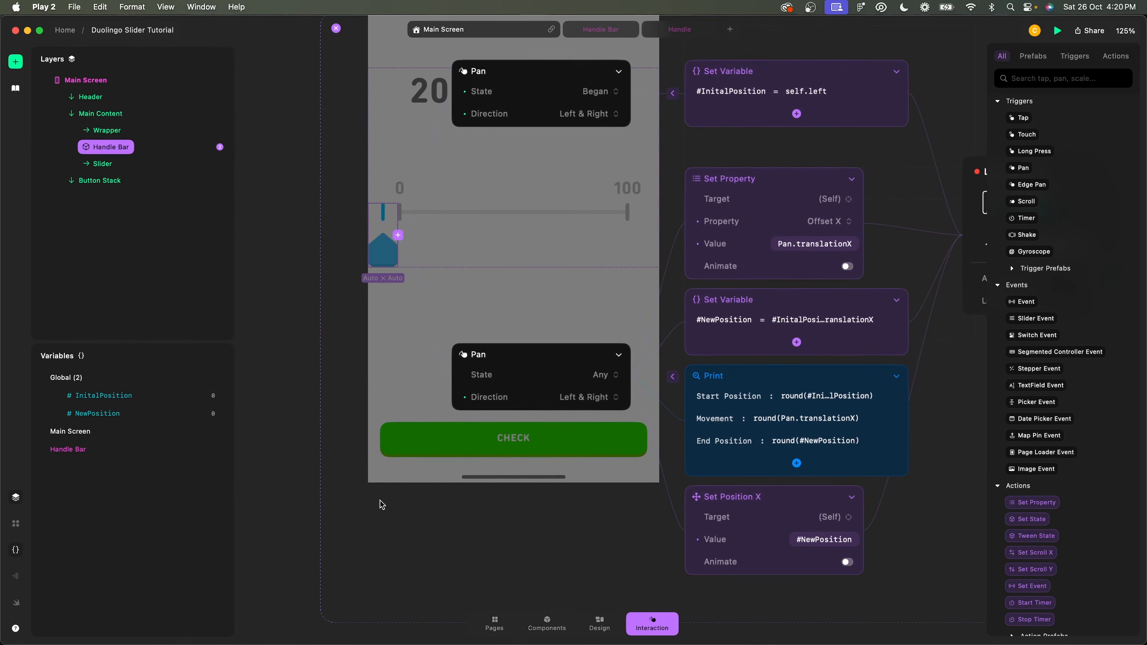
key(Escape)
scroll(401, 266, up, 3)
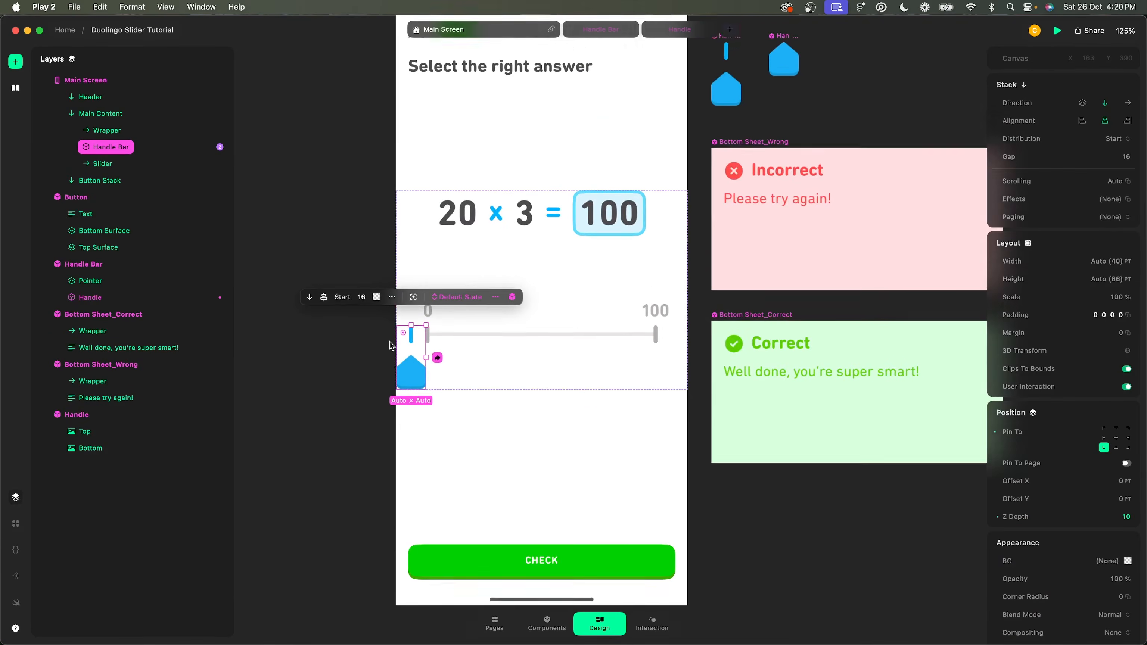
scroll(391, 346, up, 3)
scroll(391, 346, right, 2)
key(i)
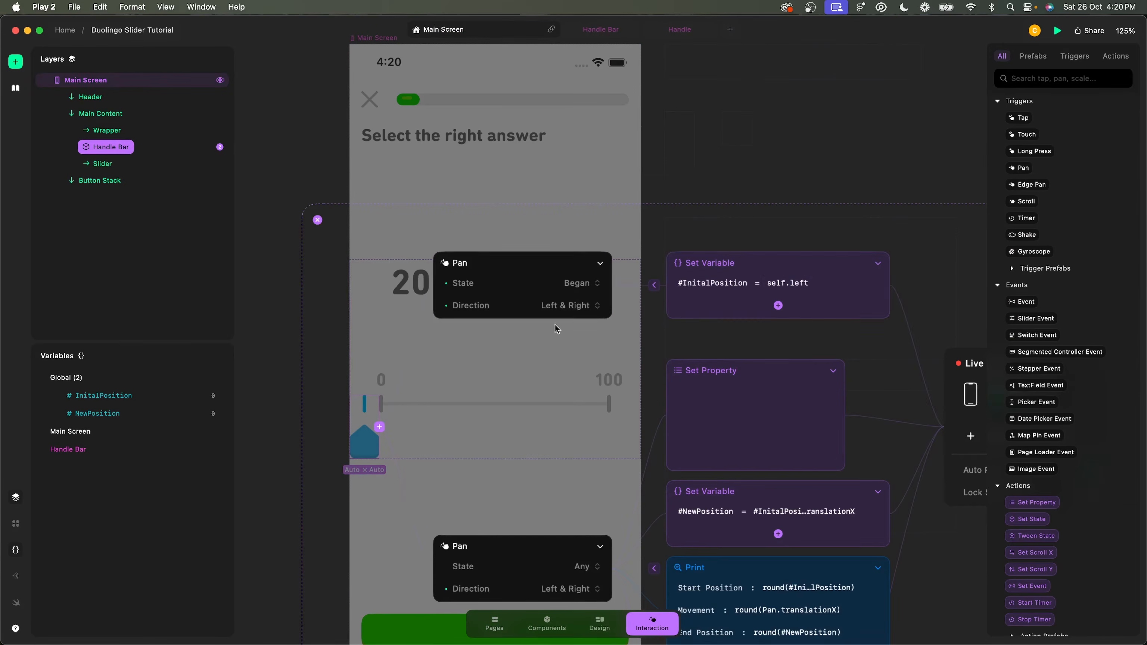
scroll(768, 292, right, 1)
scroll(768, 292, down, 1)
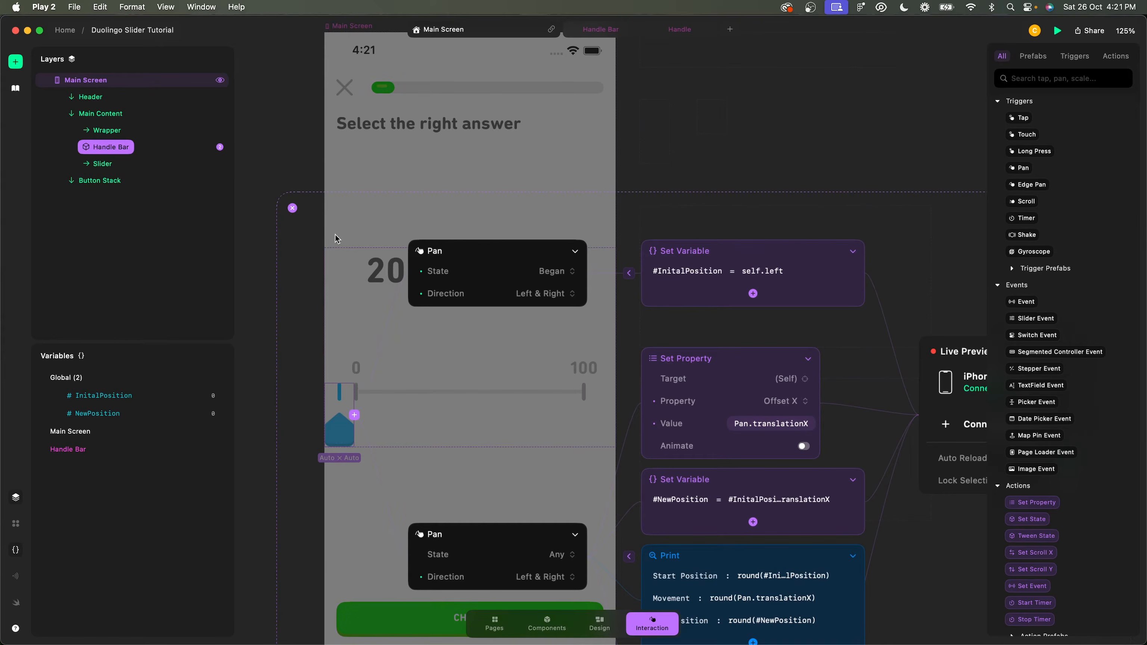
- Move the Handle Bar in the design view to Offset X 22 pt, lining its pointer up with the slider's 0 mark
click(293, 209)
click(340, 408)
scroll(340, 408, up, 3)
double_click(347, 430)
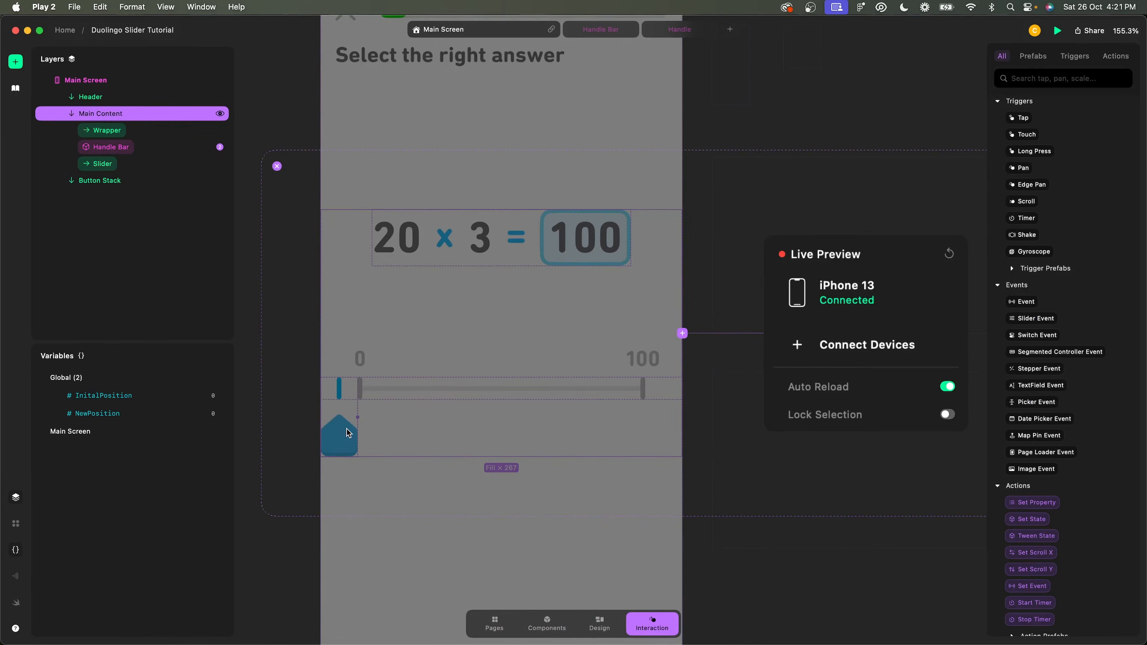
key(Escape)
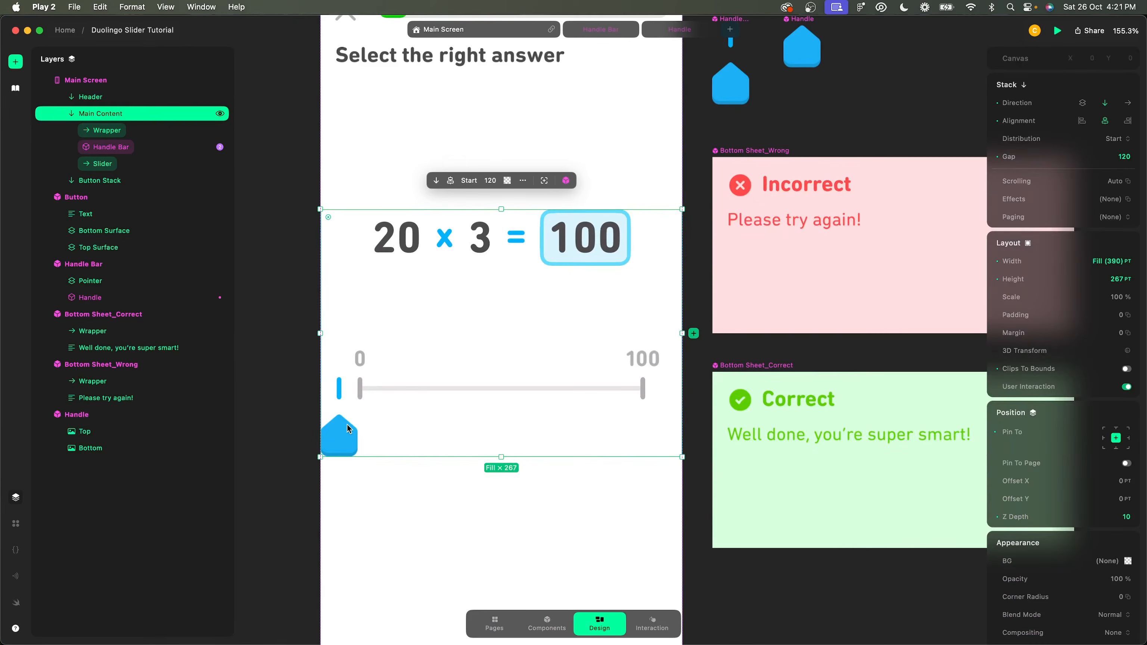
click(344, 406)
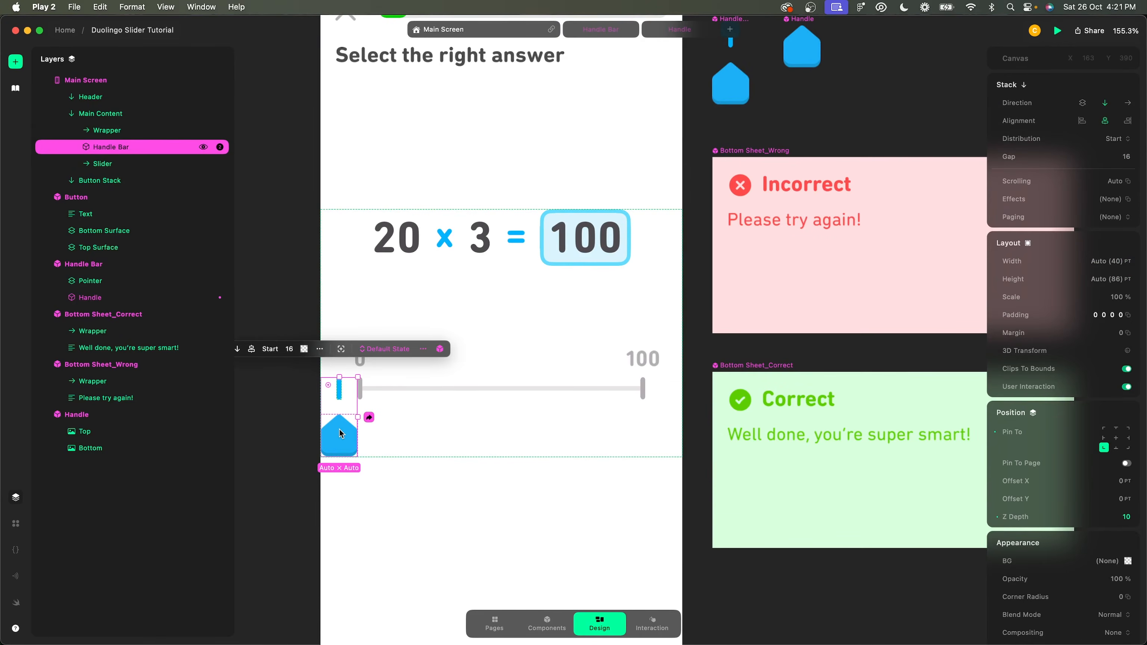
drag(340, 432, 360, 431)
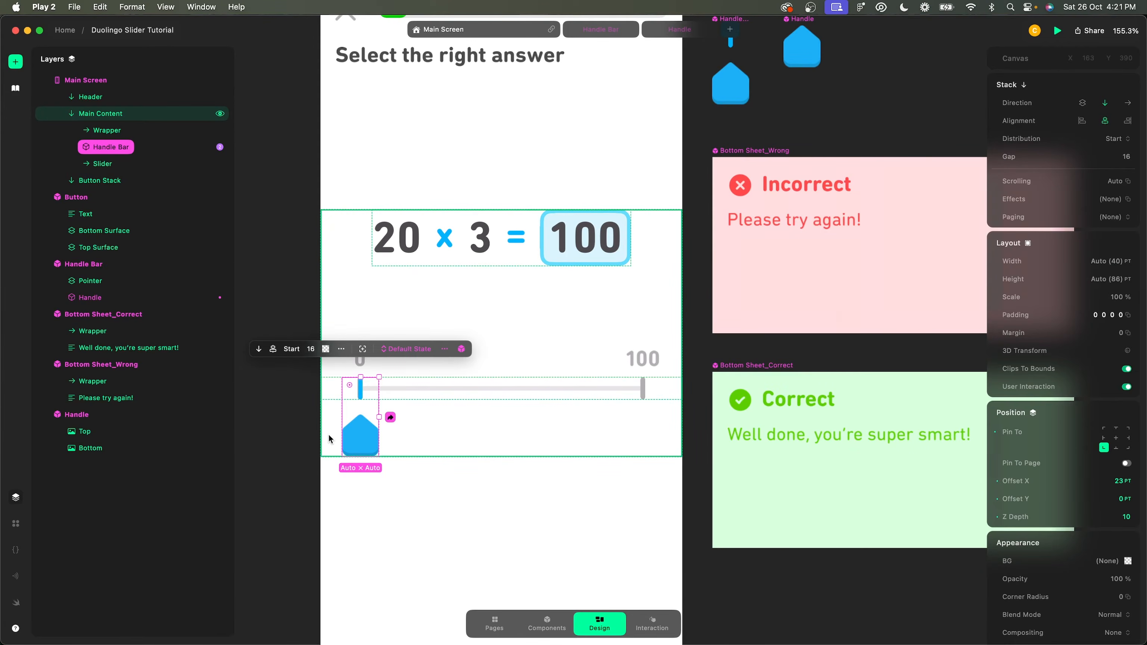
key(Left)
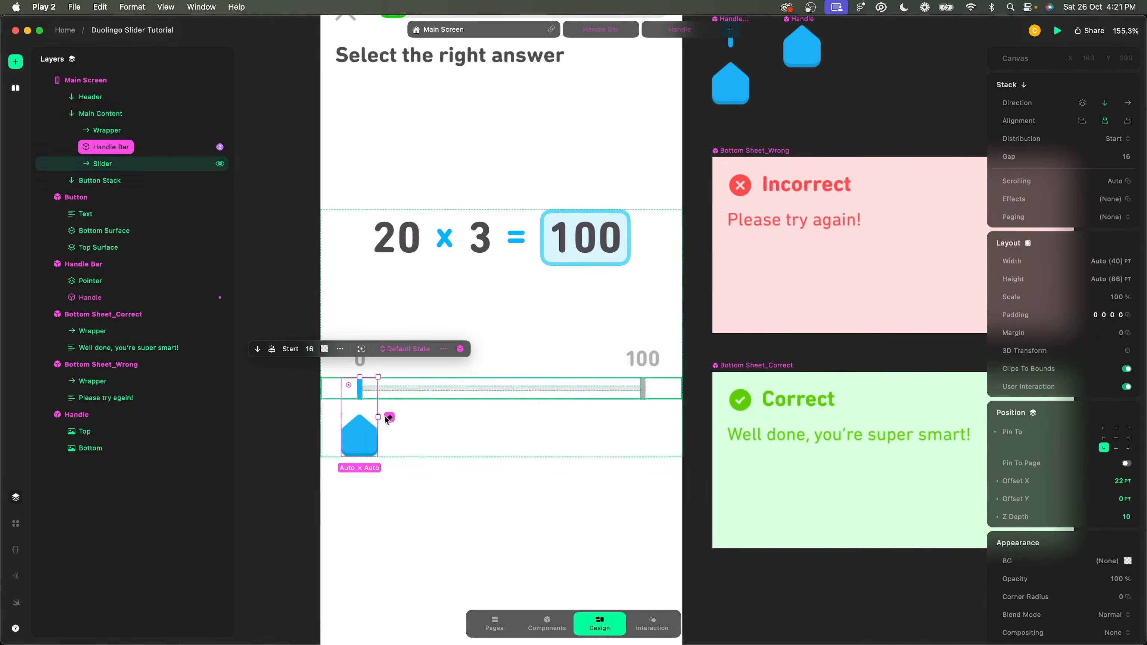
- Reset the Handle Bar's Offset X to 0 pt
scroll(332, 397, up, 5)
scroll(329, 402, up, 4)
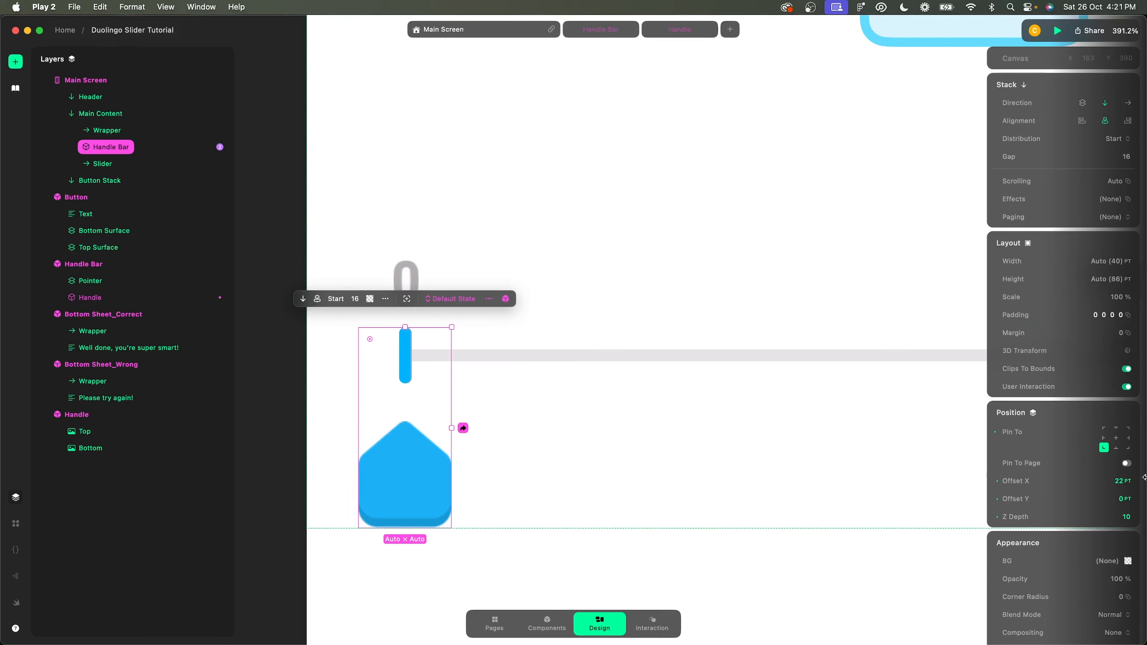
click(1126, 482)
click(995, 482)
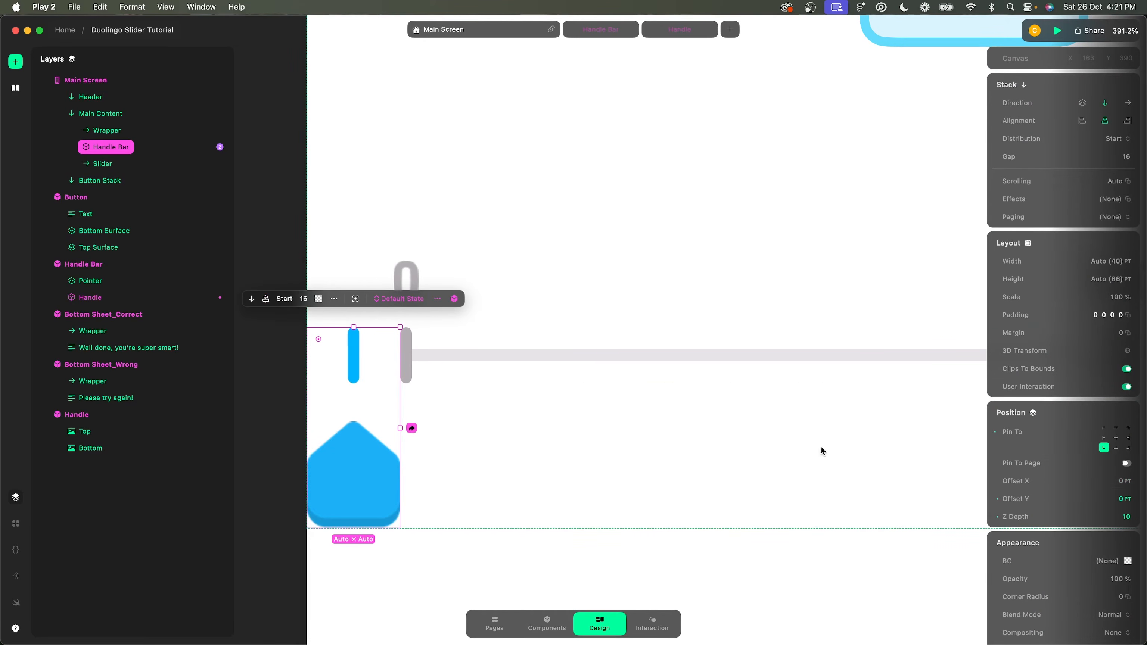
- Set the Handle Bar component's width to 88 pt
scroll(594, 422, down, 5)
scroll(594, 426, down, 4)
click(754, 131)
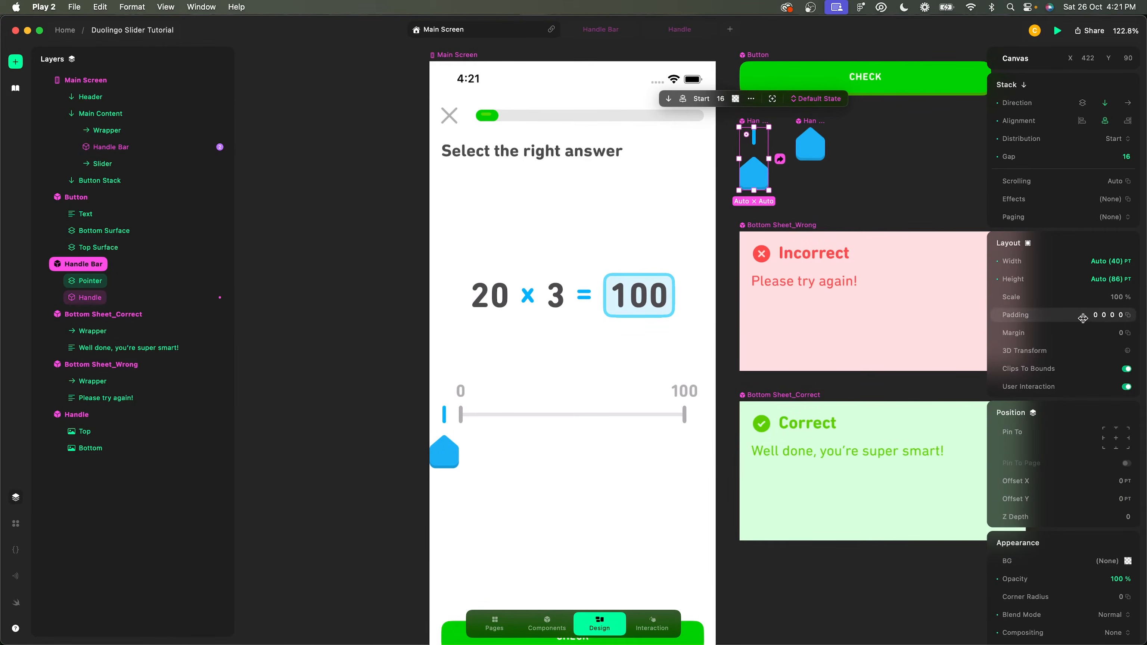
click(1100, 262)
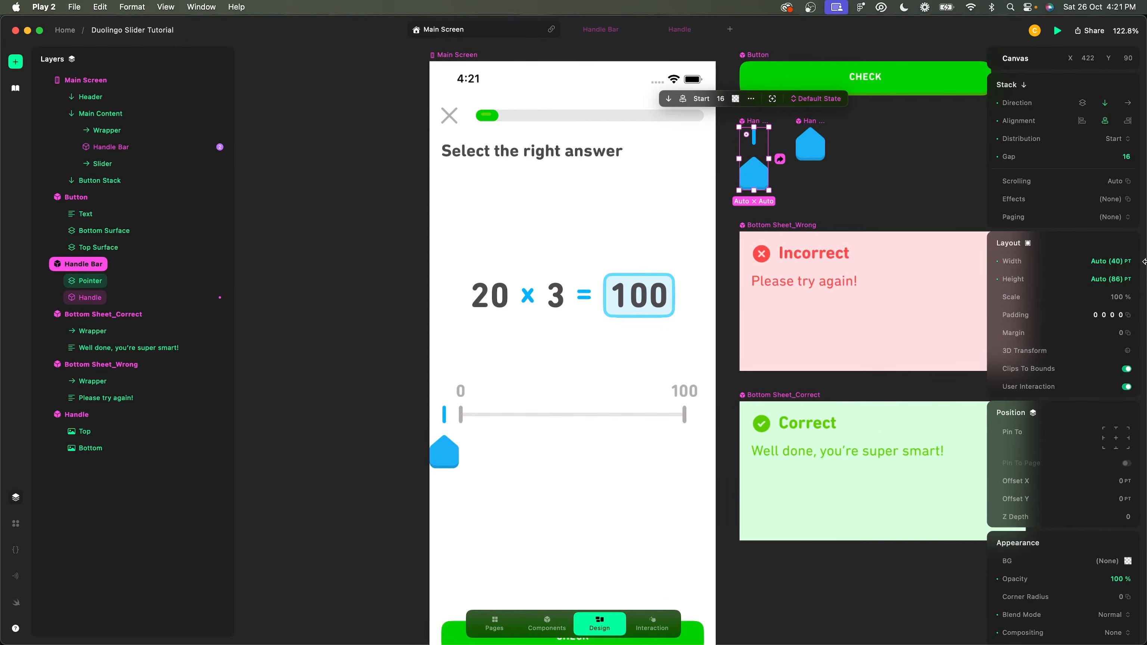
text(88)
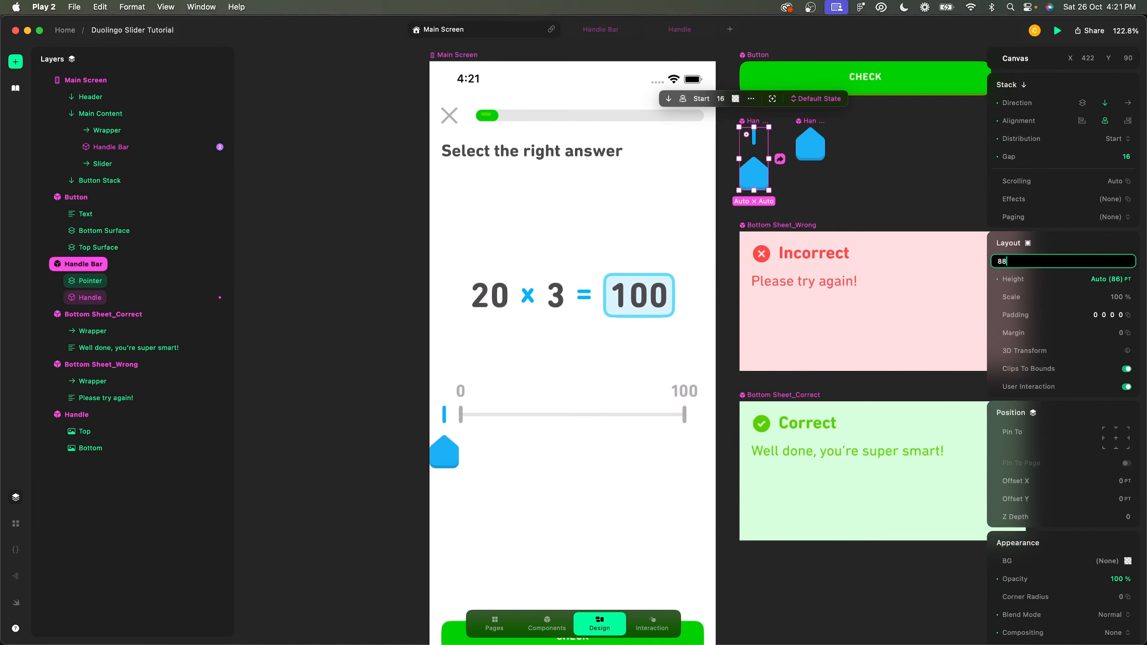
key(Return)
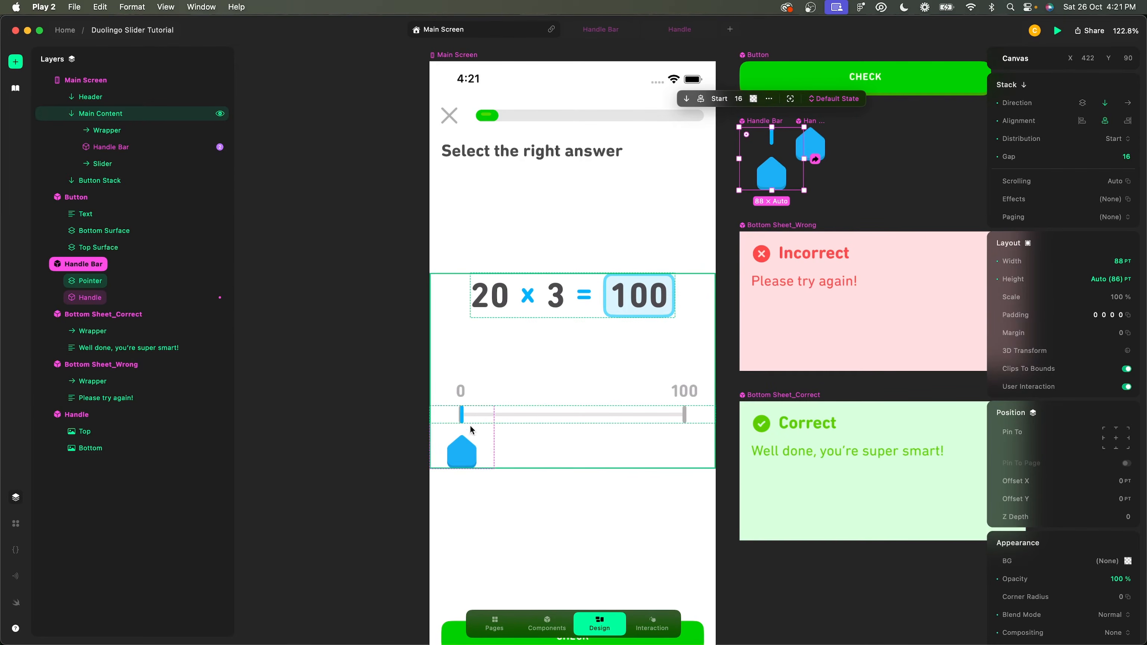
- Move the Handle component clear of the Handle Bar component, and inspect the on-screen Handle Bar's alignment with the slider's 0 mark
drag(814, 120, 861, 116)
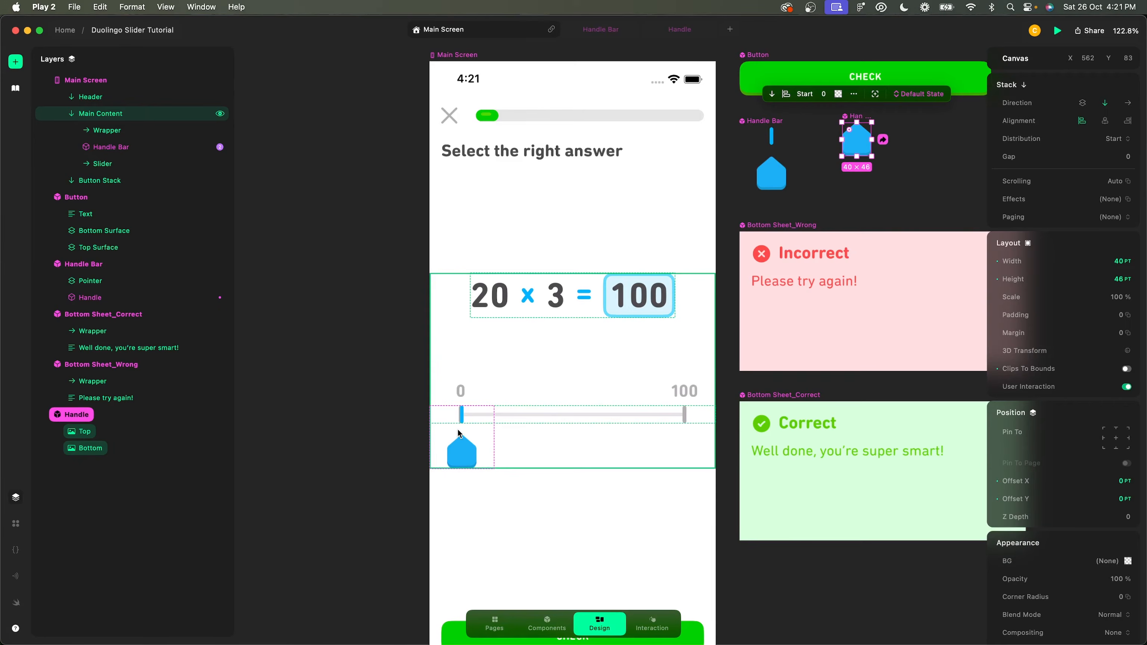
click(457, 447)
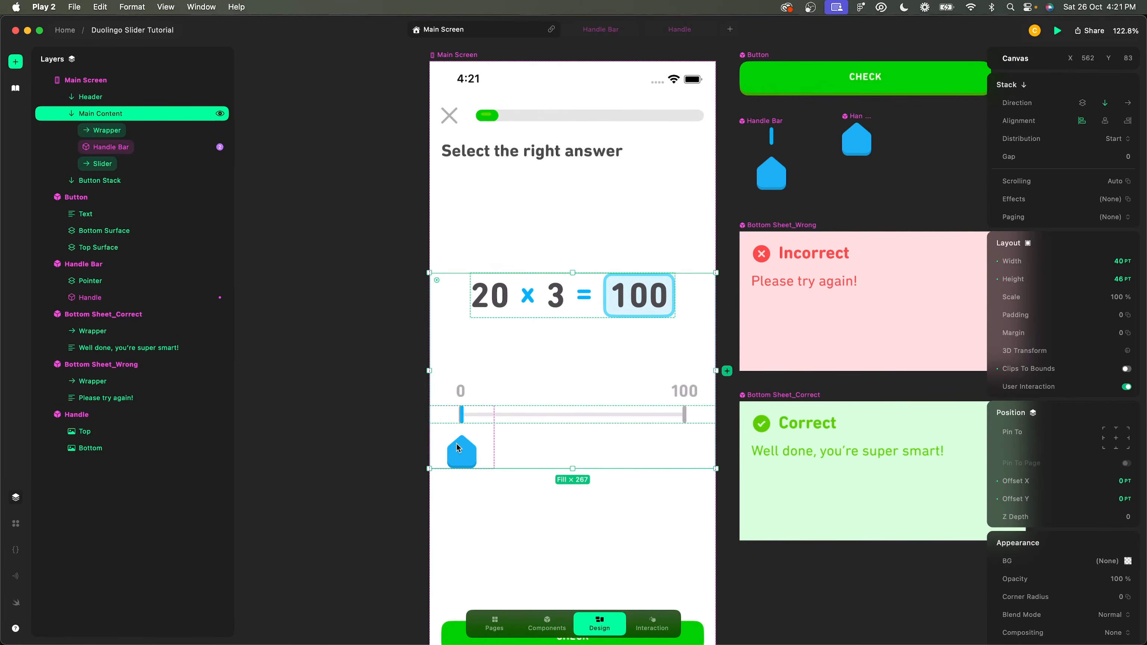
click(458, 447)
scroll(457, 447, up, 6)
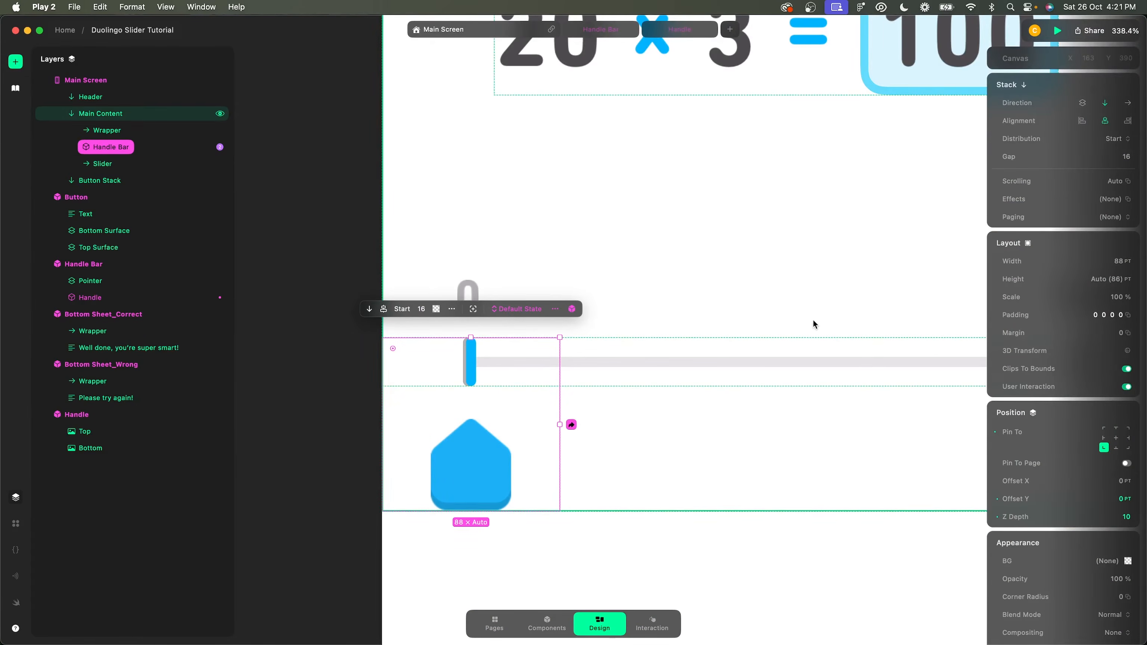
- Fine-tune the Handle Bar component's width to 85 pt so its pointer lines up exactly with the slider's 0 mark
scroll(807, 248, down, 6)
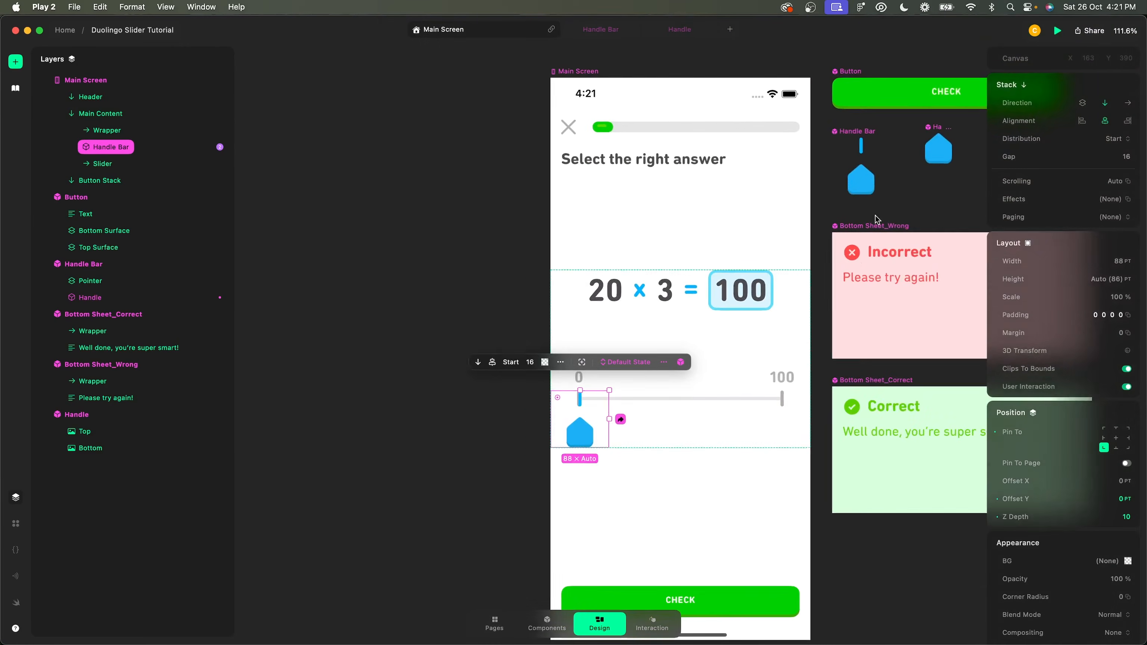
scroll(876, 215, right, 1)
click(832, 143)
click(1119, 262)
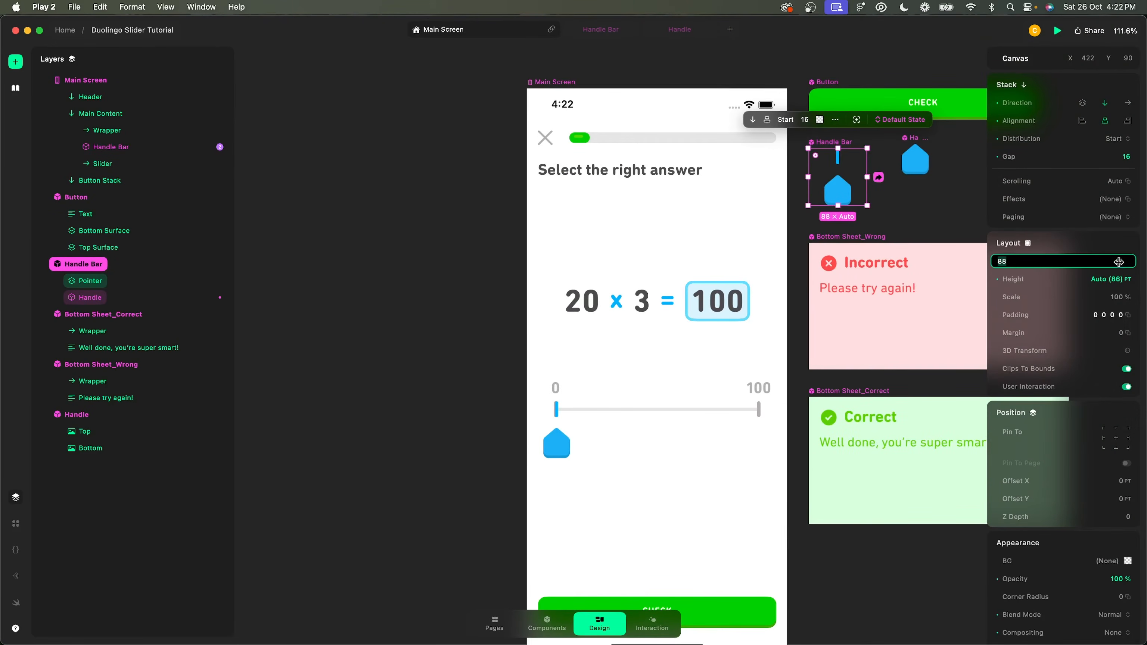
drag(1119, 262, 1117, 262)
key(Down)
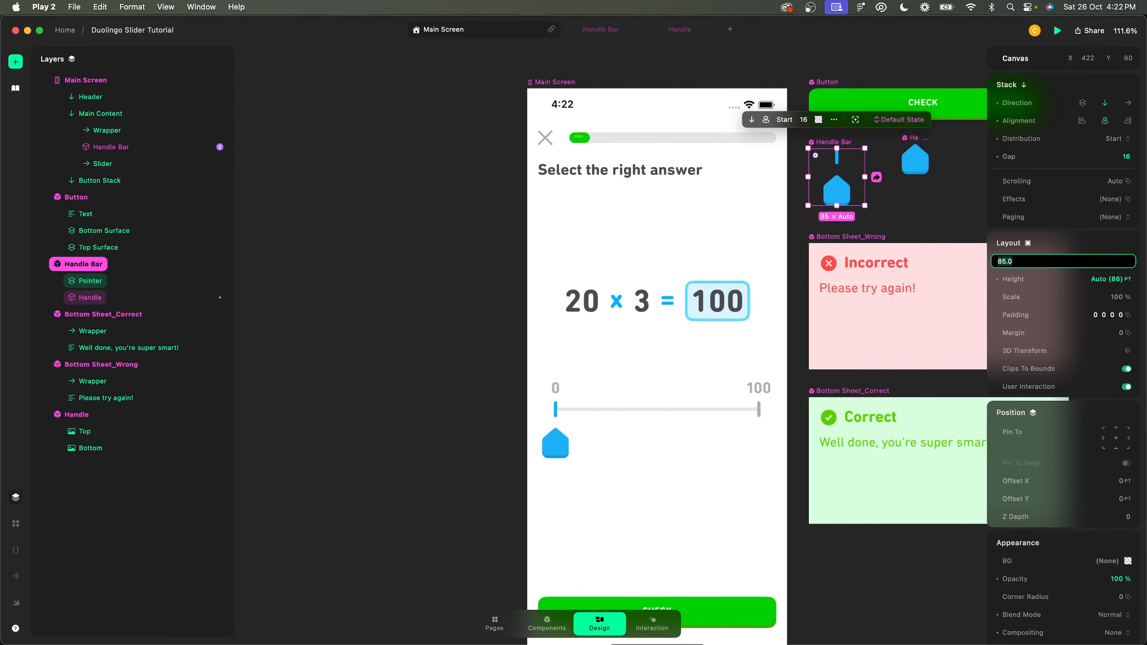
key(Up)
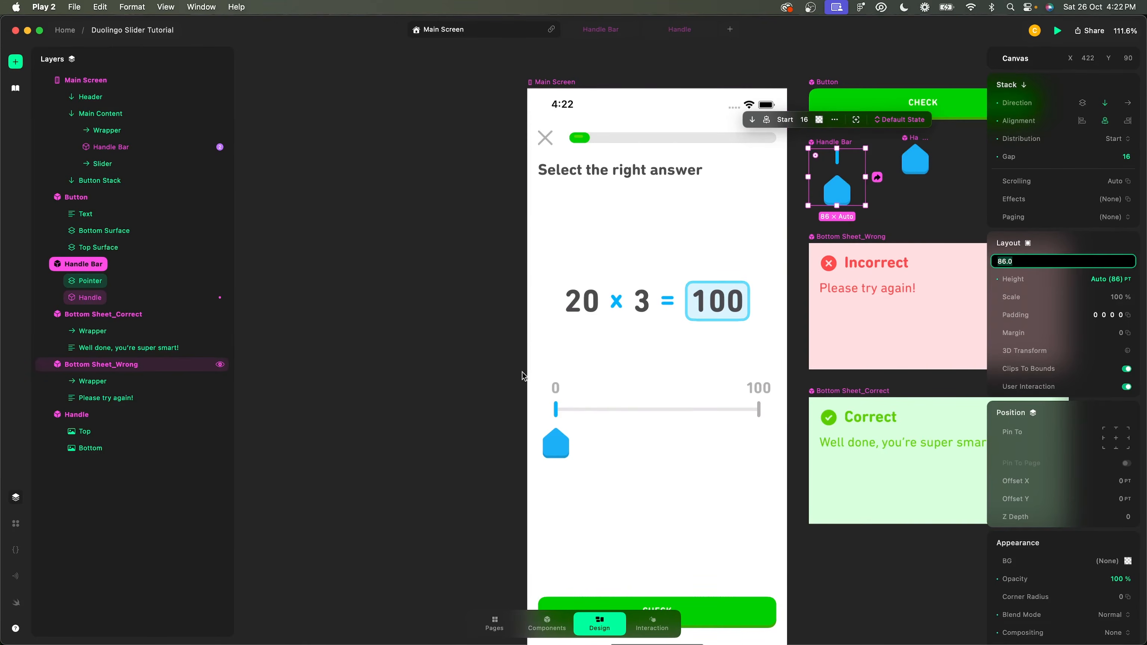
scroll(567, 435, up, 10)
scroll(482, 256, up, 5)
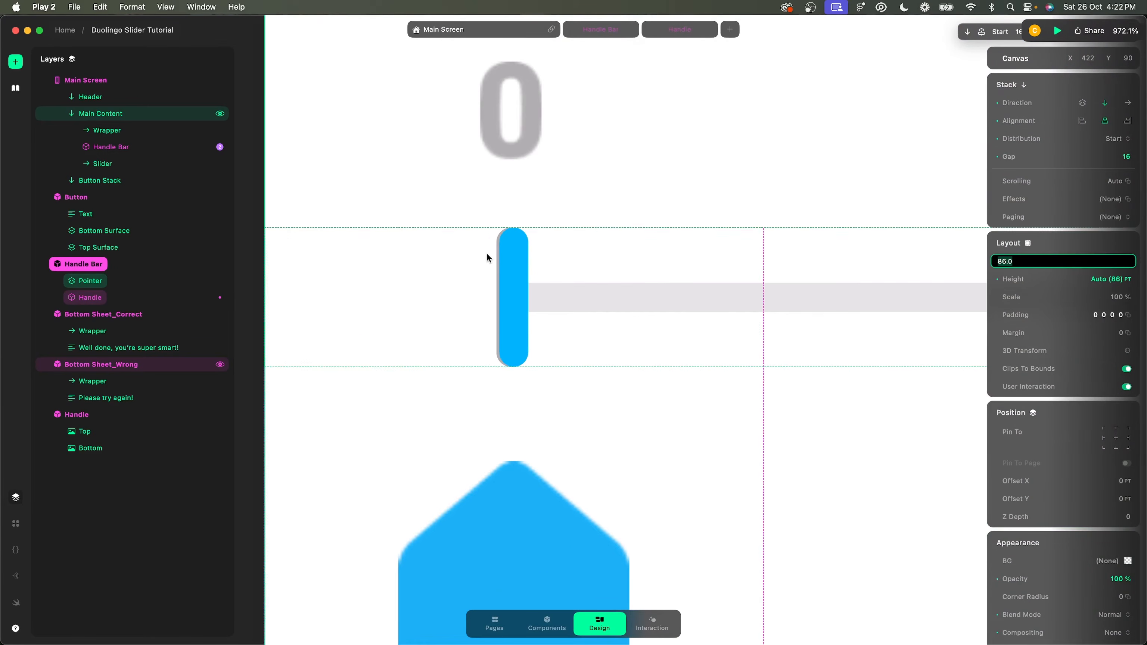
key(Down)
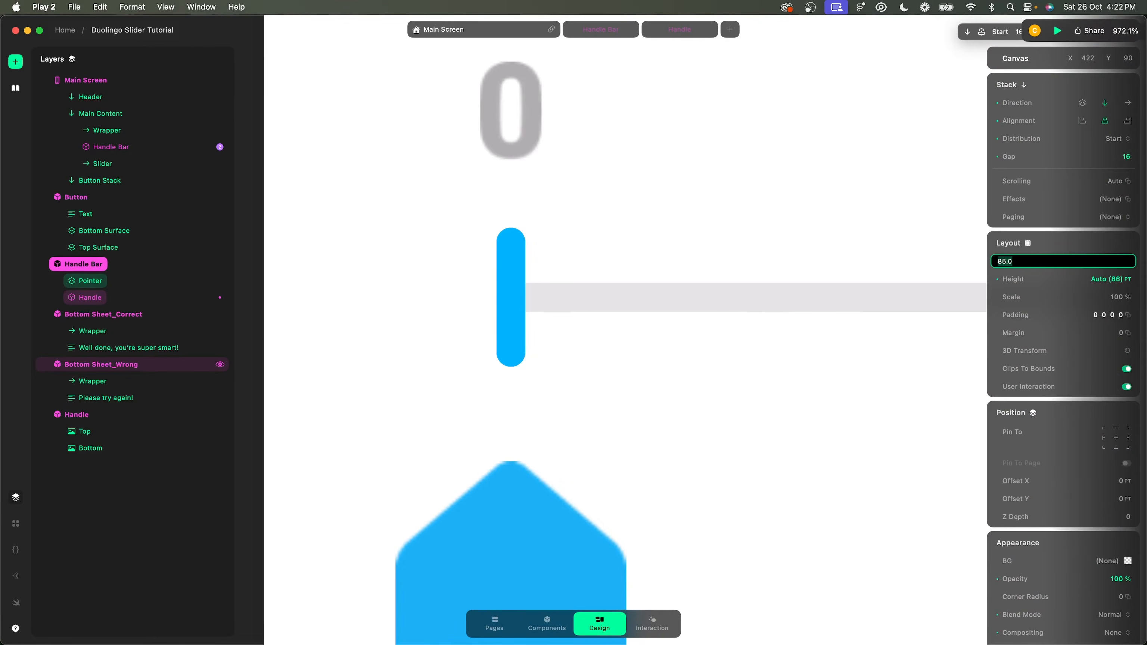
- Reset the Handle Bar component's width to Auto and look closely at its layout
scroll(533, 418, down, 15)
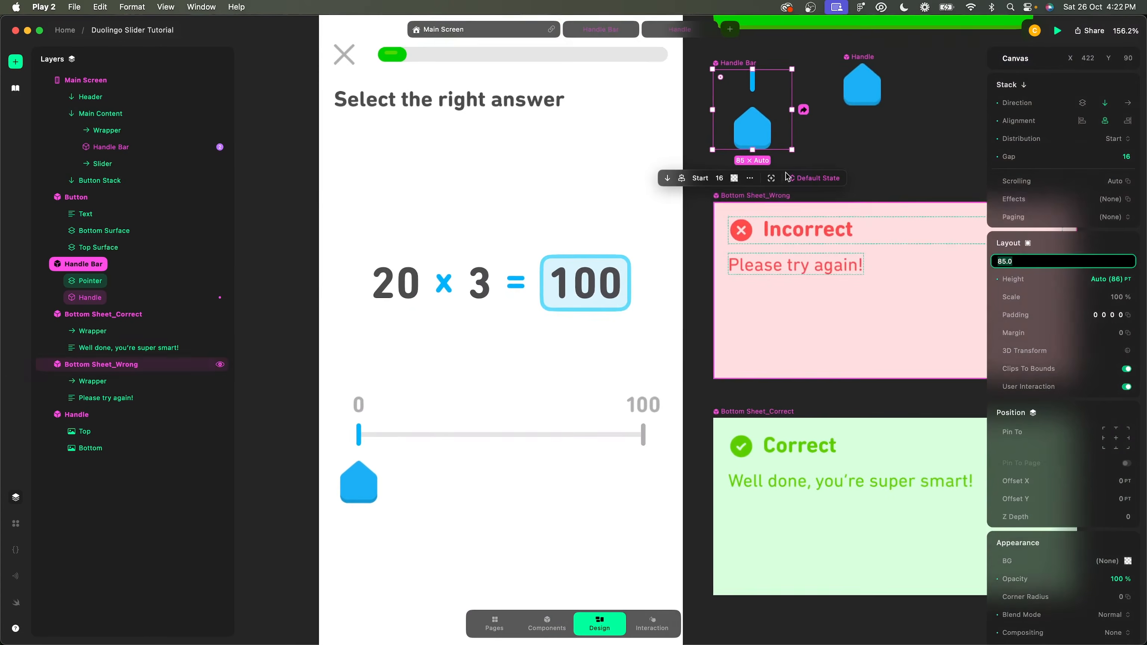
scroll(788, 177, right, 1)
key(Return)
click(997, 263)
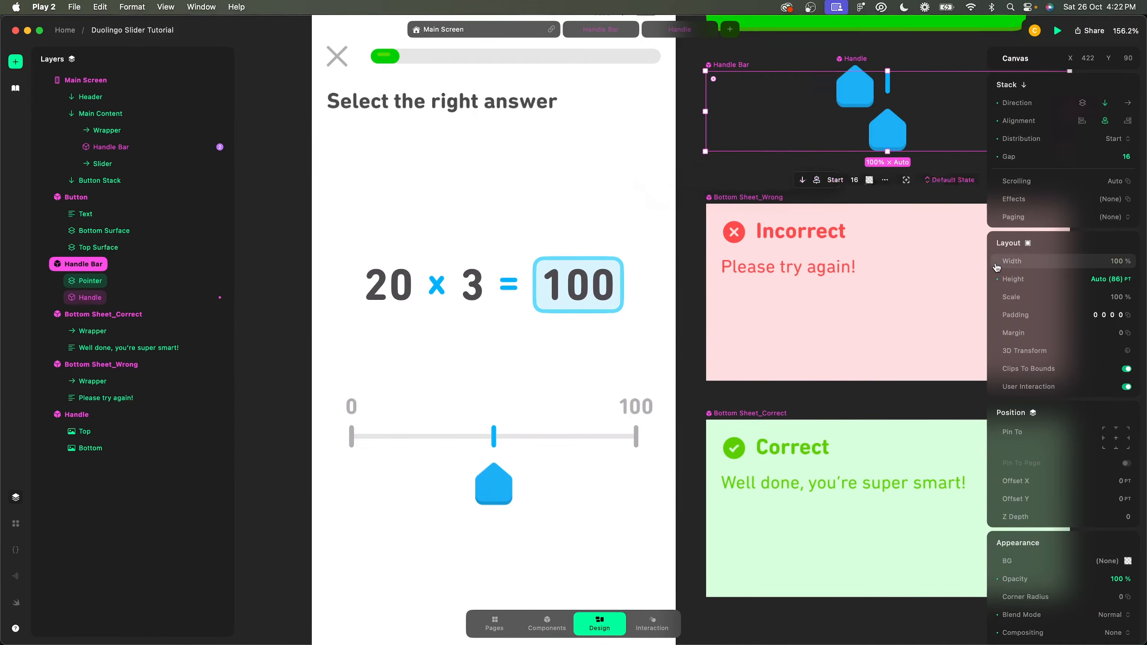
click(1124, 261)
click(1126, 280)
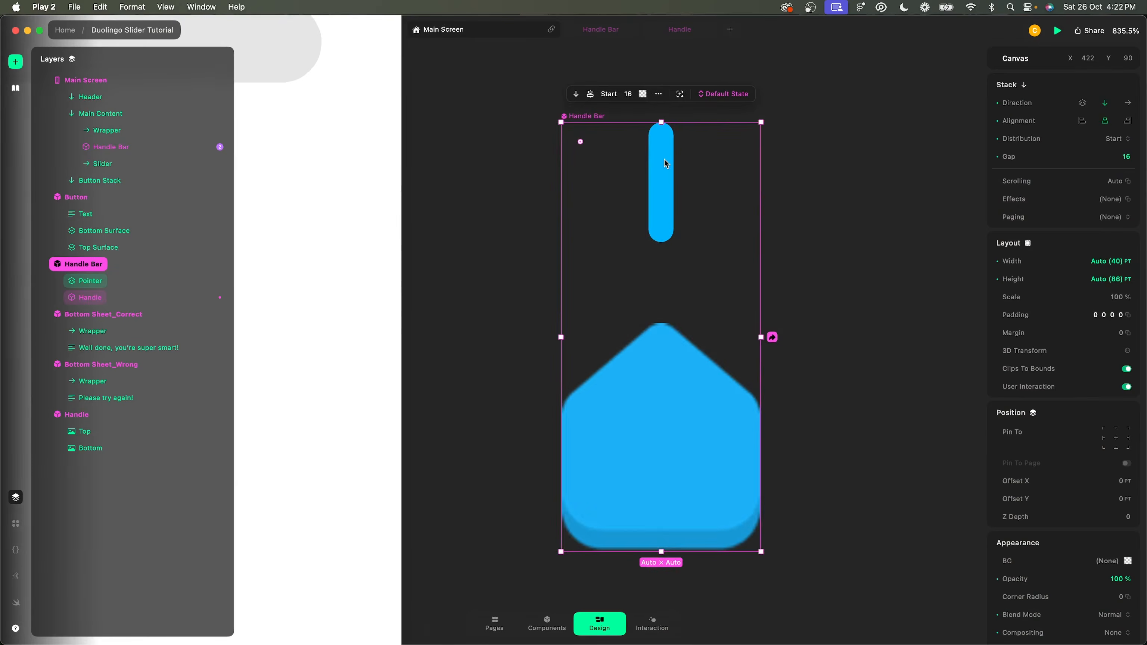
- Open the Handle Bar component's width for editing
scroll(664, 159, down, 10)
click(1108, 261)
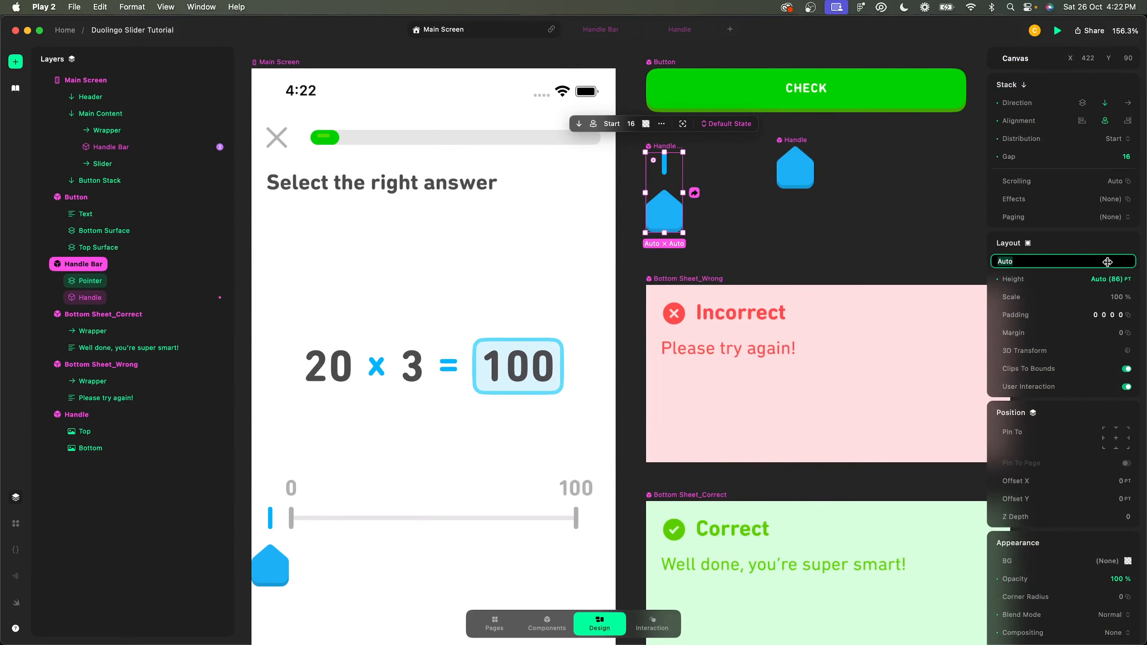
- Set the Handle Bar component's width to 84 pt and check its pointer against the slider's left stop
text(84)
key(Return)
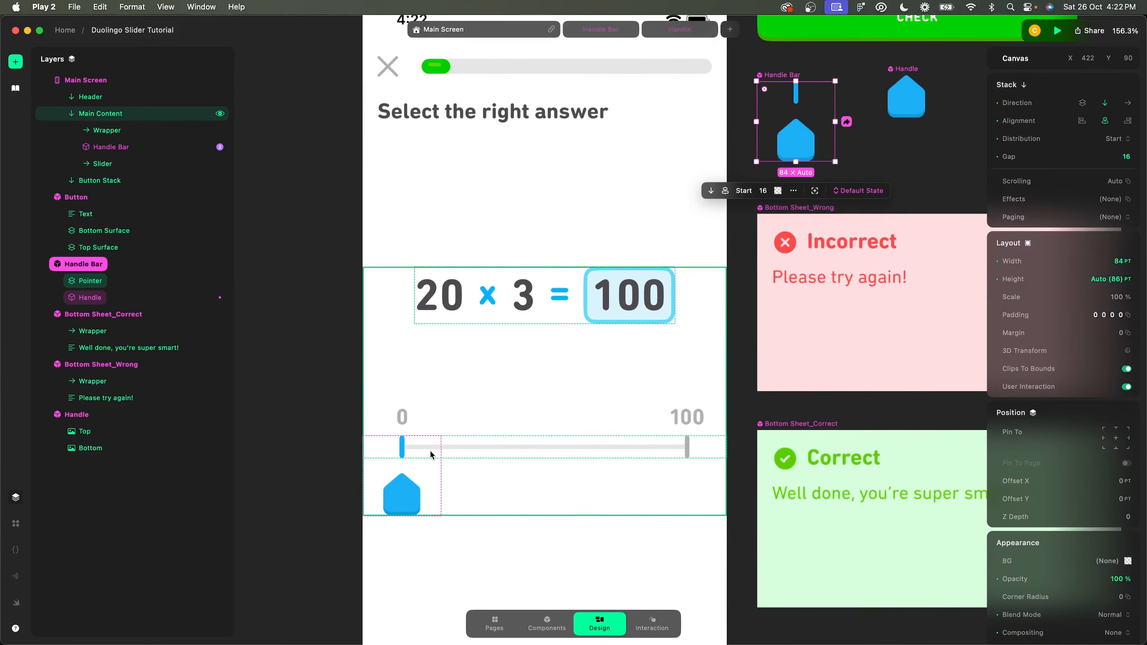
scroll(430, 453, up, 10)
scroll(594, 400, left, 5)
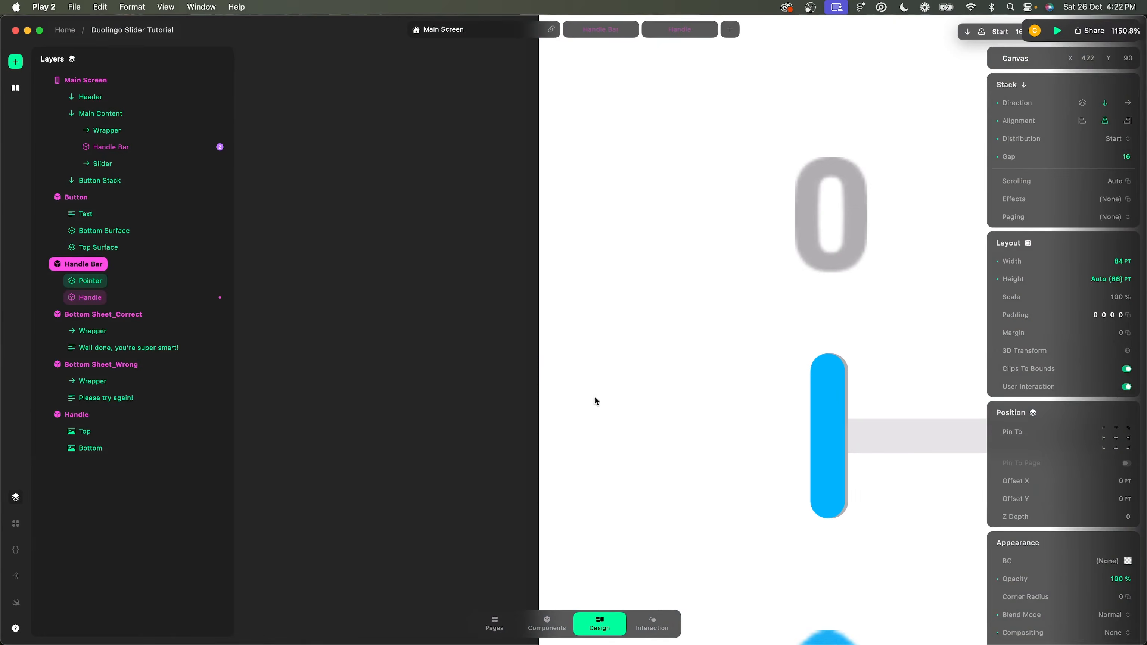
scroll(673, 397, up, 5)
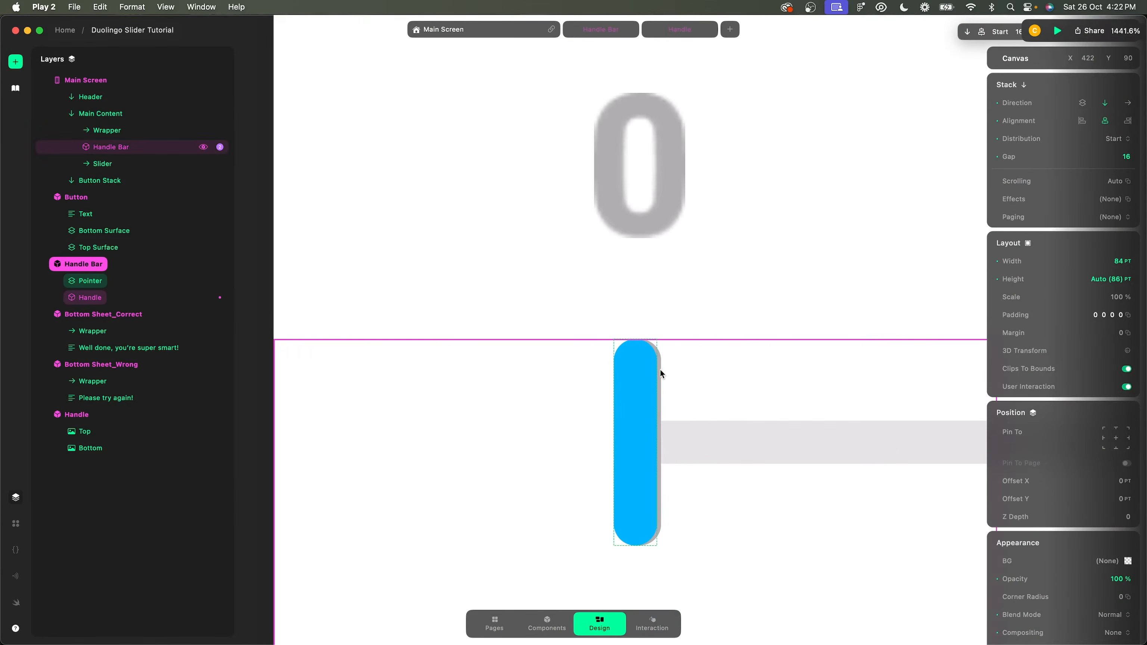
- Set the width of the slider's Left Stop to 4 pt
click(660, 374)
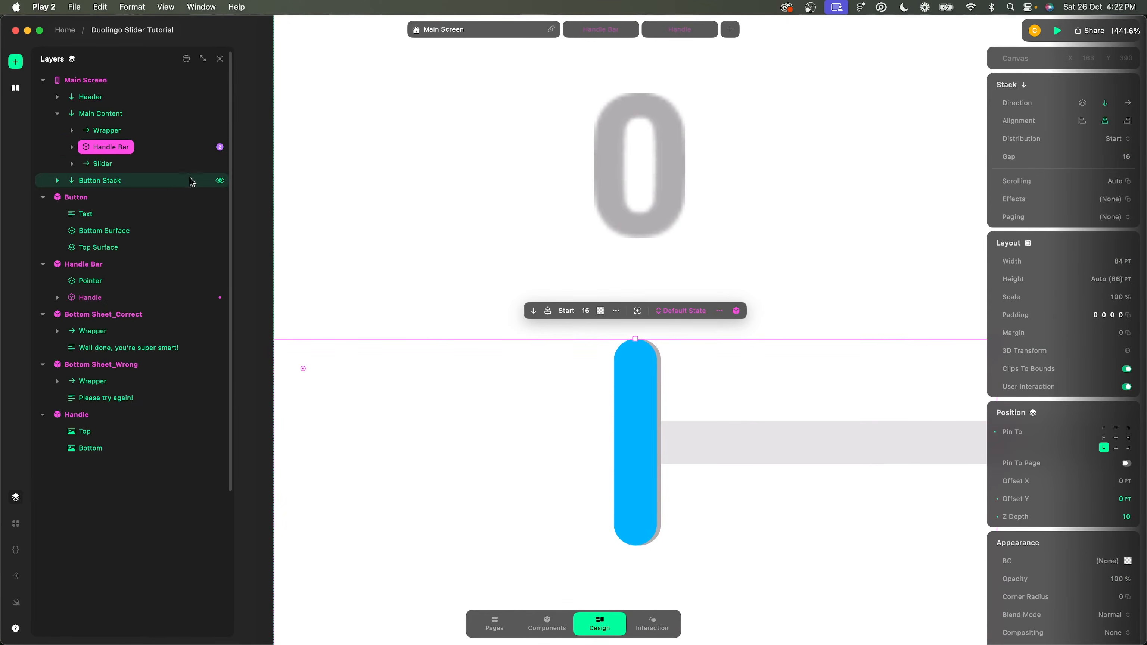
click(658, 358)
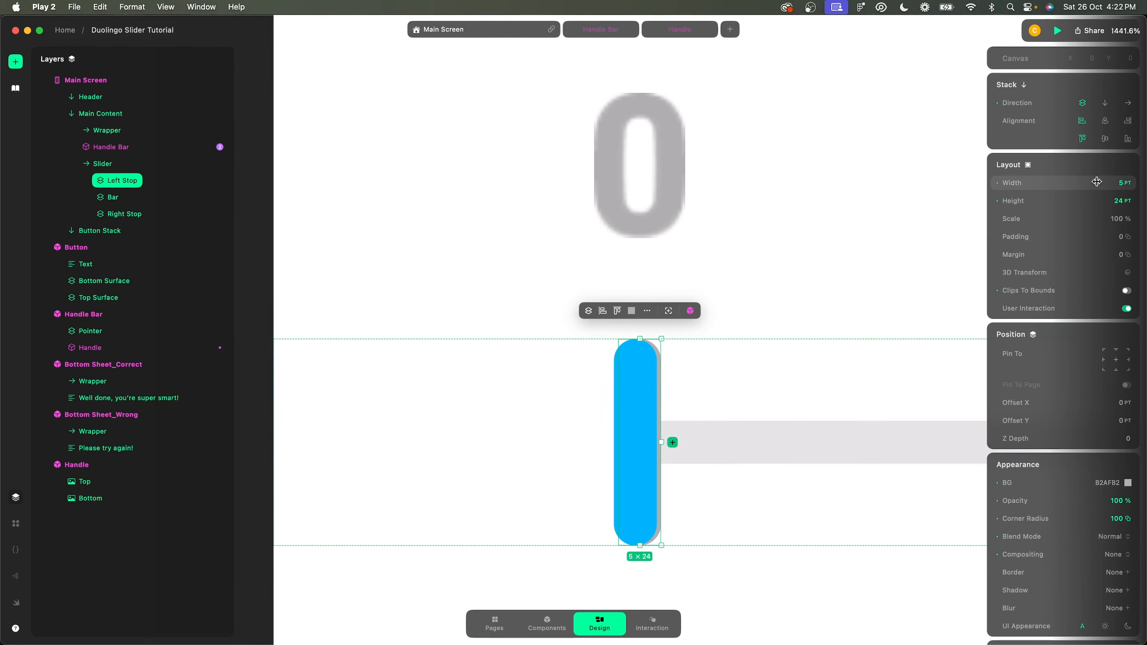
click(1109, 181)
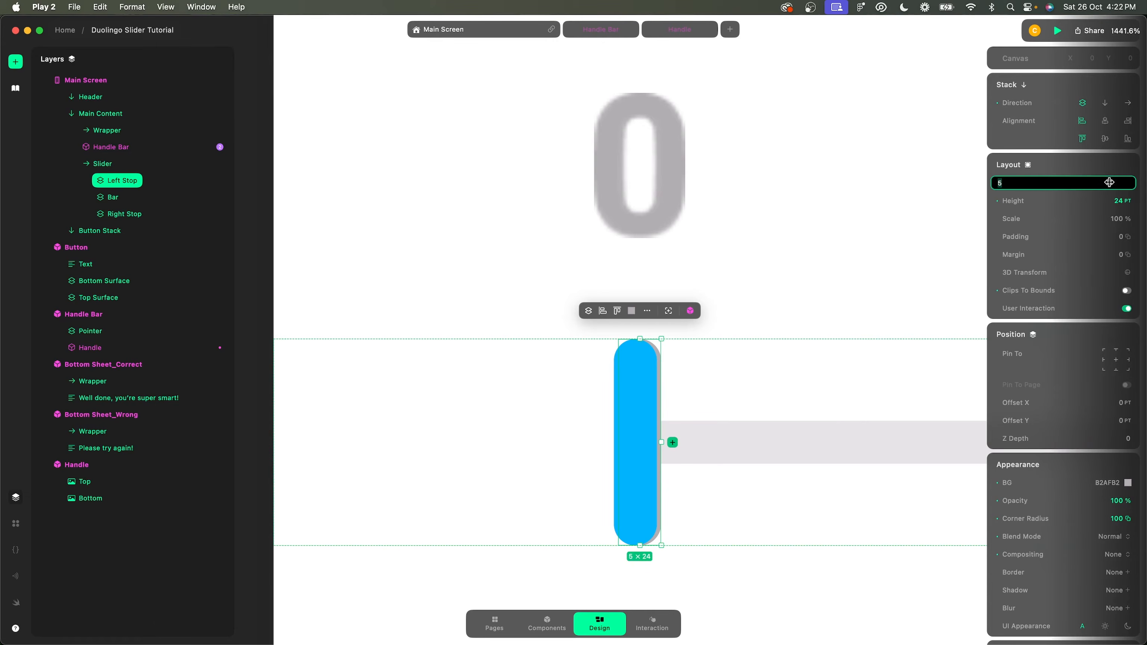
key(Up)
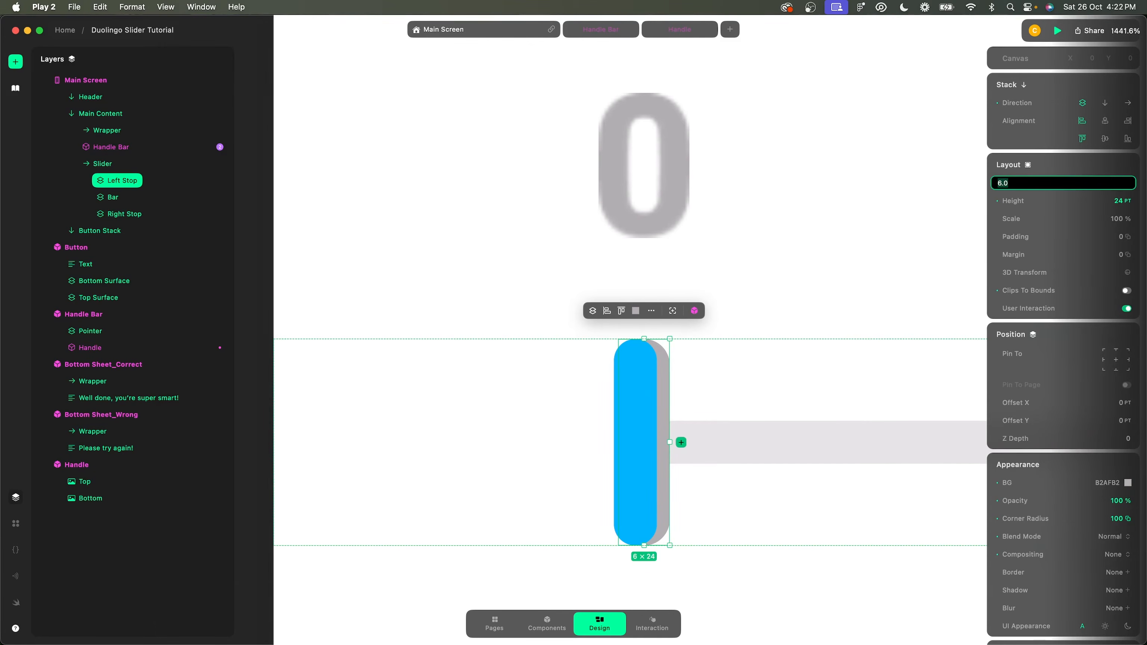
key(Down)
key(Down)
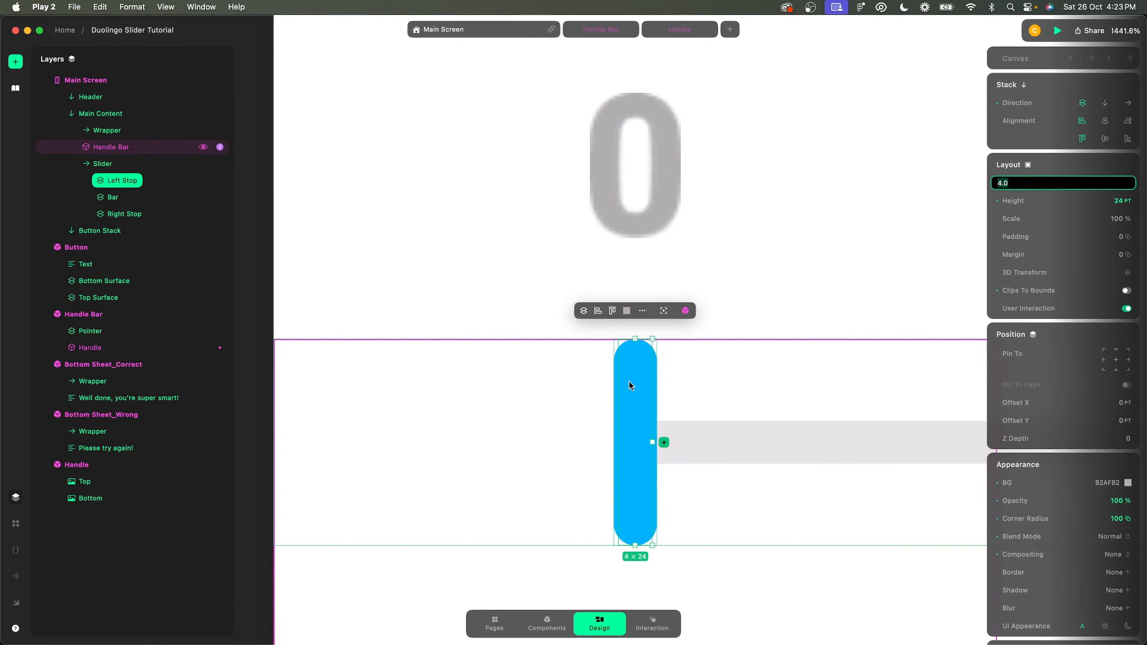
- Set the width of the Pointer inside the Handle Bar component to 4 pt
scroll(546, 311, down, 5)
scroll(547, 311, right, 15)
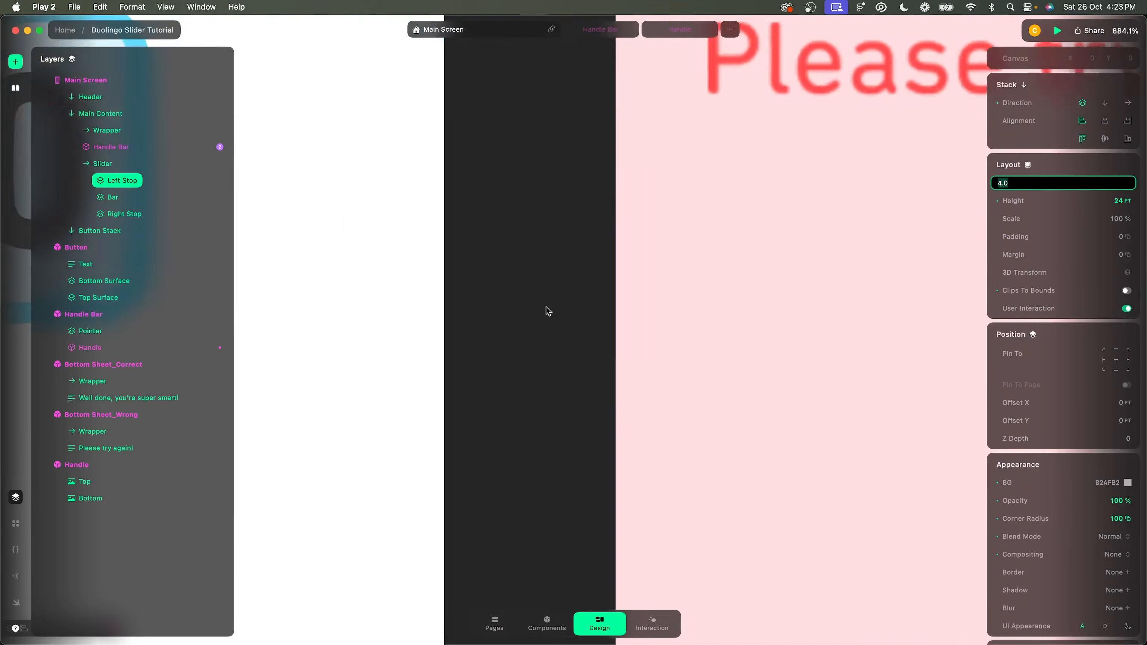
scroll(546, 312, down, 5)
scroll(539, 321, up, 15)
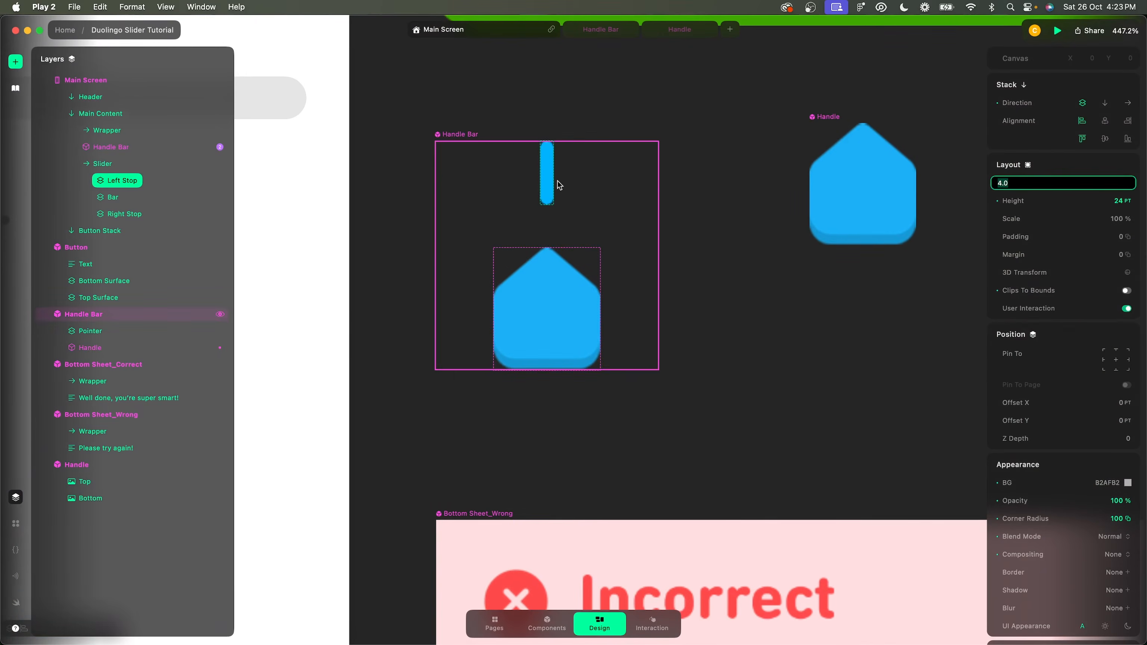
click(548, 172)
click(1127, 183)
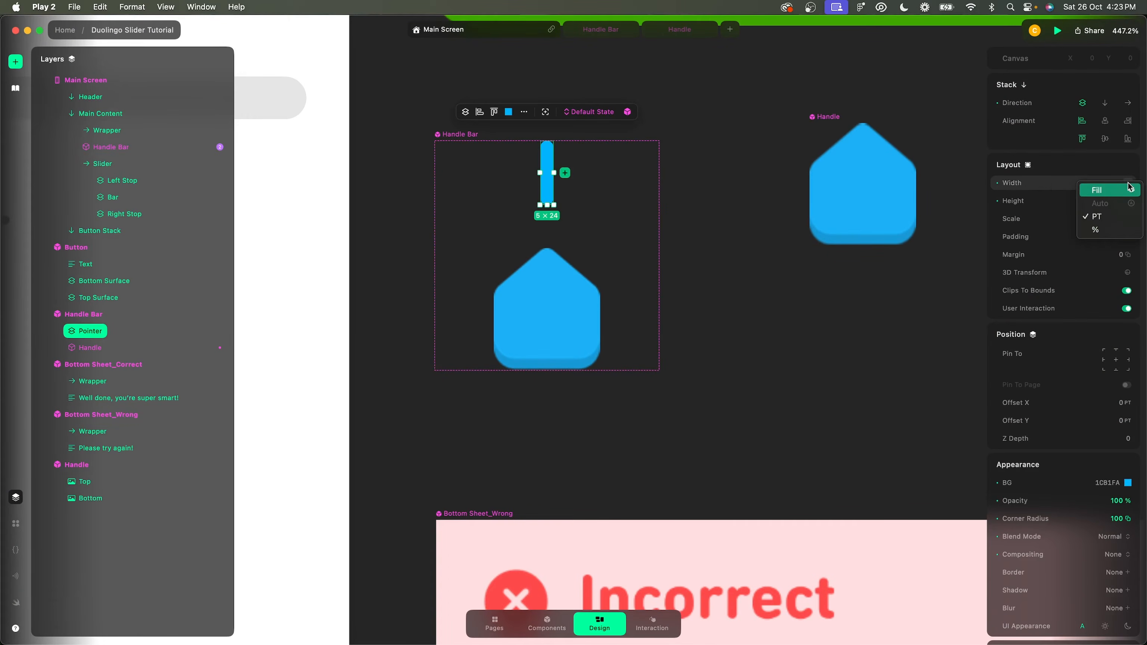
click(1055, 185)
click(1082, 184)
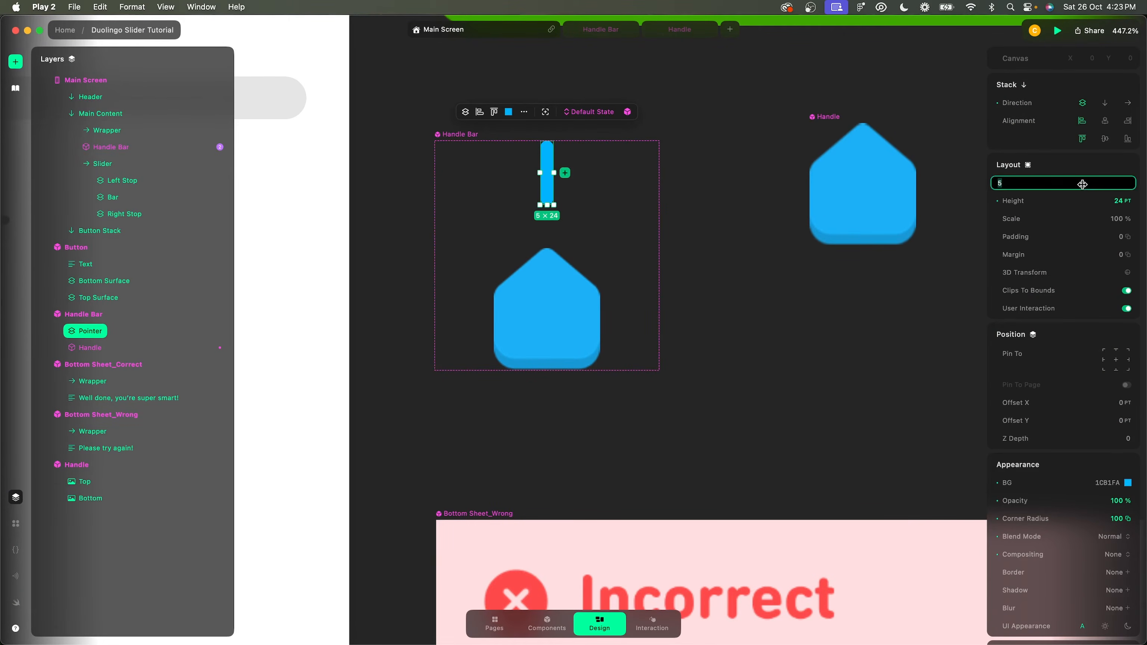
text(4)
key(Return)
click(719, 208)
- Set the width of the slider's Right Stop to 4 pt
scroll(719, 207, left, 4)
scroll(719, 207, down, 5)
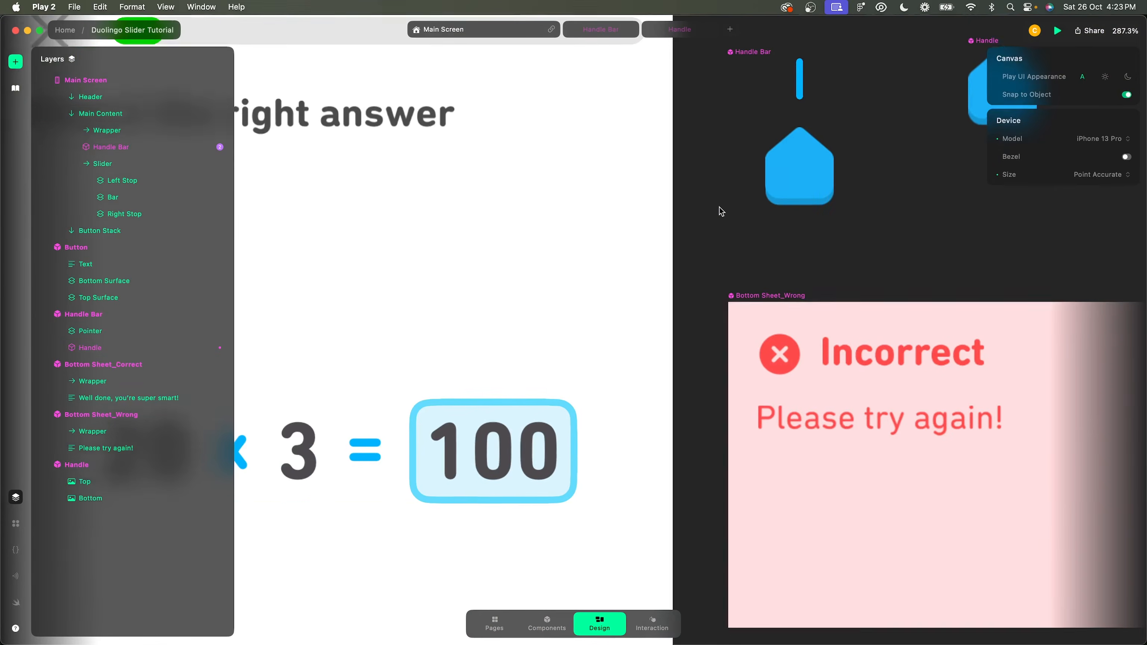
scroll(719, 207, down, 5)
scroll(635, 516, up, 5)
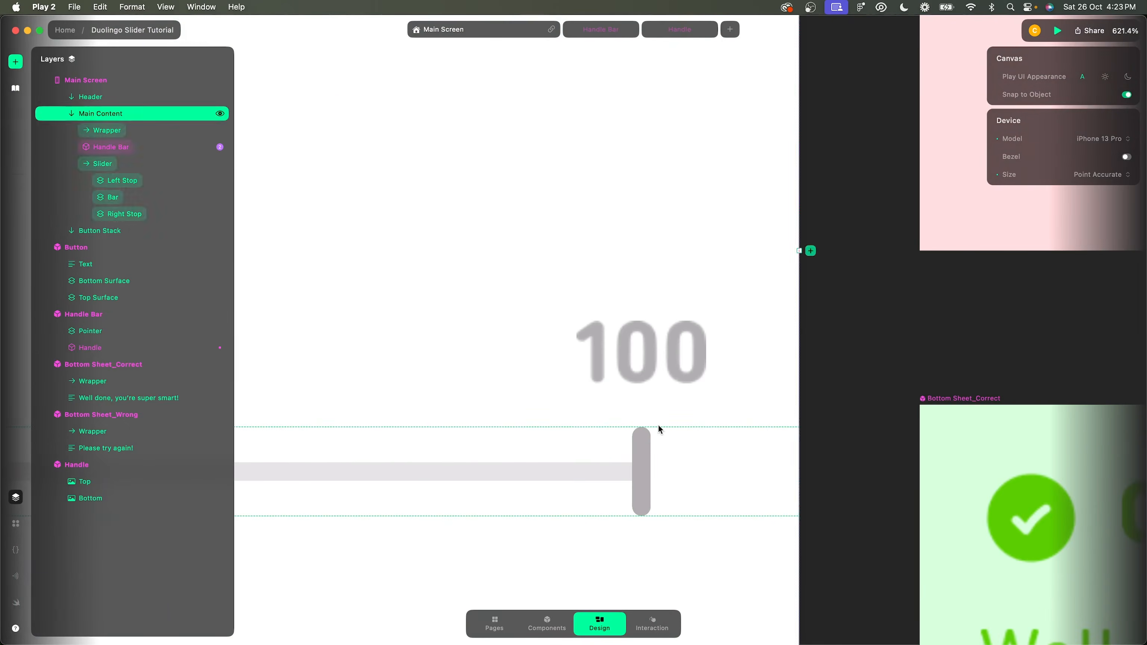
click(658, 430)
click(648, 447)
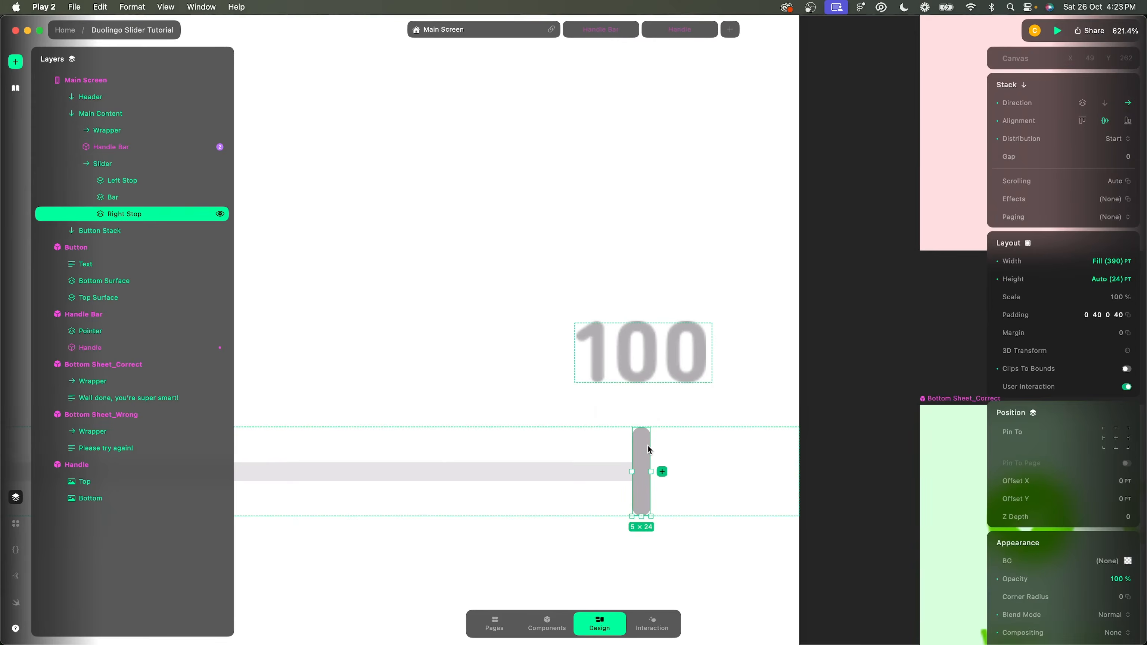
click(1120, 184)
text(4)
key(Return)
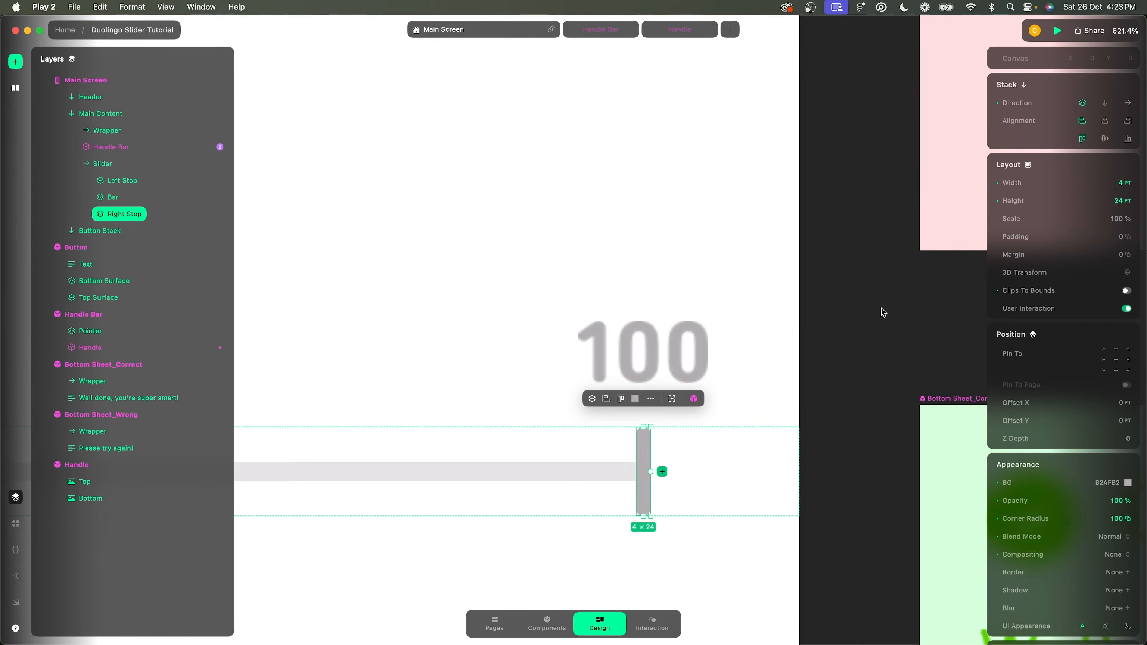
- Examine how the Handle Bar's pointer lines up with the slider's left stop on Main Screen
scroll(720, 482, down, 5)
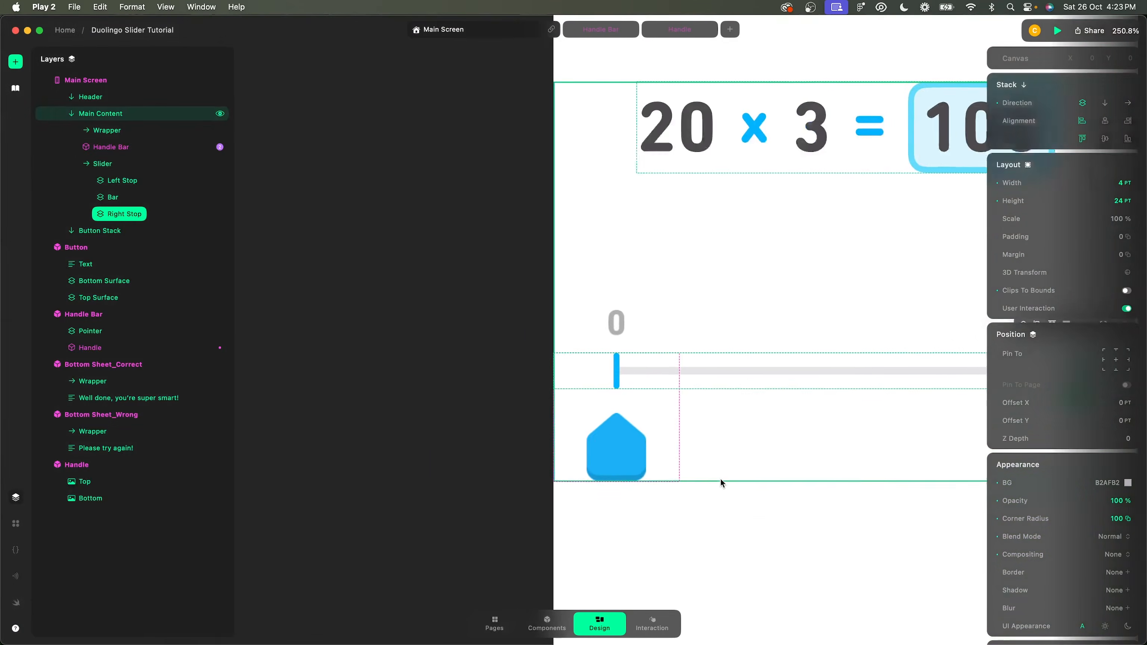
scroll(721, 482, up, 6)
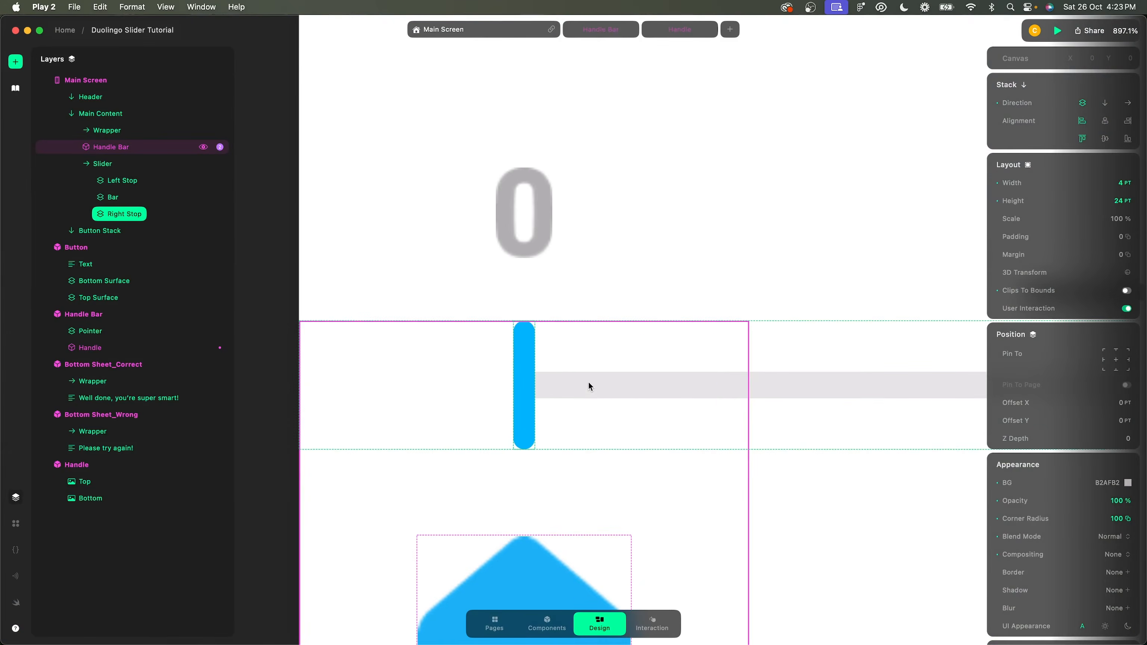
scroll(492, 366, up, 2)
scroll(548, 348, down, 6)
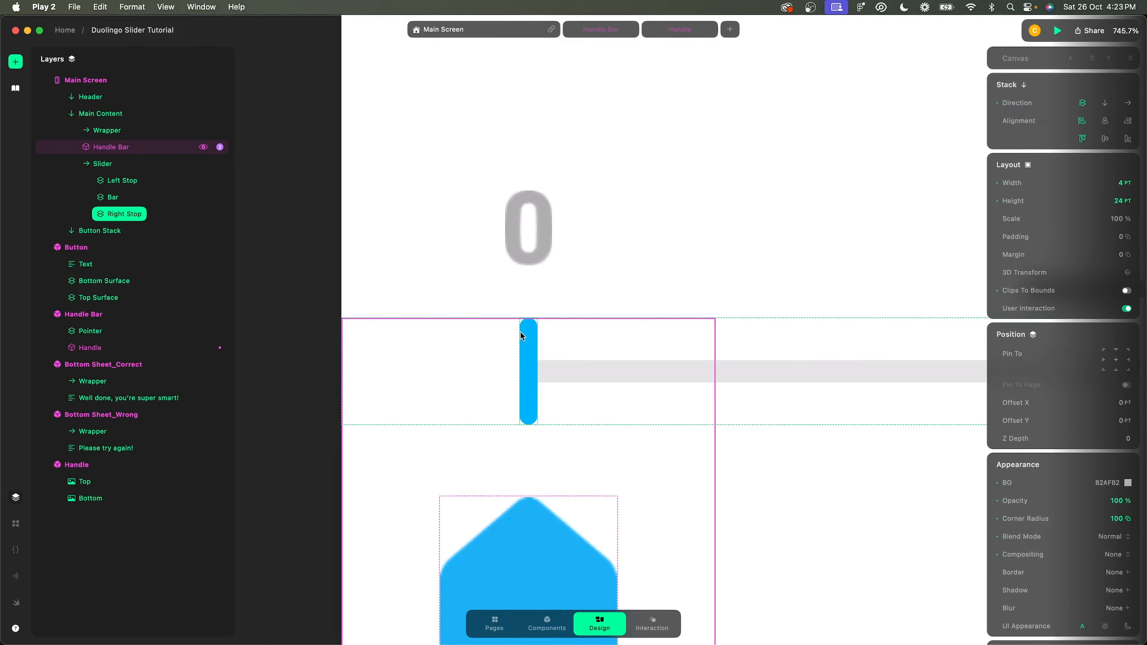
click(478, 382)
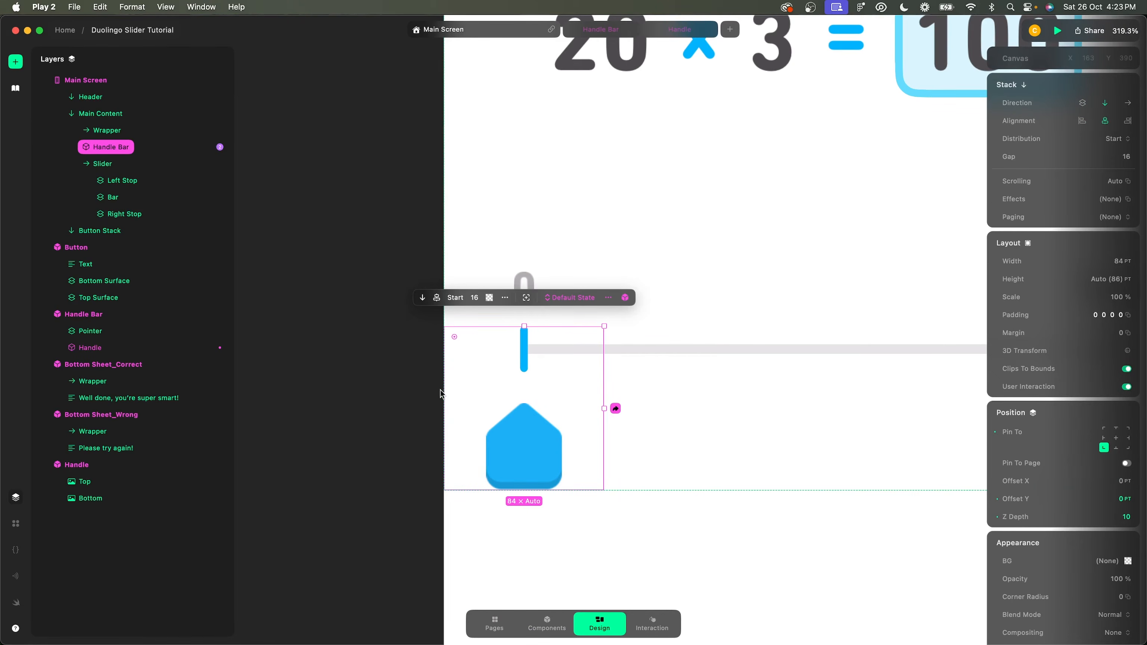
scroll(528, 358, down, 5)
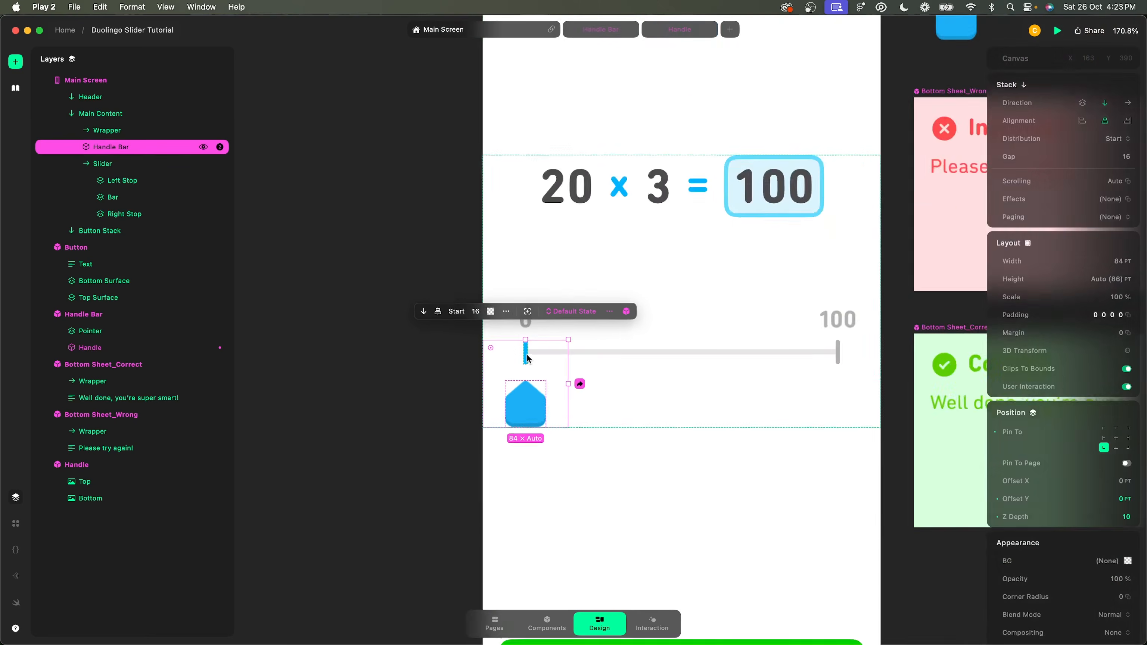
click(827, 184)
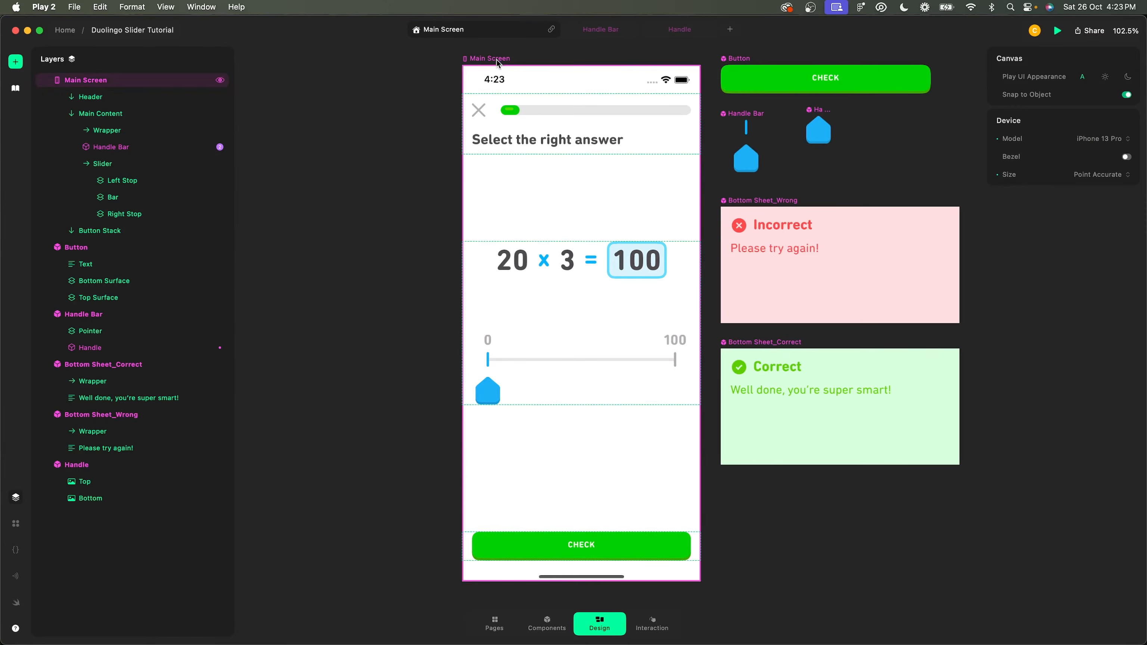
- Switch to iPhone Mirroring and test the slider by moving its handle between the 0 and 100 stops several times
key(super+Tab)
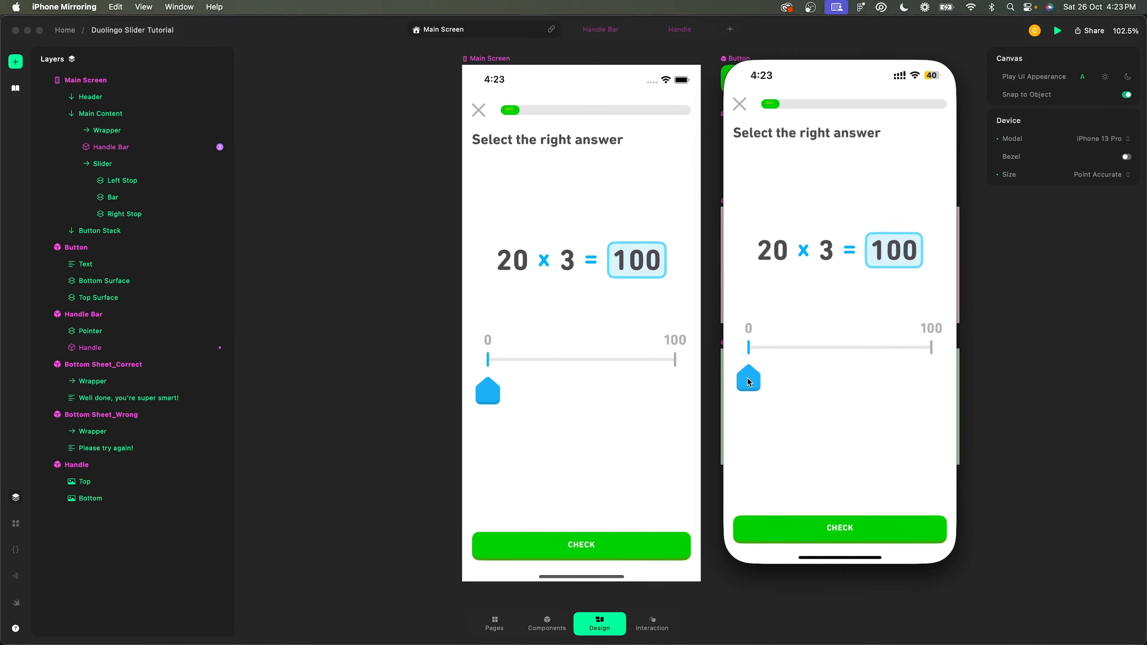
drag(749, 383, 850, 373)
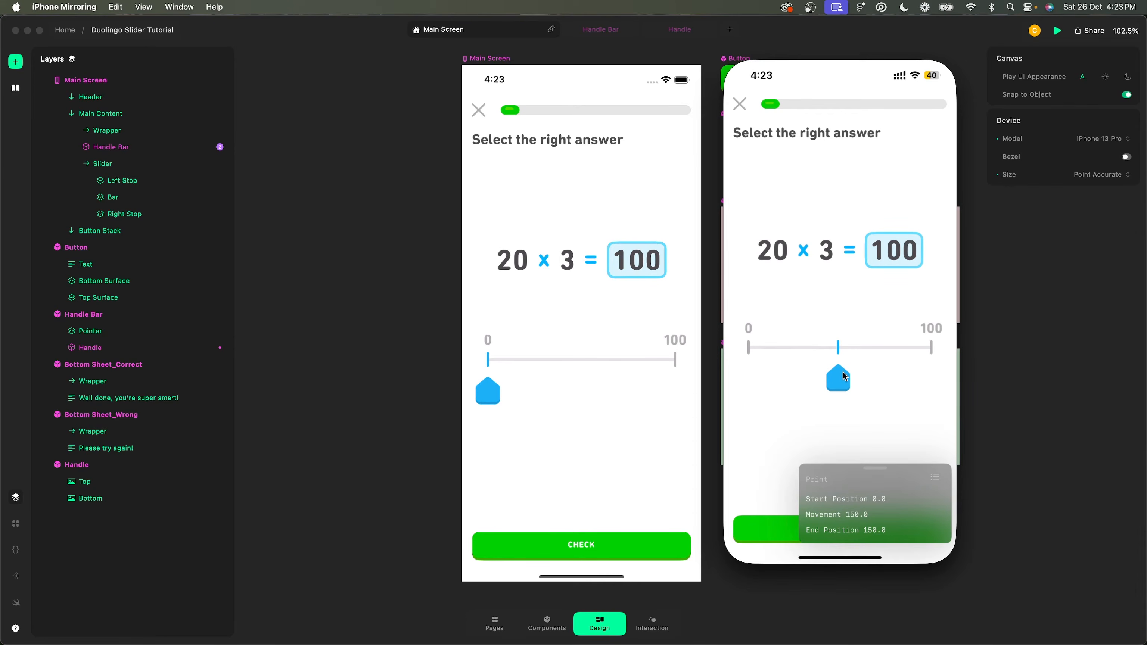
drag(840, 380, 933, 373)
drag(766, 370, 862, 384)
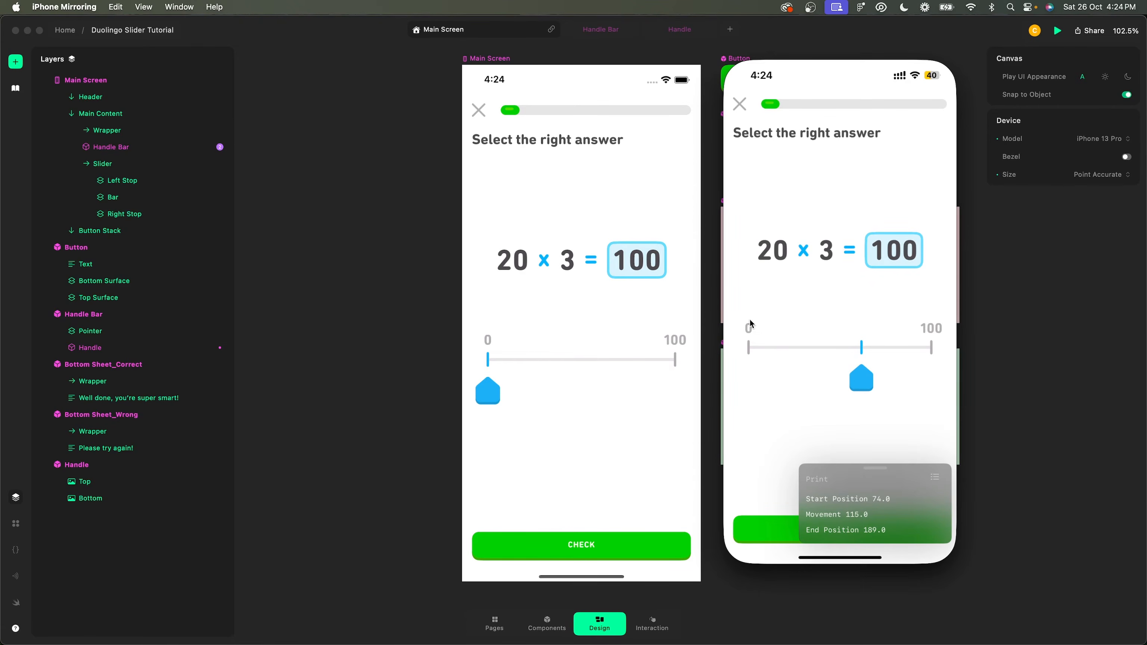
click(449, 367)
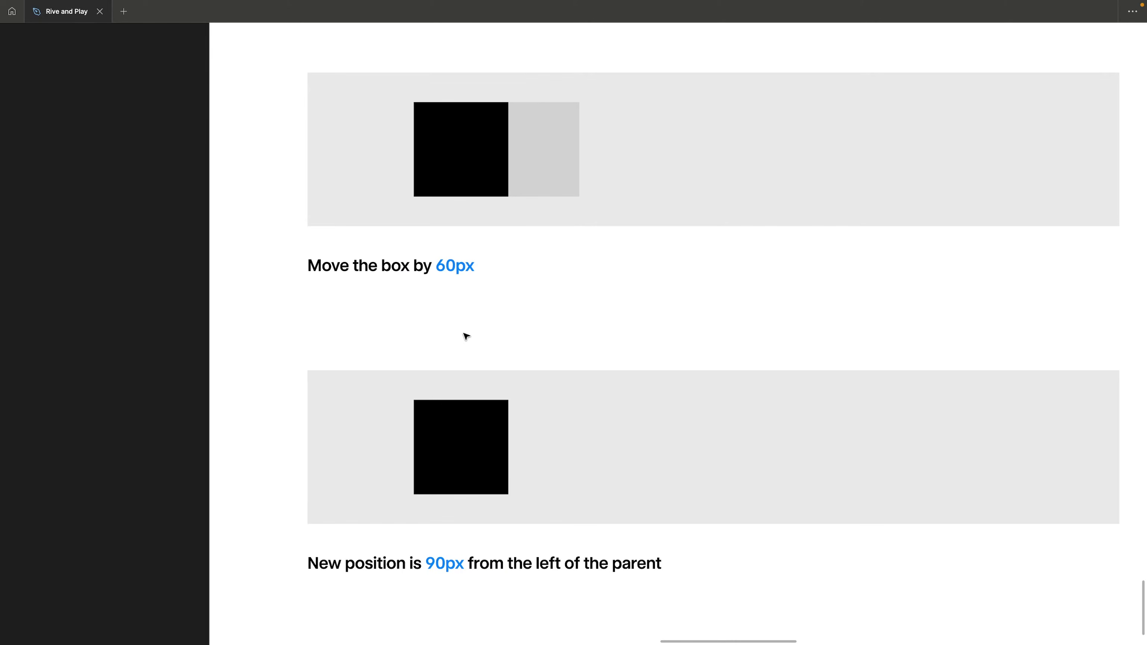
- In Figma, review the Drag Interaction diagram and inspect the layout values of the frame above "New position is 150px"
scroll(467, 337, down, 5)
scroll(467, 337, up, 10)
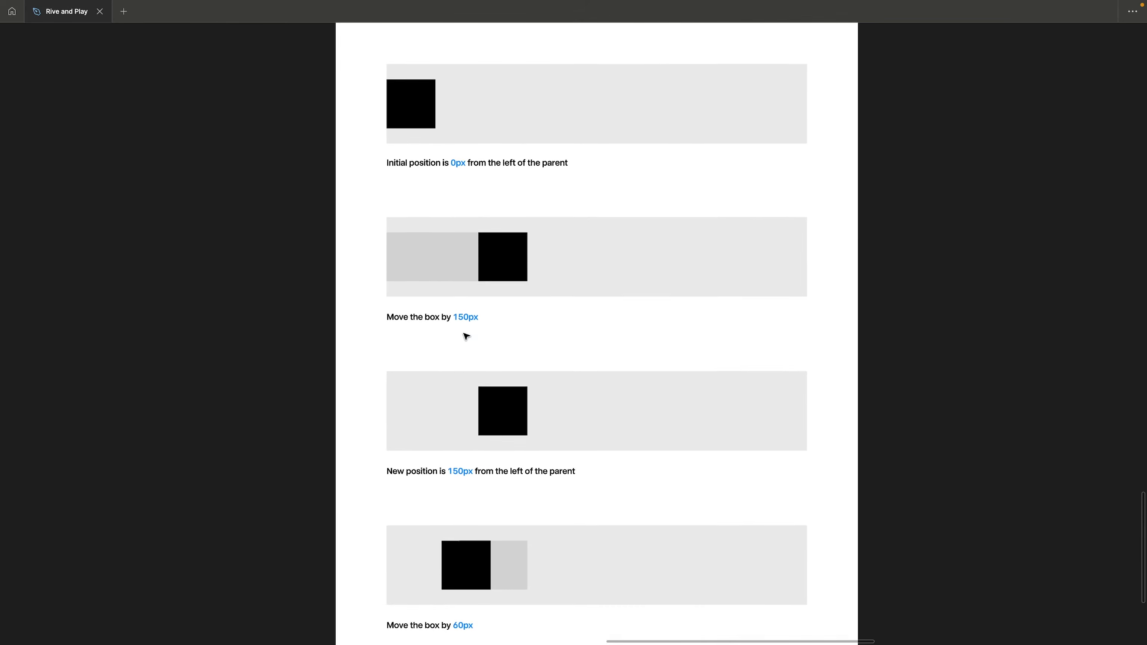
scroll(466, 337, up, 3)
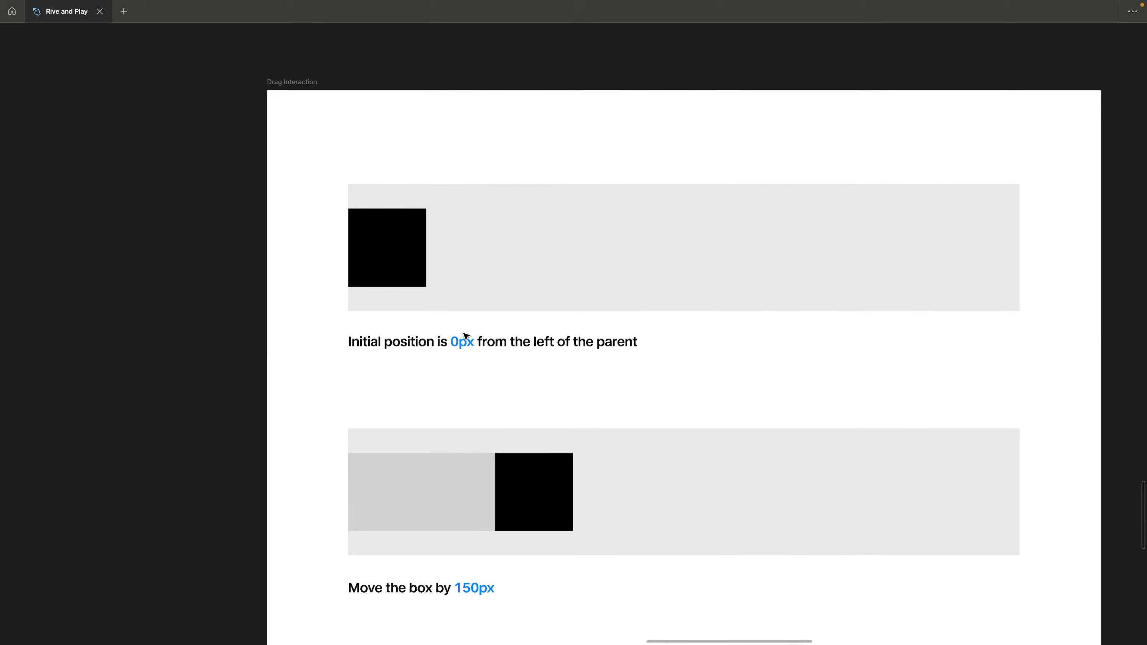
scroll(467, 336, down, 10)
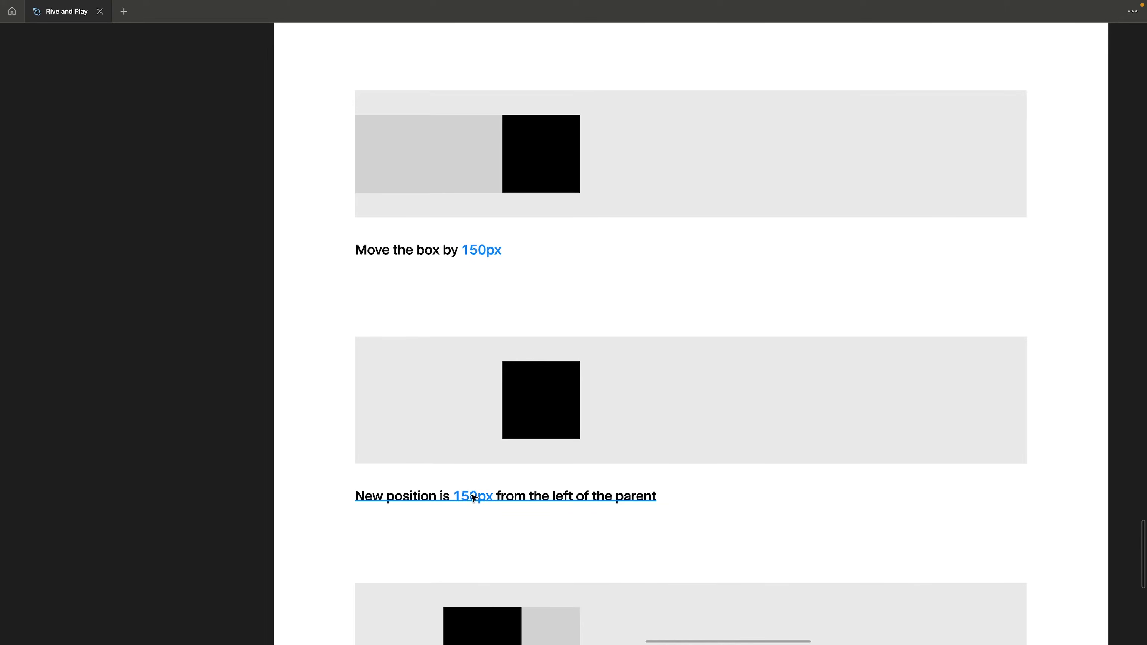
click(449, 412)
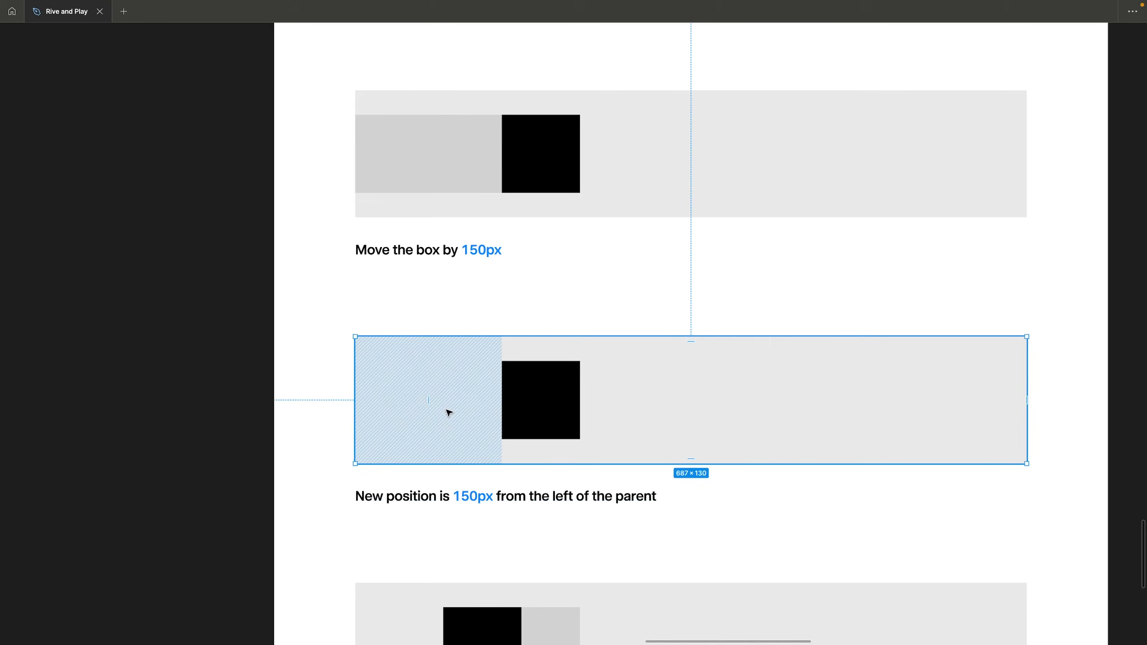
key(ctrl+backslash)
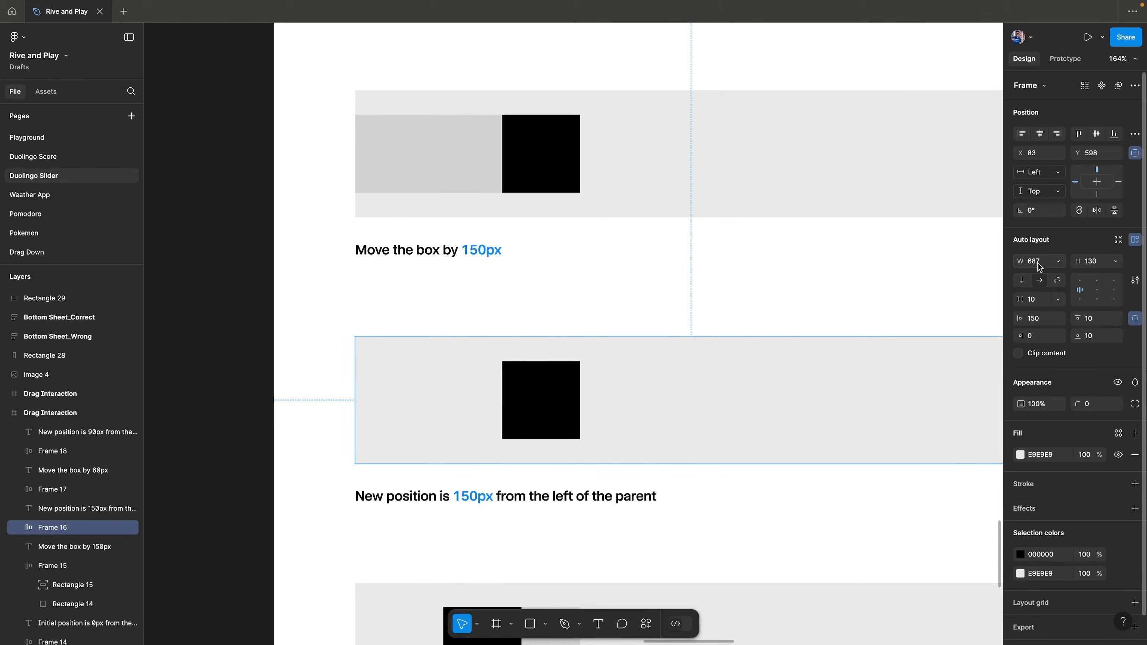
key(ctrl+backslash)
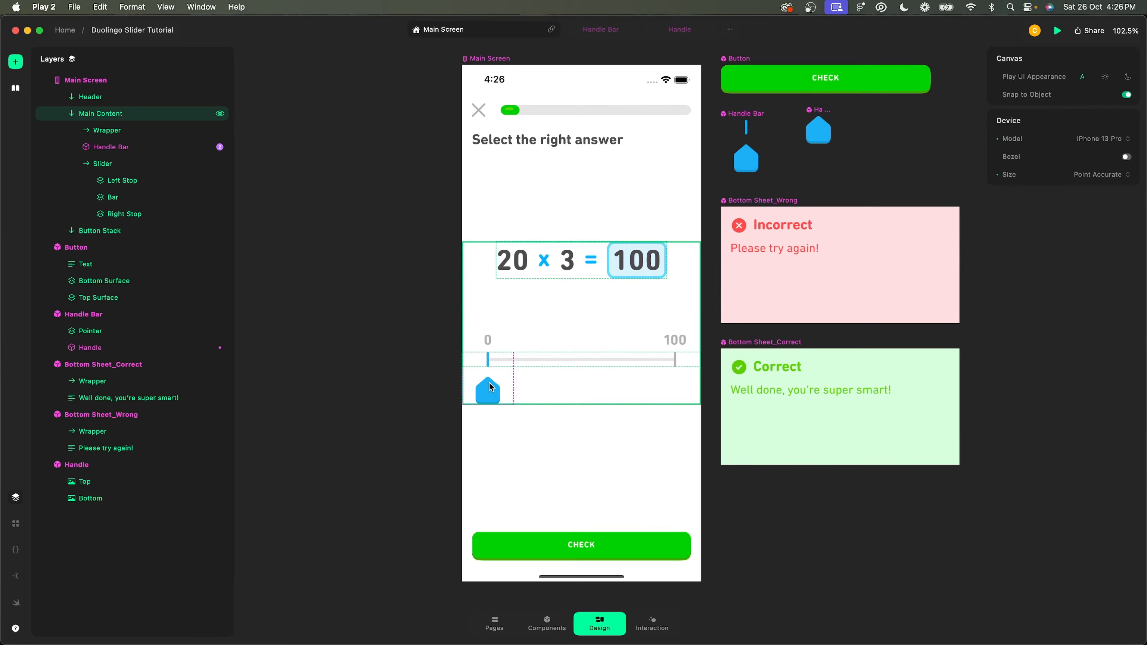
- Switch back to Play and open the interactions of the Handle Bar on Main Screen
click(491, 388)
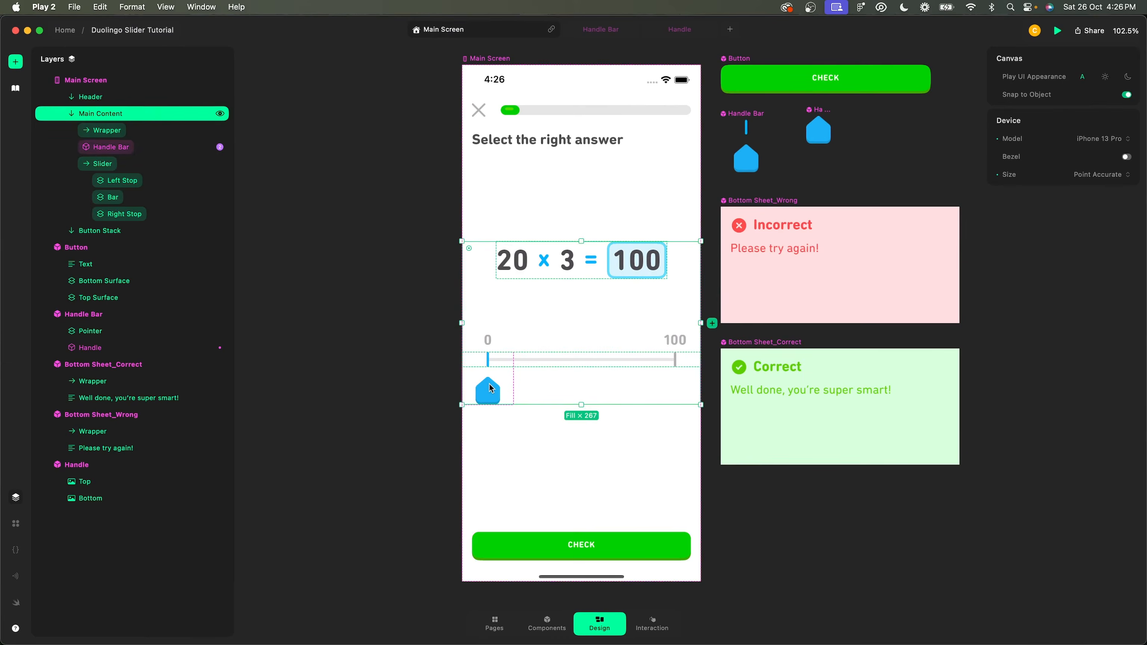
click(491, 388)
click(652, 624)
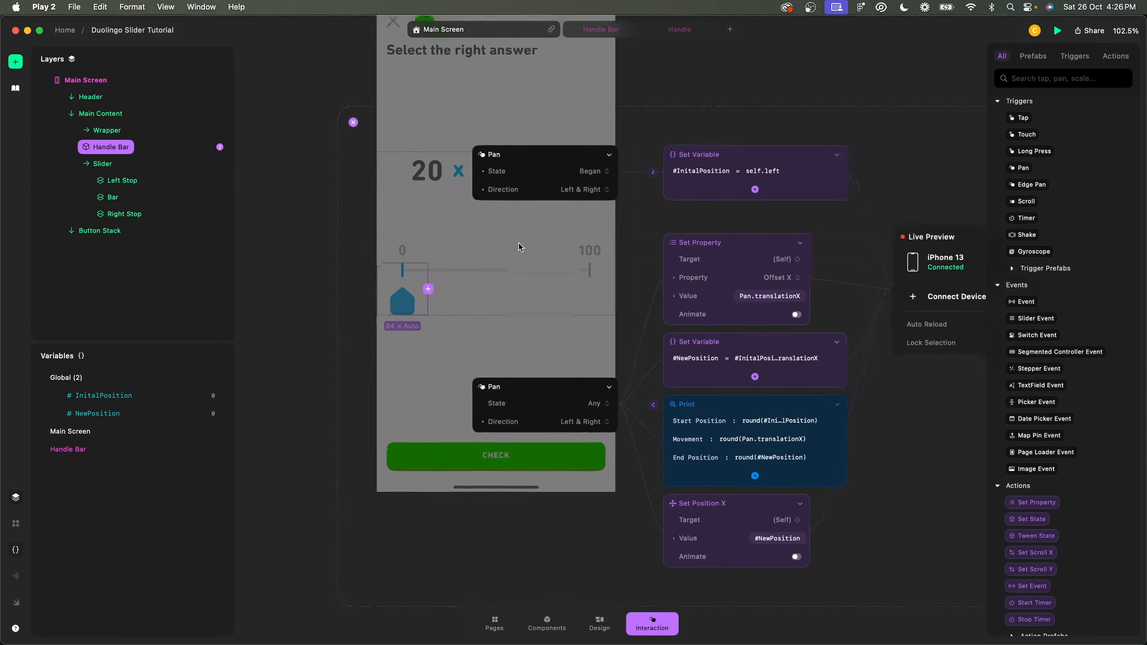
scroll(596, 208, up, 2)
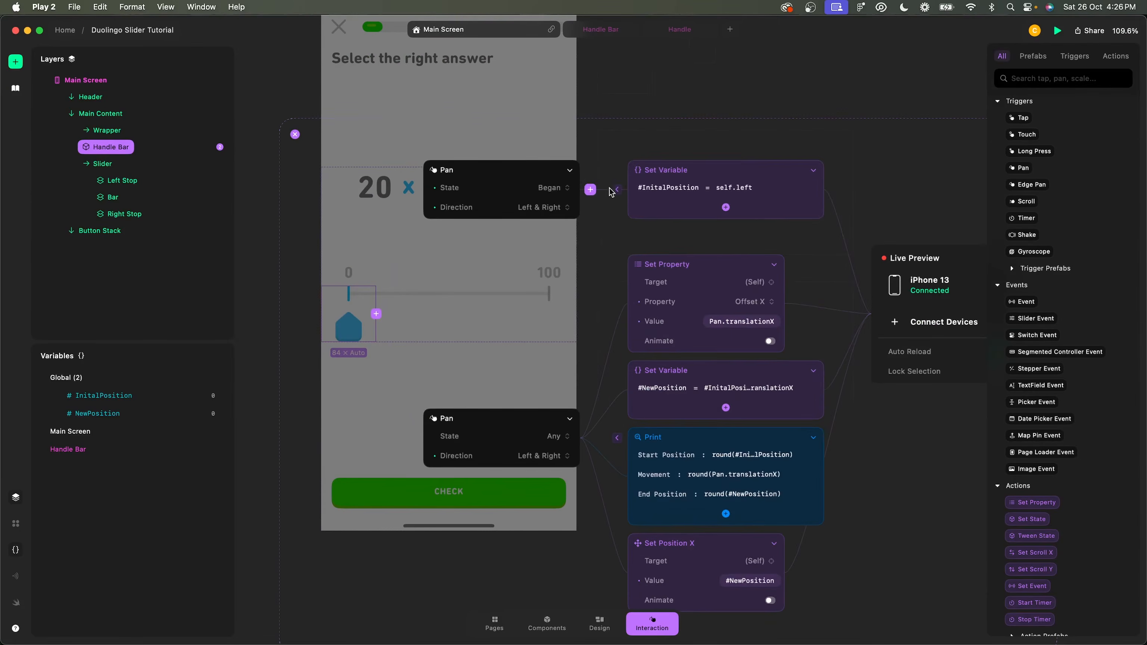
- Collapse the actions of the Began Pan trigger and add a Condition to the Pan trigger whose state is Any
click(615, 189)
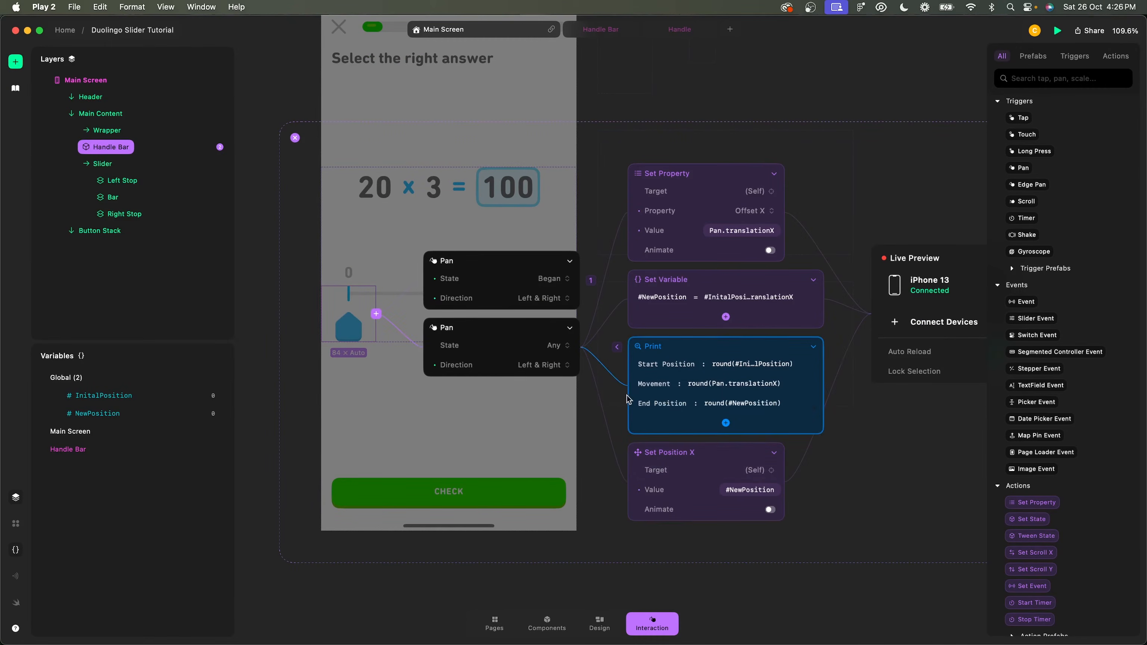
click(590, 351)
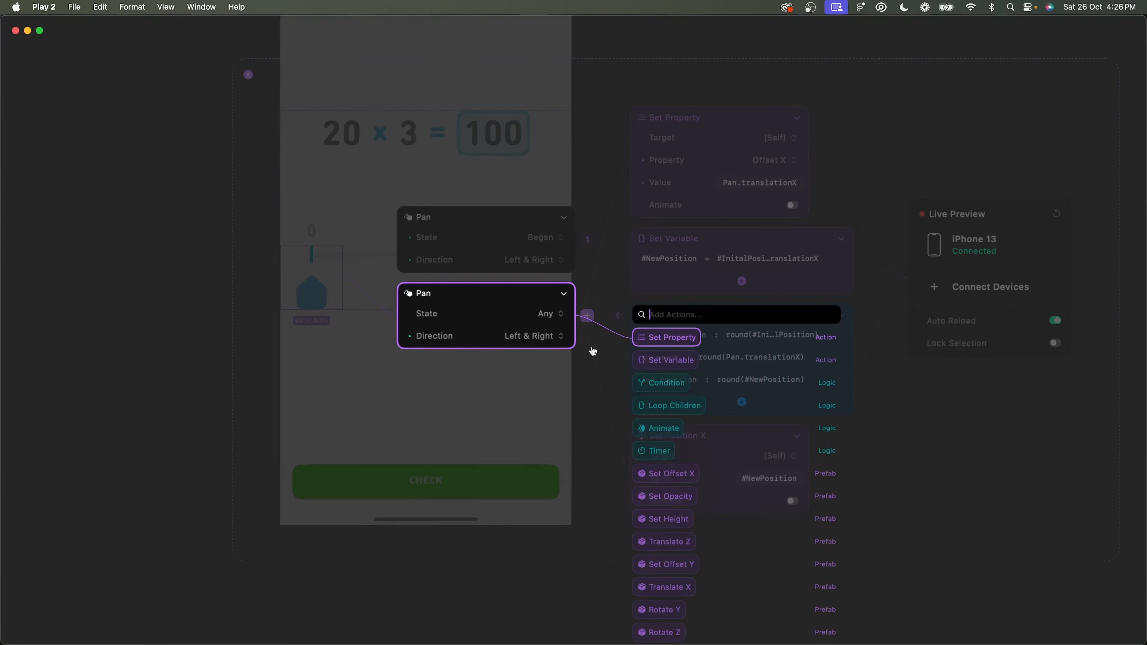
text(cond)
key(Return)
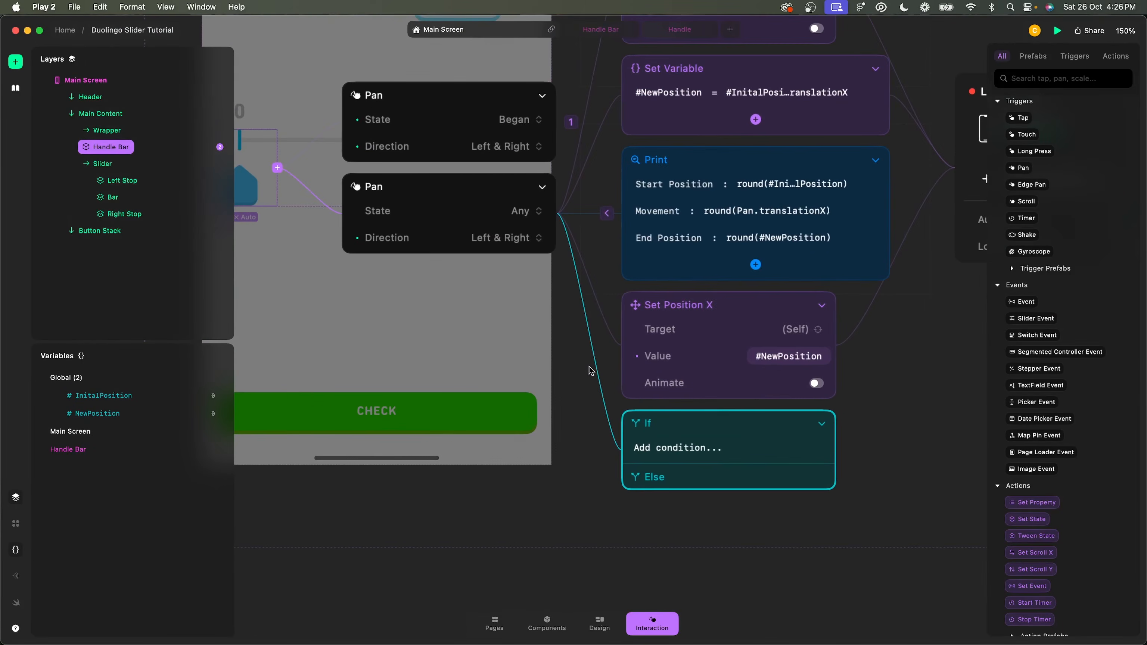
- Set the new condition's expression to #NewPosition < 0
click(677, 448)
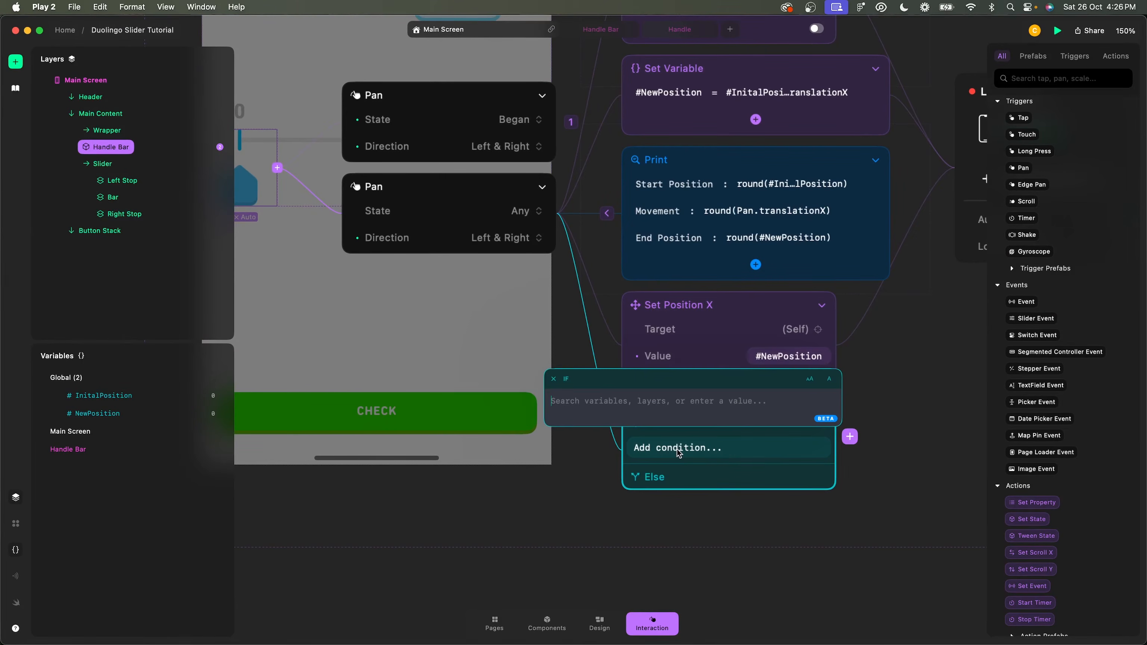
text(#n)
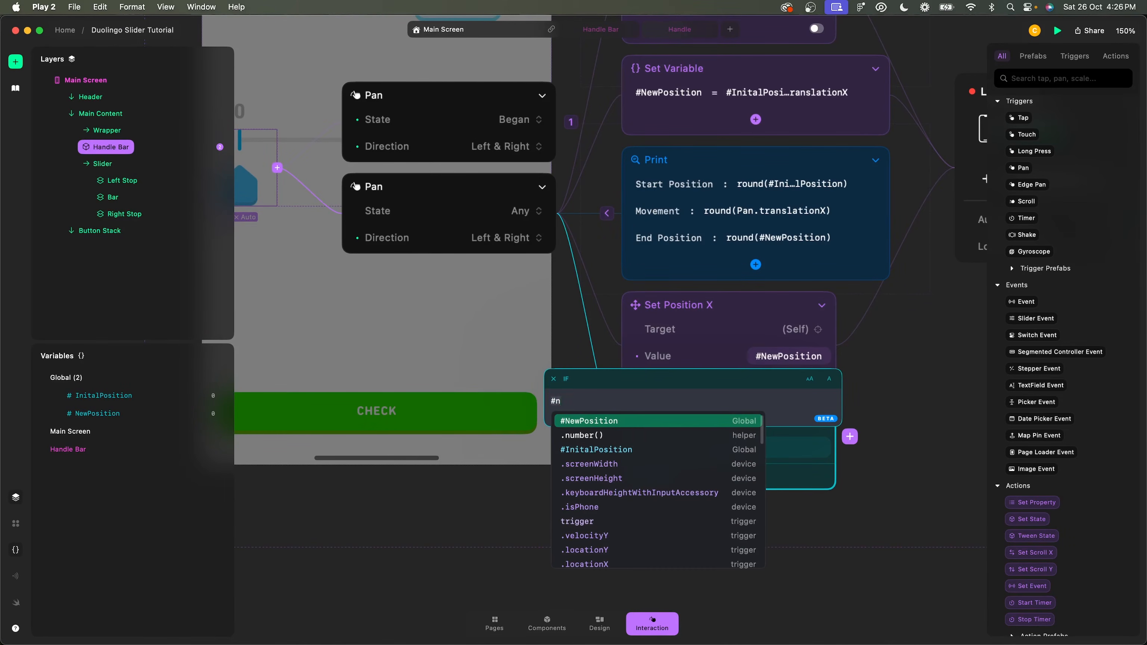
key(Return)
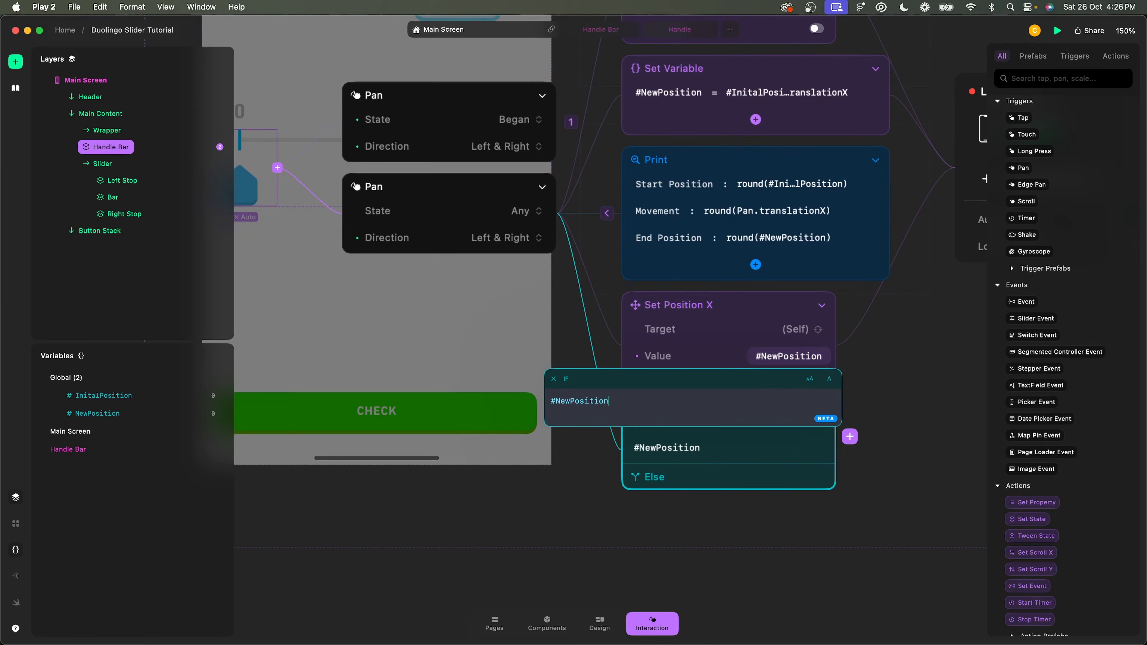
text(< 0)
key(Return)
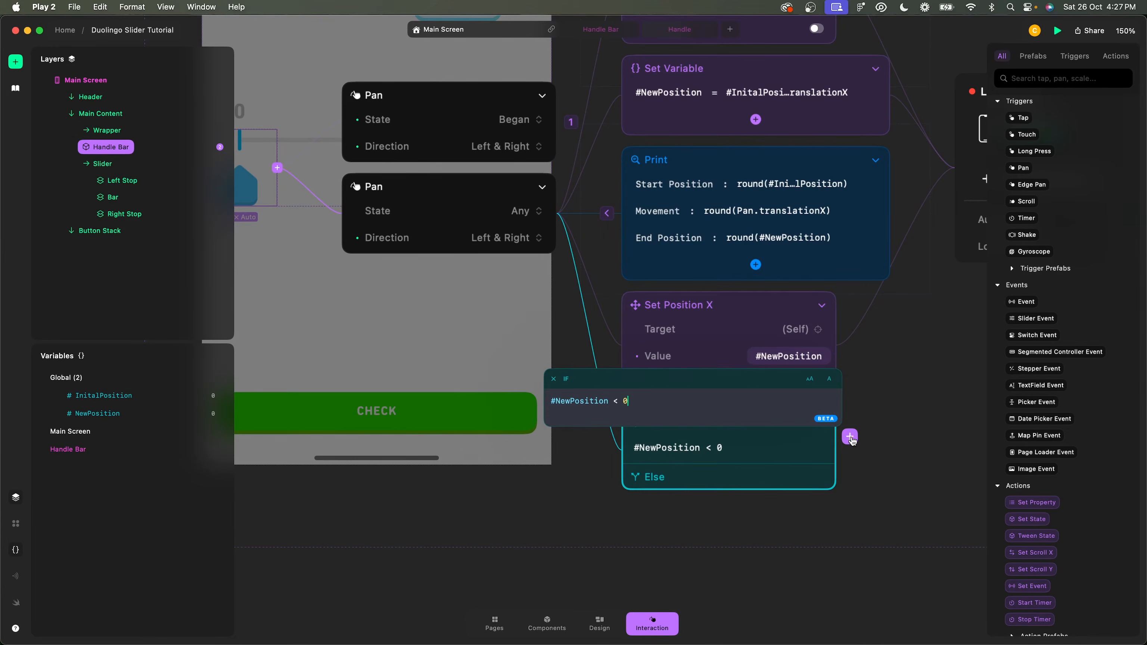
- Add a Set Variable action to the condition's If branch that sets #NewPosition to 0
click(849, 437)
click(674, 383)
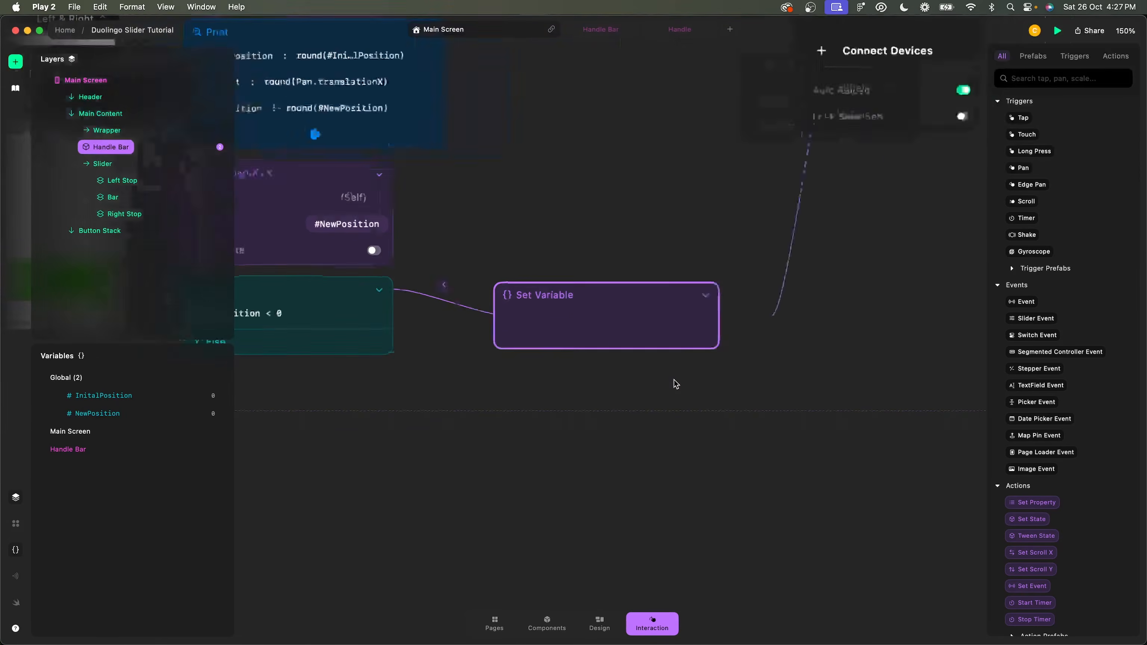
click(560, 315)
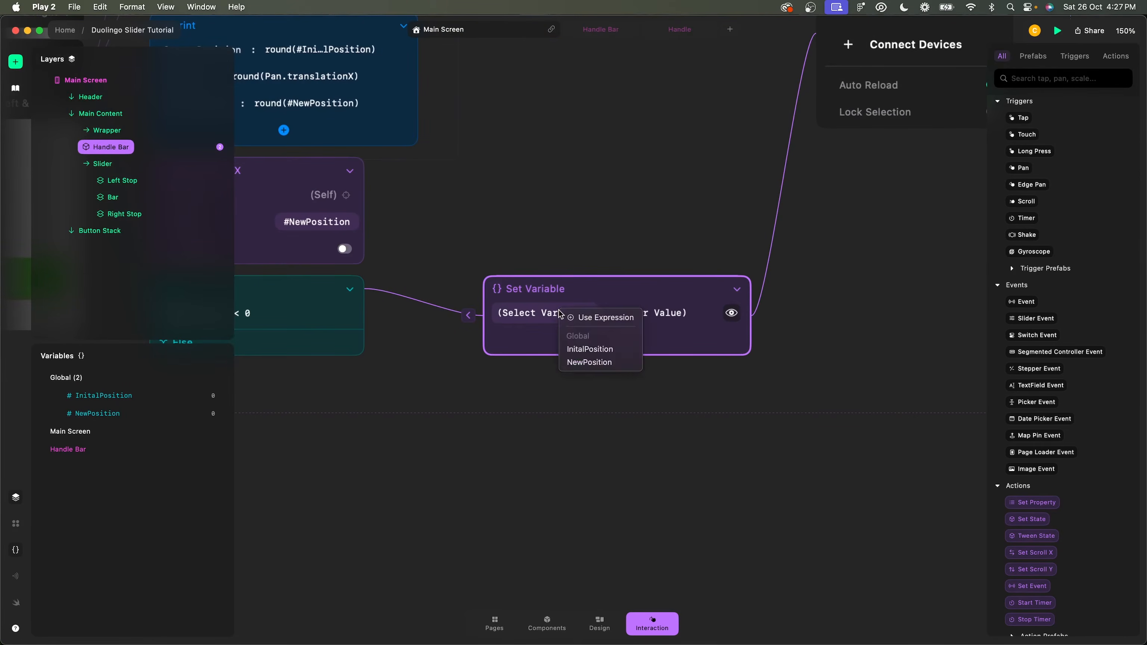
click(589, 362)
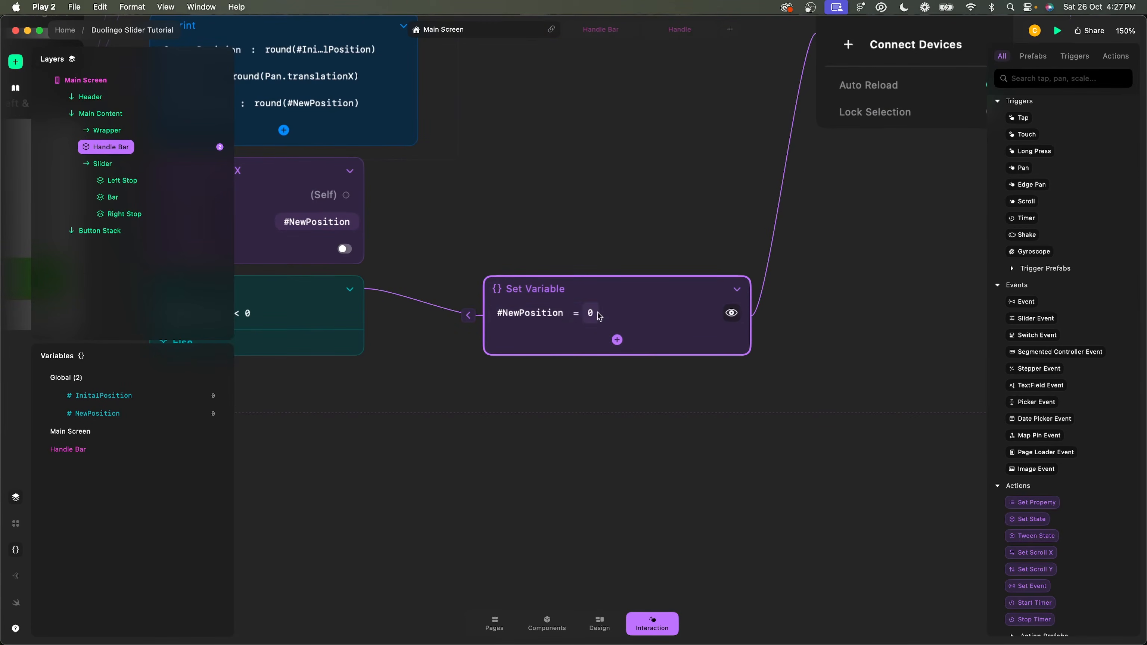
- Enter #NewPosition > 600 as the expression of the nested condition in the Else branch
scroll(447, 355, left, 5)
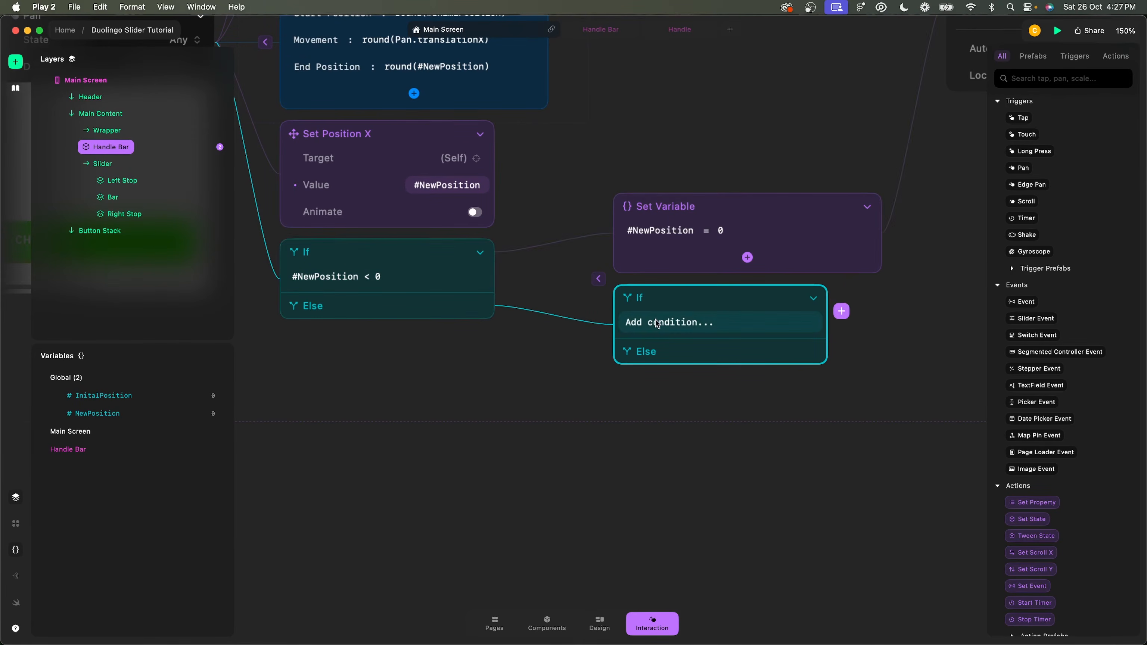
click(671, 324)
text(#new)
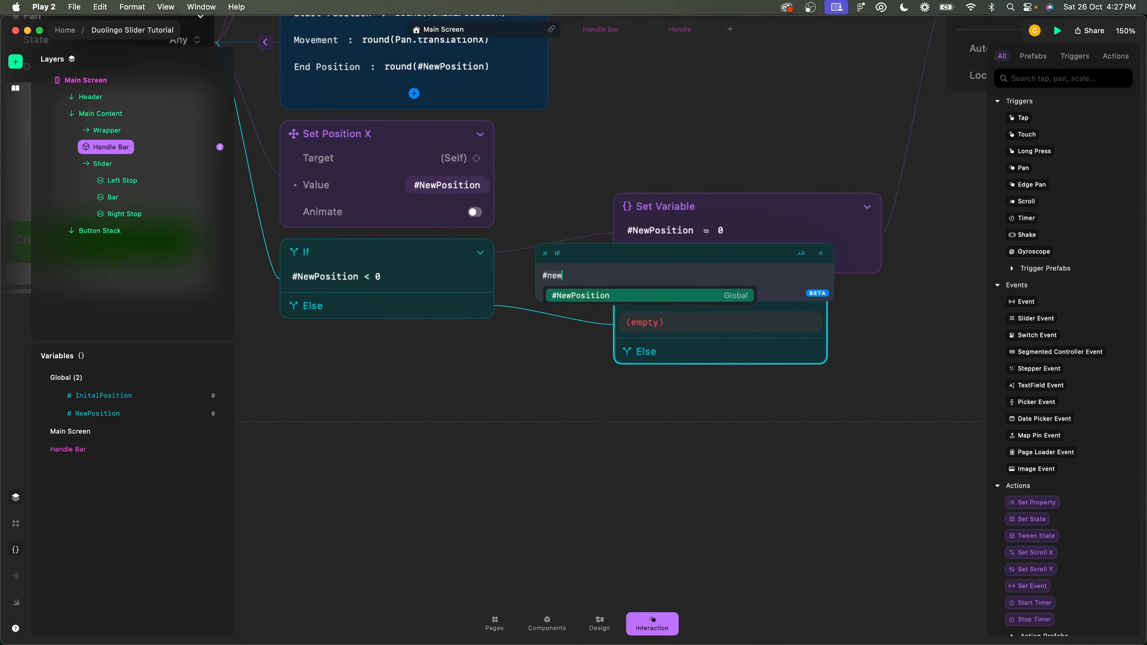
key(Return)
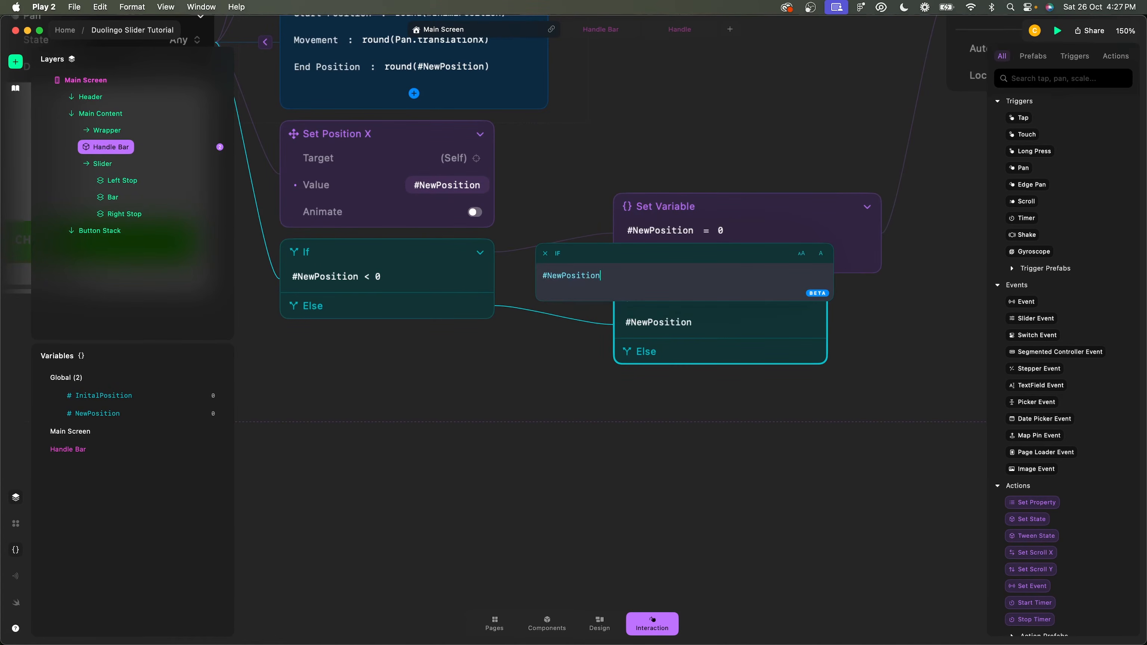
text(> )
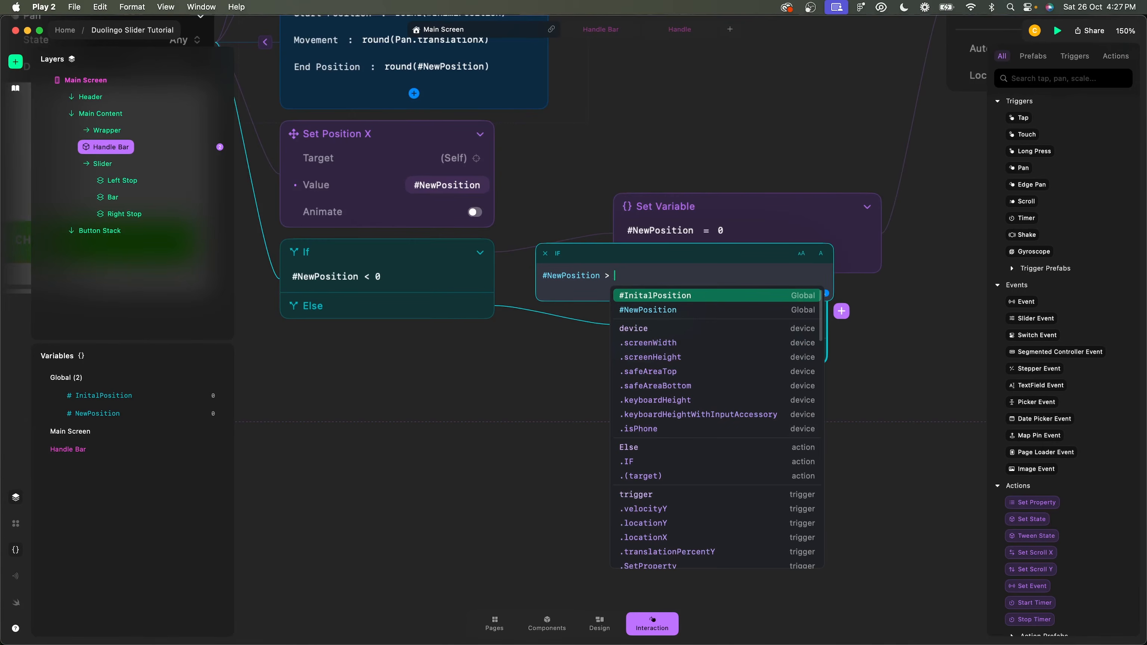
text(600)
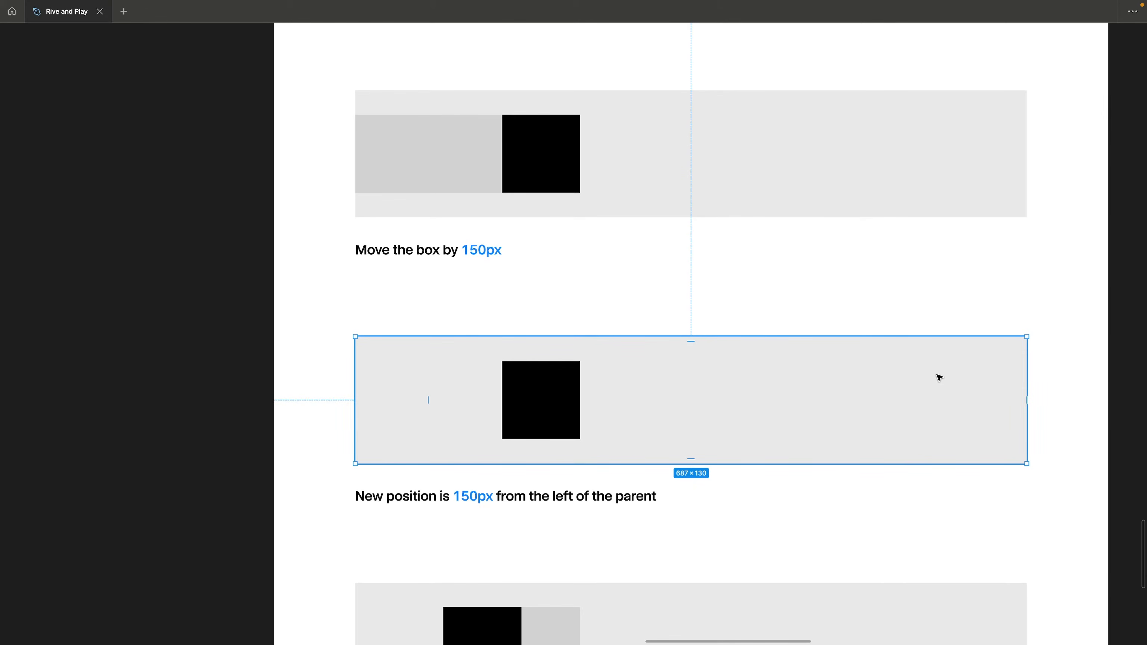
- Switch to Figma, show its full interface and check the phone frame preset sizes, undoing any frame placed by accident
key(Escape)
key(ctrl+backslash)
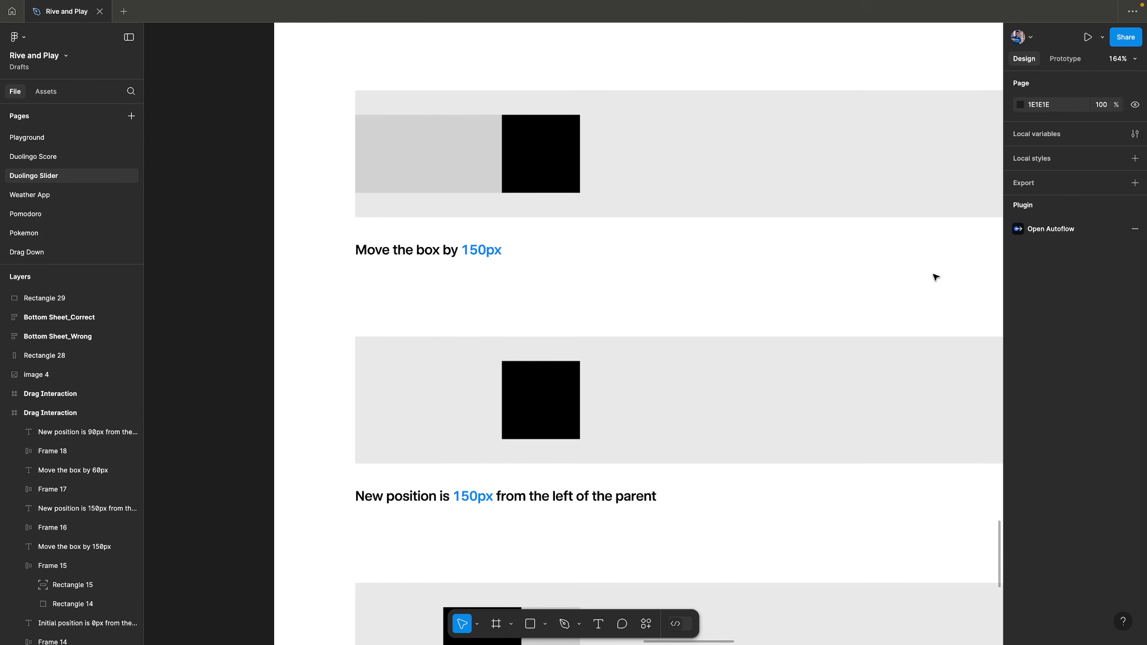
key(f)
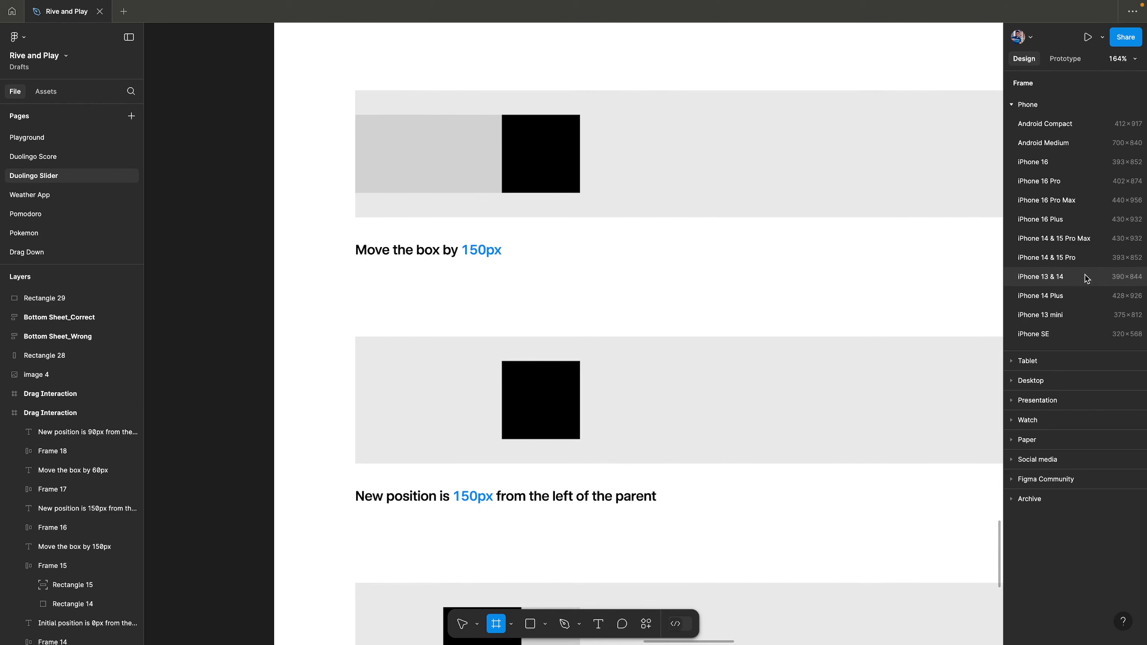
click(791, 271)
key(super+z)
- Duplicate the Drag Interaction frame beside the original and delete everything in the copy except its first box and caption
scroll(653, 254, down, 10)
scroll(657, 254, right, 1)
scroll(657, 254, up, 1)
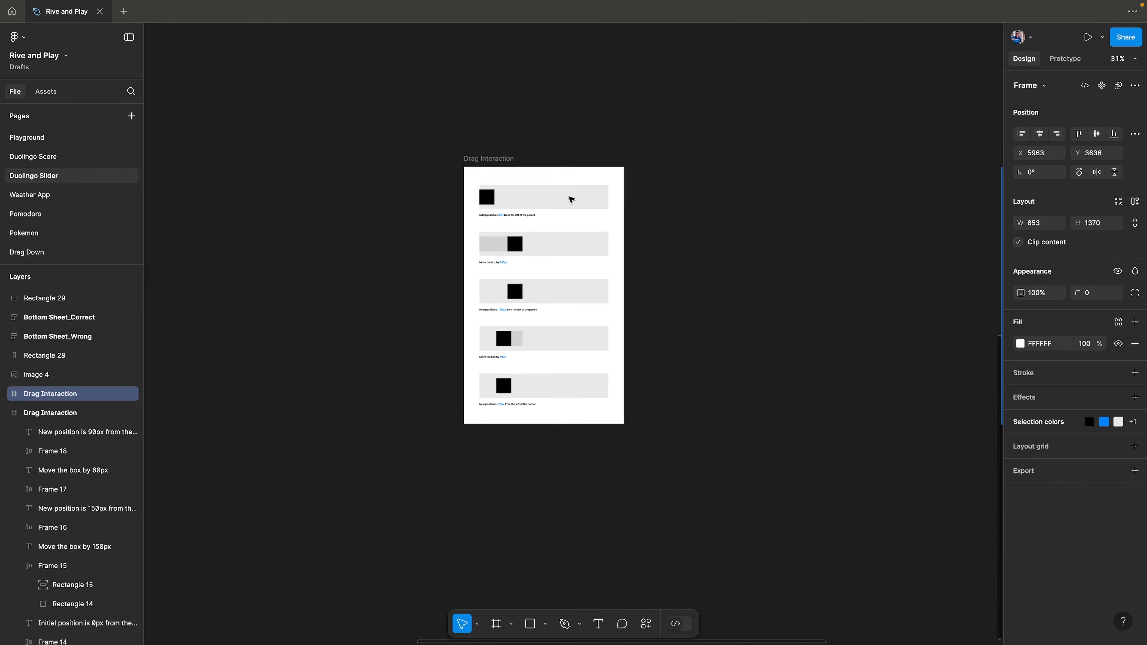
drag(493, 159, 675, 159)
drag(836, 428, 646, 227)
key(Delete)
scroll(587, 203, up, 5)
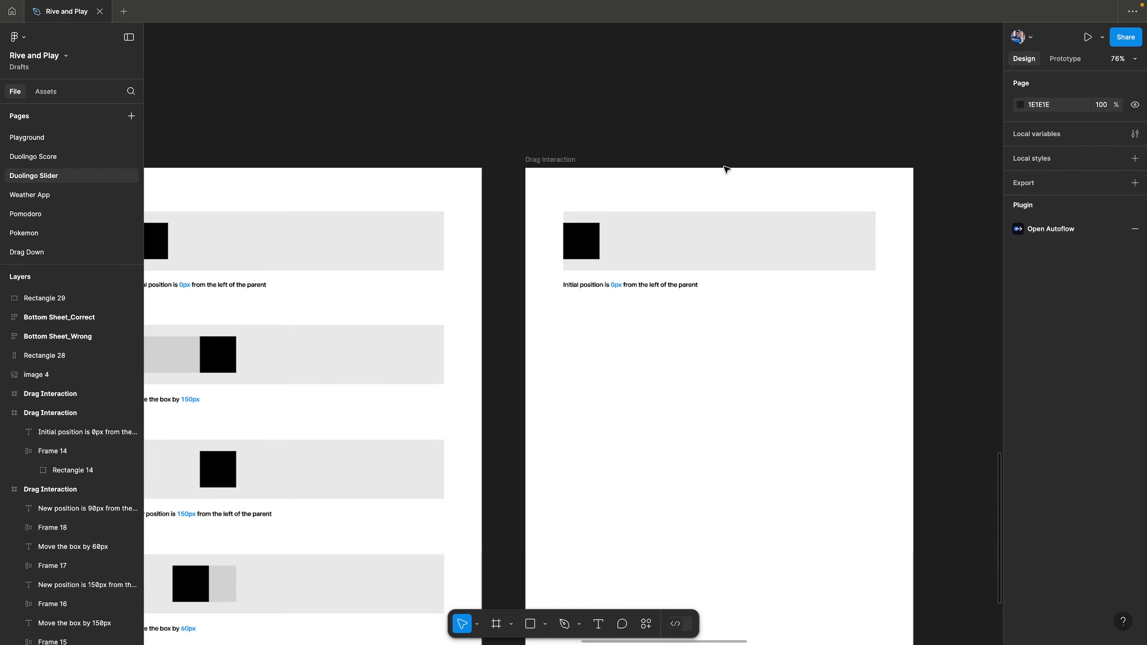
- Set the grey parent frame's width to 390 and align the black box inside it to the right
click(582, 308)
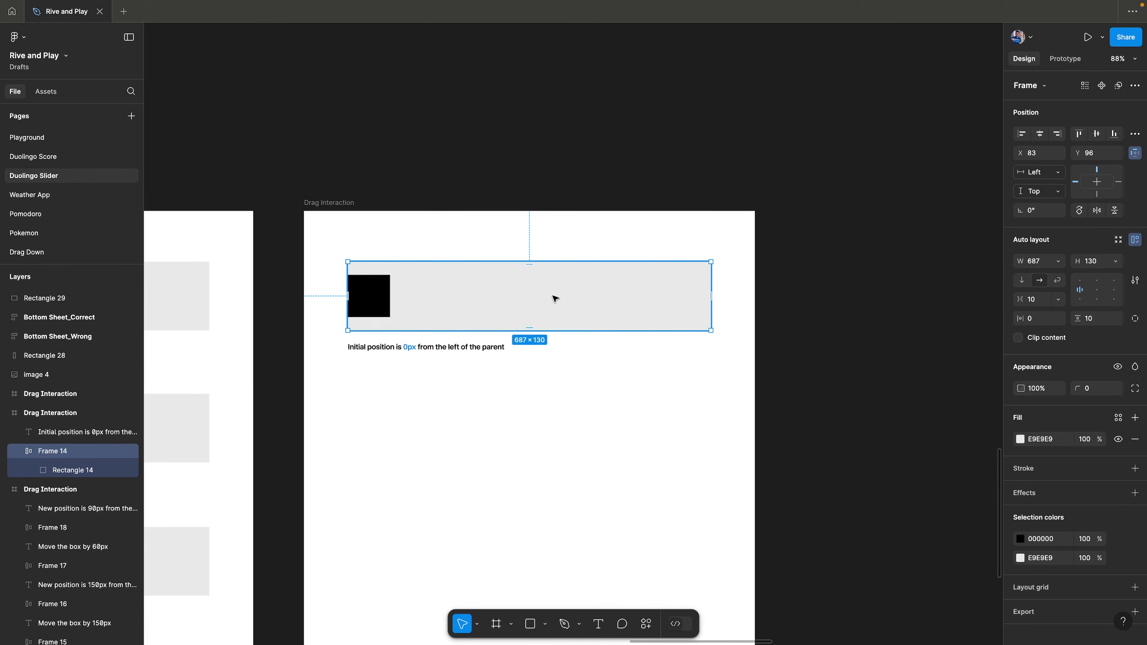
click(1045, 263)
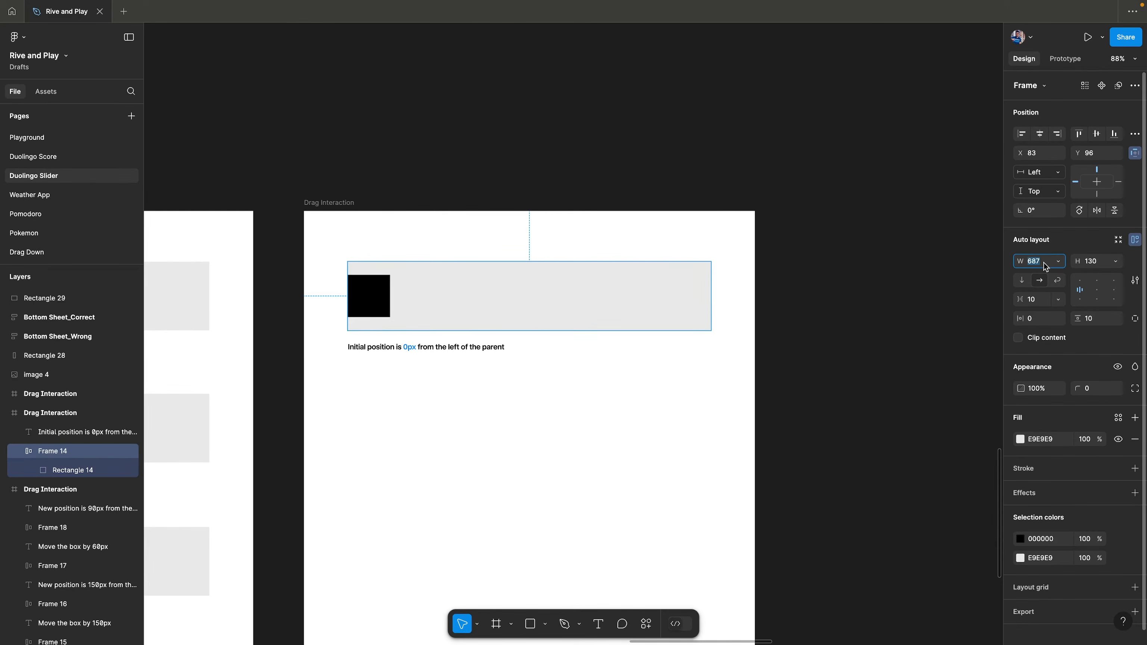
text(390)
key(Return)
scroll(639, 308, up, 5)
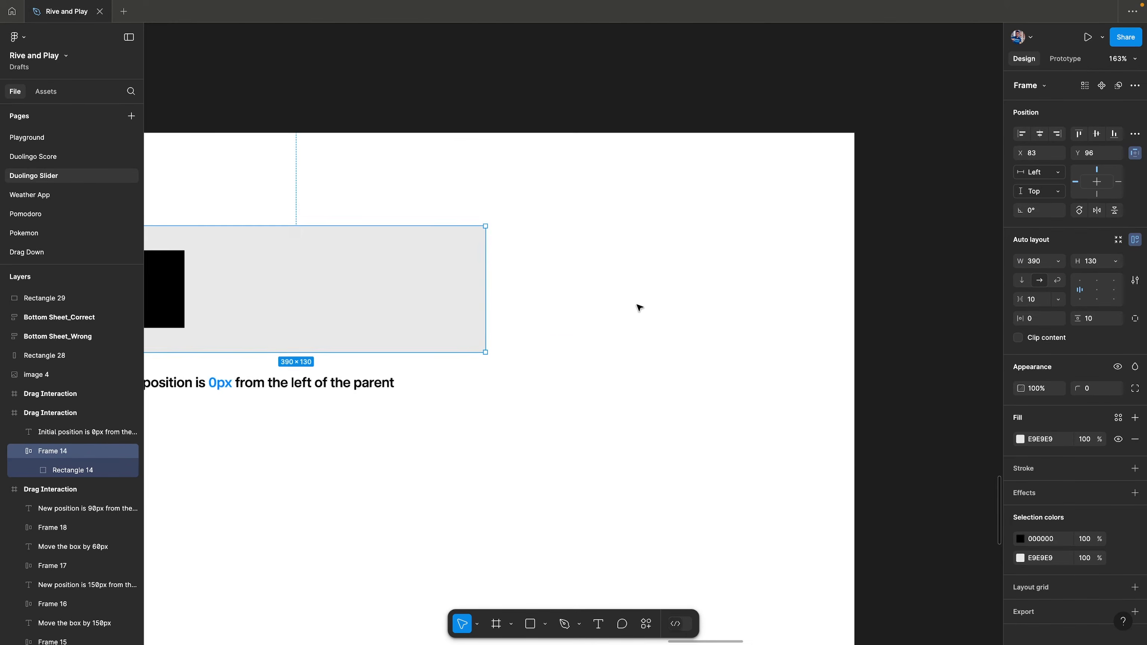
scroll(639, 307, left, 7)
scroll(492, 303, right, 1)
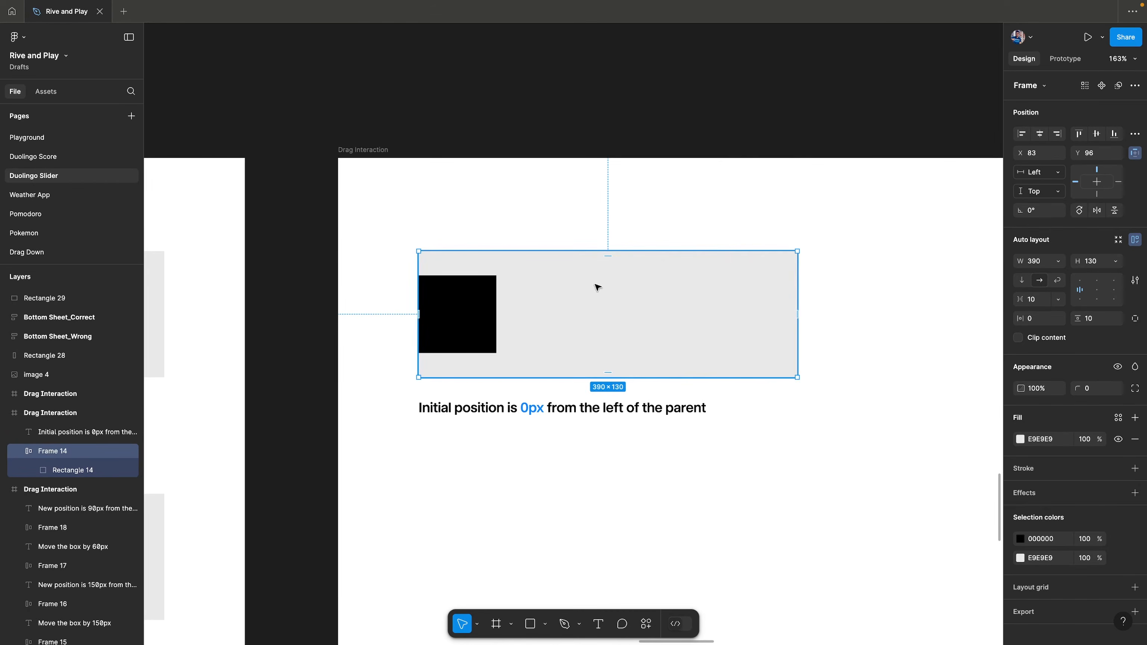
key(alt+d)
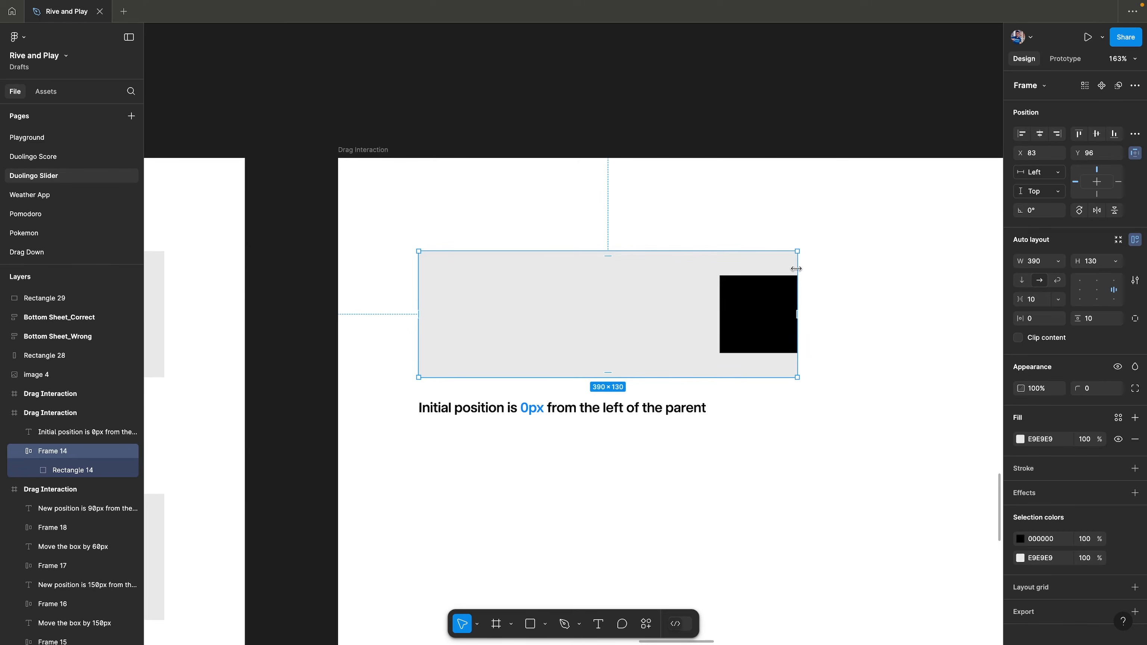
- Measure the black box's distance from the left edge of the grey frame and check the frame's and box's widths
click(768, 315)
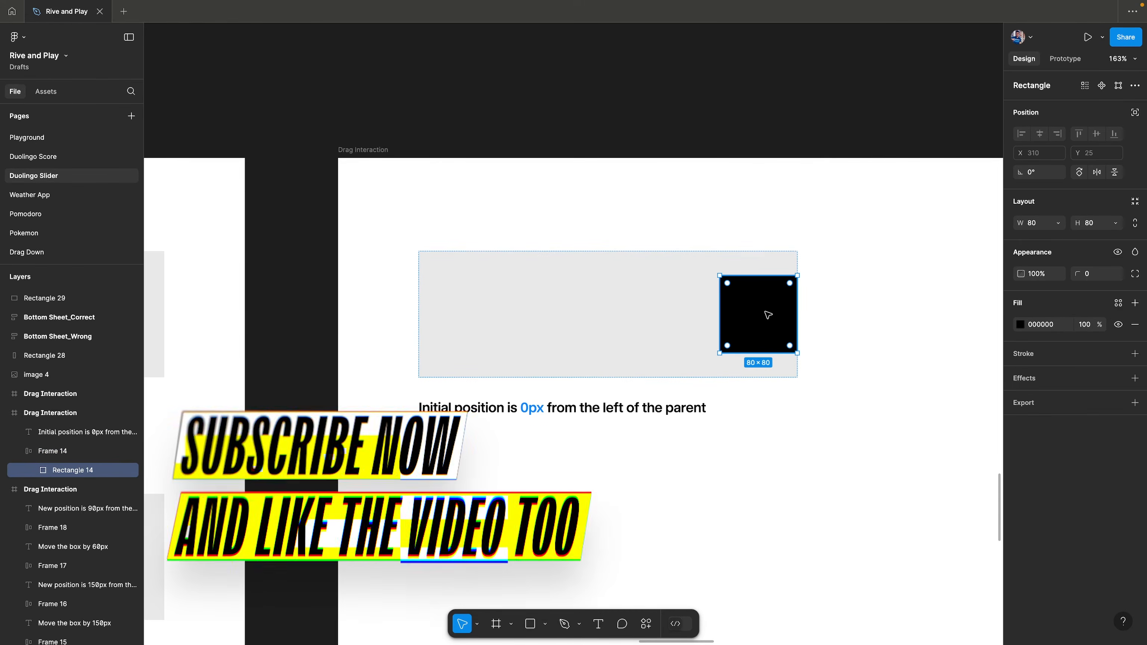
key(alt)
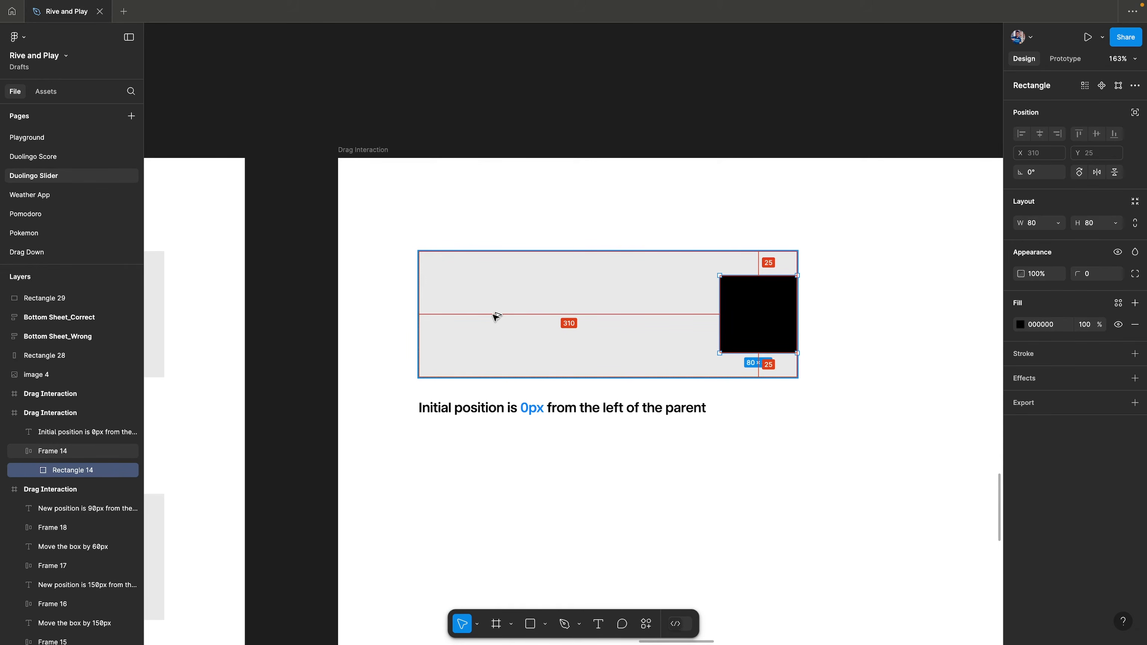
click(699, 267)
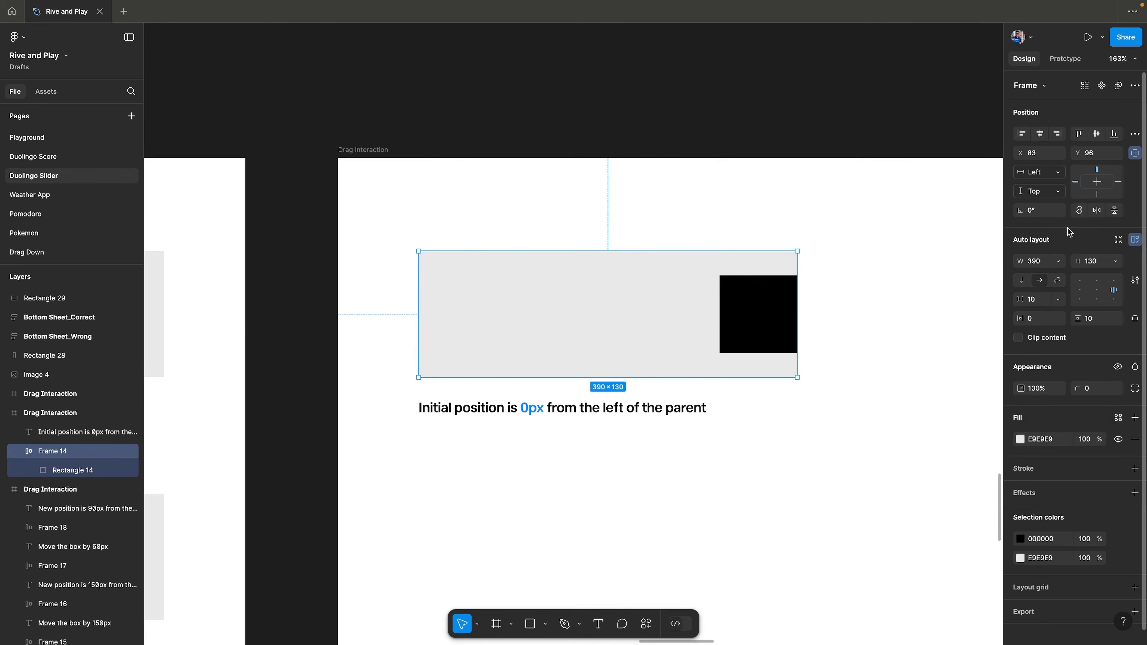
click(1044, 263)
click(770, 299)
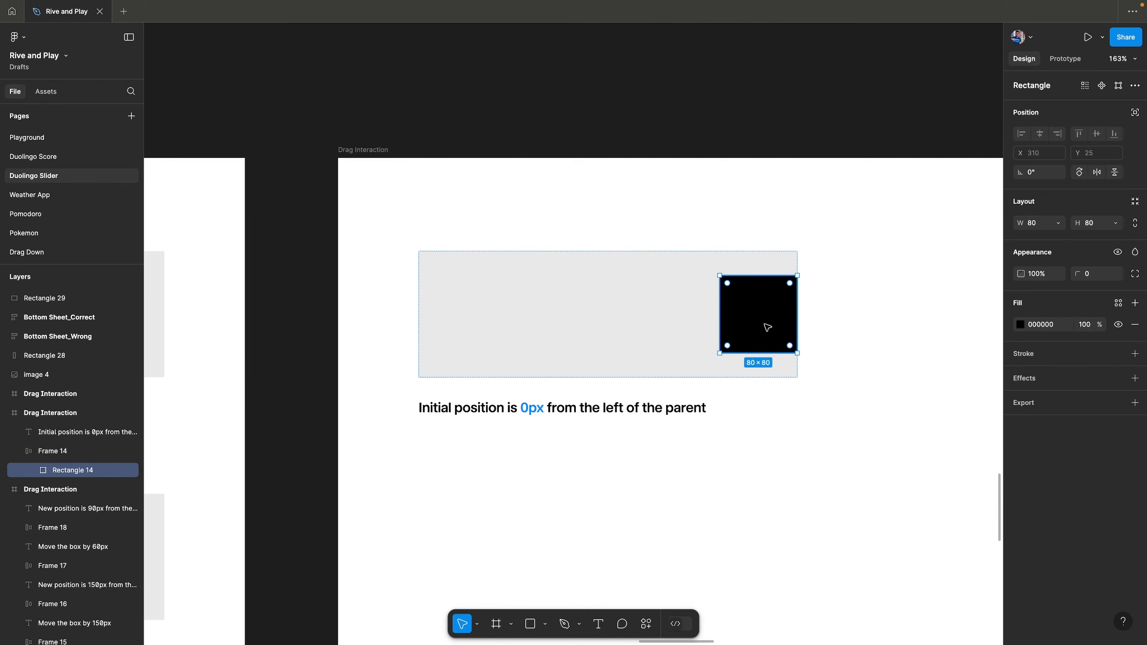
key(alt)
- Review the phone frame presets to compare screen widths, and undo the stray frame placed on the canvas
click(848, 277)
key(f)
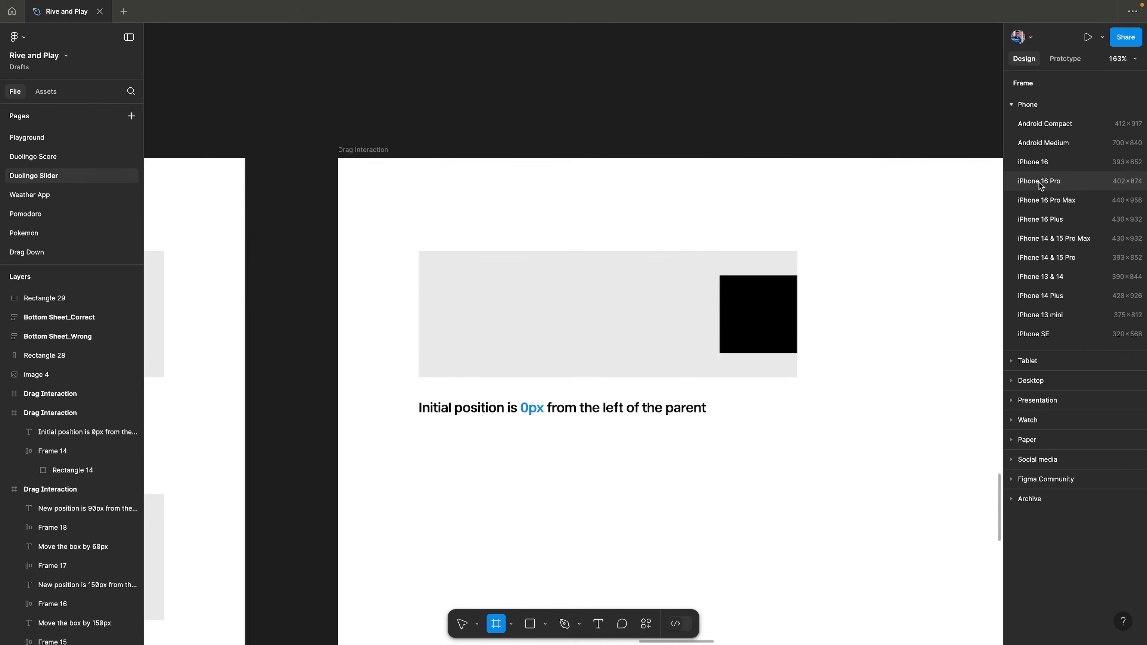
click(865, 294)
key(ctrl+z)
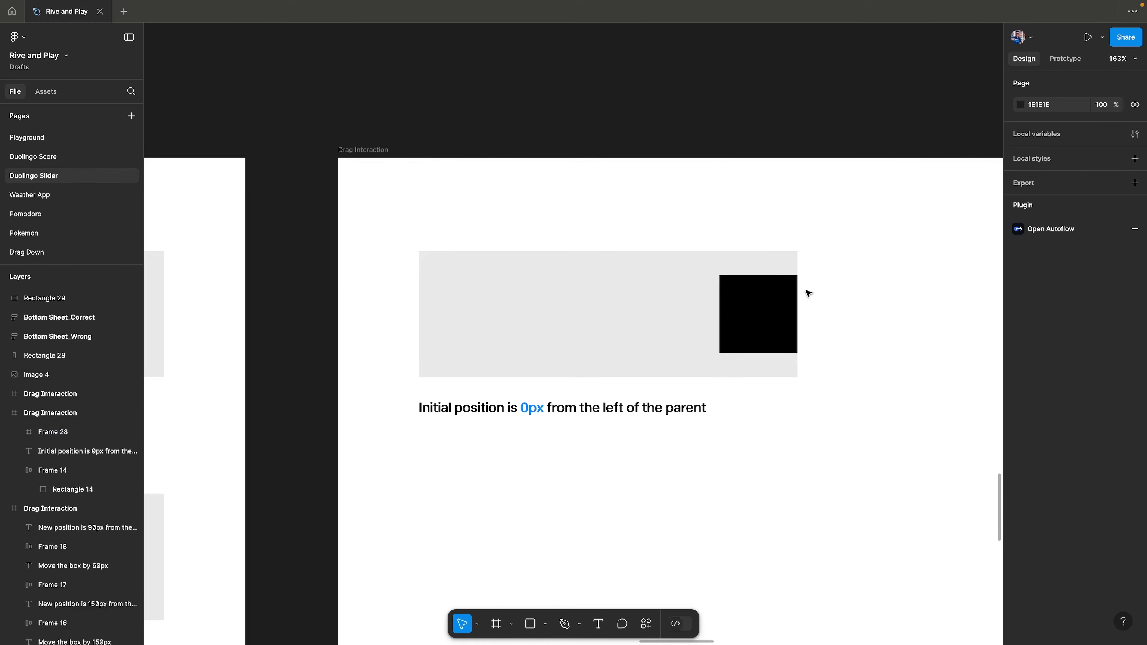
key(ctrl+shift+z)
key(ctrl+z)
- Duplicate the 390-wide grey frame directly below the original and delete the "Initial position is 0px" caption between them
drag(619, 302, 620, 550)
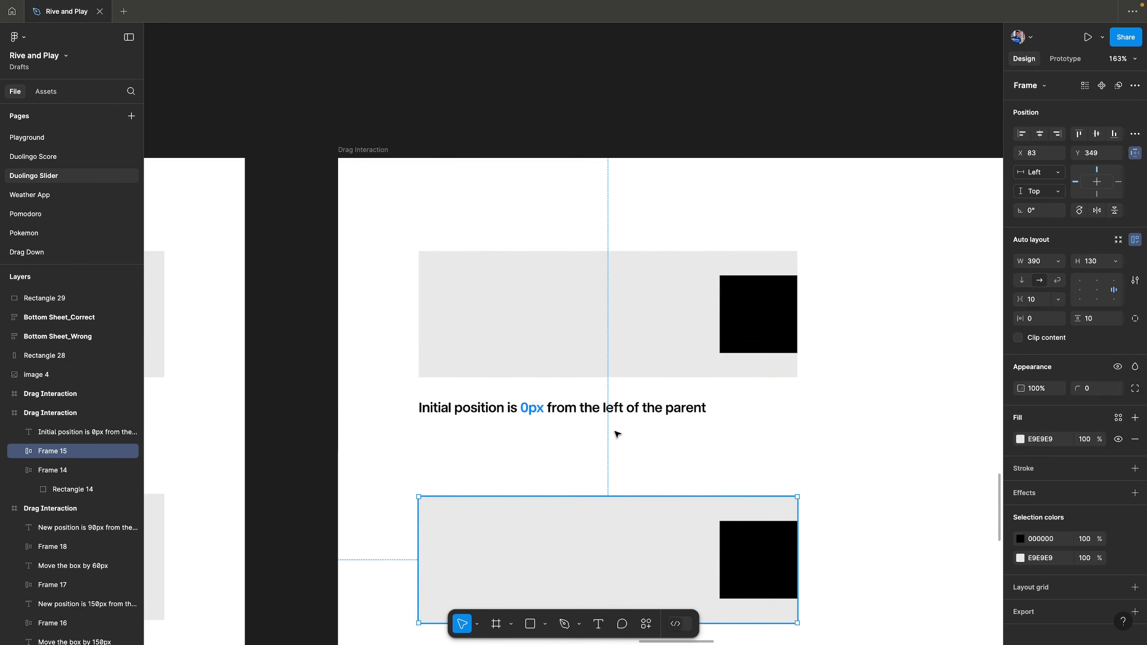
click(608, 406)
key(BackSpace)
- Set the width of the lower grey frame to 440
scroll(606, 403, down, 4)
click(636, 385)
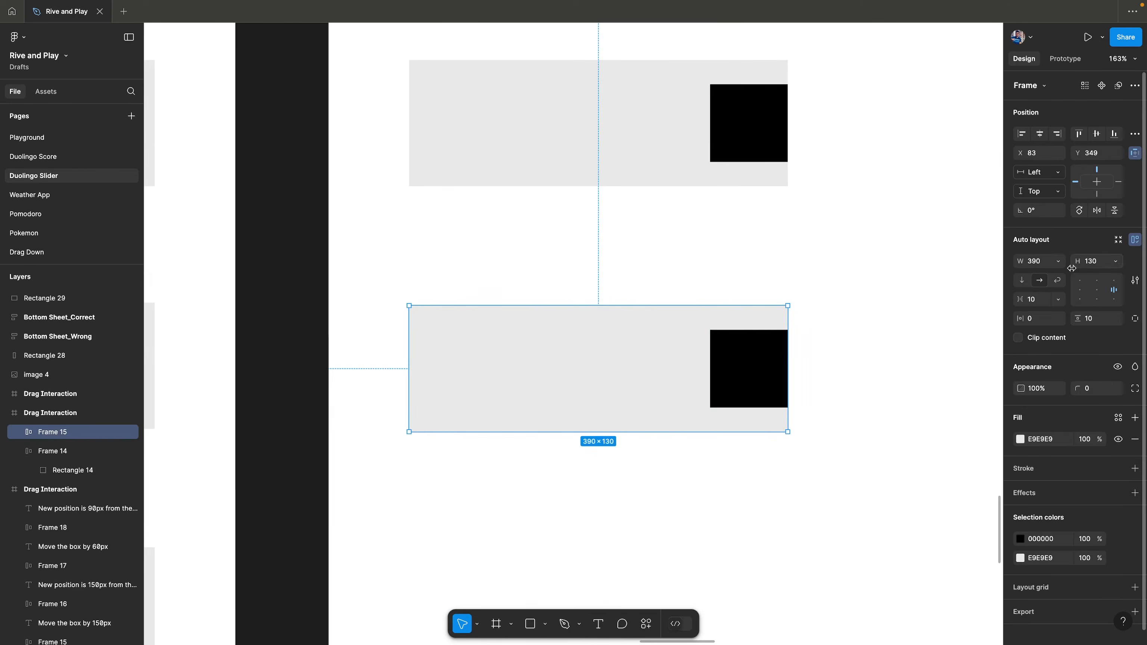
click(1039, 261)
text(440)
key(Return)
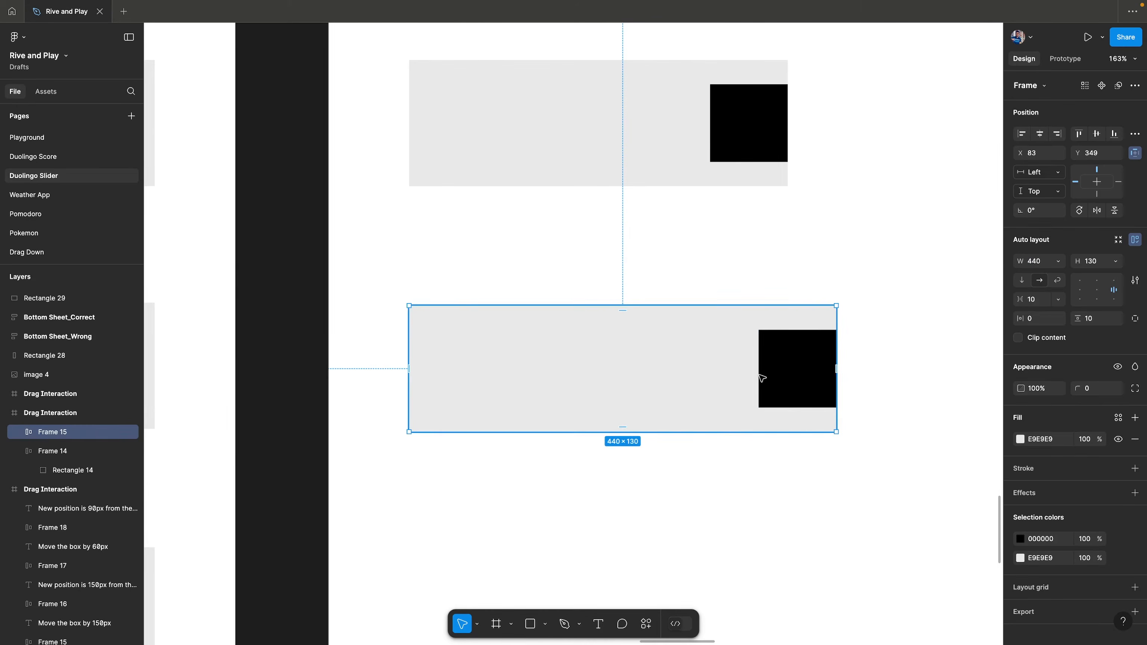
- Measure the black box's distance from the left edge in the 440-wide frame and compare it with the box in the upper frame
click(797, 366)
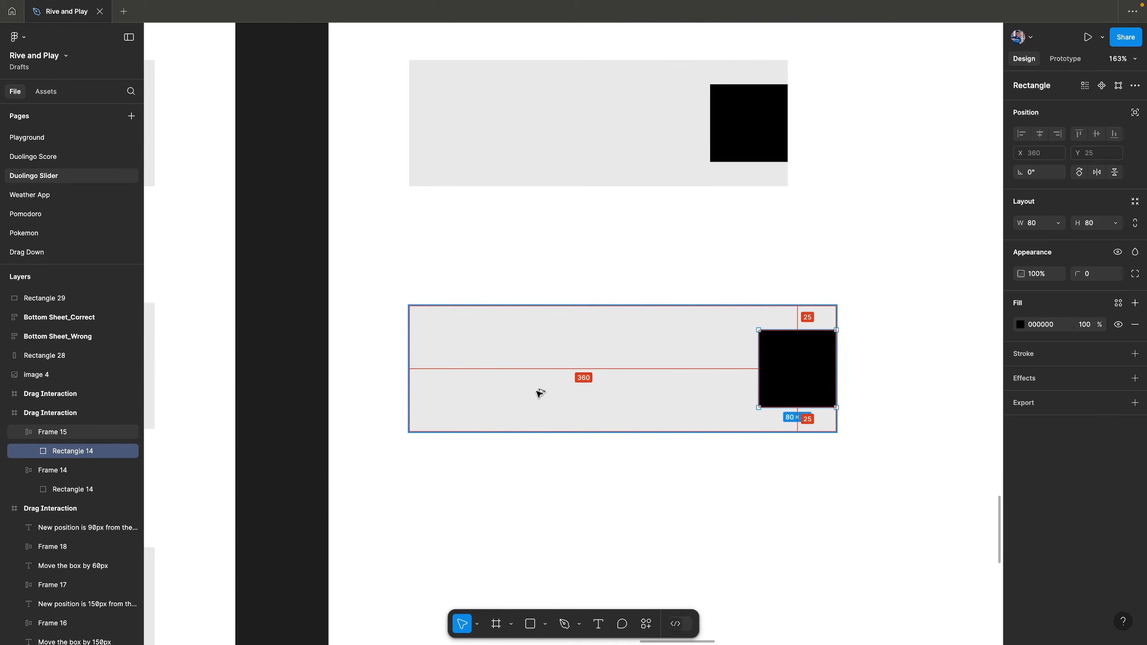
click(764, 113)
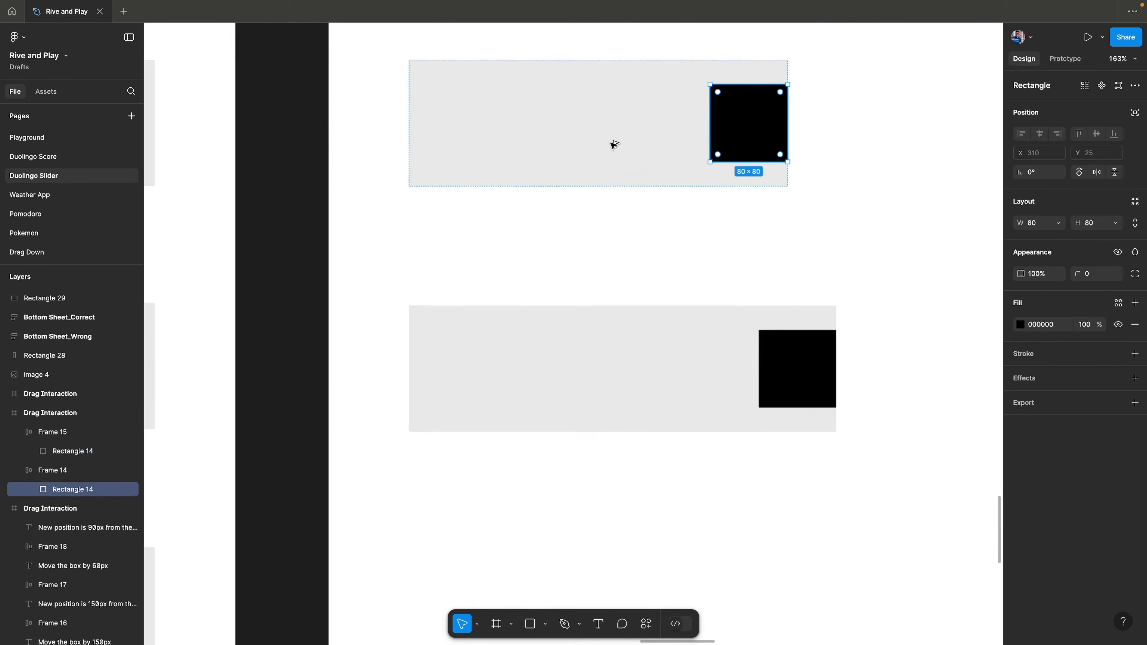
click(789, 389)
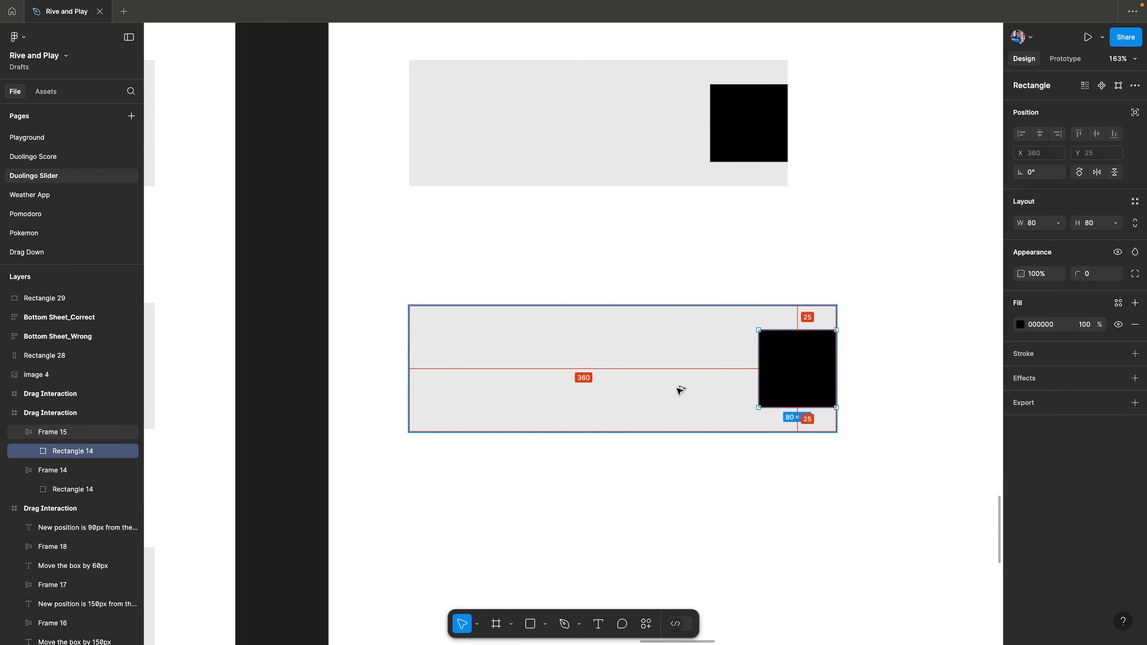
click(808, 291)
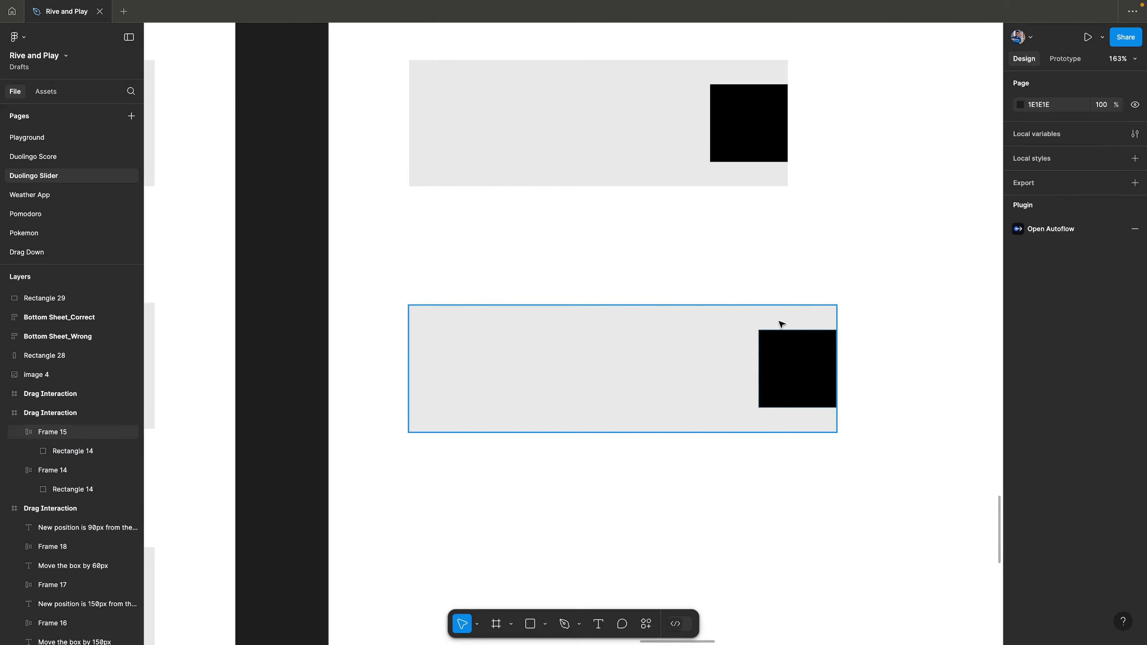
click(769, 368)
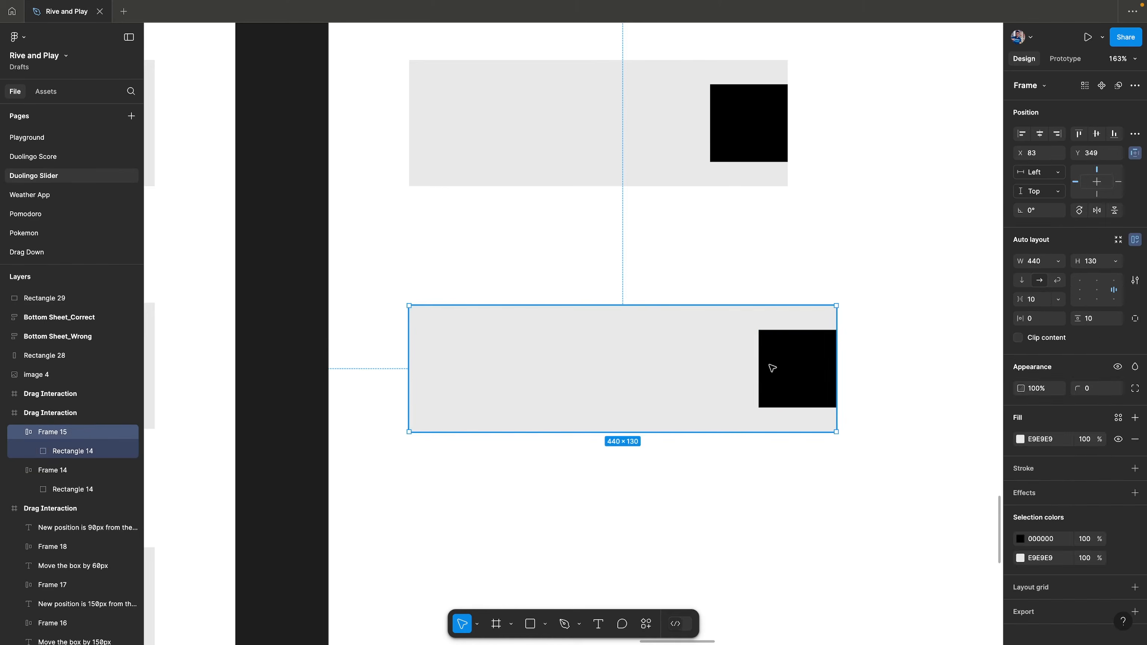
click(768, 368)
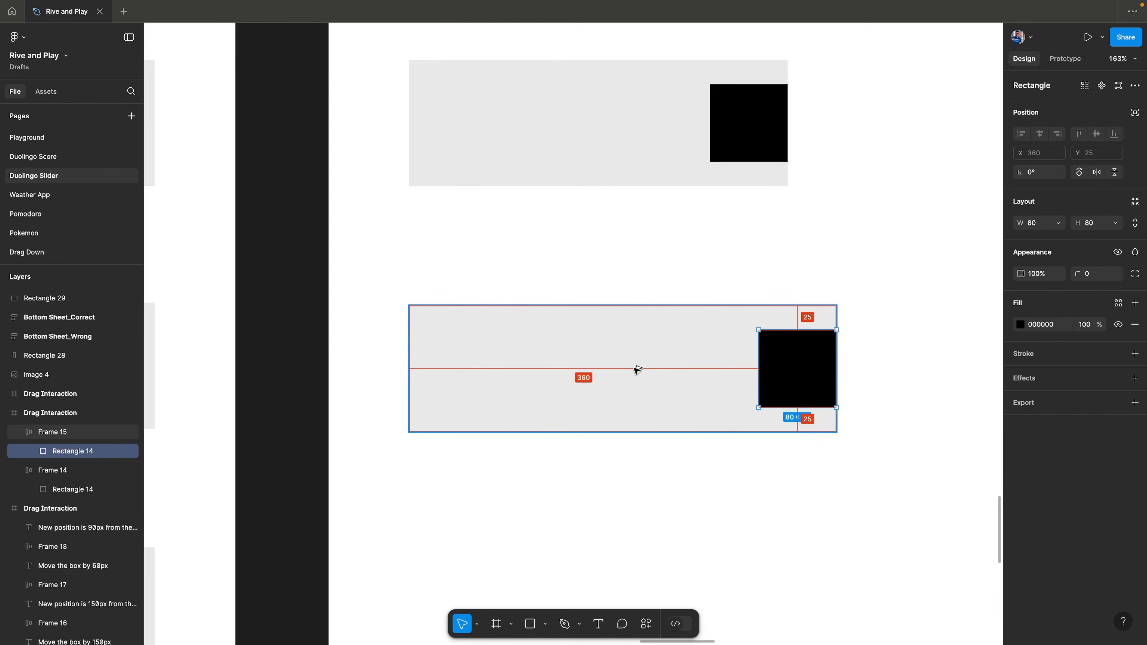
click(719, 339)
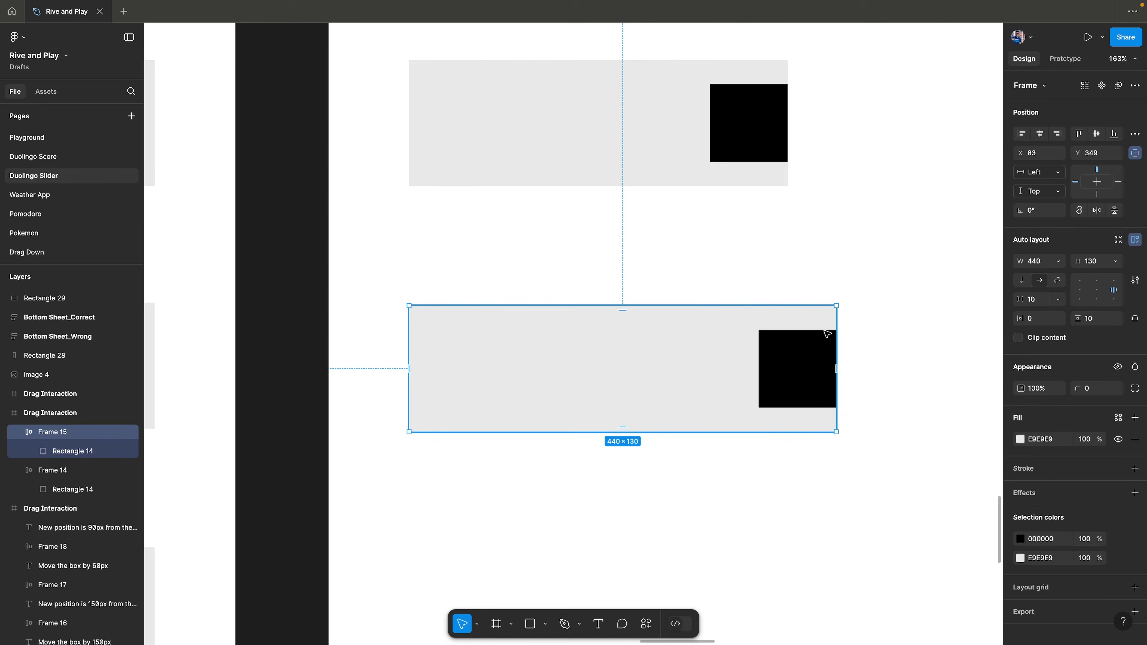
- Try narrowing the black box in the lower frame to a width of 16, and undo the resize
click(799, 367)
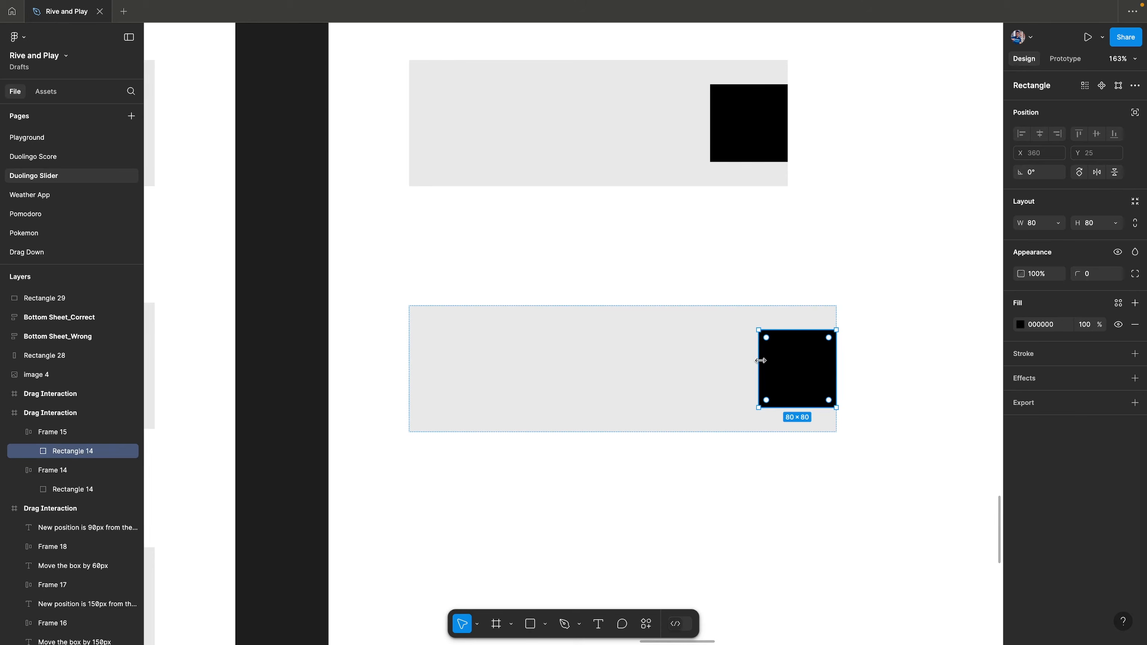
drag(759, 361, 821, 361)
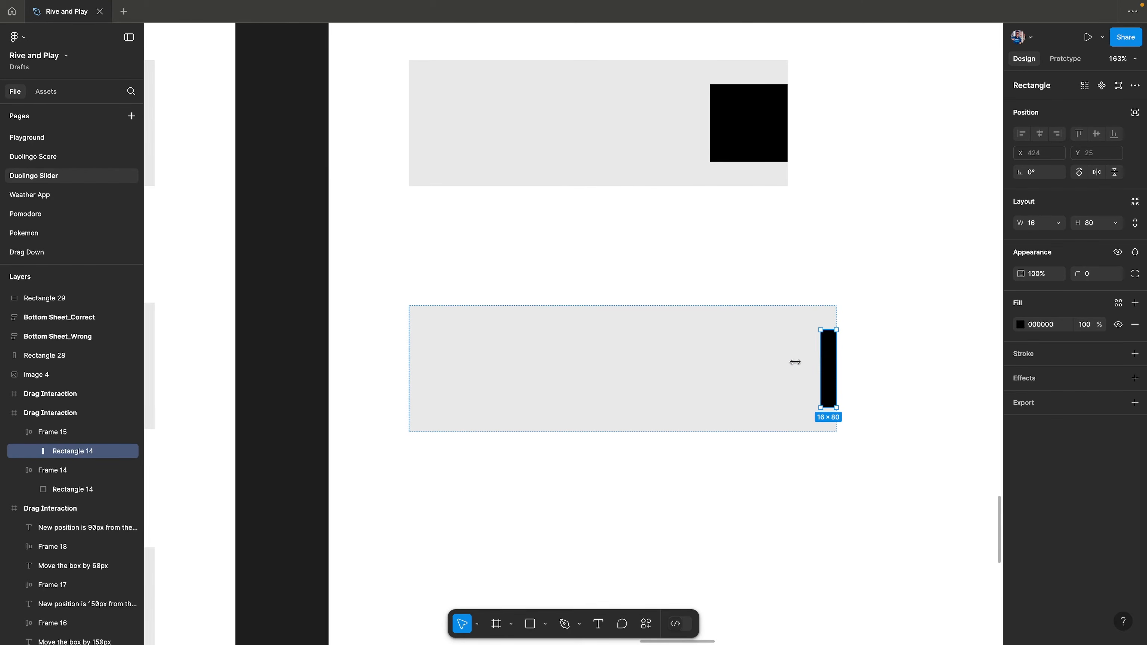
key(super+z)
key(super+z)
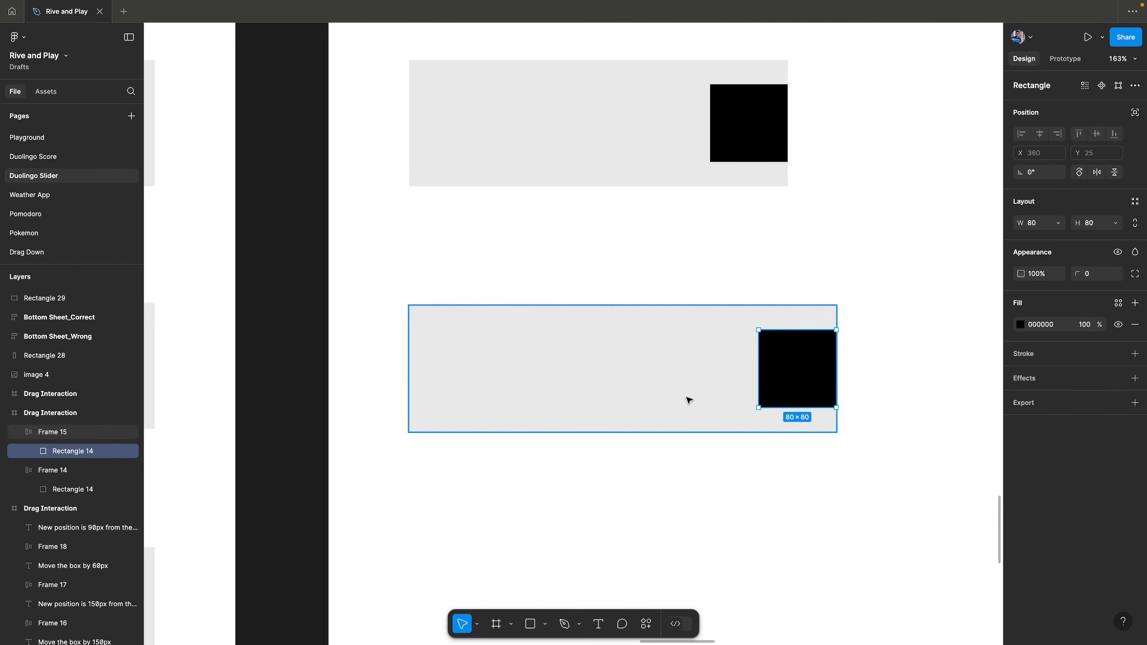
click(785, 271)
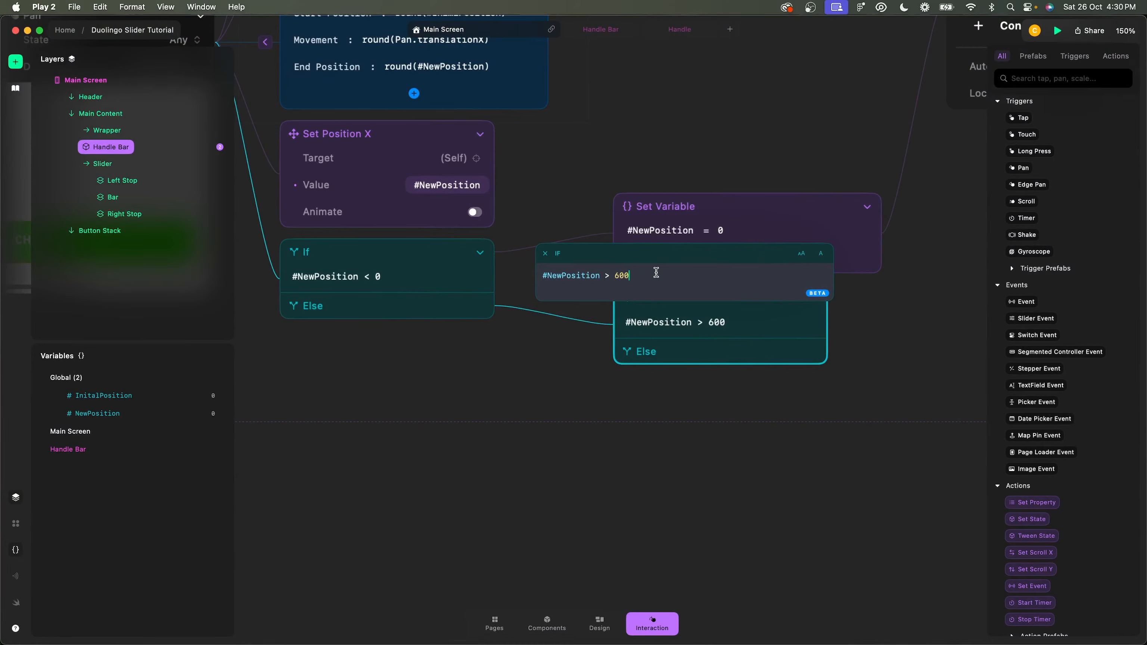
- In Play, replace 600 in the If condition with device.screenWidth so it compares #NewPosition > device.screenWidth
key(BackSpace)
key(BackSpace)
key(BackSpace)
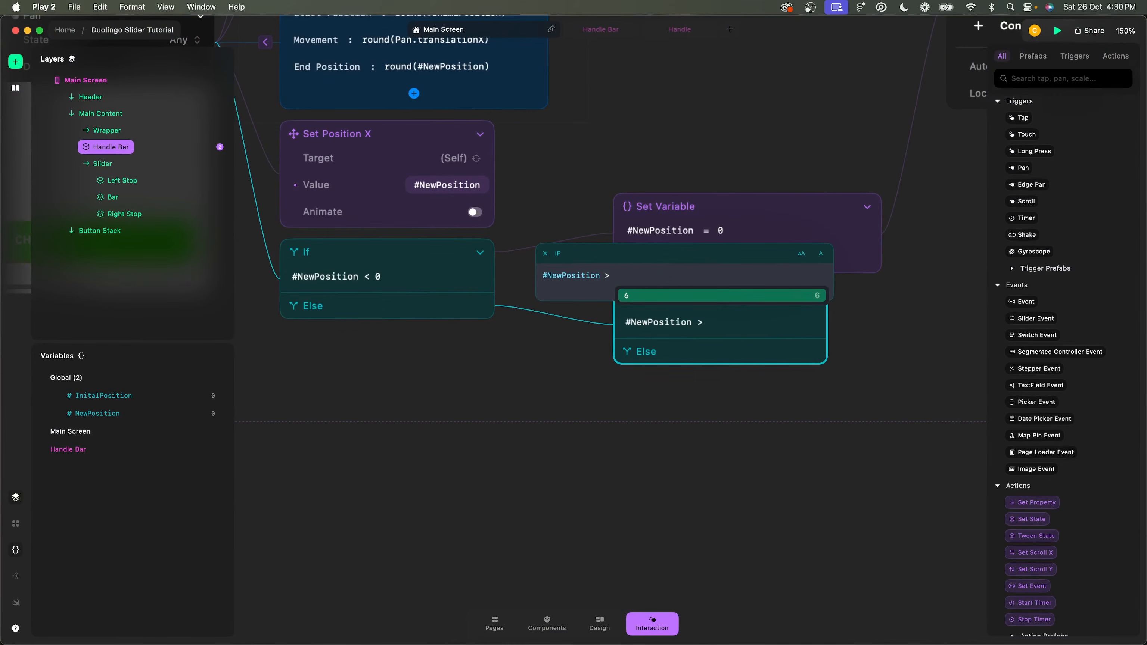
text(devi)
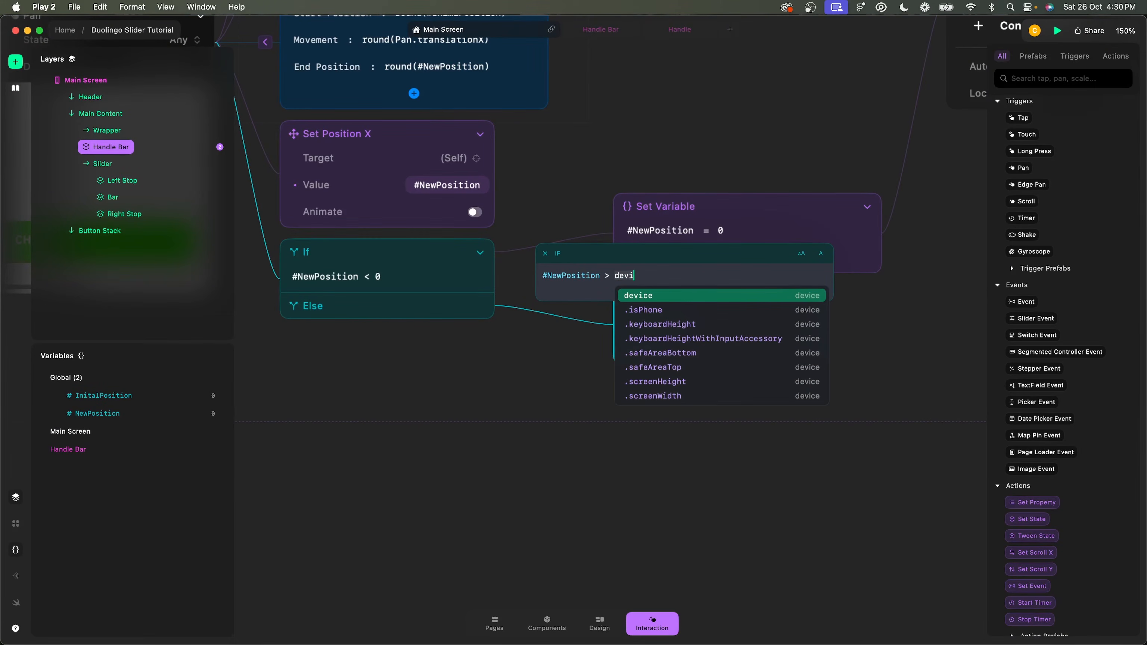
text(ce)
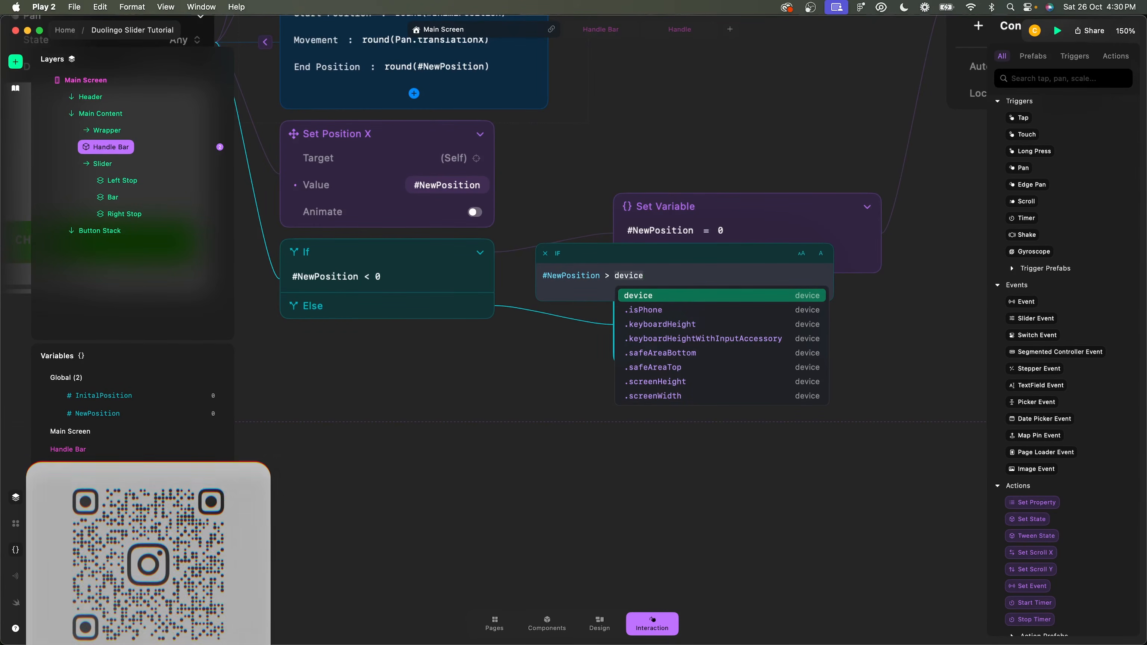
text(.wi)
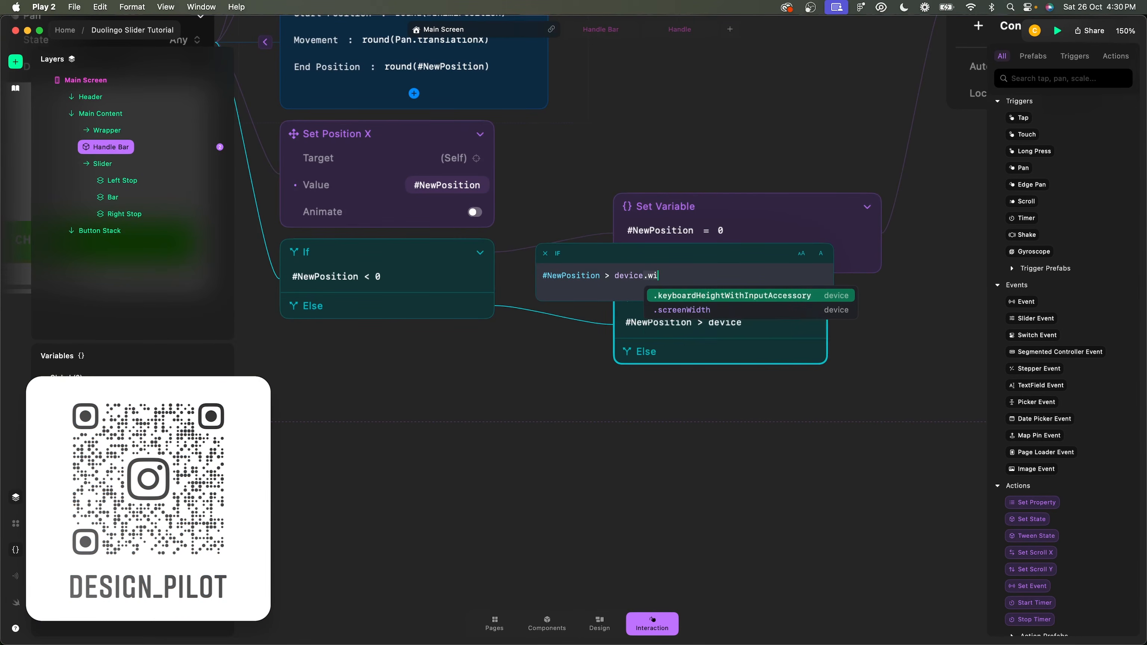
key(Down)
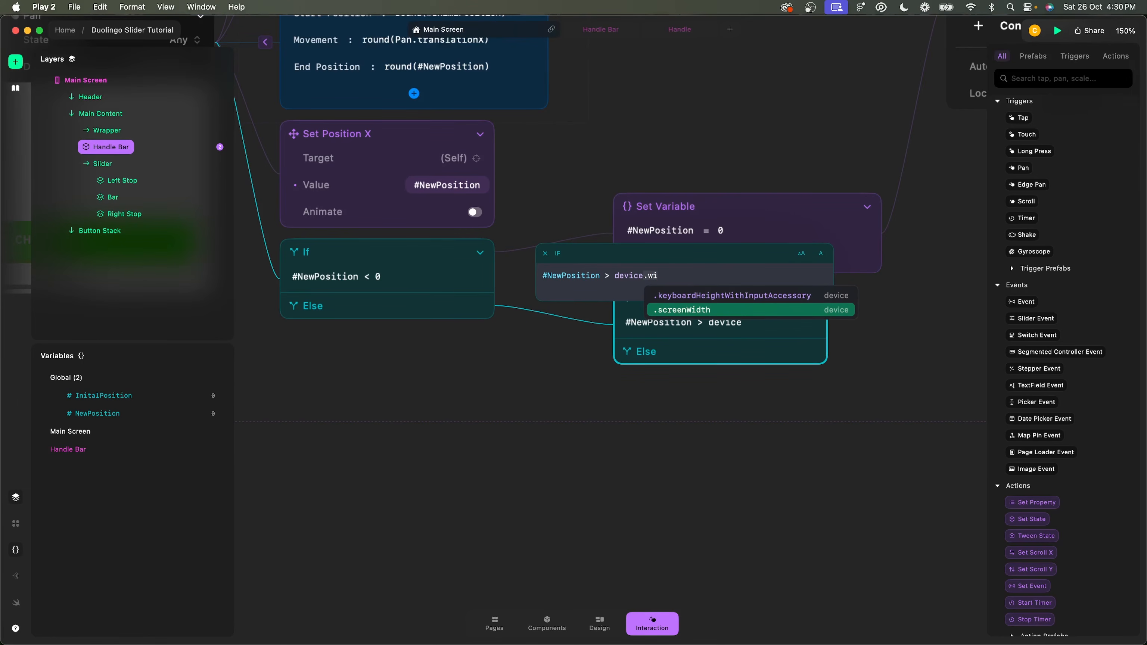
key(Return)
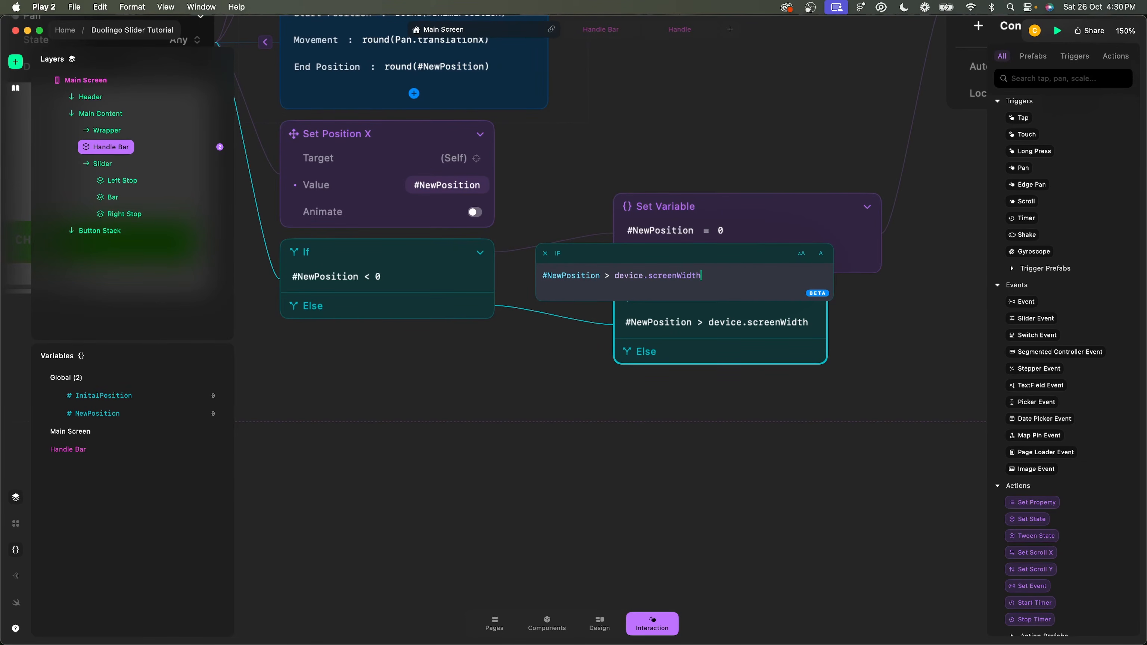
- Subtract HandleBar.width from device.screenWidth in the same If condition
text(-)
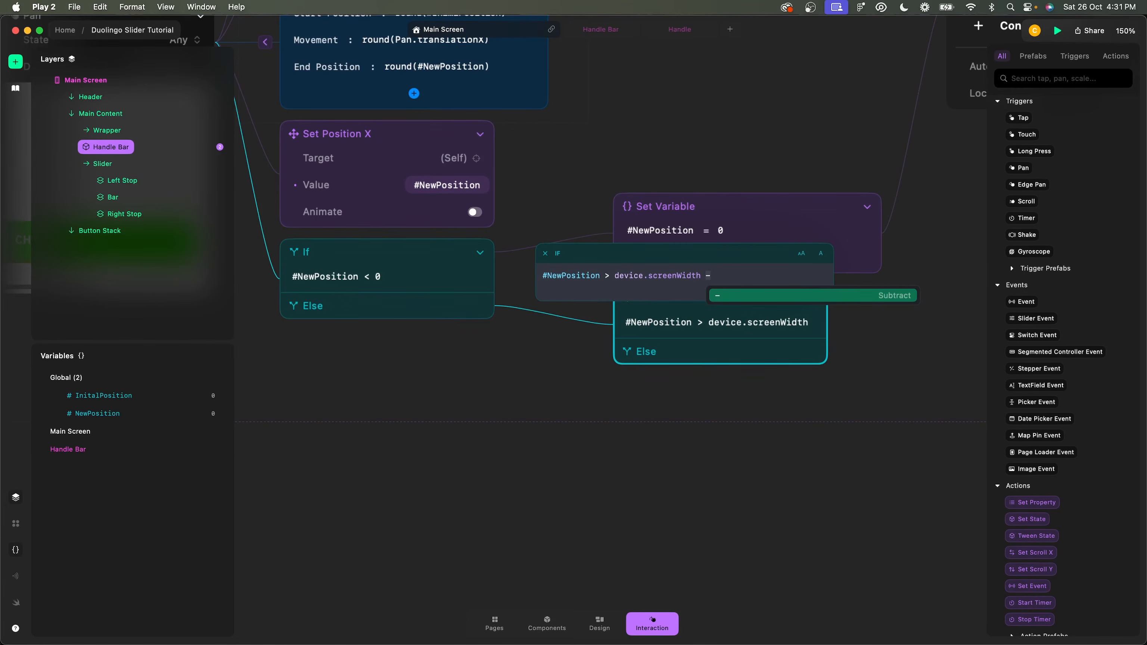
scroll(402, 295, left, 9)
scroll(402, 295, up, 6)
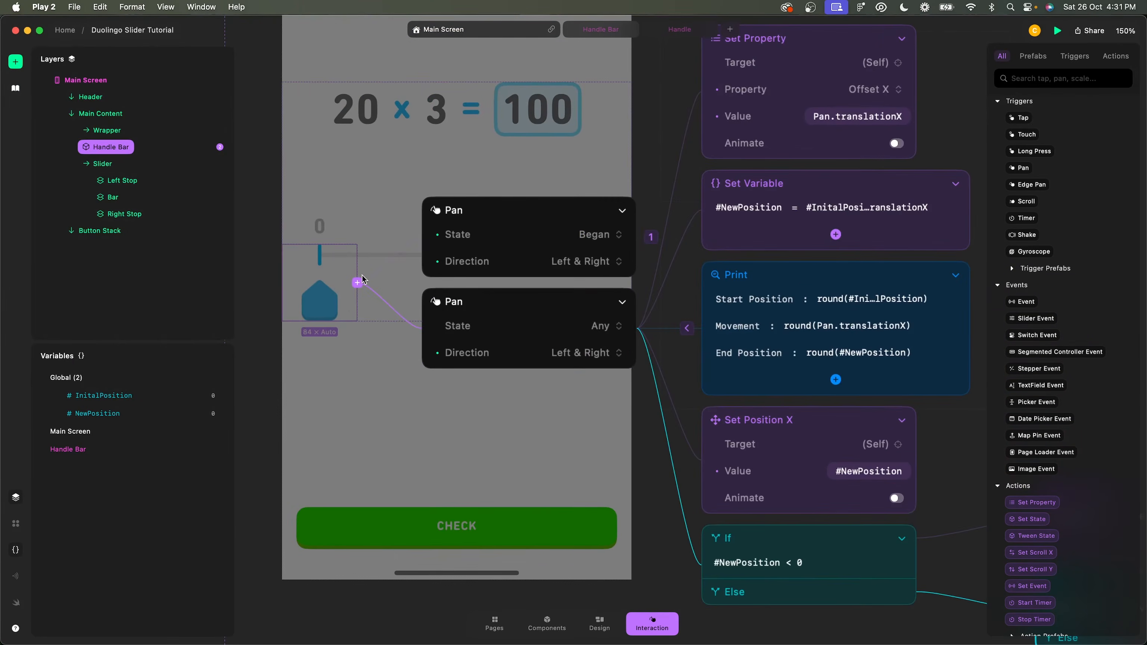
scroll(331, 275, right, 9)
scroll(331, 275, down, 3)
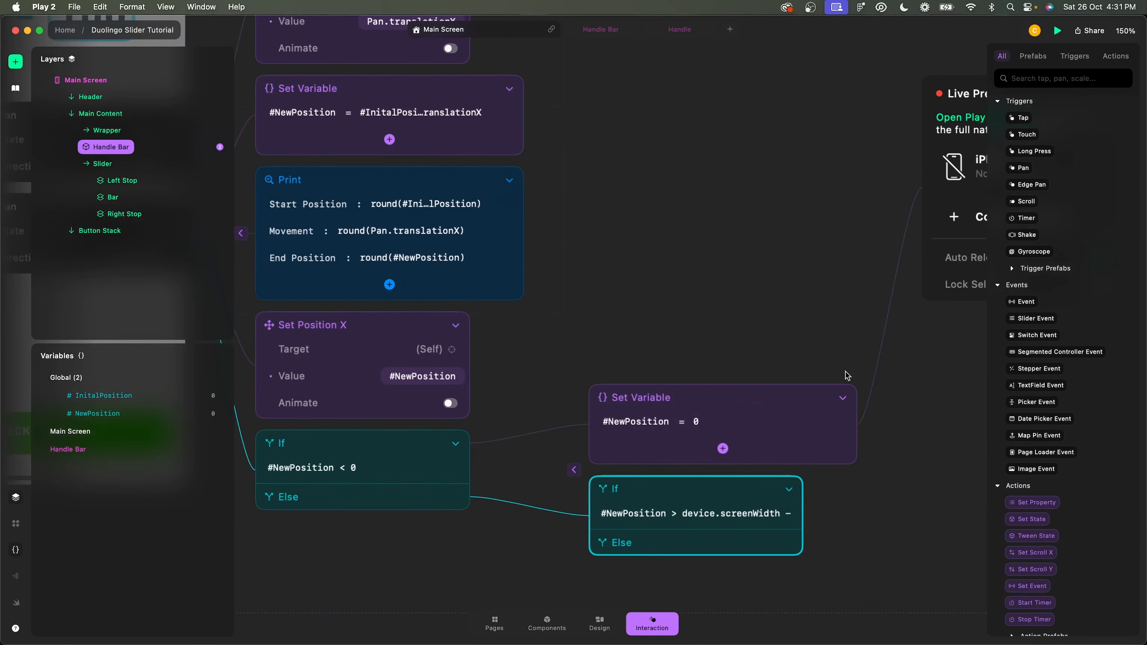
click(775, 516)
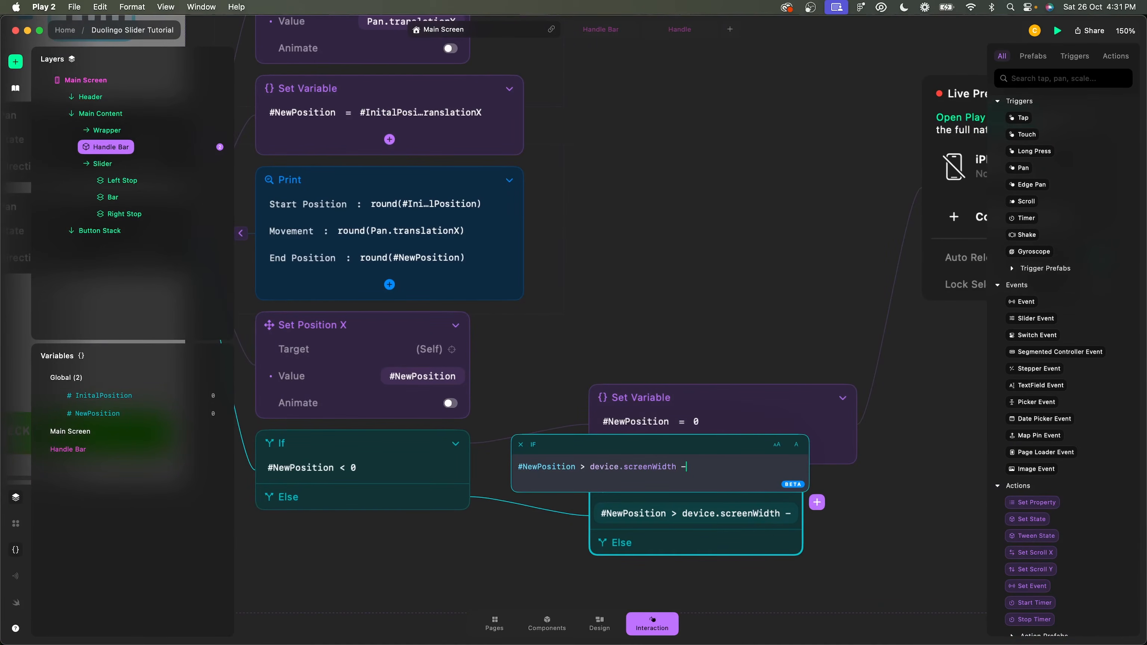
text(han)
key(Down)
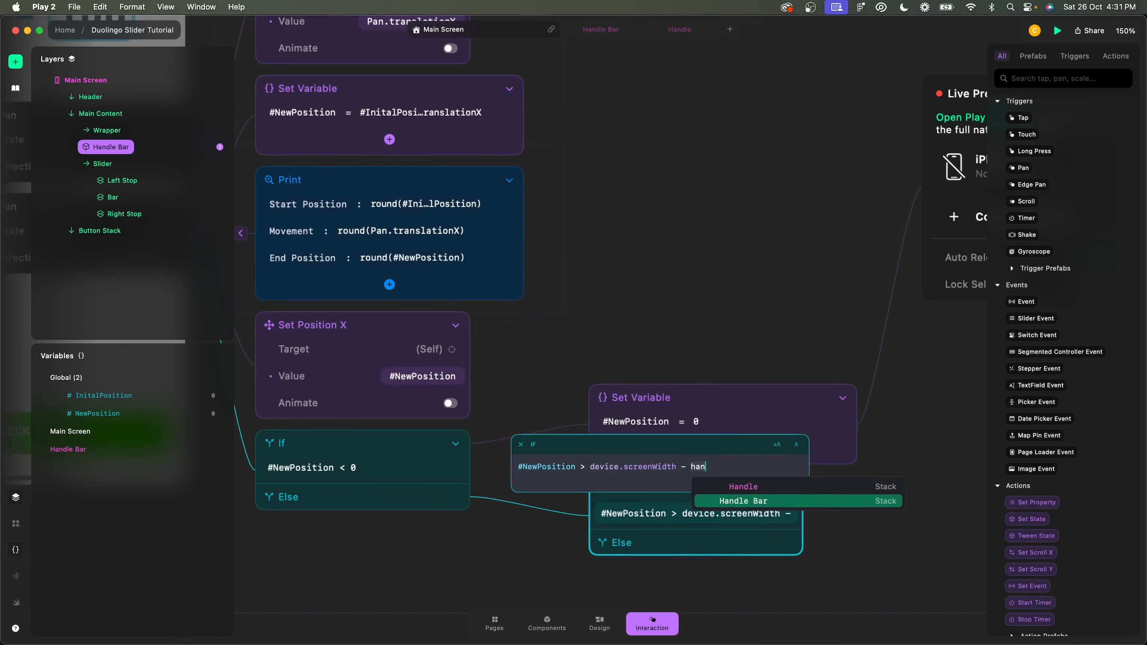
text(.)
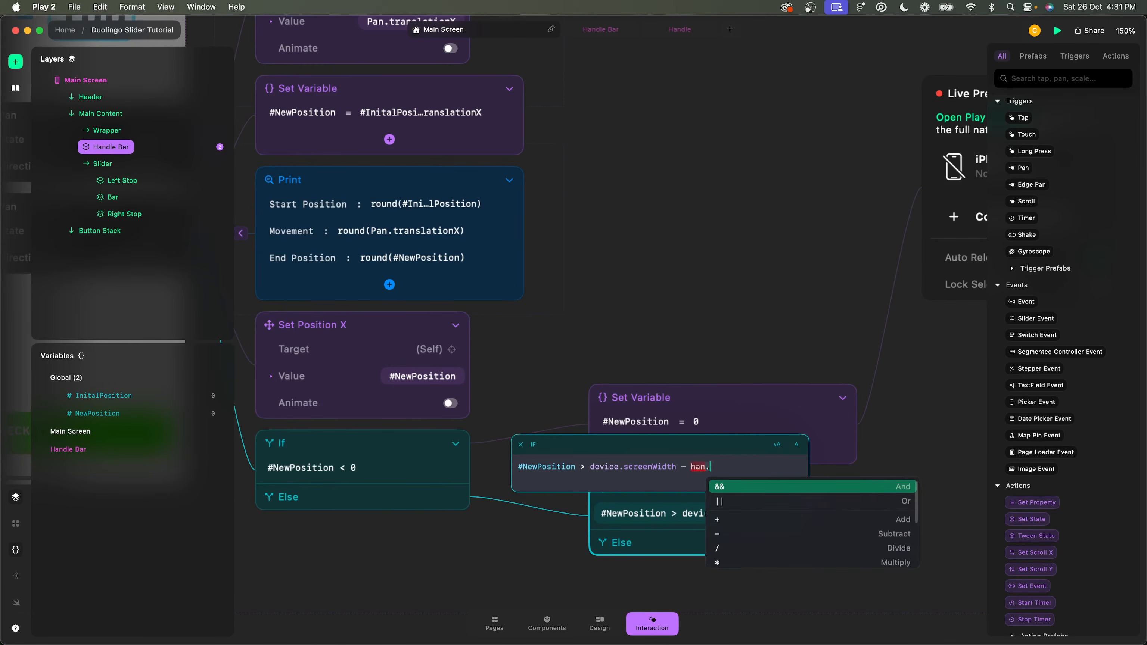
key(BackSpace)
key(Down)
key(Return)
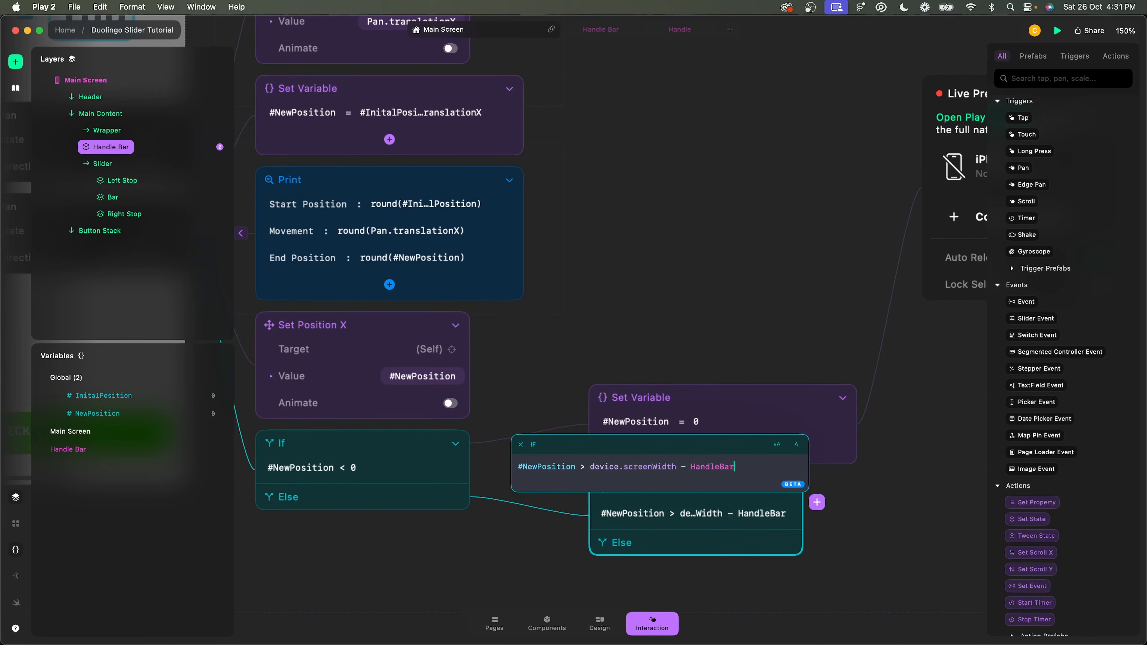
text(.w)
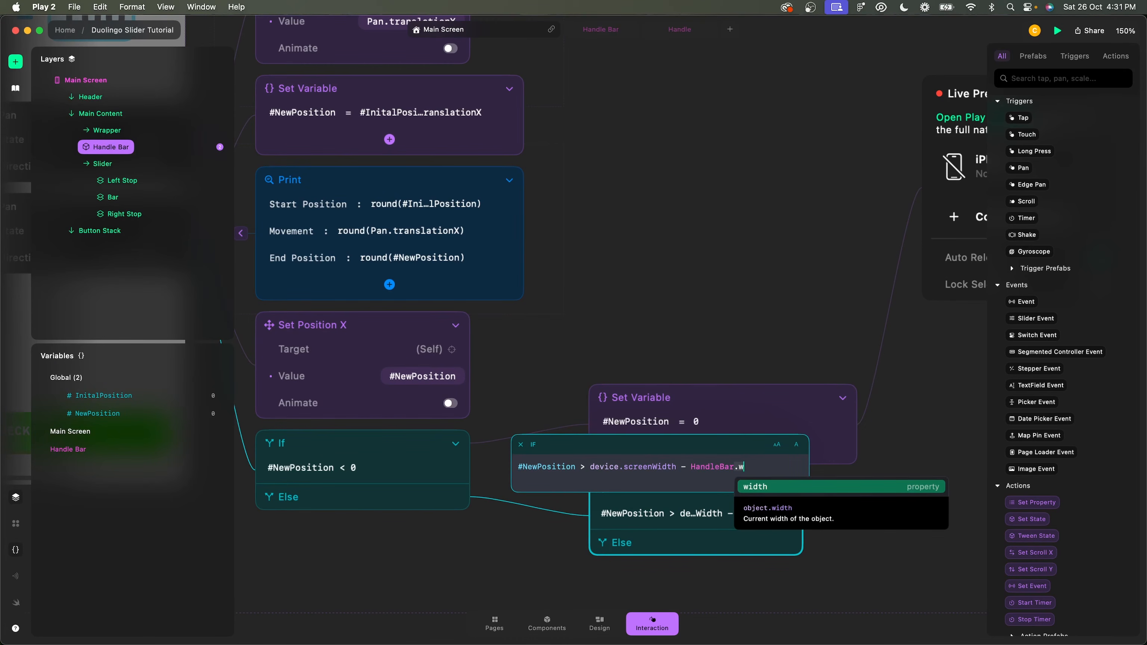
key(Return)
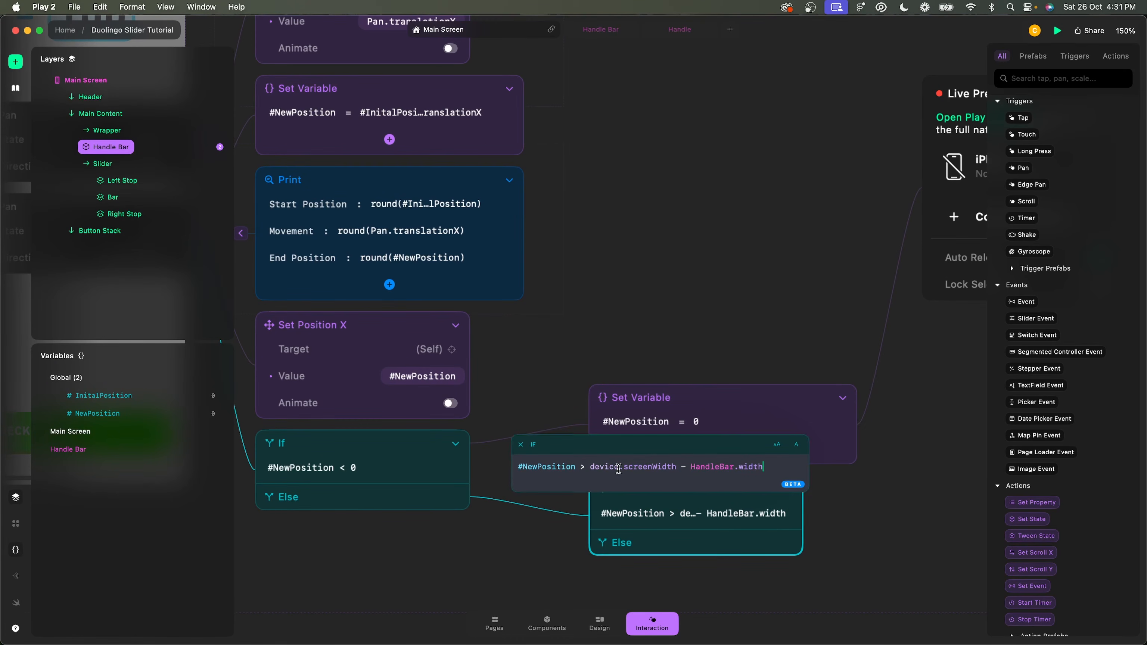
- Enclose device.screenWidth - HandleBar.width in parentheses in the If condition and review the full expression
click(530, 467)
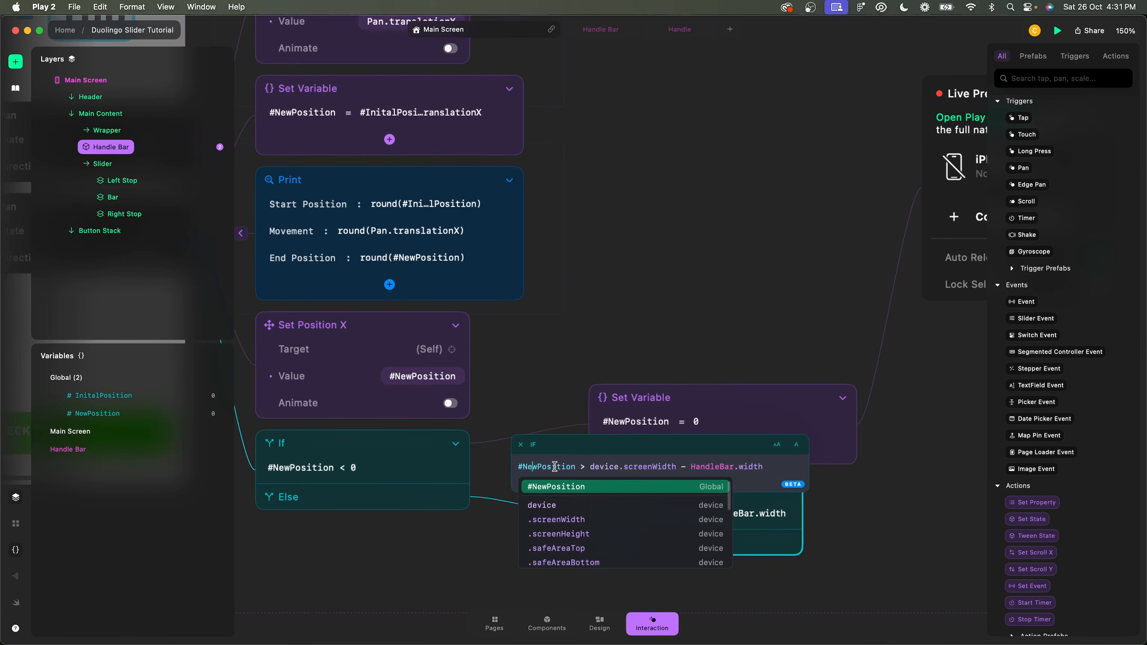
click(592, 468)
text(()
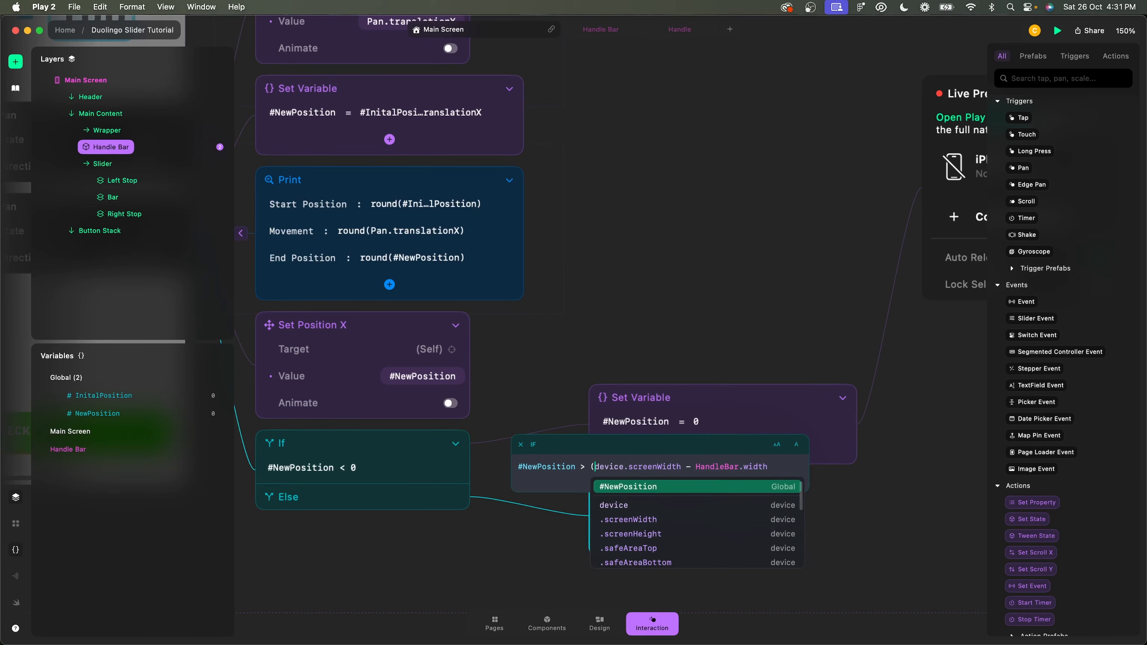
click(775, 468)
key(Return)
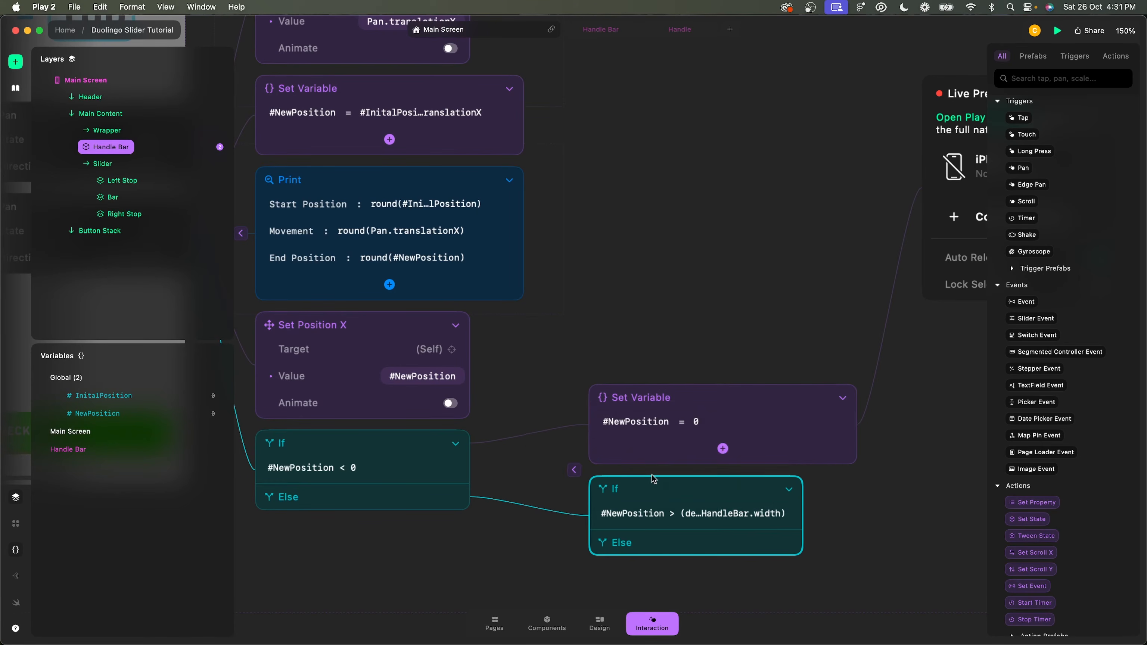
click(691, 514)
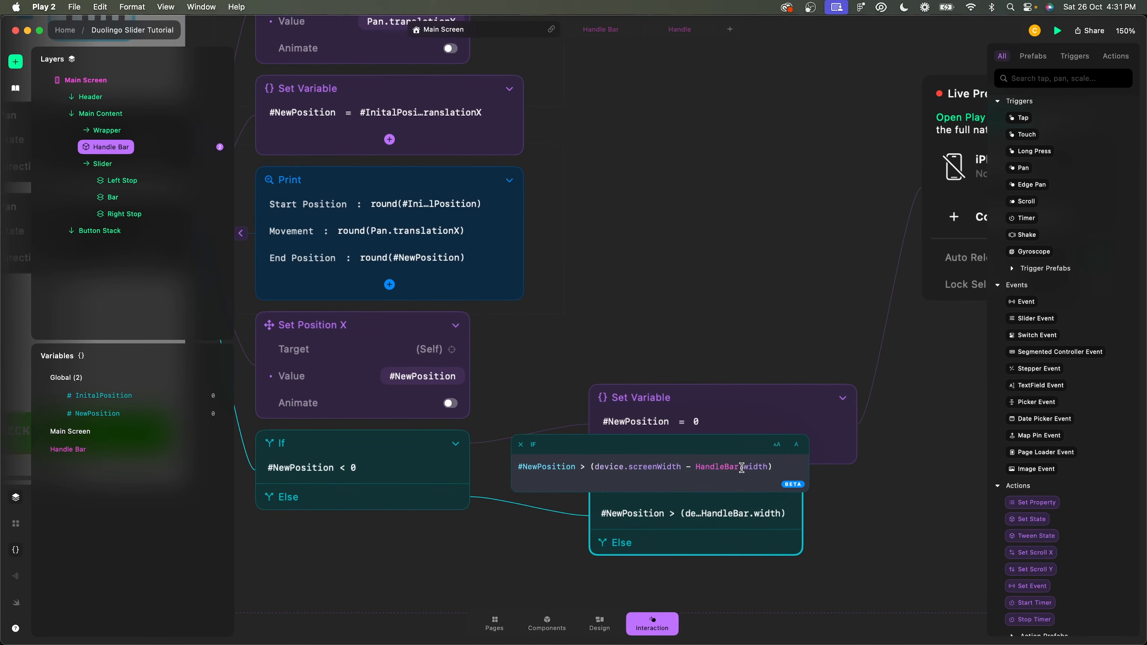
click(851, 504)
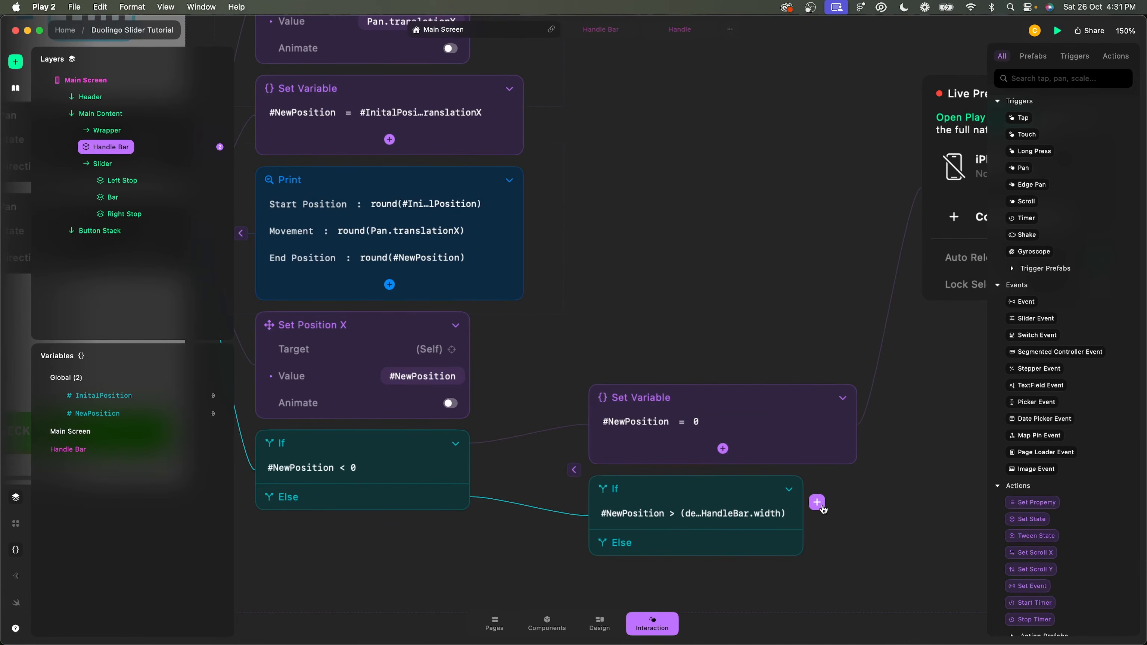
- Add a Set Variable action to the If branch of the screen-width condition and choose NewPosition as its variable
click(817, 505)
text(s)
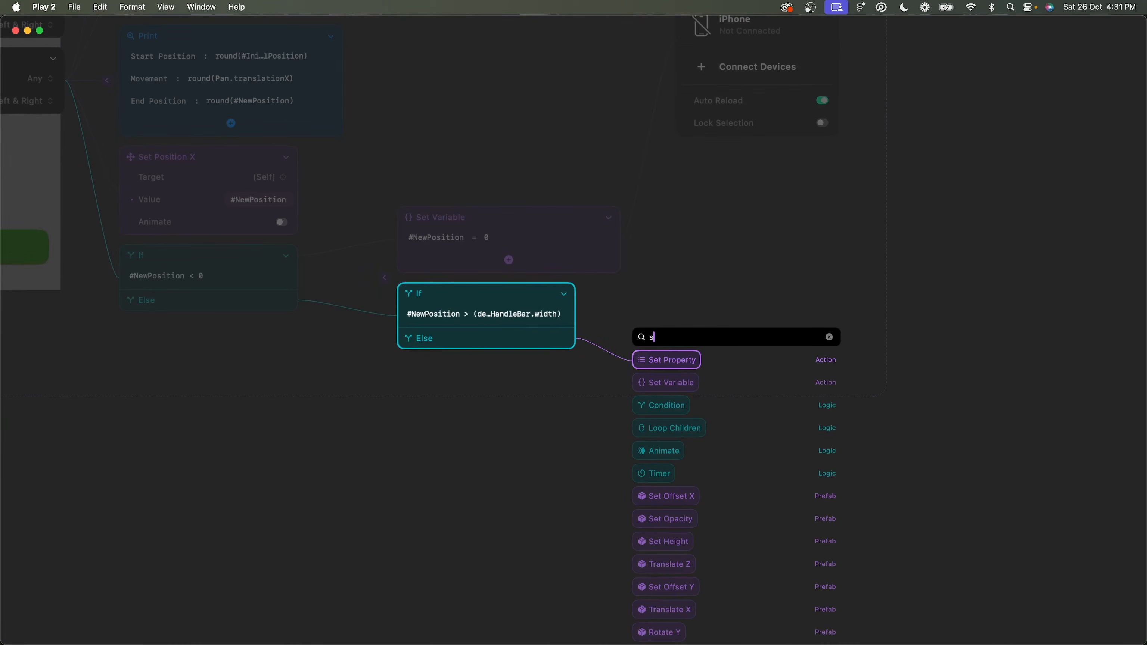
text(et va)
key(Return)
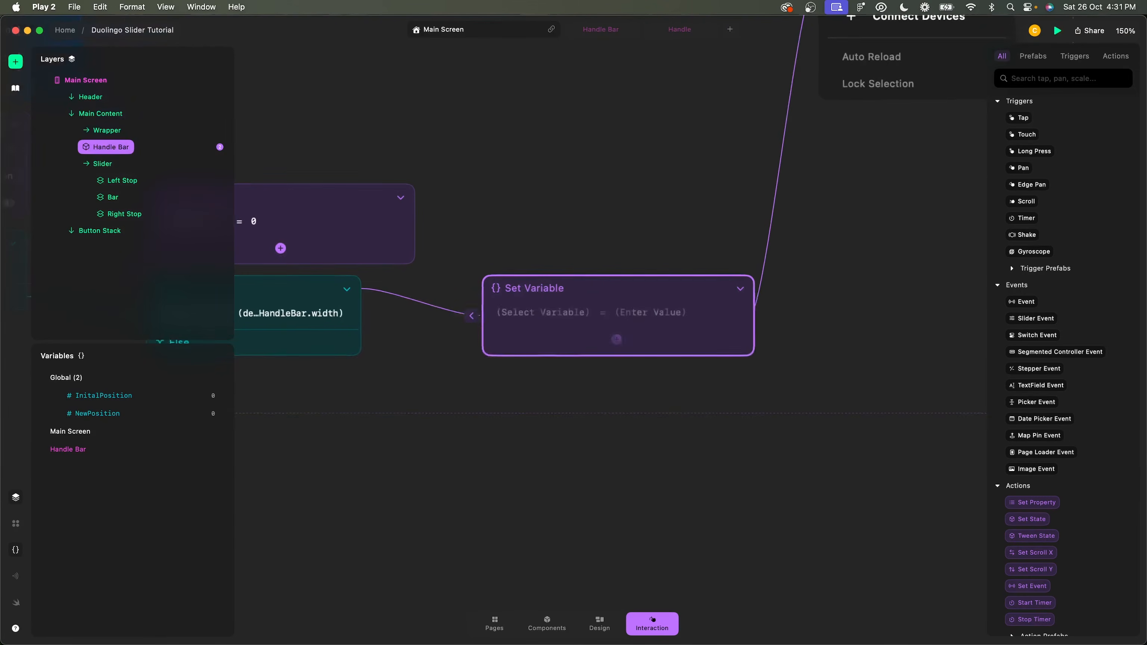
click(690, 331)
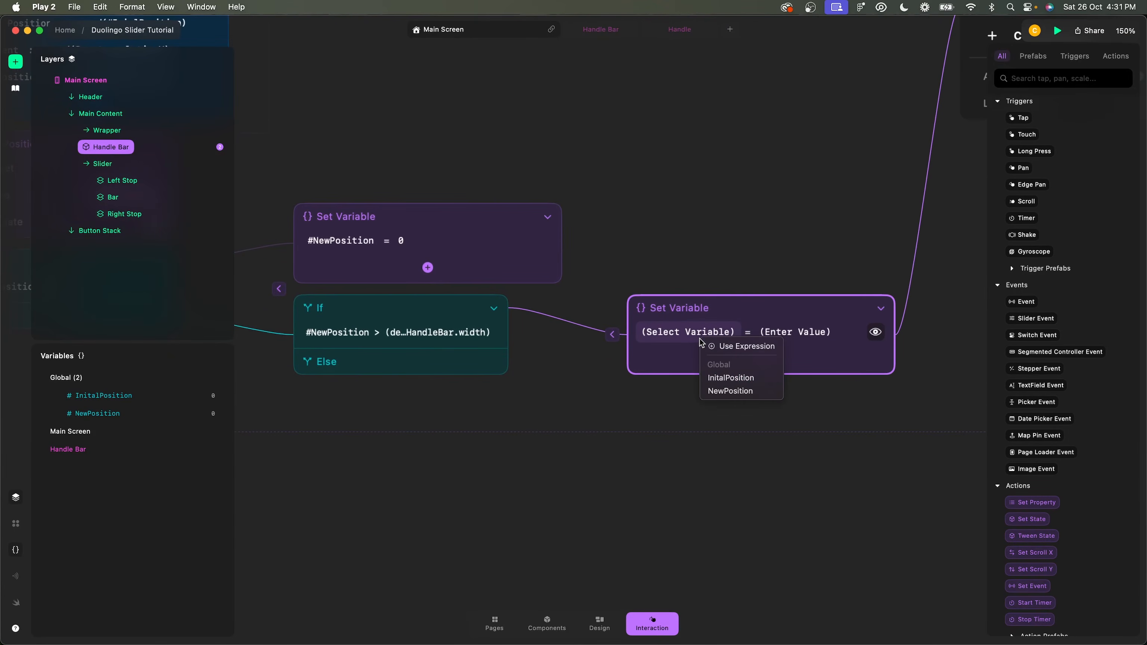
click(727, 391)
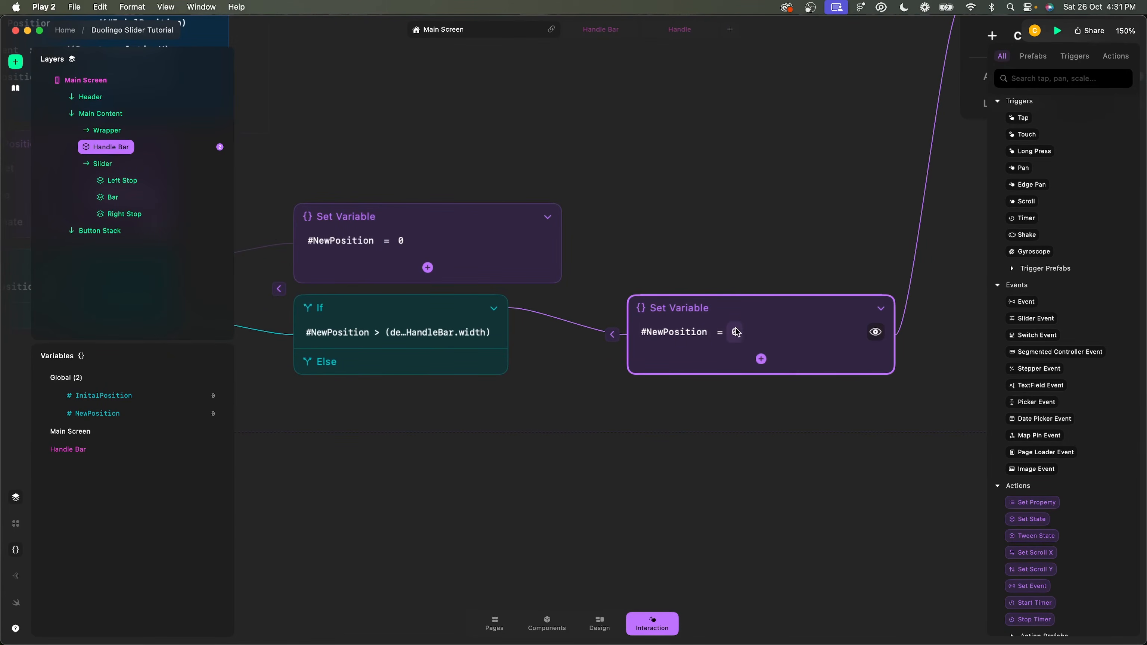
- Set the NewPosition value in the Set Variable action of the screen-width If branch to device.screenWidth
click(735, 332)
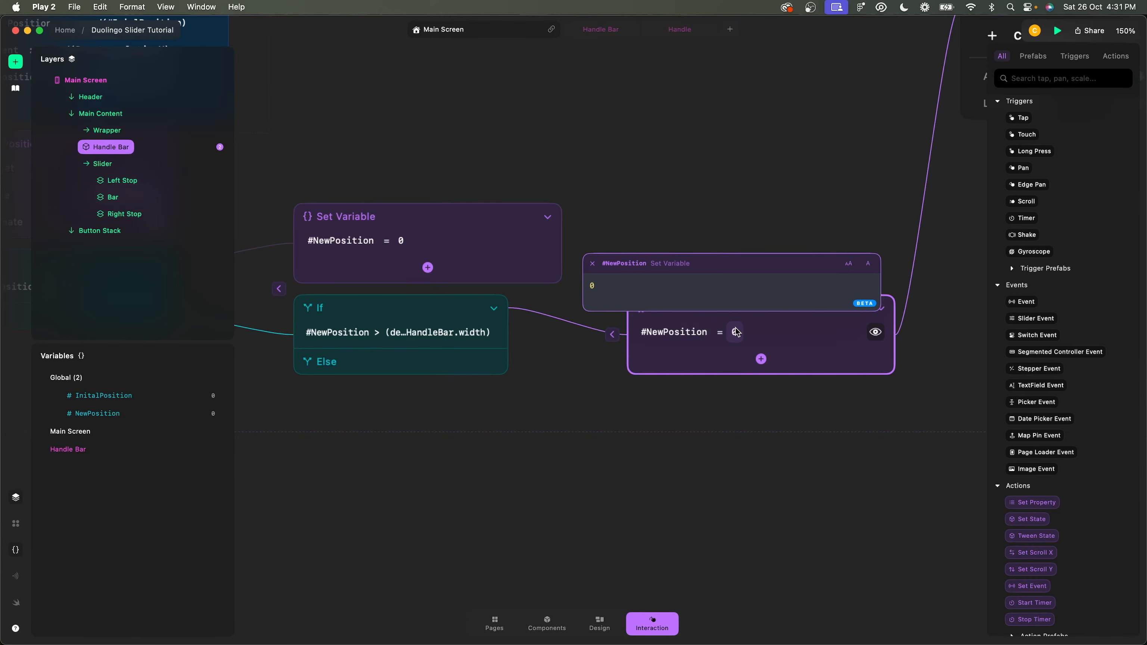
text(devo)
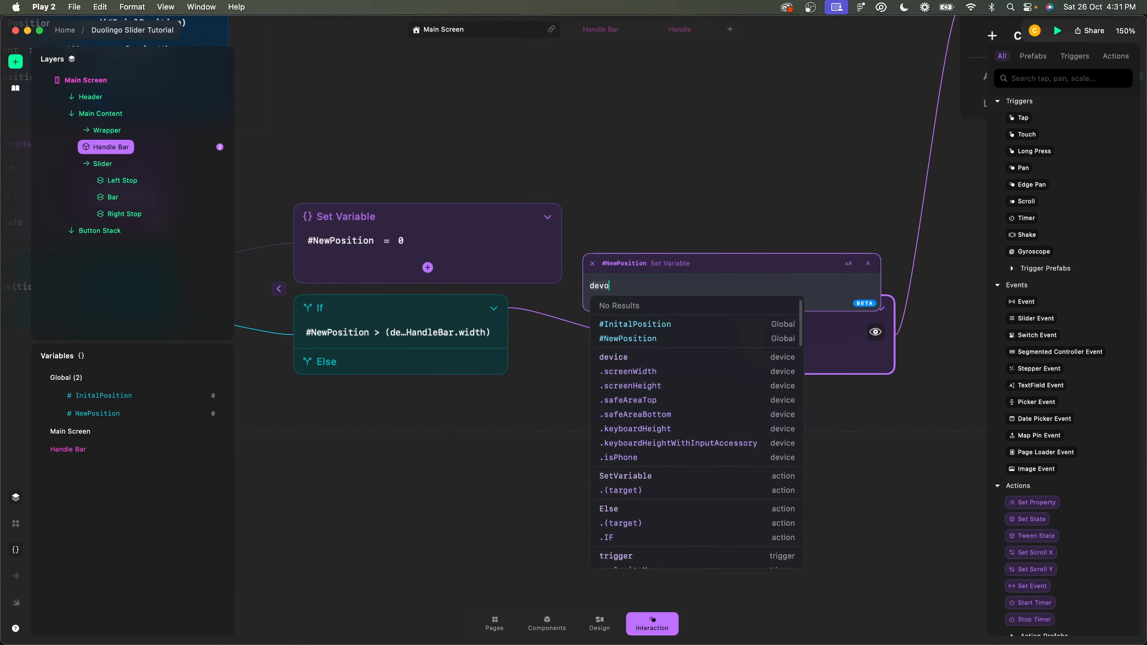
key(BackSpace)
text(ice.sc)
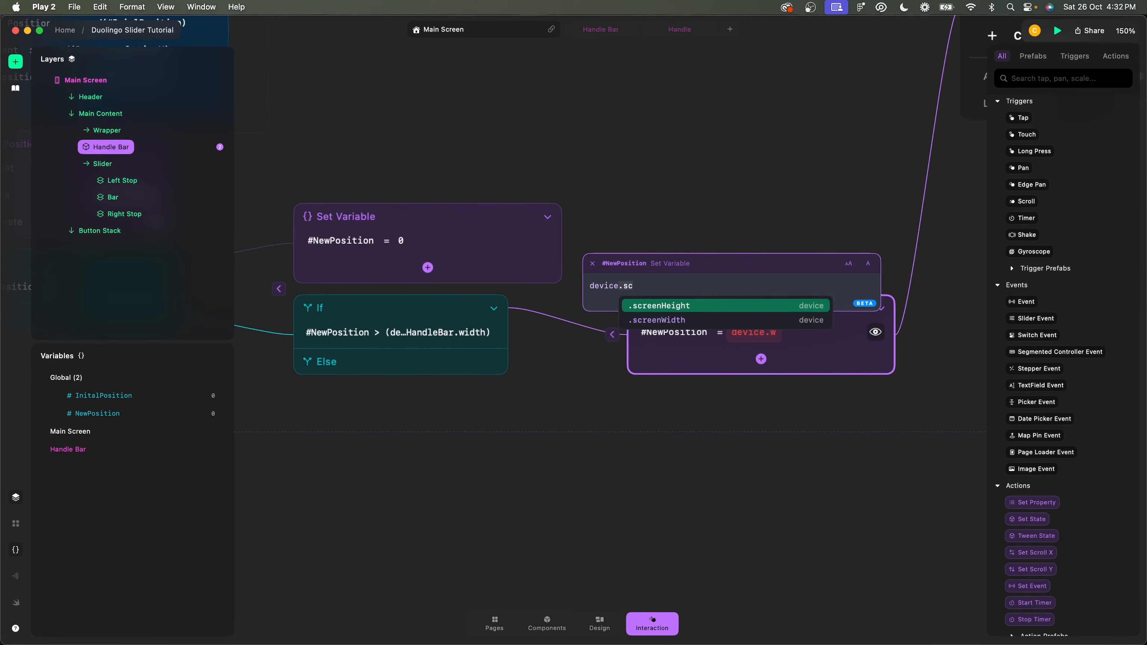
key(Down)
key(Return)
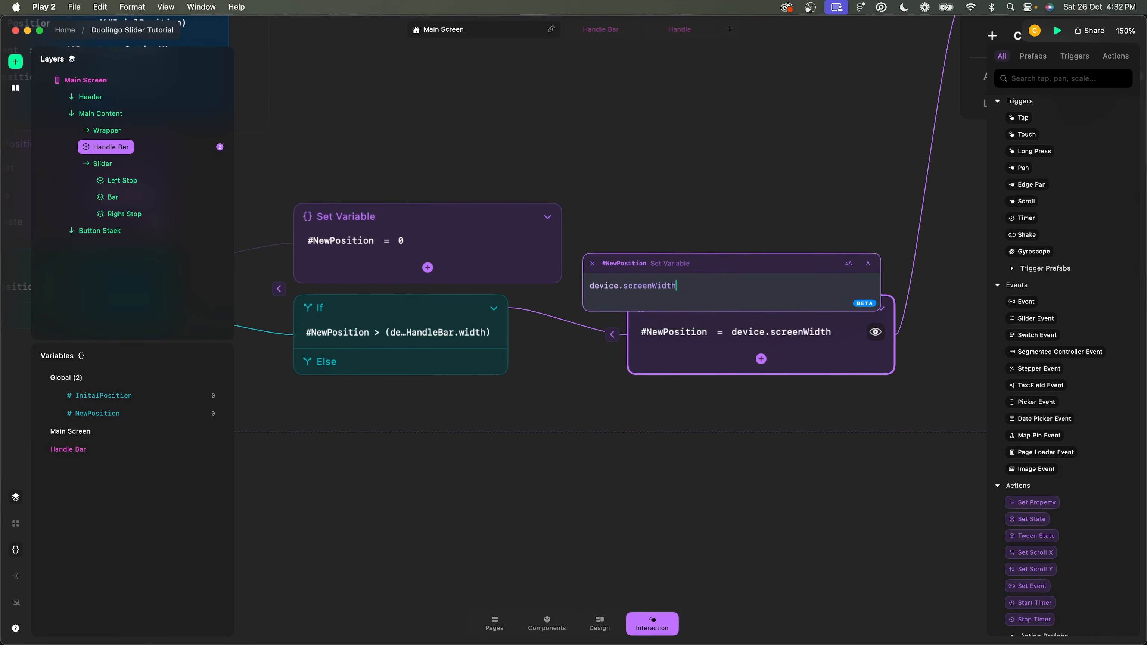
- Subtract HandleBar.width from device.screenWidth in the same Set Variable value and commit the expression
text(- ha)
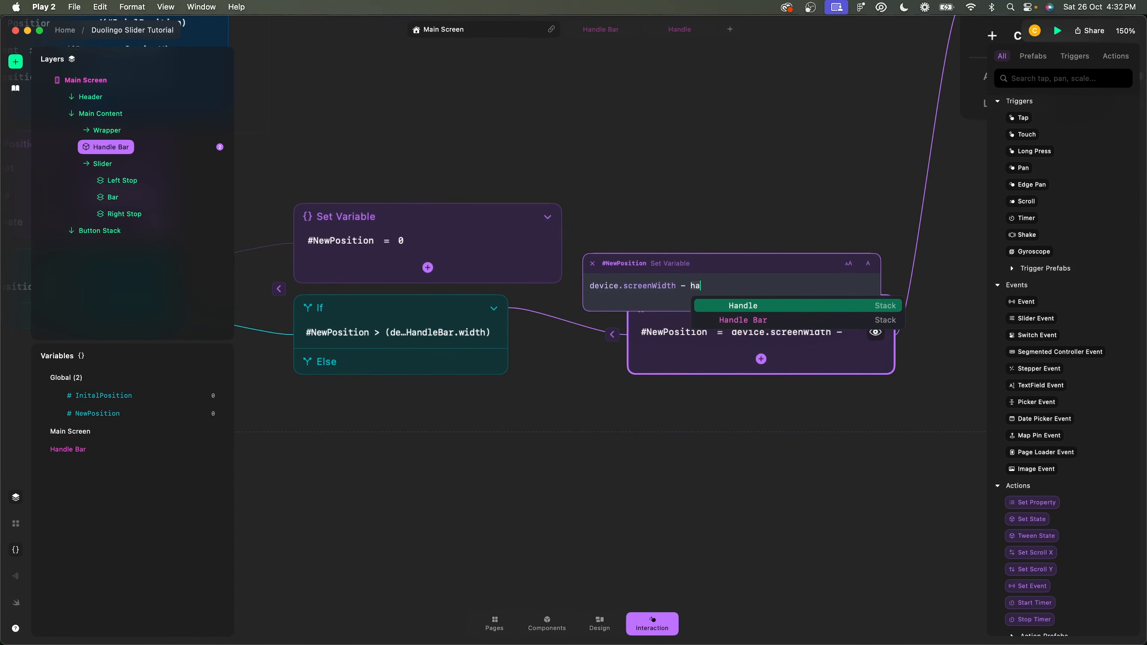
key(Down)
key(Return)
text(.wid)
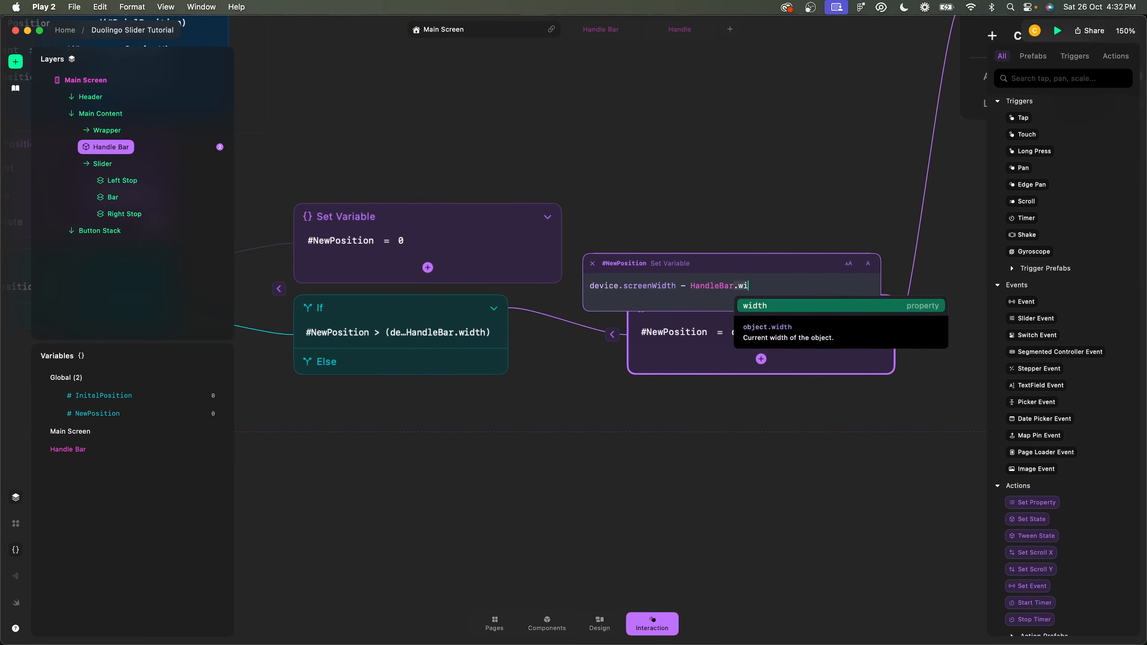
key(Return)
key(Return)
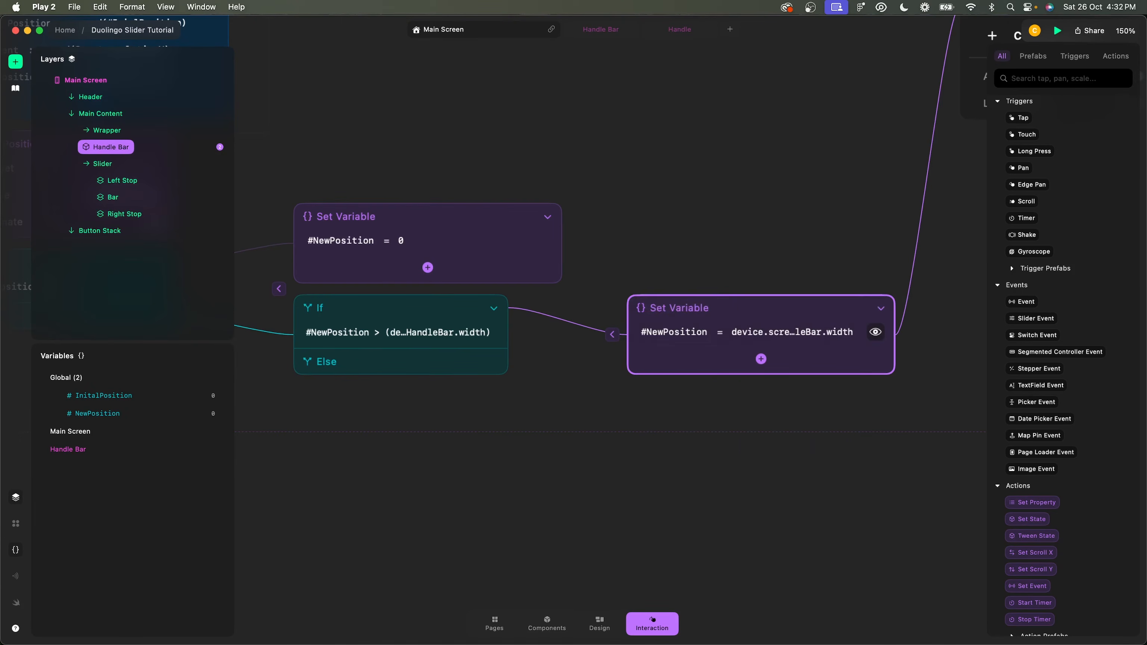
- Review the NewPosition expression, switch to Figma to compare the box offset and frame widths in the Drag Interaction diagrams, and return to Play
click(778, 334)
key(ctrl+Right)
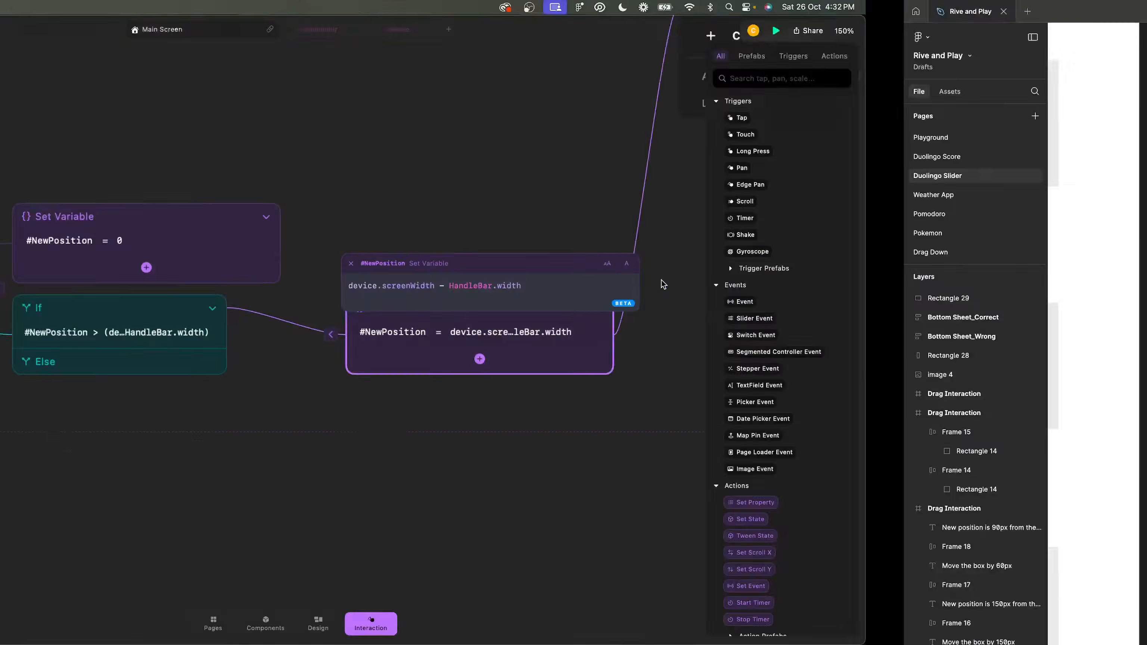
scroll(555, 311, up, 4)
scroll(556, 311, right, 1)
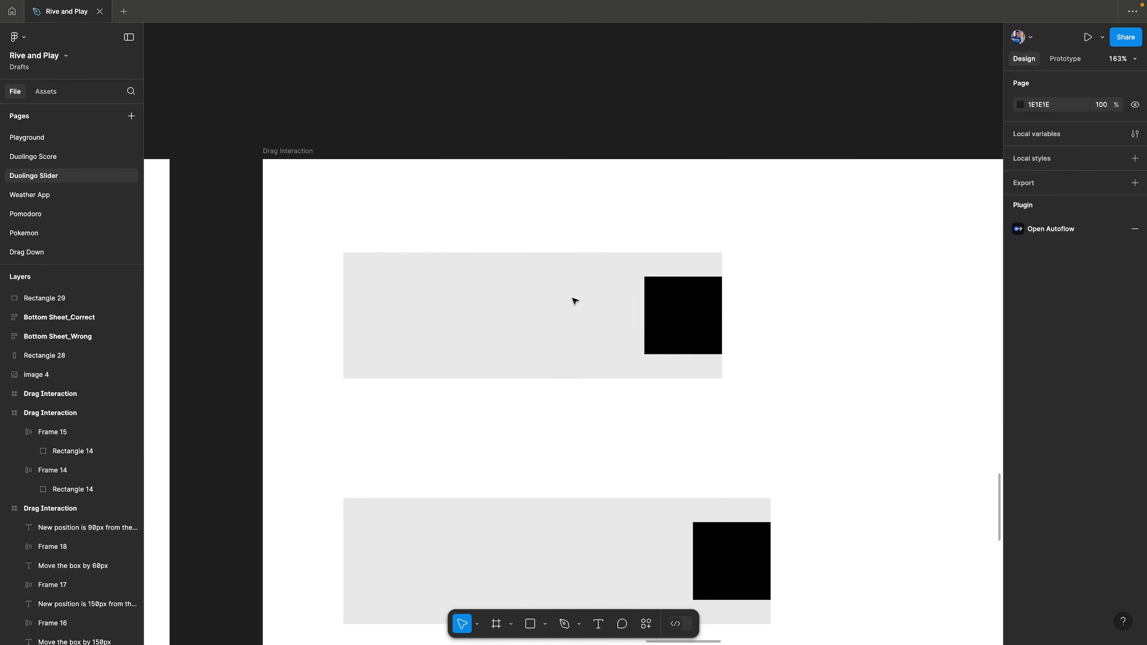
click(679, 305)
click(694, 312)
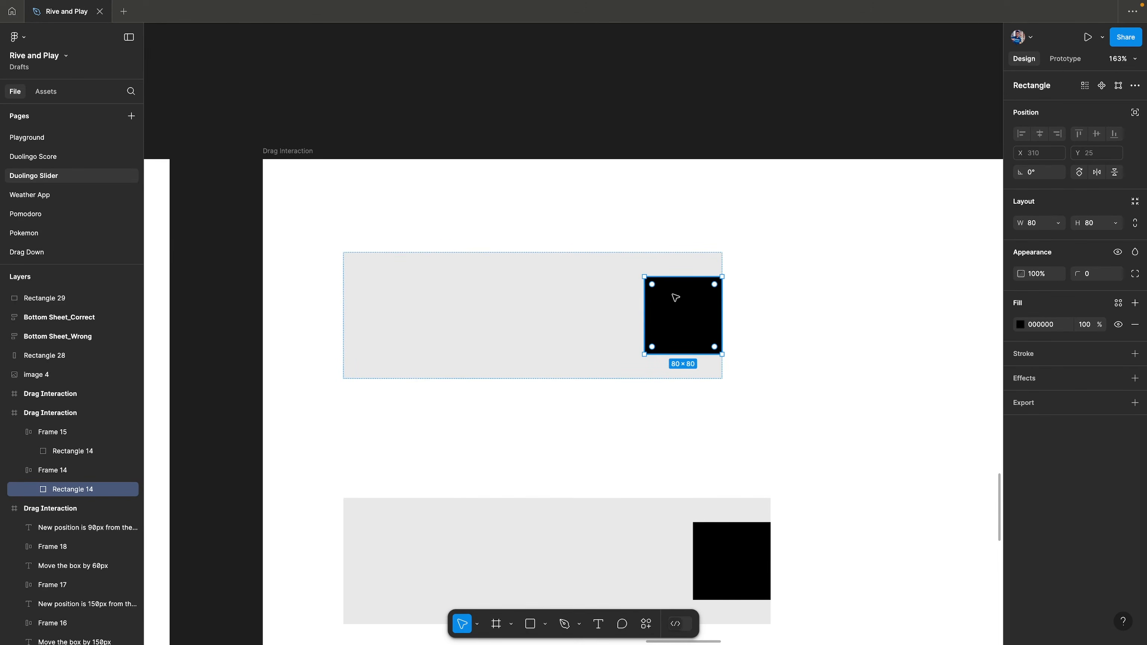
key(alt)
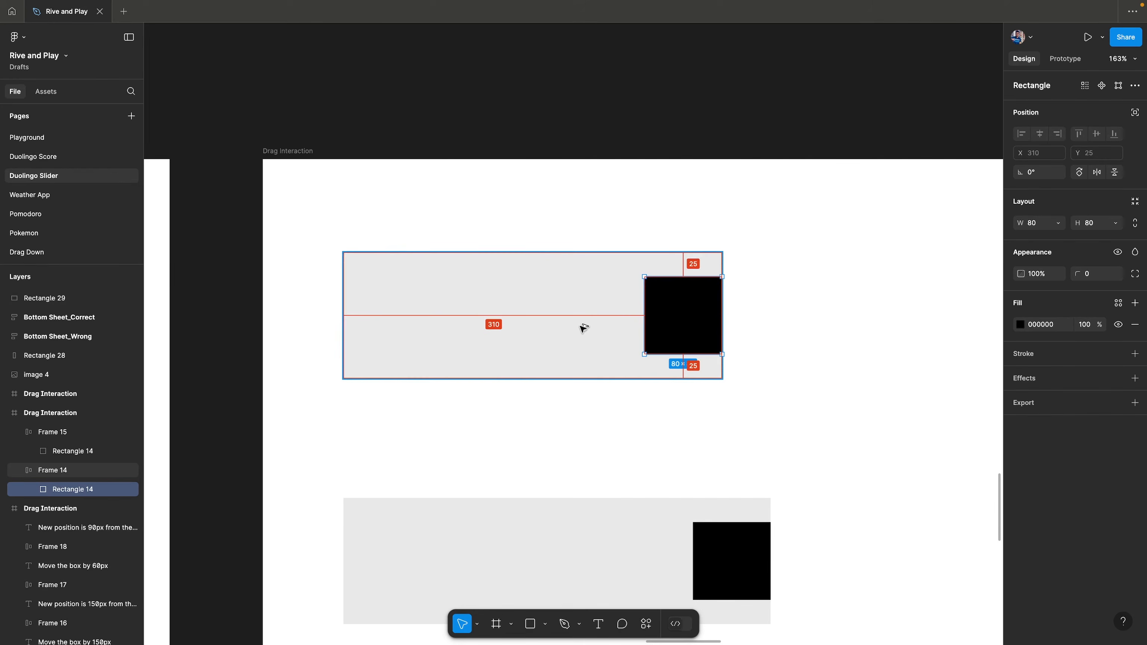
click(583, 327)
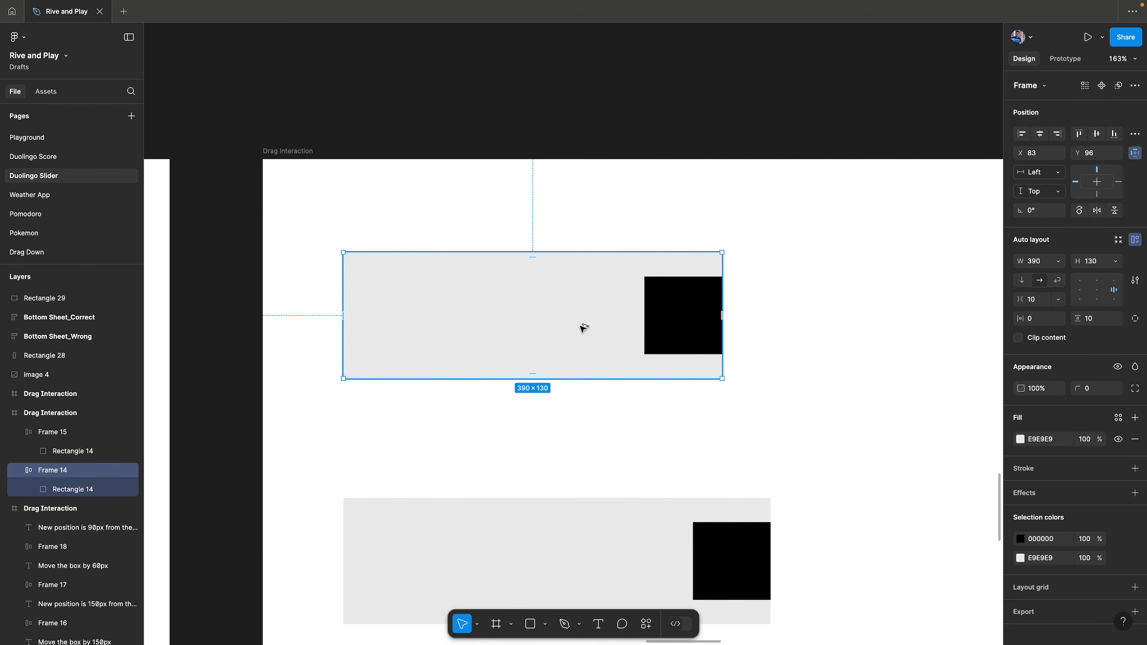
click(596, 520)
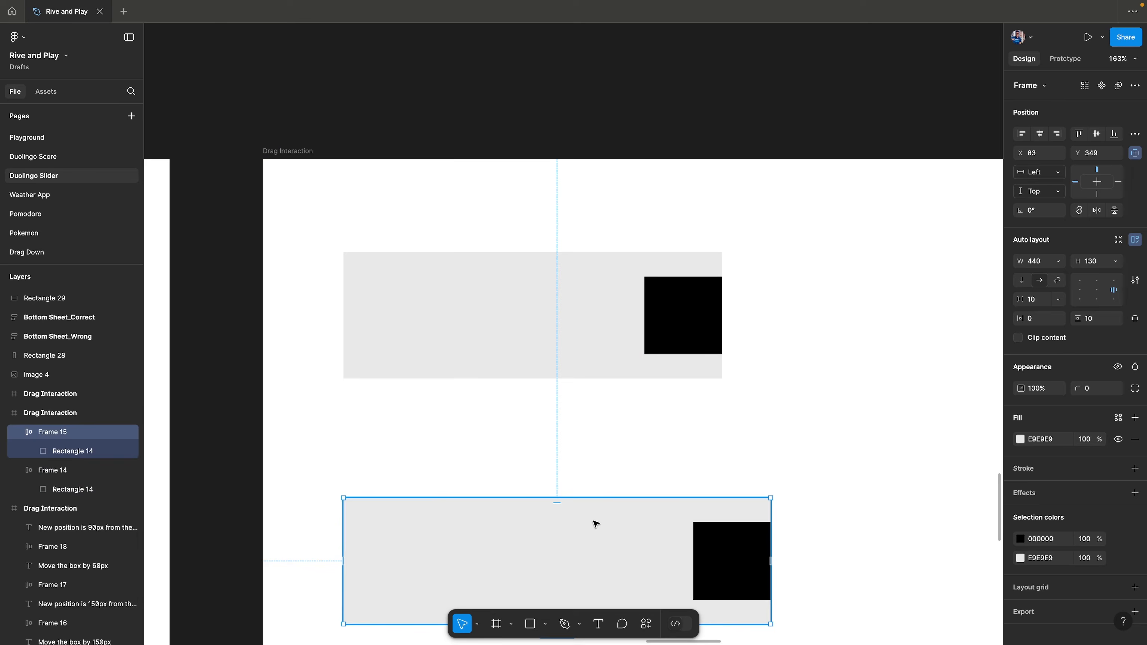
key(ctrl+Left)
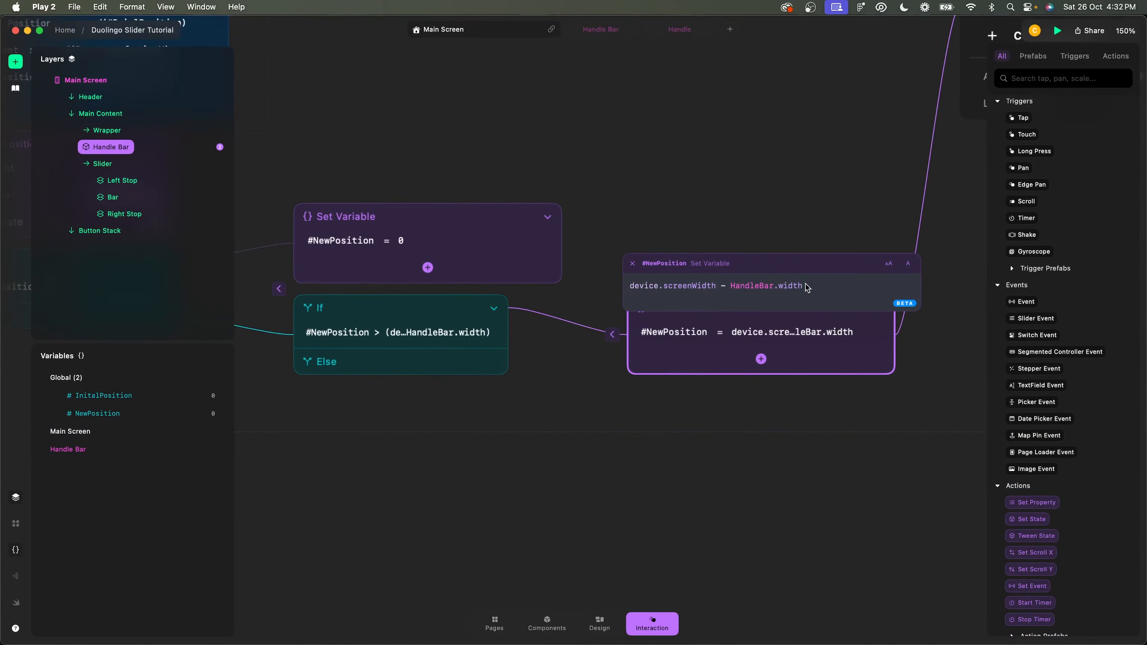
- Switch to iPhone Mirroring and test the handle bar by panning it to the right limit and back to the left limit
click(834, 224)
scroll(834, 224, down, 5)
scroll(835, 224, left, 3)
scroll(725, 339, up, 5)
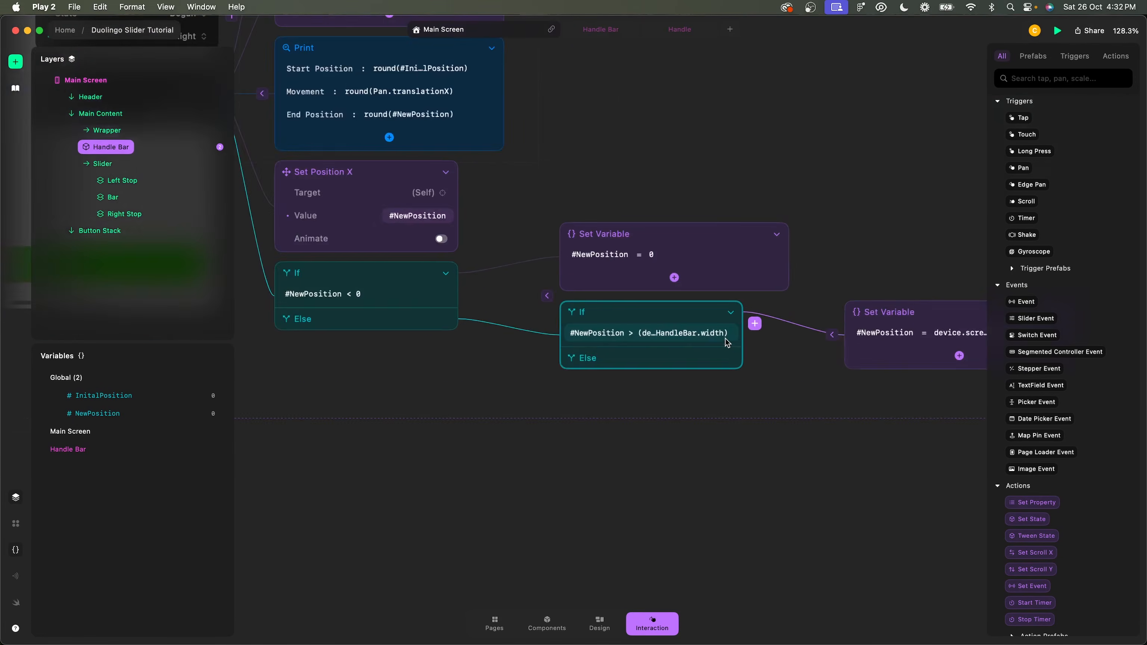
scroll(725, 339, down, 5)
scroll(724, 339, up, 3)
scroll(725, 339, left, 1)
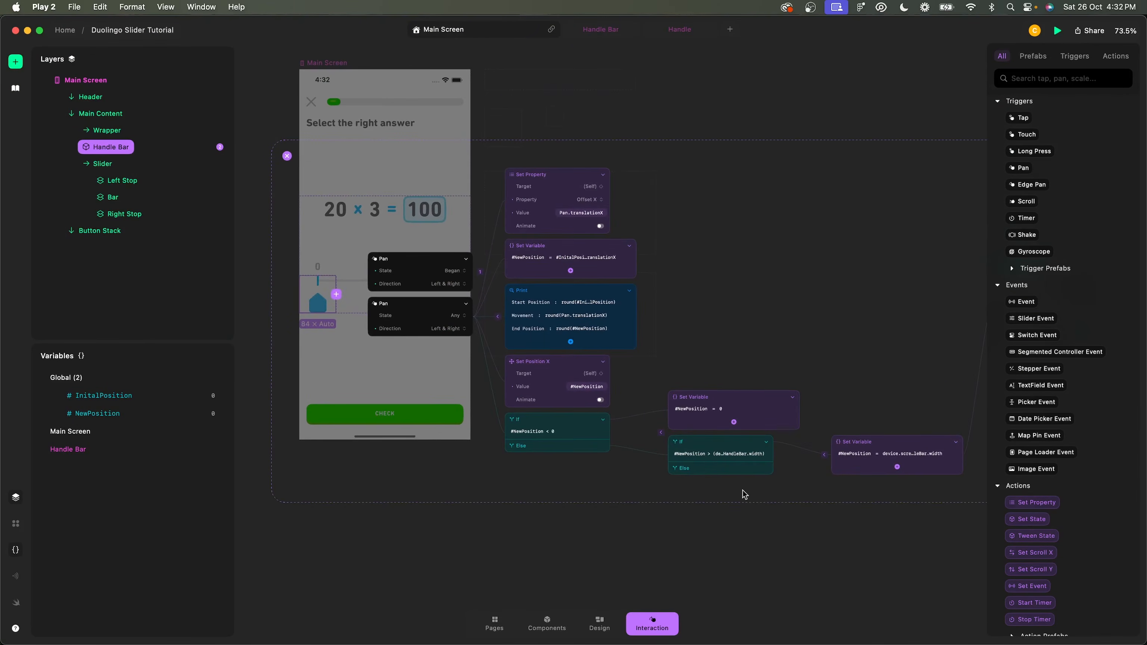
key(super+Tab)
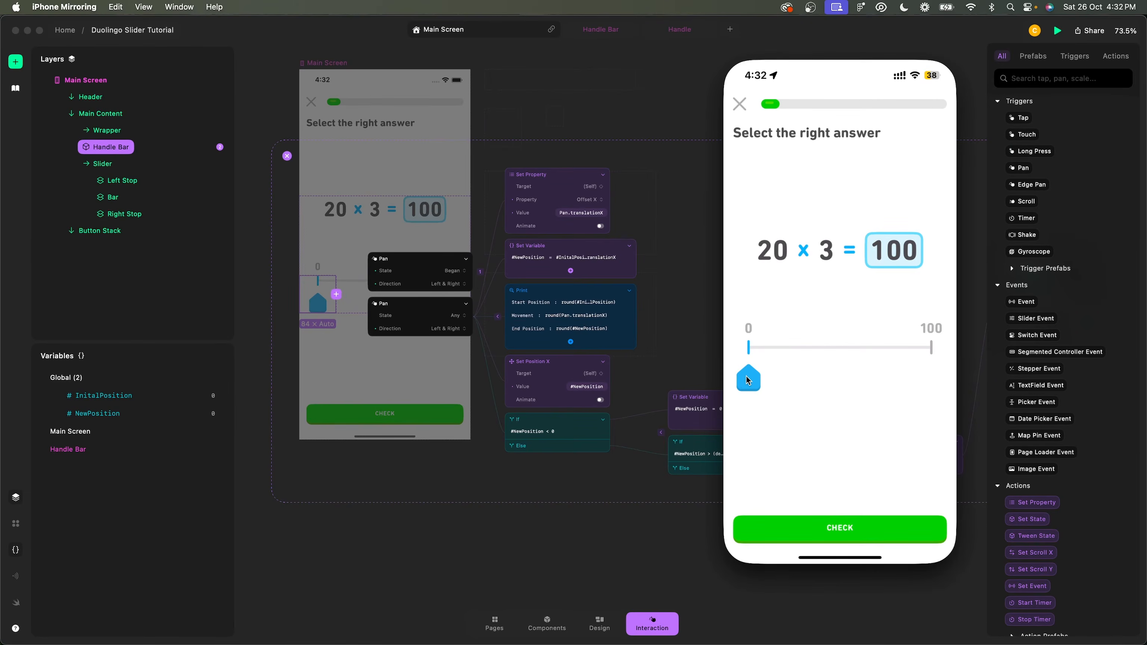
drag(754, 381, 880, 381)
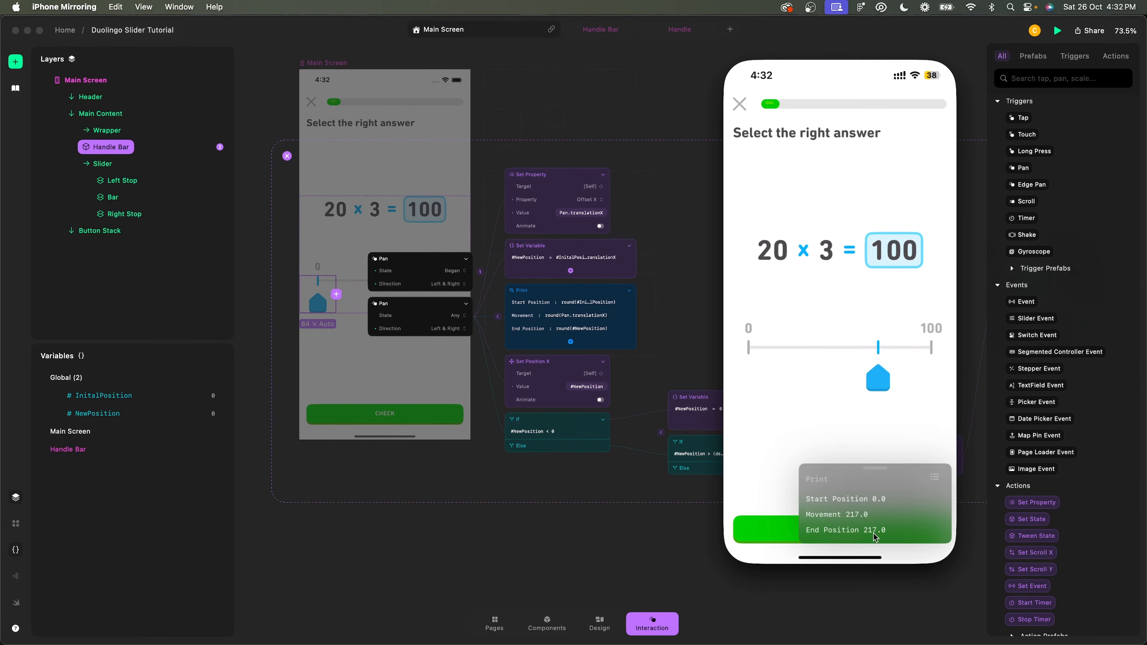
drag(880, 378, 910, 379)
drag(906, 374, 936, 374)
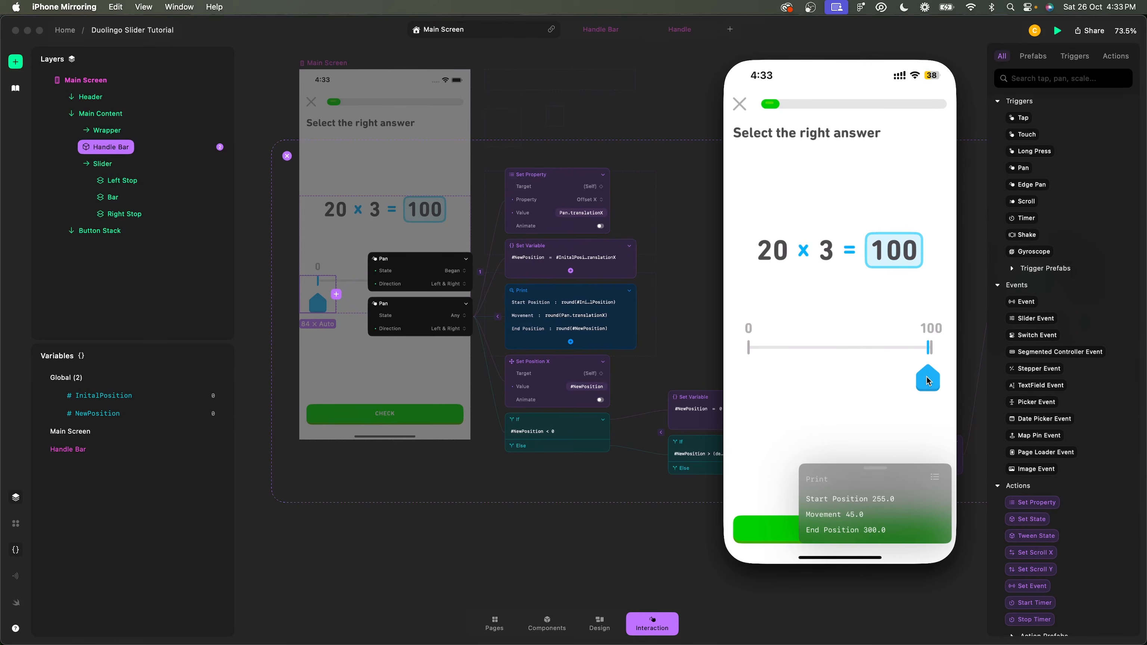
drag(932, 381, 750, 372)
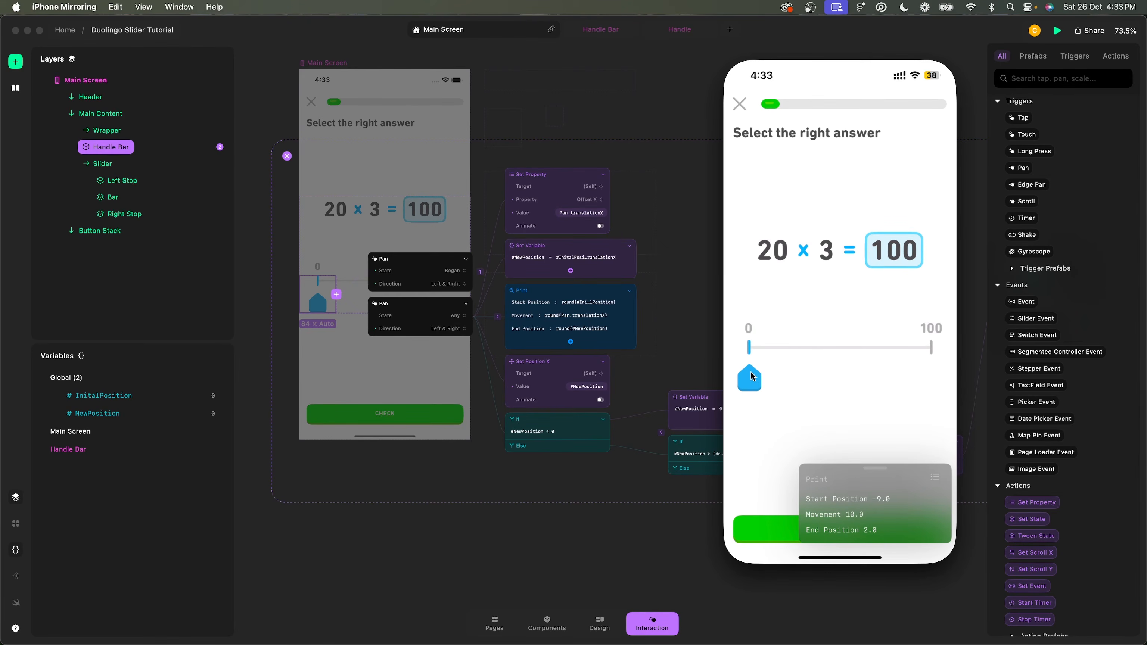
click(689, 359)
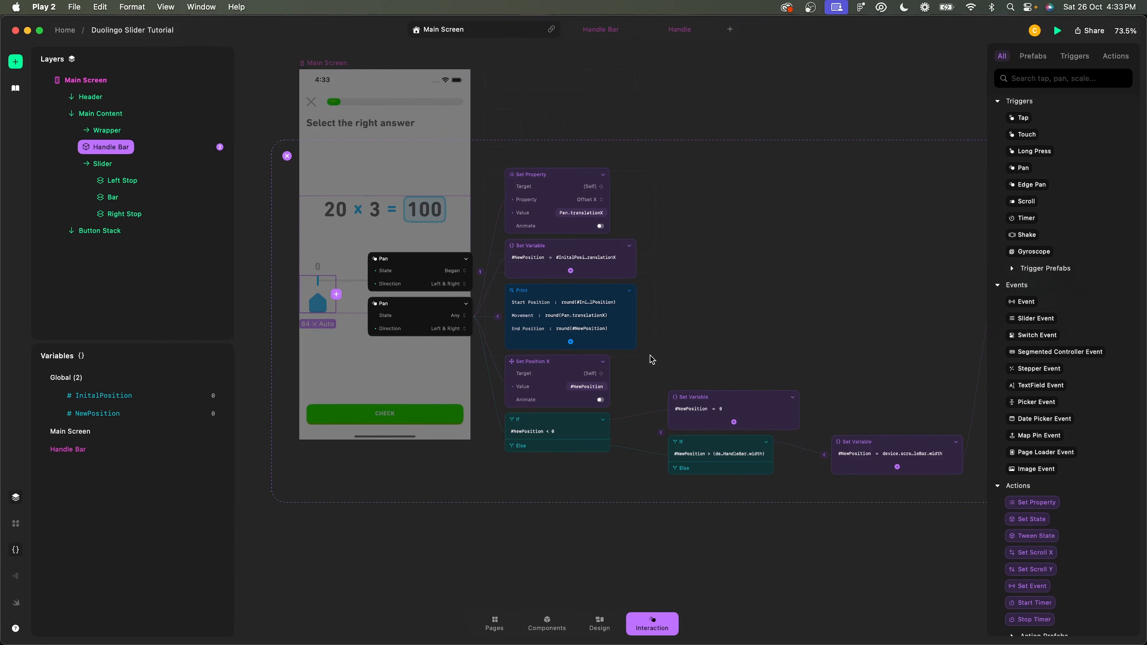
- Expand the action list of the Began Pan trigger and examine the order of the actions under both Pan triggers
scroll(650, 359, up, 5)
scroll(650, 357, up, 2)
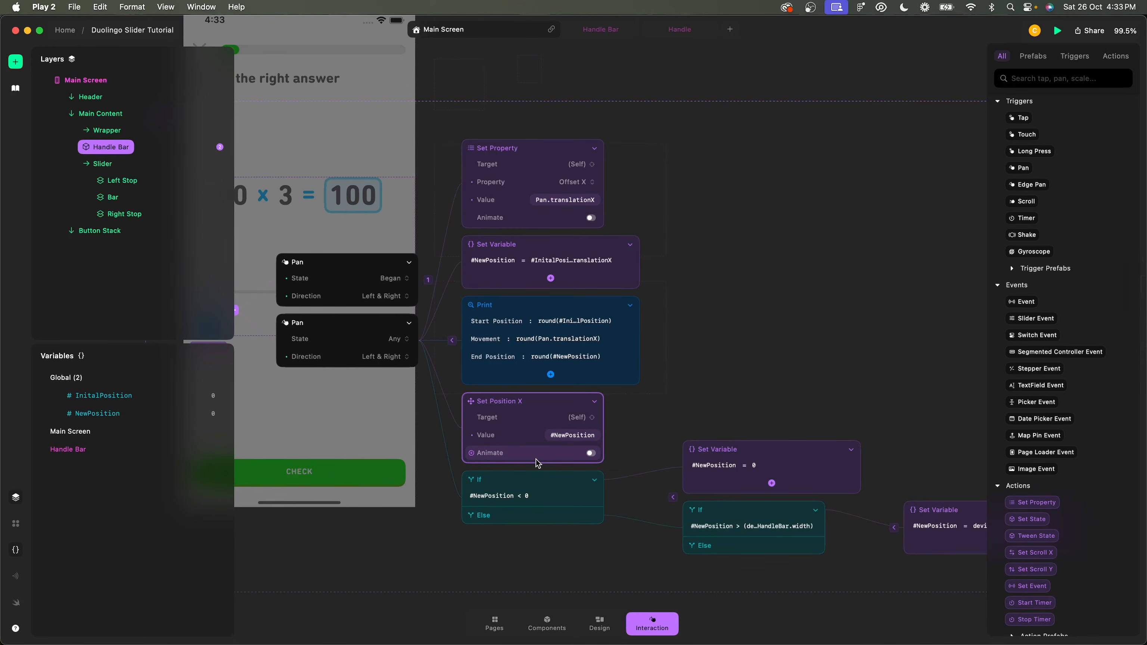
scroll(438, 438, up, 5)
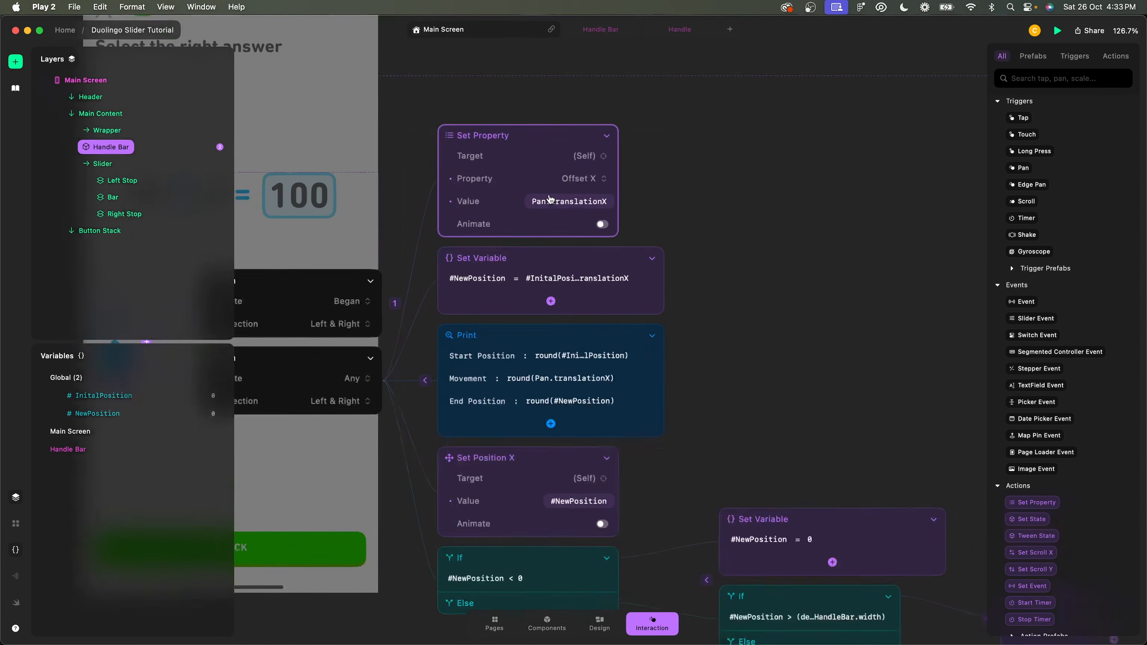
scroll(440, 439, up, 2)
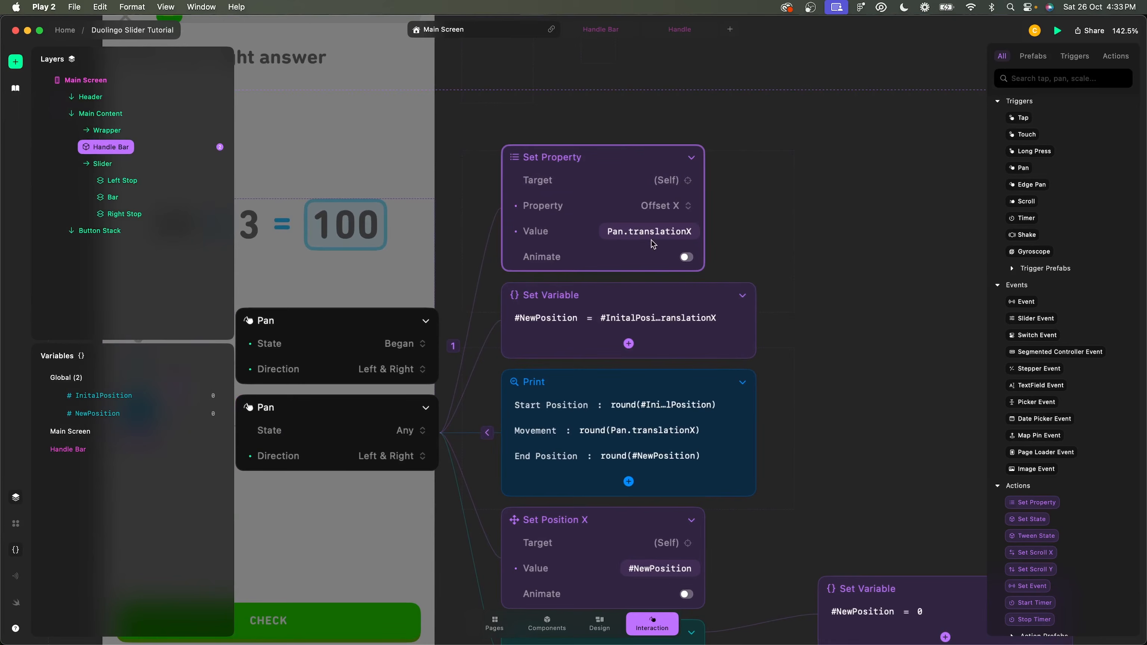
click(453, 347)
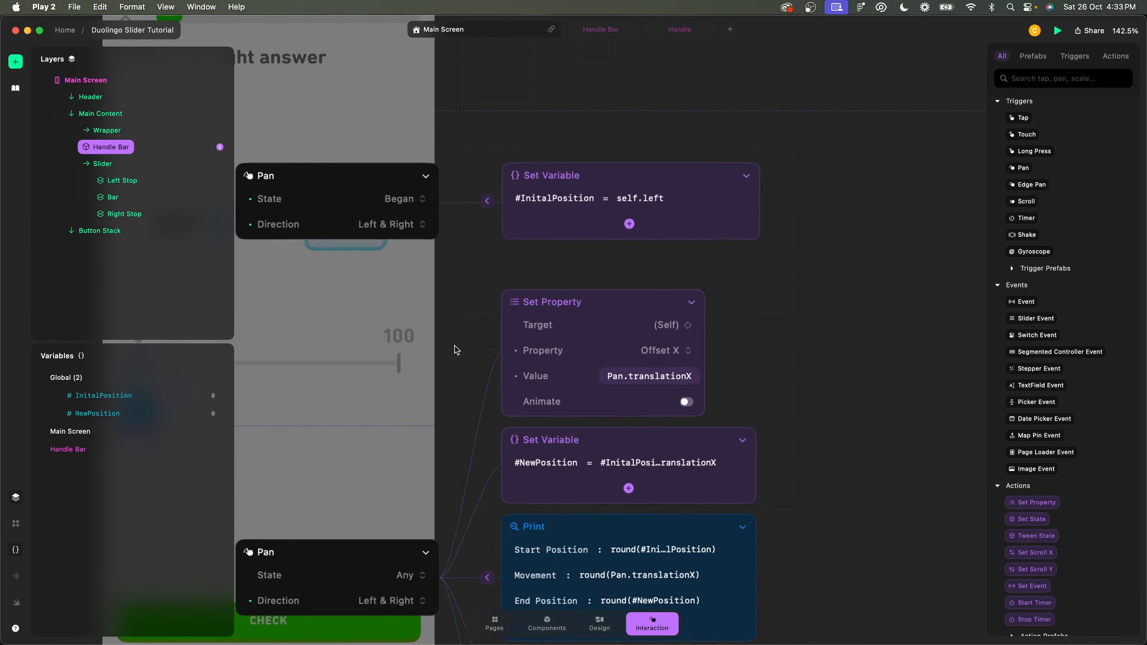
scroll(635, 211, down, 3)
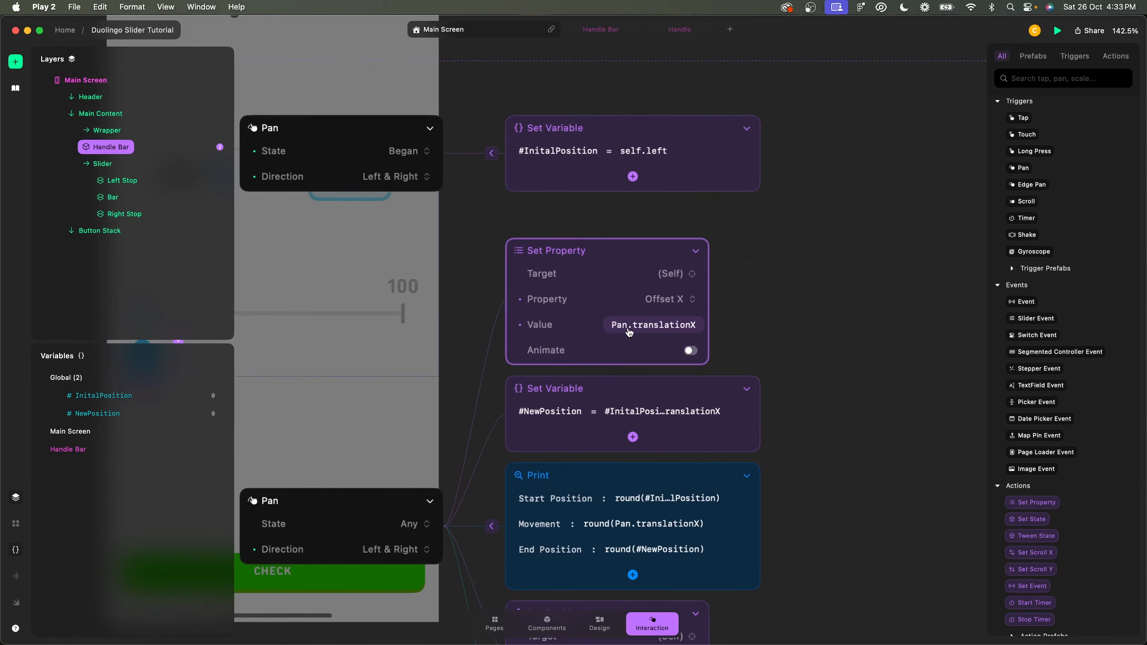
click(541, 415)
click(777, 338)
scroll(776, 338, down, 5)
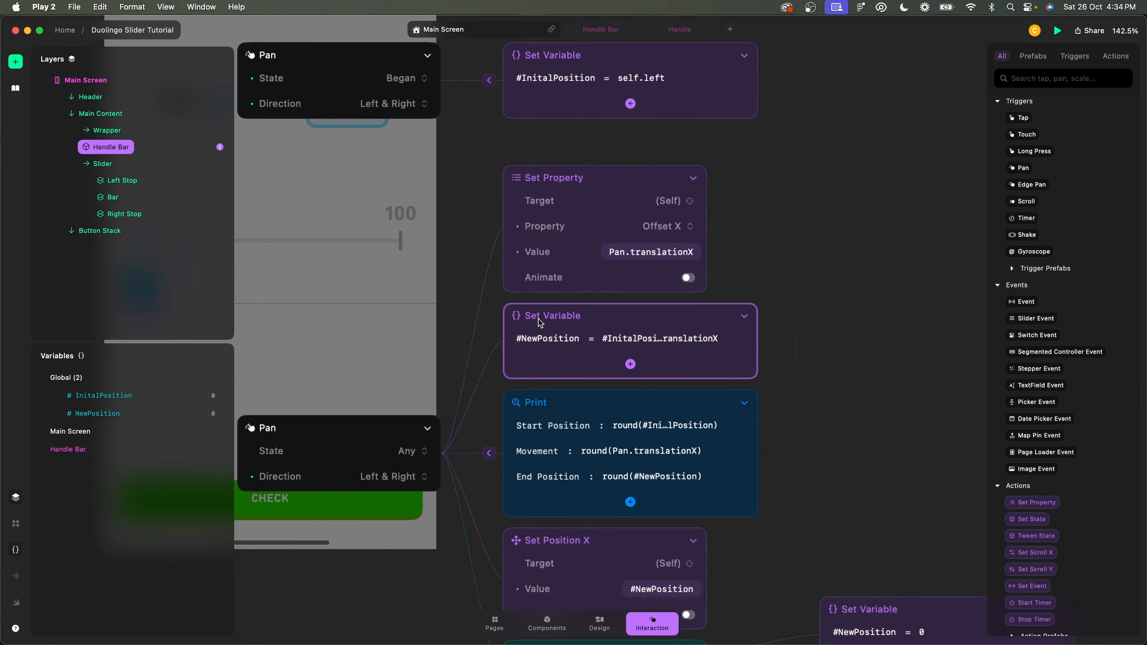
scroll(554, 279, down, 1)
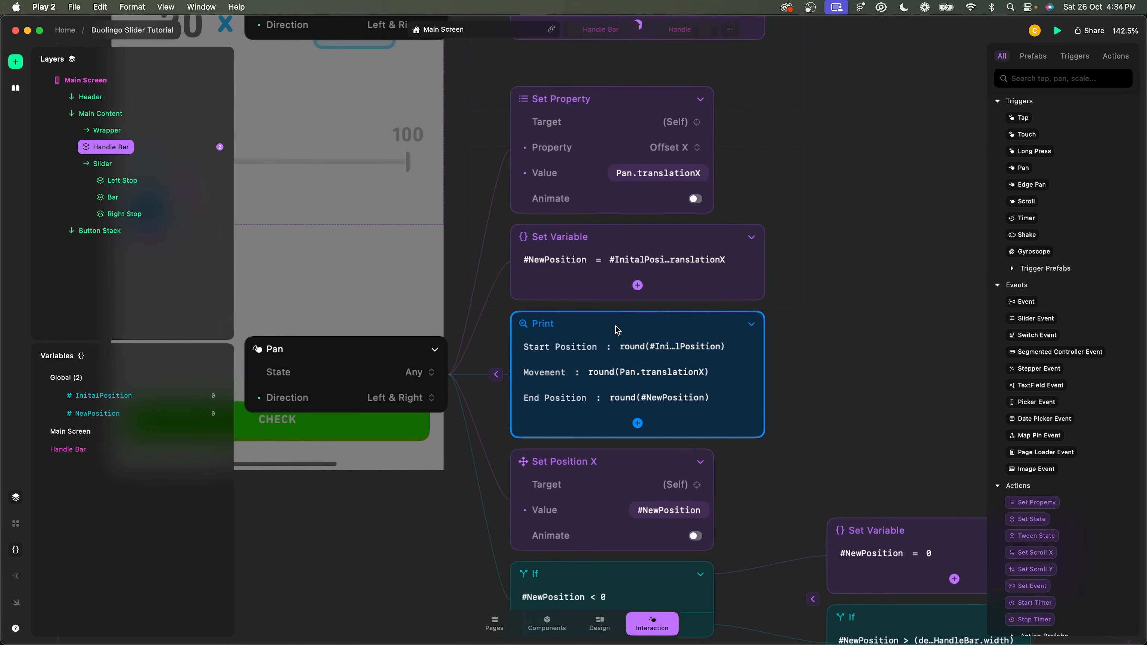
- Move the Print action below the #NewPosition < 0 If block in the action list of the Pan trigger with state Any
scroll(865, 319, down, 5)
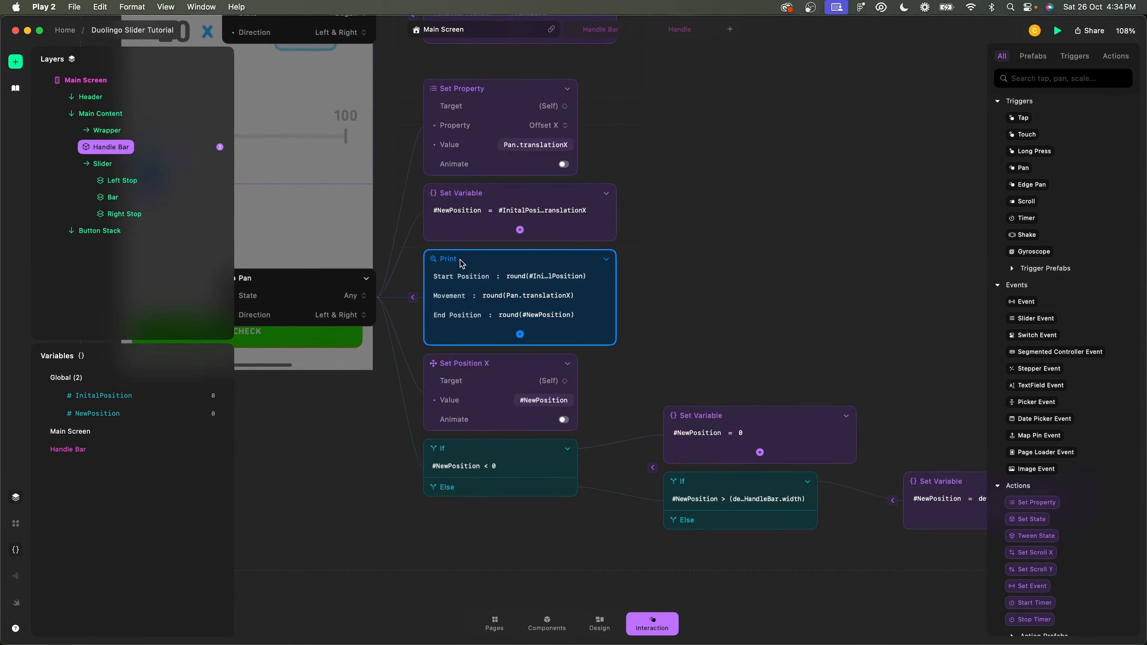
scroll(461, 262, up, 4)
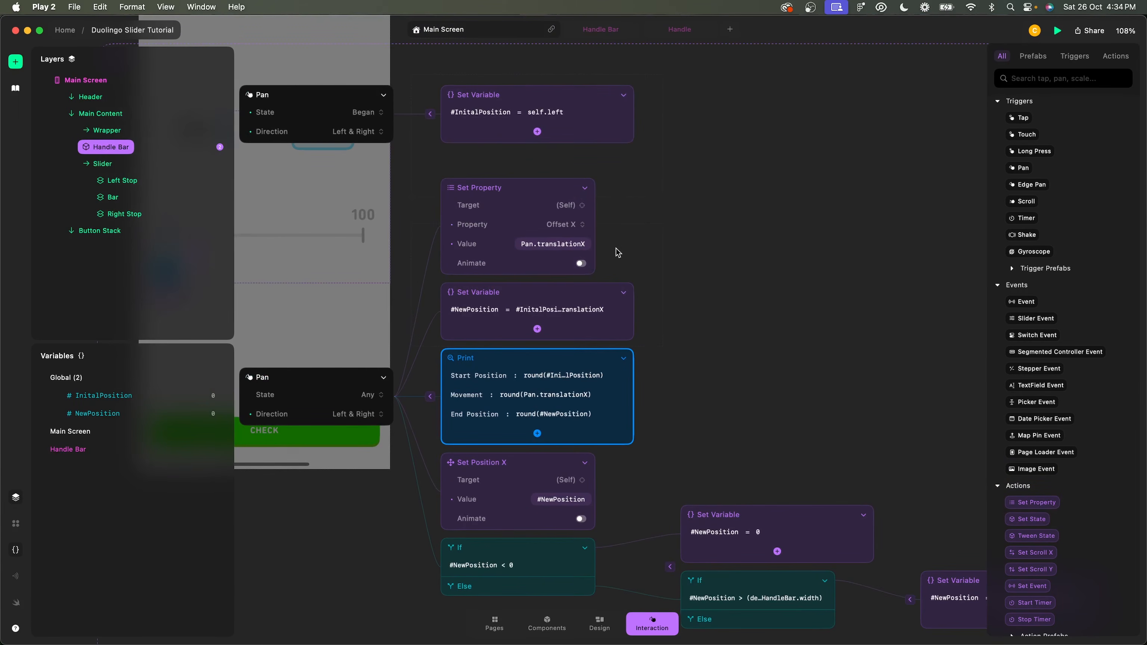
scroll(604, 353, down, 4)
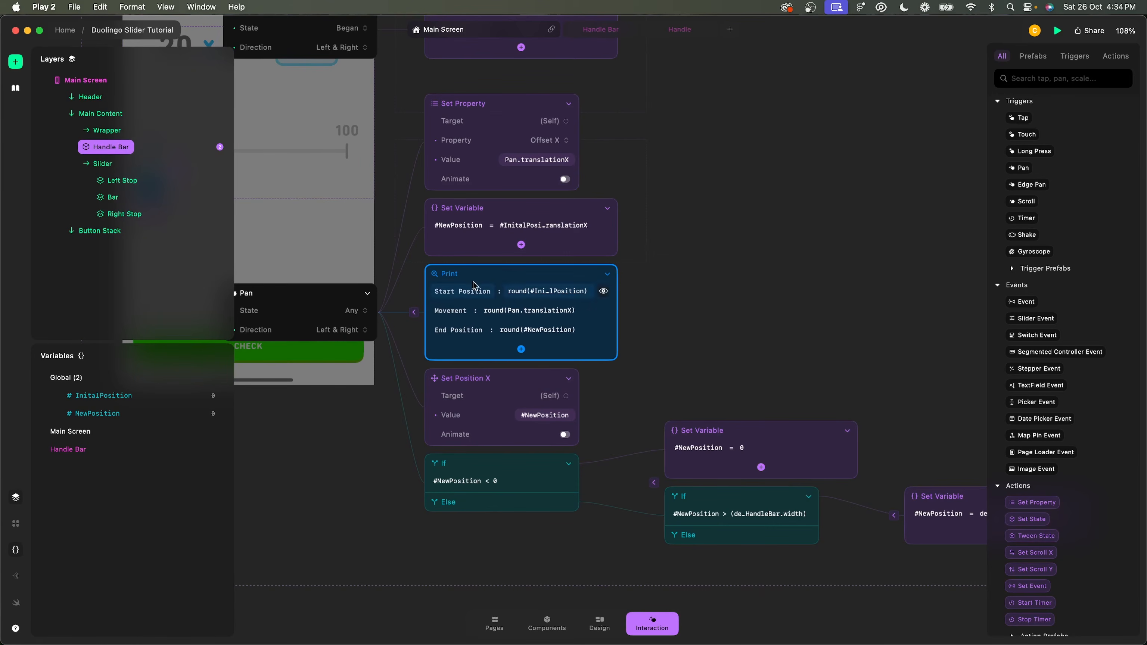
drag(474, 284, 479, 523)
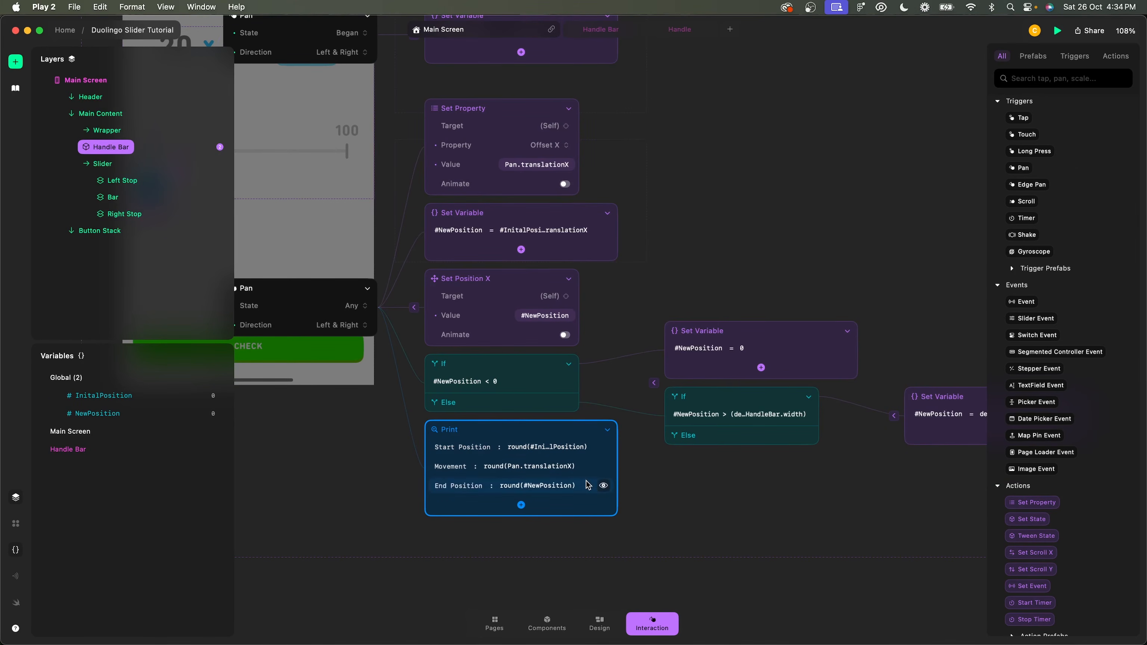
scroll(587, 484, right, 4)
scroll(858, 413, right, 2)
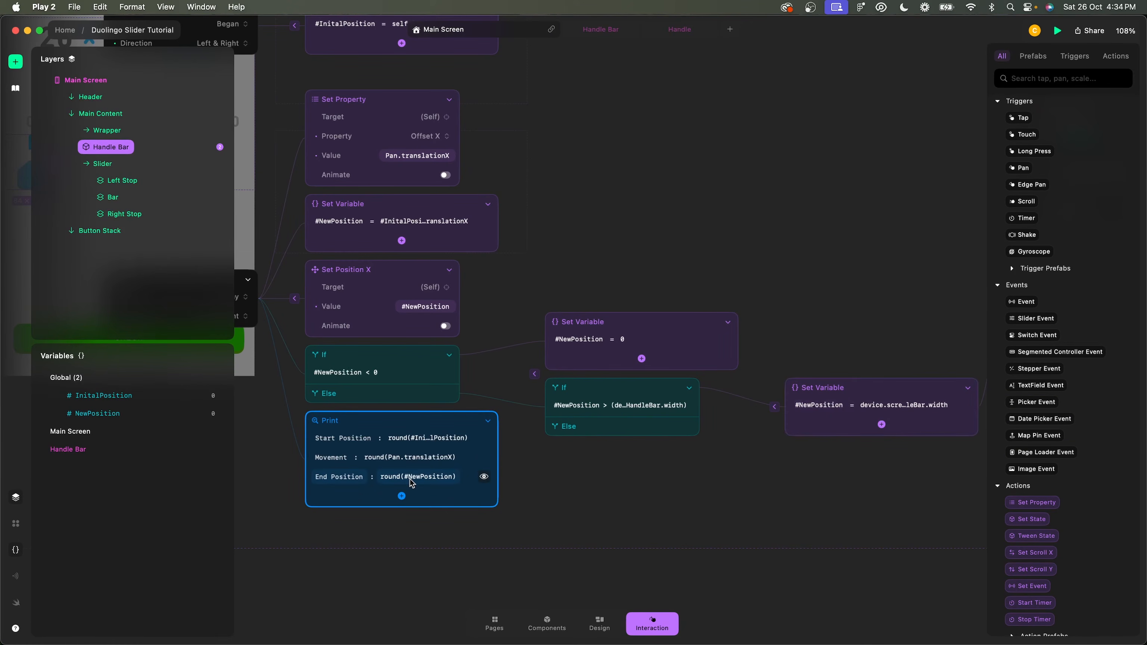
scroll(384, 448, up, 4)
scroll(384, 447, left, 3)
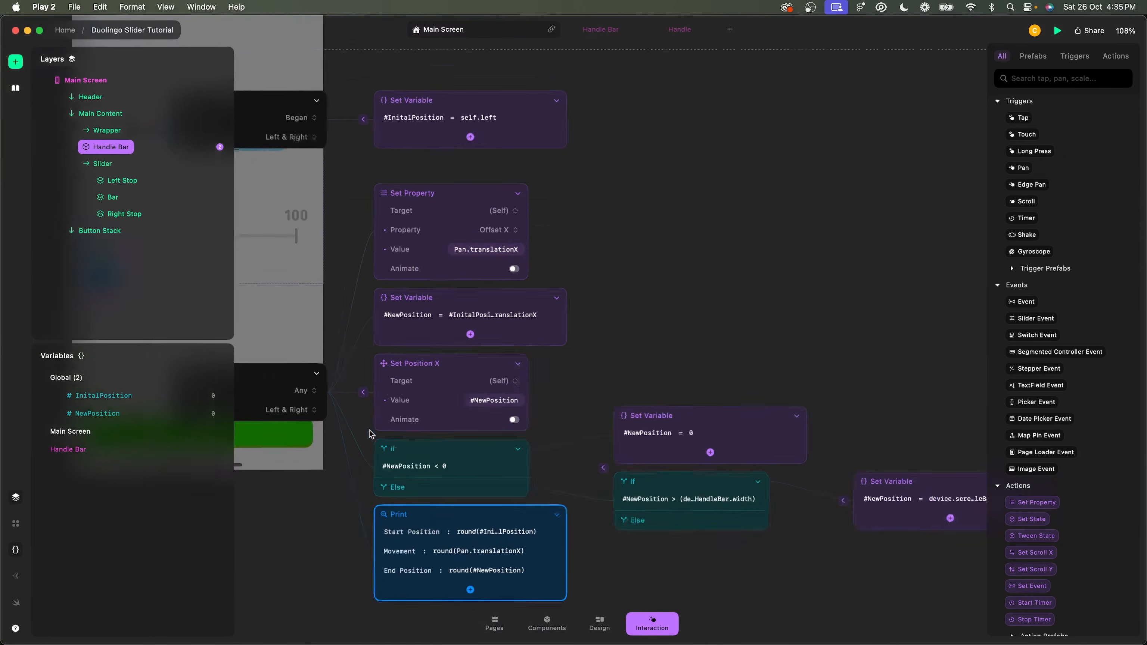
scroll(429, 442, up, 5)
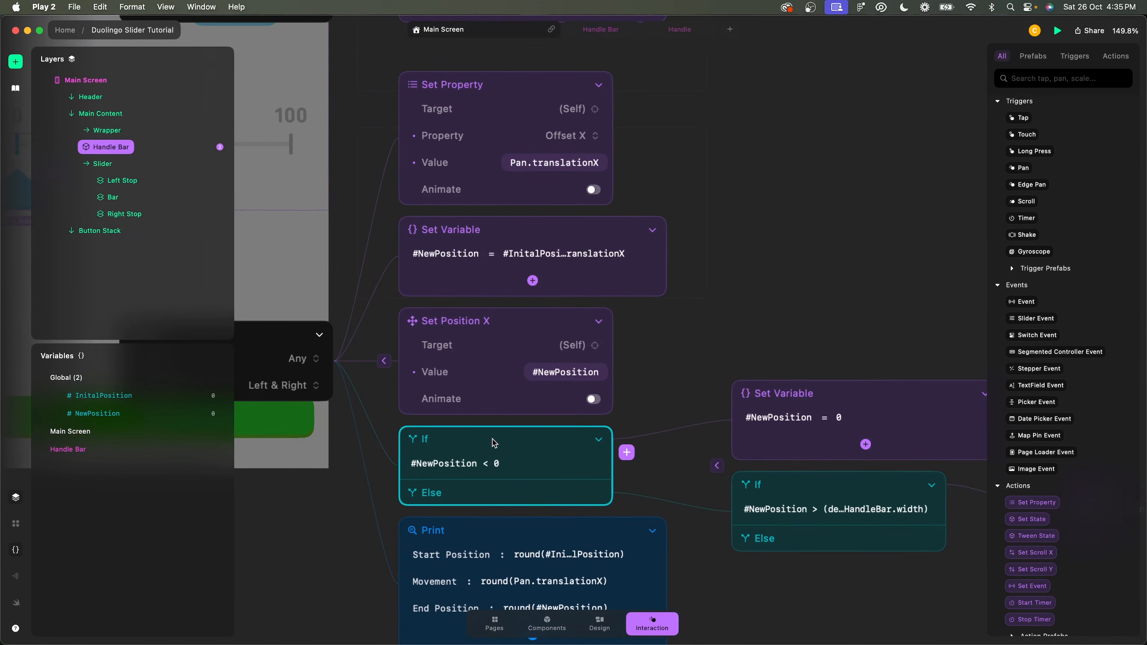
- Move the #NewPosition < 0 If block above the Set Position X action under the Pan trigger with state Any
scroll(493, 443, down, 5)
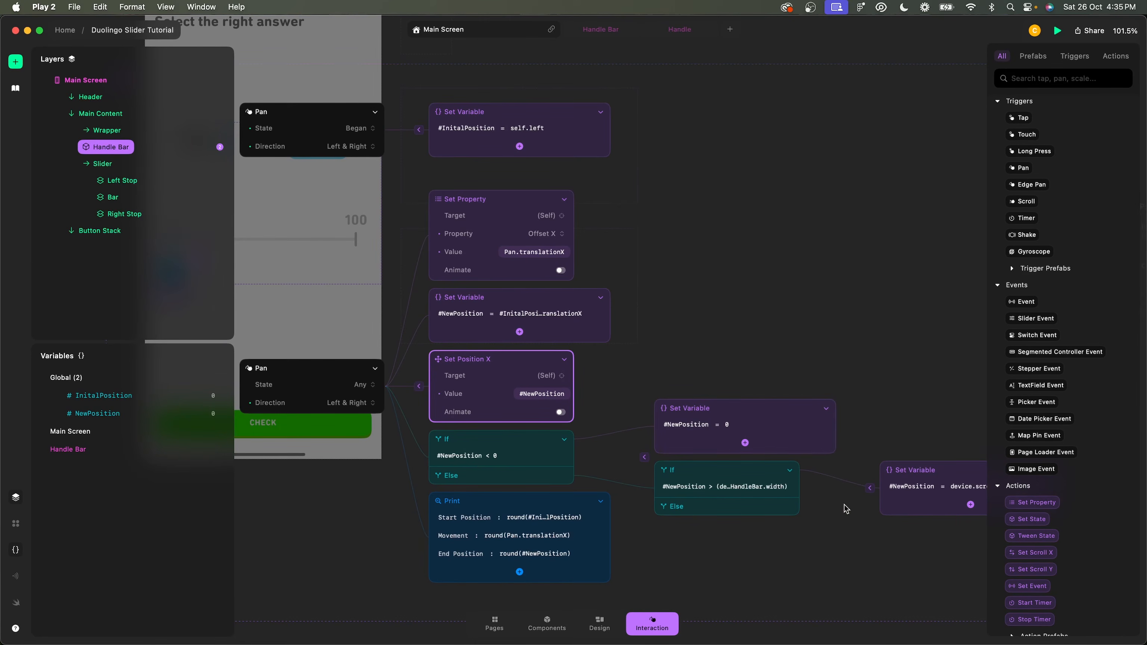
scroll(746, 417, right, 1)
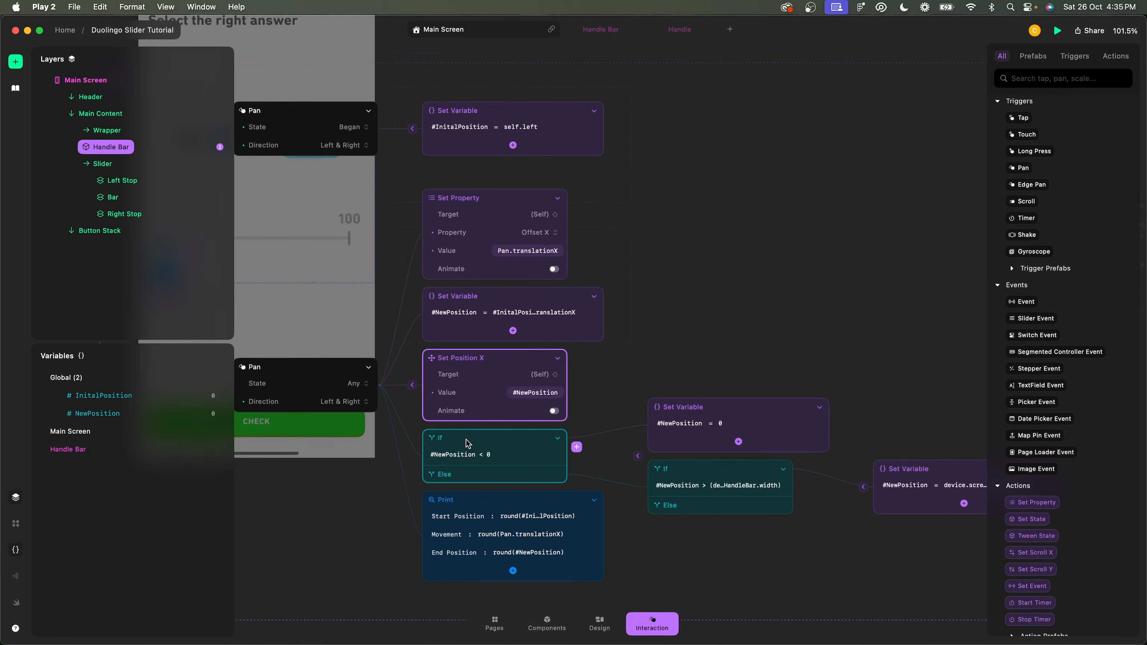
drag(468, 443, 468, 347)
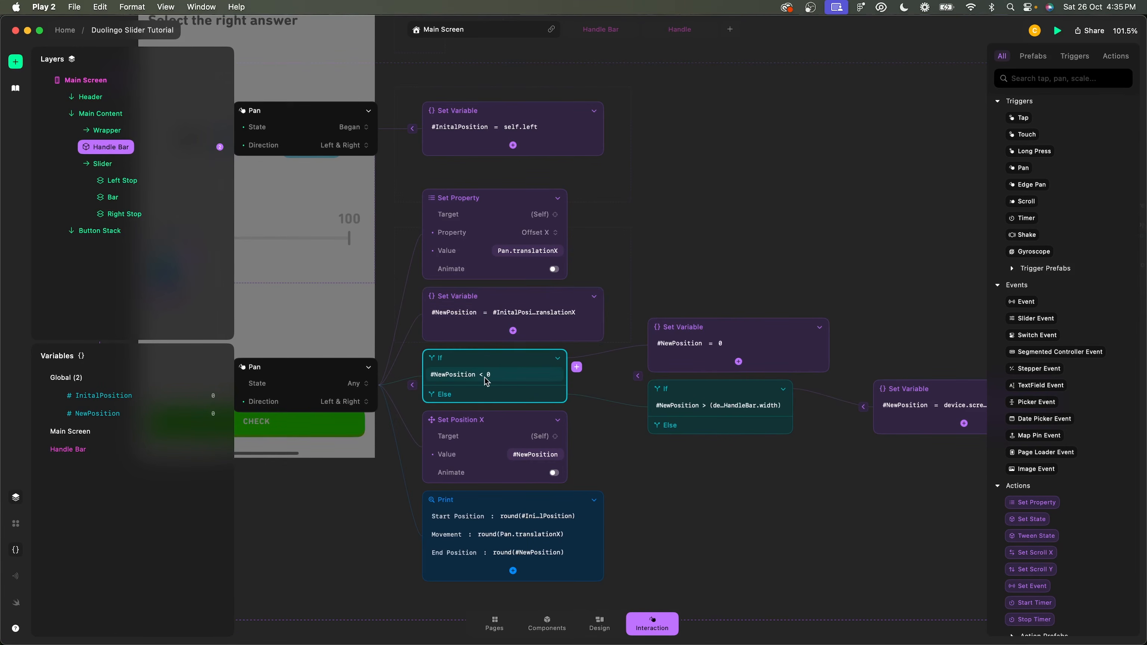
scroll(485, 381, up, 3)
- Switch to iPhone Mirroring, test the handle bar by panning past the left and right limits, and return to Play
key(super+Tab)
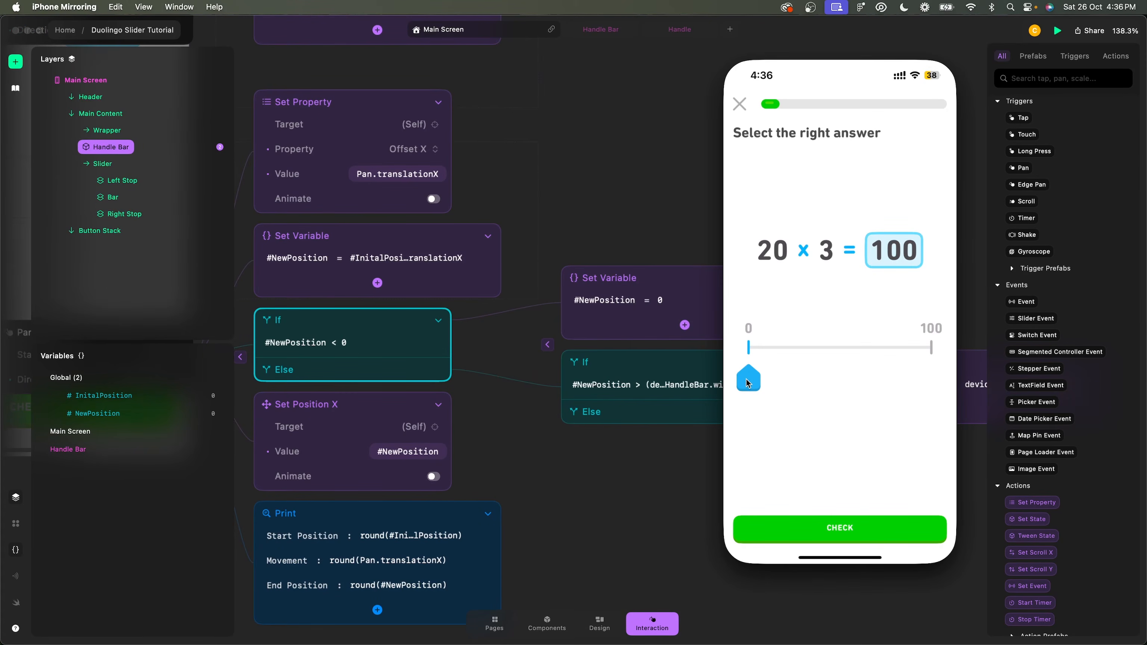
mouse_move(746, 383)
mouse_down()
mouse_move(774, 380)
mouse_move(719, 375)
mouse_move(833, 375)
mouse_move(713, 372)
mouse_move(790, 368)
mouse_move(722, 368)
mouse_move(733, 372)
mouse_up()
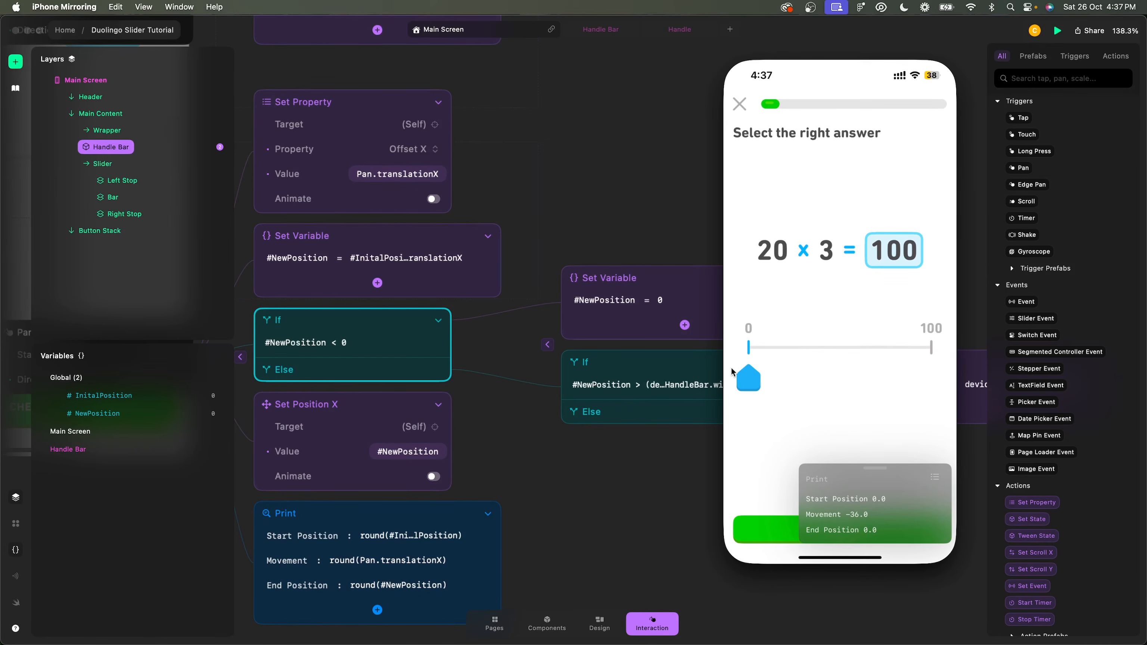
drag(732, 372, 1014, 355)
mouse_move(925, 368)
mouse_down()
mouse_move(949, 369)
mouse_move(918, 366)
mouse_move(941, 365)
mouse_up()
click(673, 480)
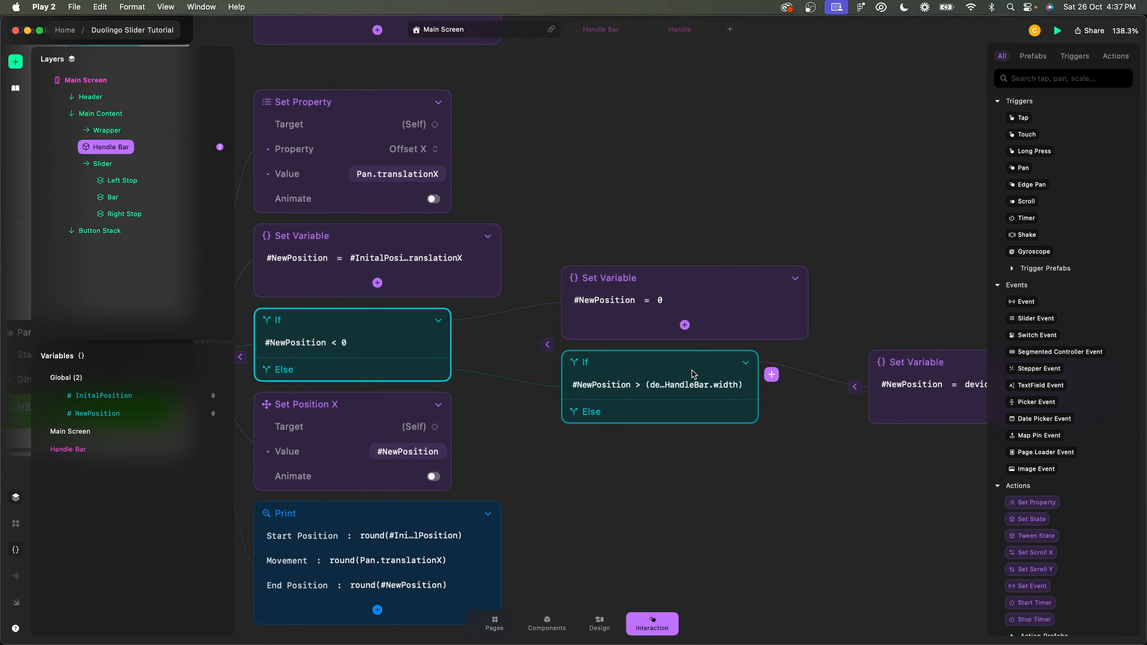
- Review the full expressions of the nested If condition and of the Set Variable action that caps #NewPosition at the right limit
click(683, 387)
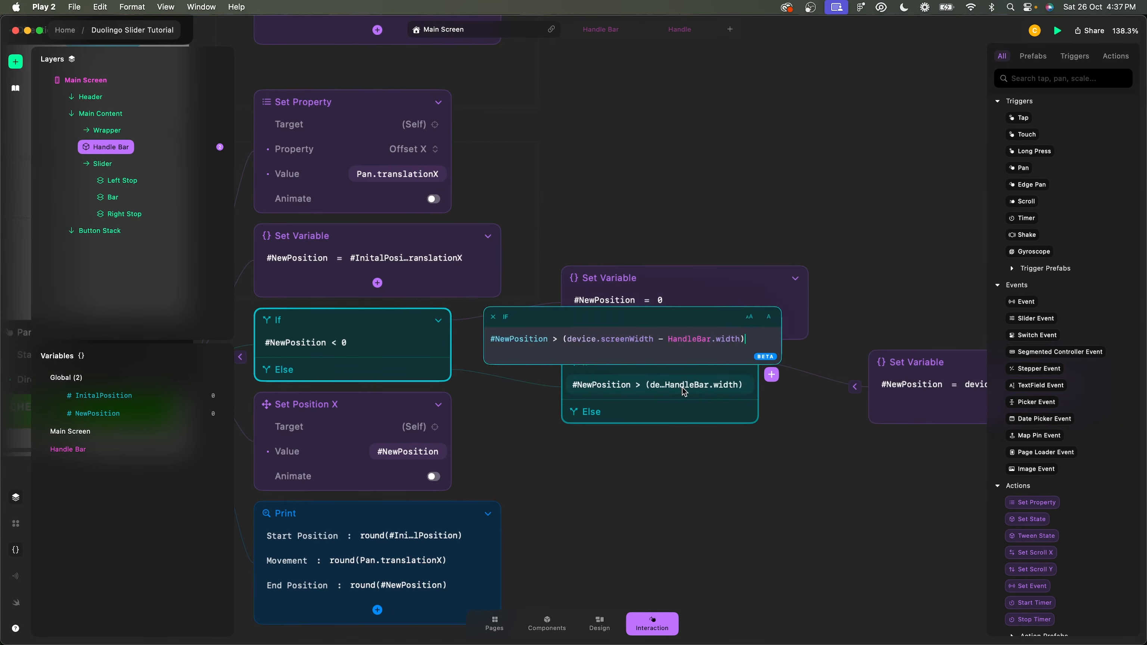
click(694, 338)
click(624, 533)
scroll(625, 533, right, 6)
click(763, 387)
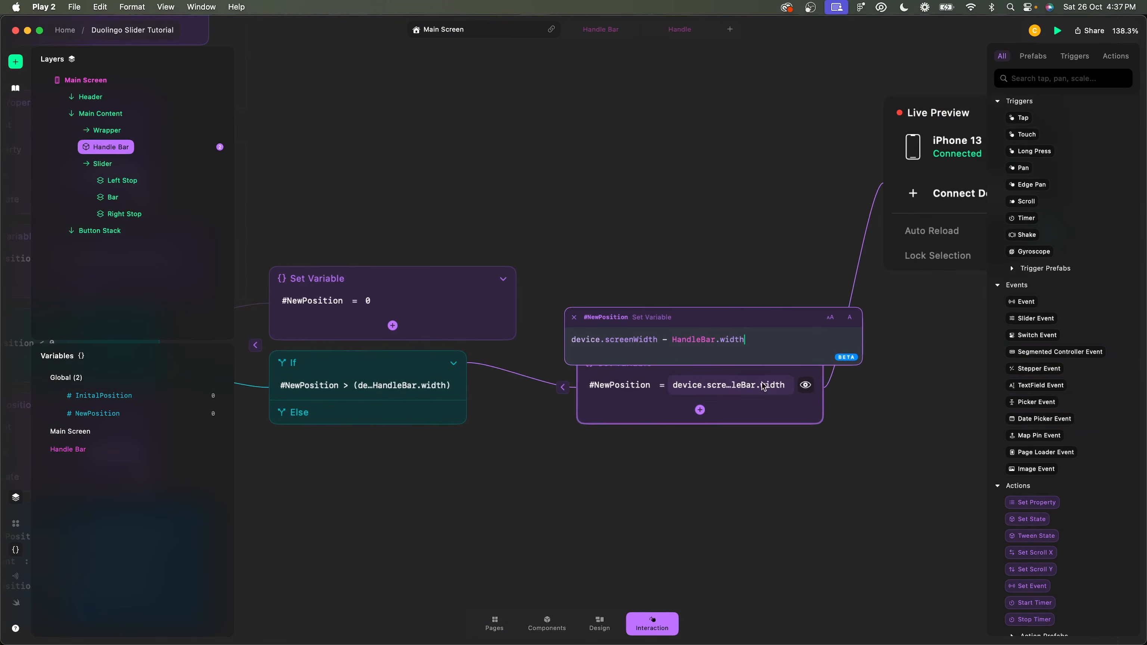
click(589, 479)
scroll(588, 479, left, 4)
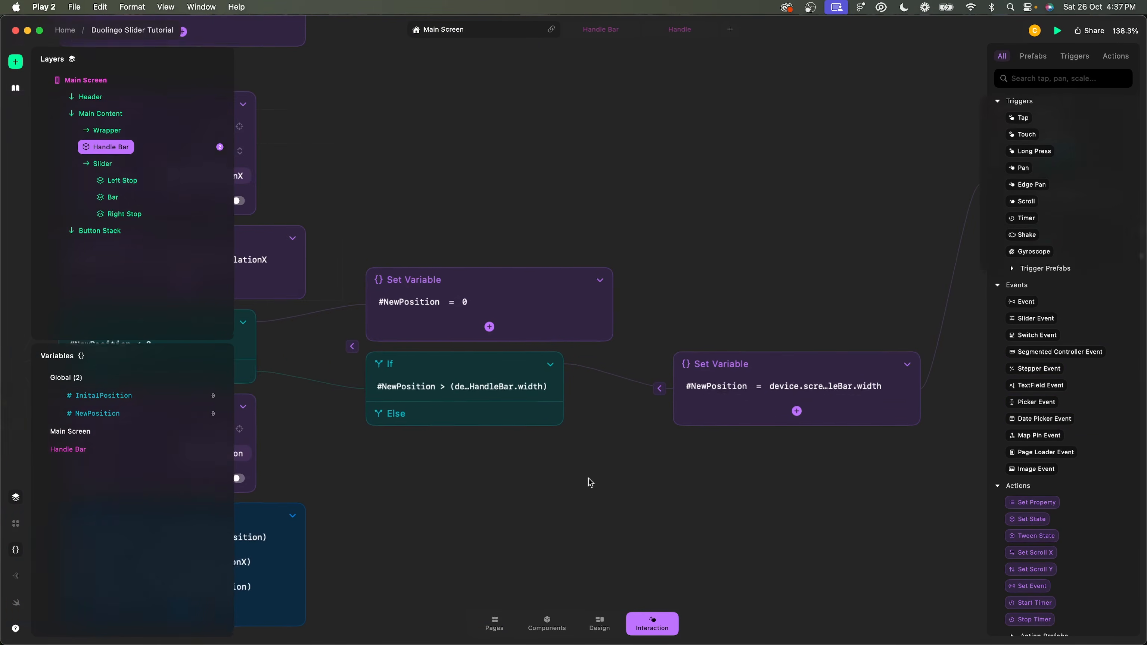
scroll(475, 448, left, 8)
scroll(475, 447, down, 3)
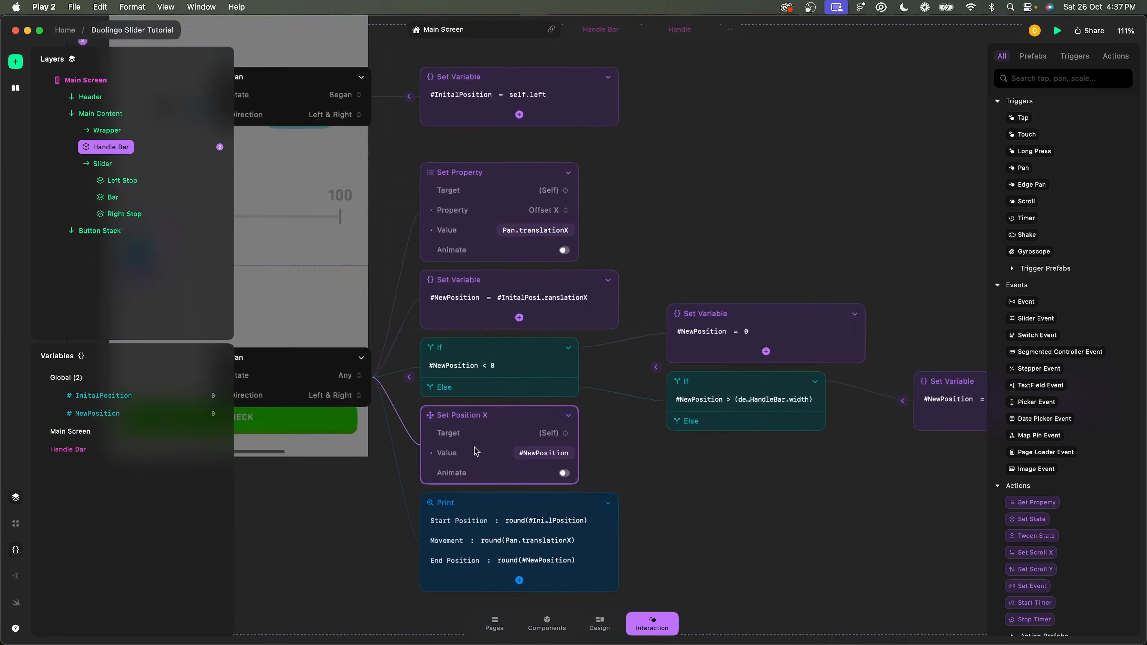
- Select the Handle Bar in Design mode to check its width, and return to Interaction mode
scroll(475, 448, left, 6)
click(372, 236)
scroll(454, 244, up, 5)
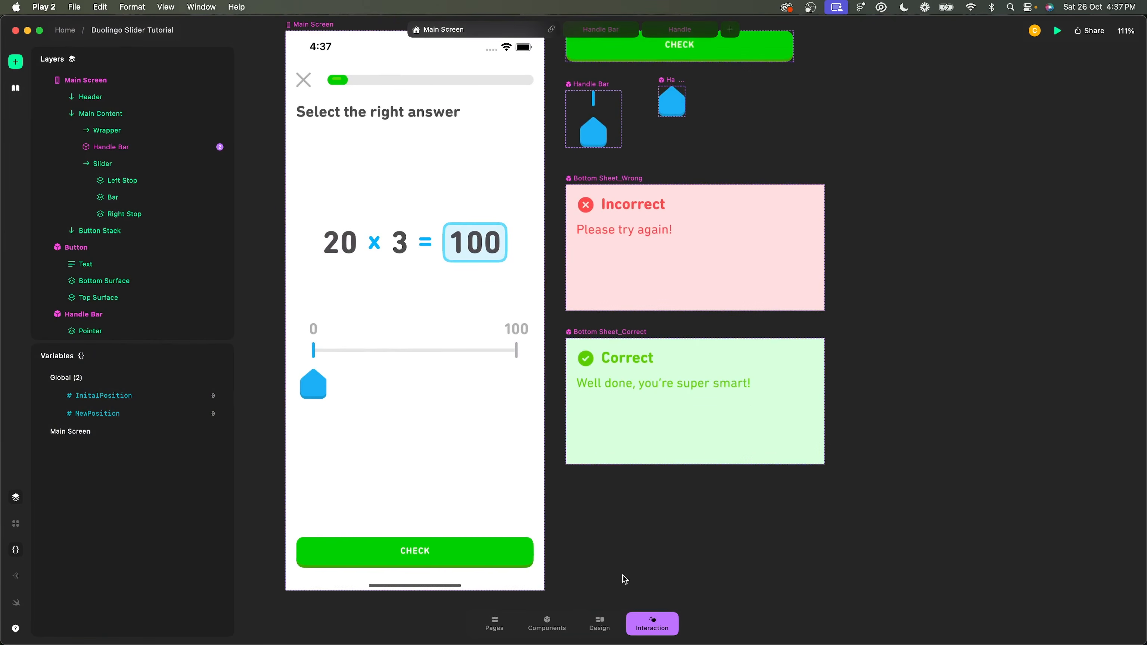
click(599, 624)
click(315, 369)
click(329, 363)
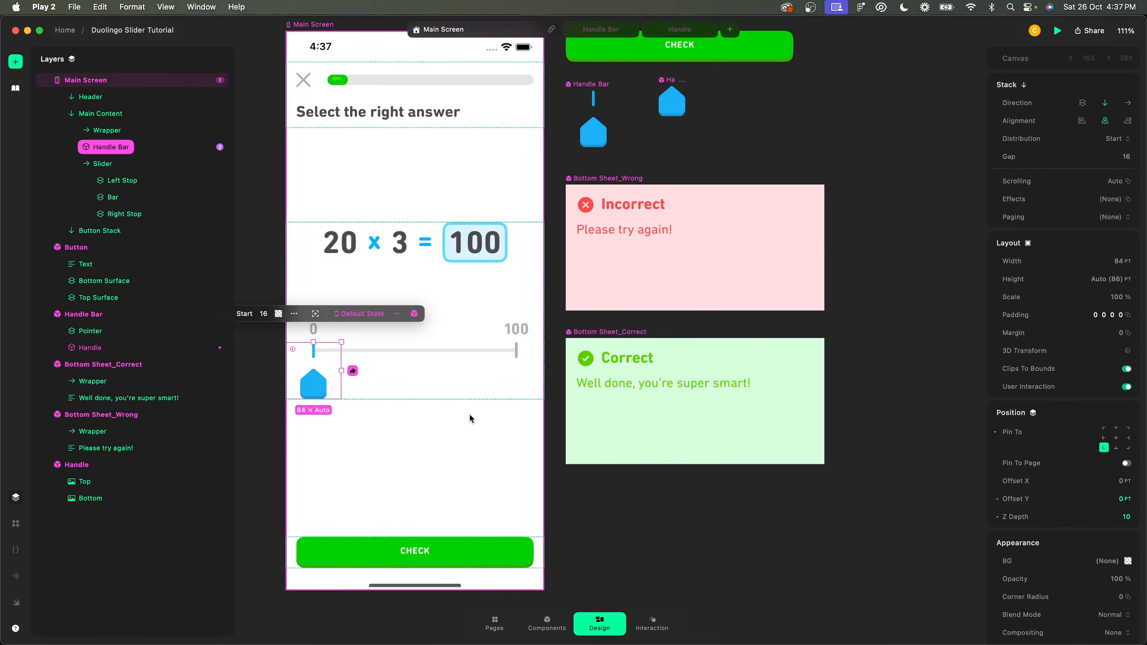
click(652, 623)
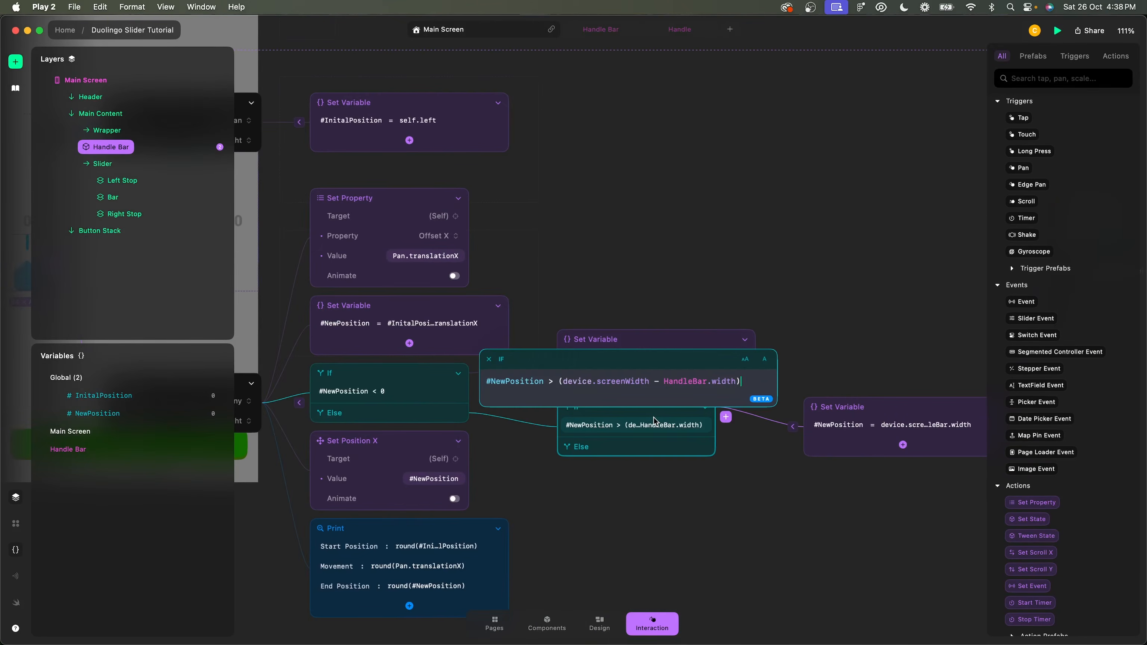
- Replace HandleBar.width with 84 in the nested If condition so it reads #NewPosition > (device.screenWidth - 84)
click(655, 425)
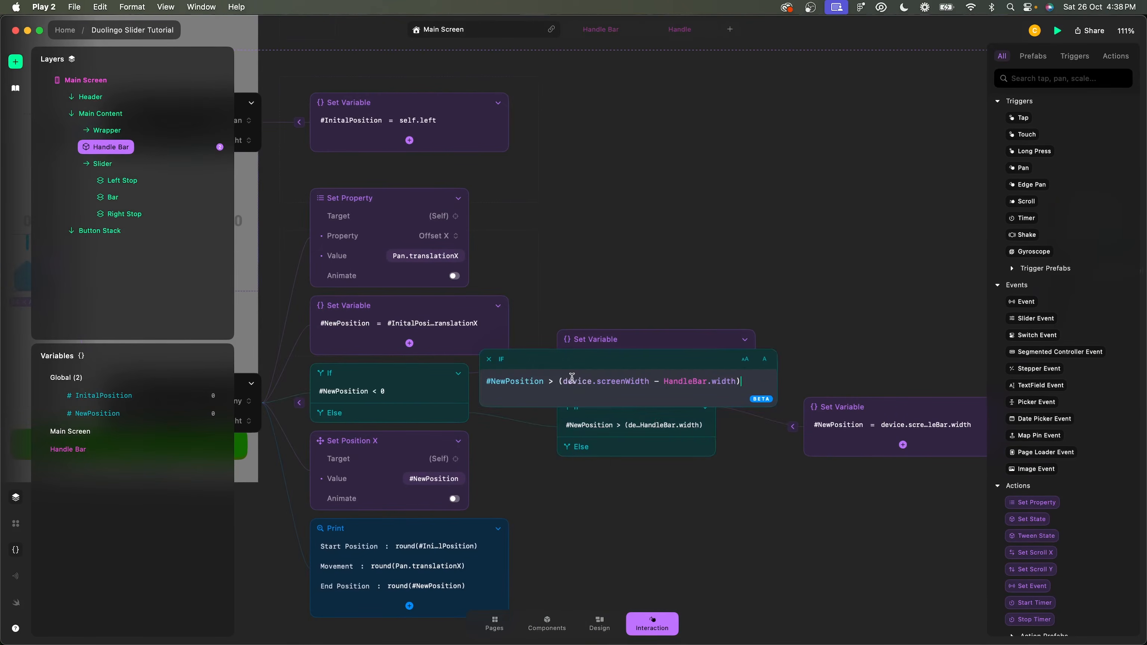
click(736, 383)
key(alt+shift+Left)
text(84)
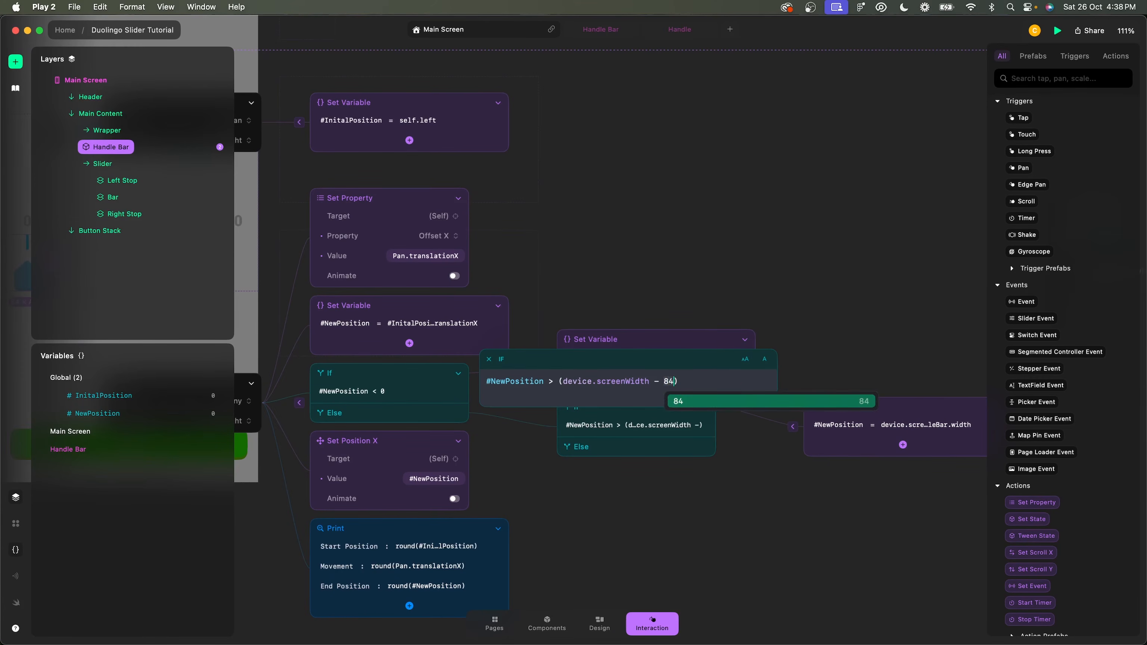
- Set the right-limit #NewPosition variable action to device.screenWidth - 84
click(918, 427)
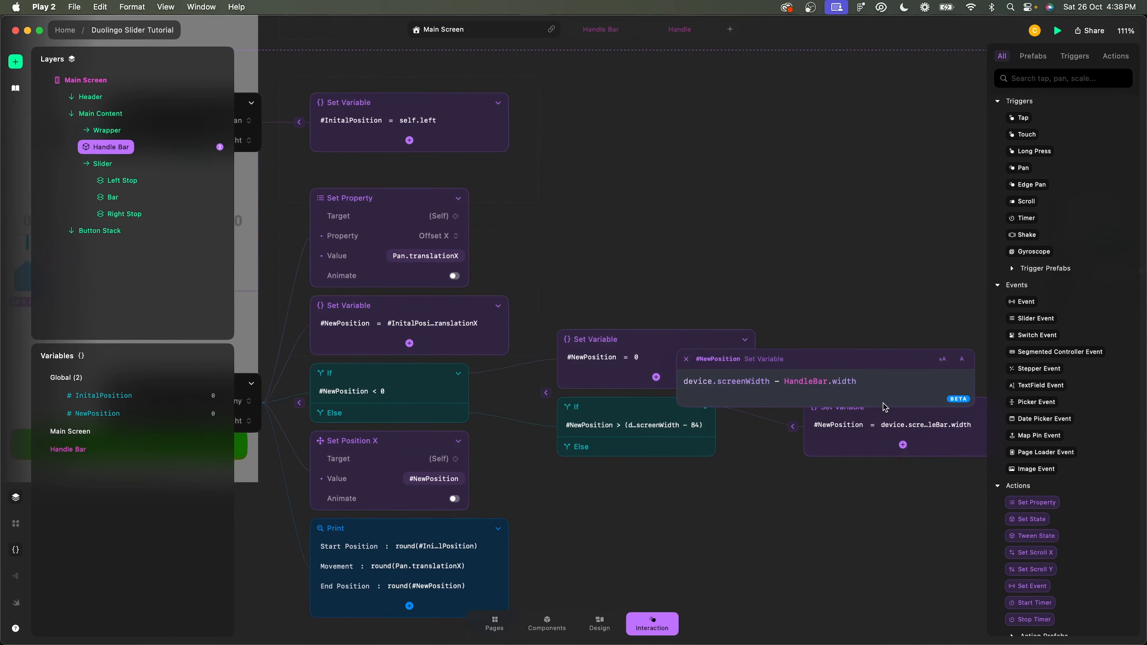
key(alt+shift+Left)
text(84)
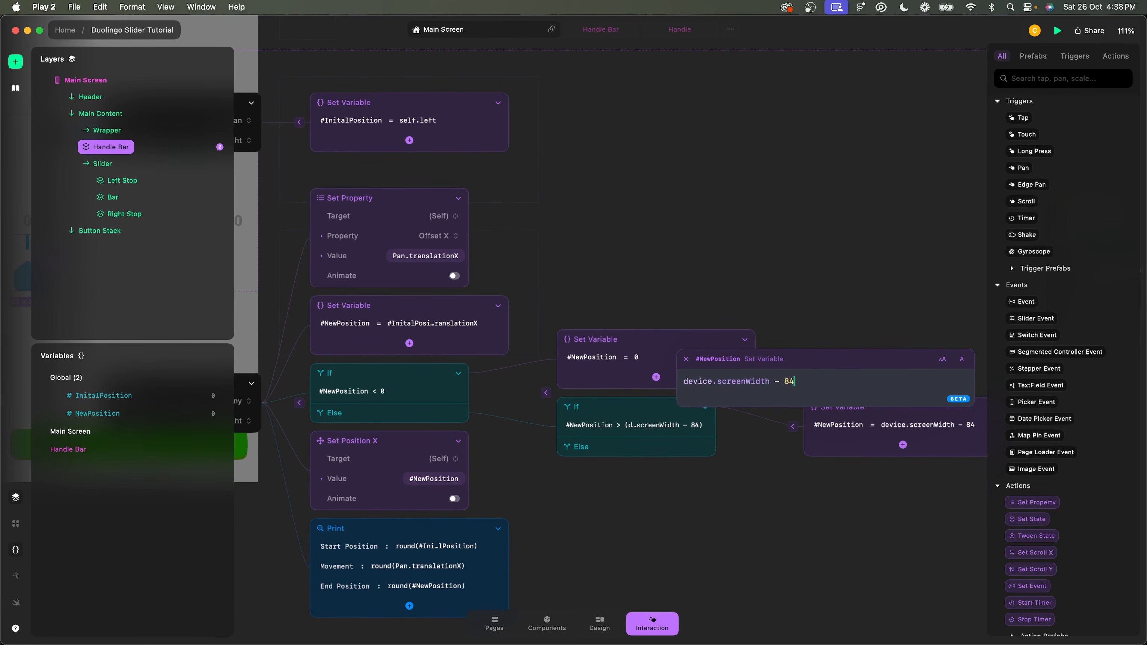
key(Escape)
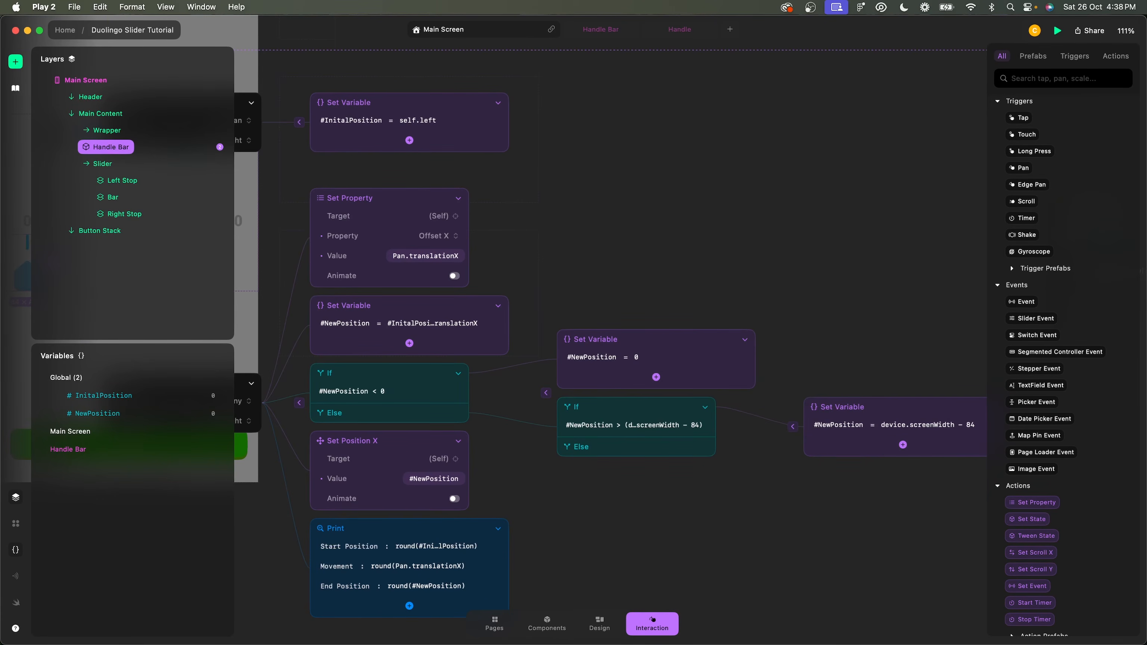
- Switch to iPhone Mirroring, test panning the handle bar with the fixed width, and return to Play
key(super+Tab)
mouse_move(745, 378)
mouse_down()
mouse_move(966, 374)
mouse_move(701, 392)
mouse_move(934, 369)
mouse_move(658, 373)
mouse_move(1003, 364)
mouse_move(901, 355)
mouse_move(1045, 344)
mouse_move(966, 365)
mouse_move(960, 379)
mouse_move(738, 367)
mouse_up()
click(659, 531)
- Change the nested If condition back to #NewPosition > (device.screenWidth - HandleBar.width)
click(677, 425)
click(676, 424)
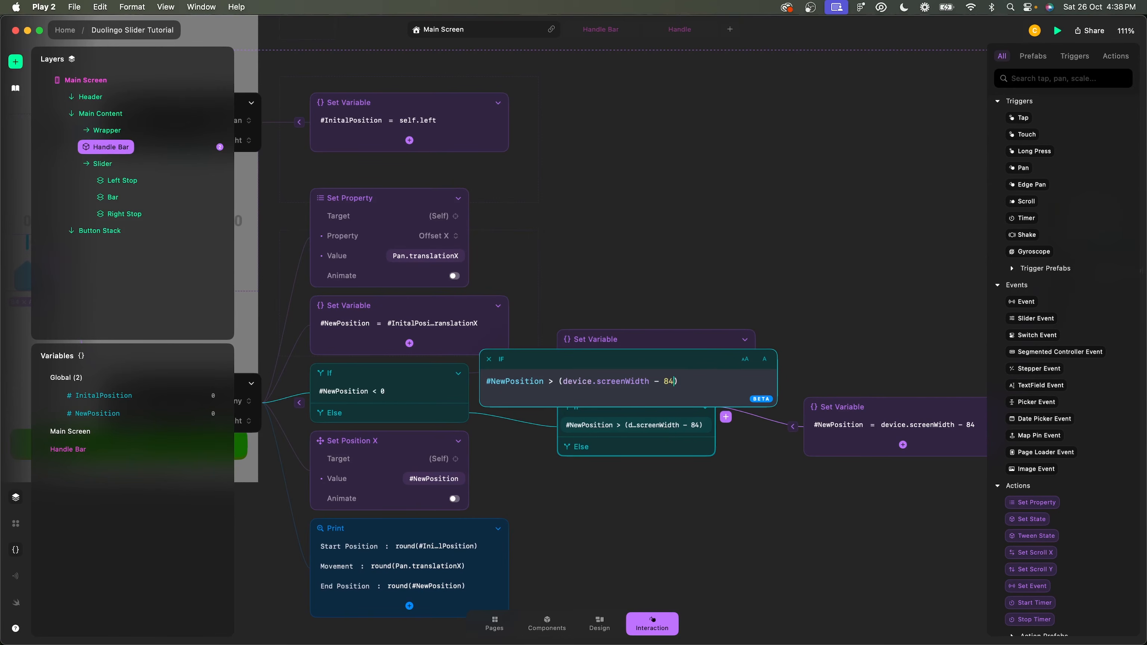
key(BackSpace)
key(BackSpace)
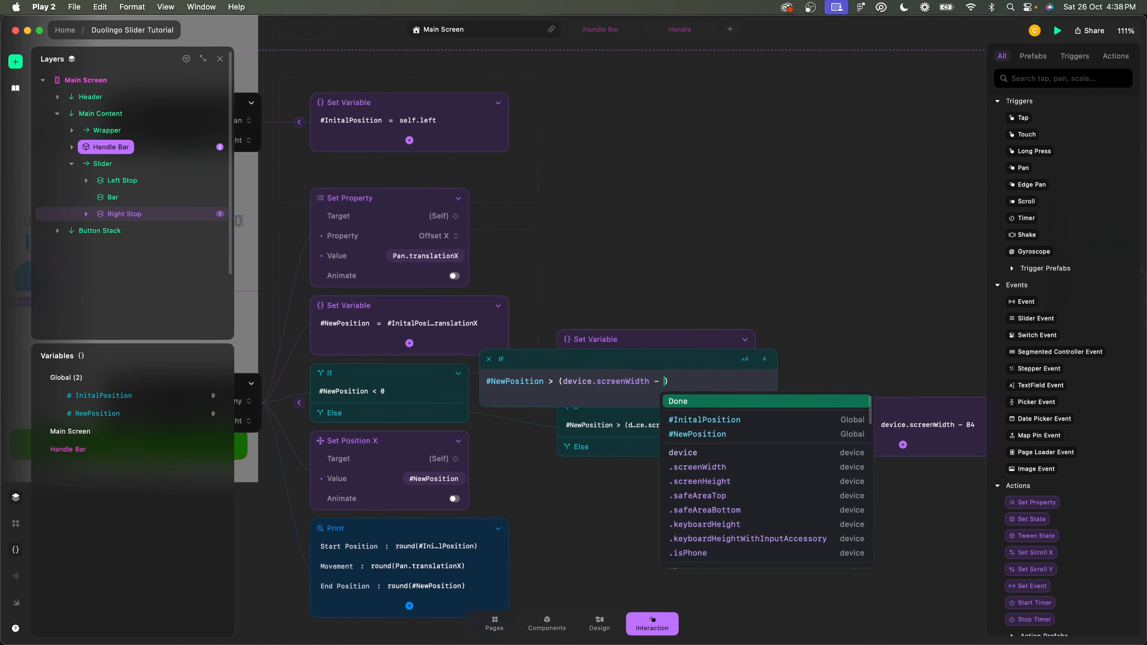
text(han)
key(Down)
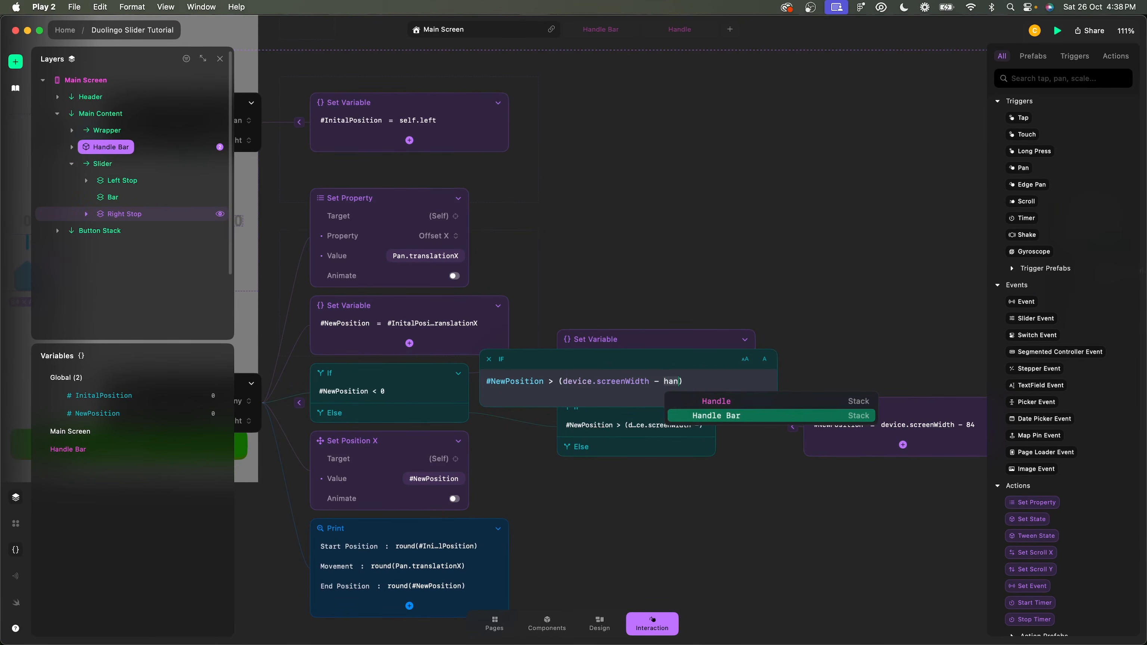
key(Return)
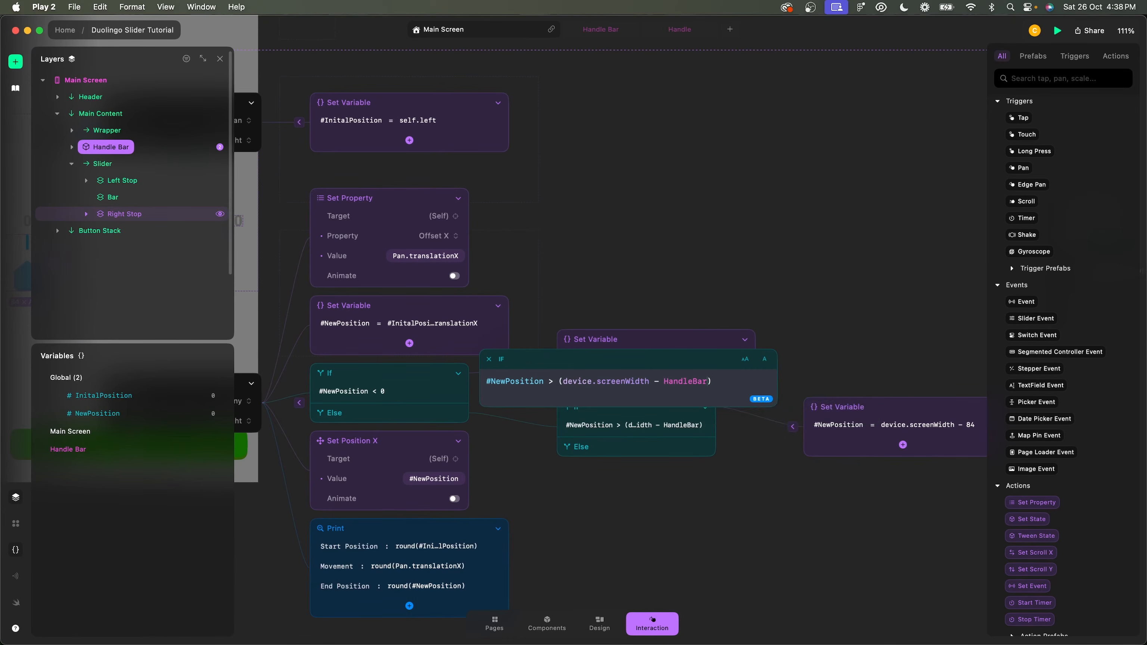
text(.width)
key(Return)
key(Return)
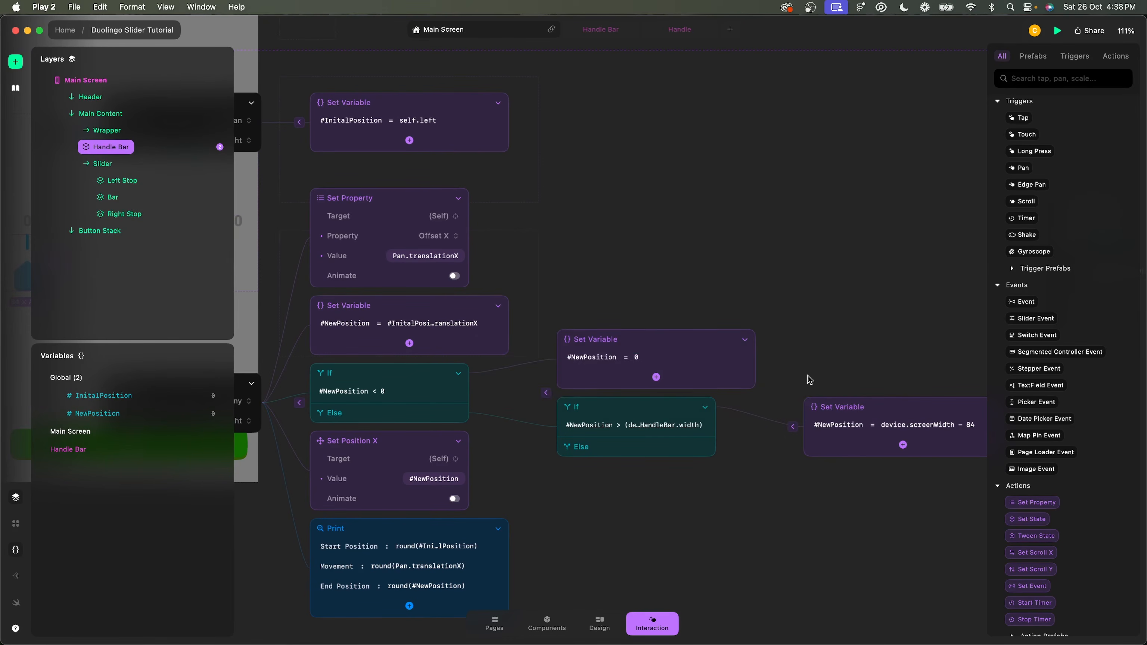
- Change the right-limit #NewPosition variable action back to device.screenWidth - HandleBar.width
key(shift+Left)
key(shift+Left)
key(shift+Left)
key(shift+Left)
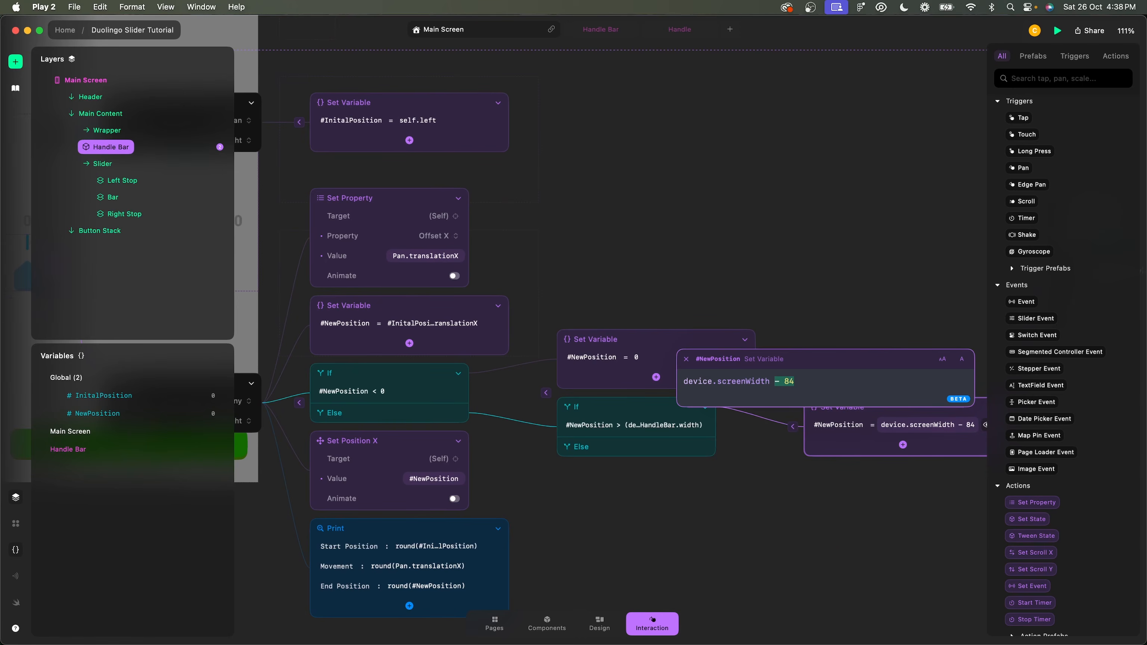
text(- han)
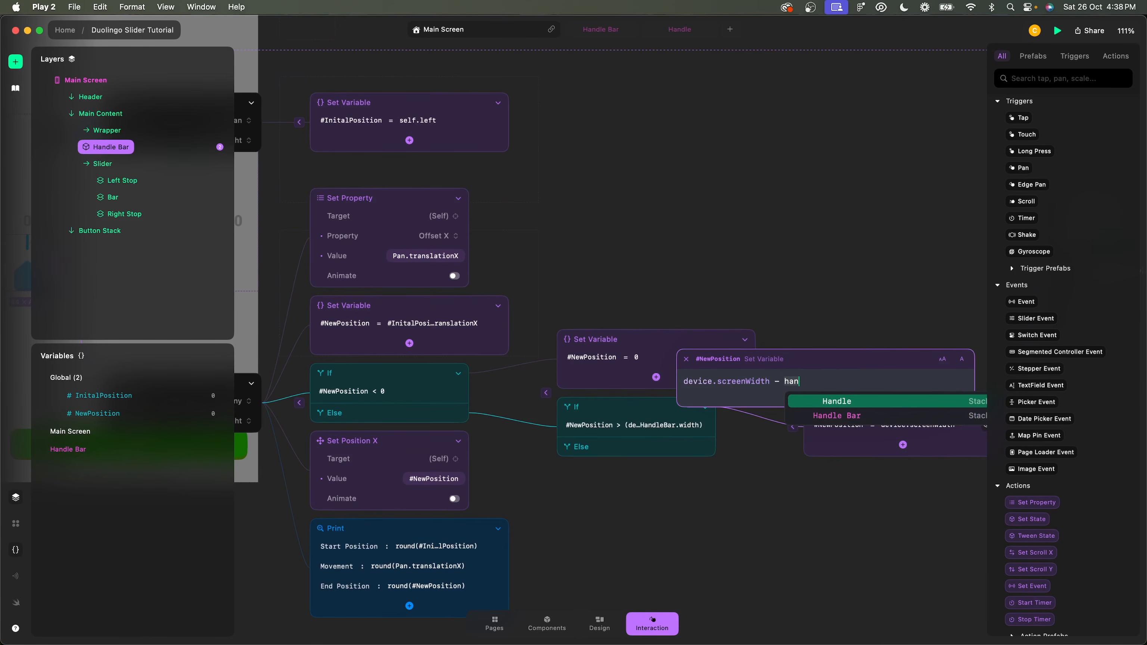
key(Down)
key(Return)
text(.width)
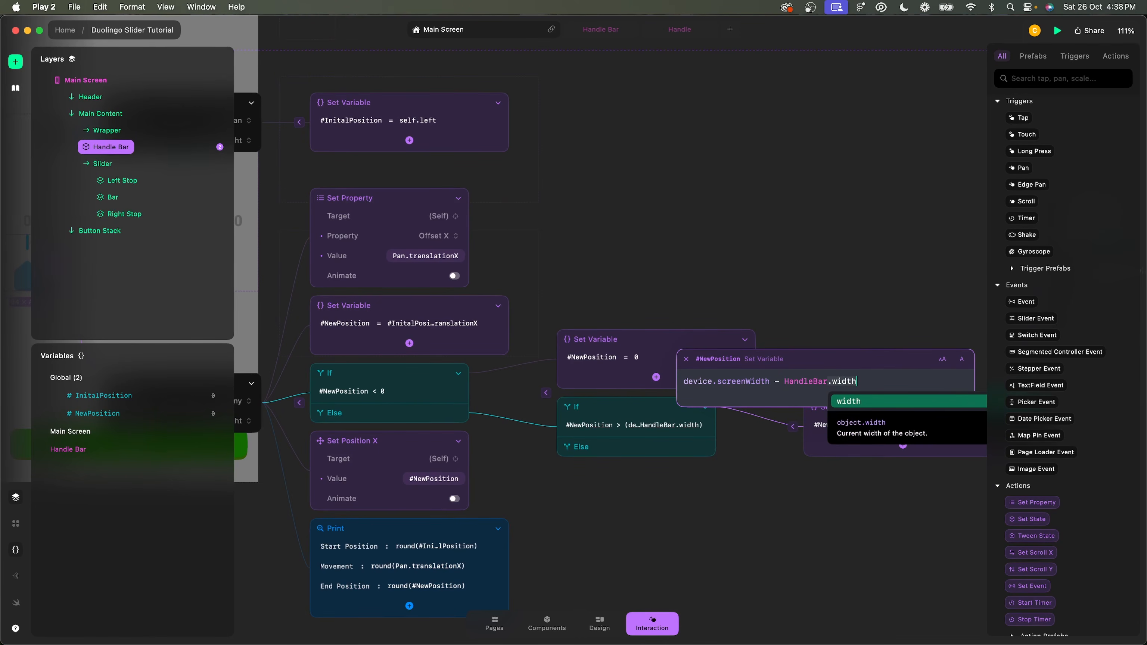
key(Return)
key(Return)
- Switch to iPhone Mirroring, pan the handle bar to the right limit, mid-slider and right limit again, and return to Play
key(super+Tab)
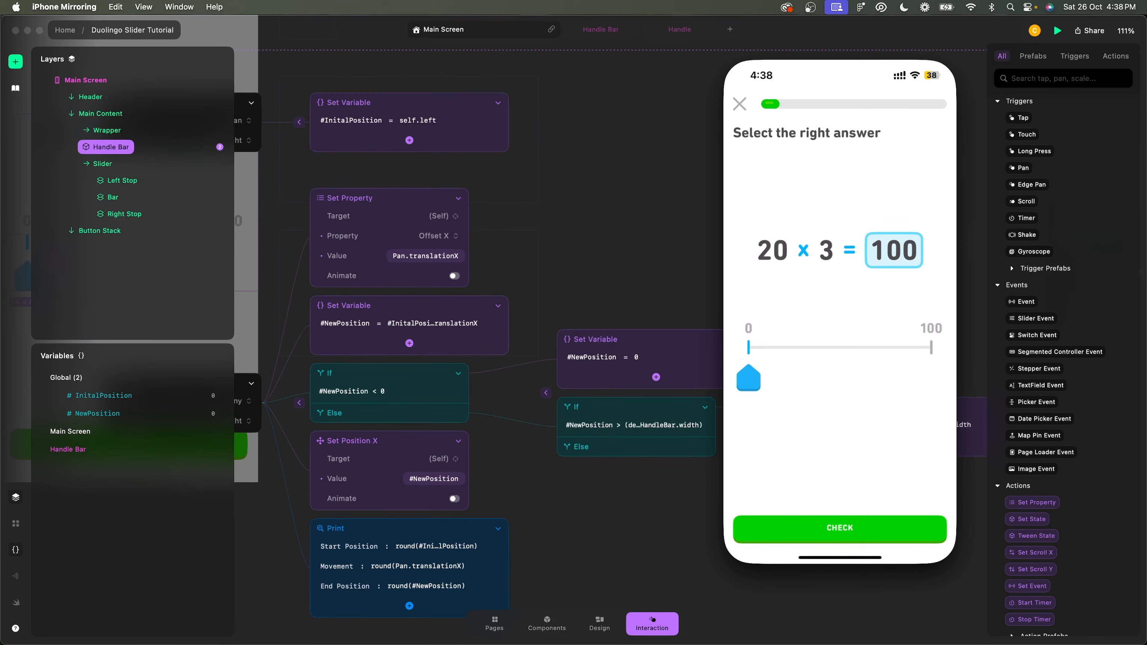
drag(740, 379, 1018, 385)
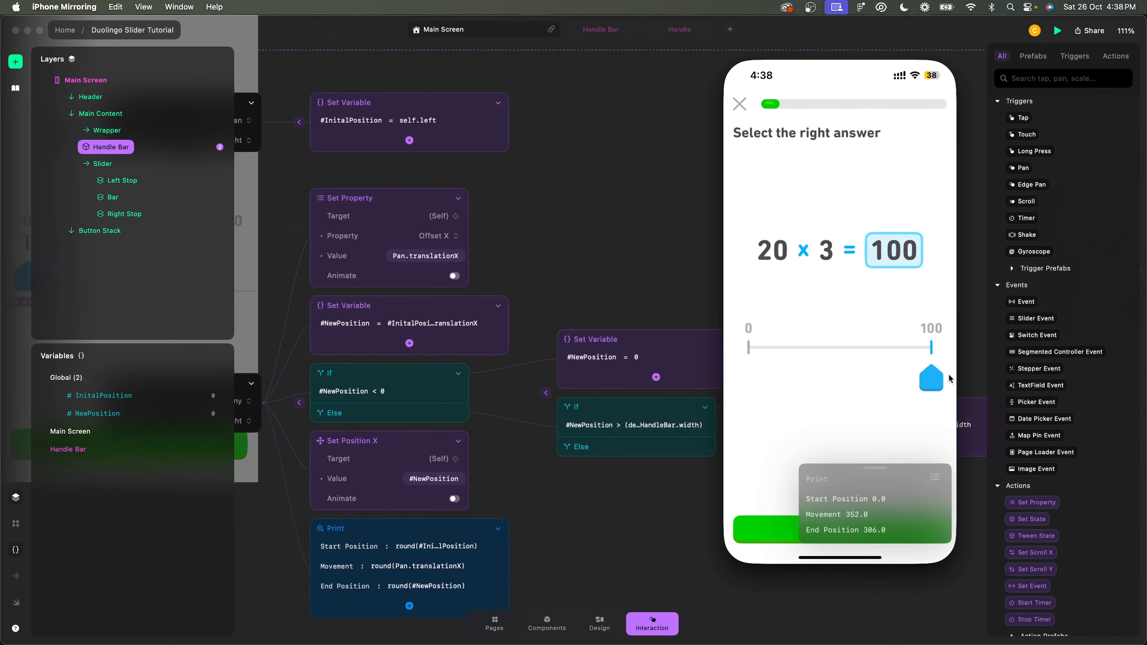
drag(948, 373, 818, 372)
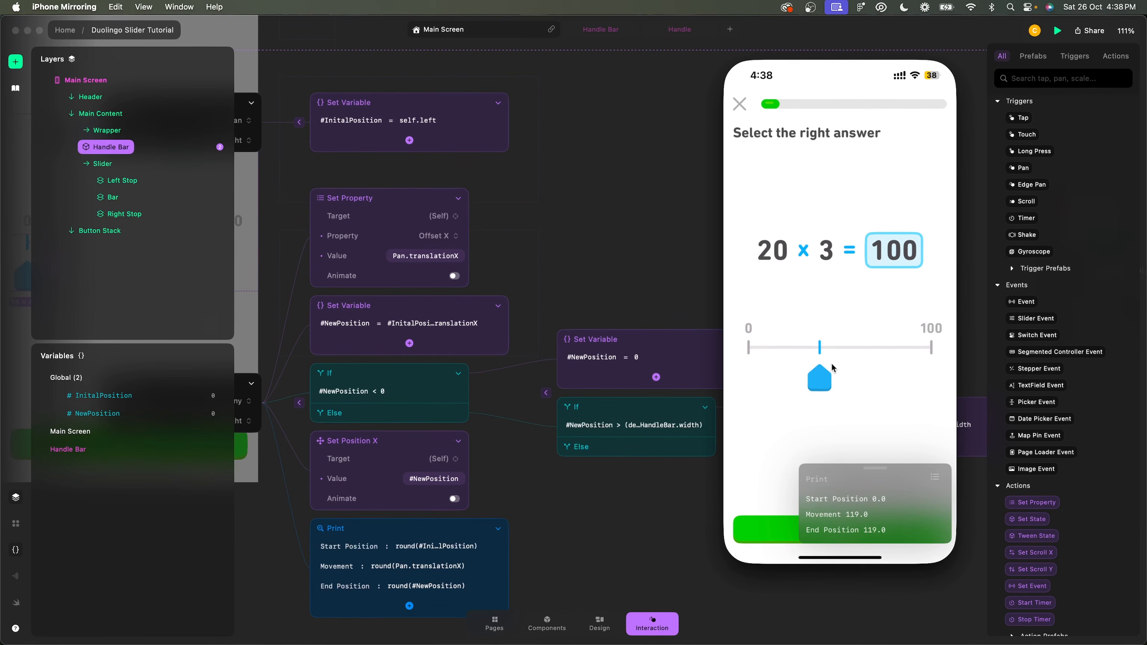
drag(820, 380, 822, 380)
drag(819, 383, 941, 379)
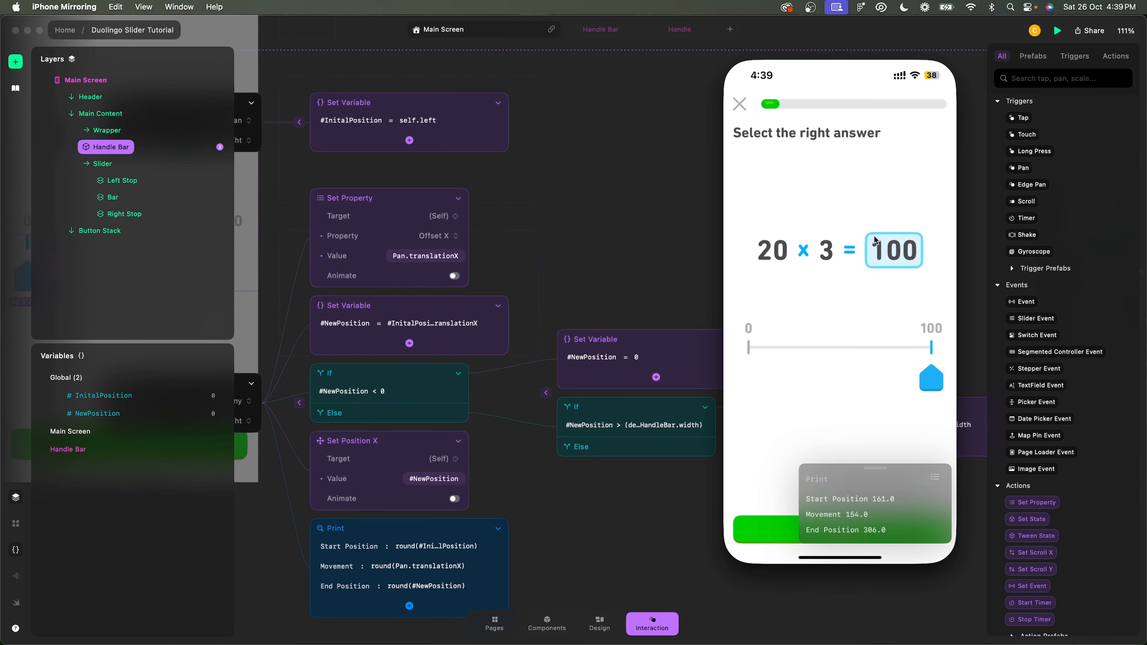
click(699, 238)
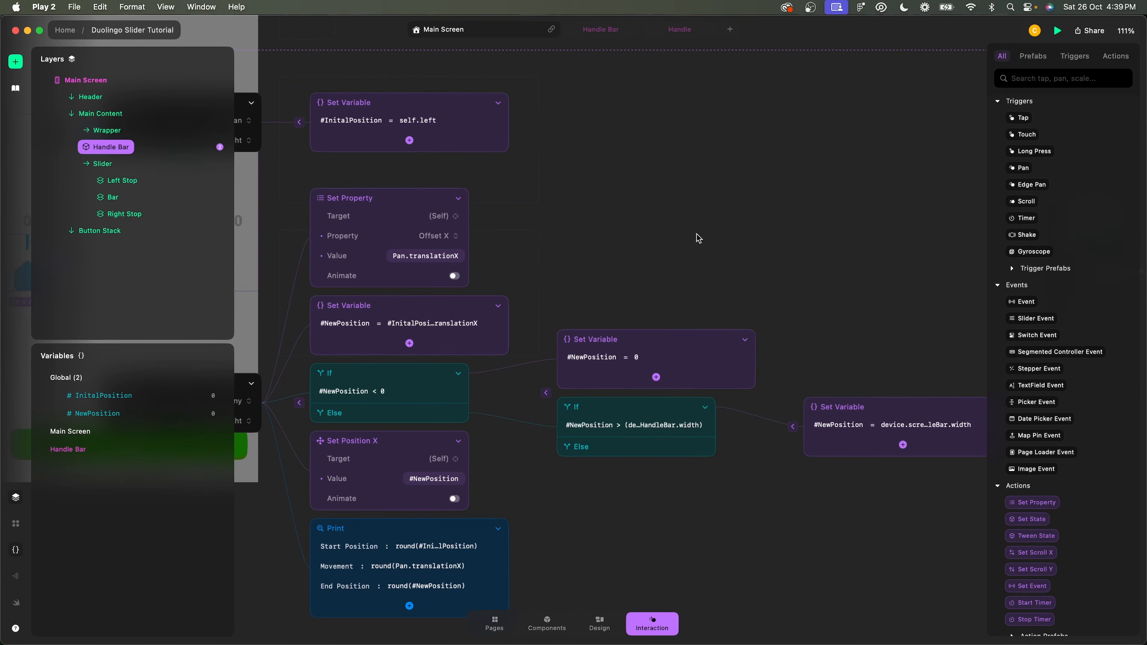
- Leave the Handle Bar interactions and inspect the 100 text in the answer box and the handle on the Main Screen
scroll(698, 238, left, 5)
scroll(698, 238, down, 5)
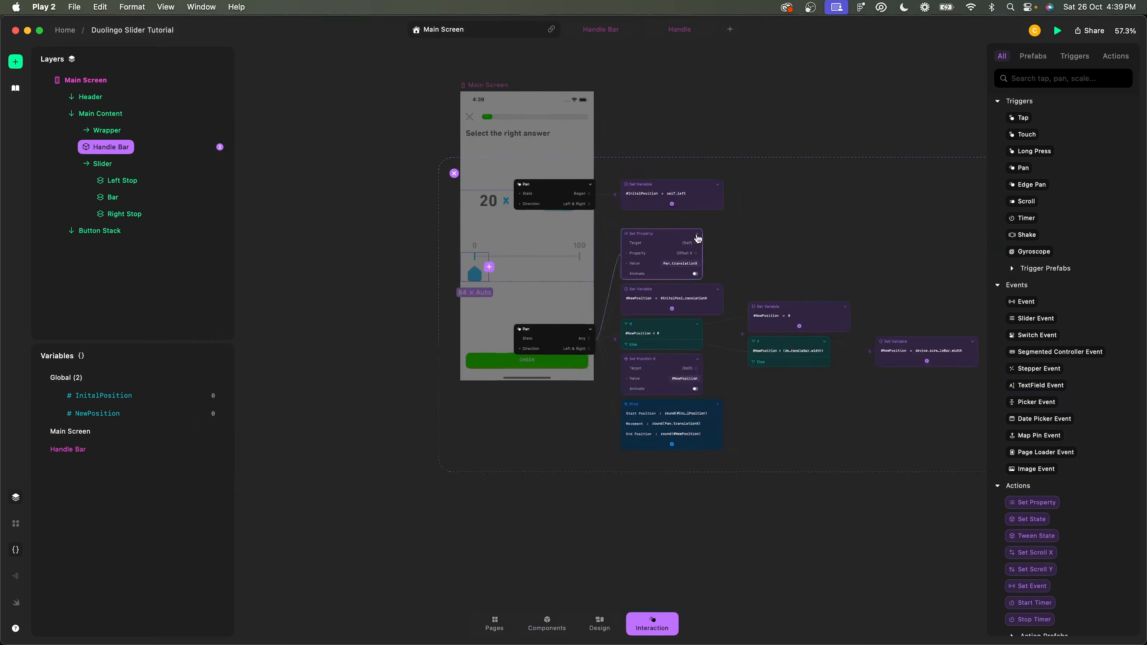
click(489, 202)
scroll(592, 221, up, 5)
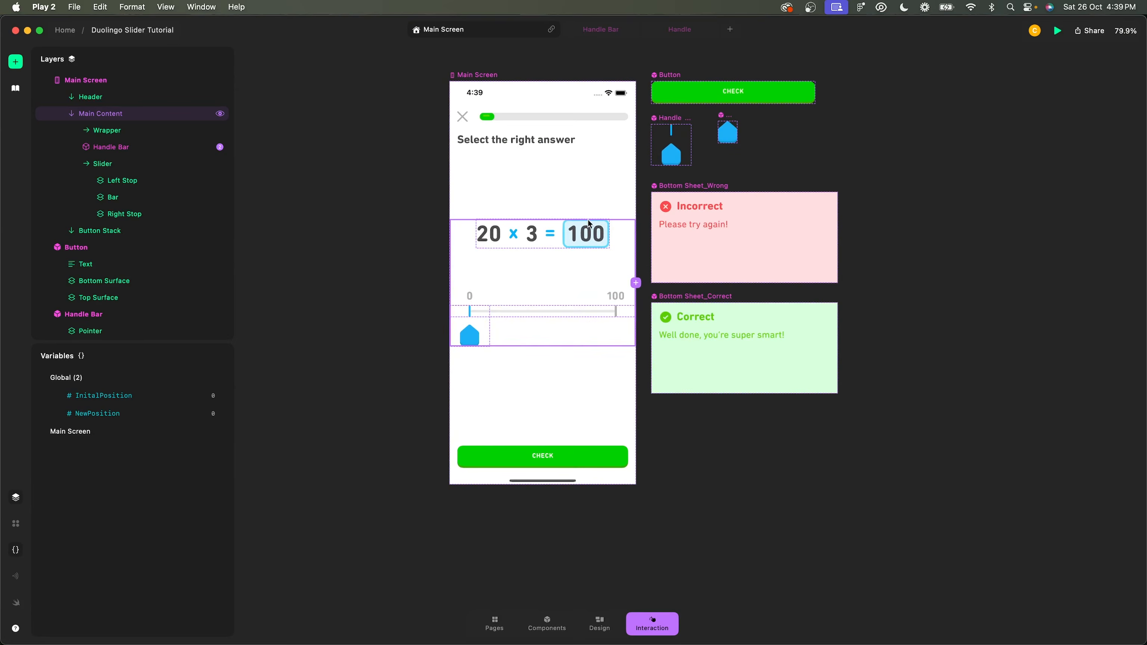
click(582, 233)
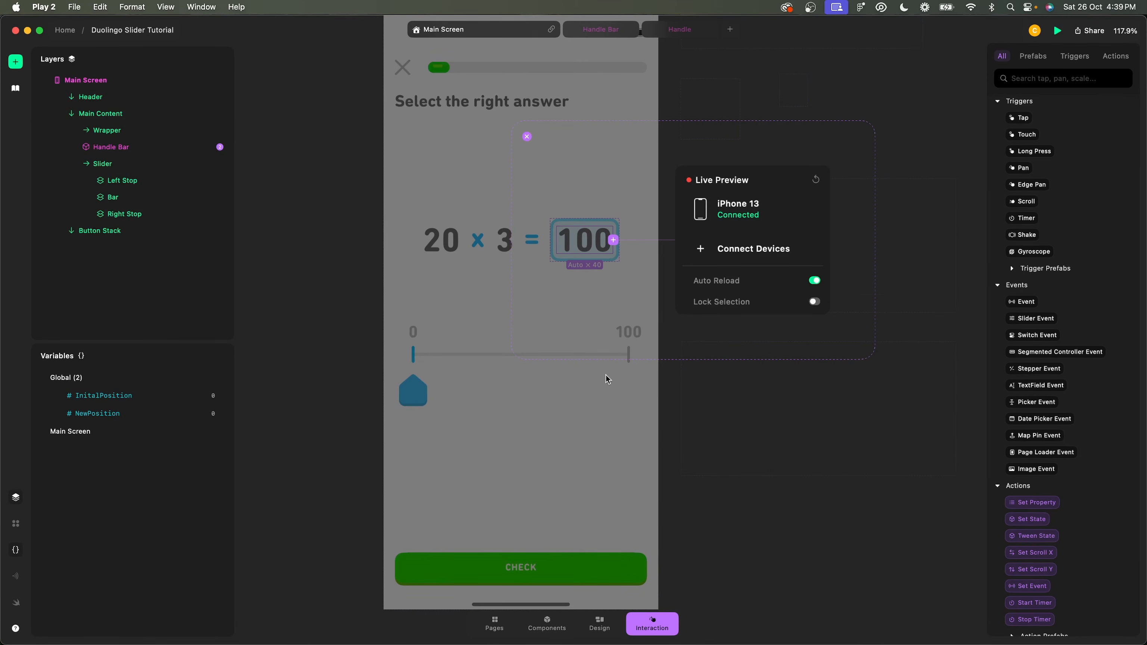
click(605, 376)
click(425, 387)
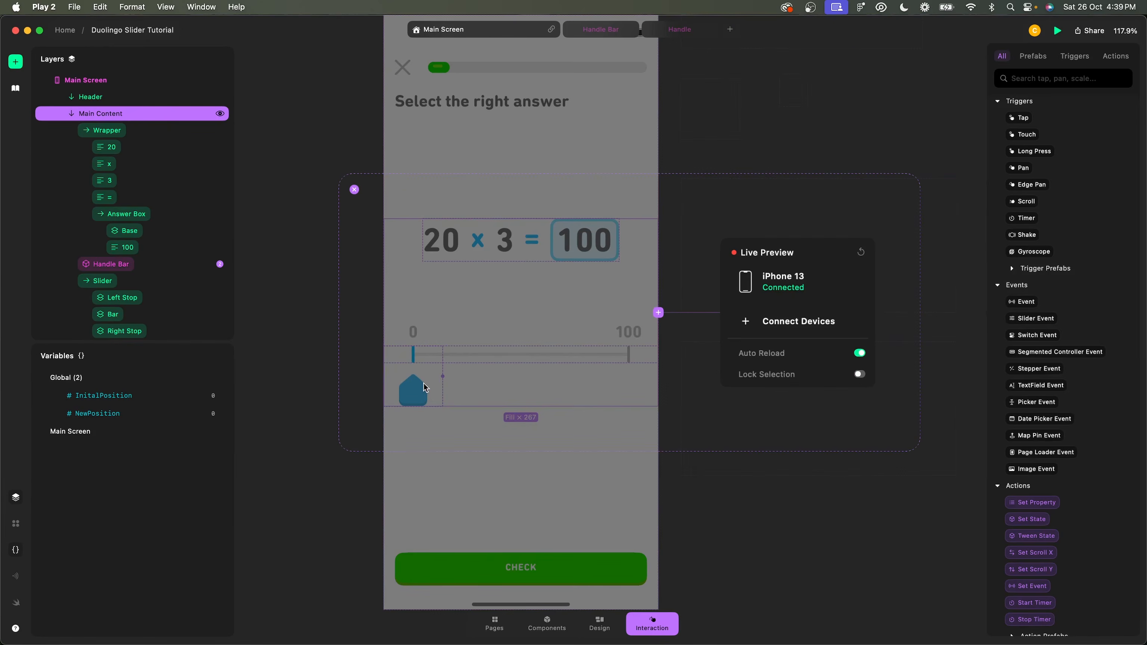
- Open the interactions of the Handle Bar on the Main Screen and bring its Pan actions into view
click(423, 384)
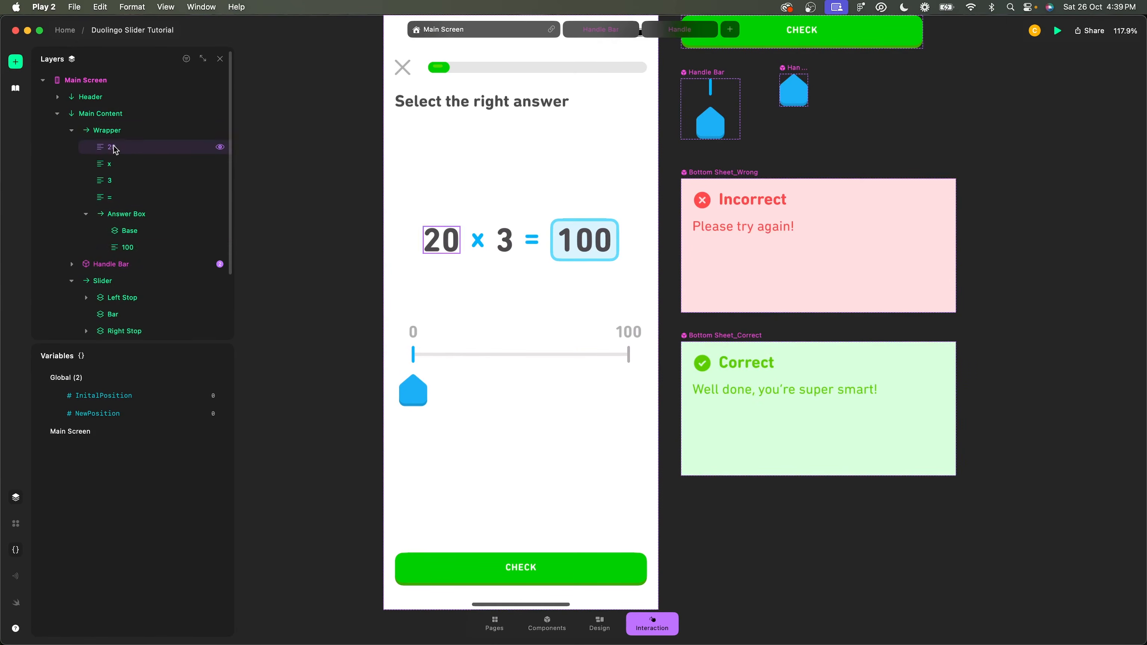
click(412, 386)
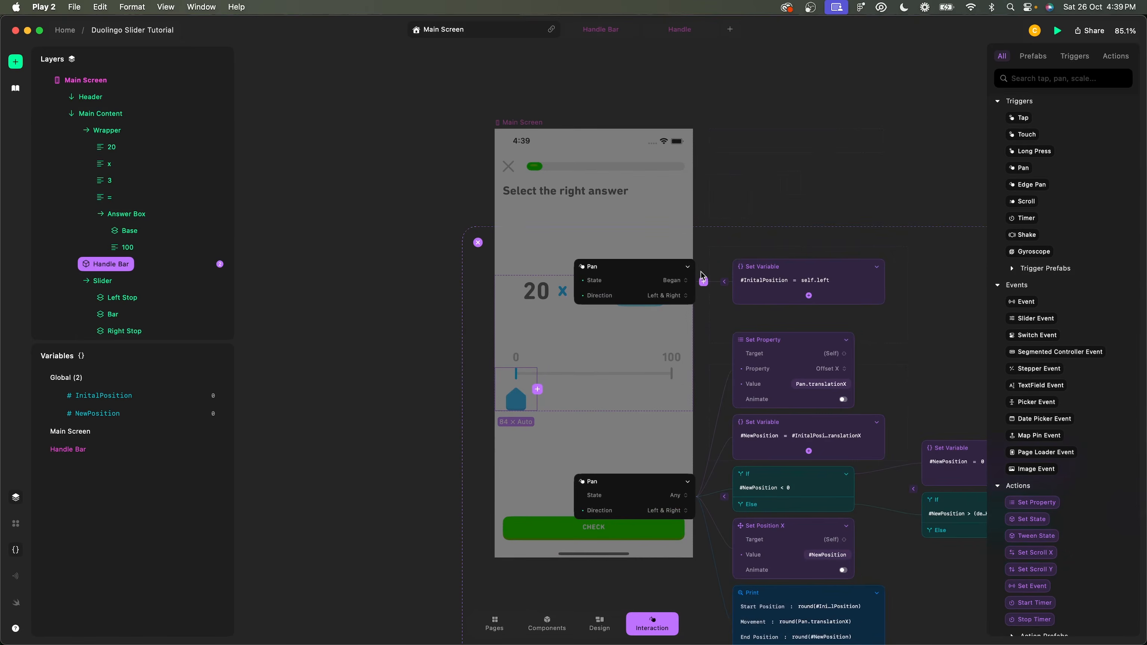
scroll(724, 397, down, 2)
scroll(723, 398, right, 2)
scroll(686, 384, up, 4)
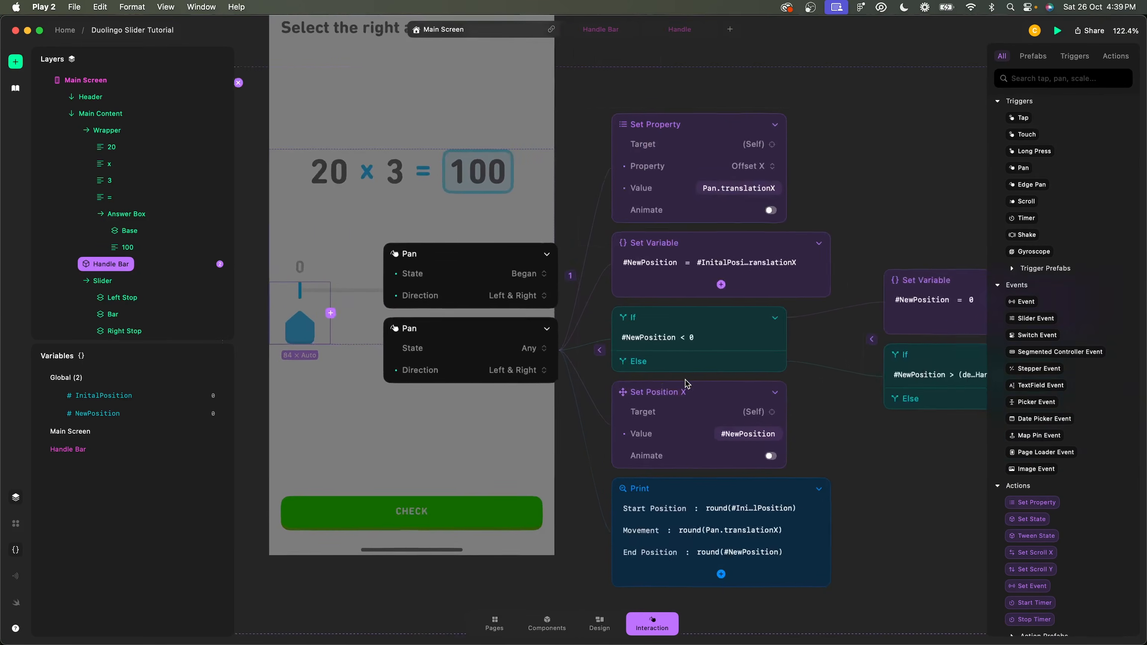
- Group the Set Property, Set Variable, If and Set Position X actions of the Any-state Pan trigger, and collapse the group
scroll(686, 384, down, 5)
scroll(643, 448, up, 3)
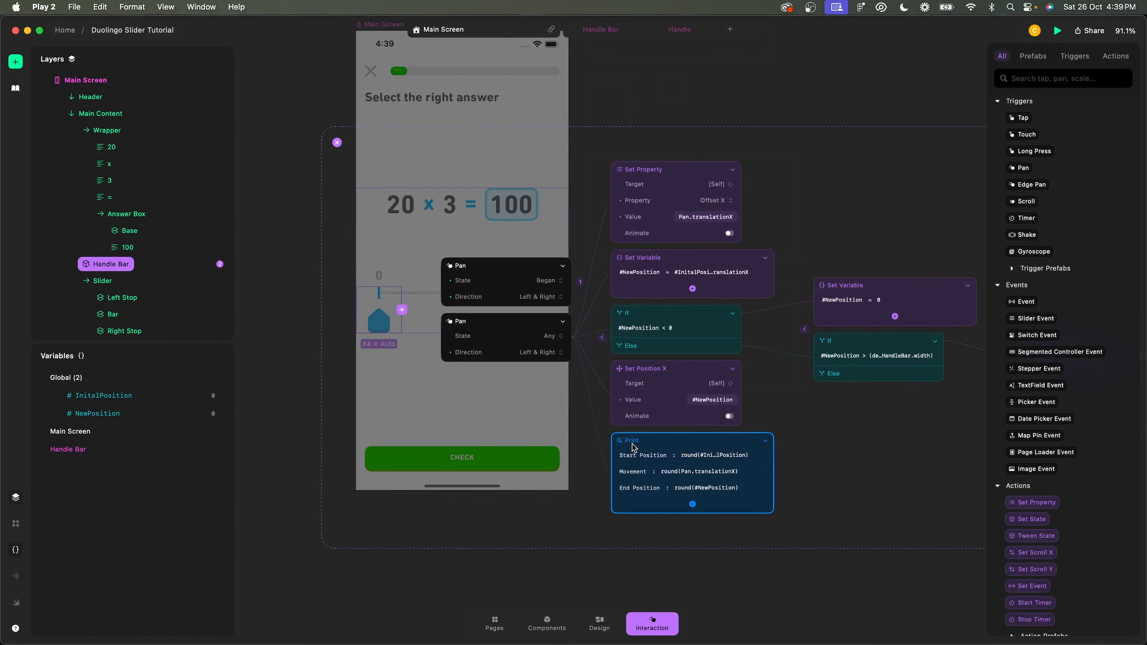
scroll(634, 448, up, 2)
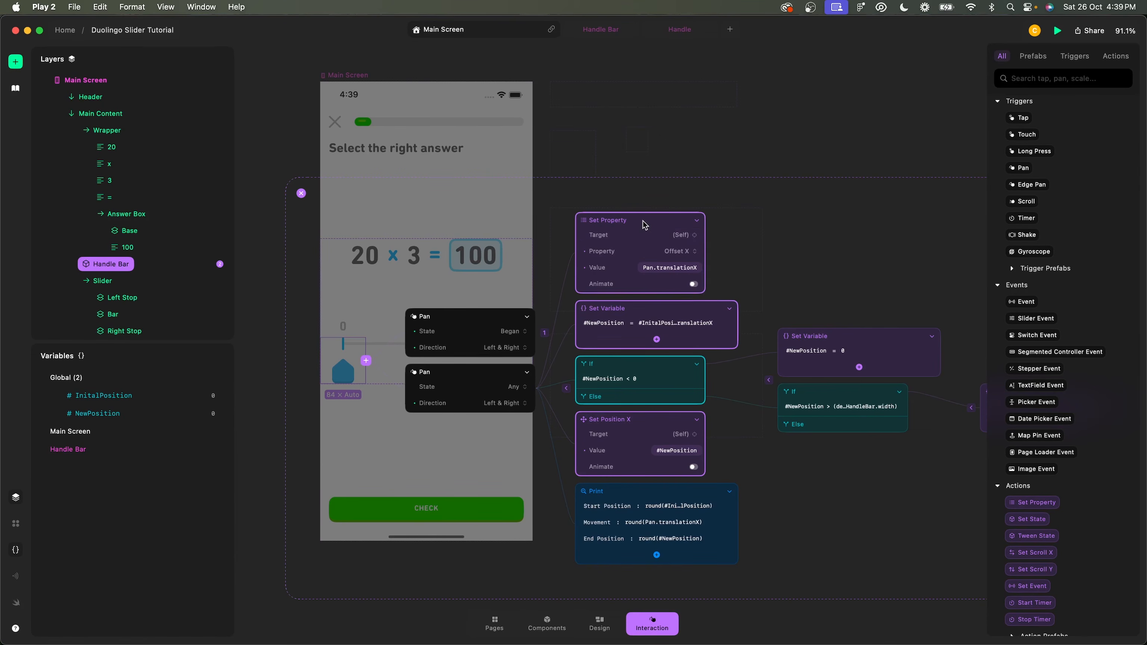
key(super+g)
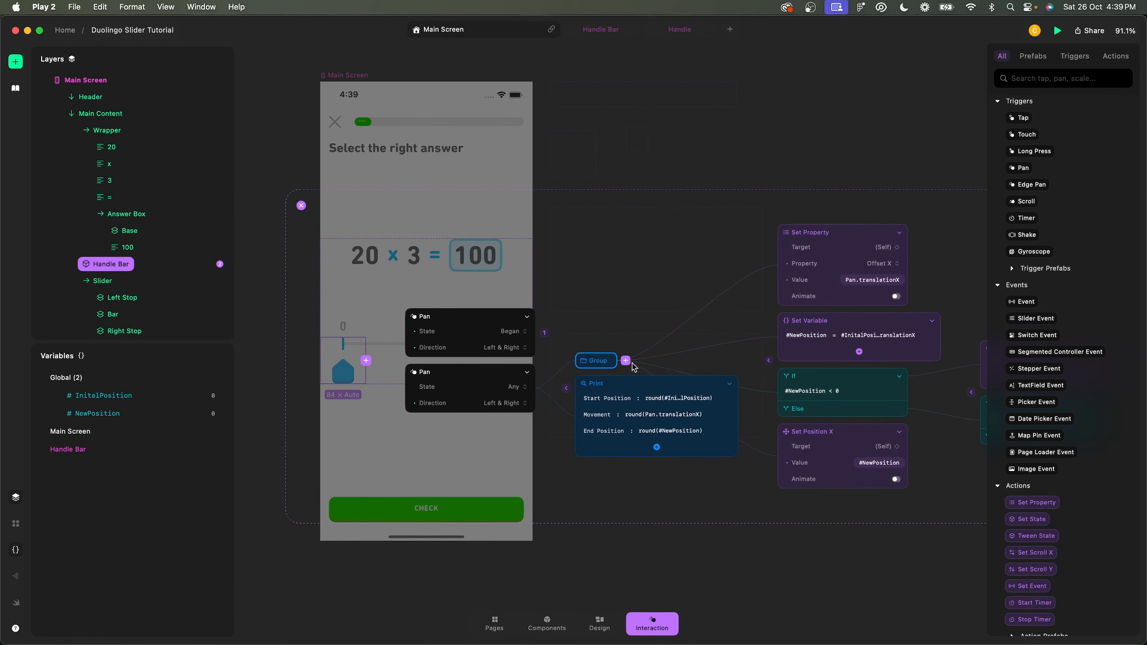
click(626, 361)
click(634, 243)
click(722, 318)
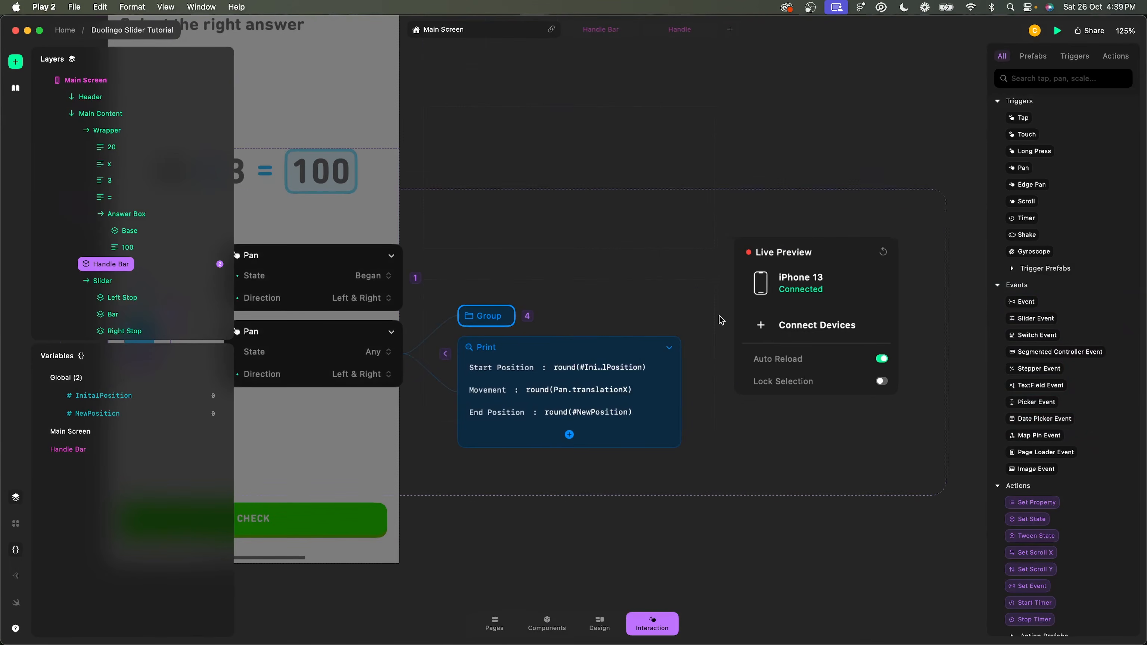
- Rename the new action group to Drag Interaction
double_click(517, 350)
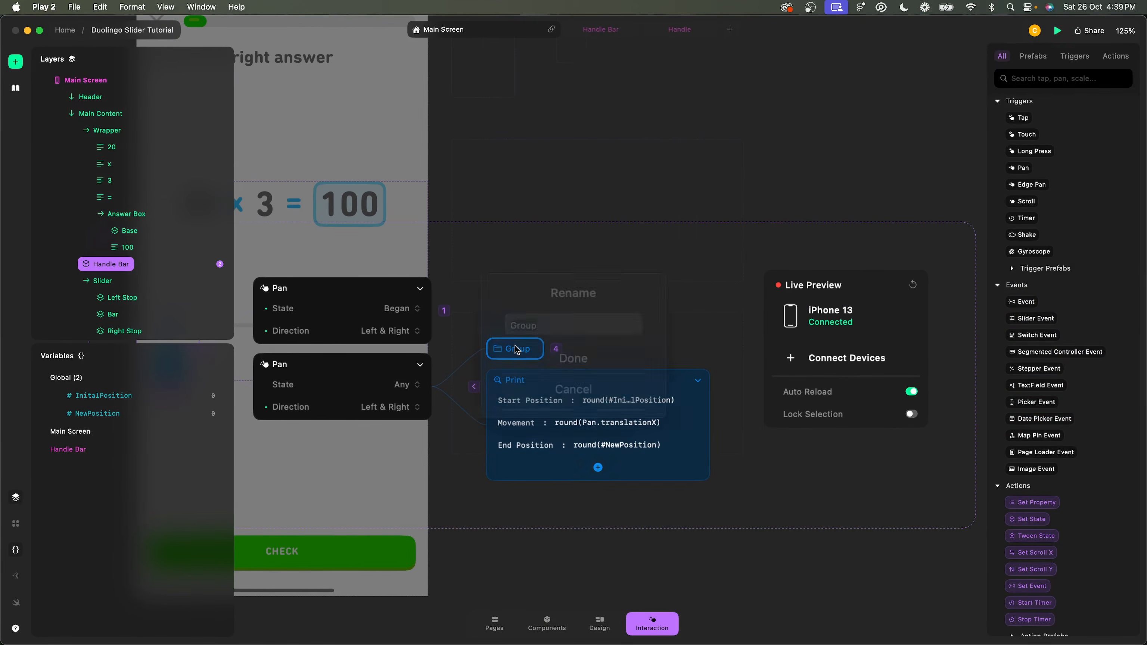
text(Drag)
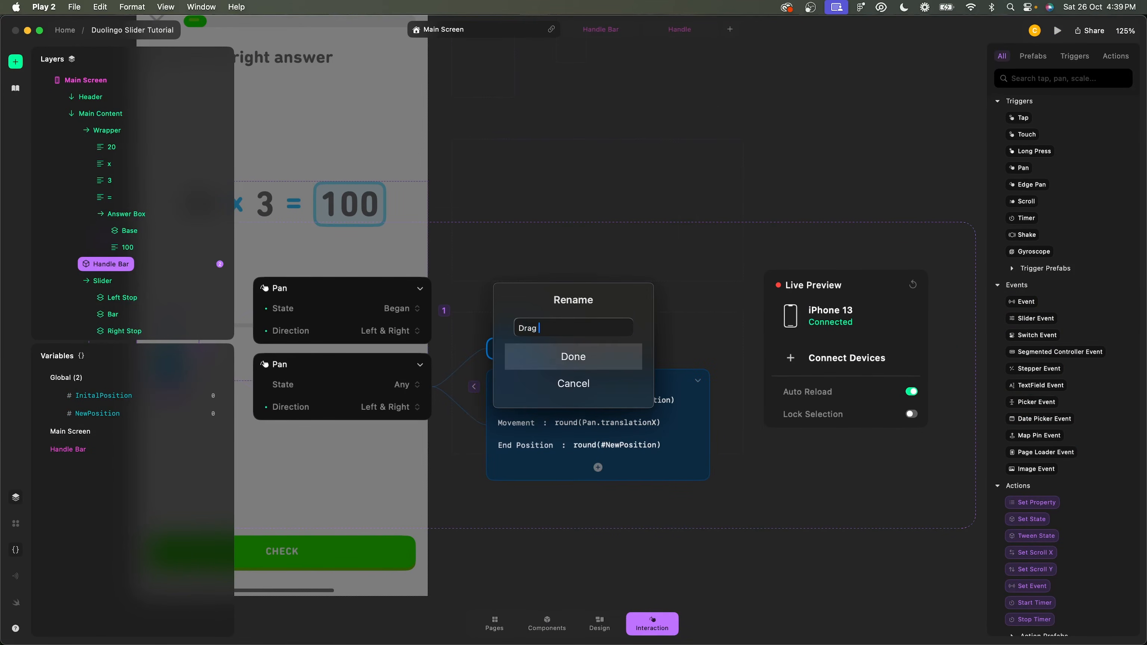
text( Interaction)
key(Return)
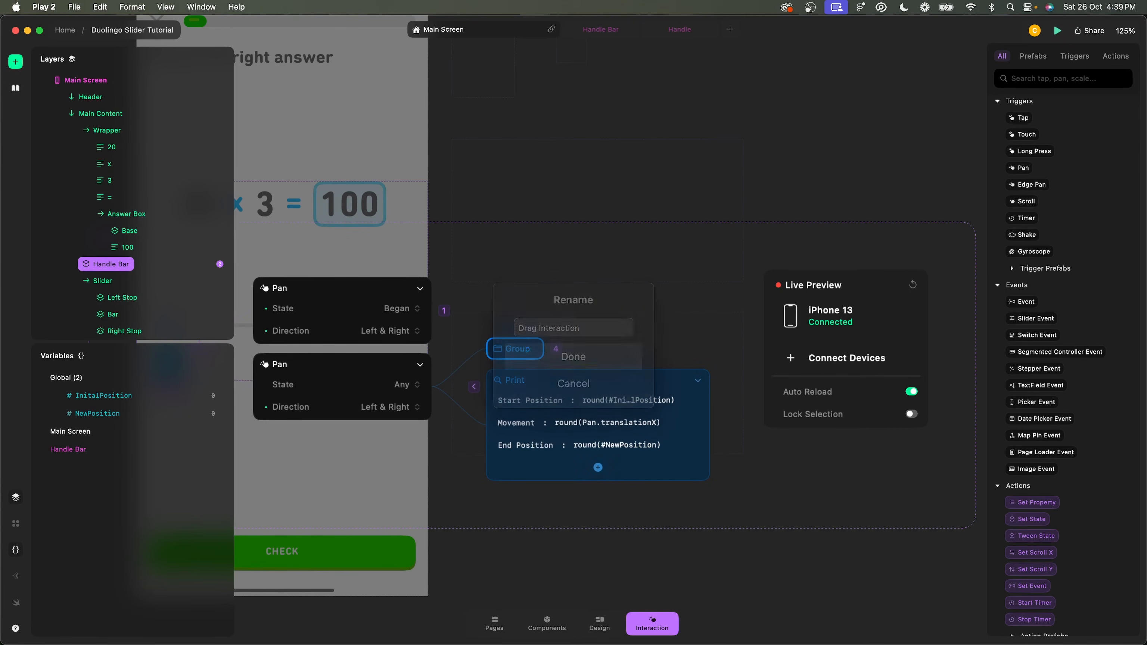
- Add a Set Text action to the Any-state Pan trigger and target the 100 text in the answer box
click(444, 387)
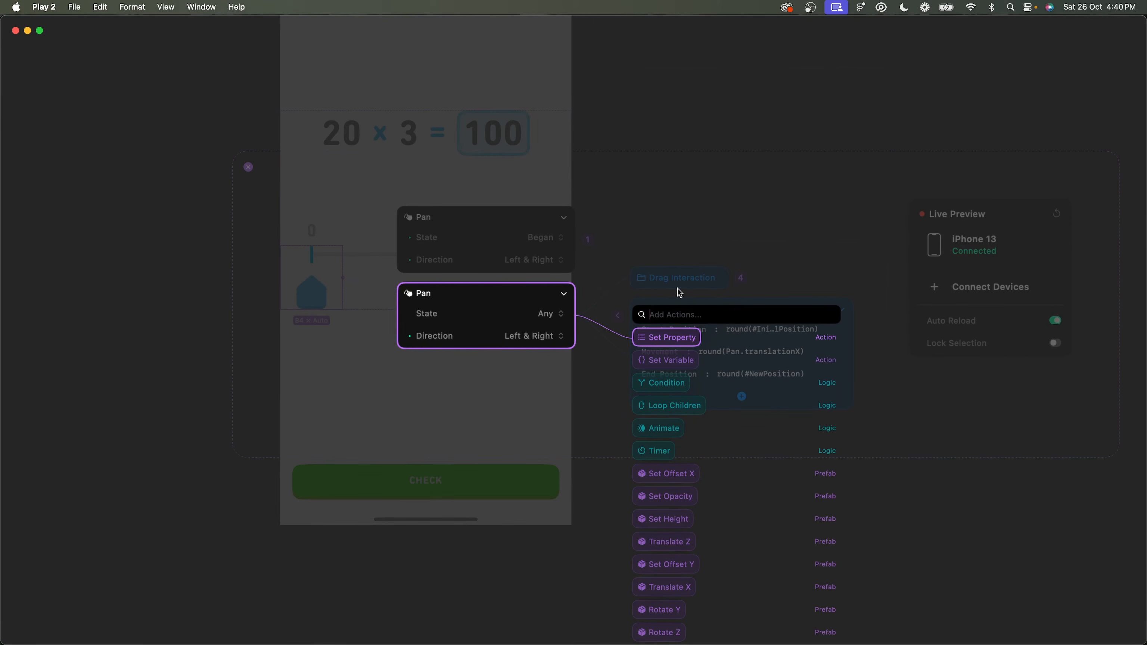
text(set yx)
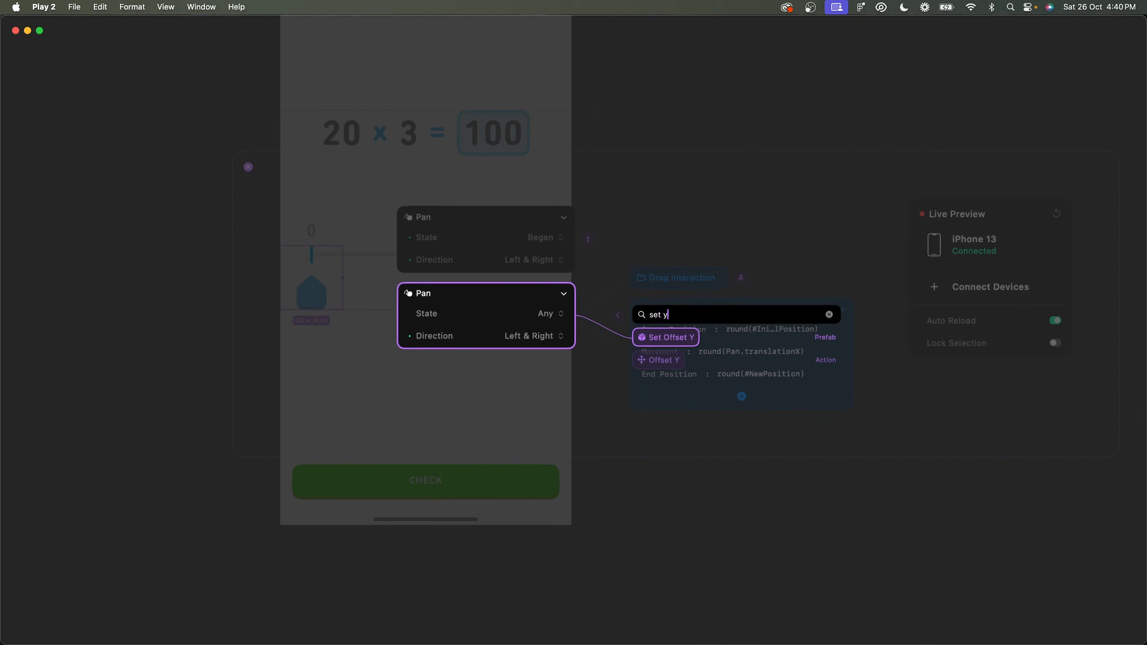
key(BackSpace)
key(BackSpace)
text(y)
key(BackSpace)
text(te)
key(Return)
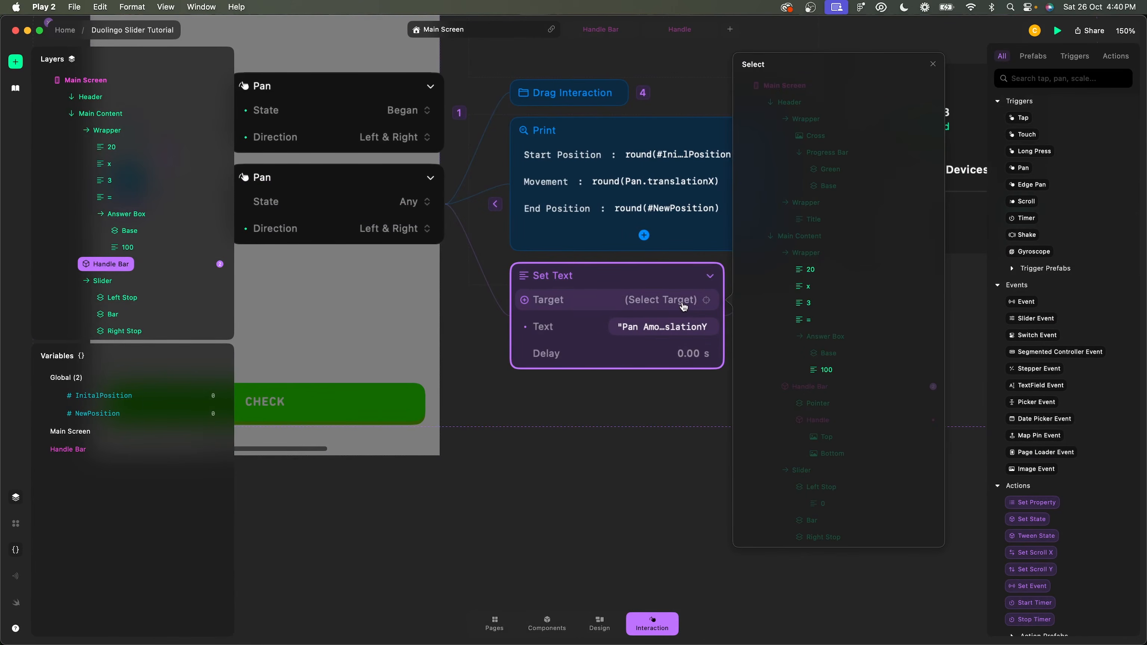
click(826, 371)
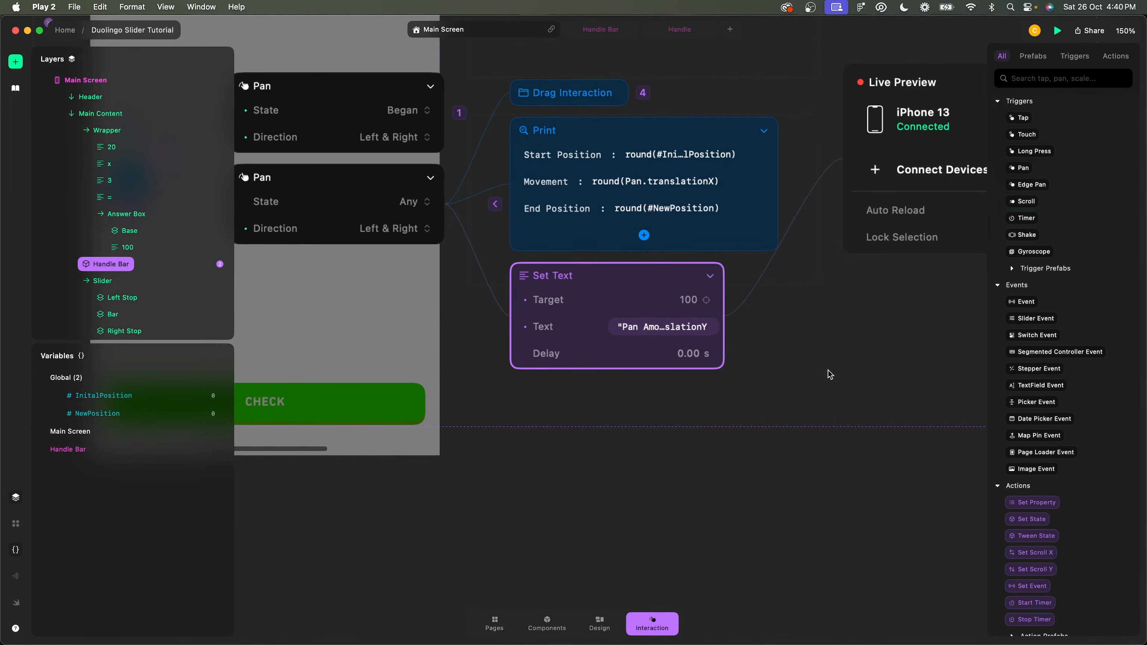
- Replace the Set Text action's default text expression with the global variable NewPosition
click(647, 327)
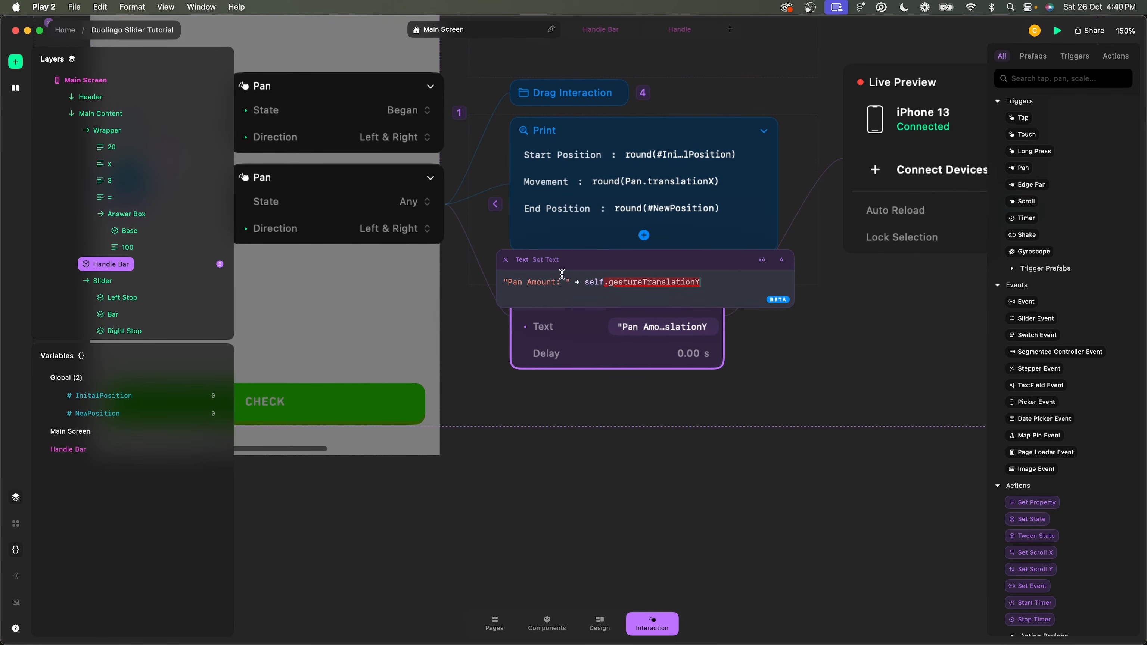
click(526, 327)
click(650, 311)
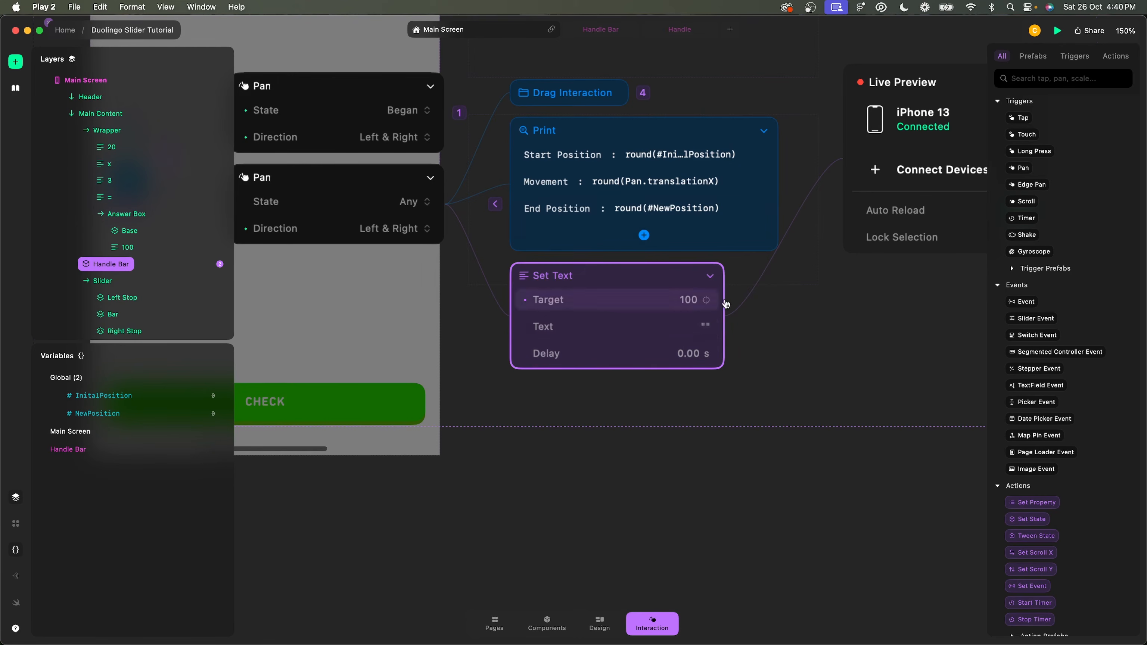
click(525, 327)
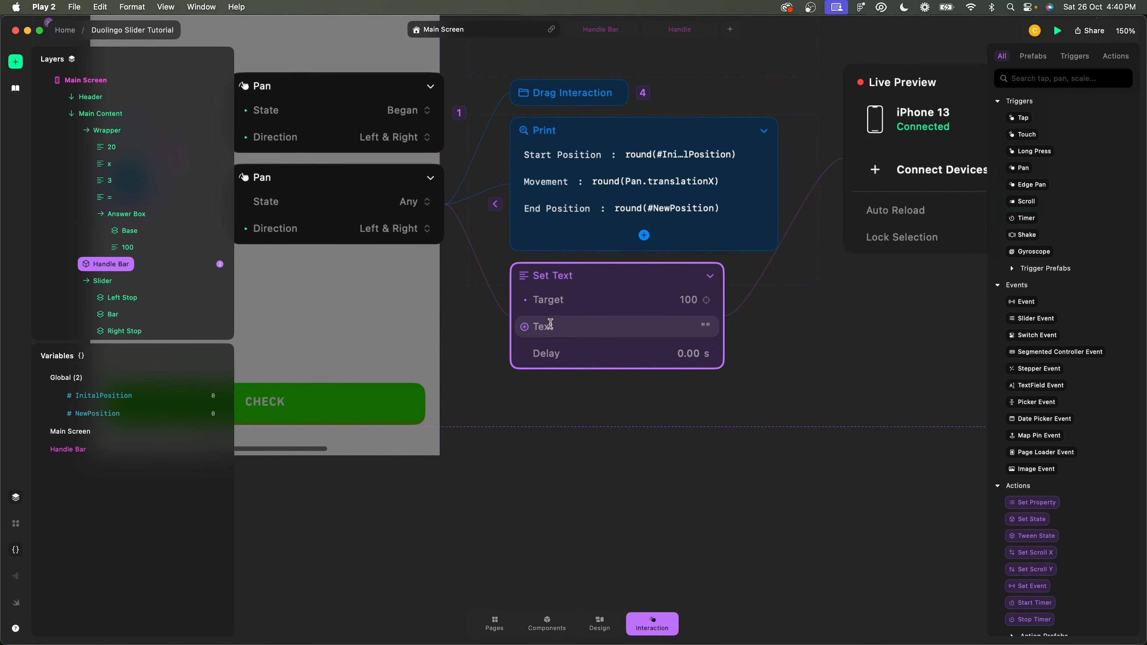
click(525, 327)
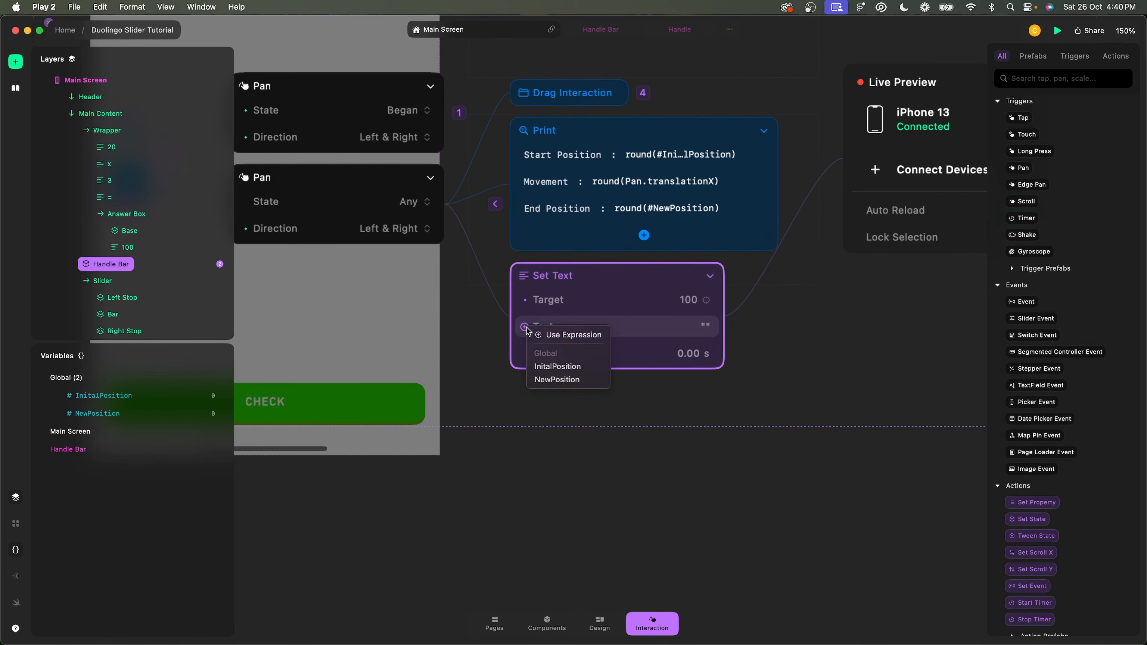
click(556, 379)
scroll(618, 229, up, 3)
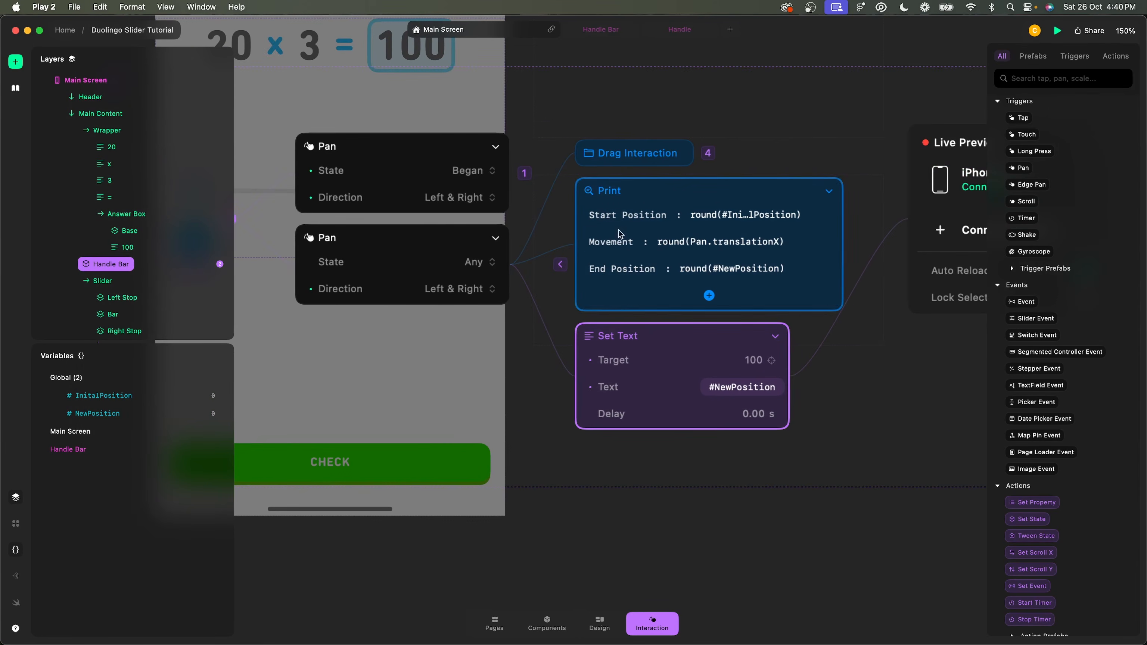
- Expand the Drag Interaction group and move the Set Text action into it, below Set Position X
click(708, 153)
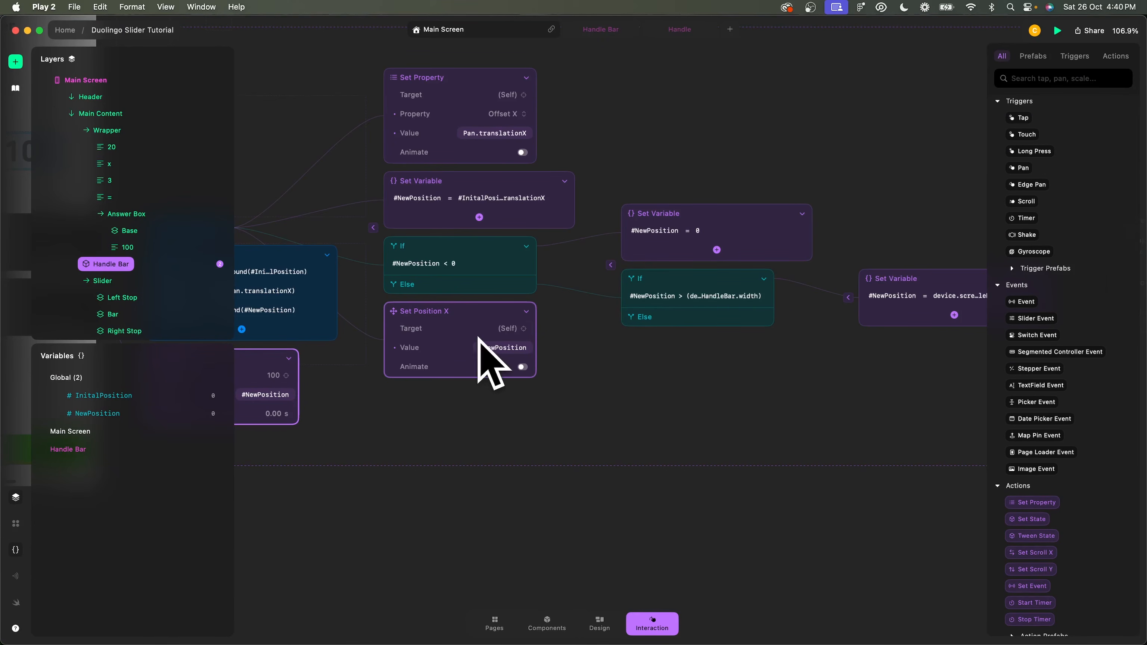
scroll(496, 361, left, 3)
scroll(488, 377, up, 5)
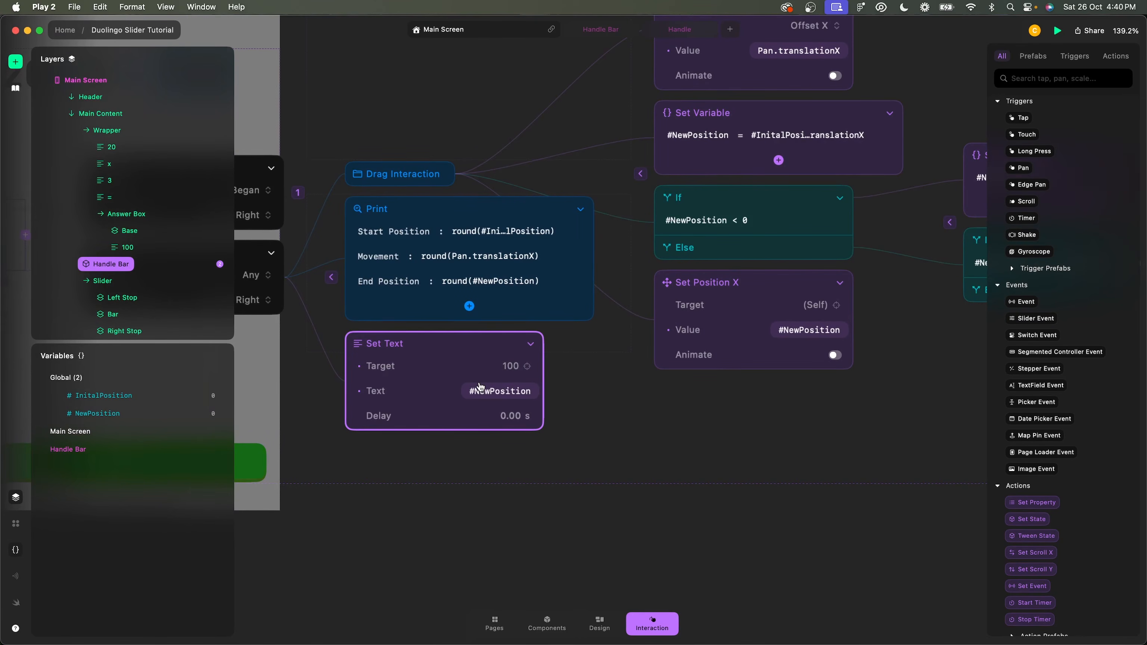
drag(378, 347, 712, 381)
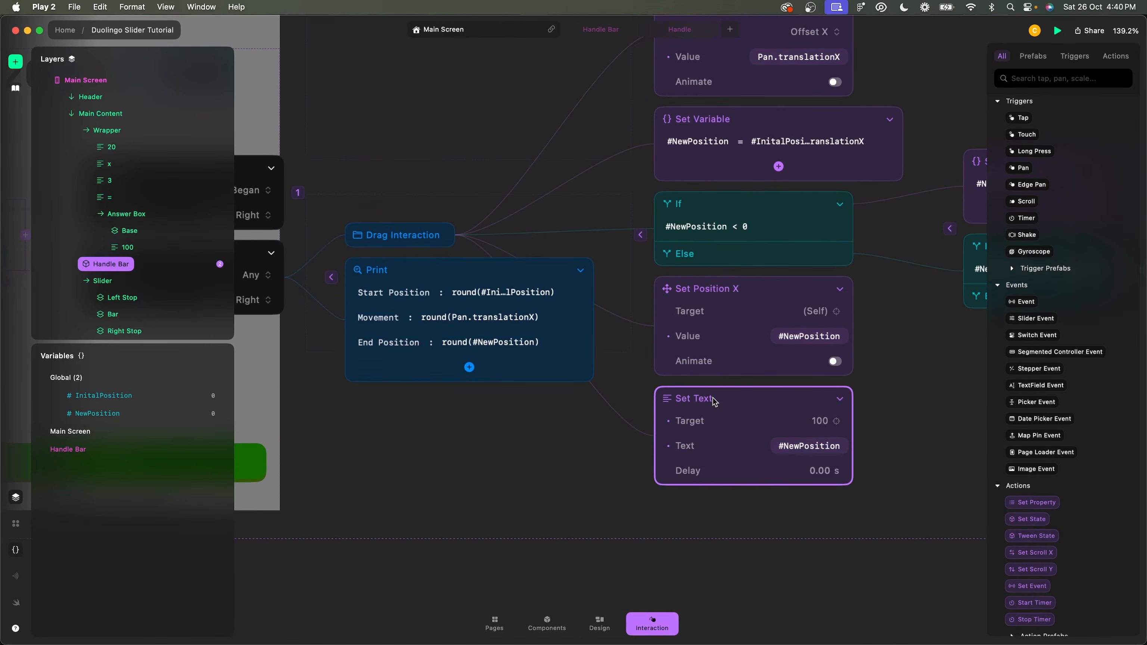
- Remove the Drag Interaction group while keeping its actions directly under the Any-state Pan trigger
click(417, 232)
key(Delete)
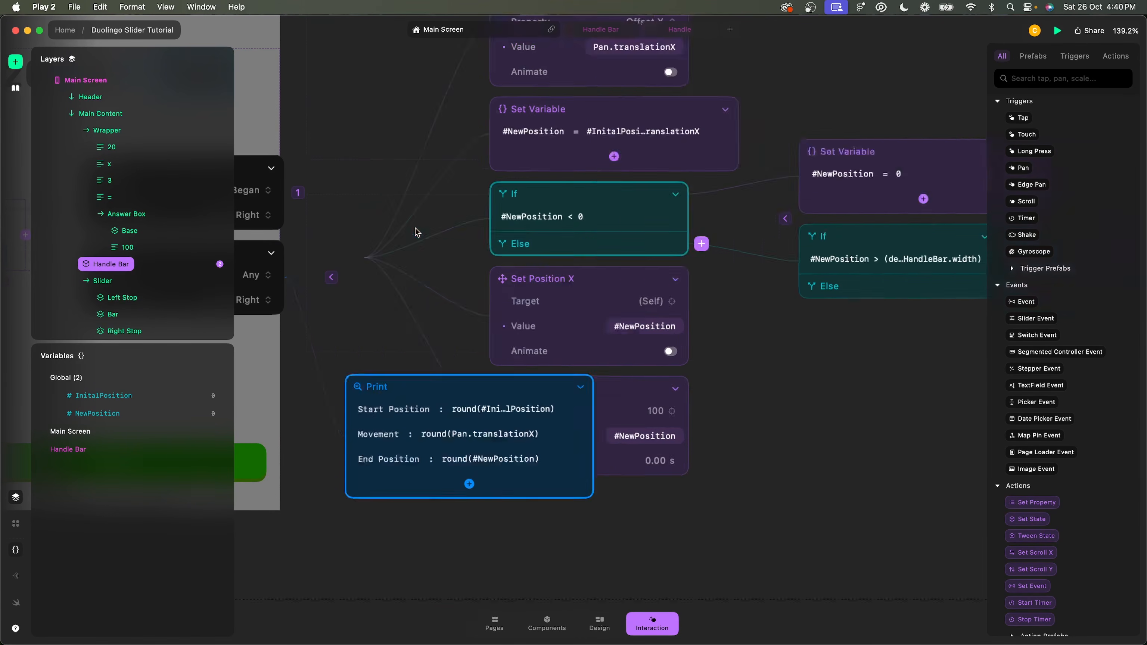
scroll(599, 359, down, 2)
scroll(599, 359, left, 3)
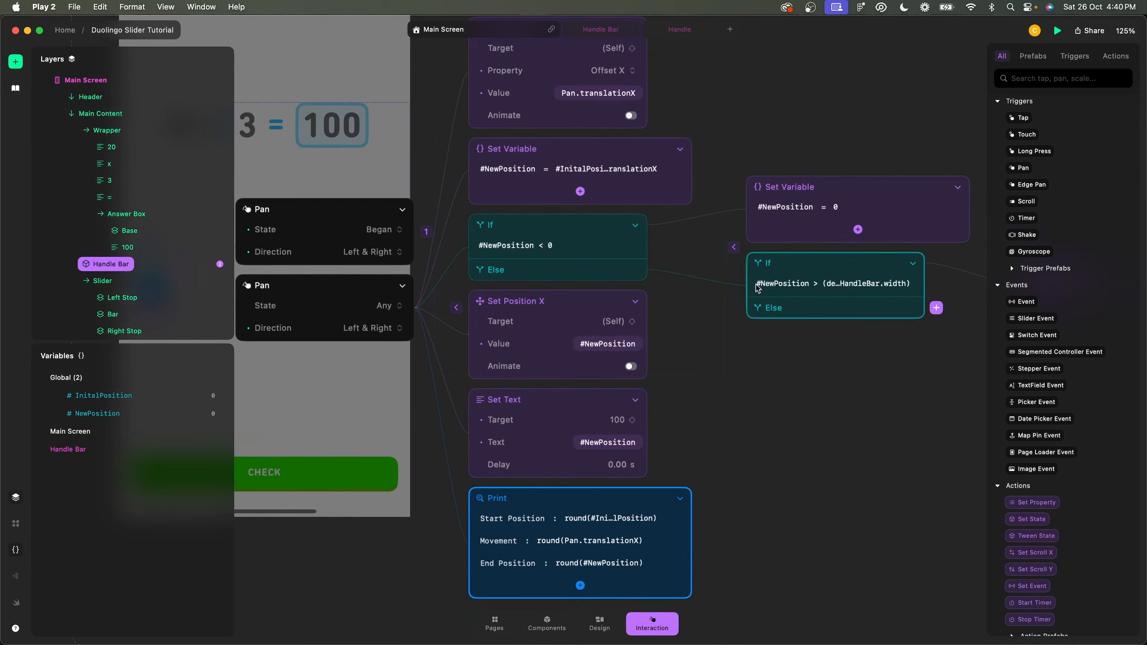
scroll(673, 334, up, 2)
scroll(673, 335, left, 1)
click(717, 363)
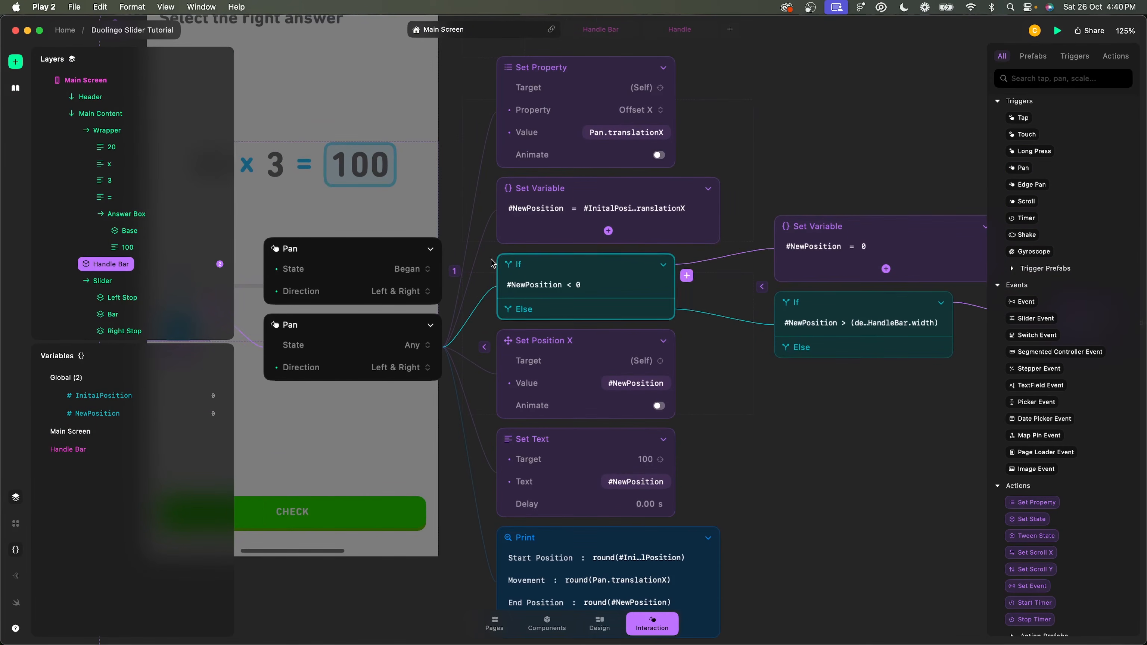
- Switch to iPhone Mirroring, pan the handle bar partway along the slider to test the answer text, and return to Play
key(super+Tab)
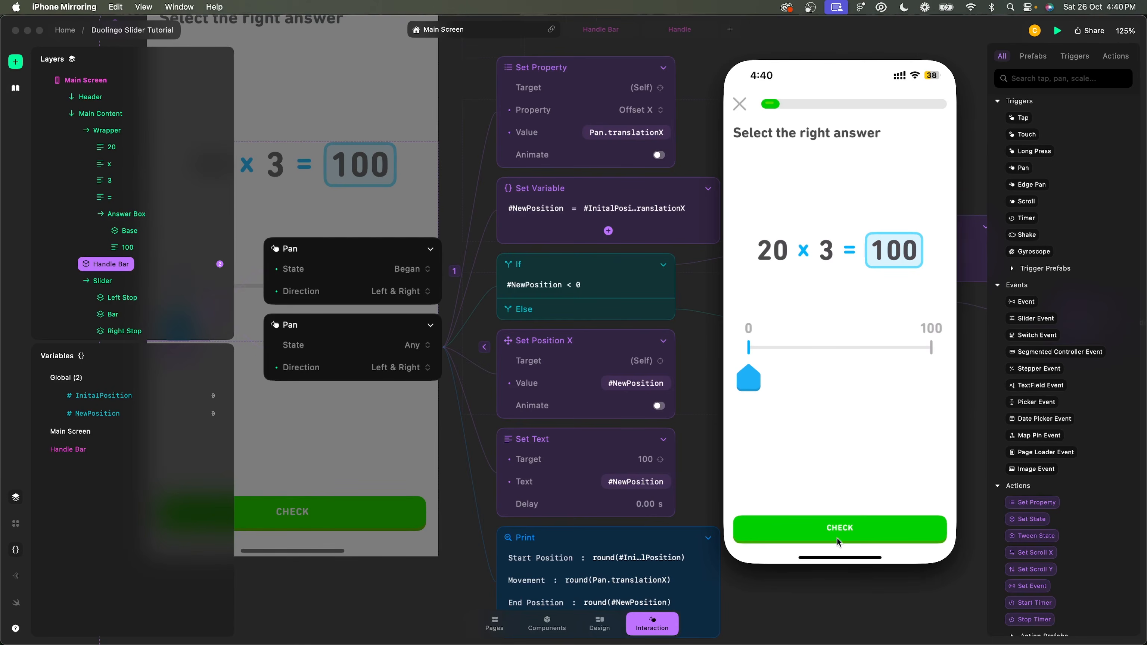
drag(760, 379, 795, 374)
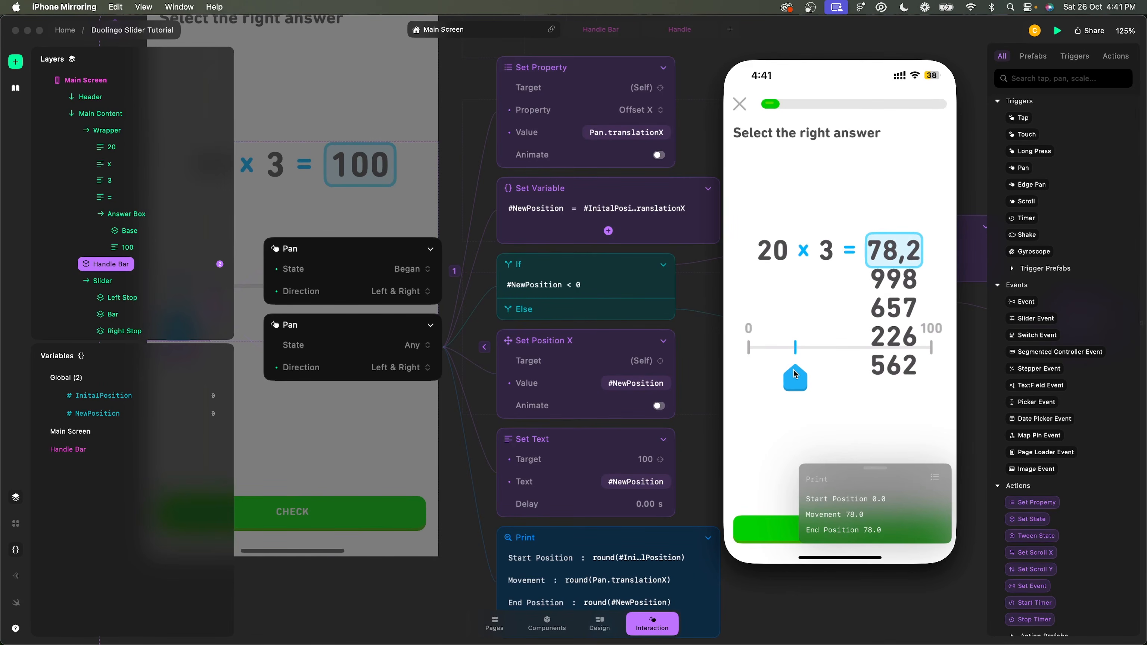
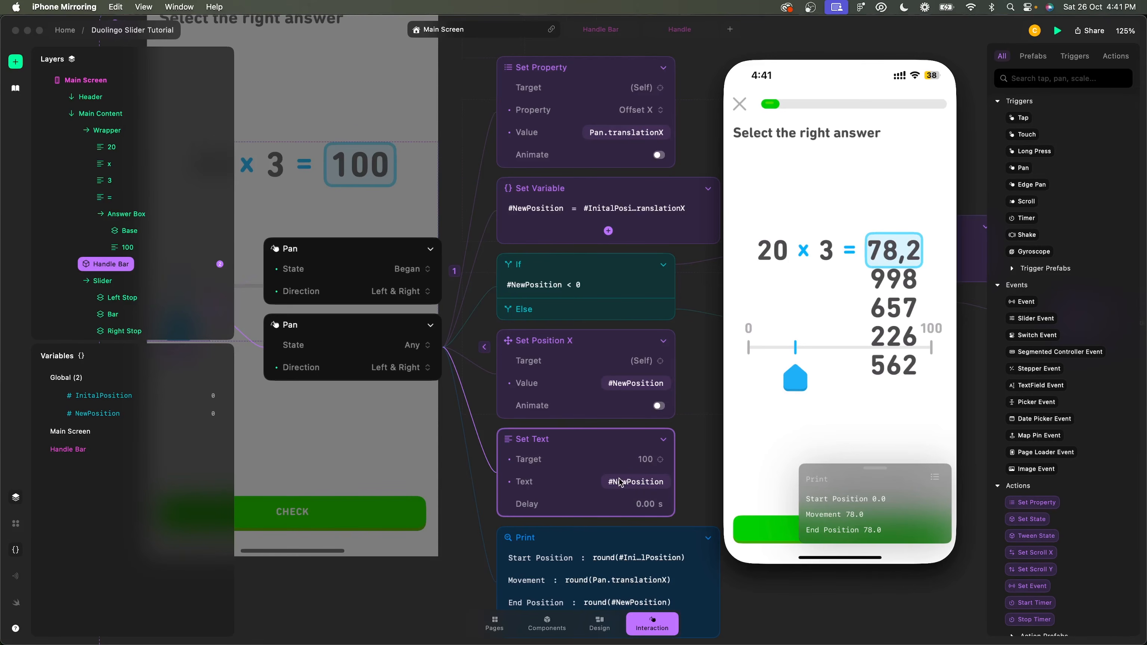
click(726, 427)
- Change the Set Text action's text expression to round(#NewPosition)
click(623, 483)
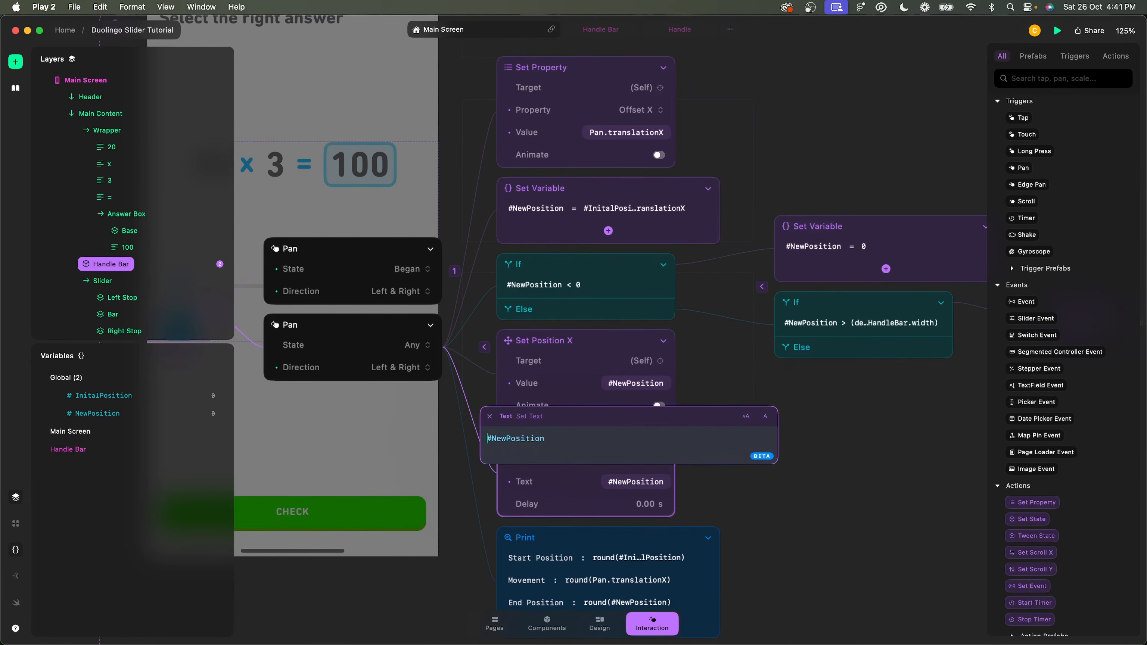
text(round)
key(Return)
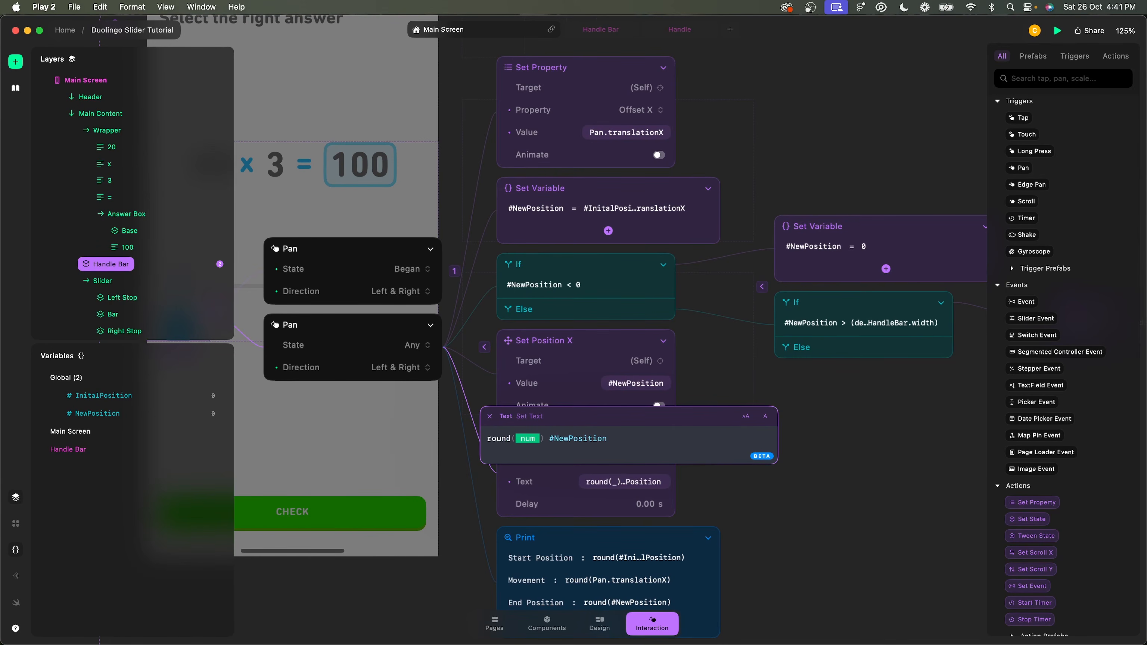
text(#N)
key(Return)
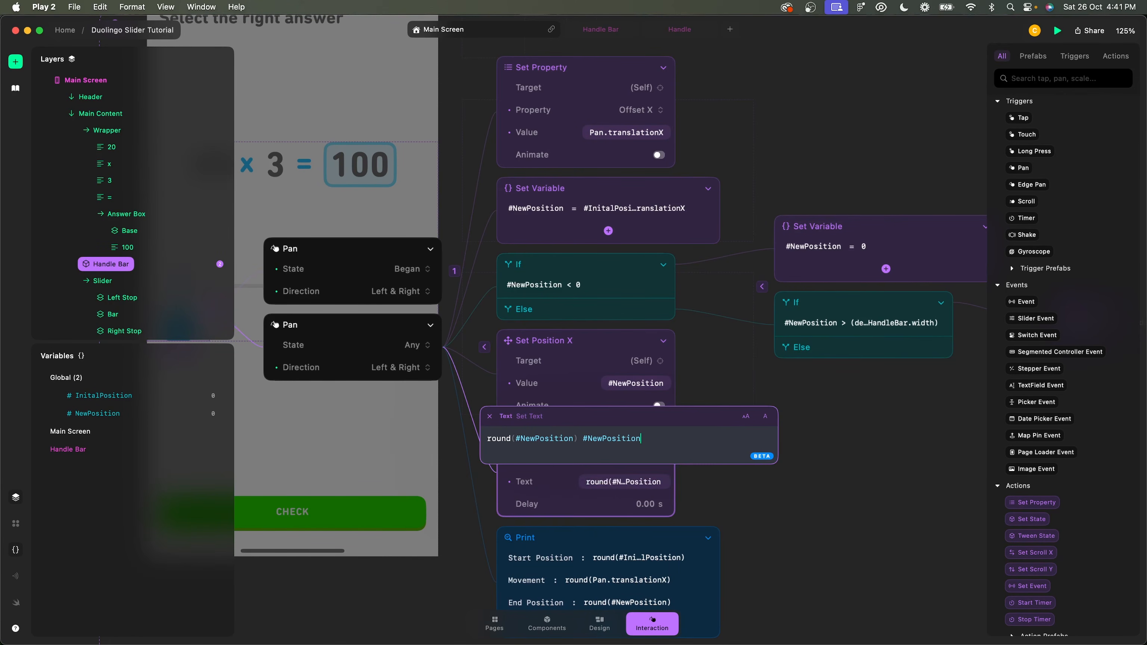
key(super+a)
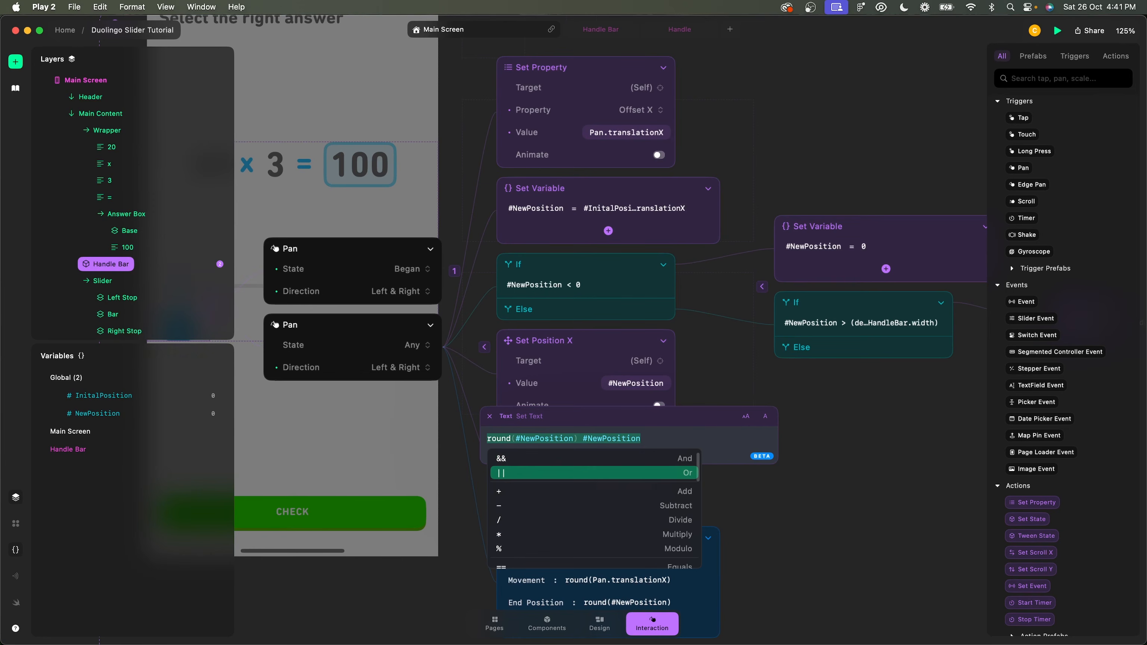
click(652, 435)
drag(580, 440, 663, 438)
key(BackSpace)
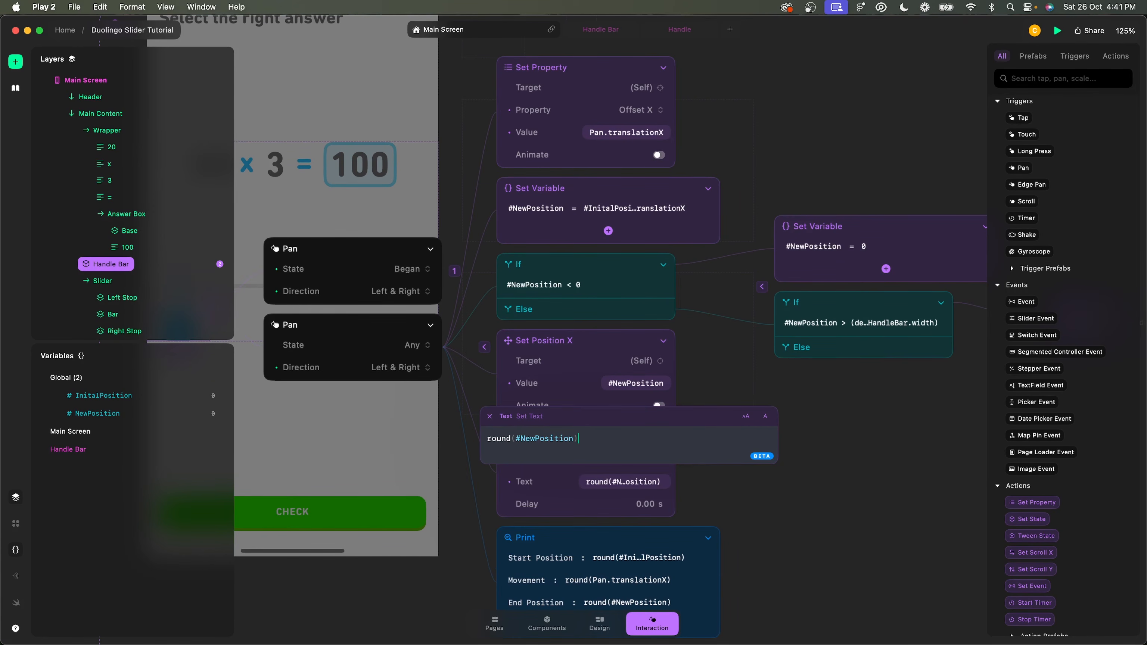
key(Return)
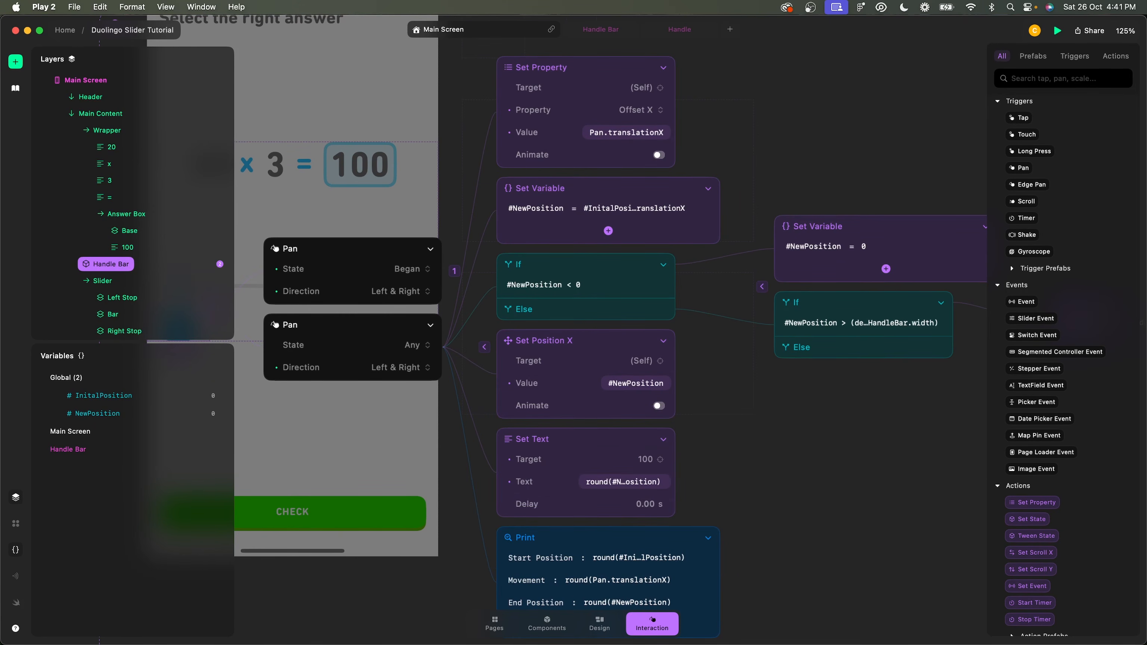
- Switch to iPhone Mirroring and pan the handle bar to the right limit to test the rounded answer text
key(super+Tab)
drag(744, 380, 953, 352)
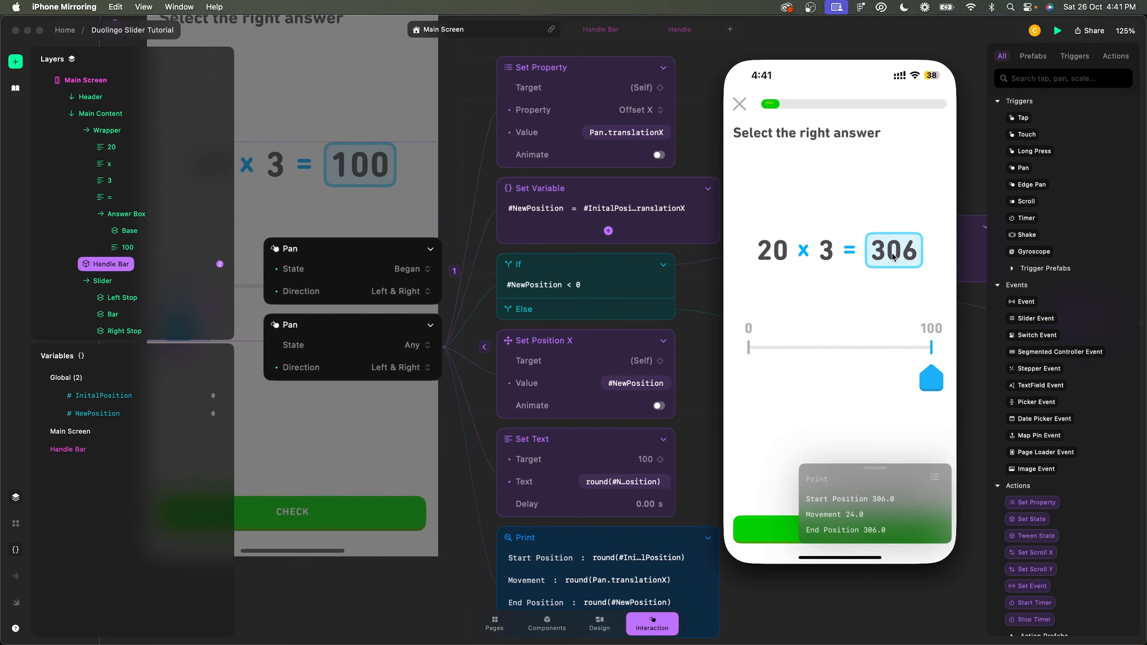
- Pan the handle bar back to the left limit, then switch to the Rive and Play file and examine the two slider diagrams with their pixel questions
drag(933, 382, 750, 379)
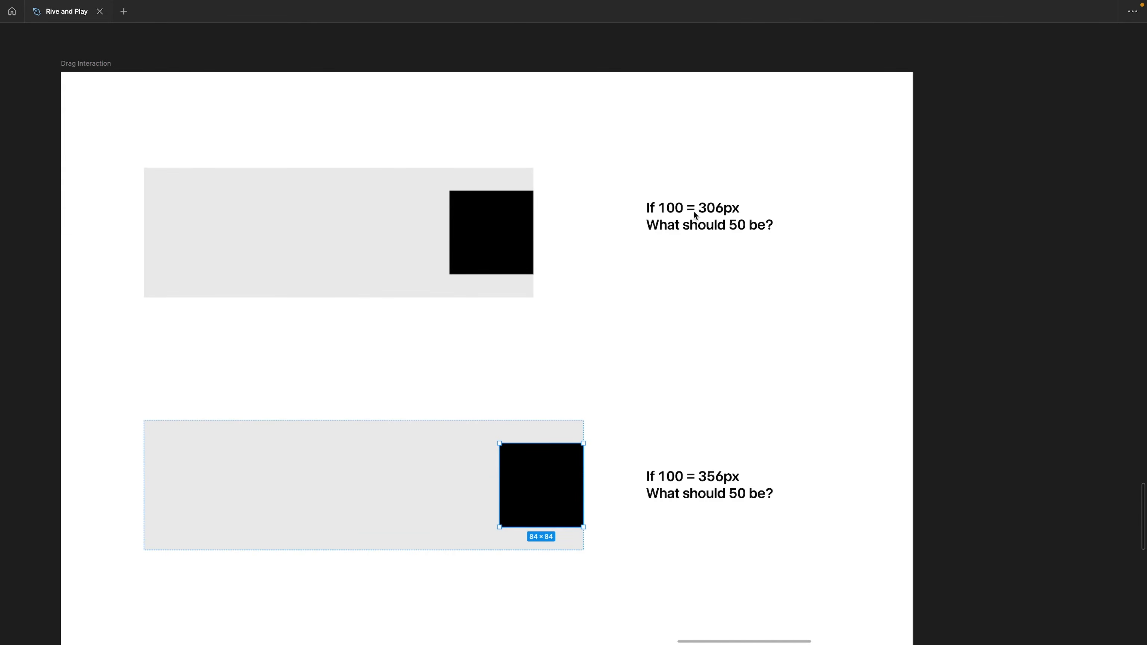
scroll(547, 228, left, 3)
click(539, 217)
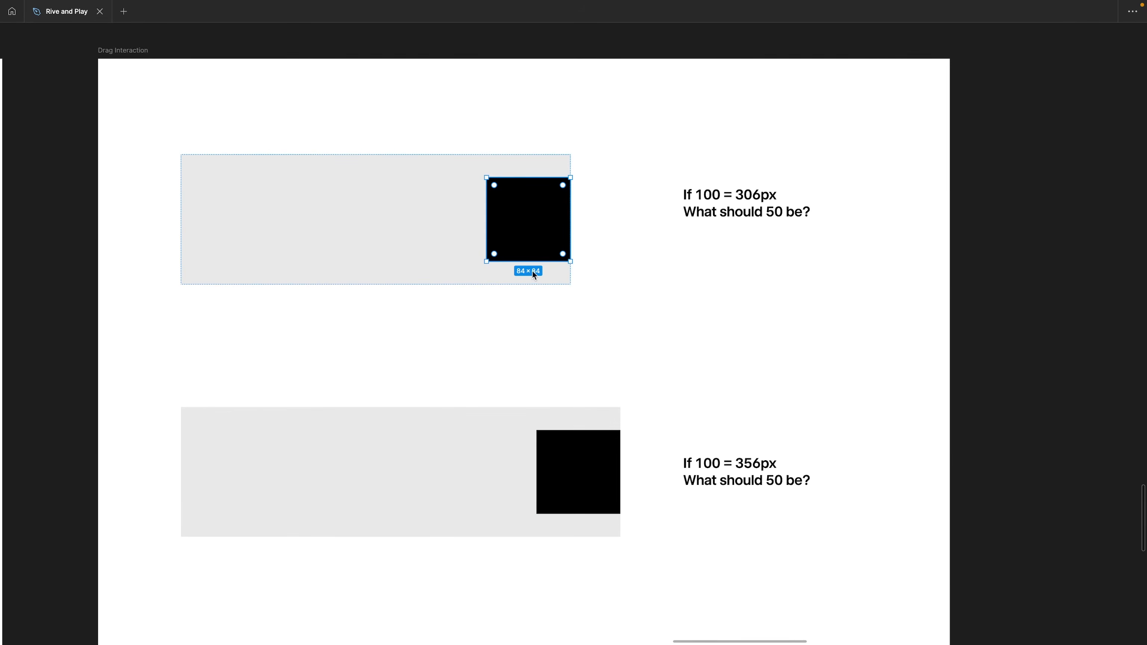
click(568, 458)
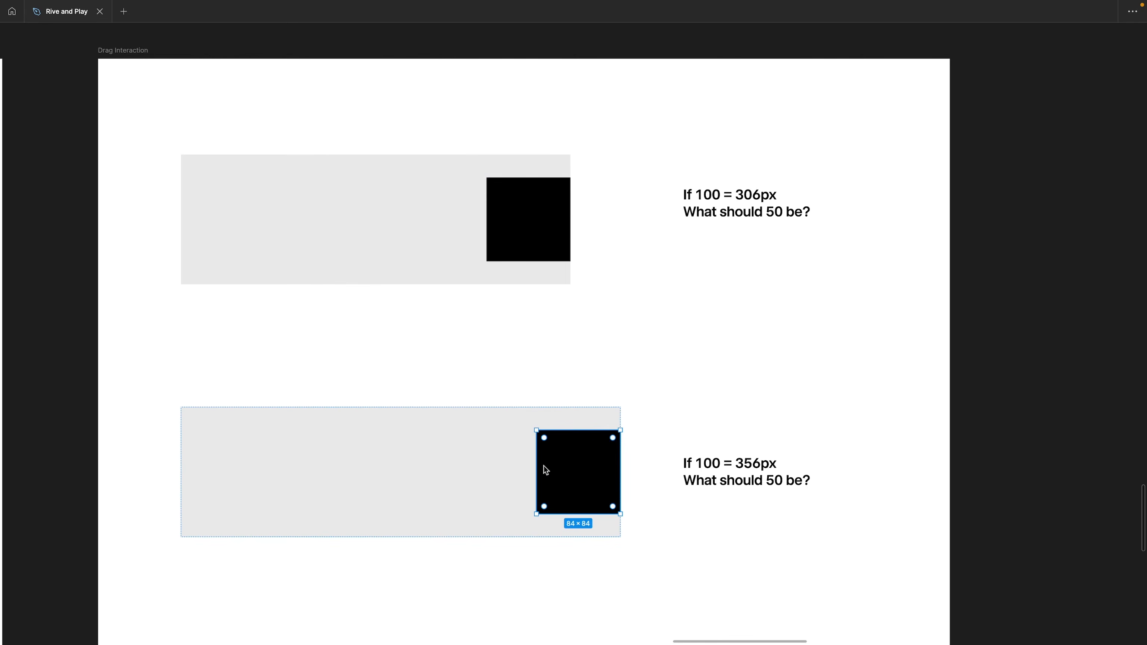
scroll(669, 294, up, 3)
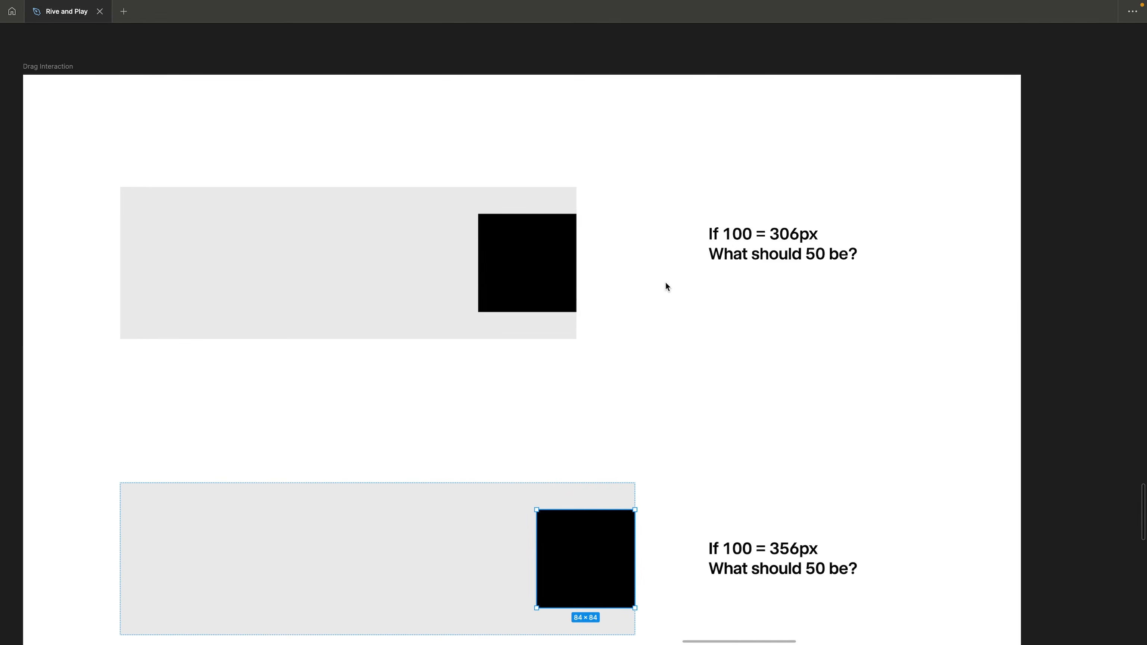
scroll(667, 287, left, 2)
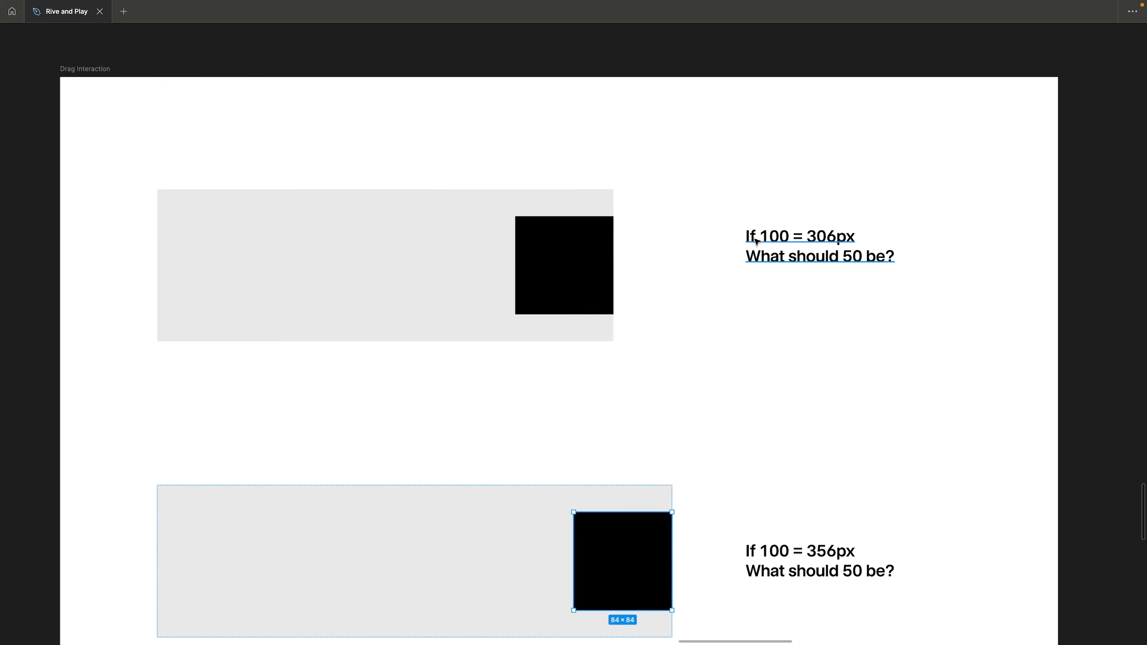
double_click(783, 235)
drag(789, 235, 859, 233)
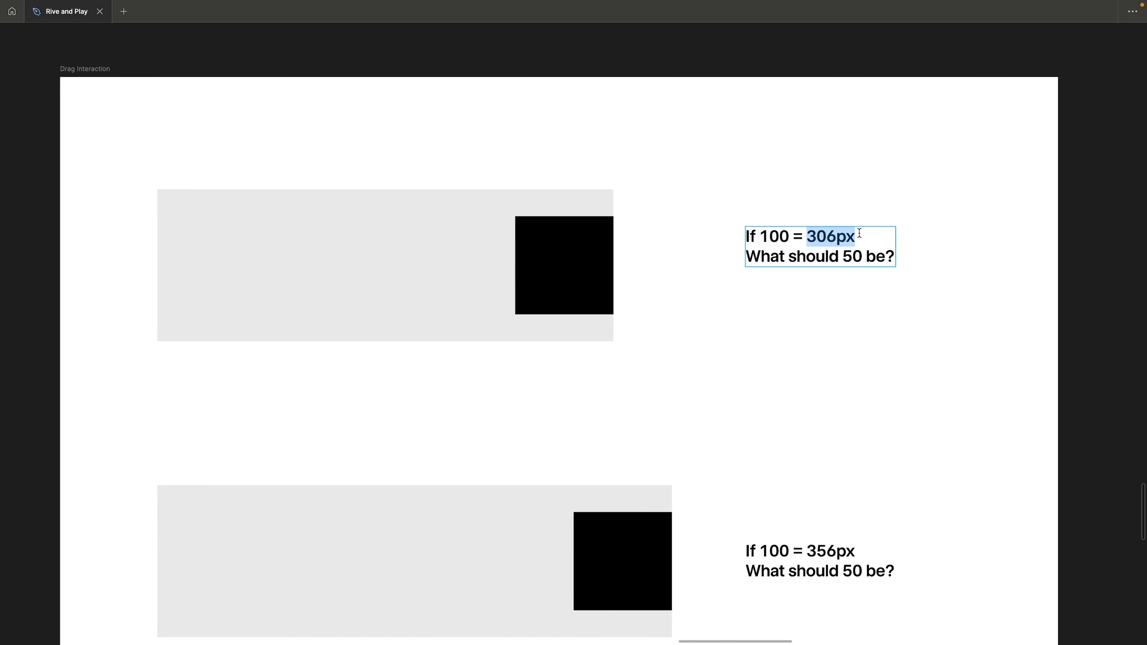
key(Escape)
click(578, 282)
key(alt)
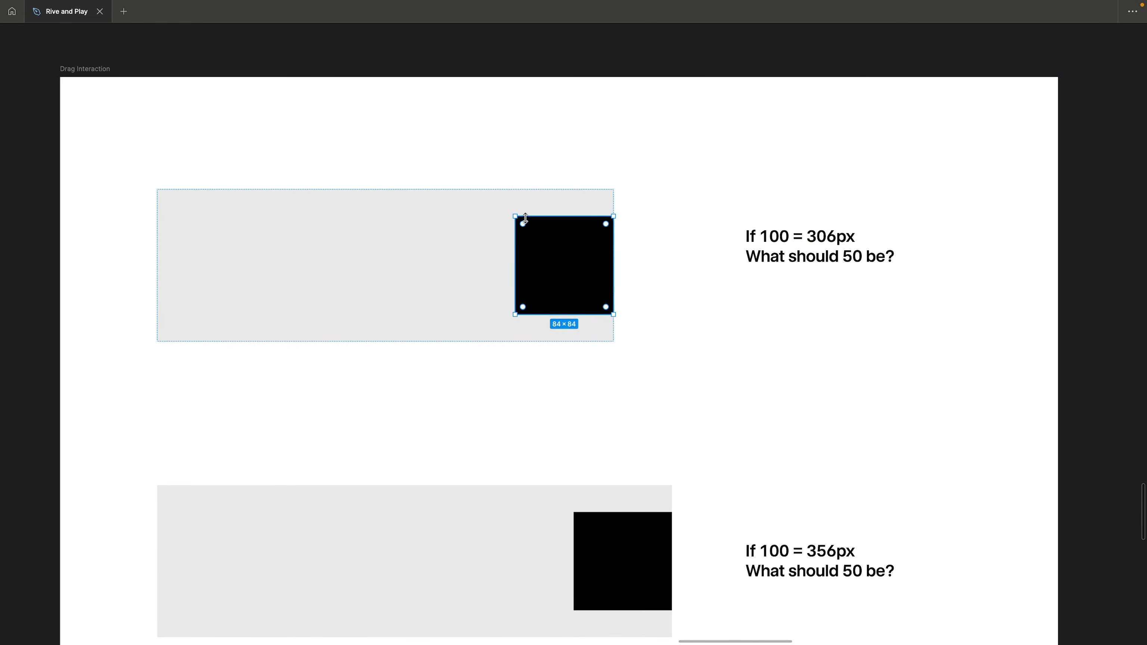
click(846, 261)
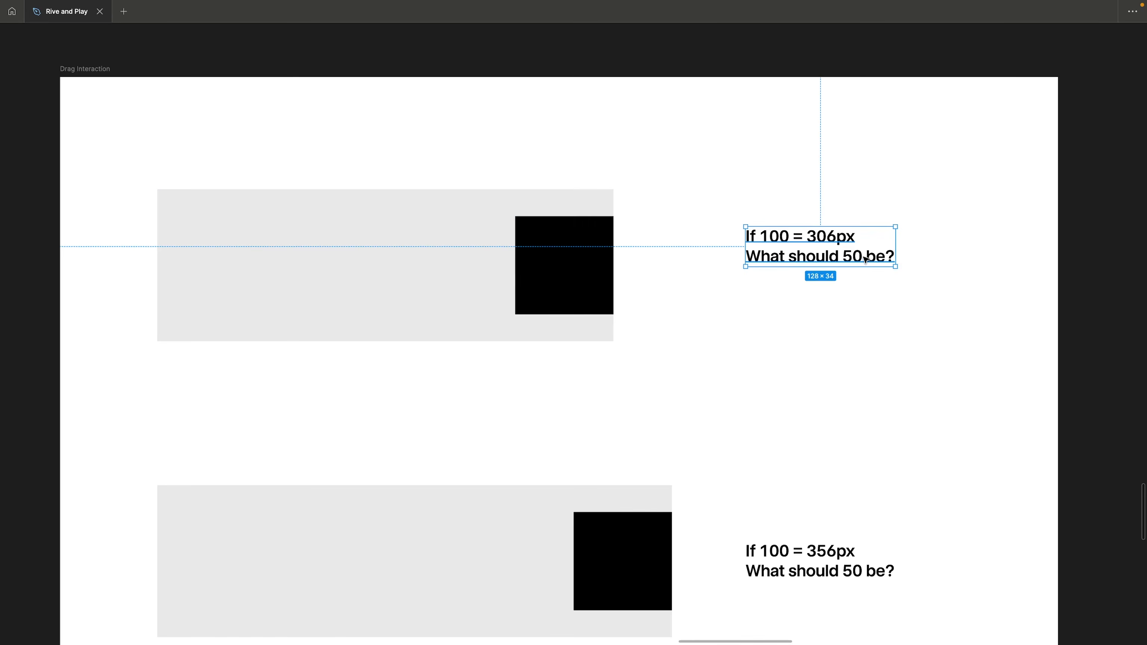
click(831, 297)
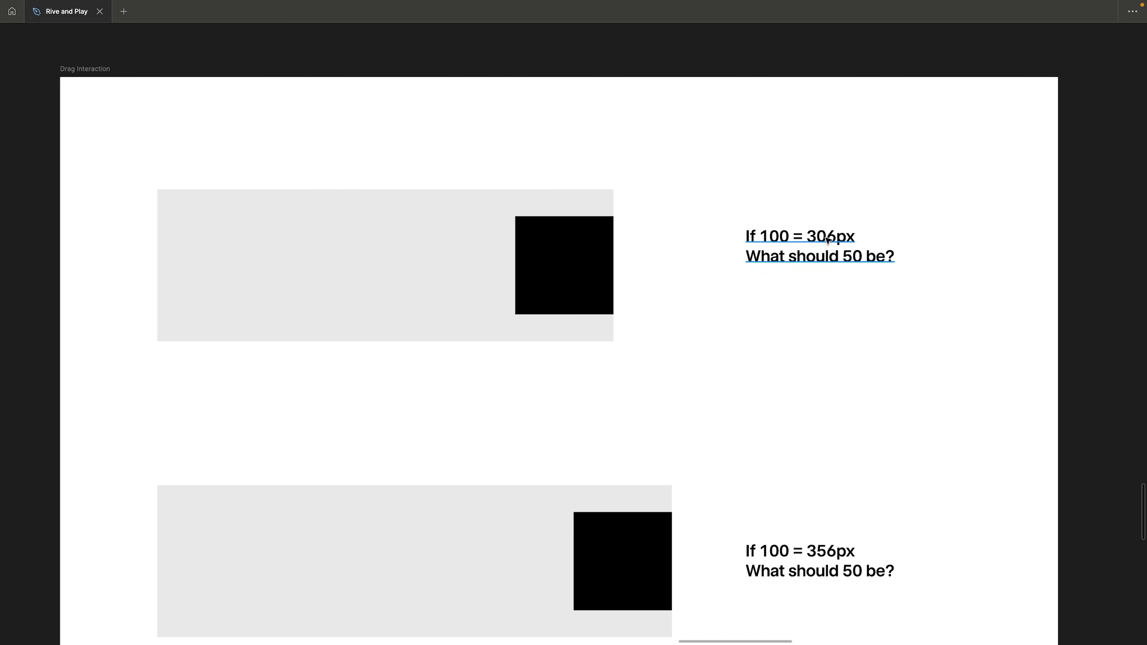
- Calculate 50*306/100 in Spotlight
key(super+space)
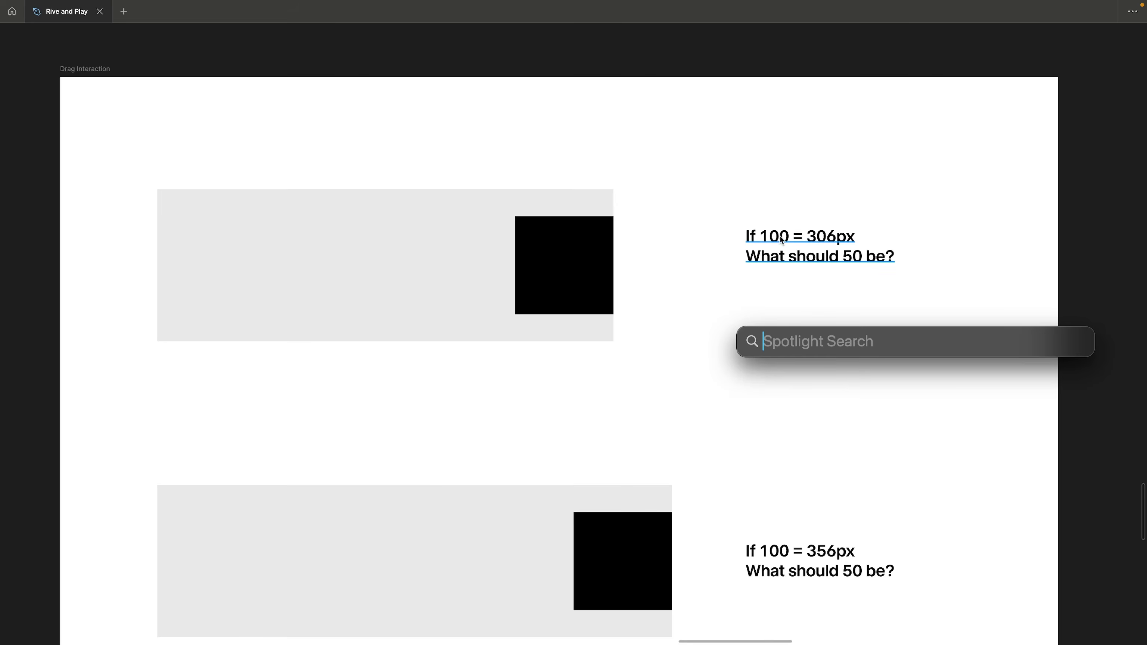
text(50*)
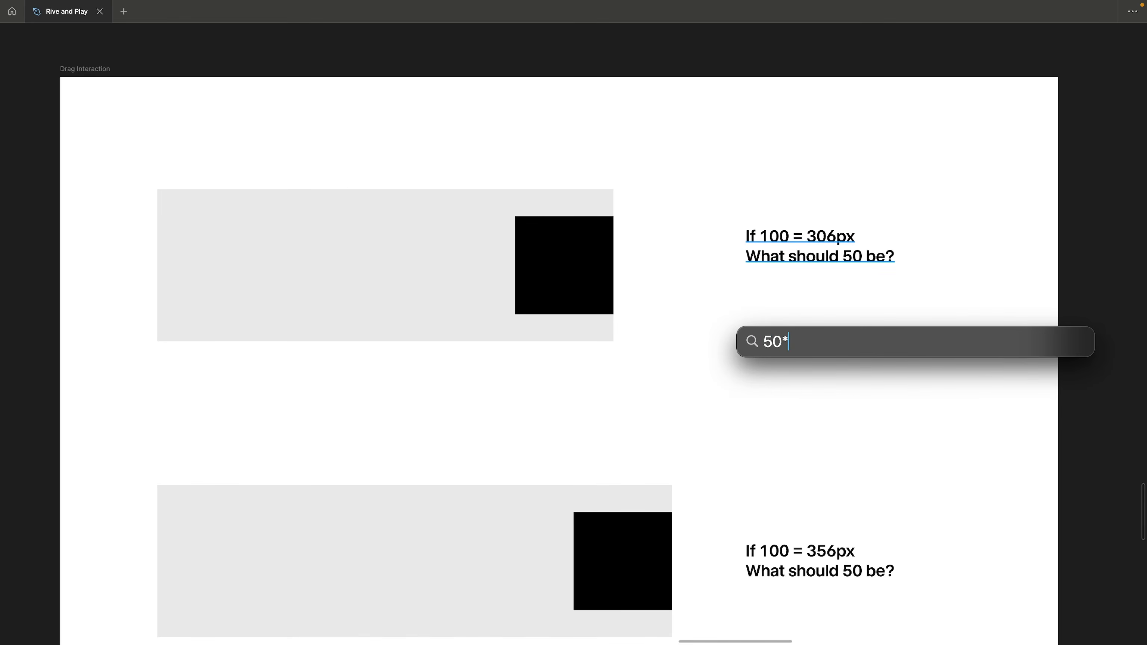
text(306/)
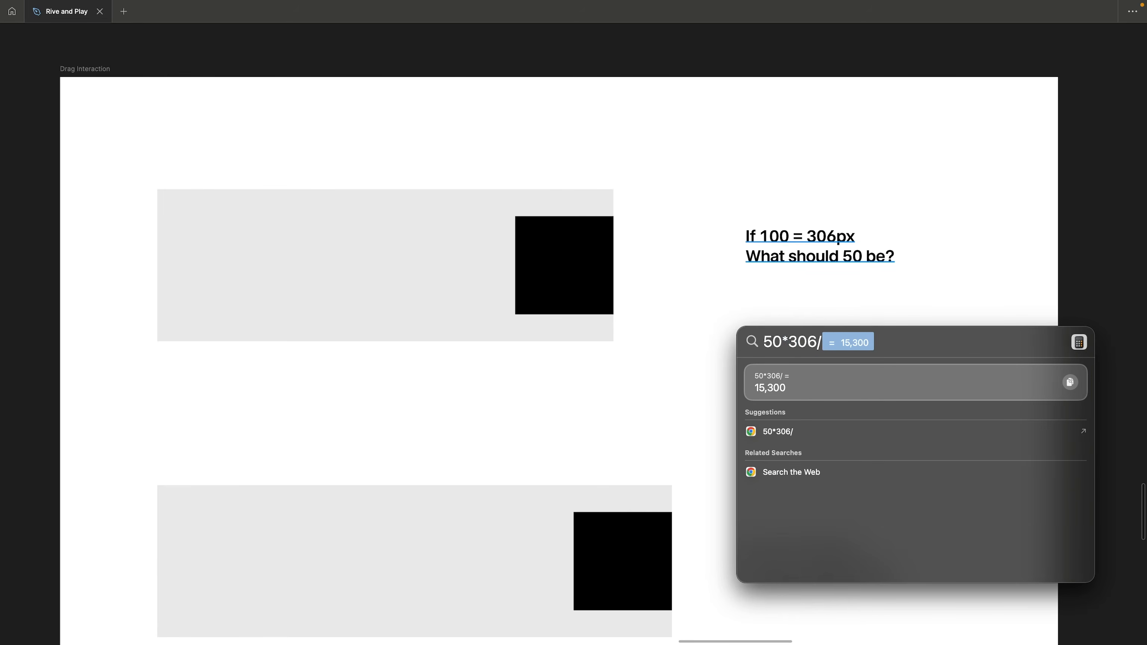
text(100)
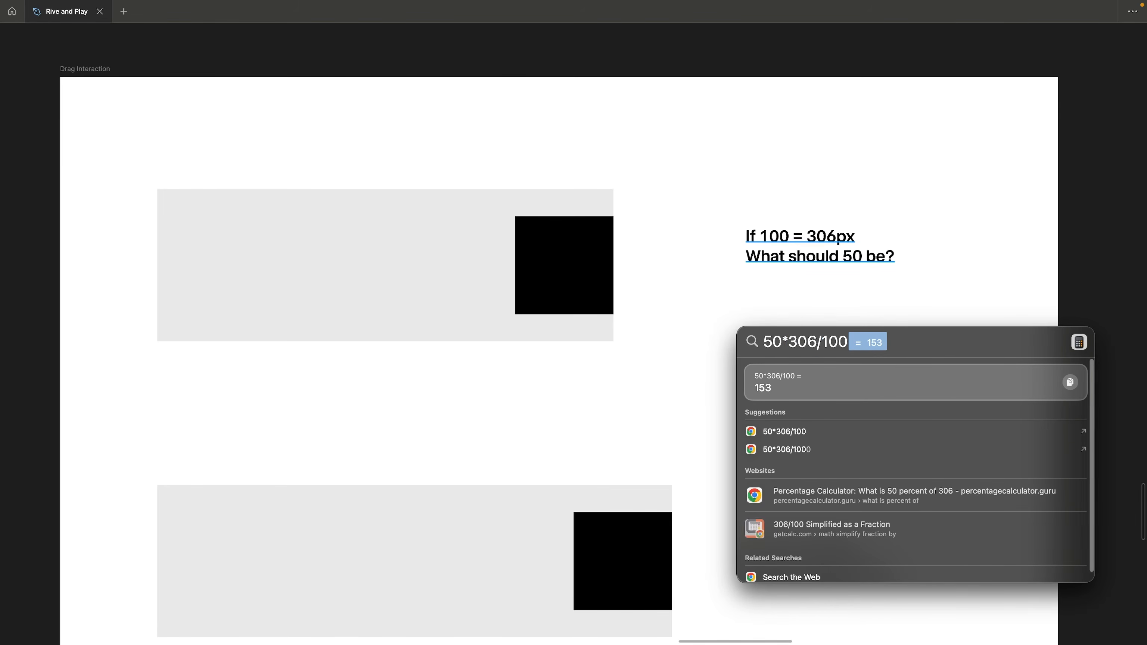
key(Escape)
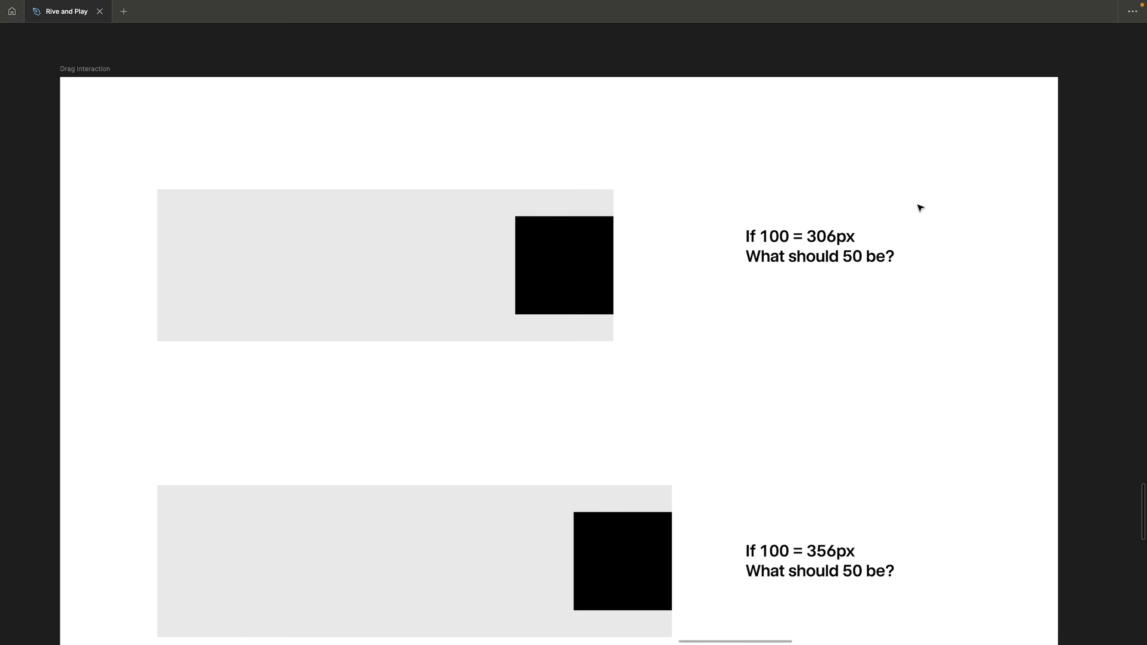
- Add "= 153px" below the question in the 306px slider's note, separated by a blank line
double_click(849, 260)
key(Right)
key(Return)
key(Return)
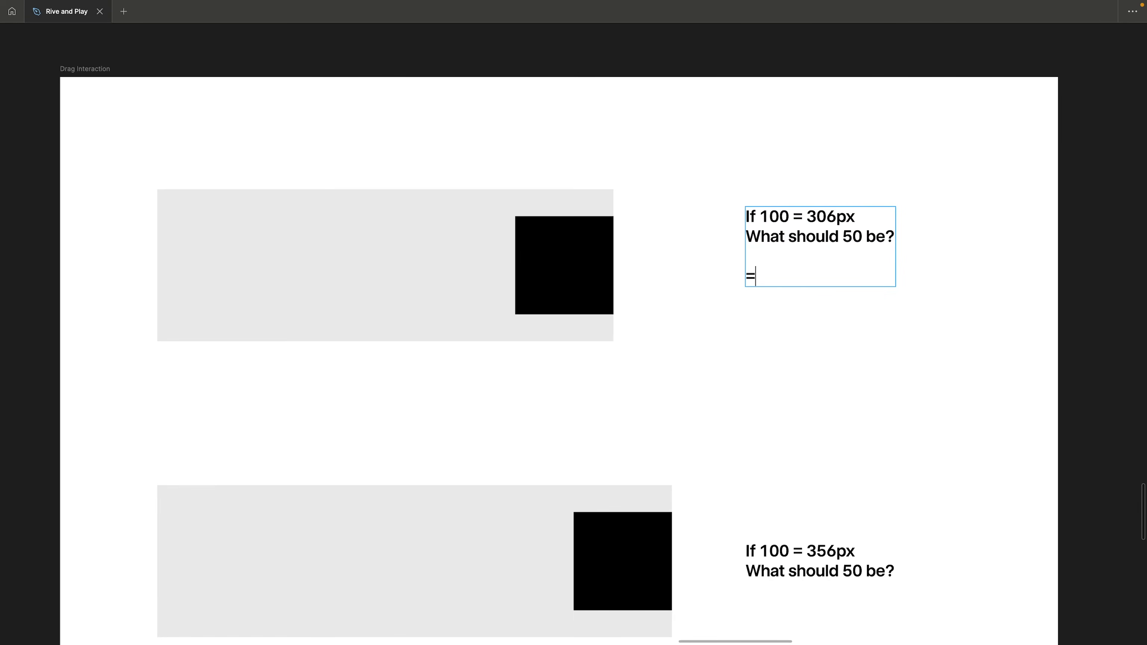
text(653)
key(BackSpace)
key(BackSpace)
key(BackSpace)
text(53px)
key(Escape)
click(904, 343)
- Change the Spotlight calculation to 50*356/100
scroll(858, 398, down, 2)
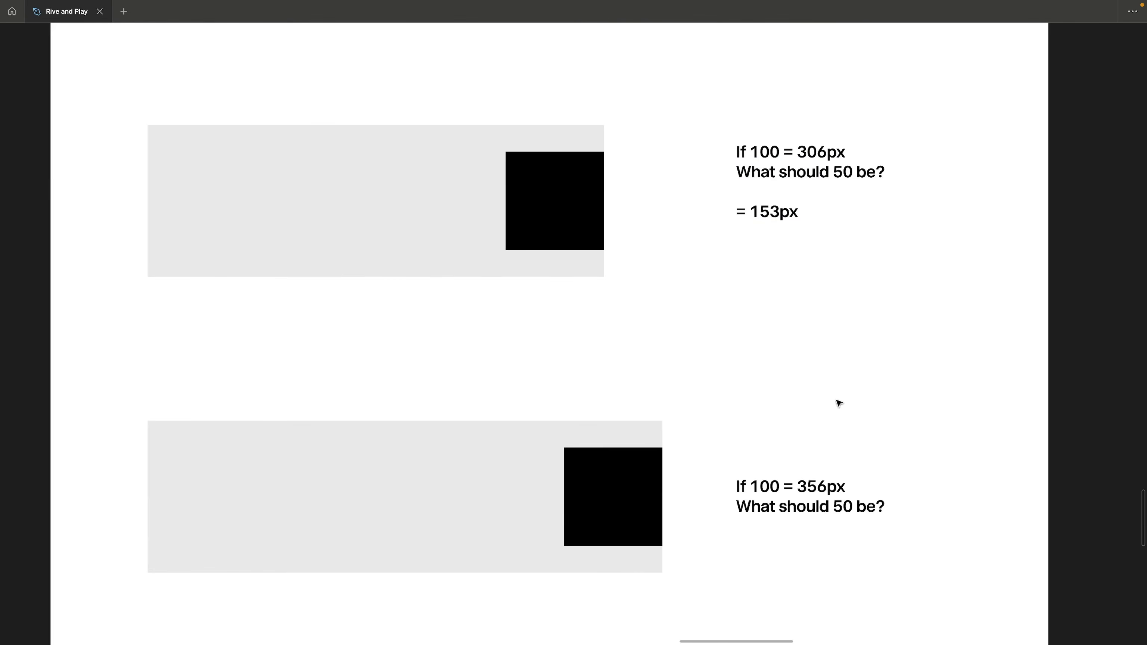
key(super+space)
drag(901, 351, 505, 318)
click(399, 300)
key(BackSpace)
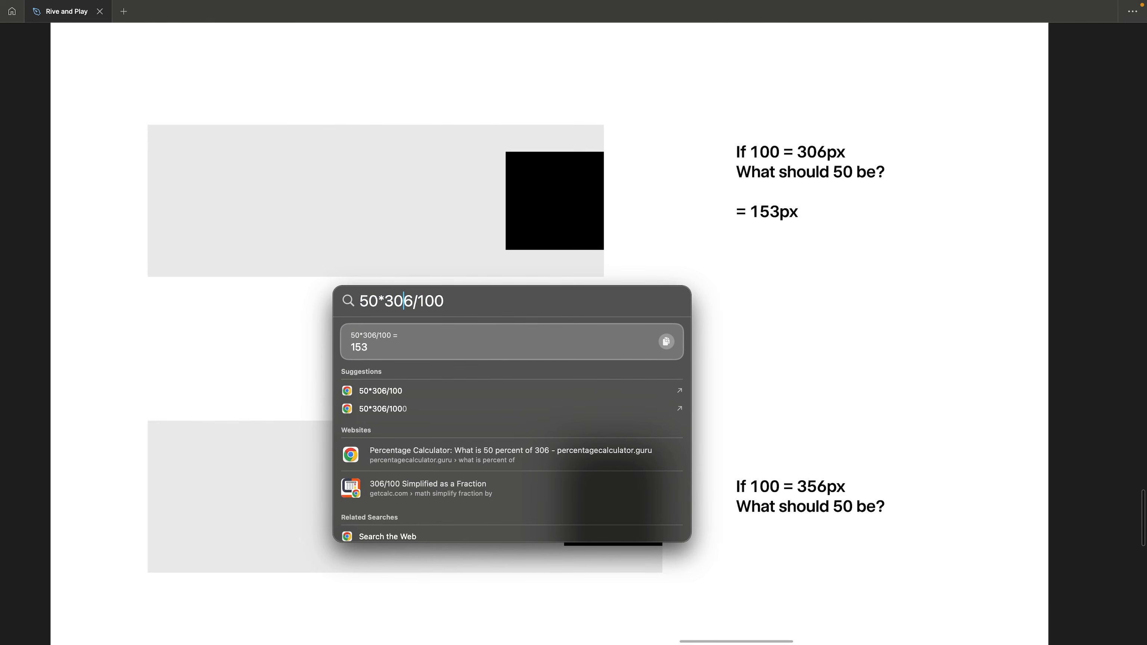
text(5)
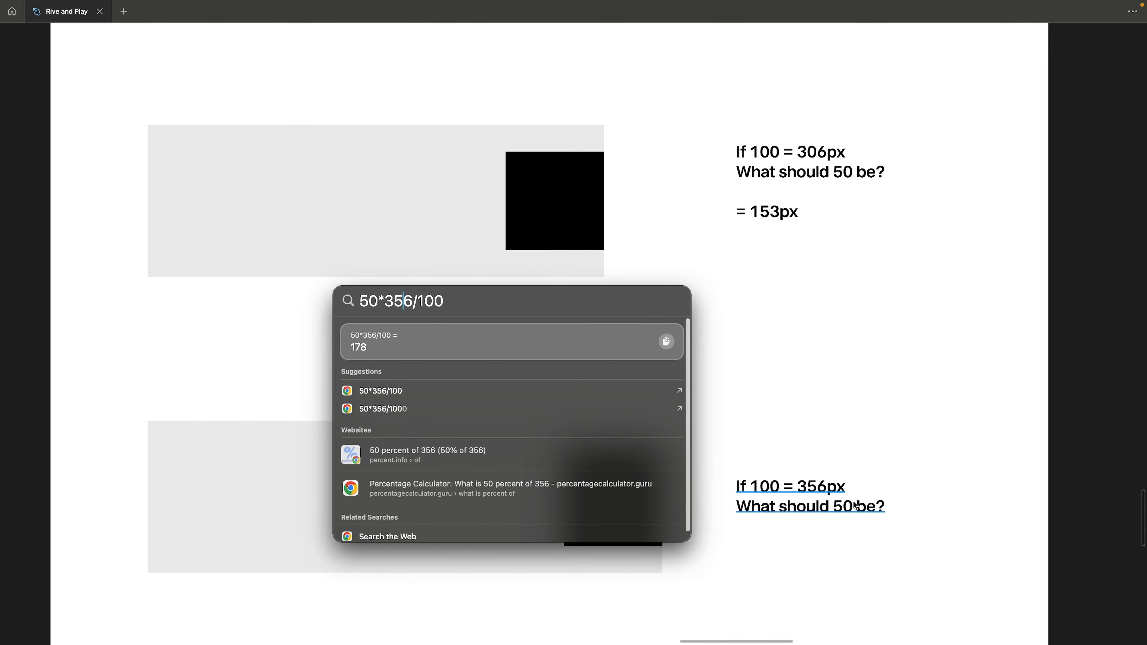
- Add "= 178px" below the question in the 356px slider's note, separated by a blank line
double_click(849, 513)
key(Right)
key(Return)
key(Return)
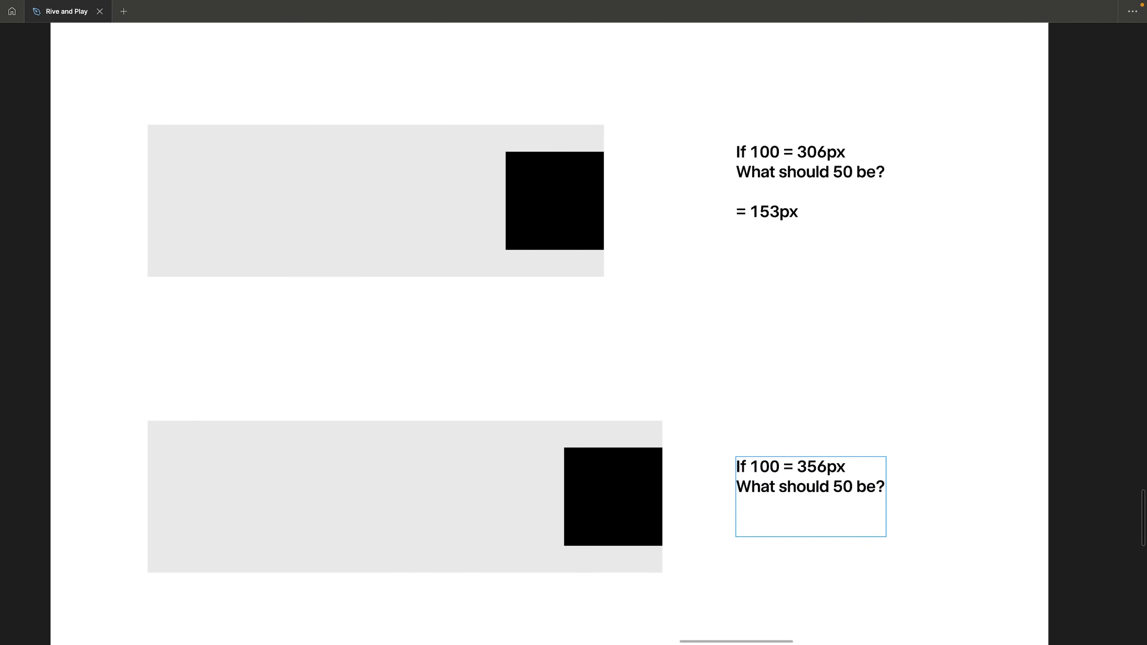
text(= 178px)
key(Escape)
click(912, 328)
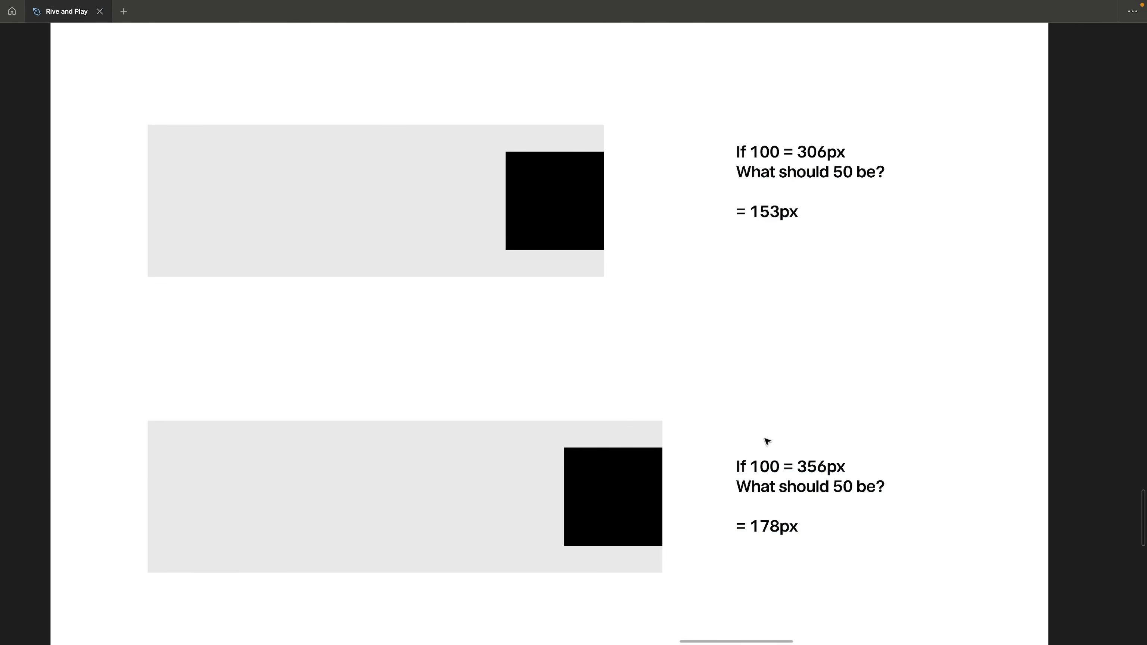
- Review the values in the 306px slider's note and calculate 306/100 in Spotlight
click(586, 497)
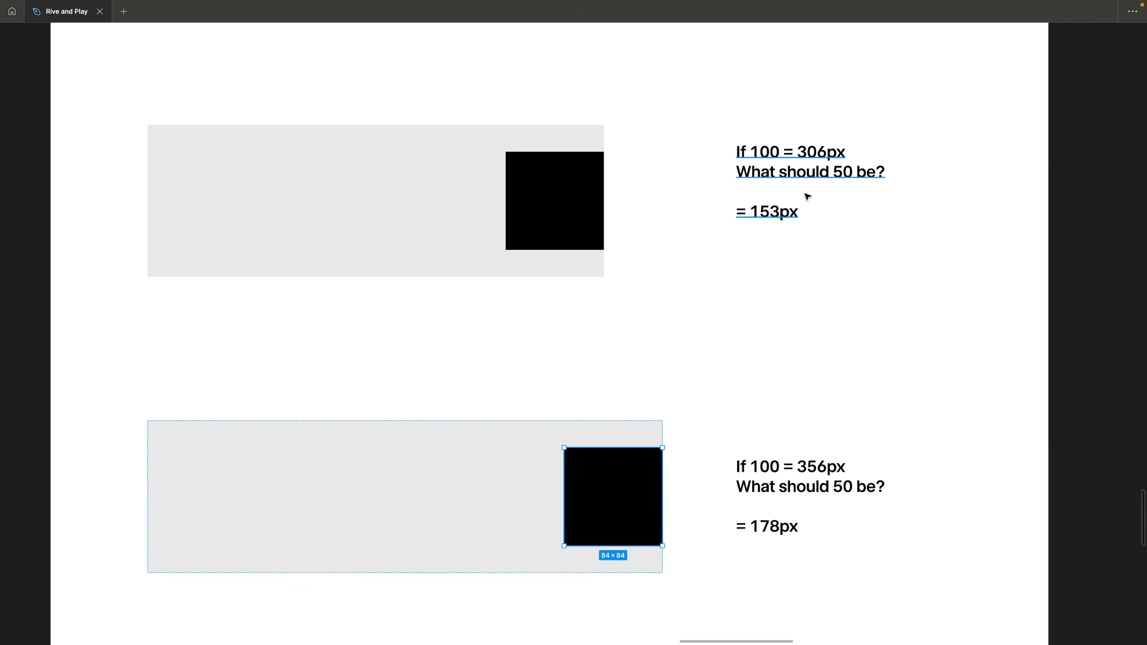
double_click(821, 154)
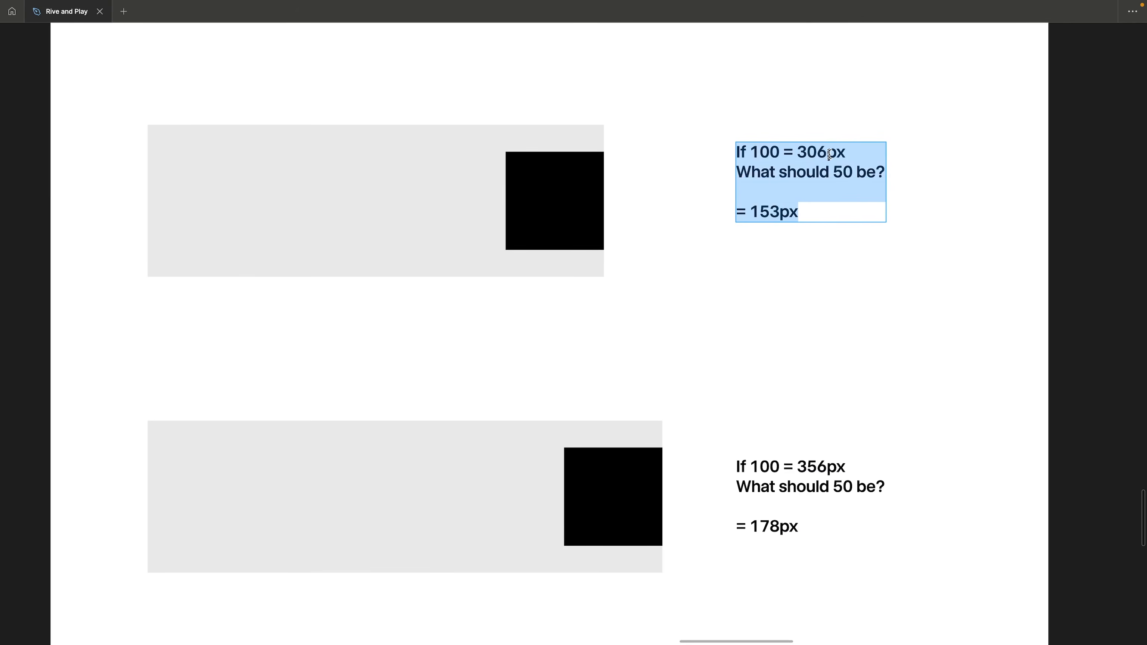
drag(828, 153, 756, 151)
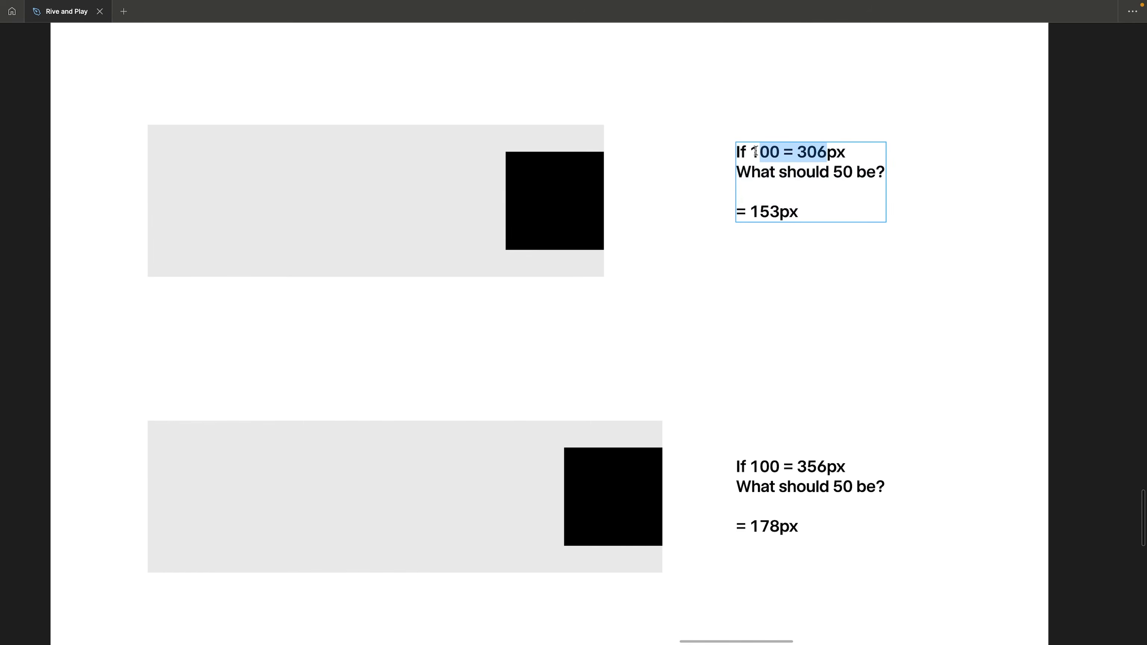
click(822, 213)
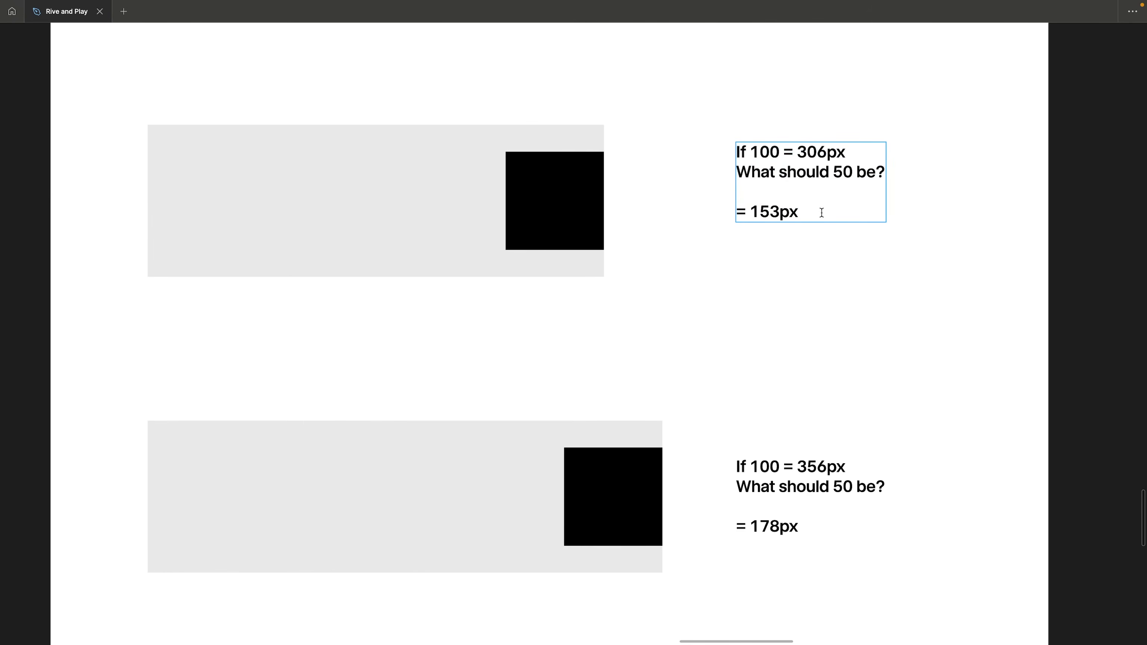
key(super+space)
text(206)
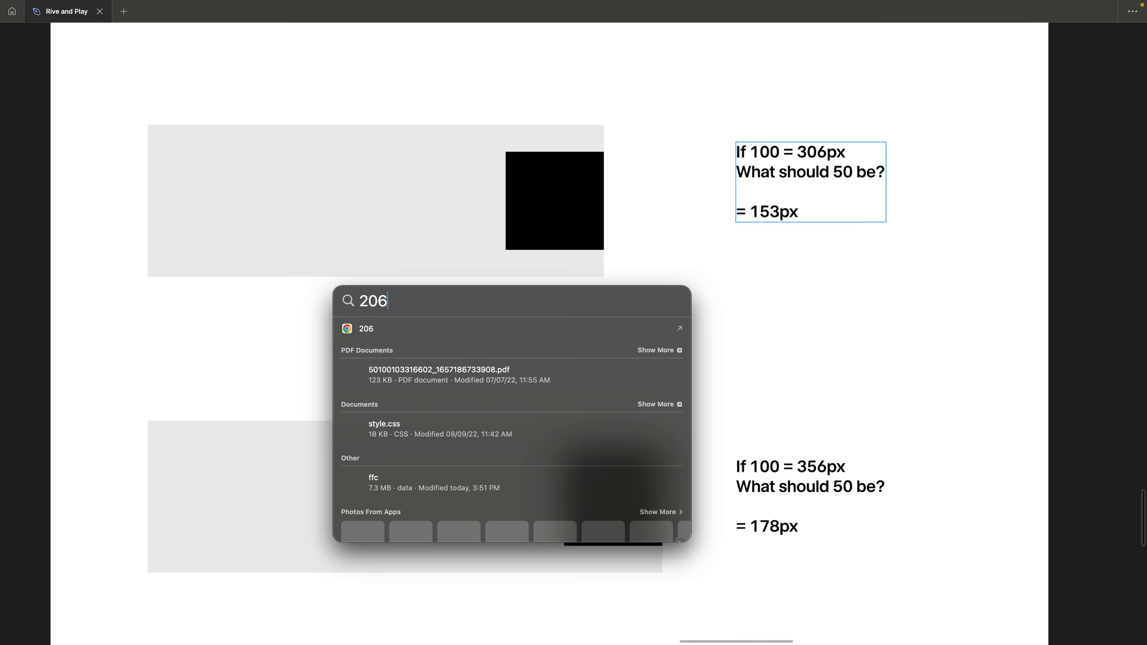
key(super+a)
text(306/100)
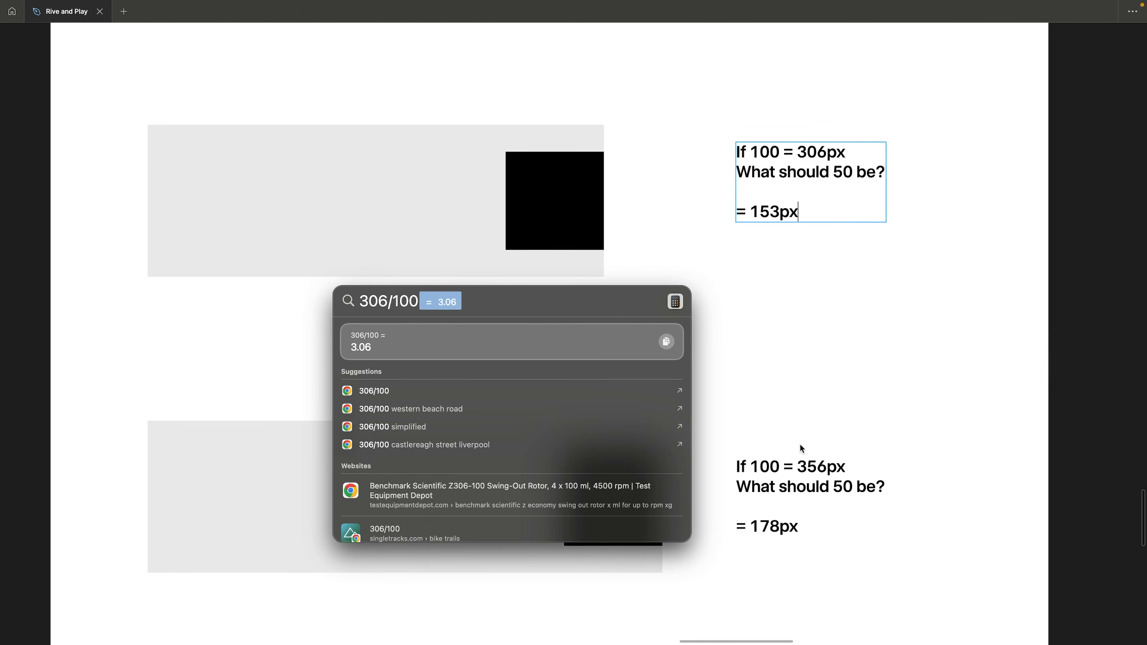
key(Escape)
- Calculate 356/100 in Spotlight for the wider slider
click(826, 471)
key(super+space)
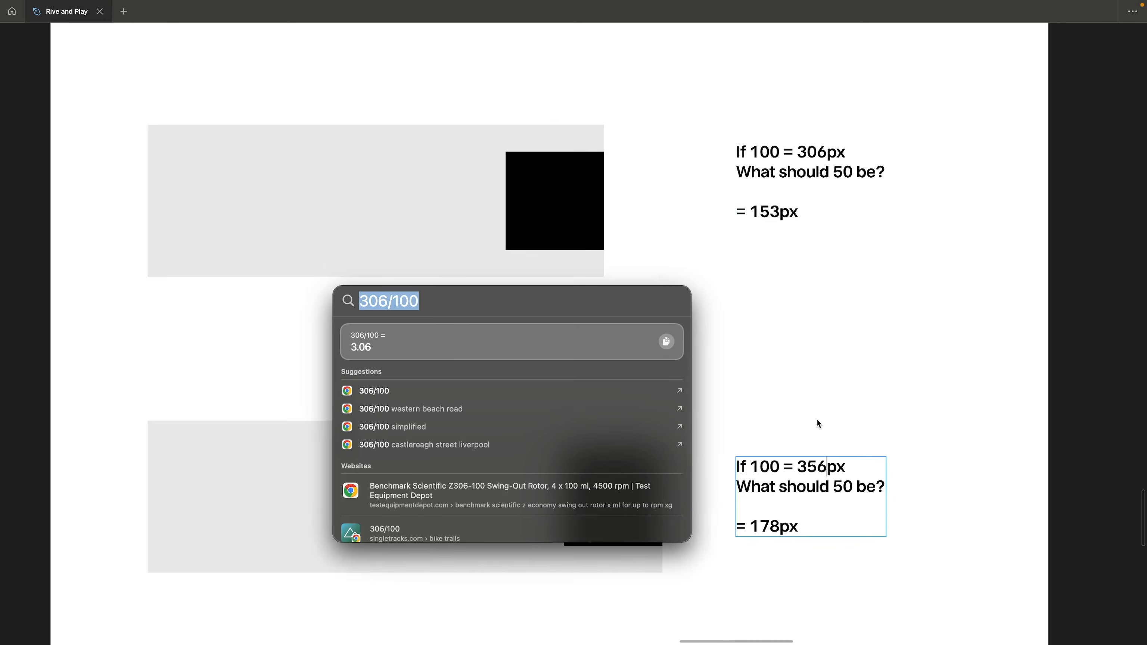
text(356/100)
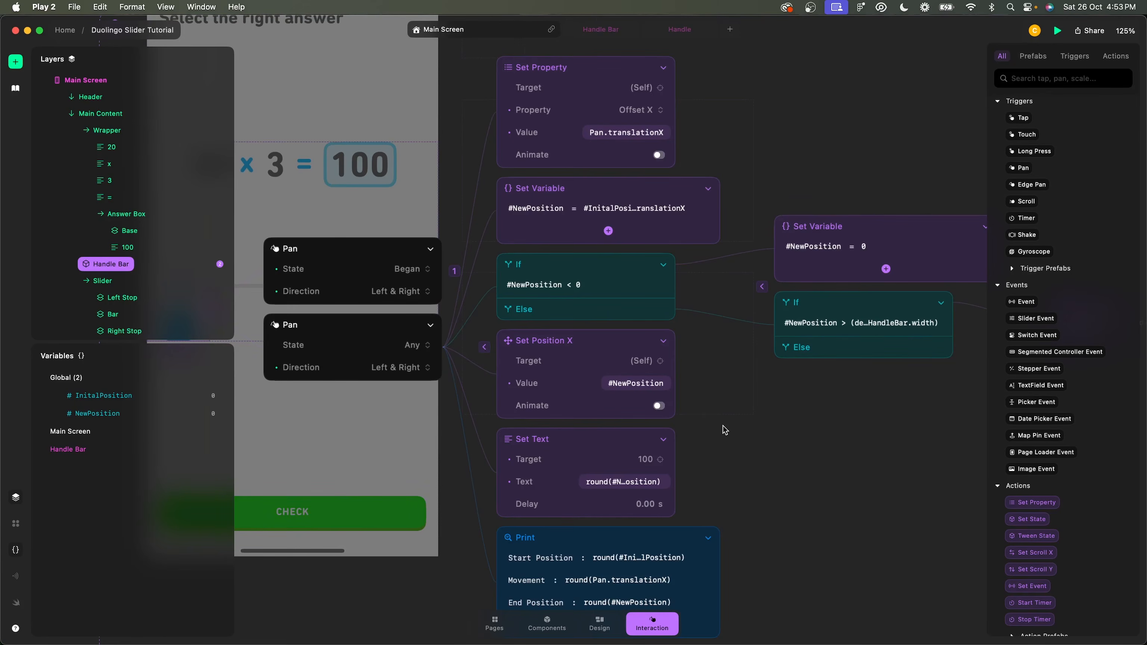
- Return to Play and review the Set Text action's text expression and the NewPosition variable's settings
click(637, 482)
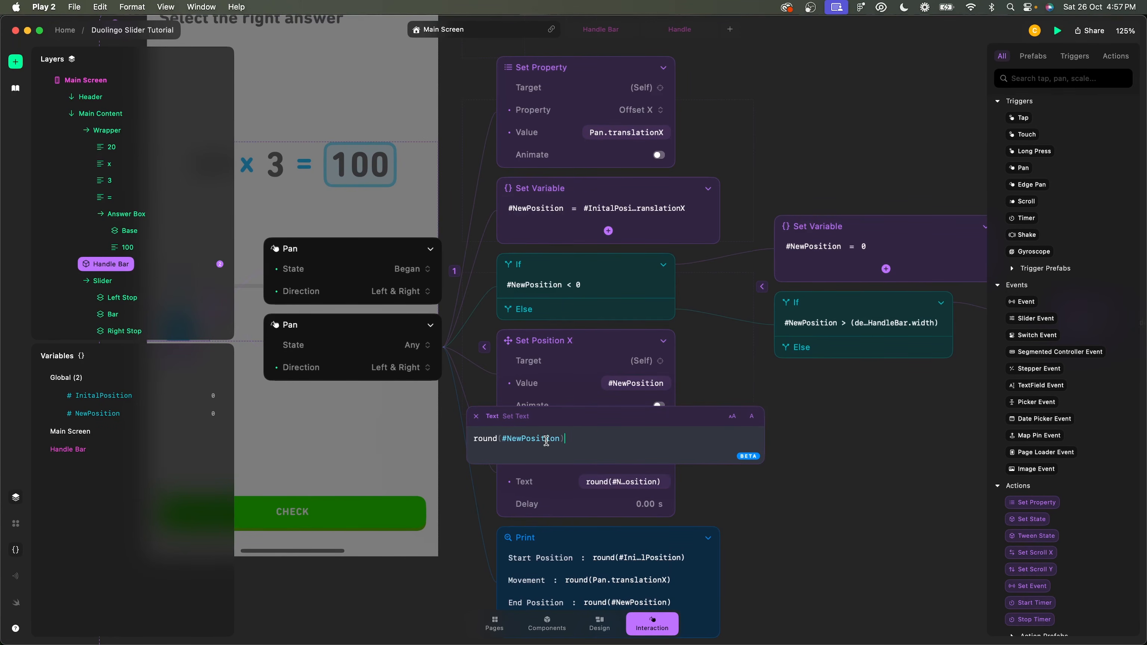
click(869, 458)
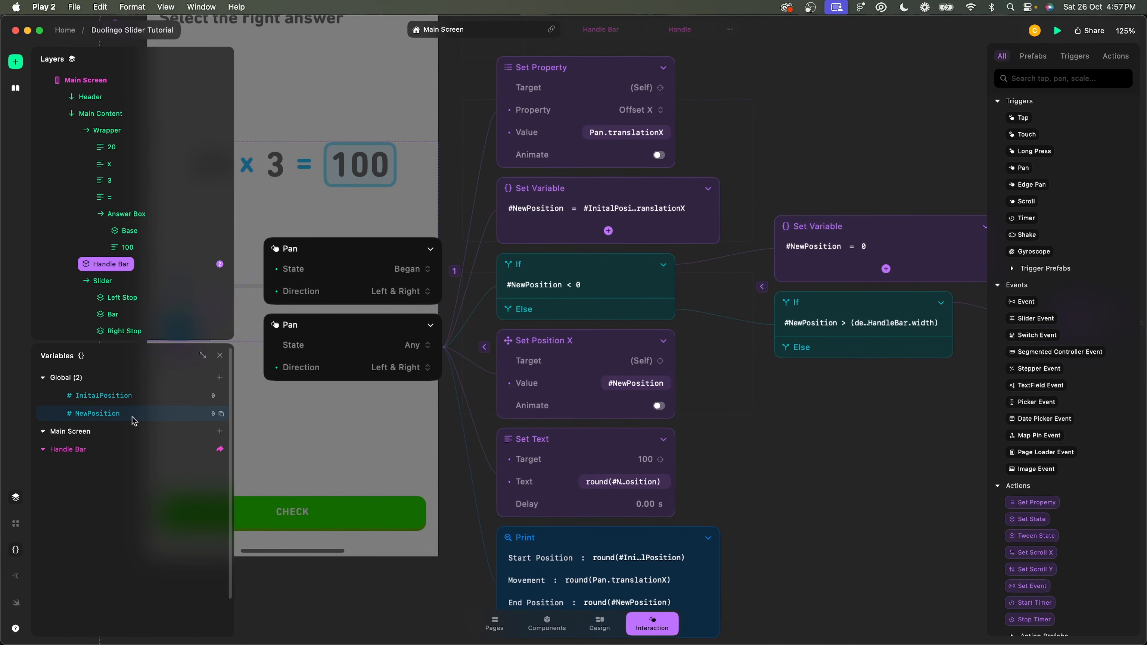
double_click(112, 419)
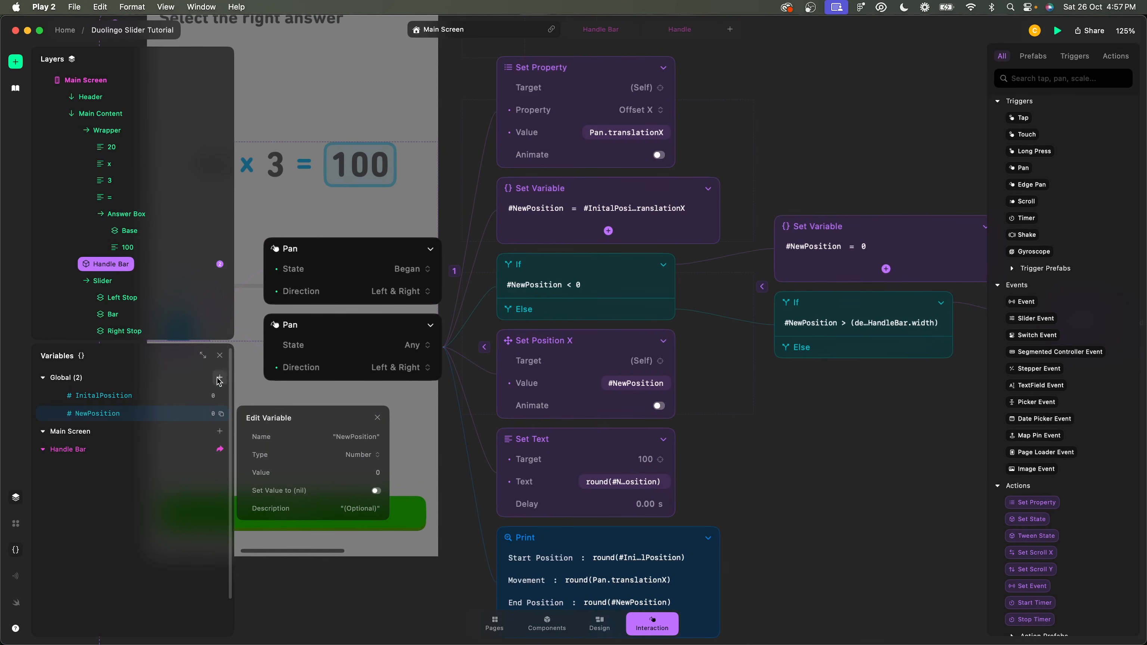
- Create a global number variable named UserAnswer
click(219, 377)
click(240, 384)
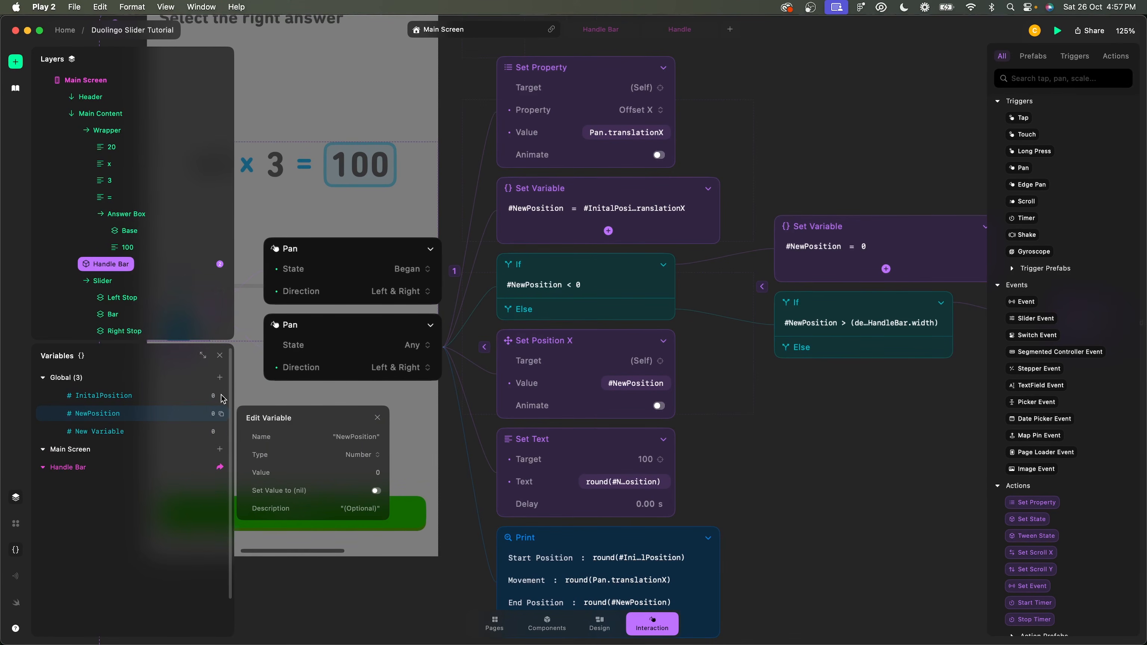
double_click(100, 435)
text(UserAnswer)
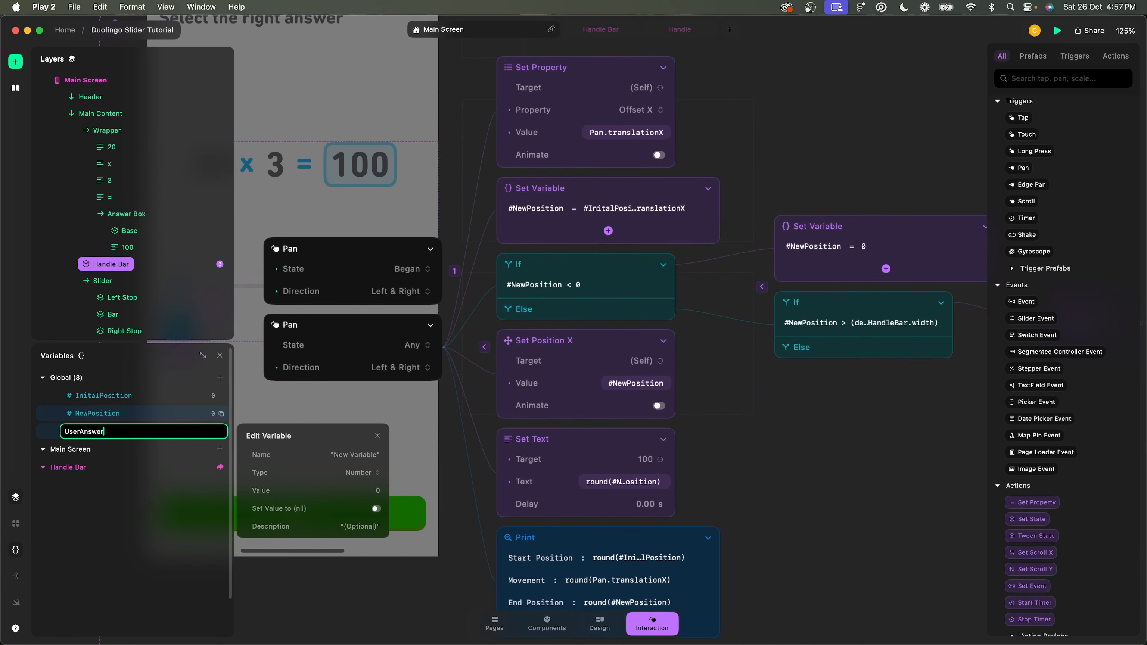
key(Return)
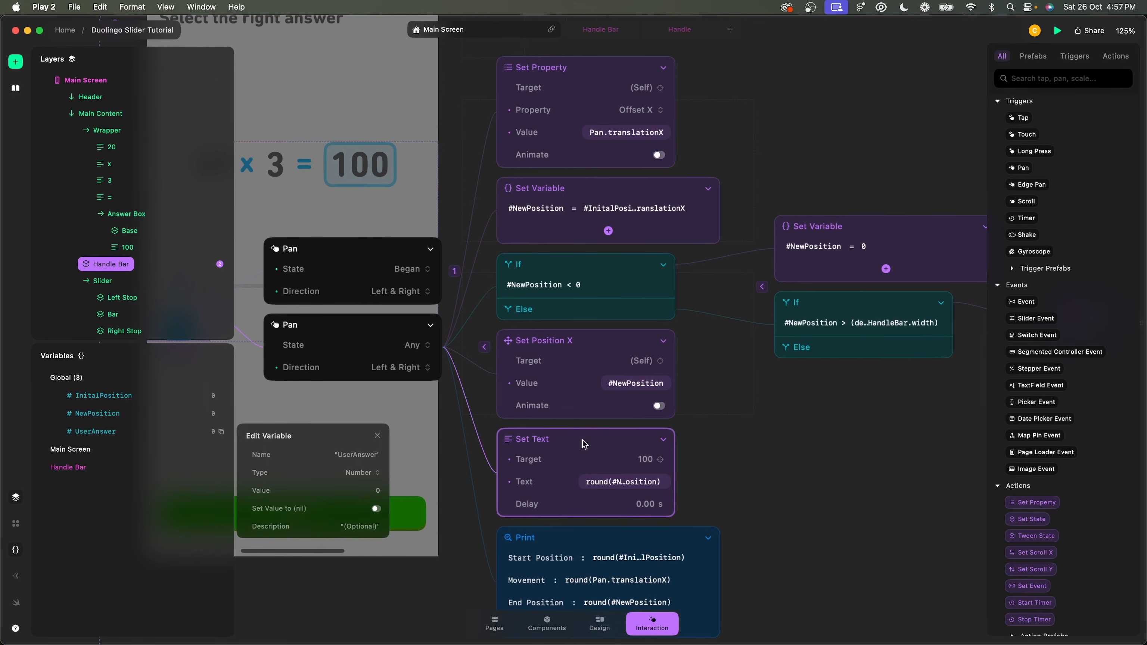
- Change the Set Text action's text expression to round(#UserAnswer)
click(632, 483)
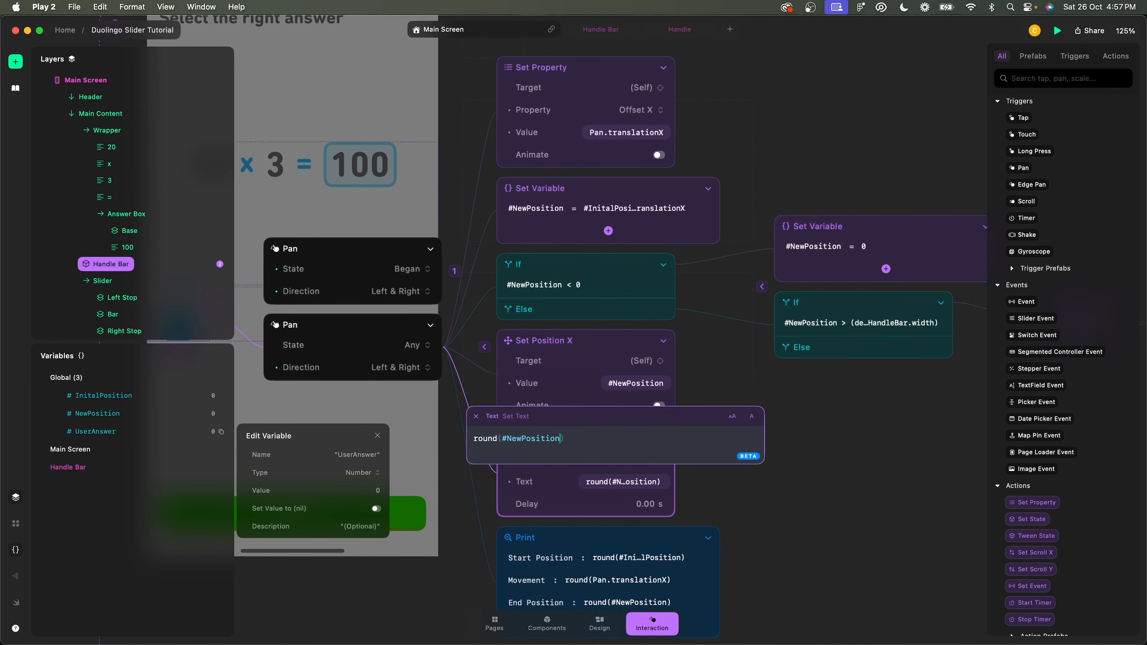
key(Left)
key(Down)
key(Return)
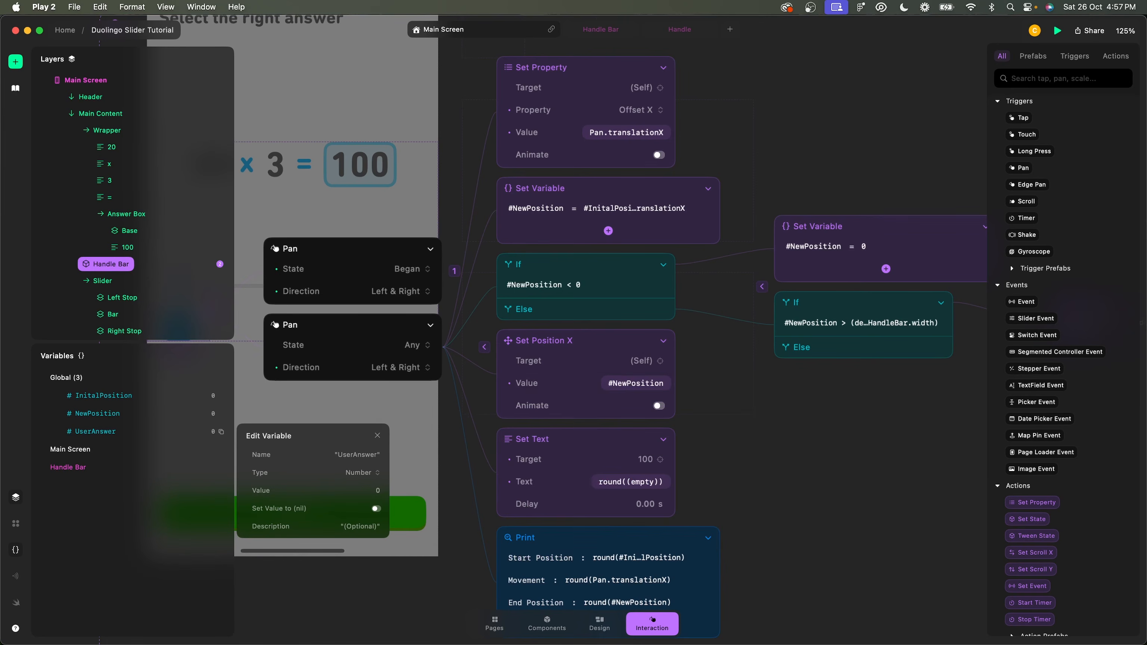
click(632, 489)
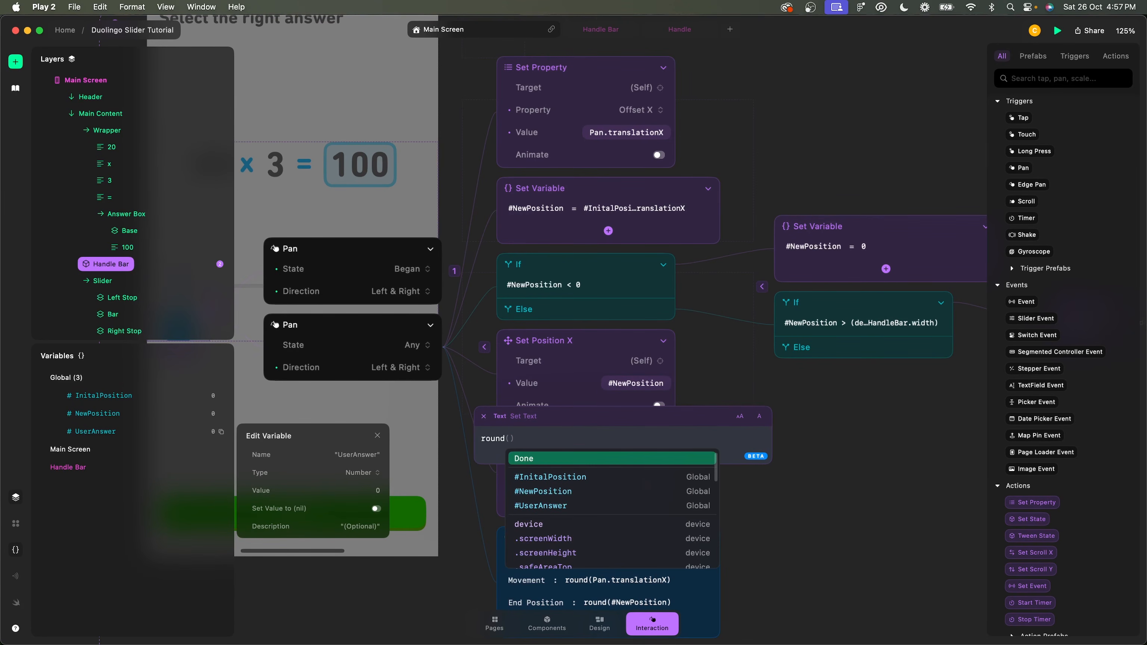
text(US)
key(Return)
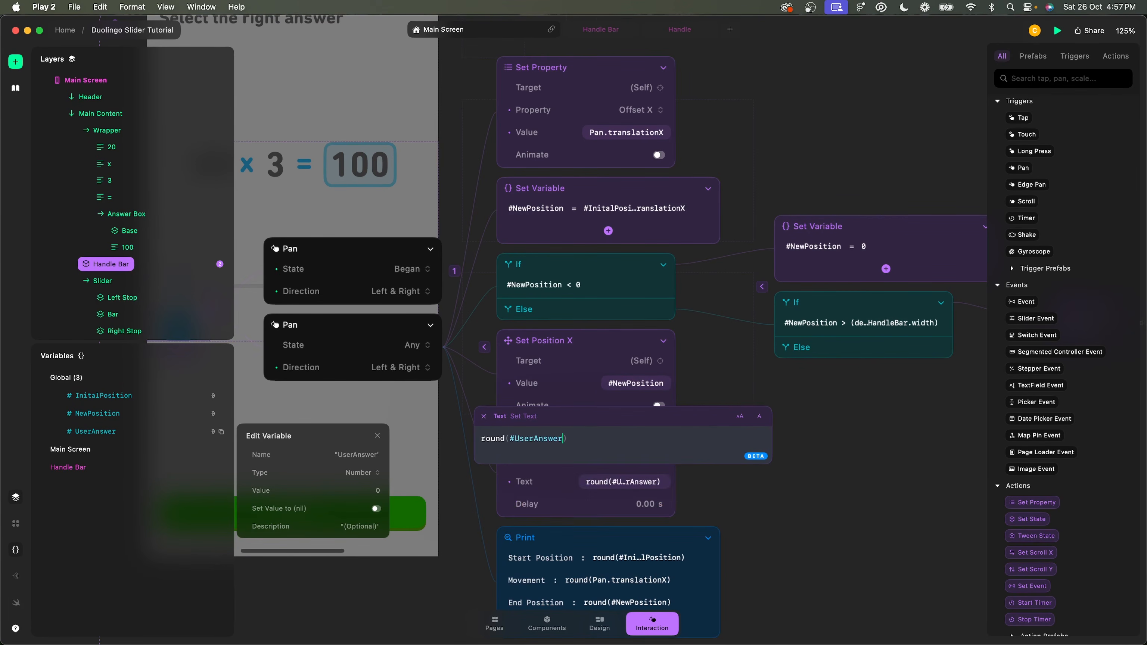
key(Return)
click(640, 386)
click(708, 438)
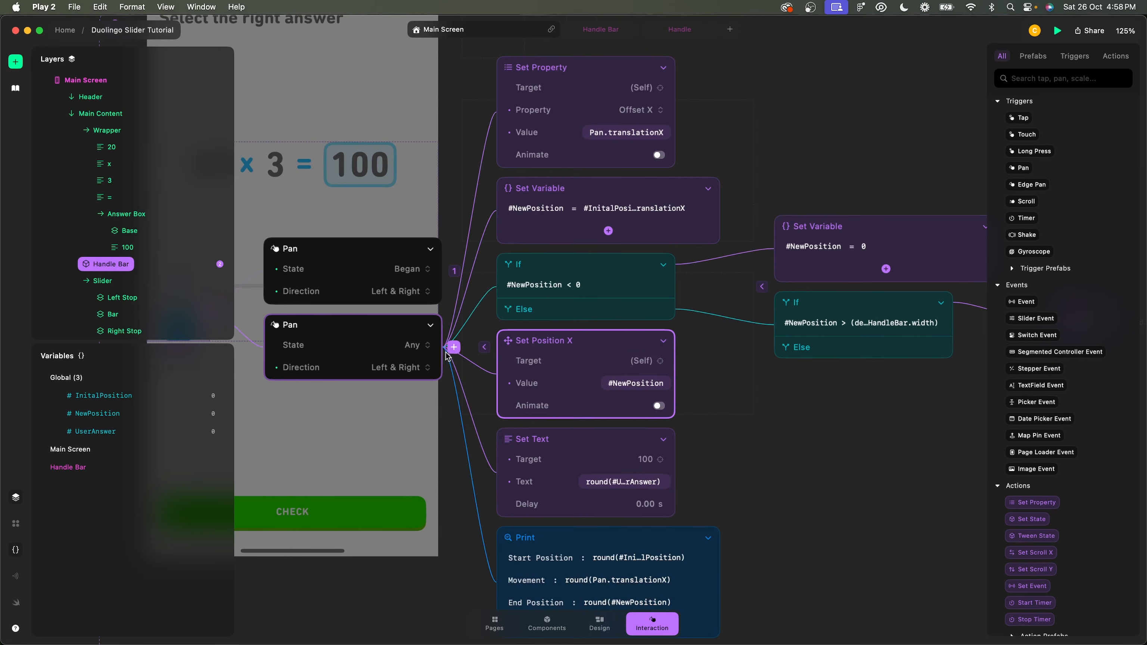
- Add a Set Variable action to the Pan trigger with state Any, placed between Set Position X and Set Text
click(452, 350)
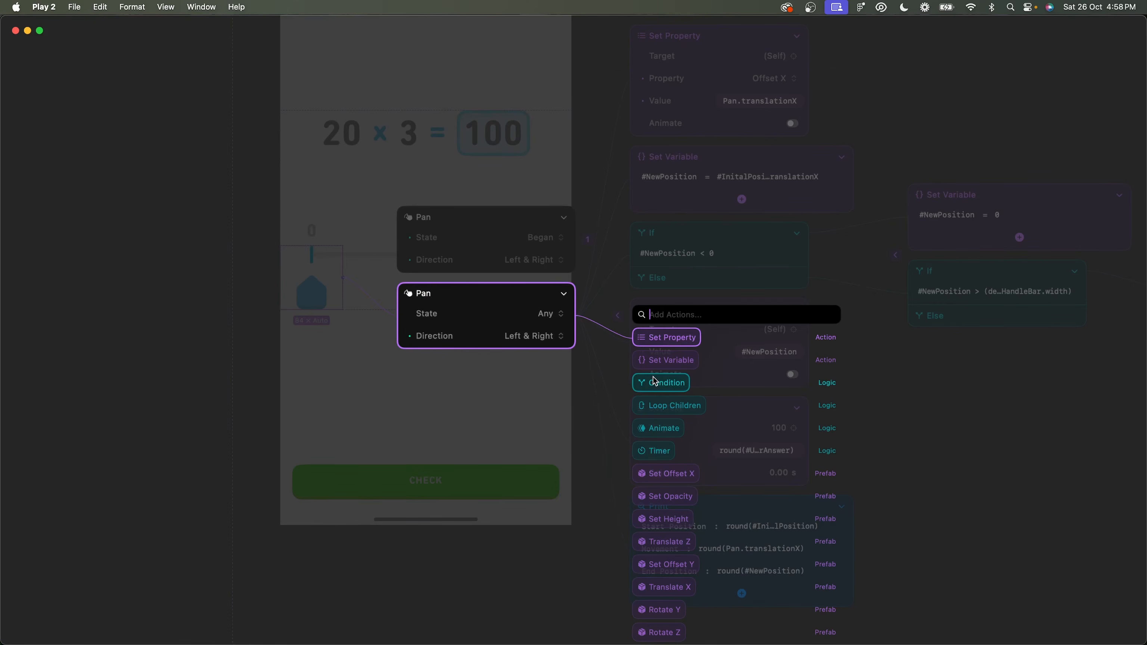
text(set va)
key(Return)
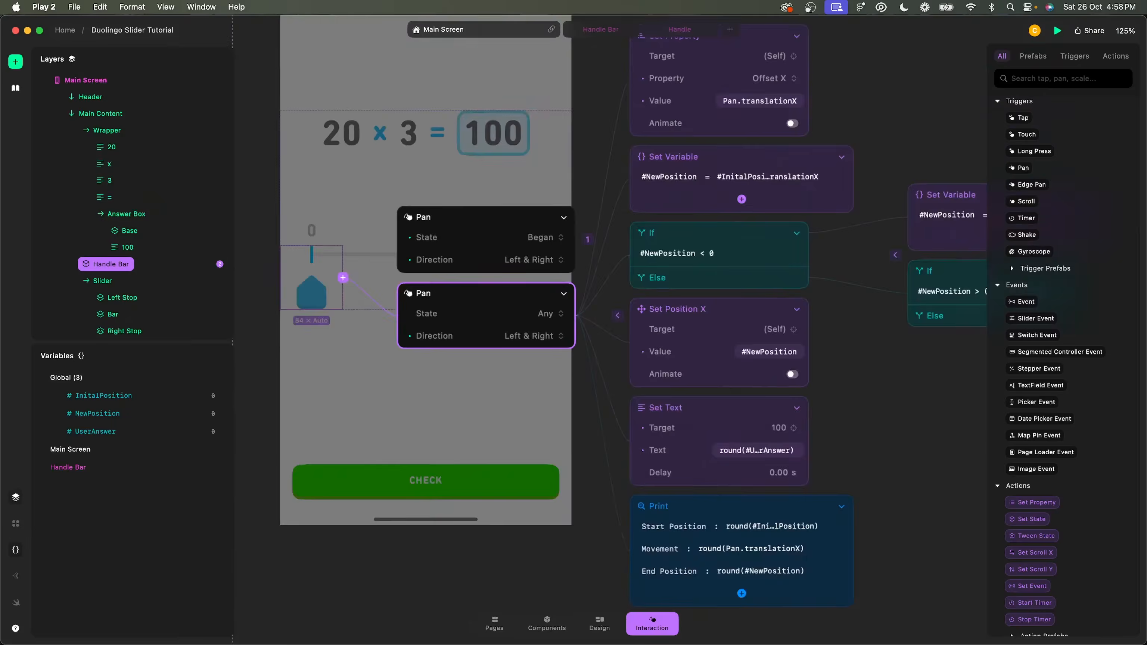
scroll(667, 315, up, 4)
drag(538, 400, 549, 149)
scroll(629, 392, up, 3)
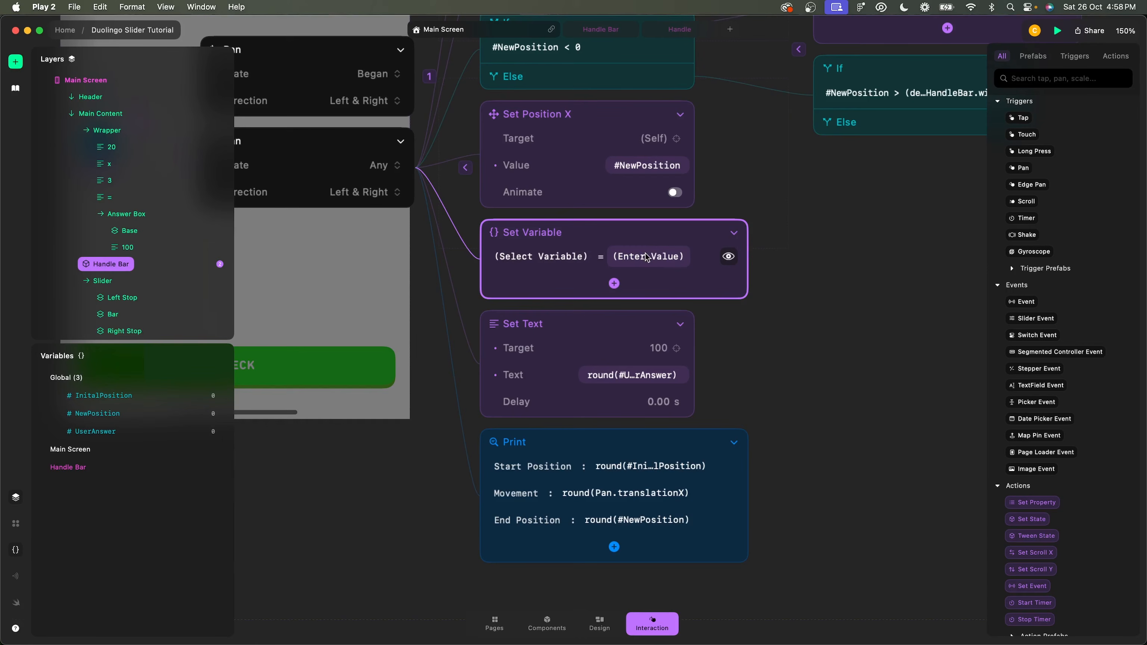
- Make the new Set Variable action assign #NewPosition to the UserAnswer variable
click(553, 261)
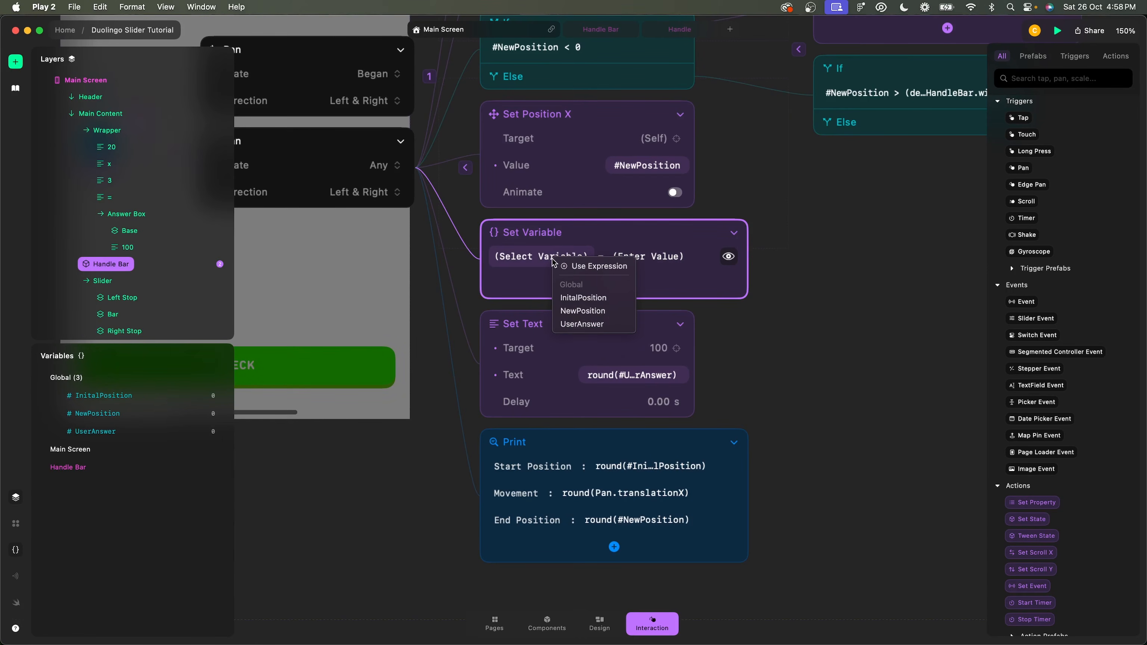
click(580, 325)
click(580, 257)
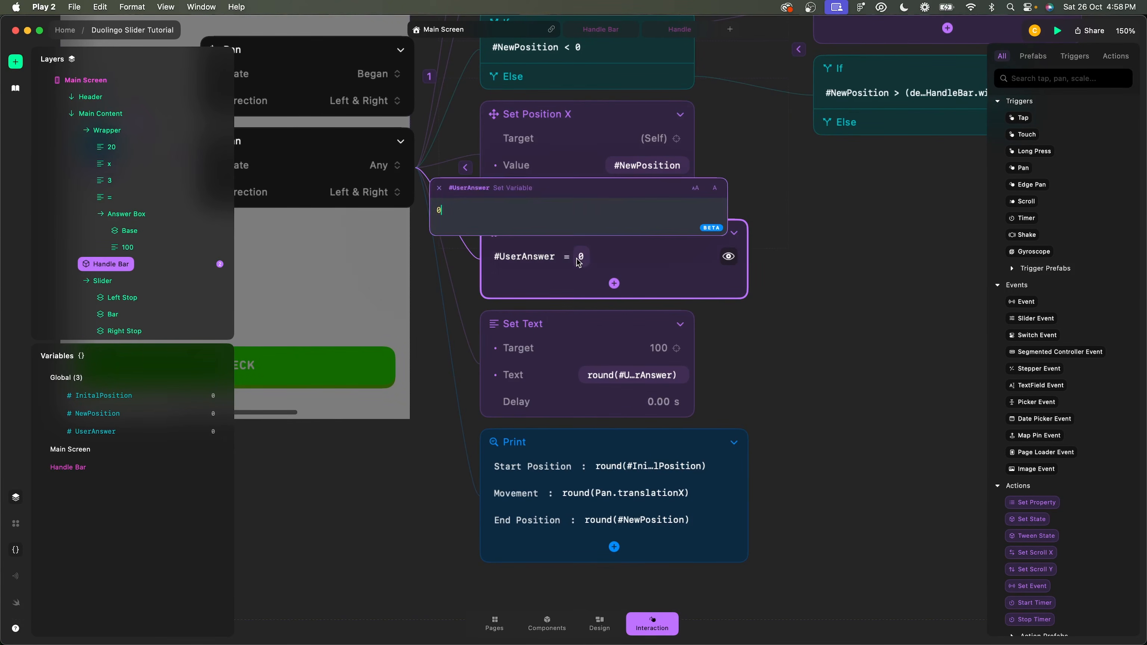
key(BackSpace)
text(#new)
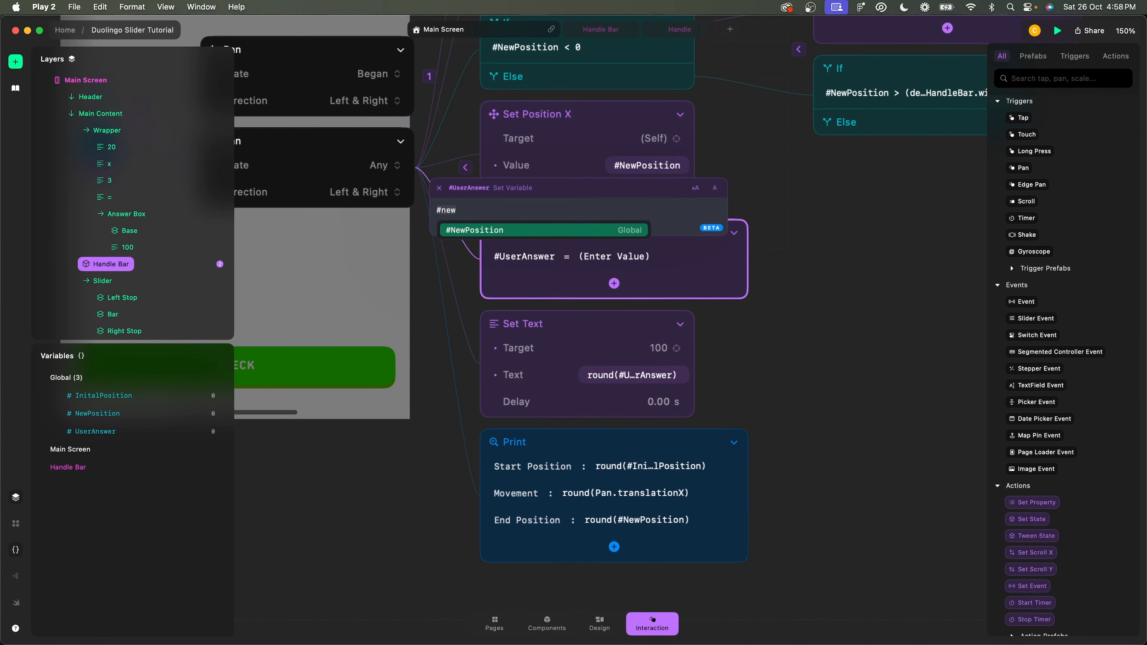
key(Return)
- Extend the UserAnswer expression so #NewPosition is divided by (device.screenWidth - HandleBar.width)
text(/ )
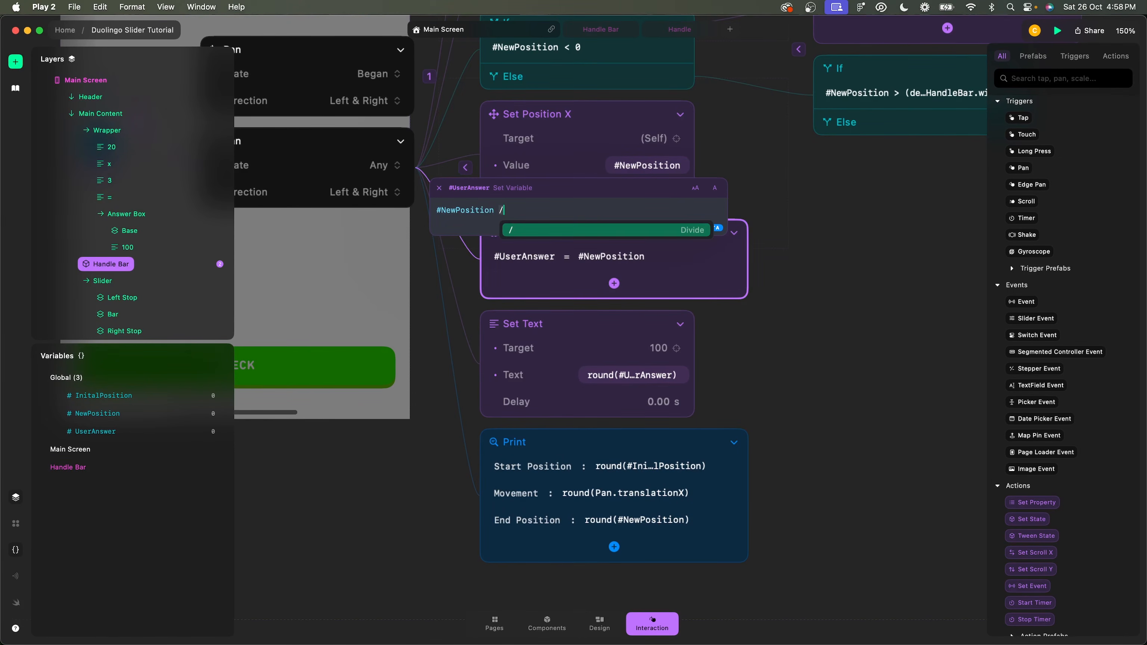
text((scr)
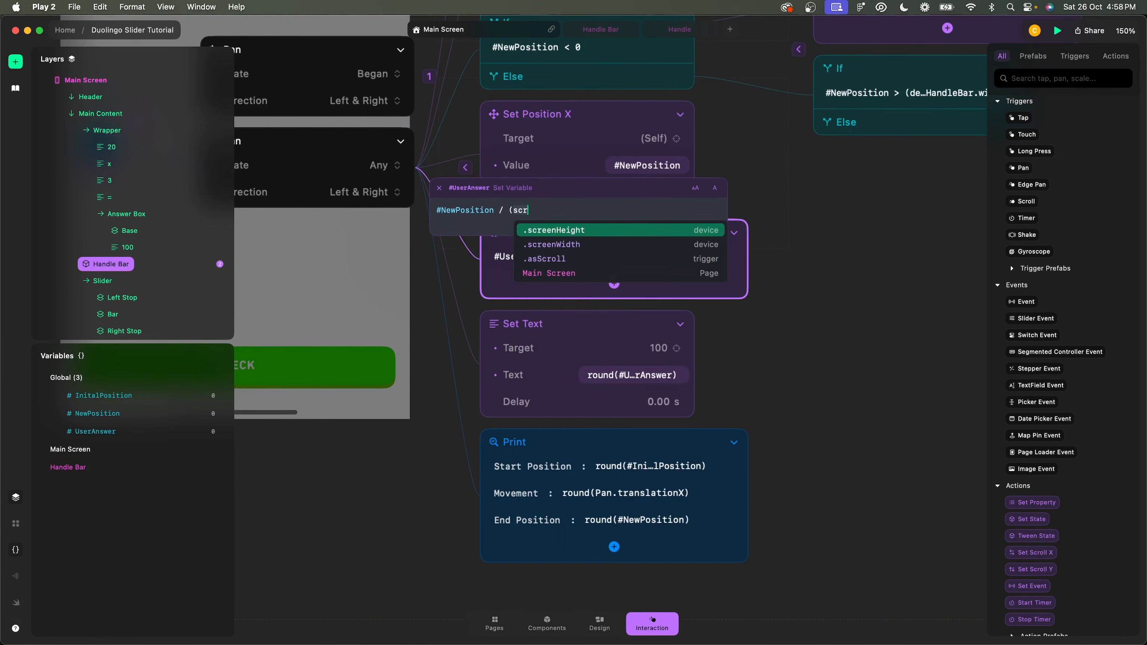
key(BackSpace)
key(BackSpace)
key(BackSpace)
text(dev)
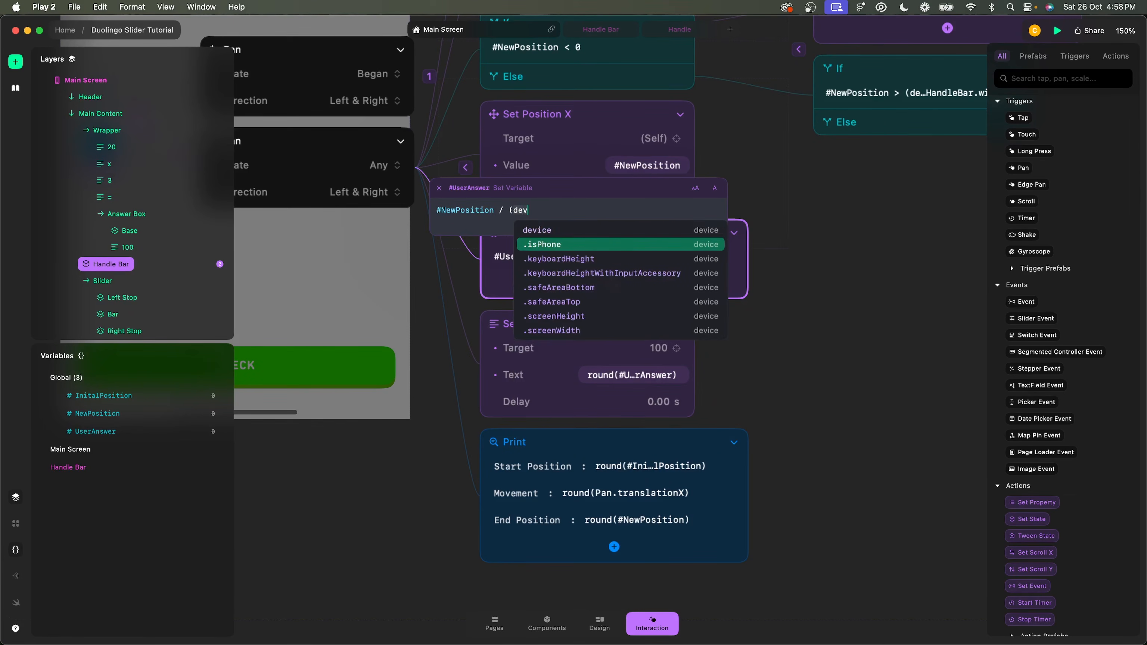
key(Up)
key(Return)
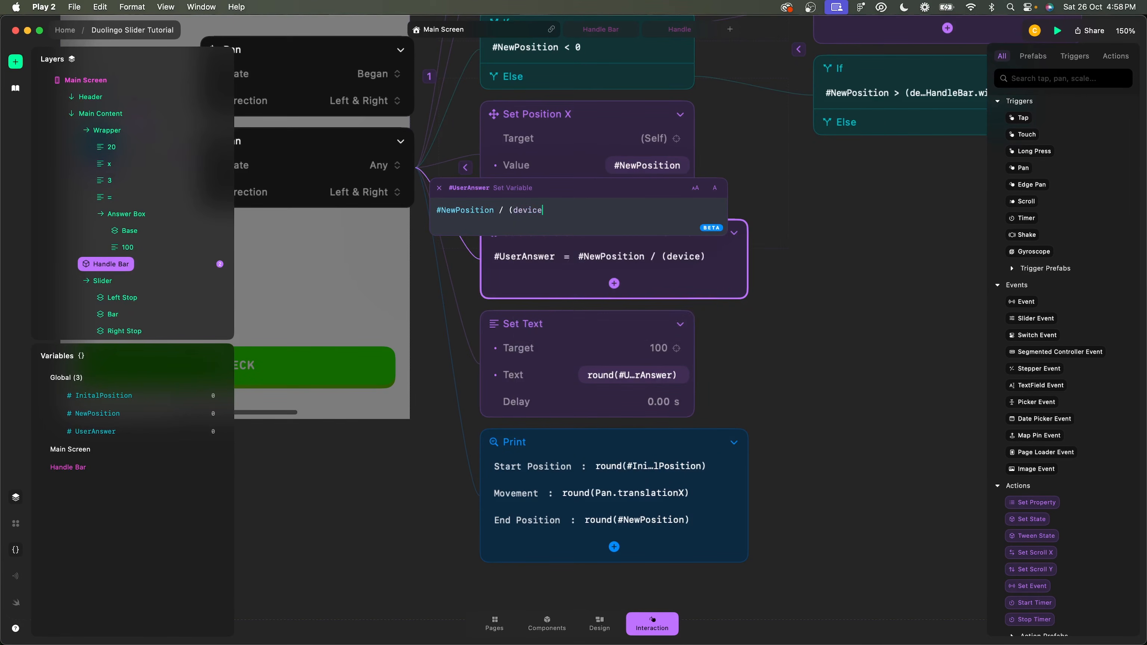
text(.sc)
key(Down)
key(Return)
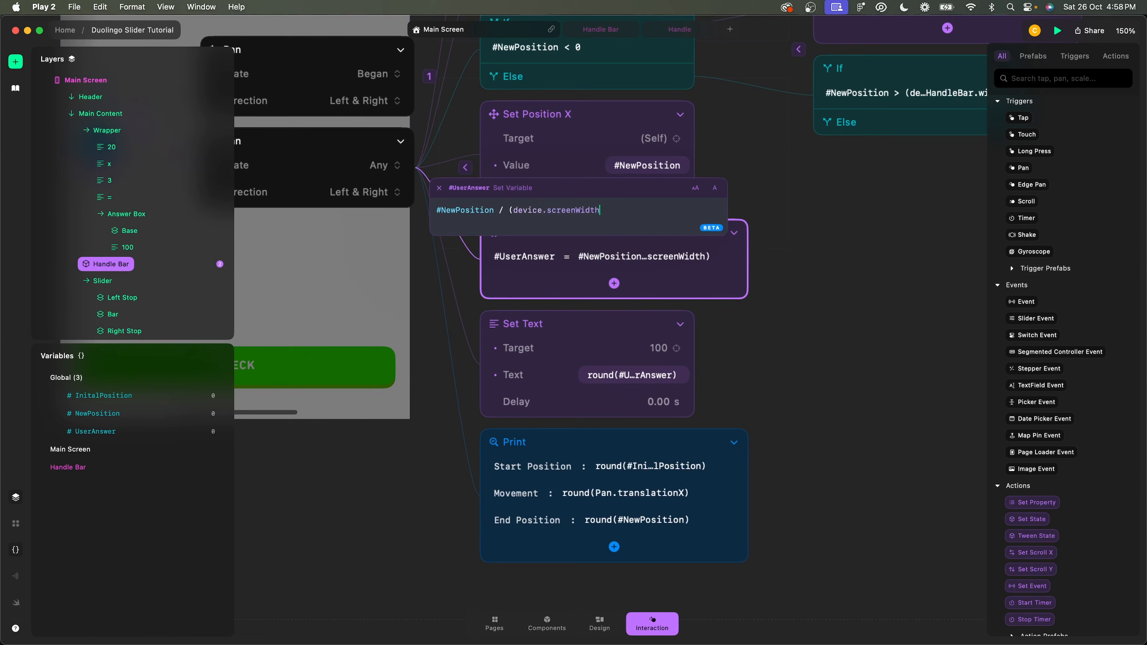
text(-)
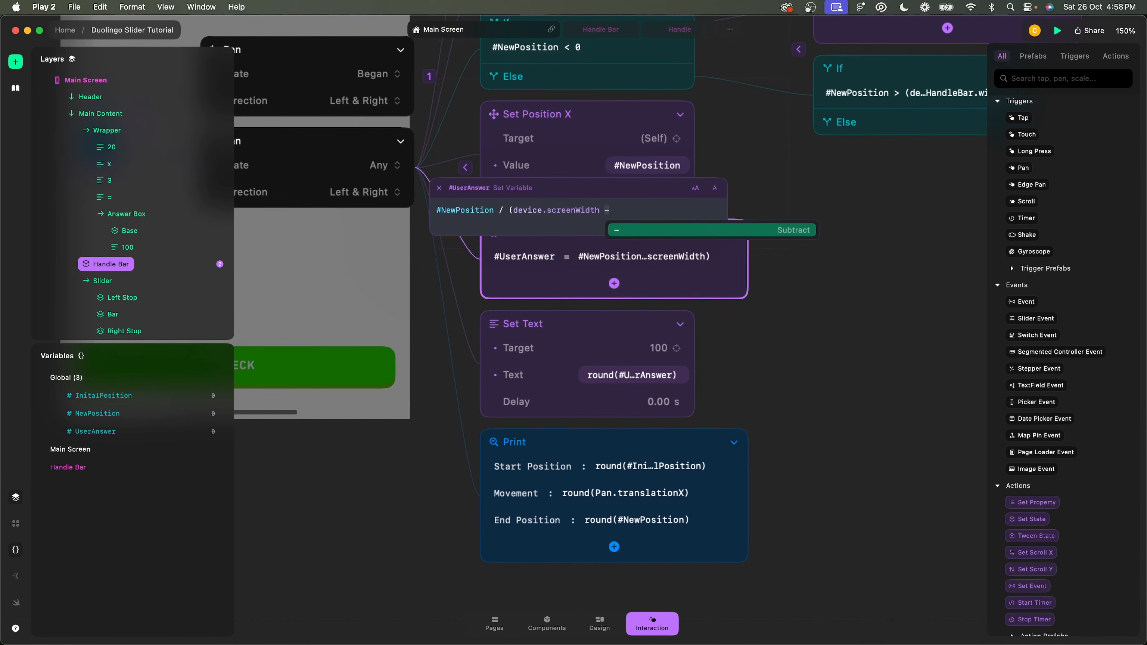
text( hand)
key(Down)
key(Return)
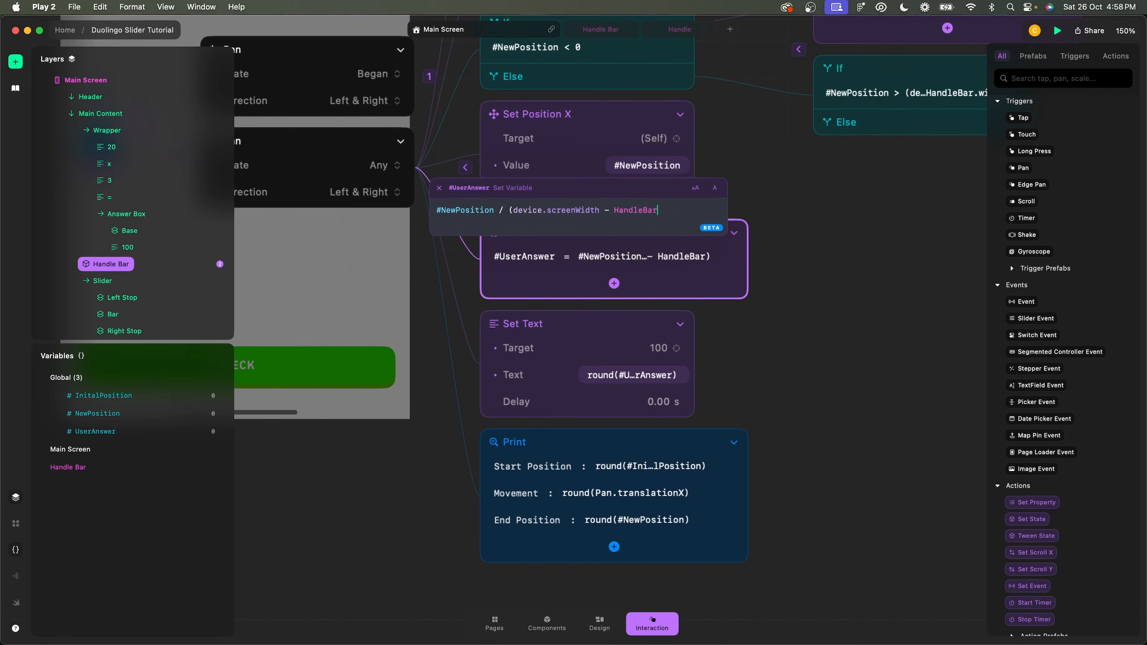
text(.wid)
key(Return)
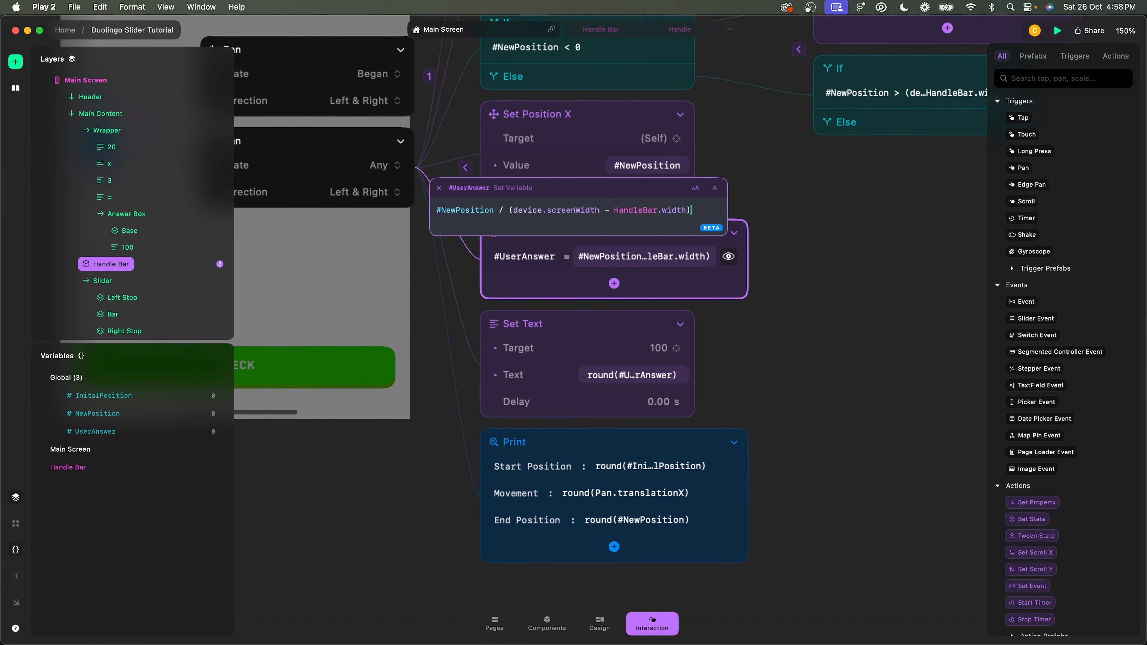
- Divide the bracketed width by 100 inside outer parentheses, giving #NewPosition / ((device.screenWidth - HandleBar.width) / 100)
text(/)
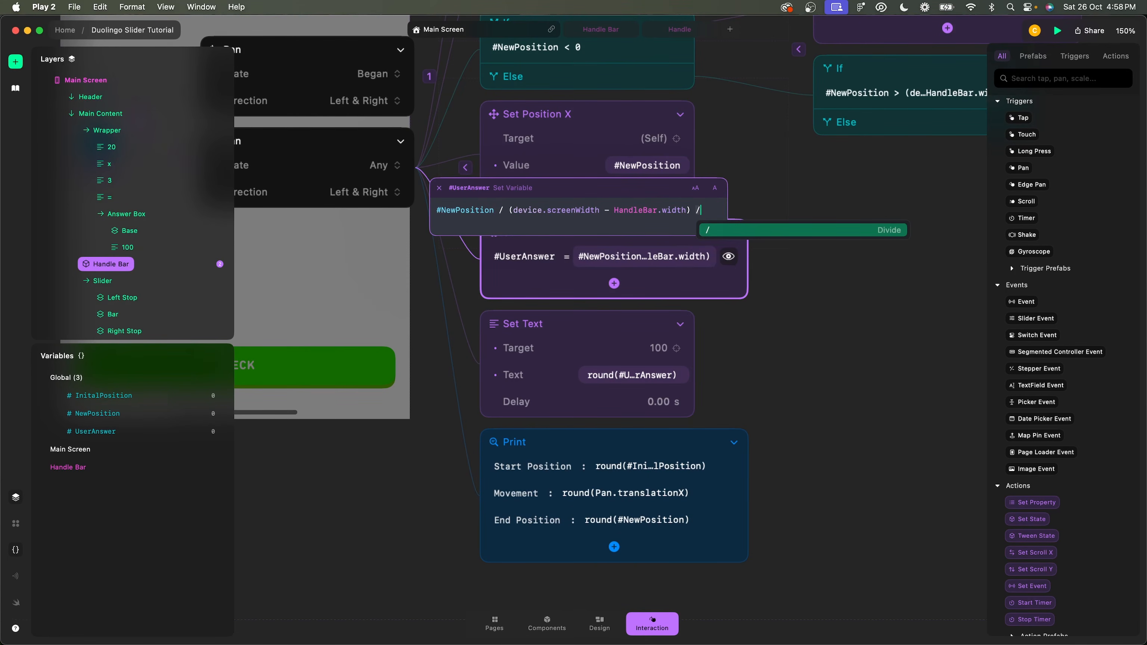
text( 100)
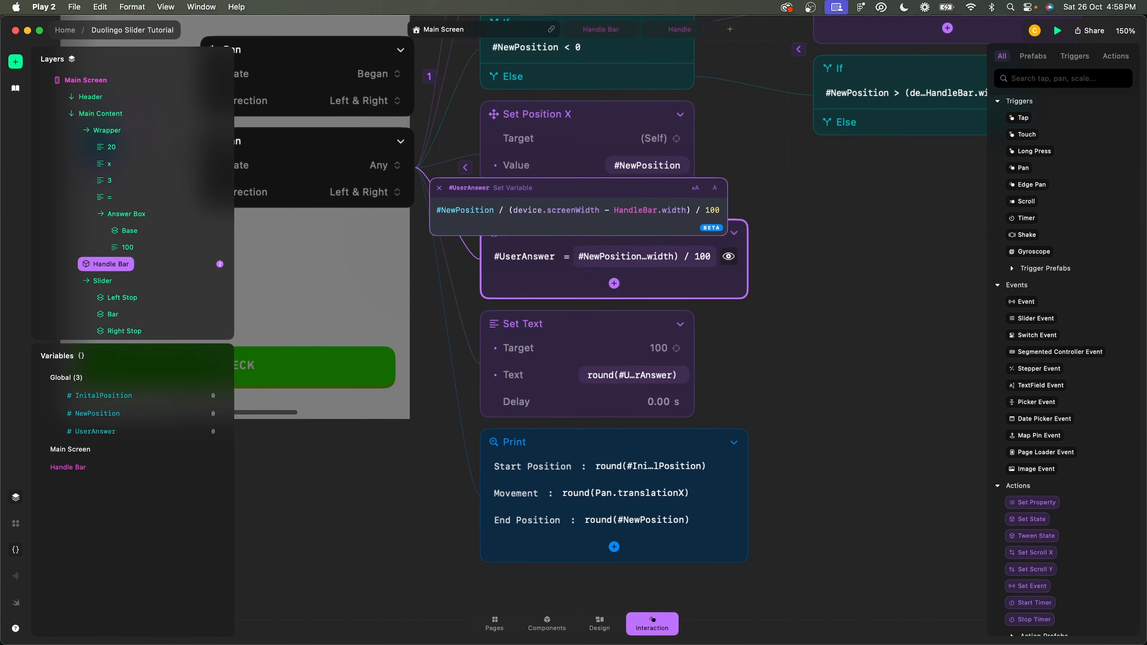
text())
click(509, 210)
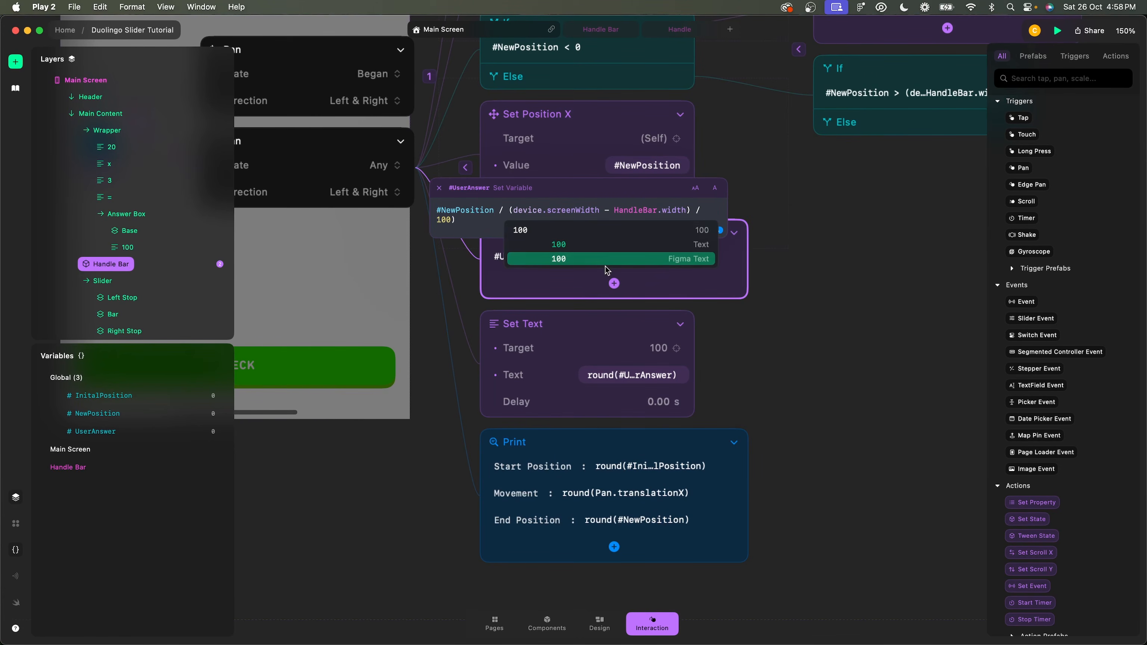
text(()
click(471, 220)
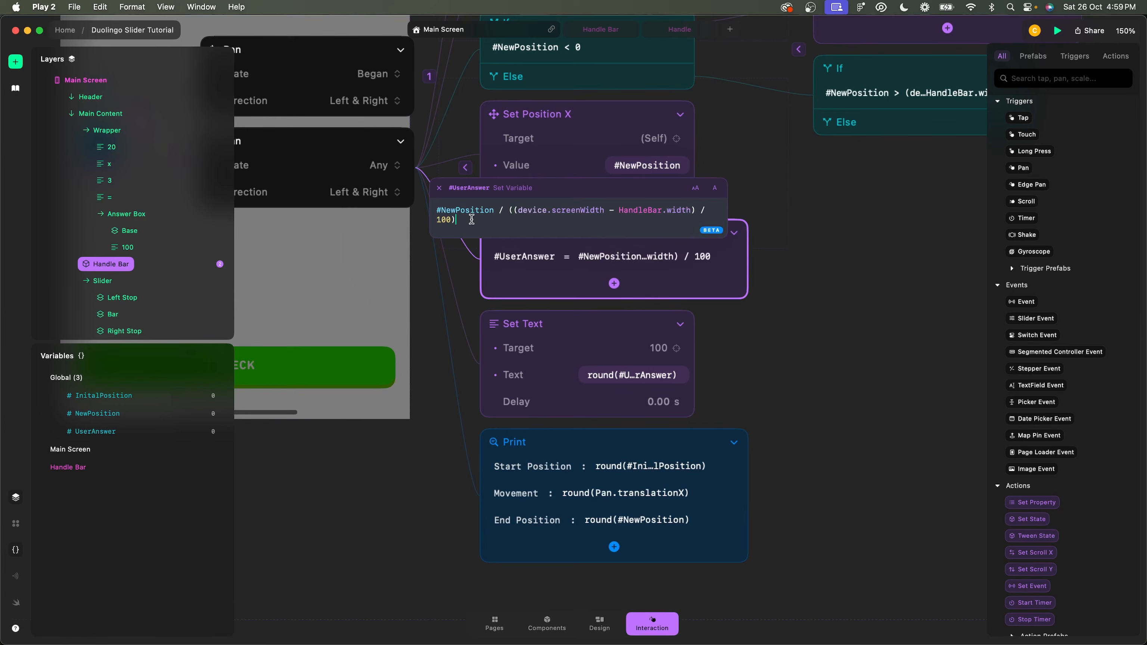
key(Return)
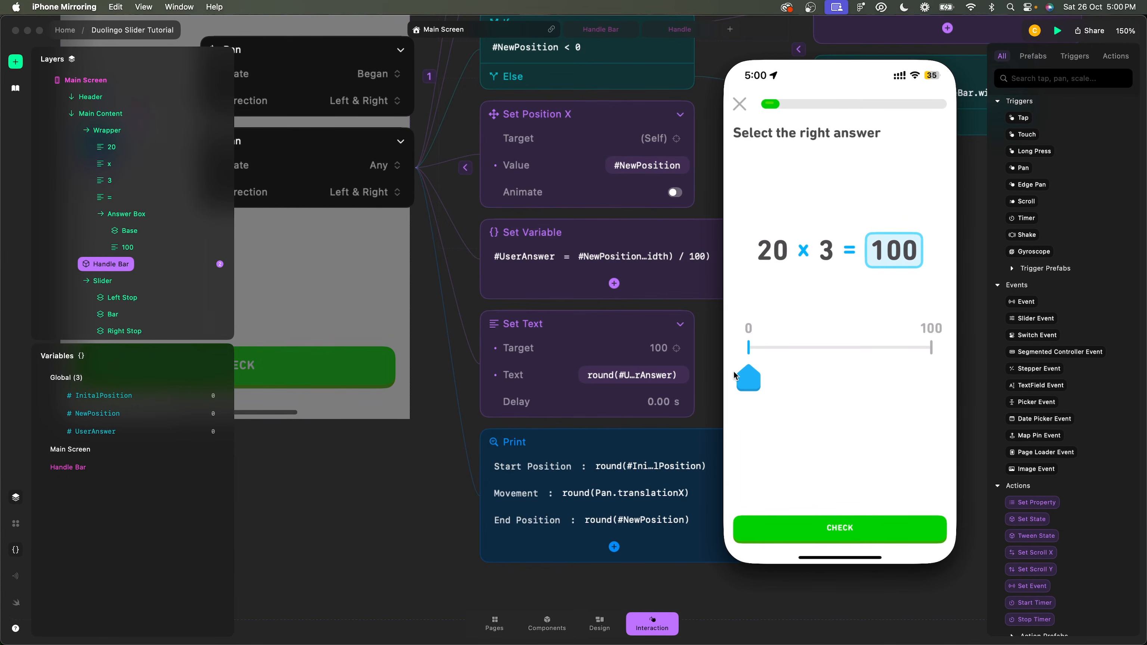
- Test the slider in the iPhone Mirroring preview by moving the handle to the middle and back to the 0 end
drag(749, 378, 669, 359)
drag(763, 357, 846, 358)
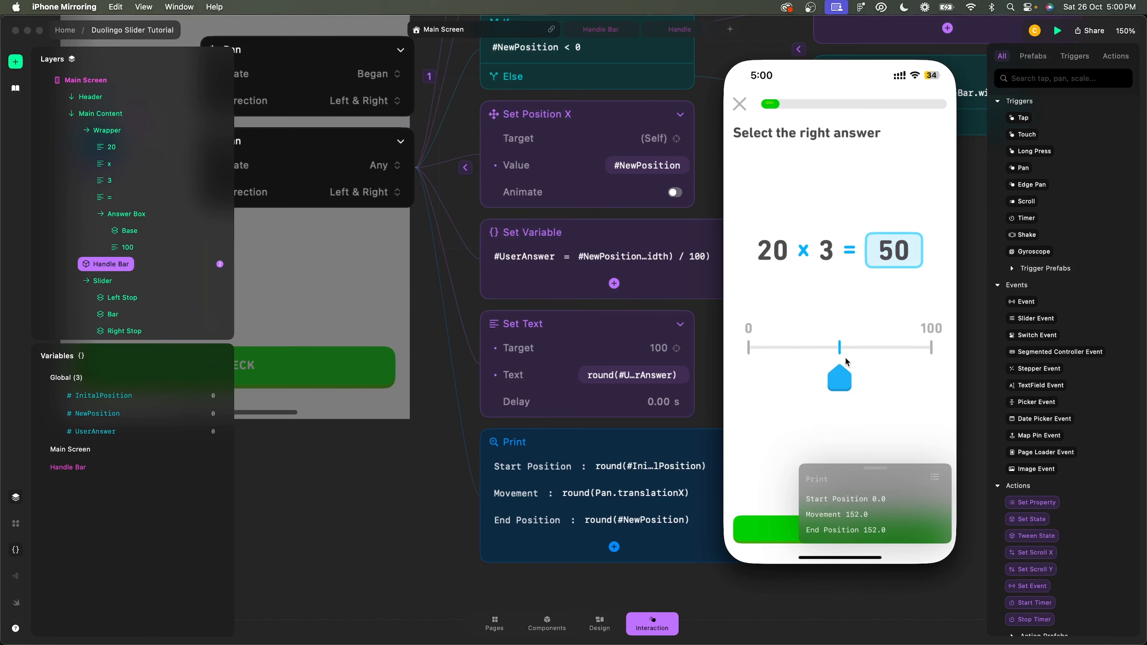
drag(842, 370, 743, 364)
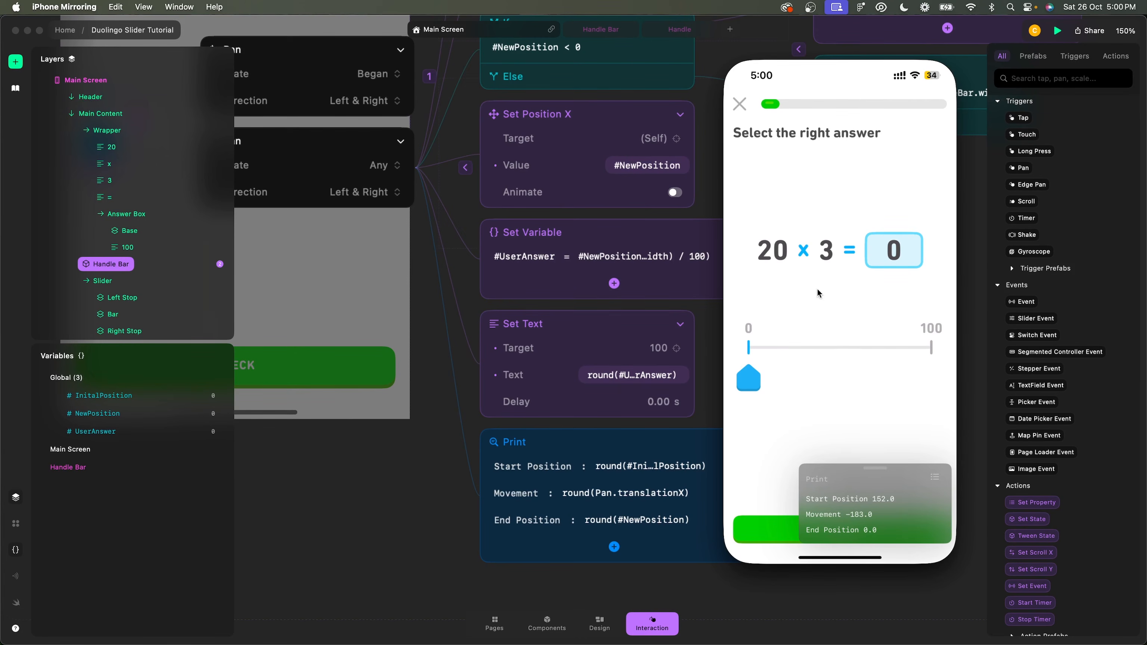
- Toggle the Set Text action off and on again, and check the answer box's initial text in the iPhone Mirroring preview
click(568, 322)
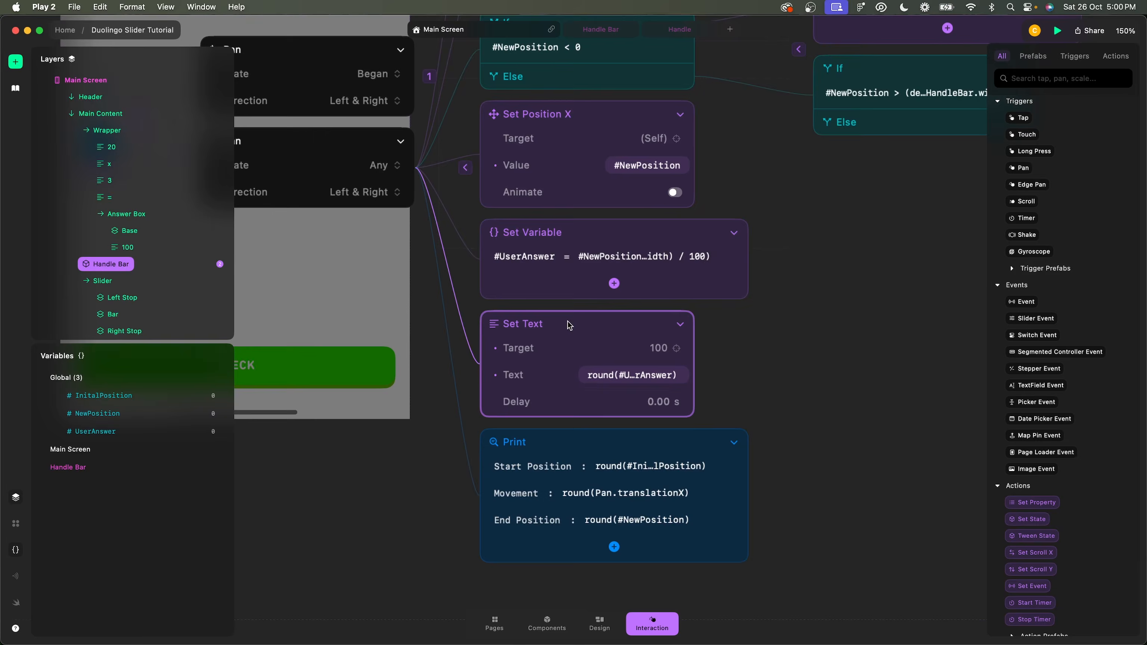
click(567, 322)
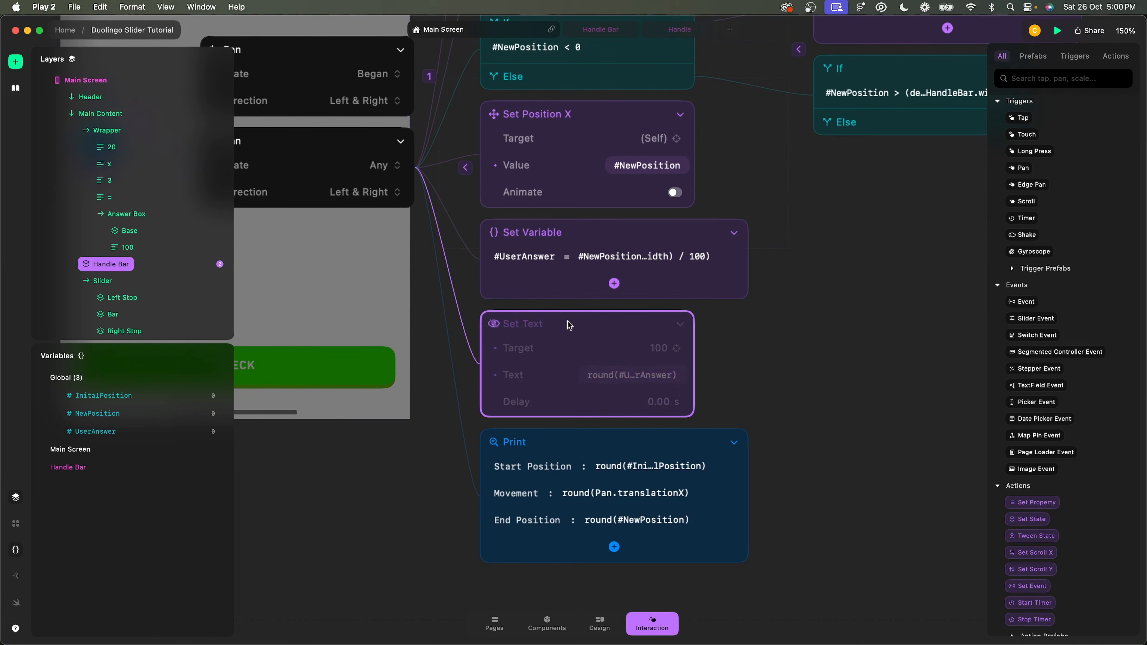
key(super+Tab)
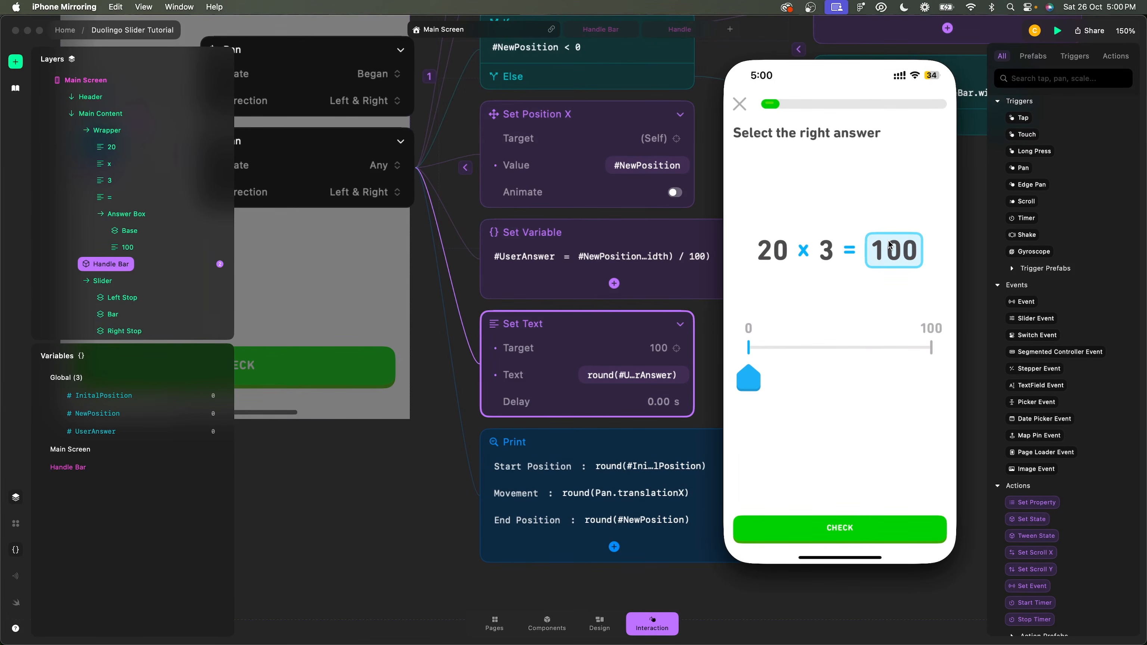
click(436, 445)
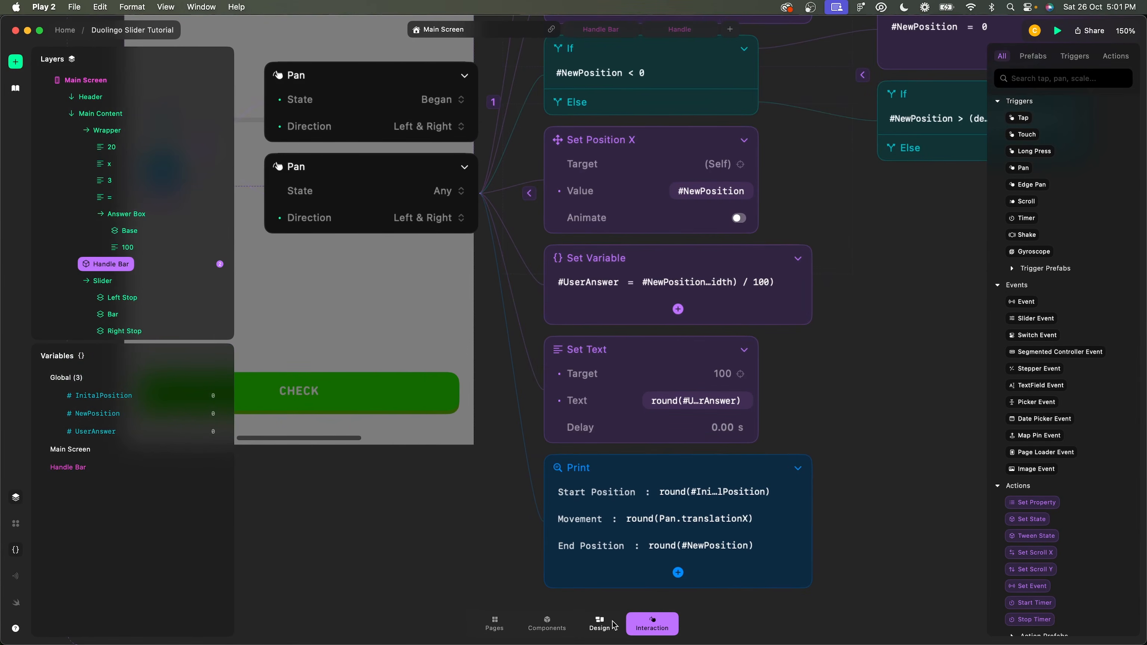
- Set the opacity of the answer box's 100 text layer to 0 in Design mode
click(599, 623)
scroll(577, 441, up, 6)
scroll(576, 441, left, 2)
super+click(487, 239)
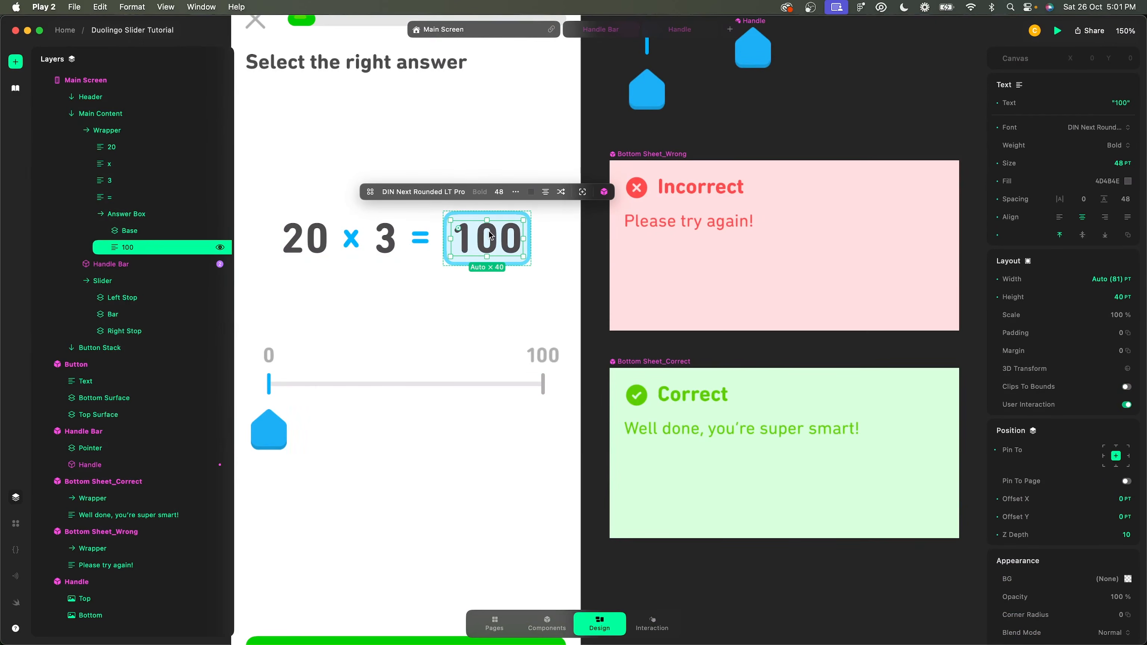
click(1122, 596)
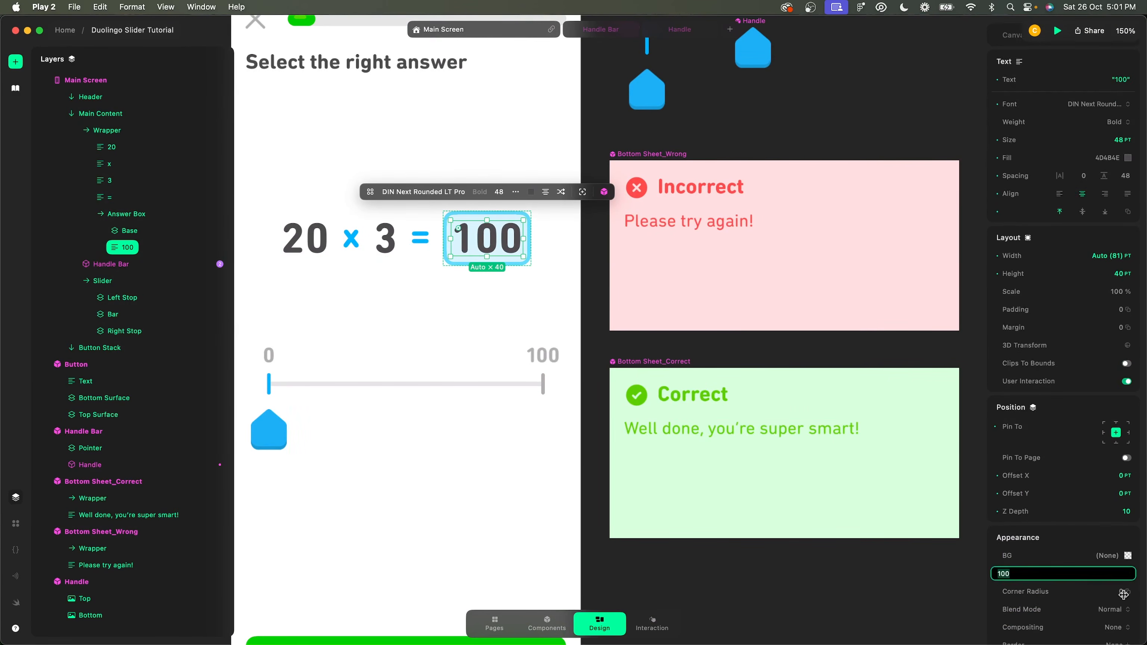
text(0)
key(Return)
click(687, 584)
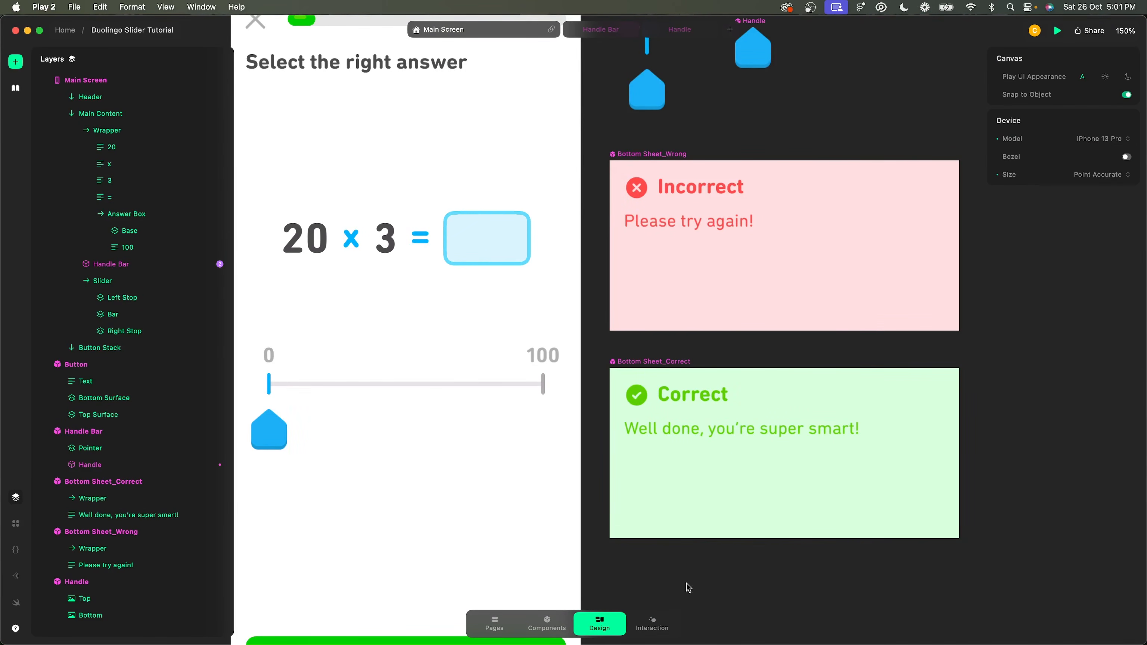
- In Interaction mode, add a Set Property action to the Handle Bar's Pan trigger with the Began state
click(652, 623)
click(284, 412)
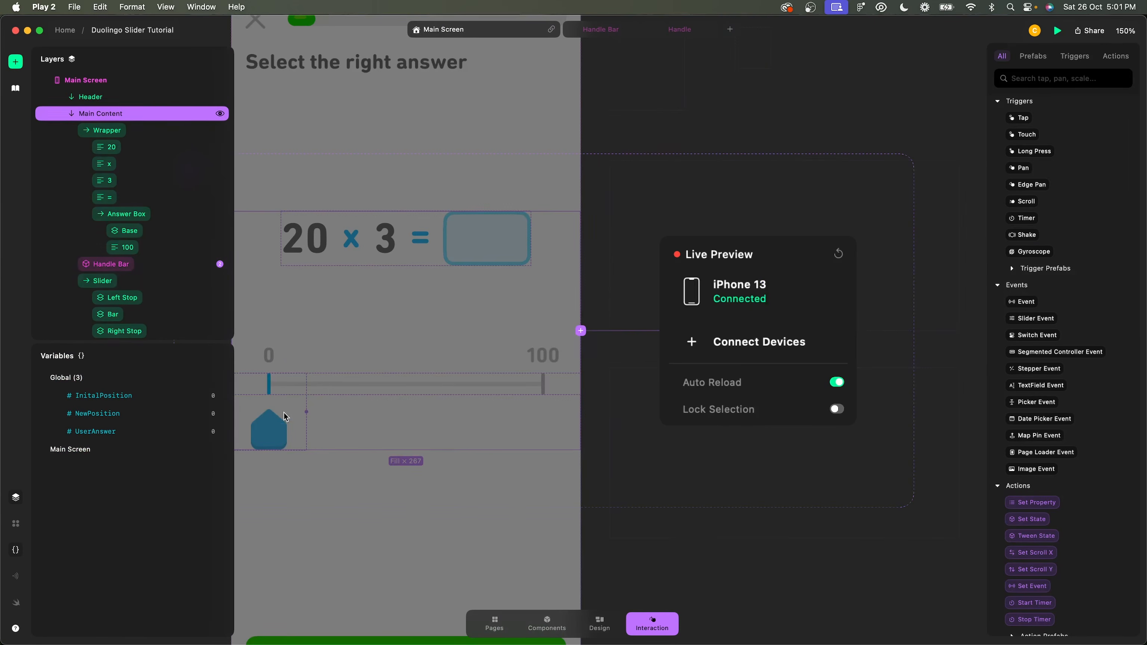
click(295, 410)
scroll(840, 126, up, 5)
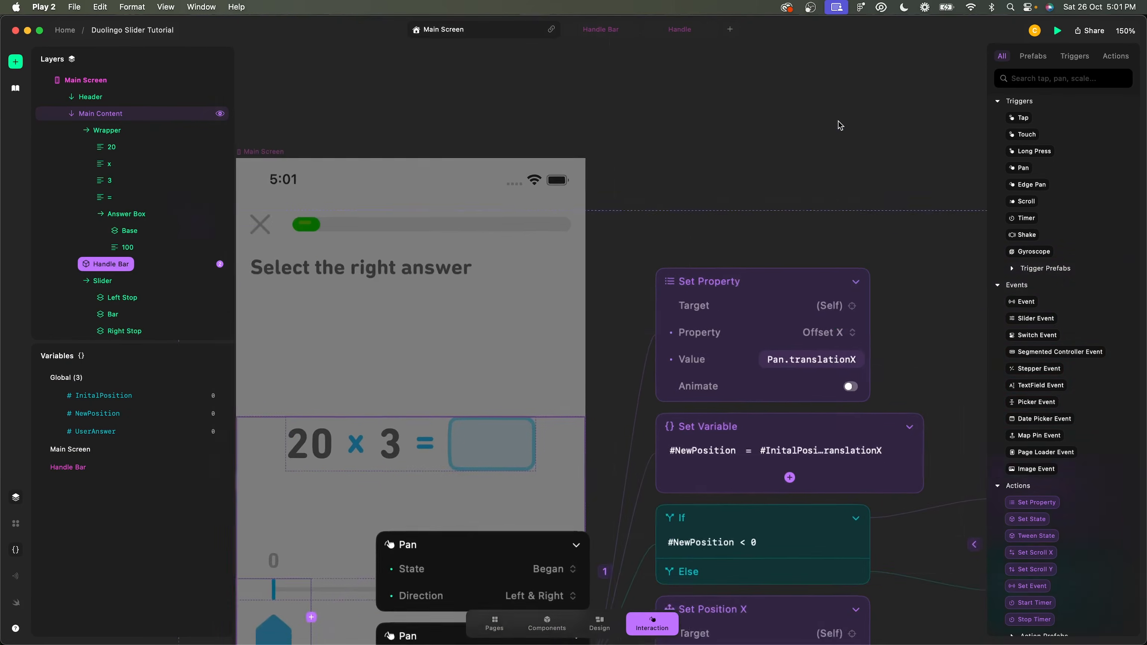
scroll(840, 125, down, 5)
click(632, 391)
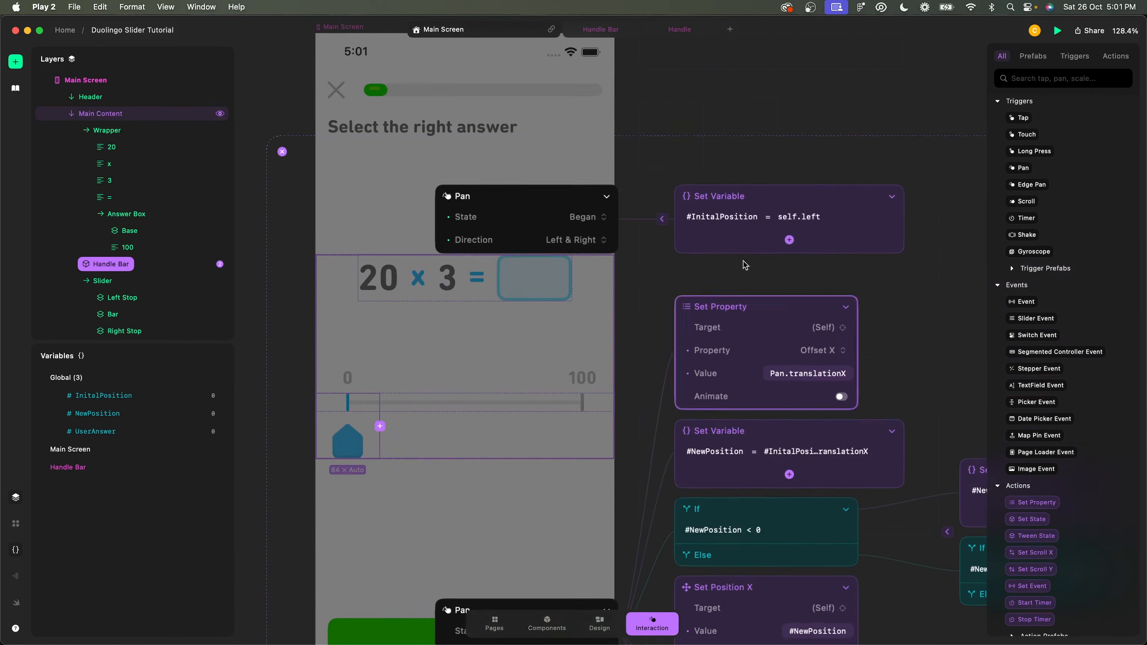
scroll(782, 229, up, 1)
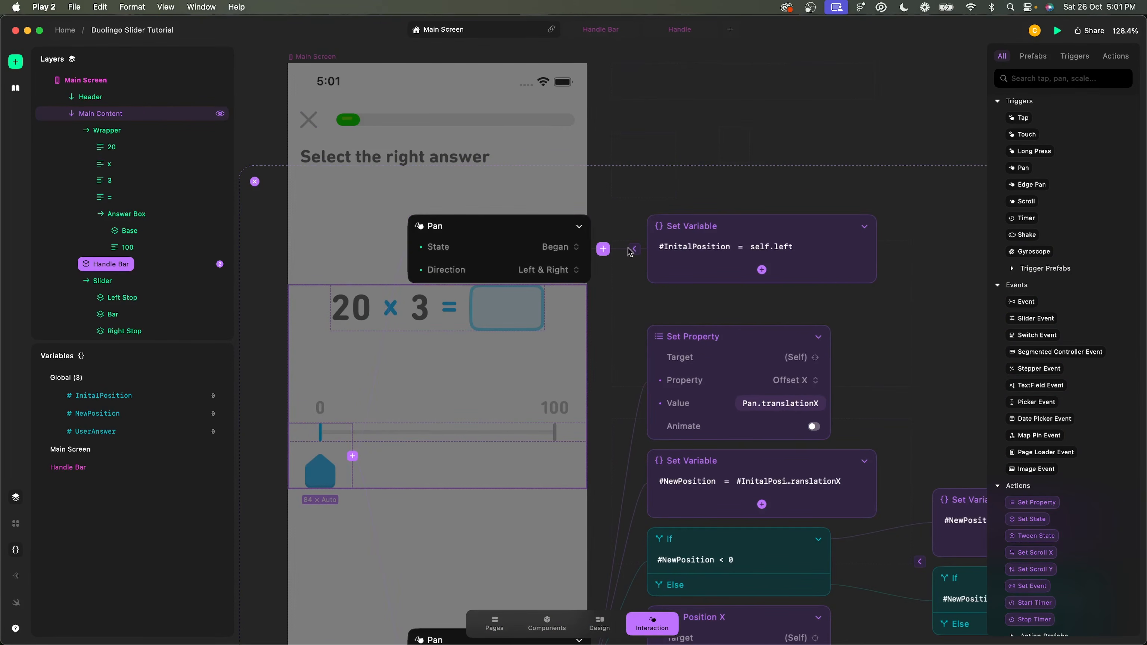
click(604, 249)
text(se)
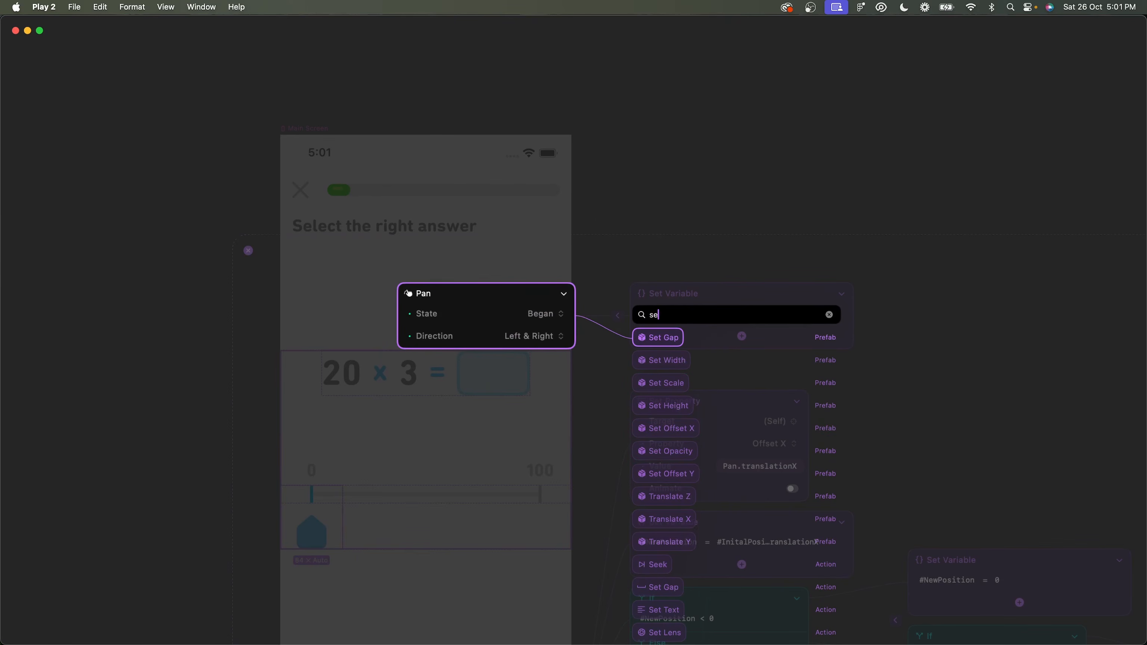
text(t p)
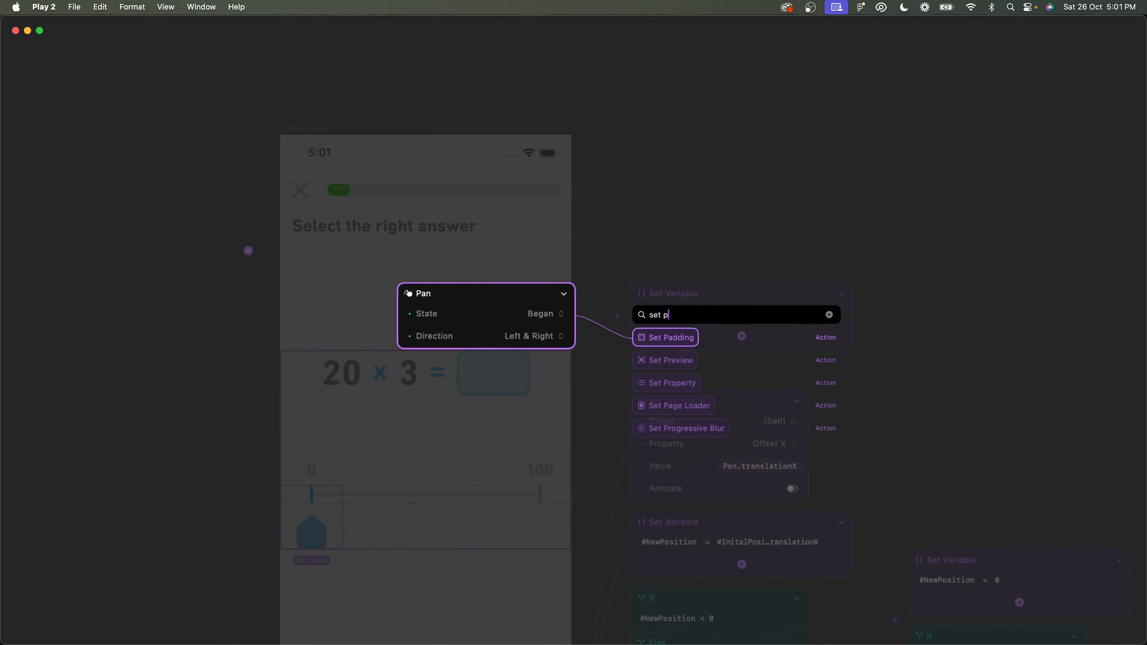
text(r)
key(Return)
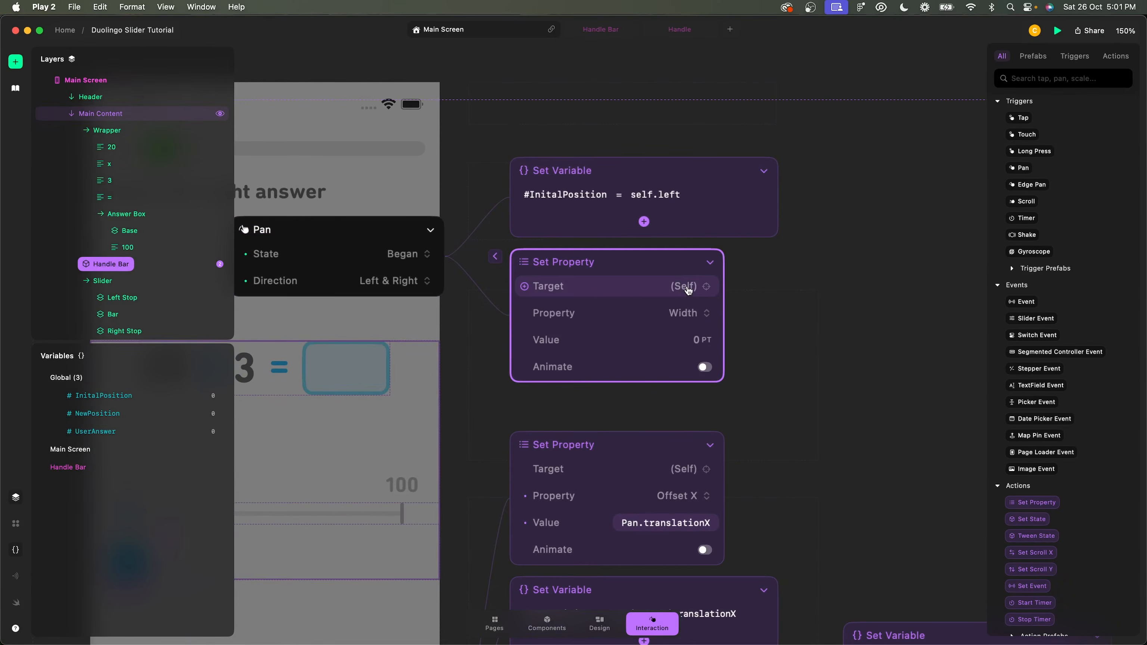
- Target the new Set Property action at the Answer Box's 100 text layer and set its Opacity to 100%
click(687, 288)
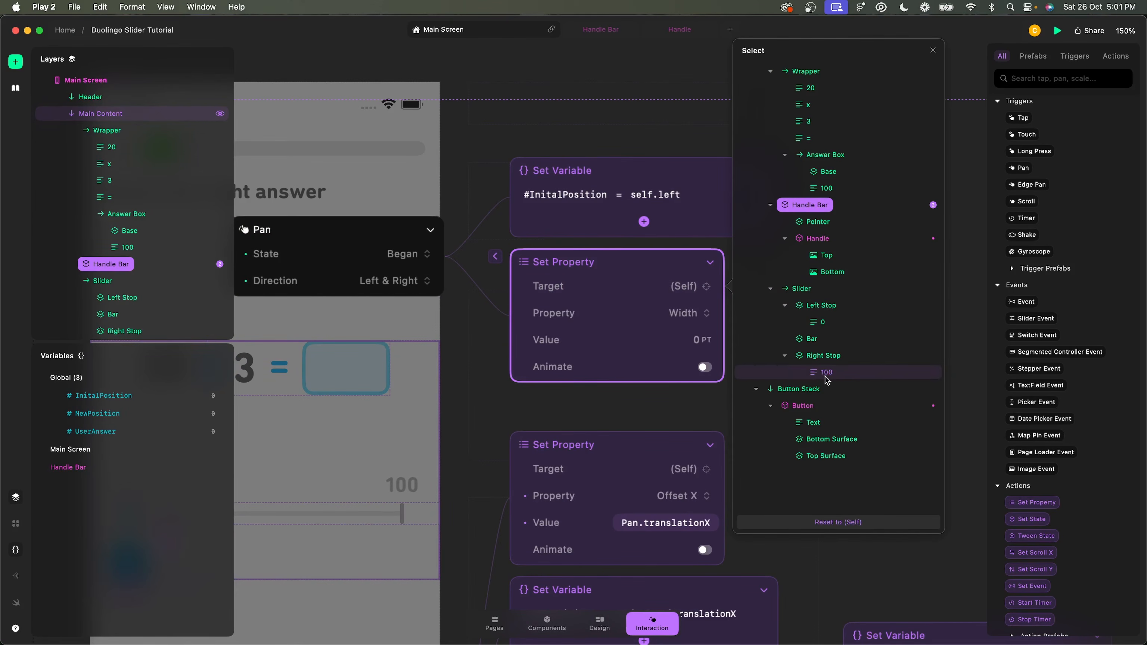
click(827, 188)
click(703, 314)
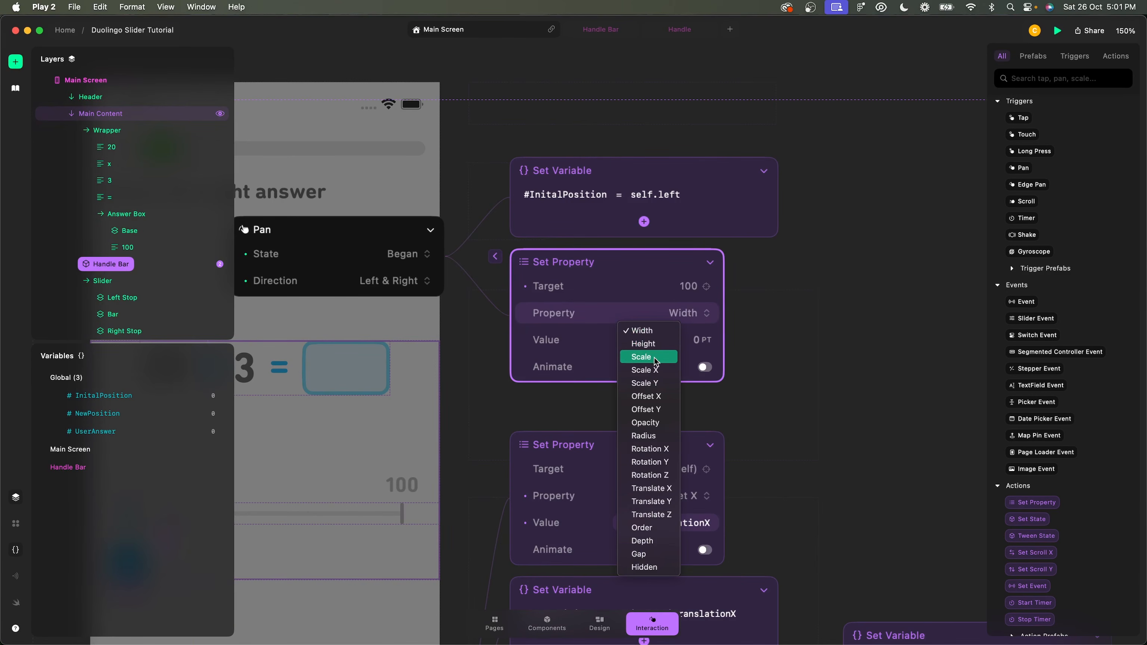
click(646, 422)
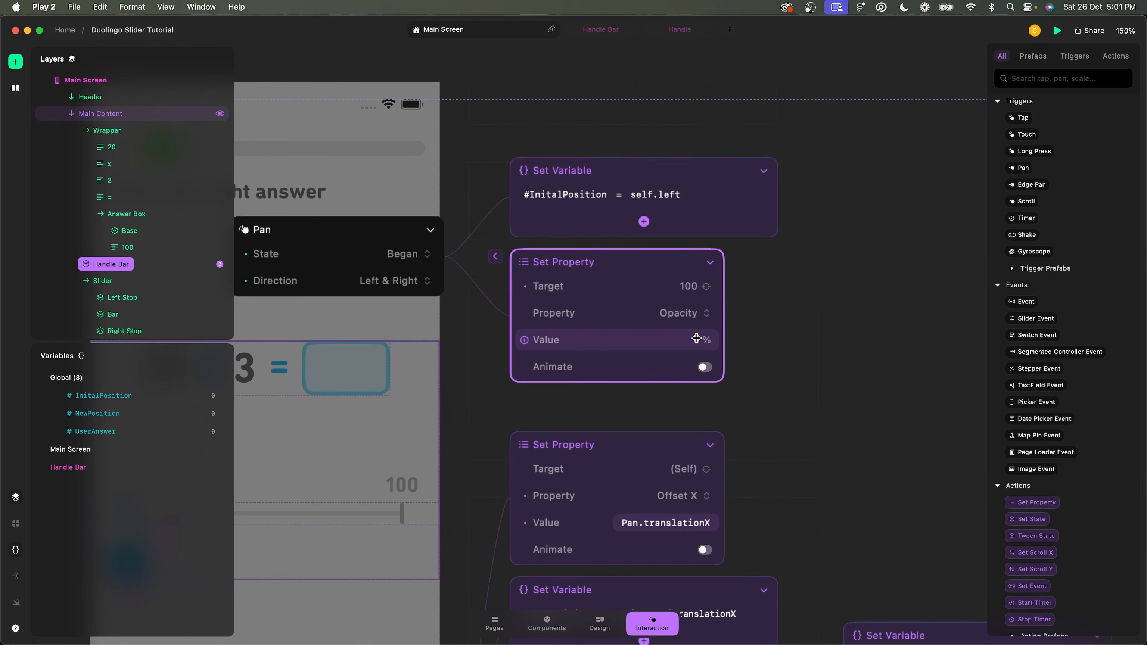
click(696, 339)
text(100)
key(Return)
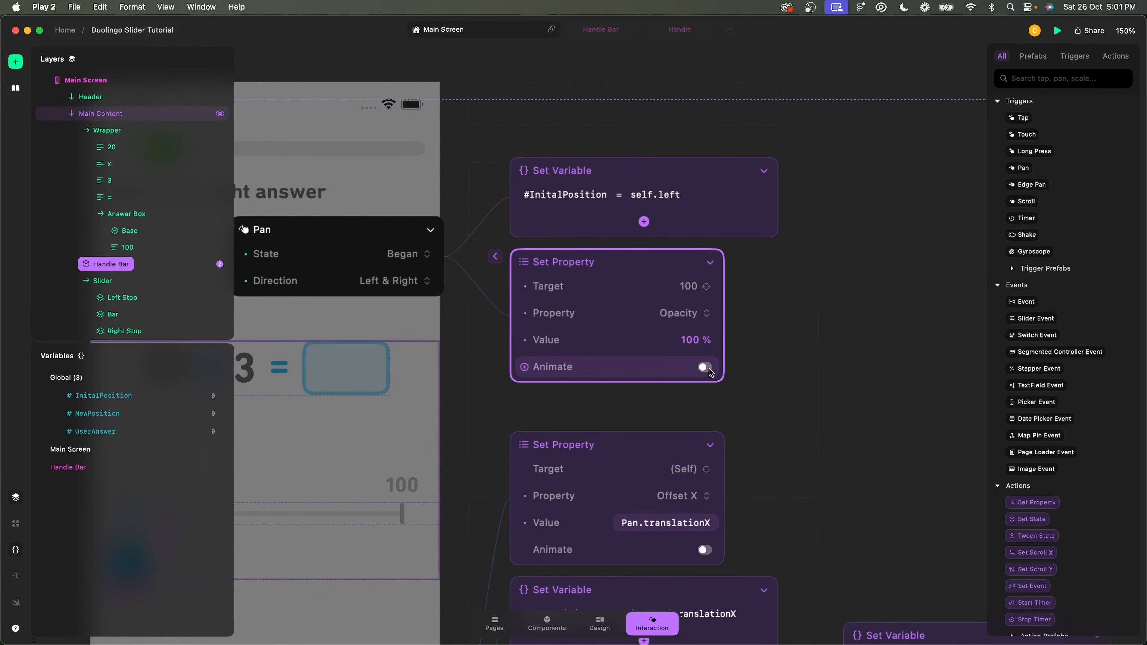
- Switch to the iPhone Mirroring preview and test the answer text by moving the handle from the 0 end toward the middle
key(super+Tab)
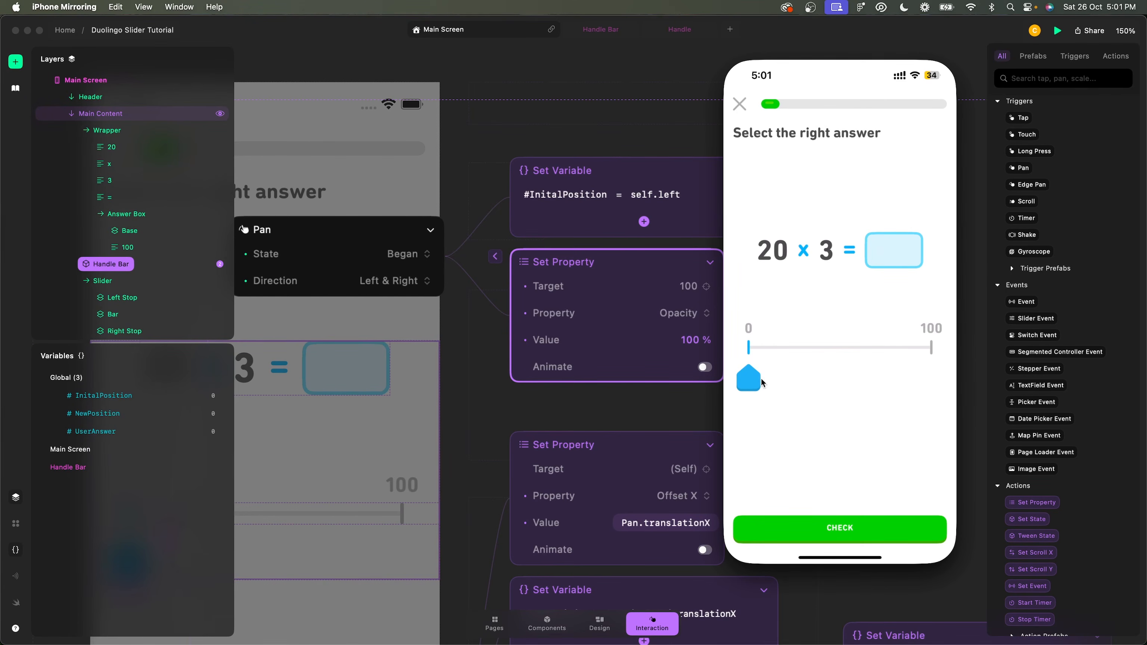
drag(762, 383, 956, 368)
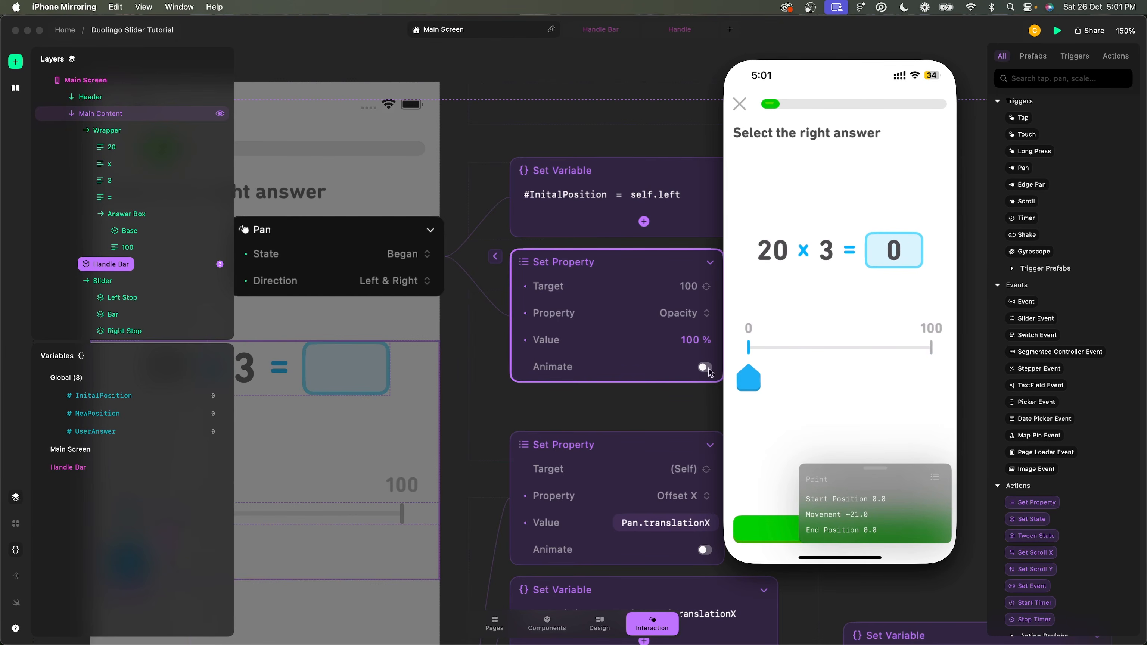
drag(746, 375, 823, 387)
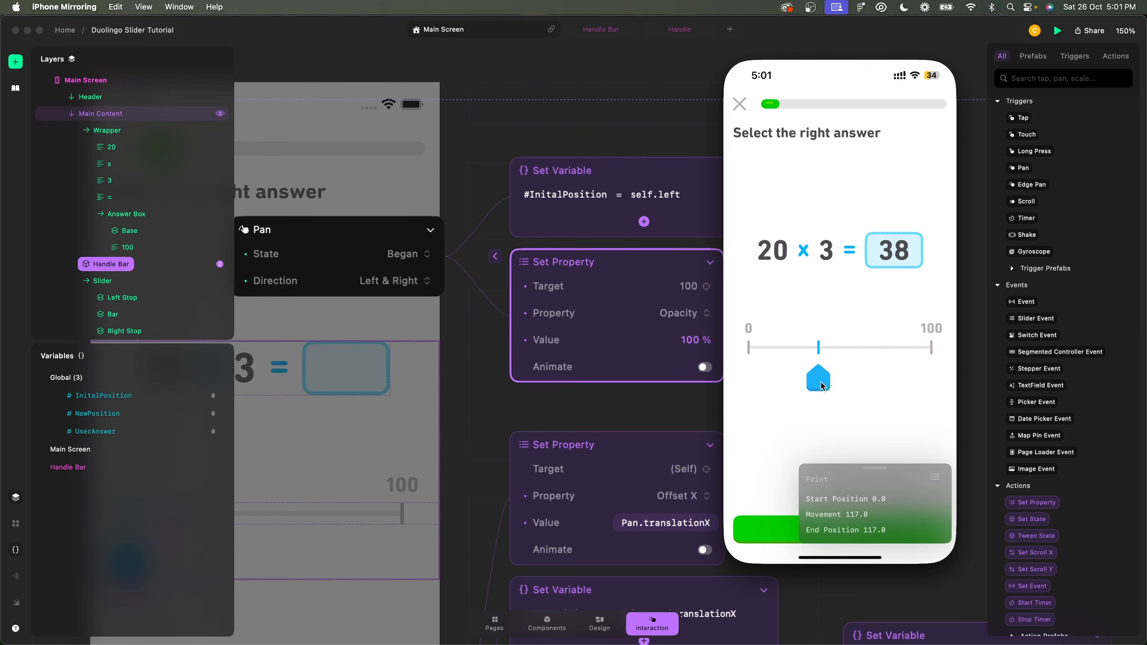